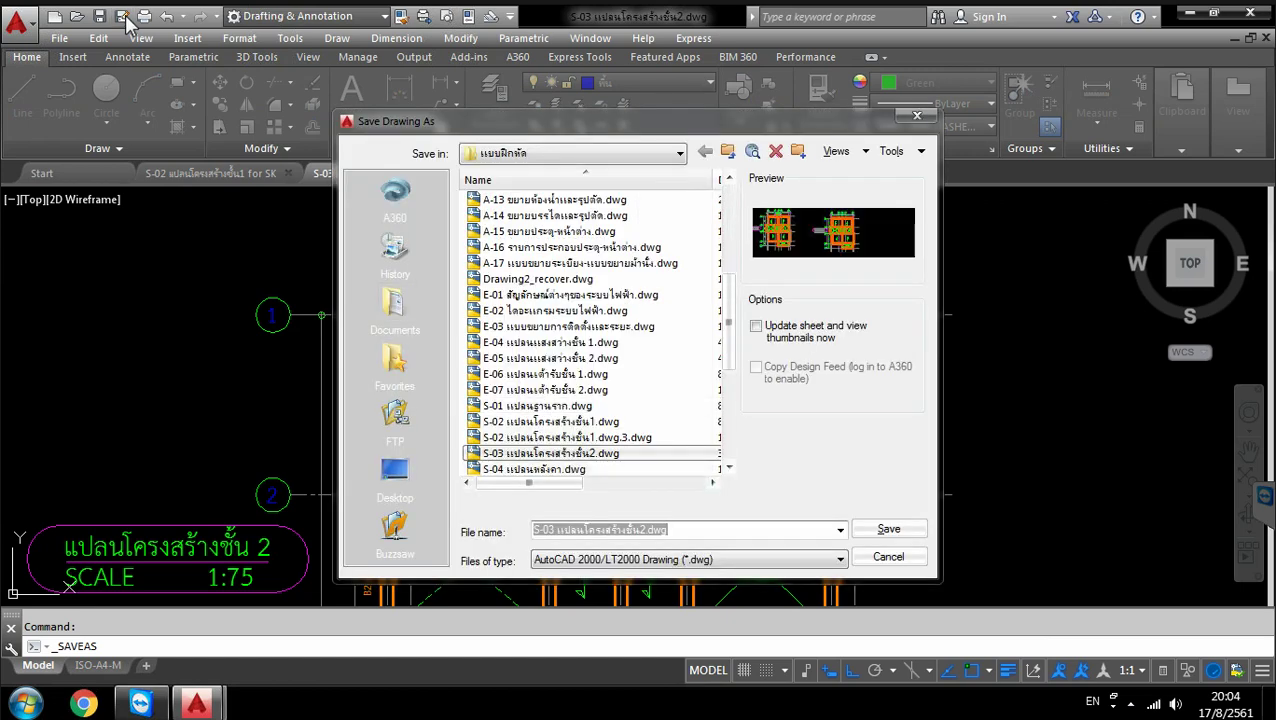
# Save a copy of the second-floor structural plan under the name S-03 แปลนโครงสร้างชั้น2.SK
pyautogui.press('End')
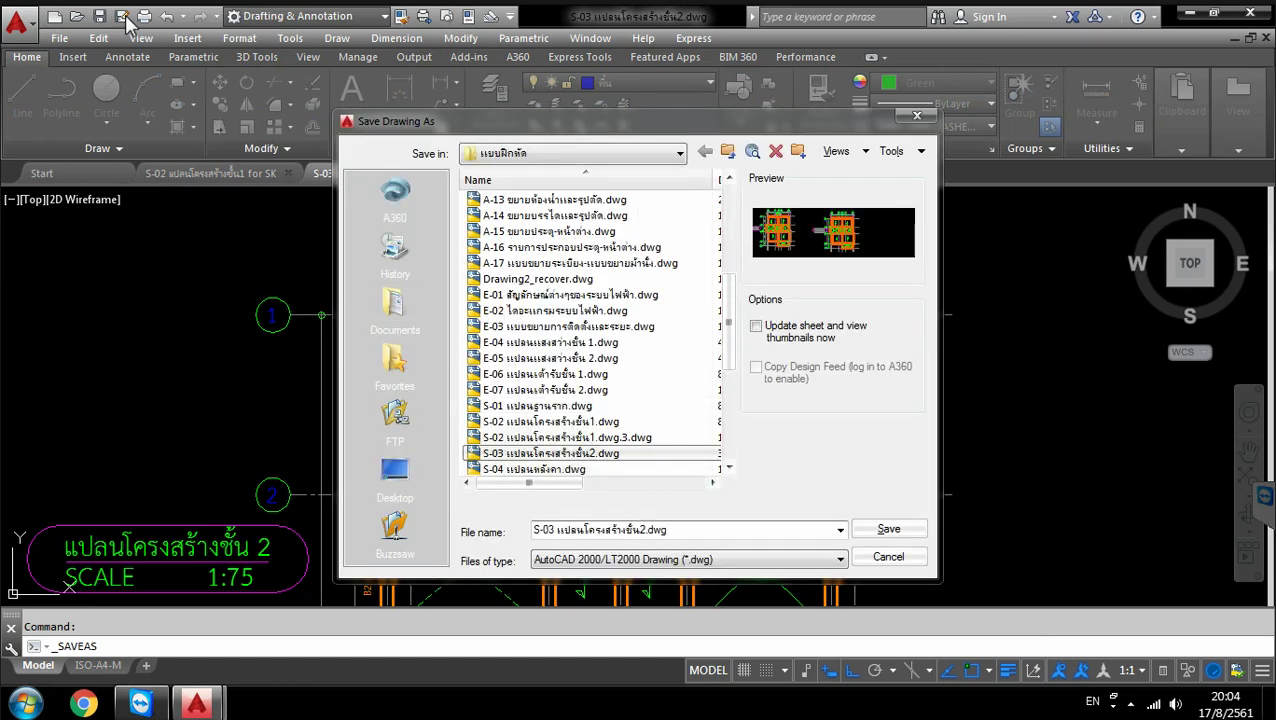
pyautogui.press('BackSpace')
pyautogui.press('BackSpace')
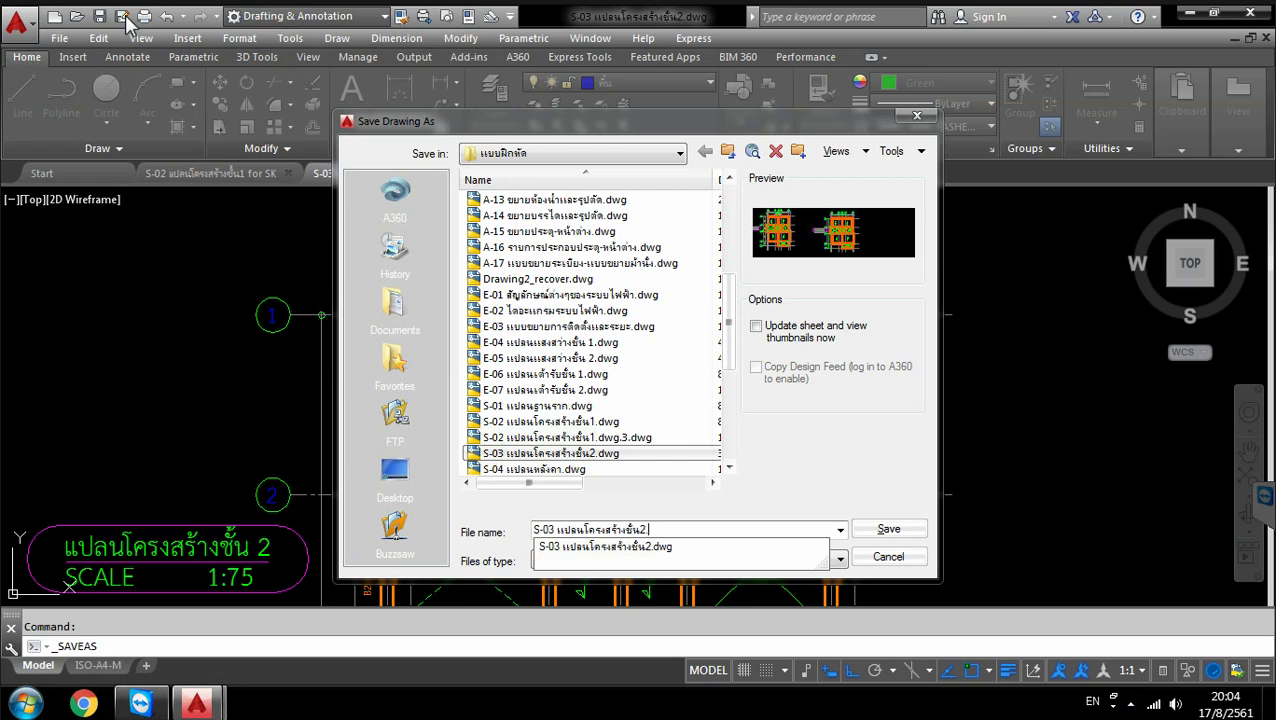
pyautogui.write('SK')
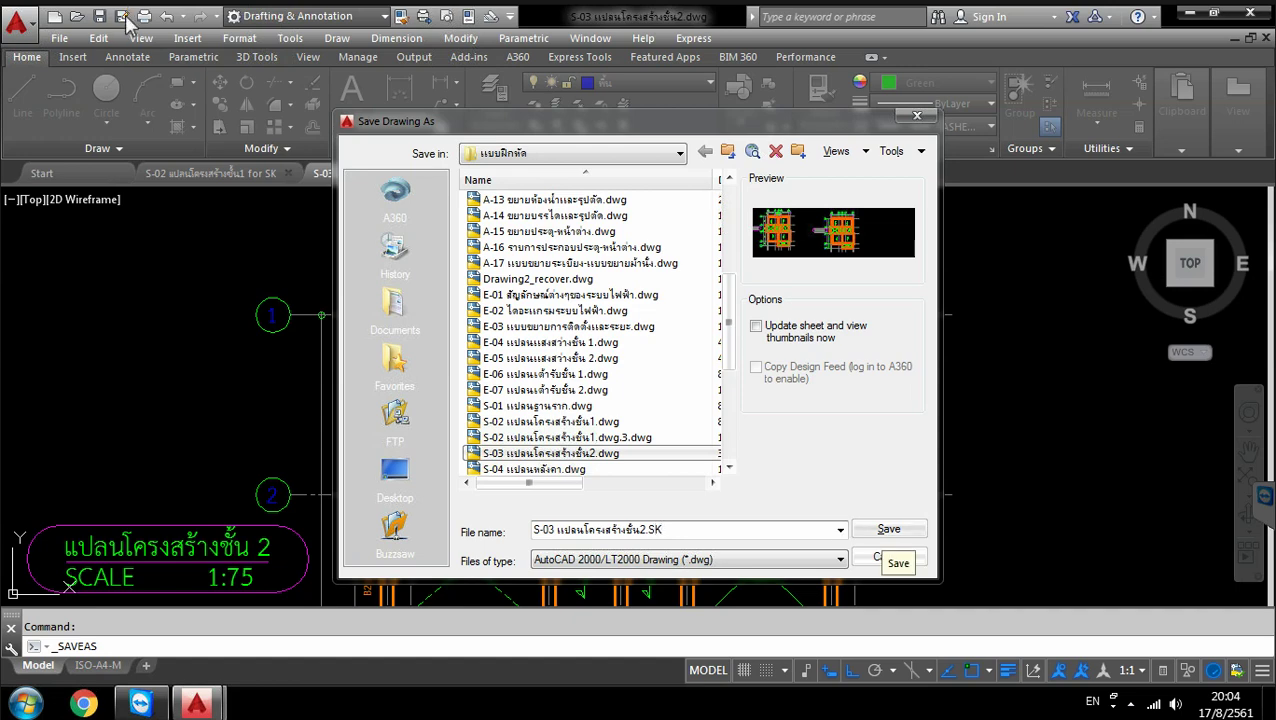
pyautogui.press('Return')
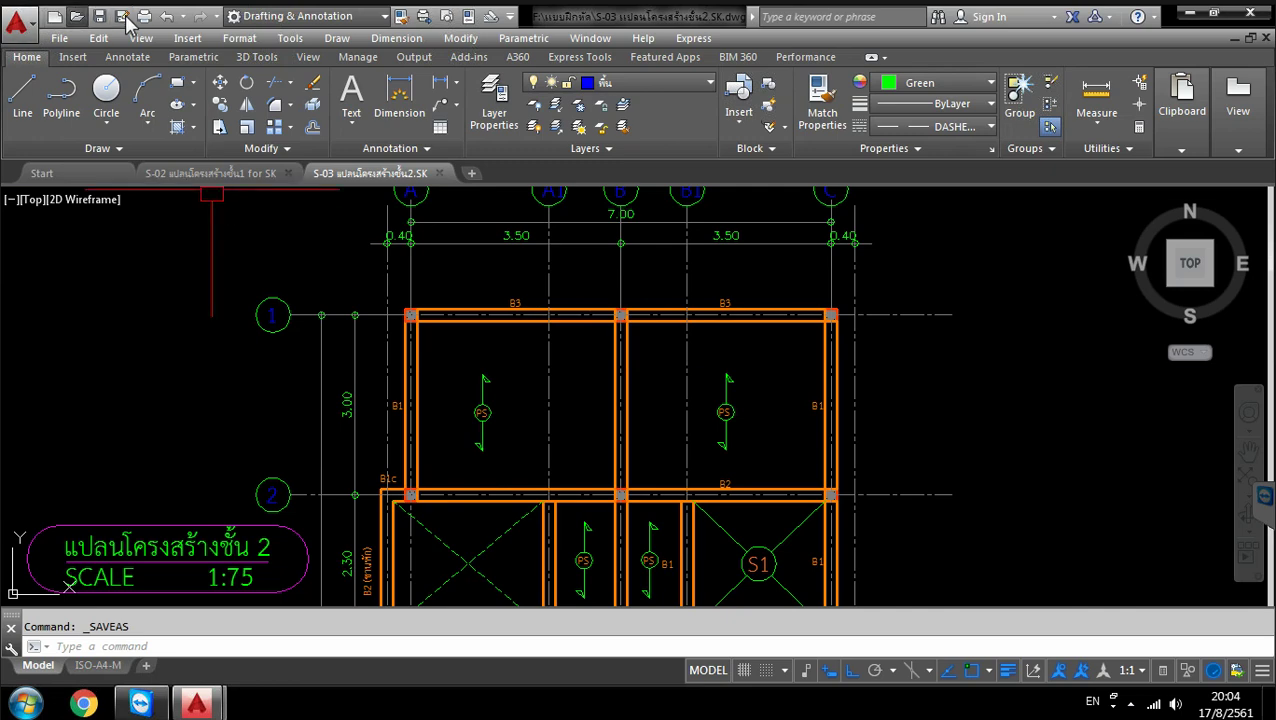
# Open the drawing A-04 แปลนพื้นชั้น 1.dwg from the แบบฝึกหัด folder
pyautogui.hotkey('ctrl', 'o')
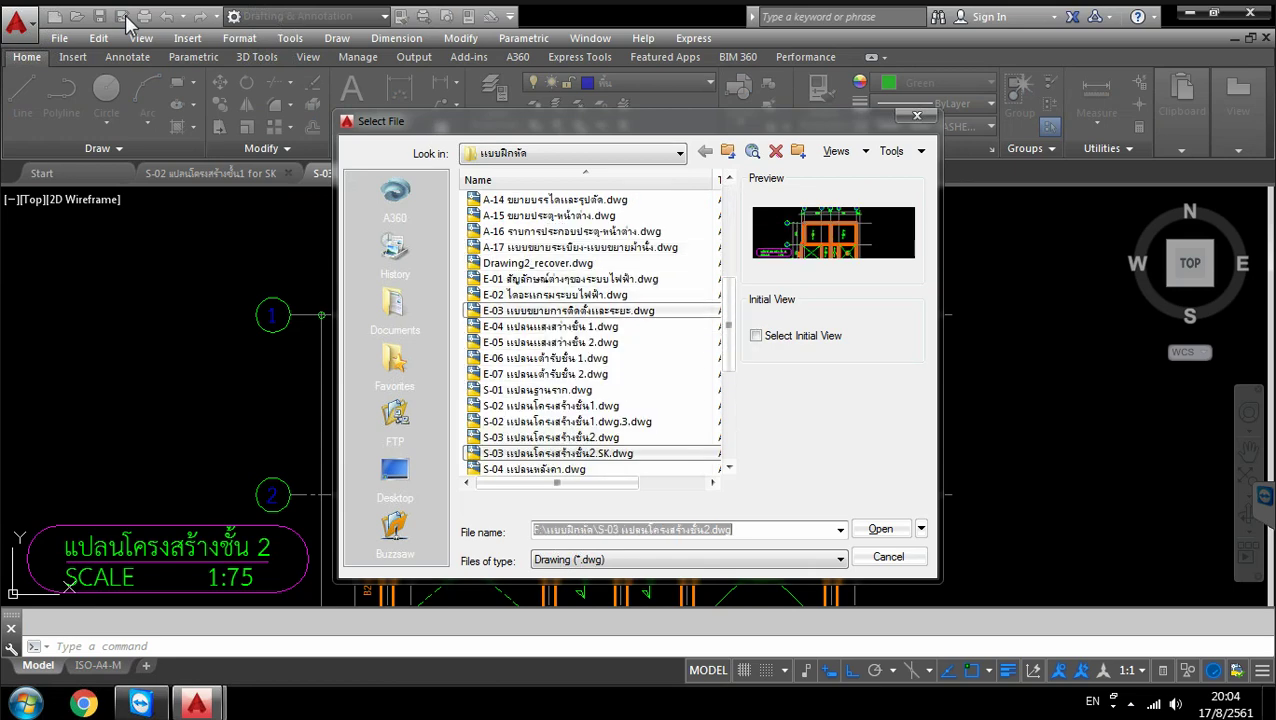
pyautogui.scroll(5, 127, 22)
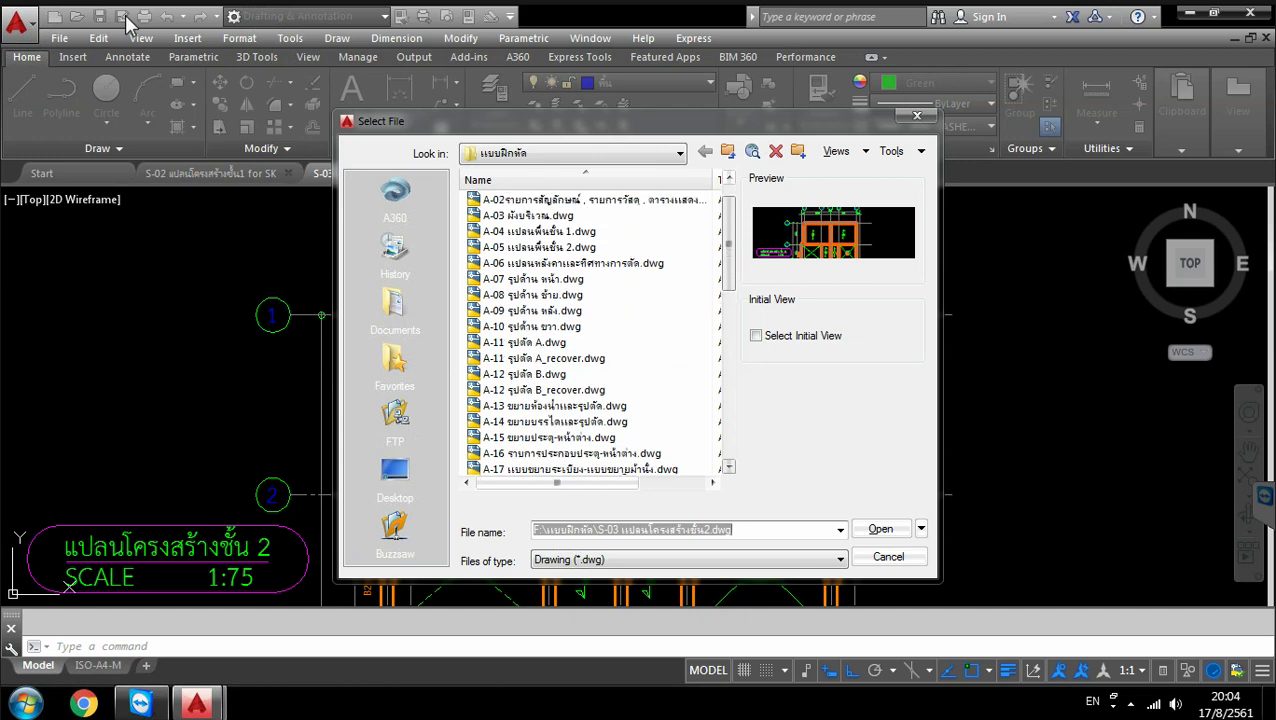
pyautogui.scroll(1, 590, 330)
pyautogui.click(540, 263)
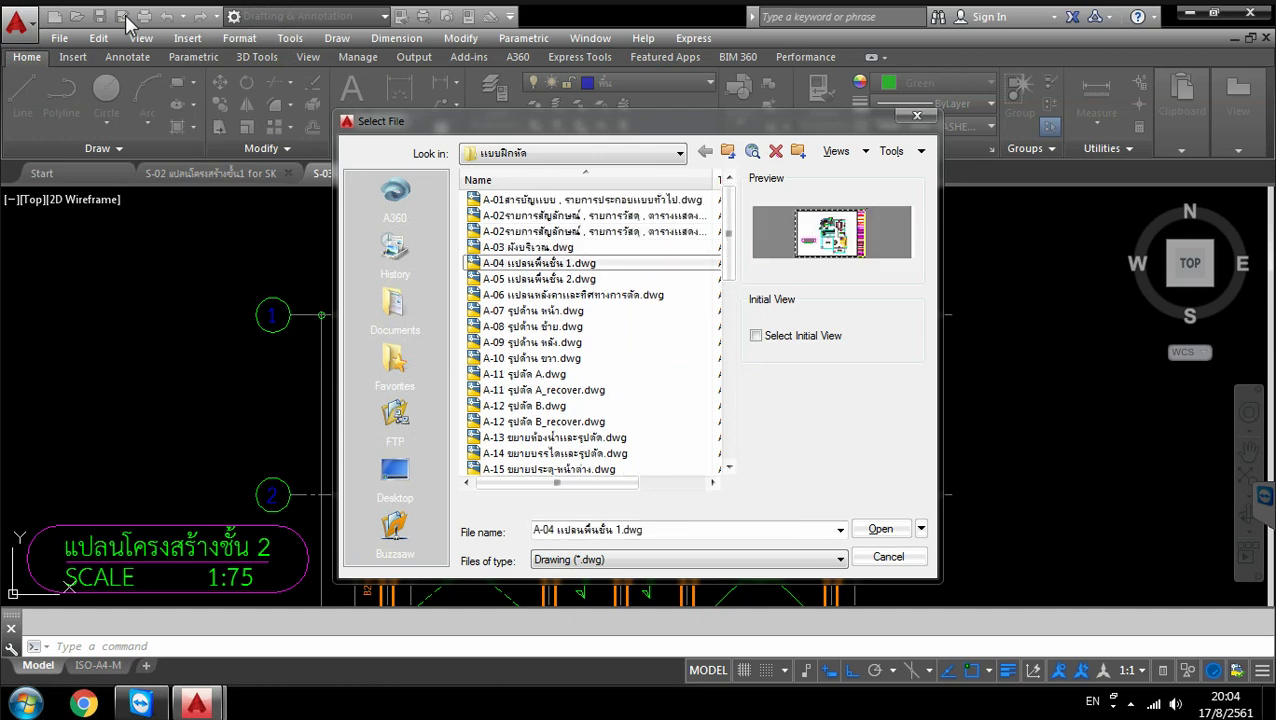
pyautogui.press('Return')
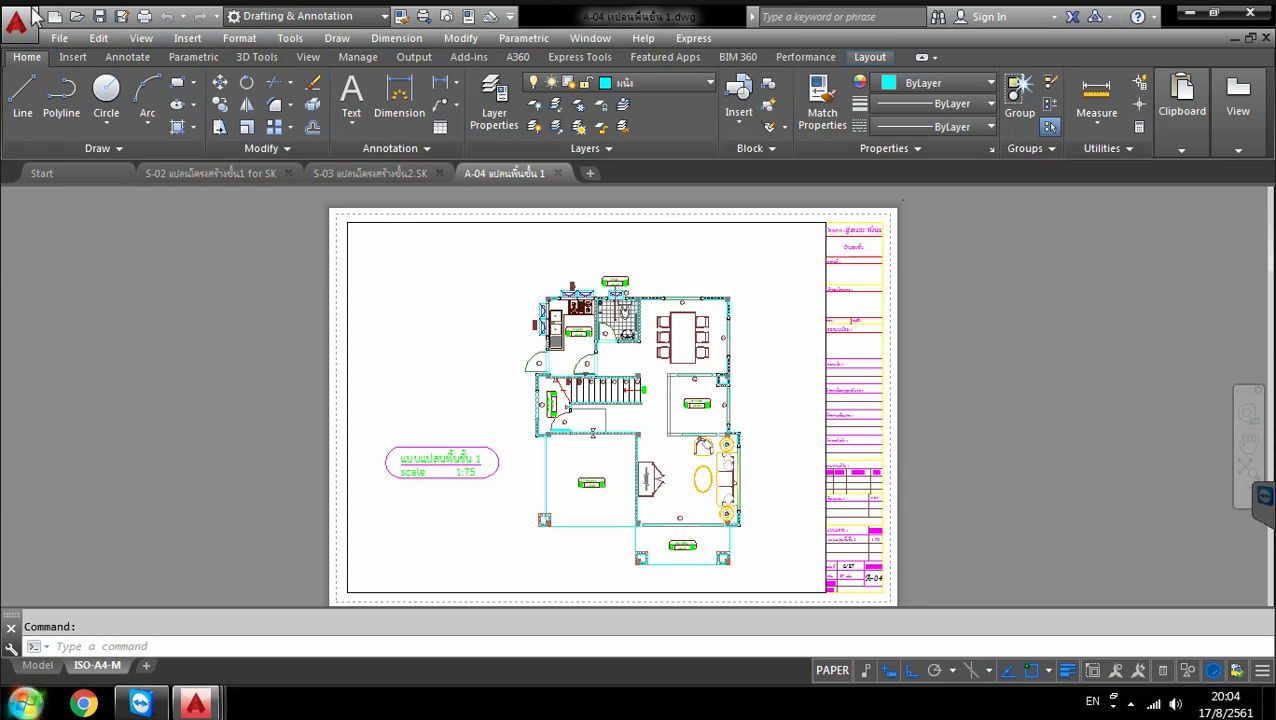
# In model space, erase the furnished plan copy with orange beams and the beam-only plan, keeping the titled floor plan
pyautogui.hotkey('ctrl', 'pageup')
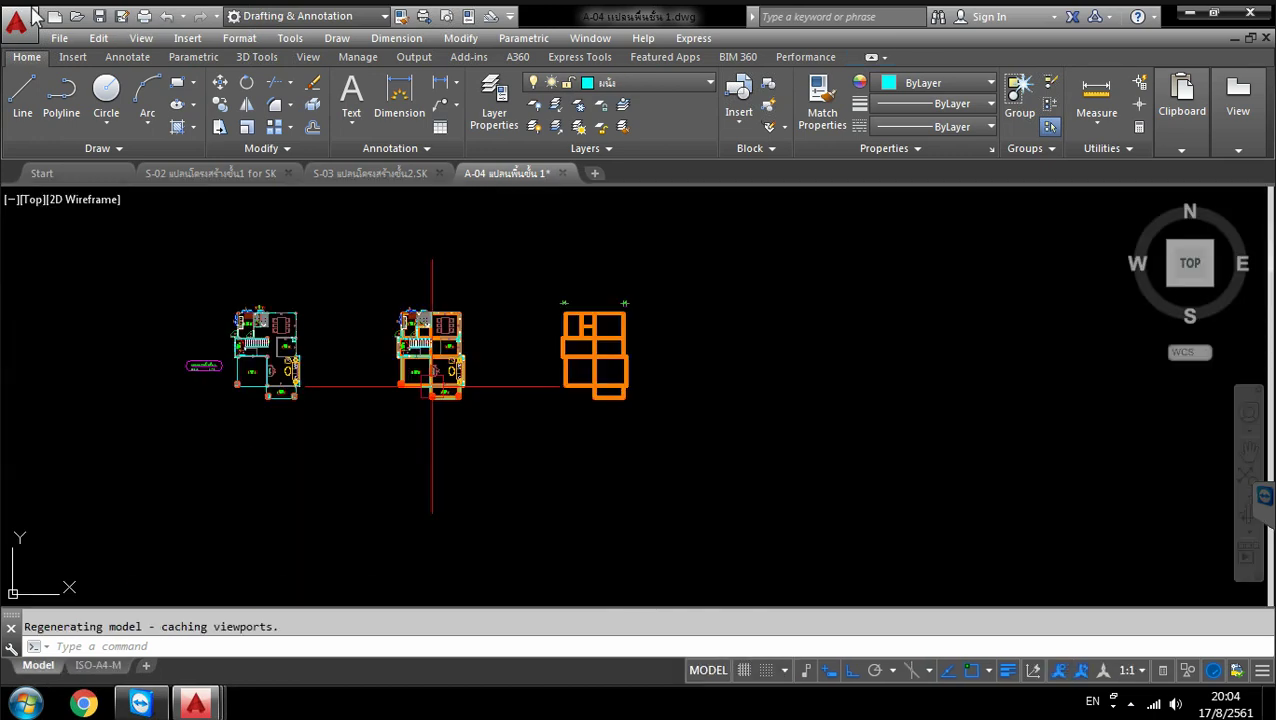
pyautogui.scroll(5, 439, 320)
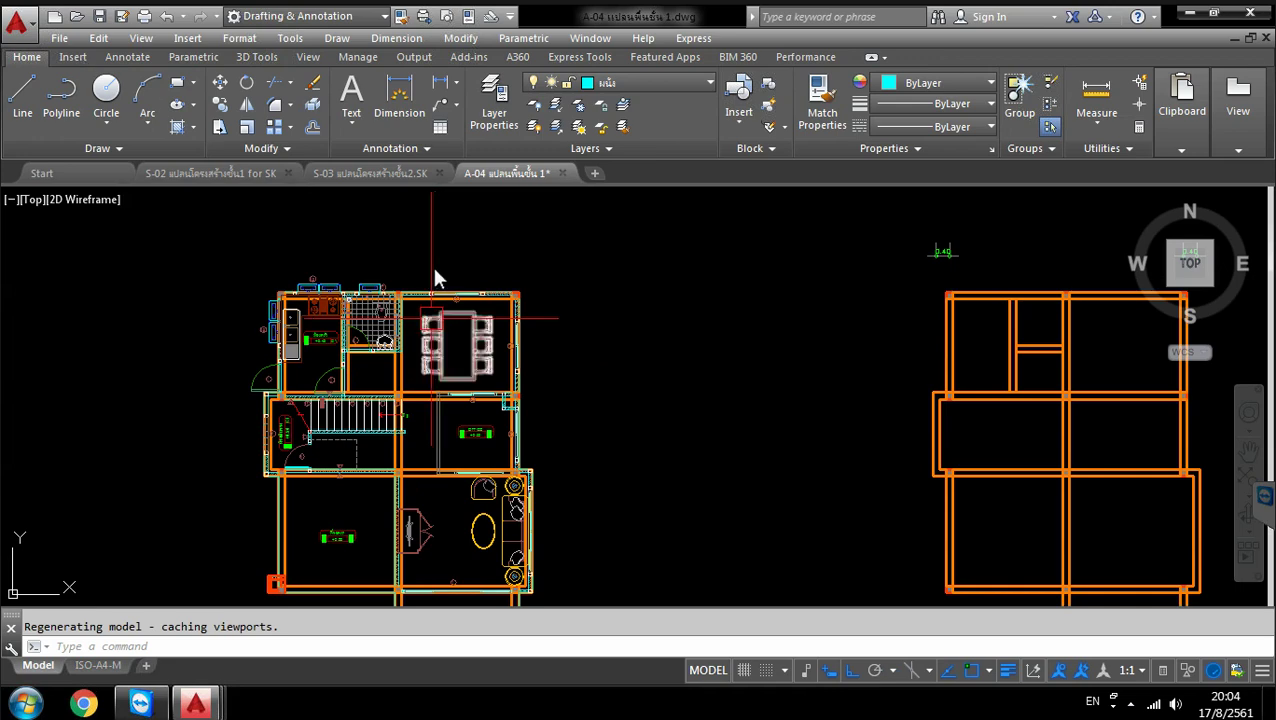
pyautogui.scroll(-2, 432, 265)
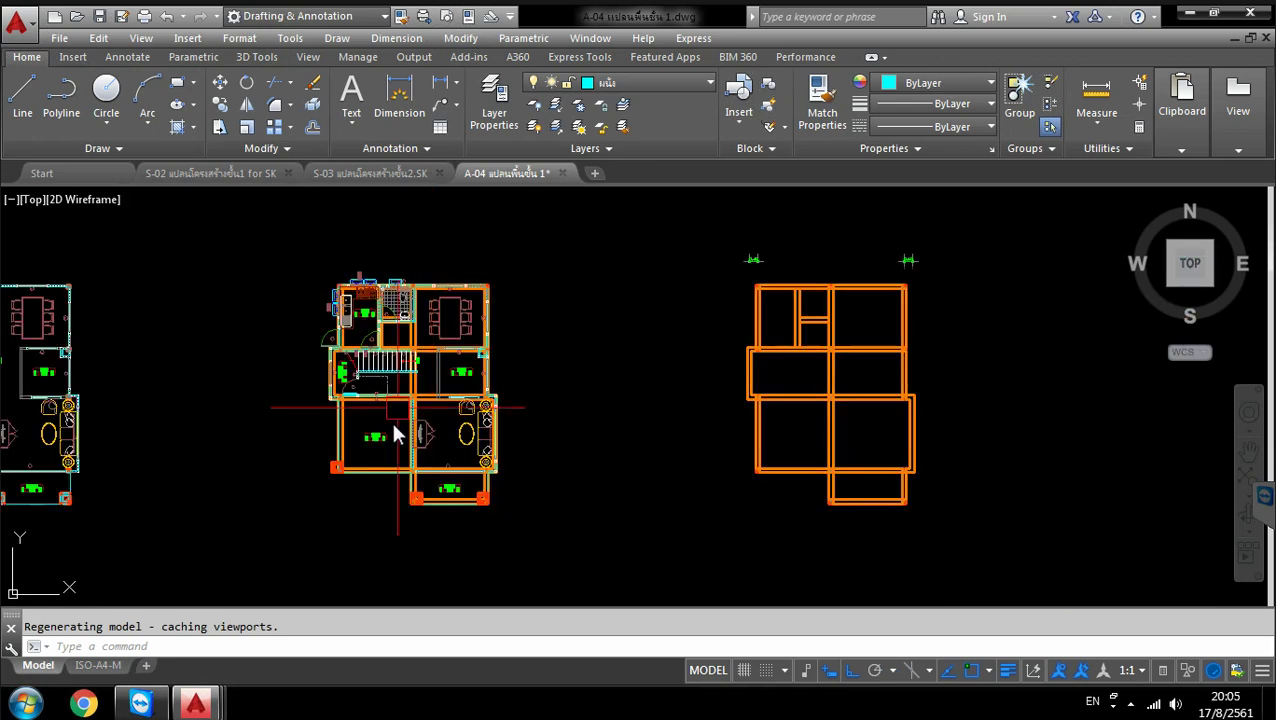
pyautogui.scroll(-2, 543, 399)
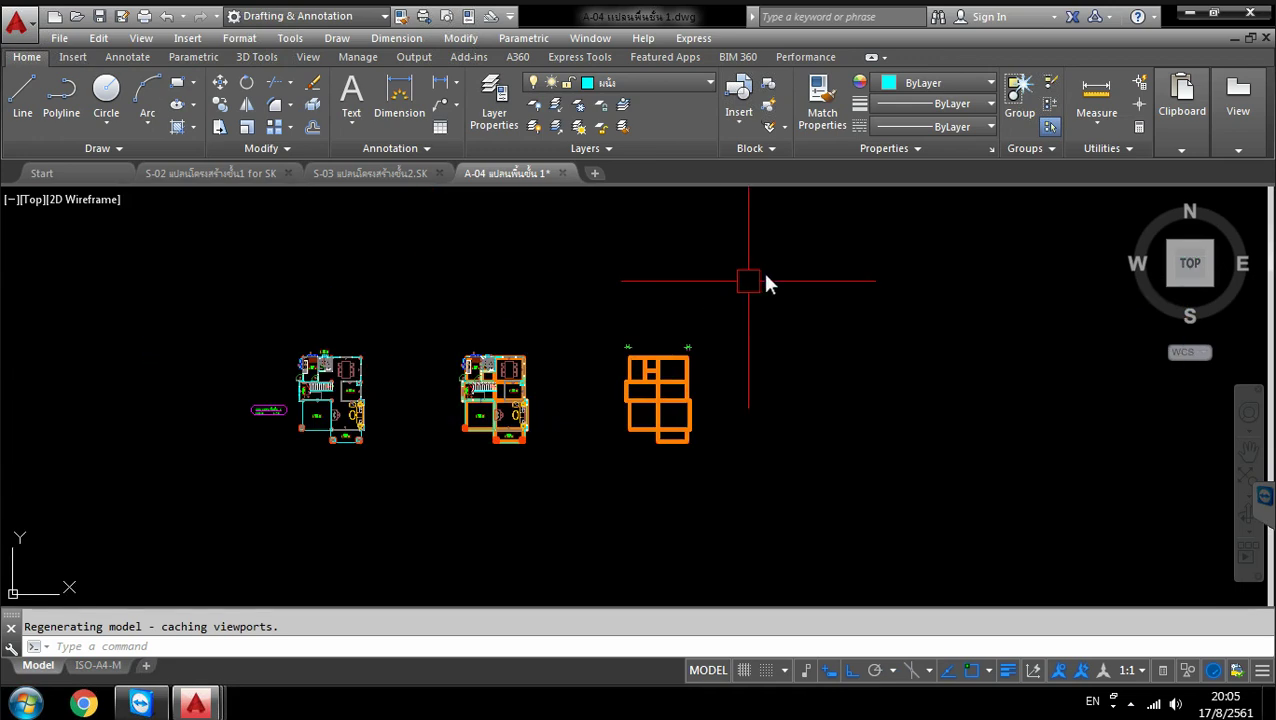
pyautogui.click(765, 274)
pyautogui.click(451, 489)
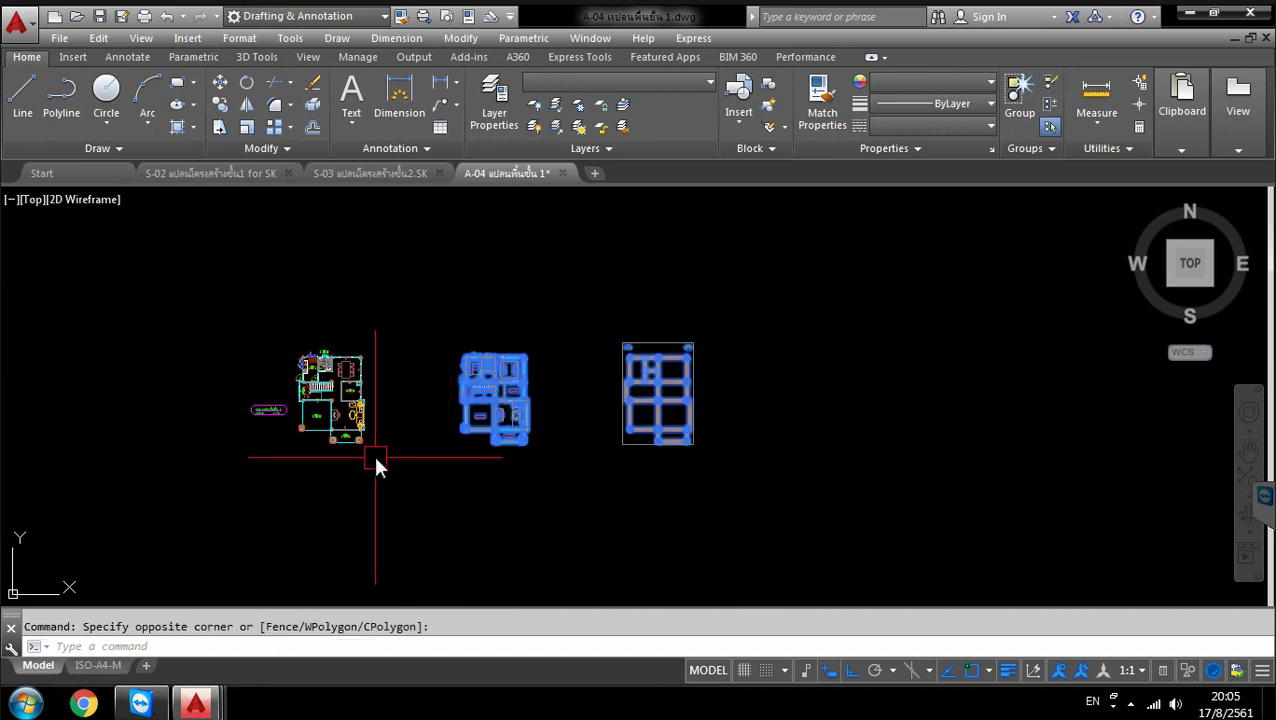
pyautogui.press('Delete')
# Erase the stray objects lying far from the floor plan and fit the remaining drawing in view
pyautogui.scroll(4, 319, 405)
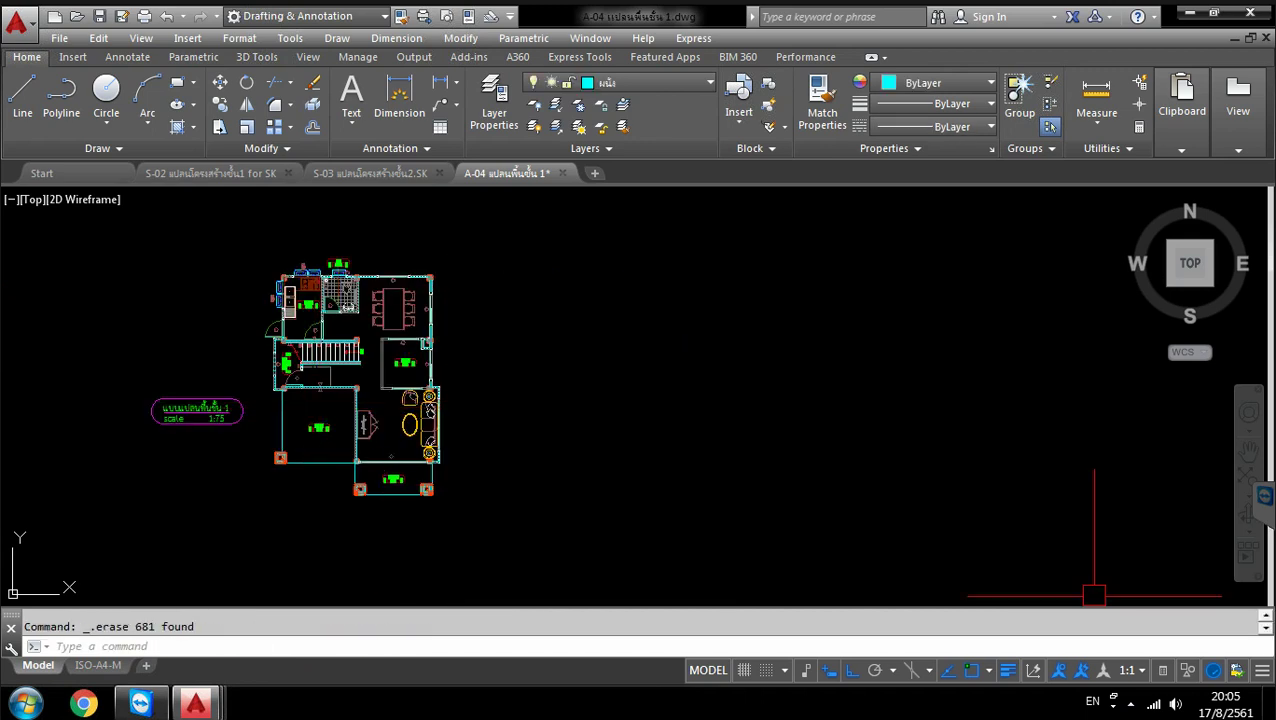
pyautogui.click(1247, 477)
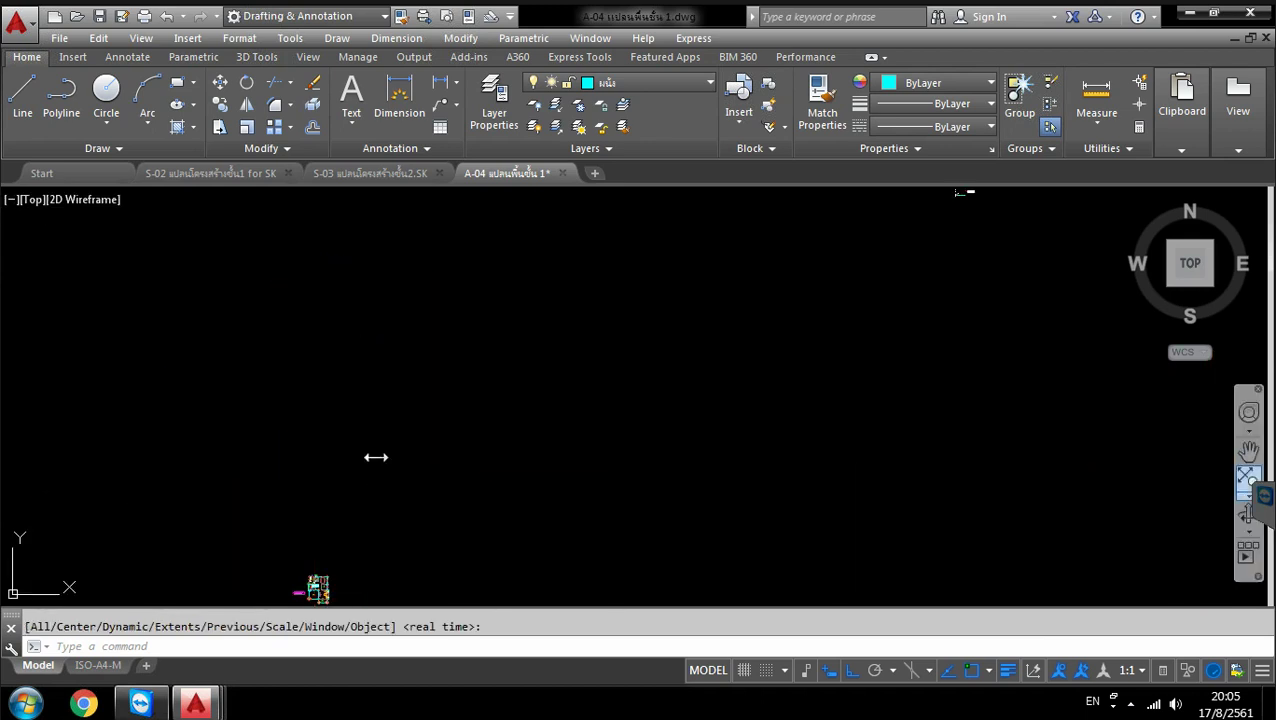
pyautogui.moveTo(906, 313); pyautogui.dragTo(836, 374, button='middle')
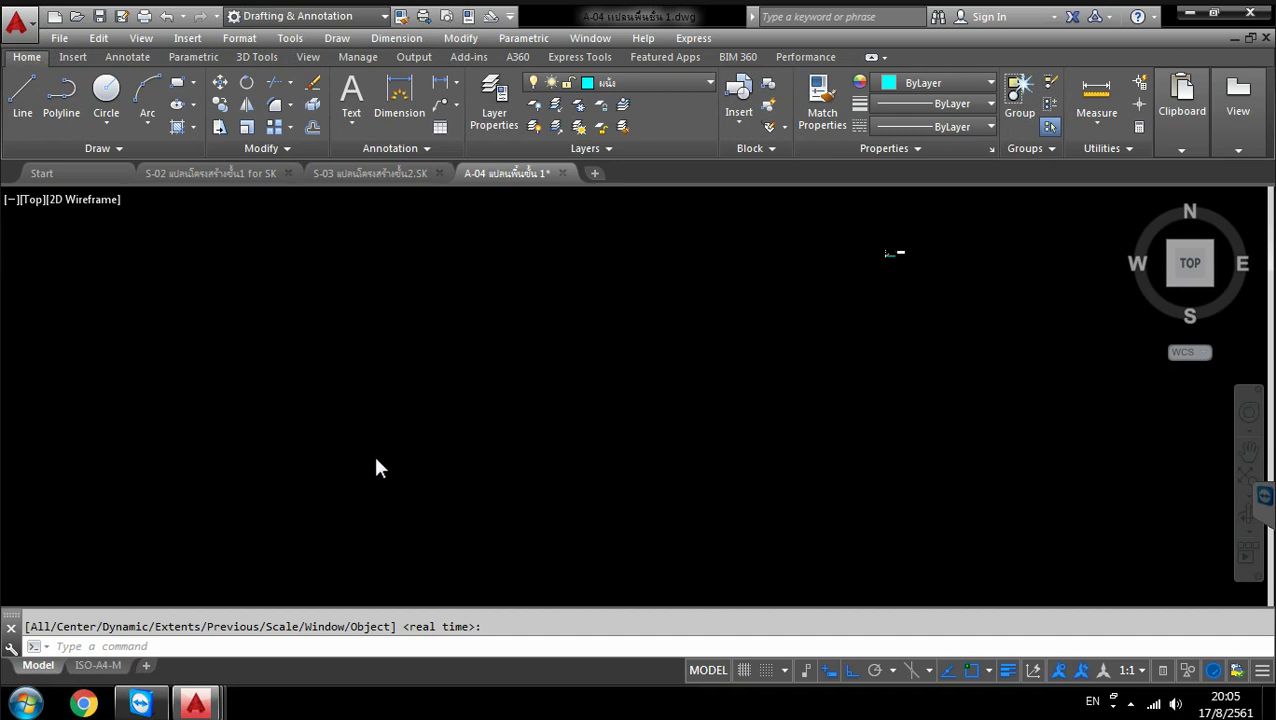
pyautogui.click(960, 219)
pyautogui.click(774, 300)
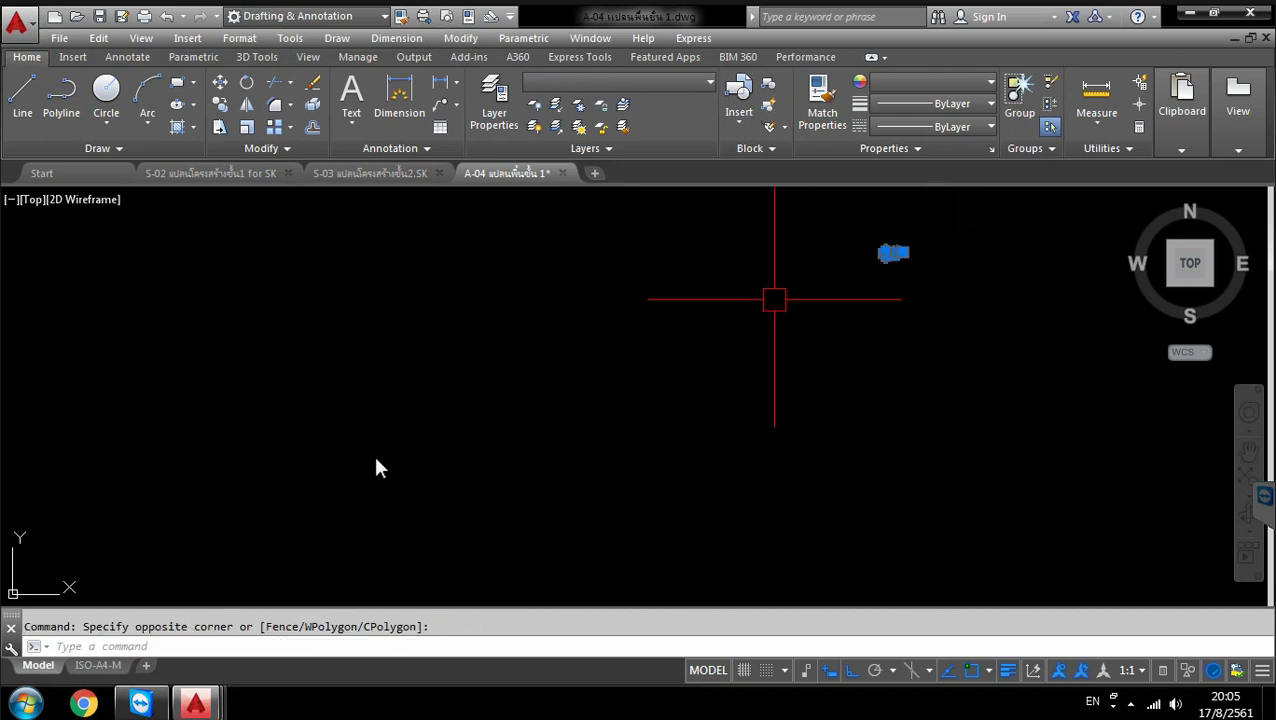
pyautogui.press('Delete')
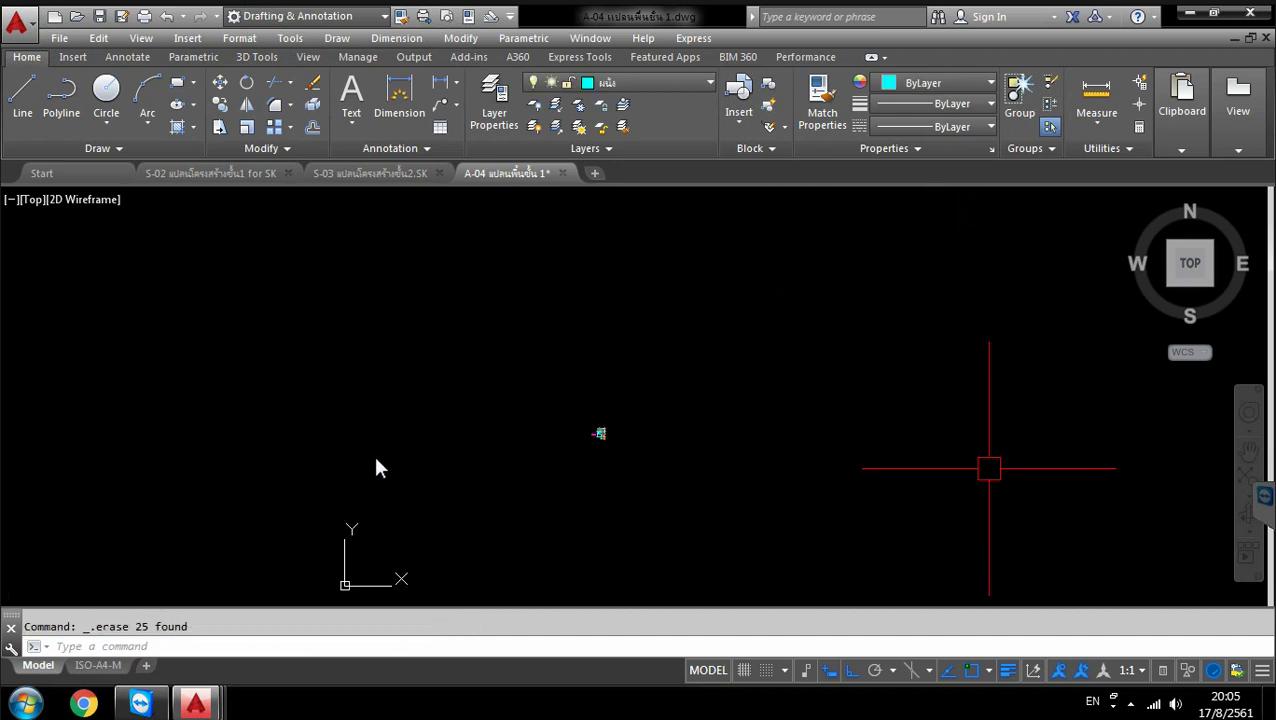
pyautogui.click(1247, 476)
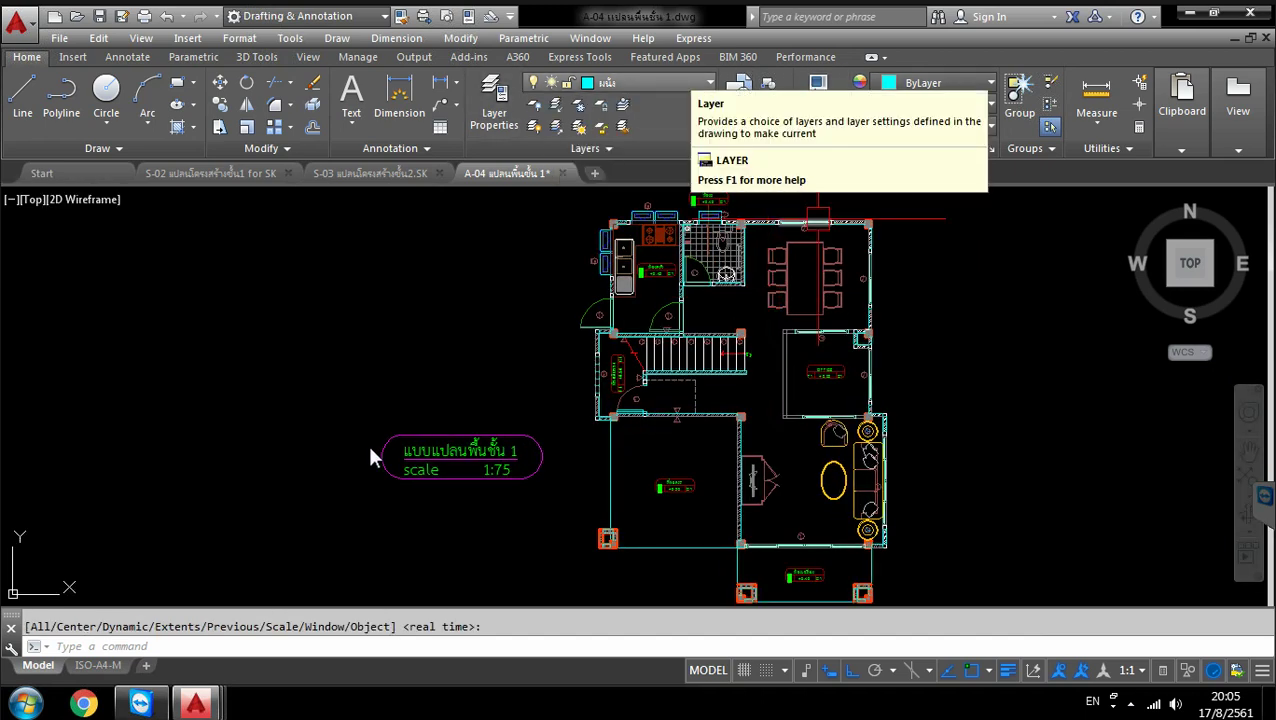
# Thaw the no.grid, grid and พื้น layers
pyautogui.click(494, 105)
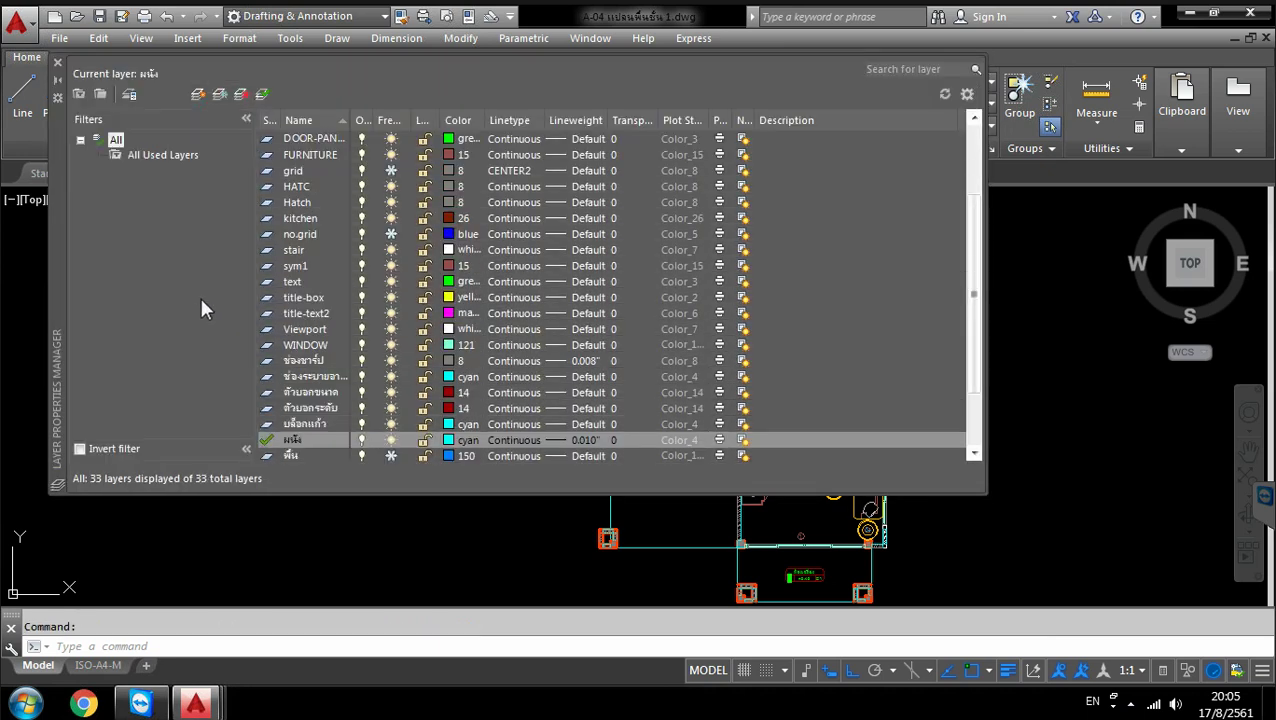
pyautogui.click(391, 233)
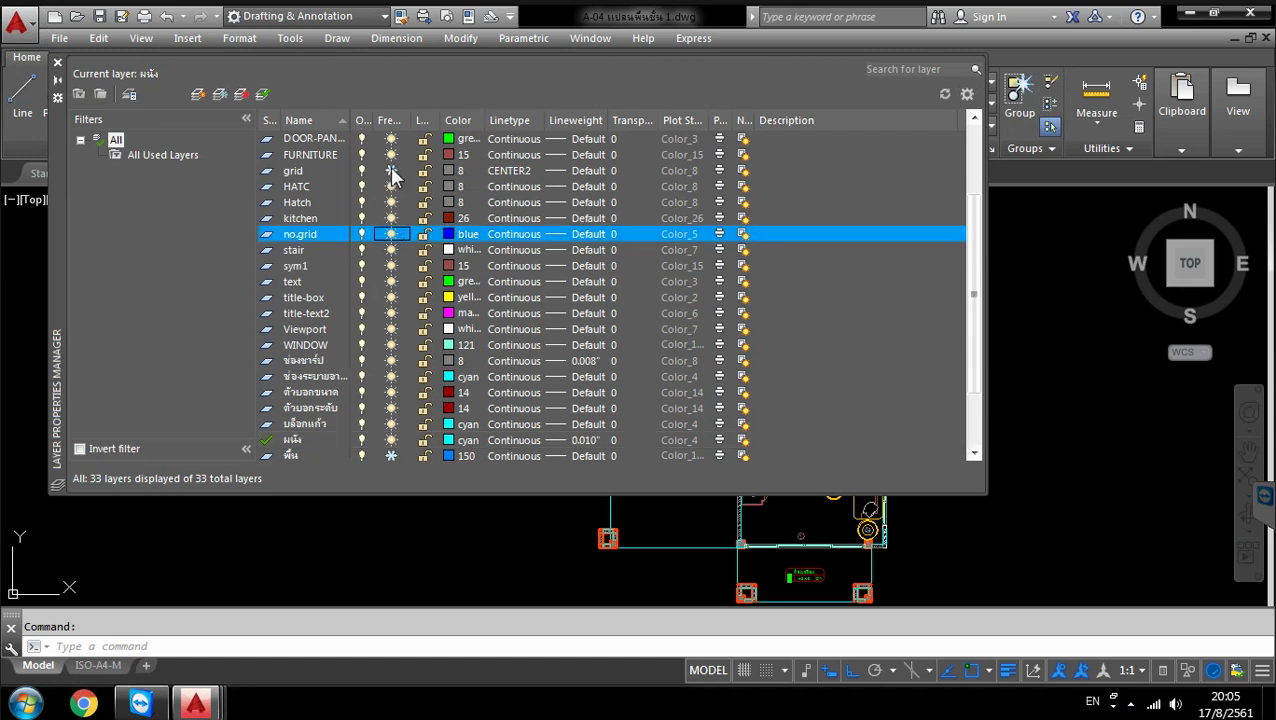
pyautogui.click(391, 171)
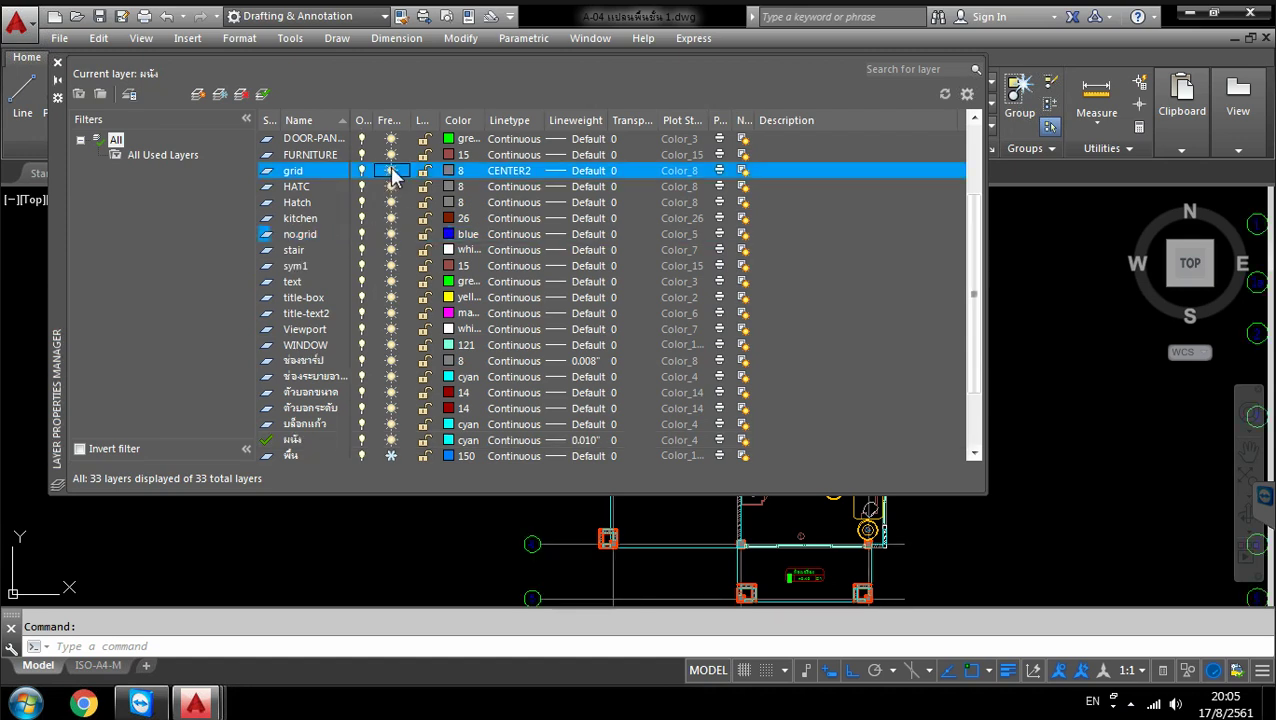
pyautogui.click(390, 456)
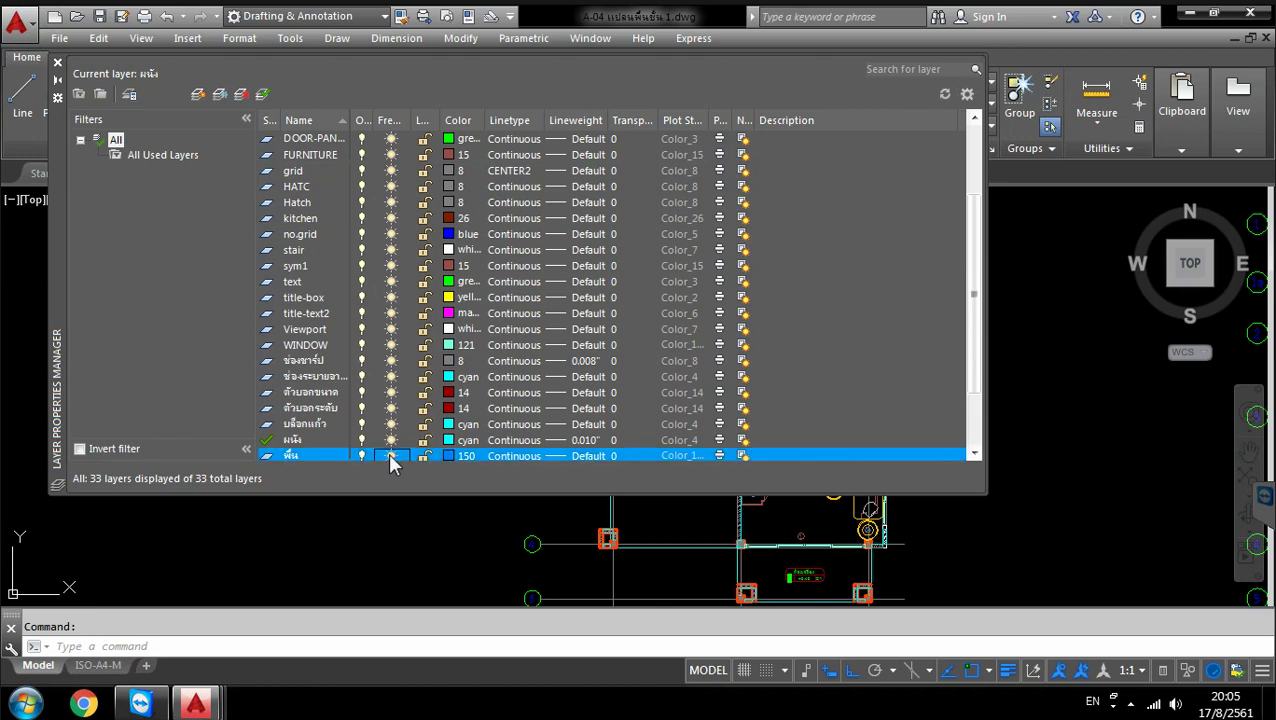
pyautogui.click(57, 62)
# Erase the two grid-and-slab plan copies beside the titled floor plan and fit the drawing in view
pyautogui.scroll(-2, 49, 181)
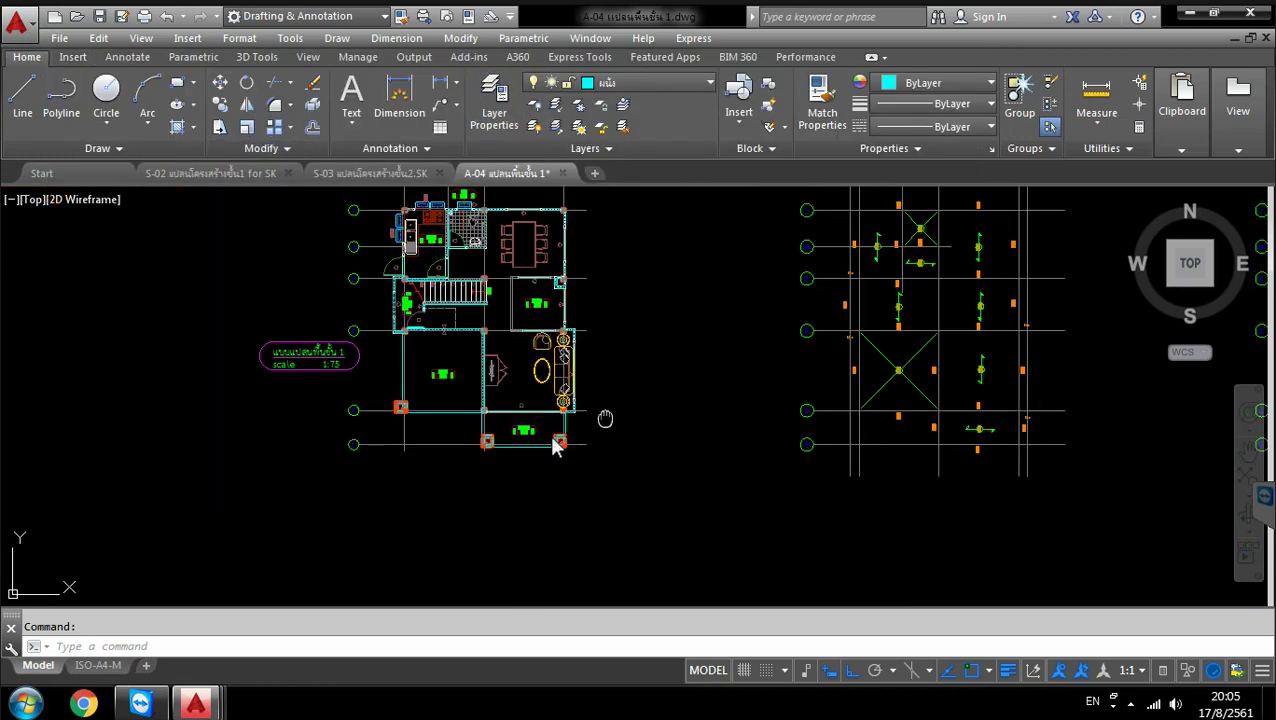
pyautogui.scroll(-5, 524, 452)
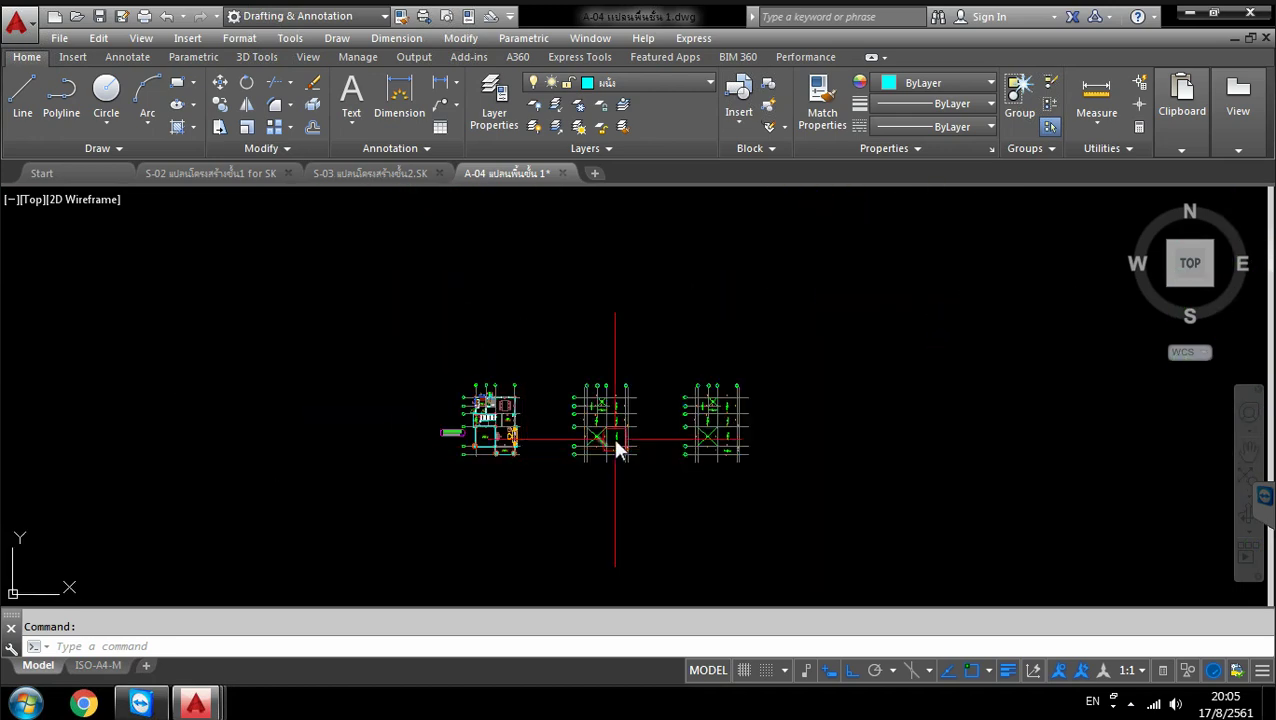
pyautogui.scroll(2, 697, 370)
pyautogui.click(852, 314)
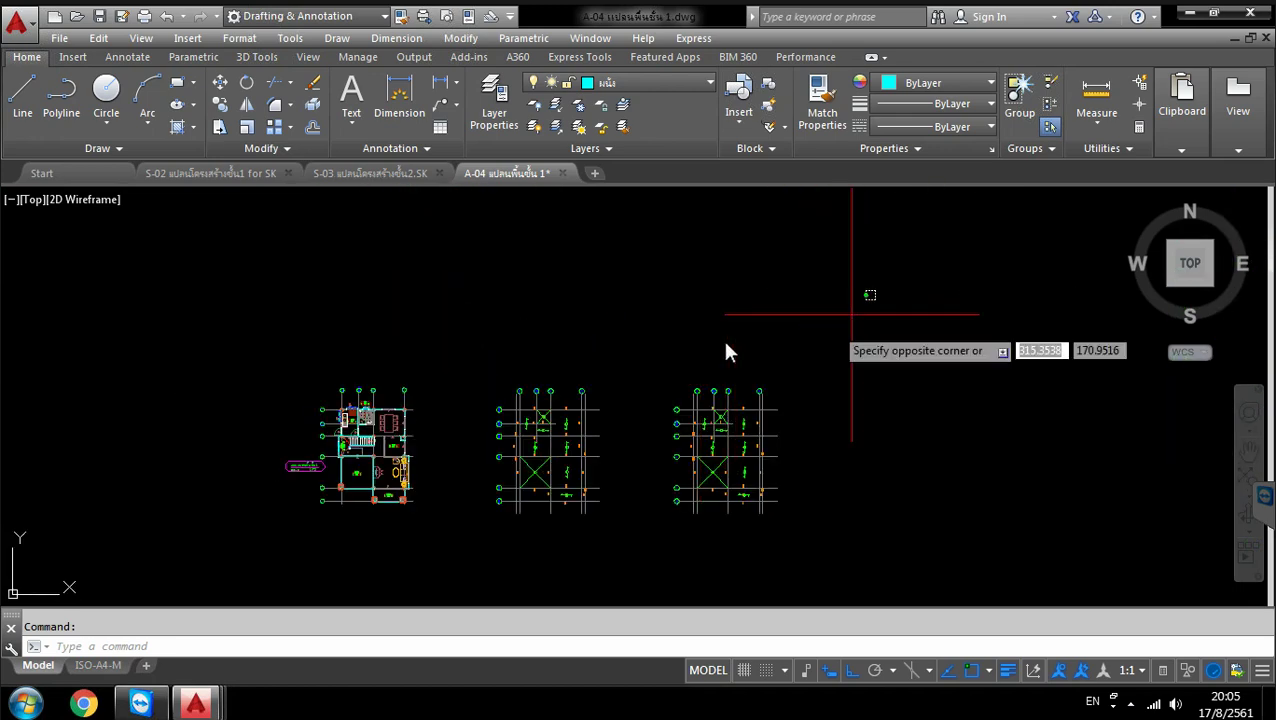
pyautogui.click(483, 527)
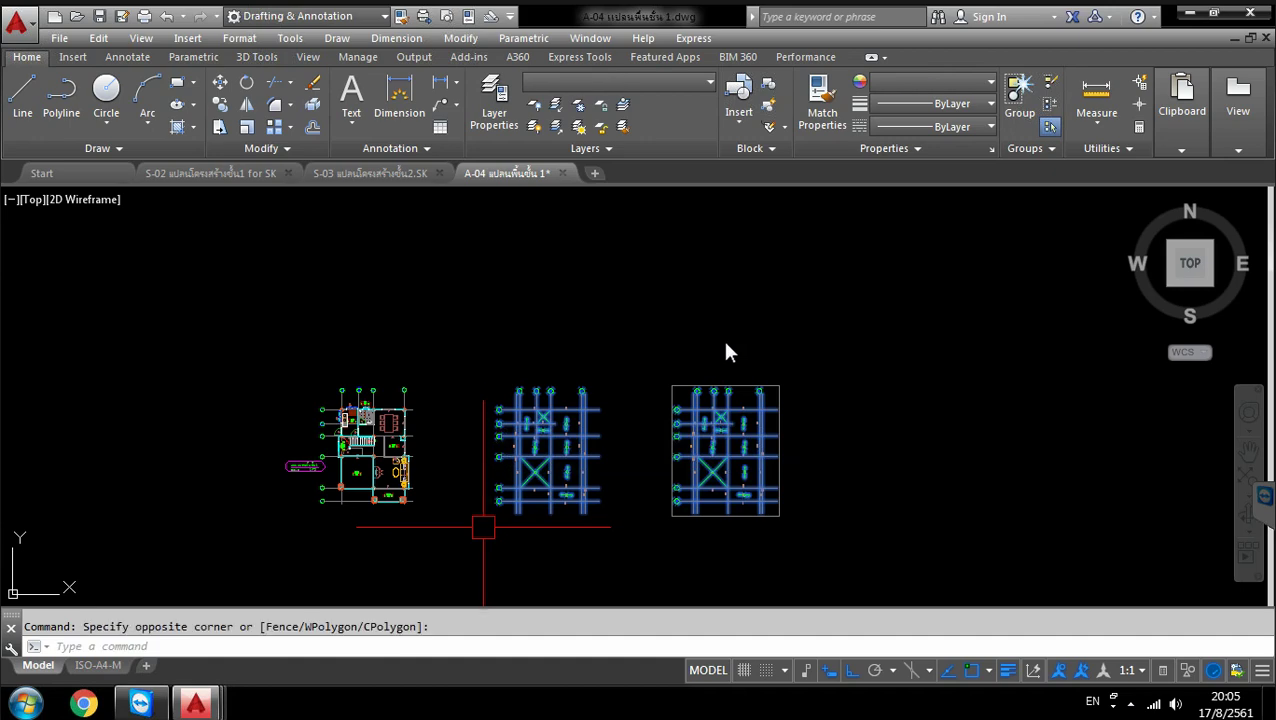
pyautogui.press('Delete')
pyautogui.middleClick(727, 351)
pyautogui.middleClick(727, 351)
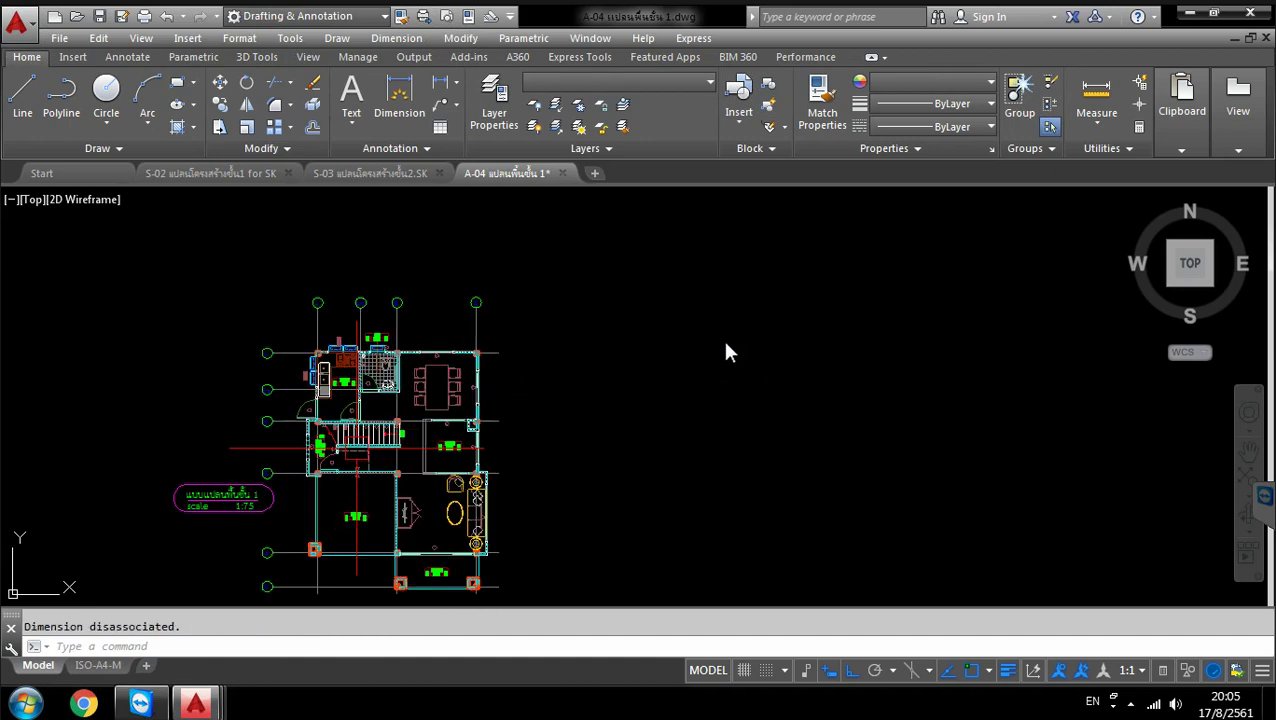
pyautogui.scroll(5, 727, 351)
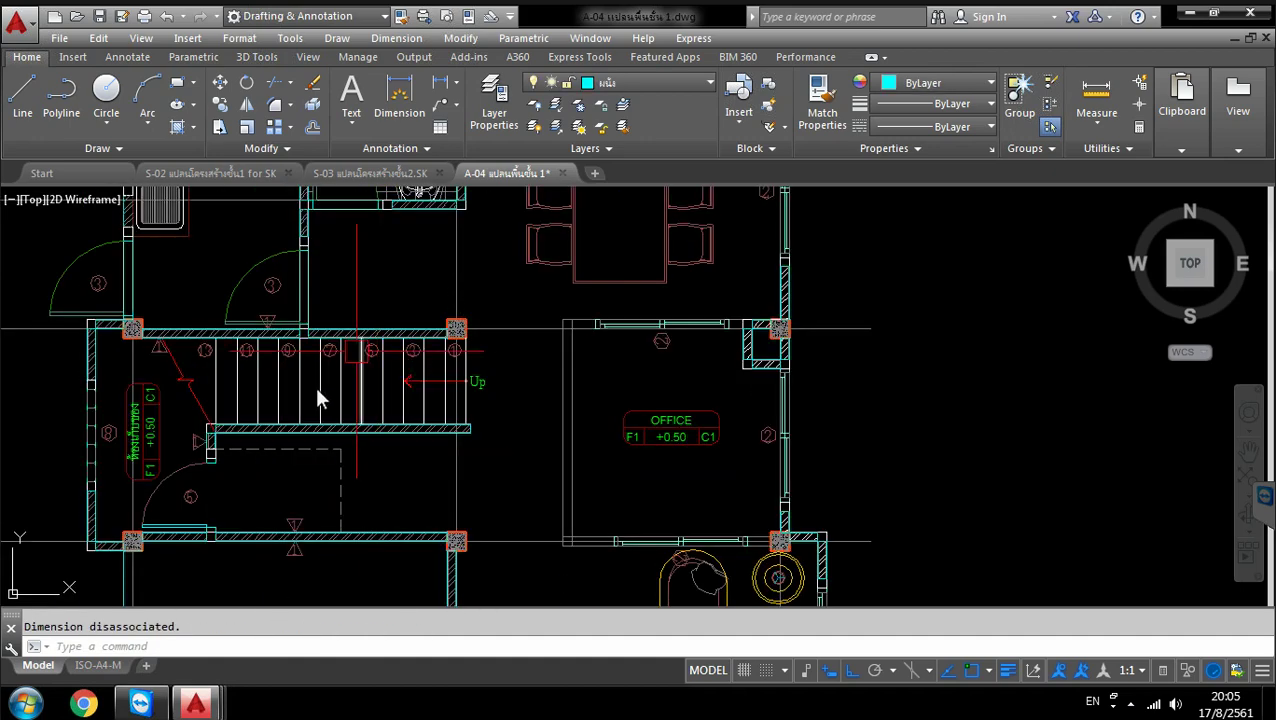
pyautogui.click(418, 290)
pyautogui.moveTo(430, 295); pyautogui.dragTo(532, 326, button='middle')
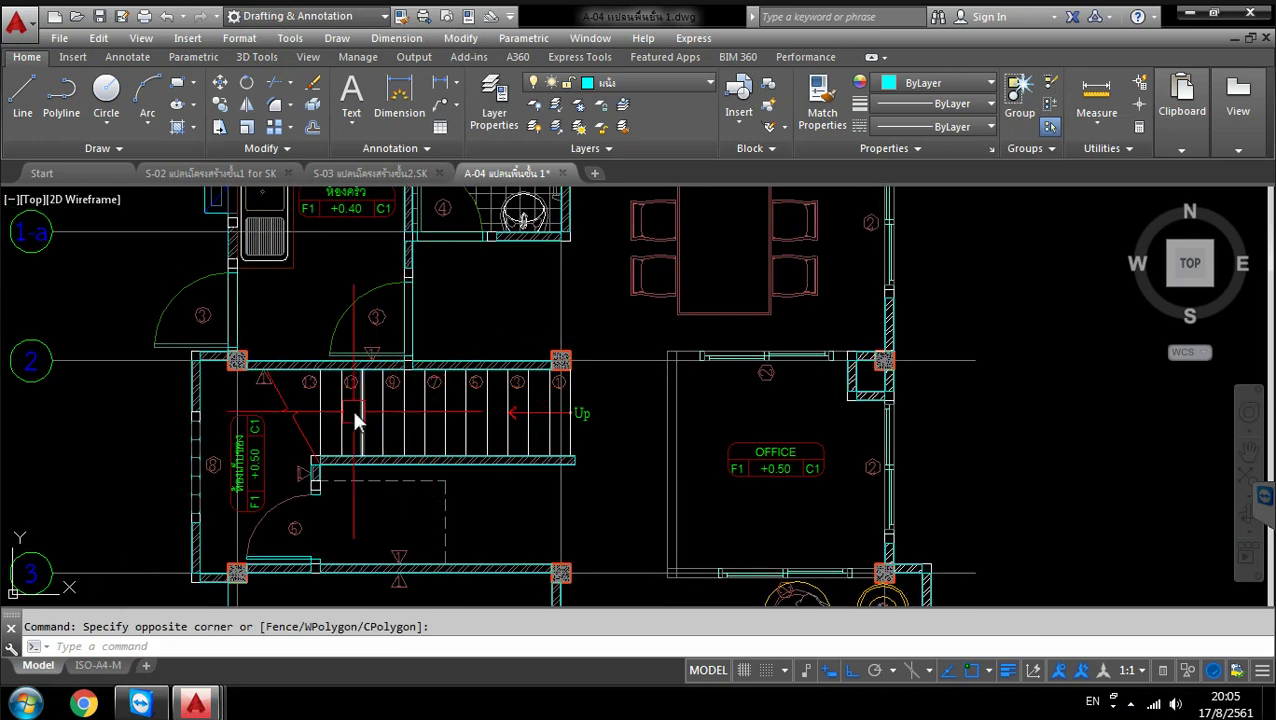
pyautogui.scroll(-10, 368, 396)
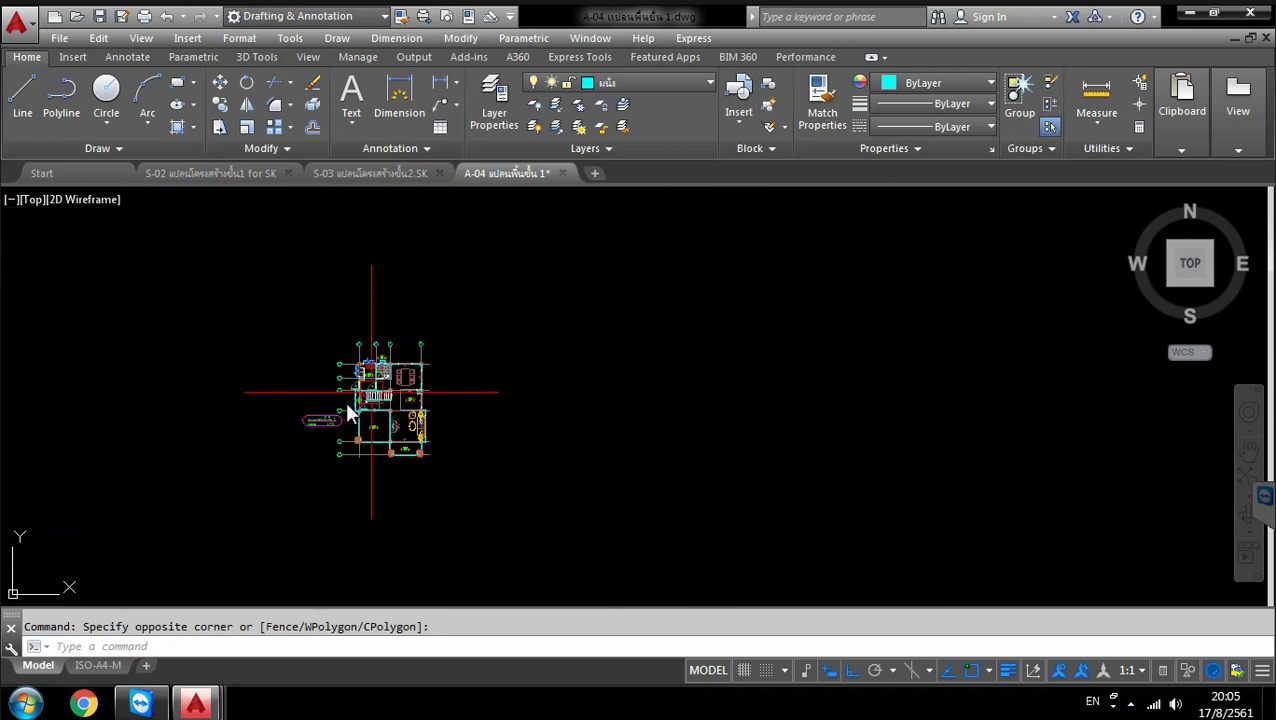
# Select the entire first-floor plan with its grid and title, explode its blocks, and clear the selection
pyautogui.scroll(2, 340, 405)
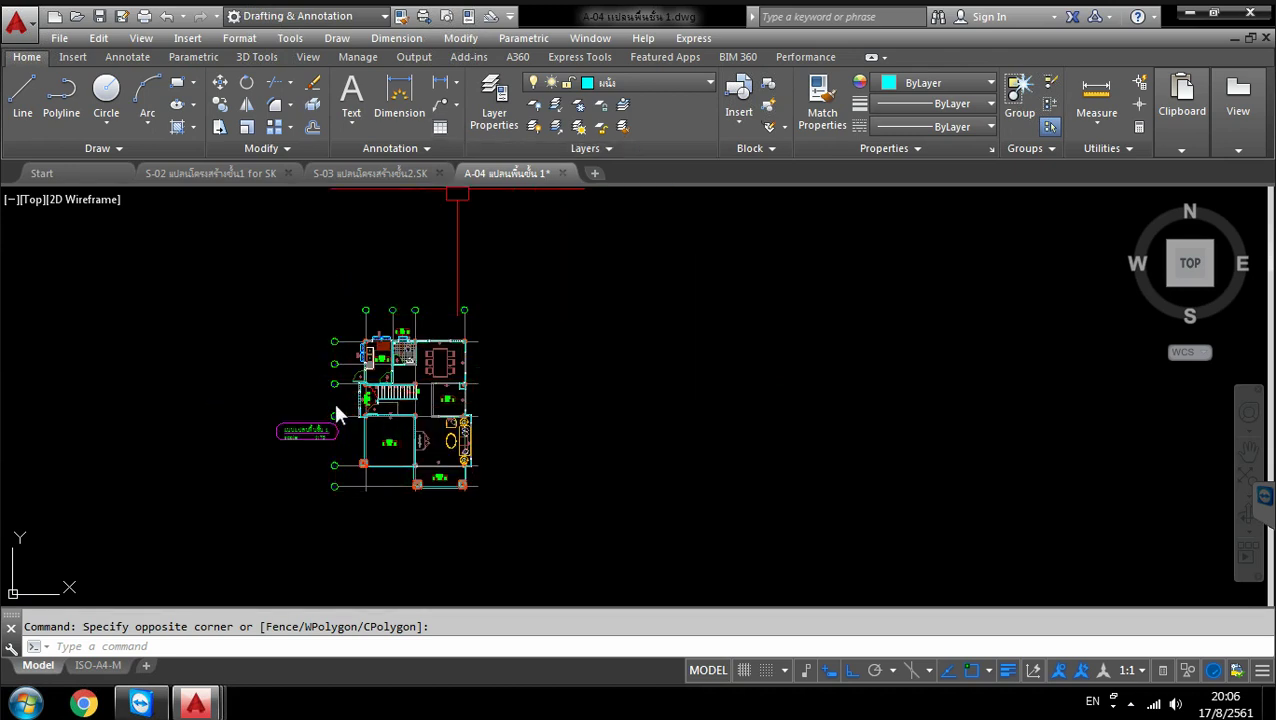
pyautogui.click(521, 235)
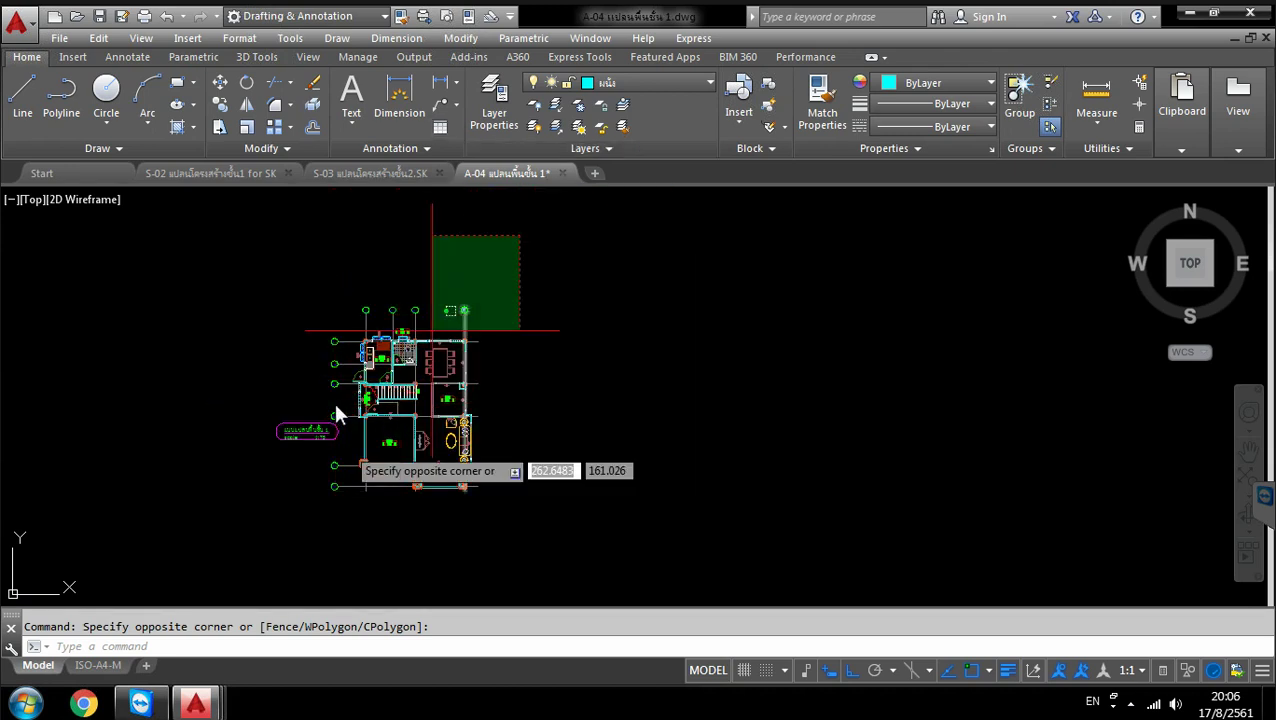
pyautogui.click(241, 514)
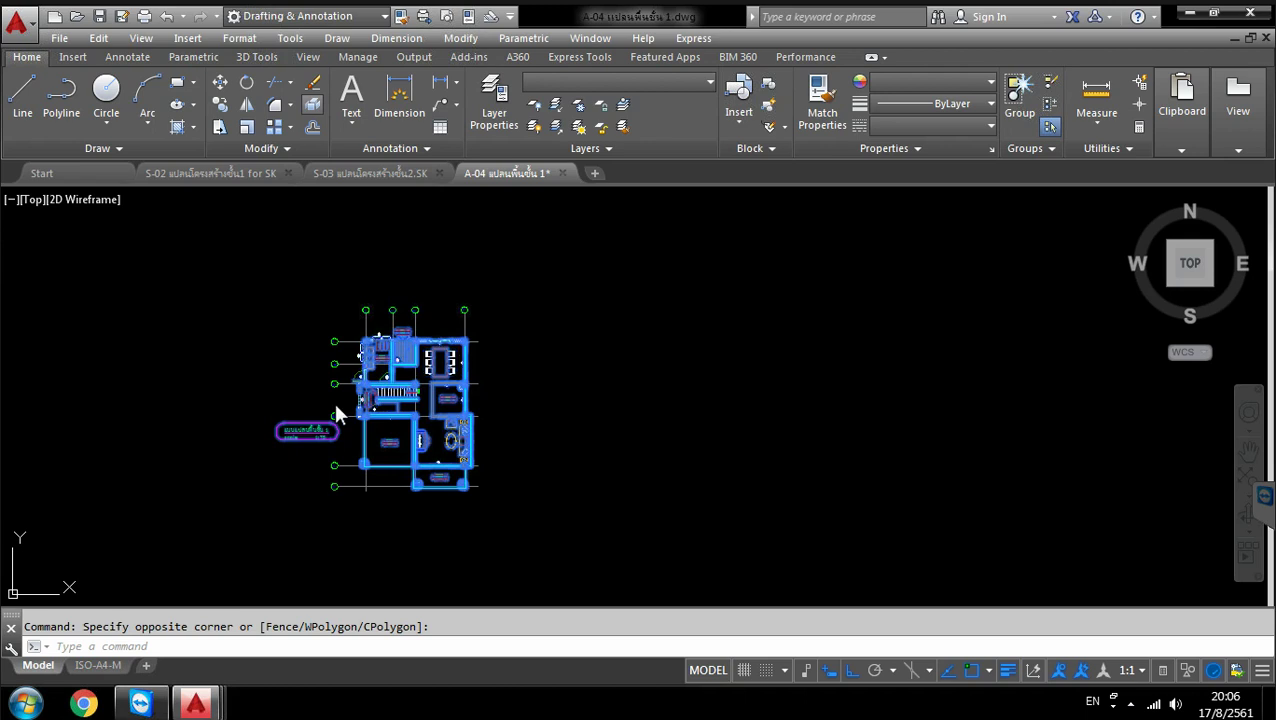
pyautogui.press('Delete')
pyautogui.rightClick(514, 204)
pyautogui.moveTo(561, 292)
pyautogui.press('Escape')
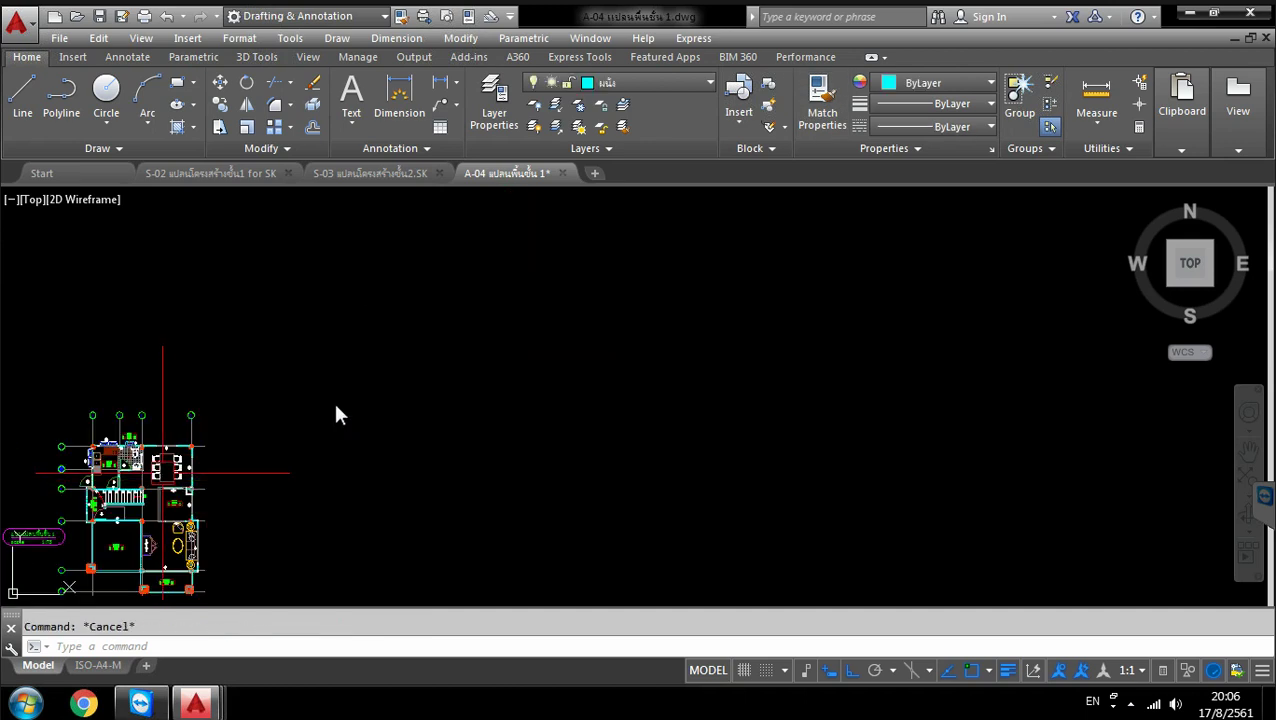
# Select the whole floor plan with its grid and title and explode its remaining blocks once more
pyautogui.scroll(-2, 430, 427)
pyautogui.moveTo(233, 498); pyautogui.dragTo(380, 448, button='middle')
pyautogui.scroll(3, 336, 408)
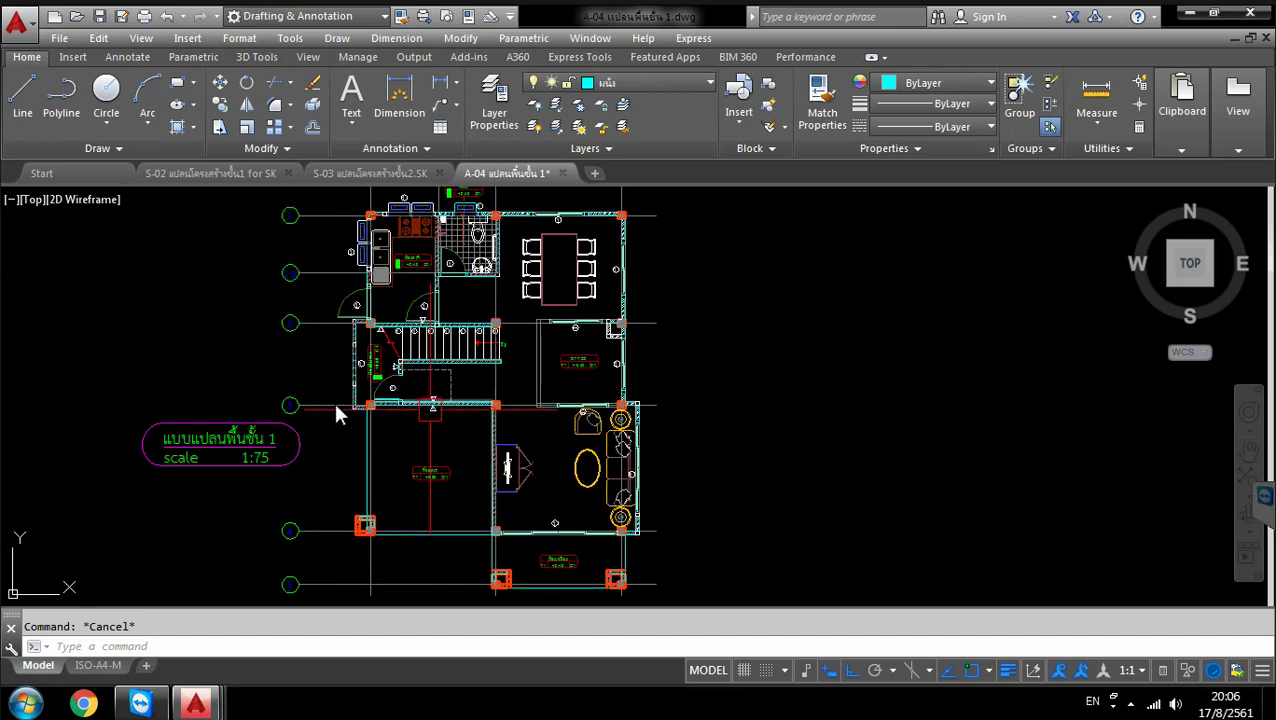
pyautogui.scroll(3, 336, 408)
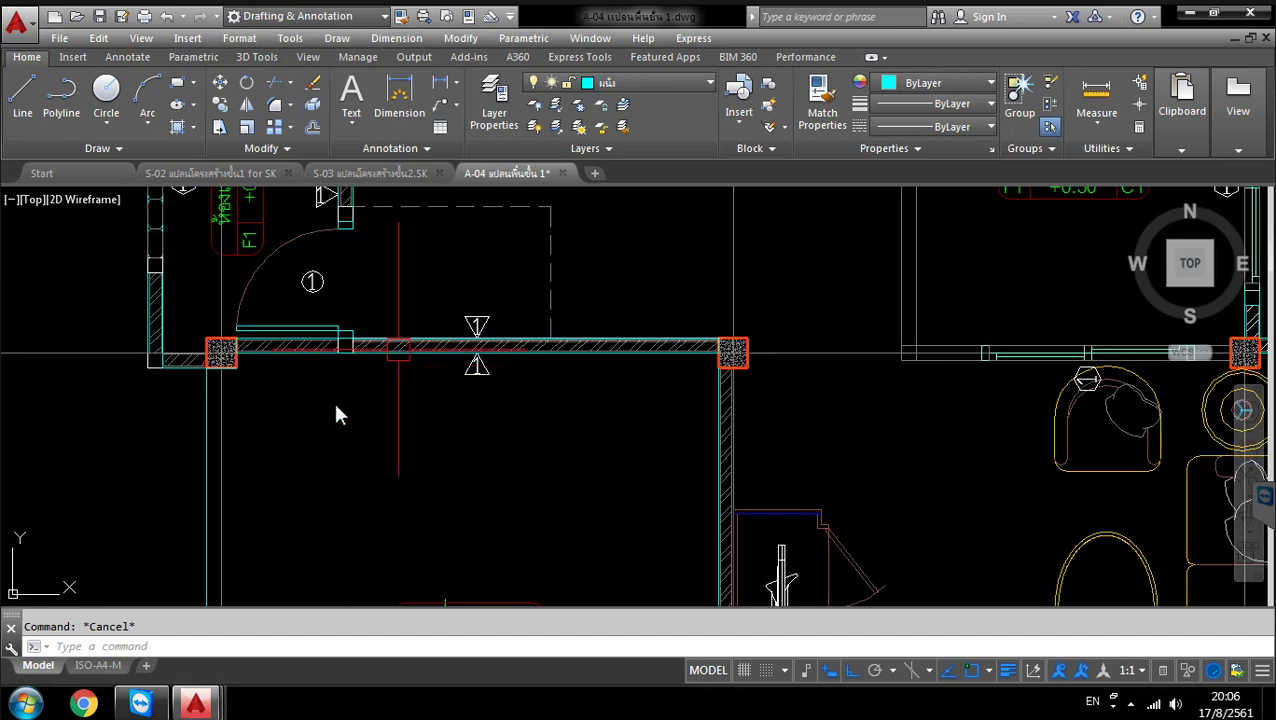
pyautogui.scroll(-6, 336, 410)
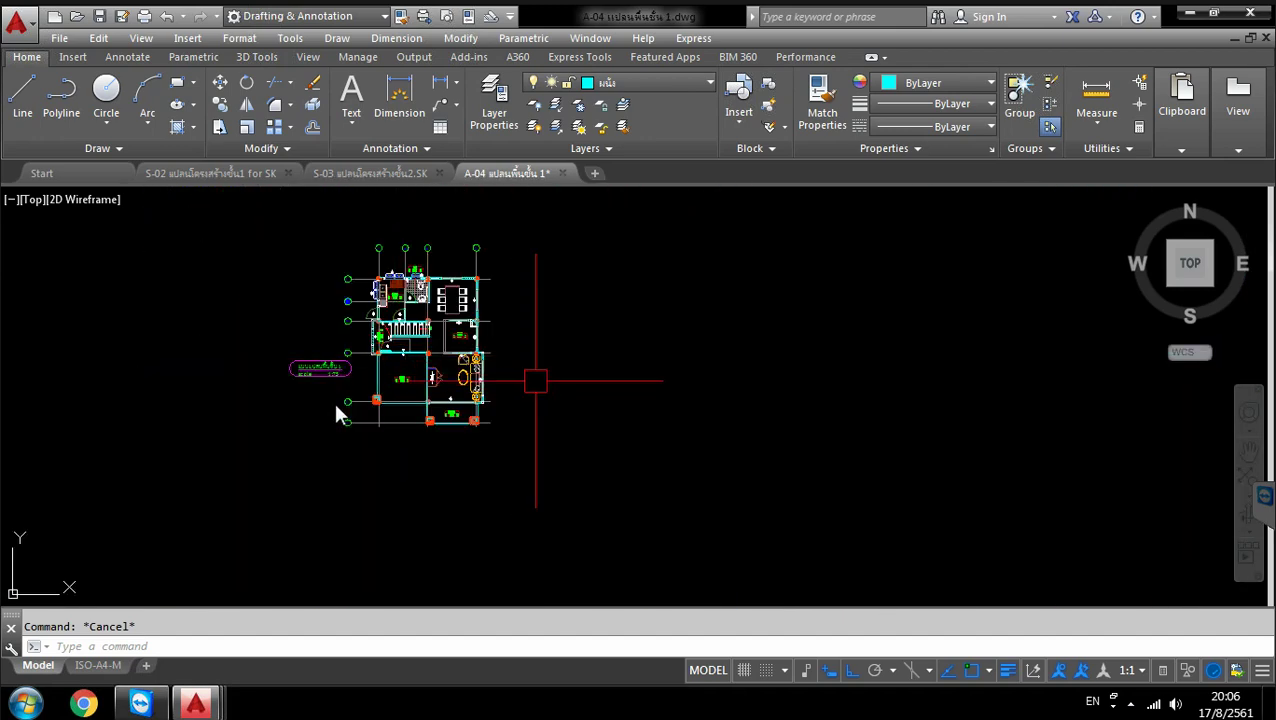
pyautogui.click(534, 198)
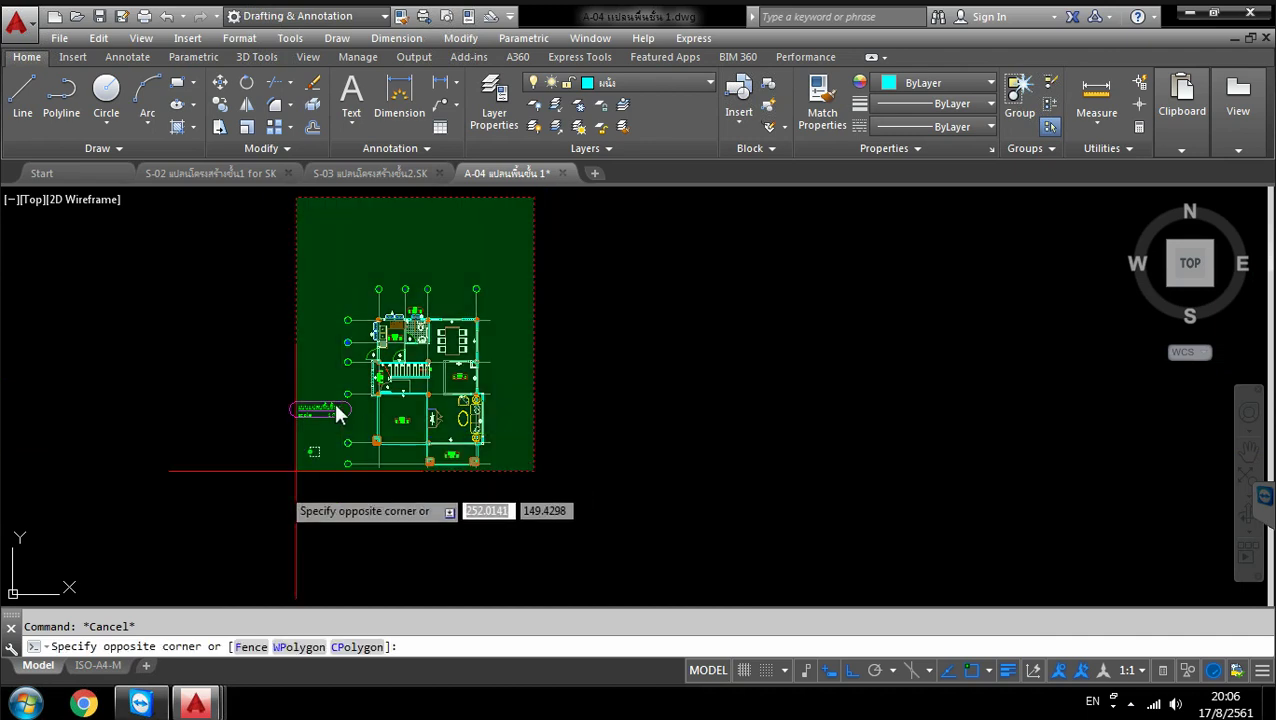
pyautogui.click(259, 506)
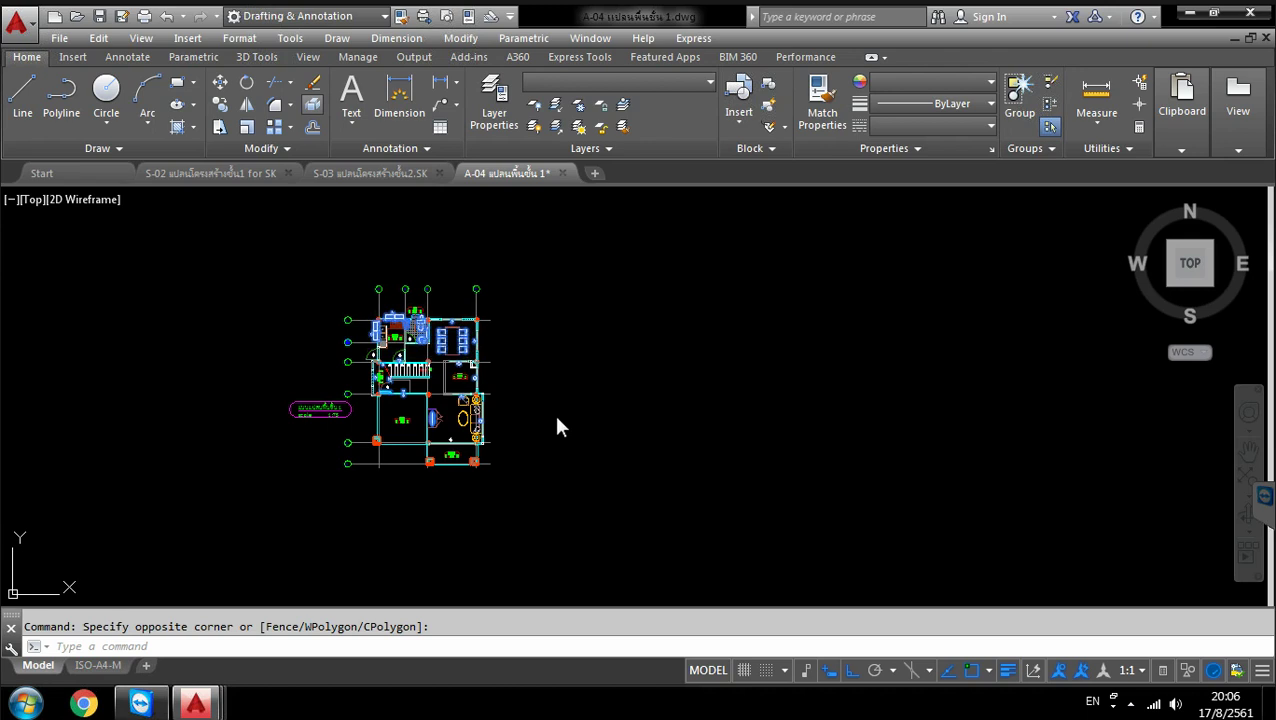
pyautogui.write('x')
pyautogui.press('Return')
pyautogui.scroll(2, 448, 320)
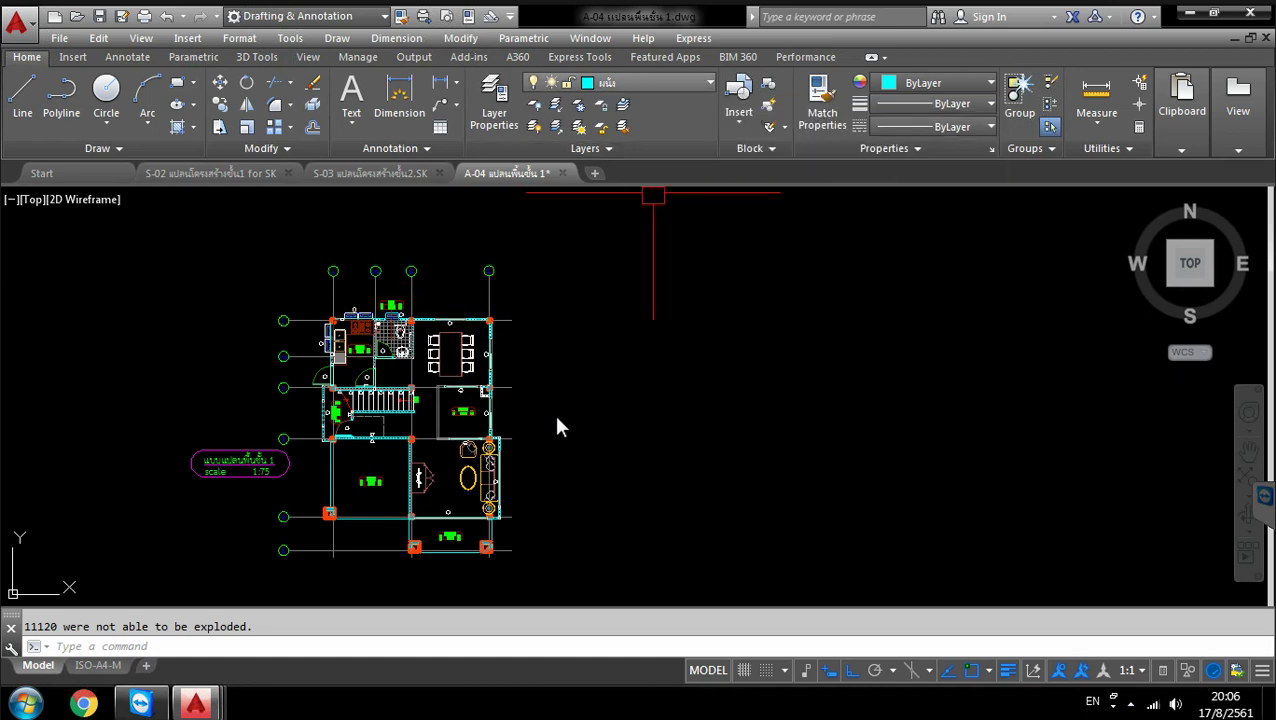
# Freeze the HATC, FURNITURE and kitchen layers
pyautogui.click(620, 82)
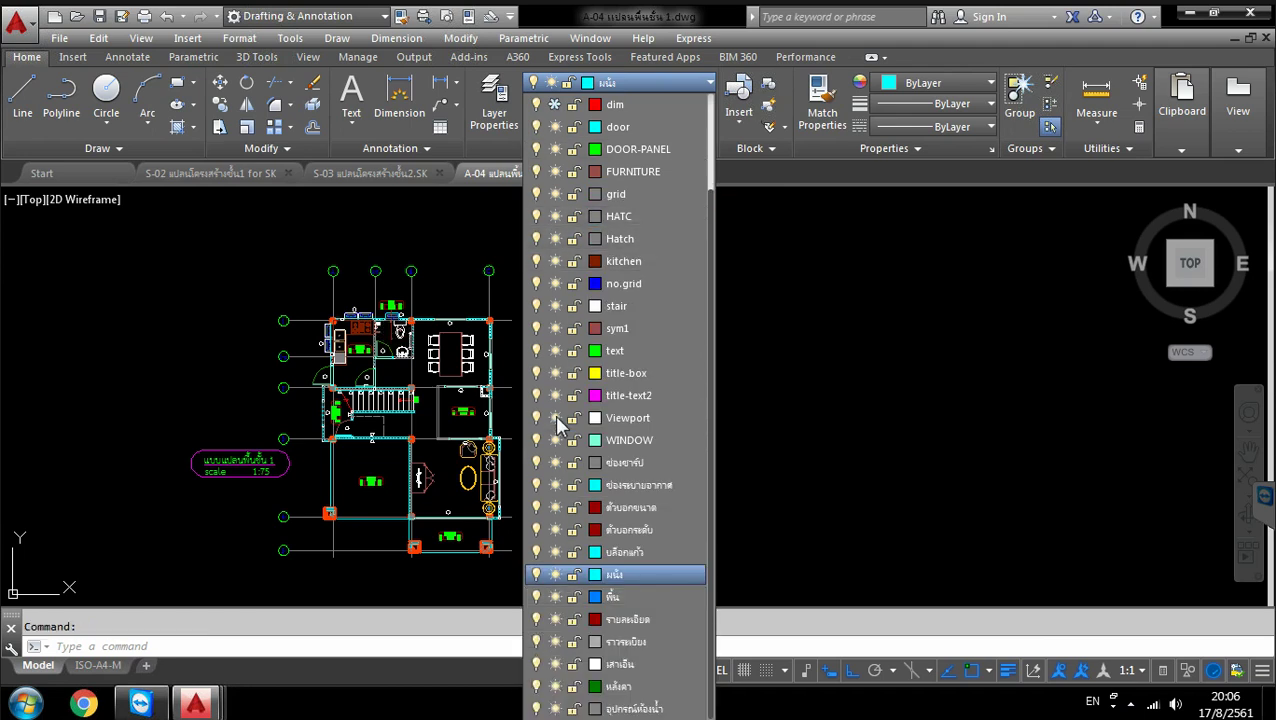
pyautogui.click(555, 216)
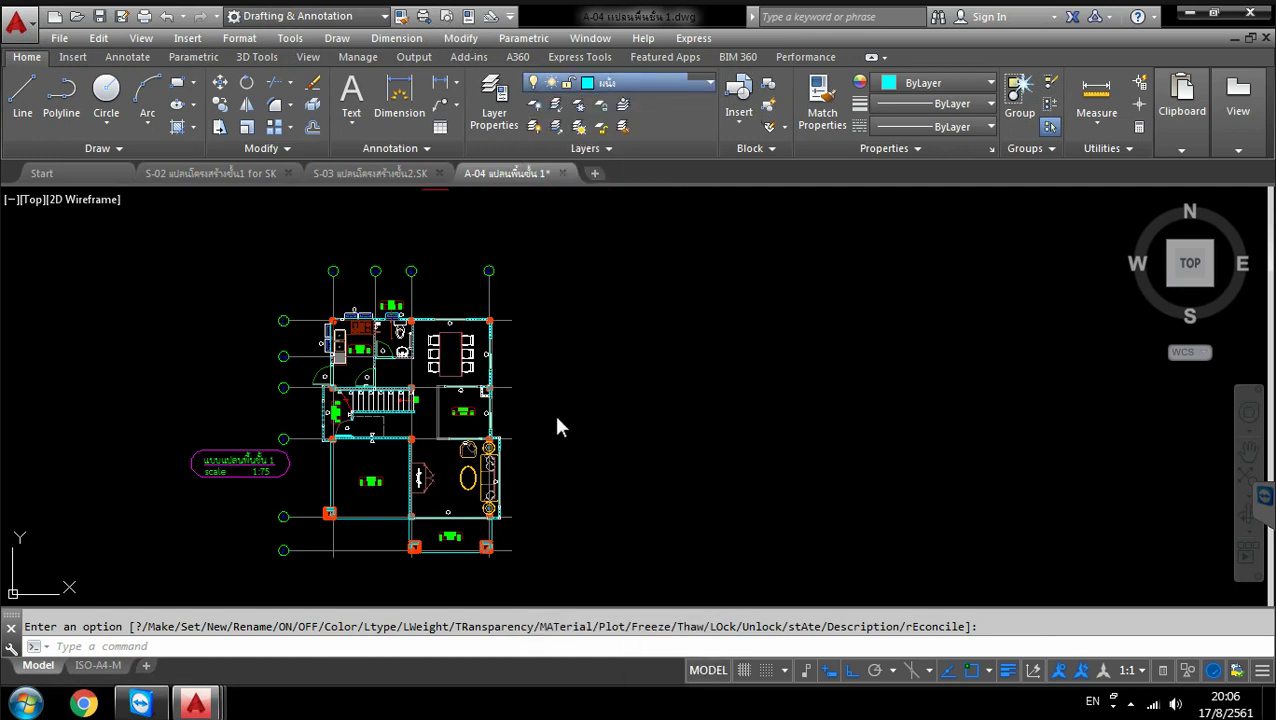
pyautogui.click(620, 82)
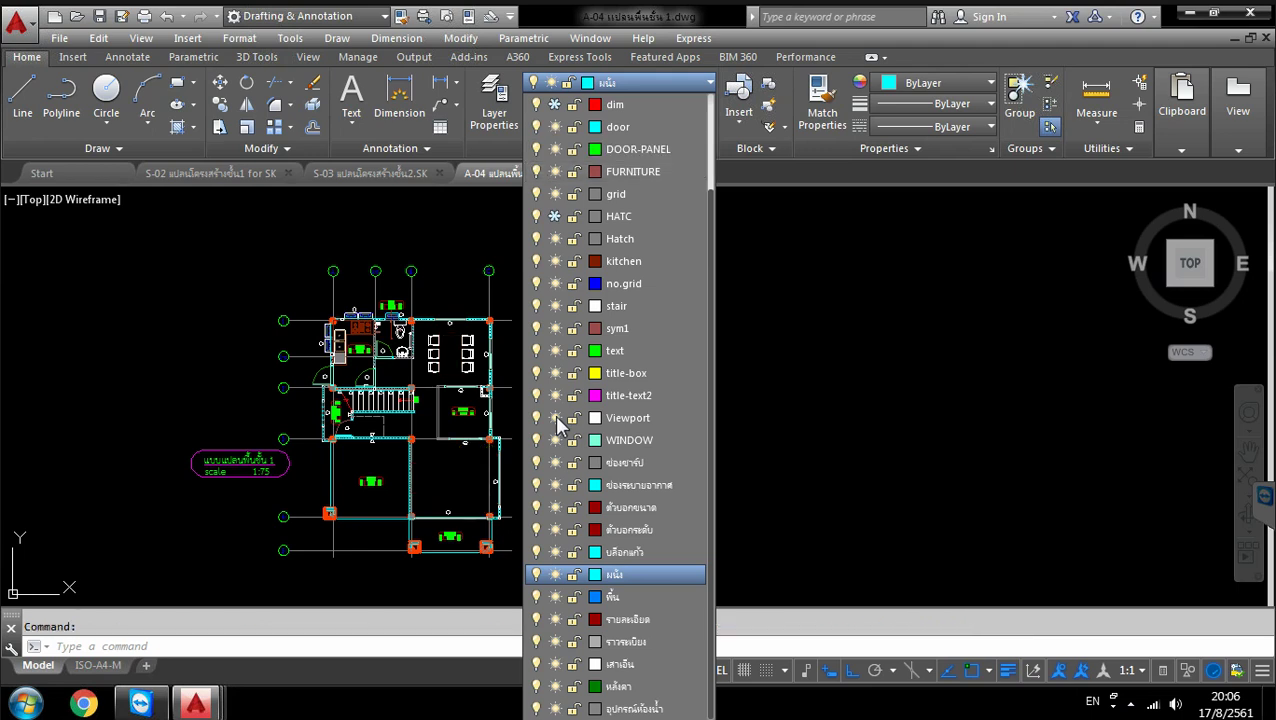
pyautogui.click(556, 418)
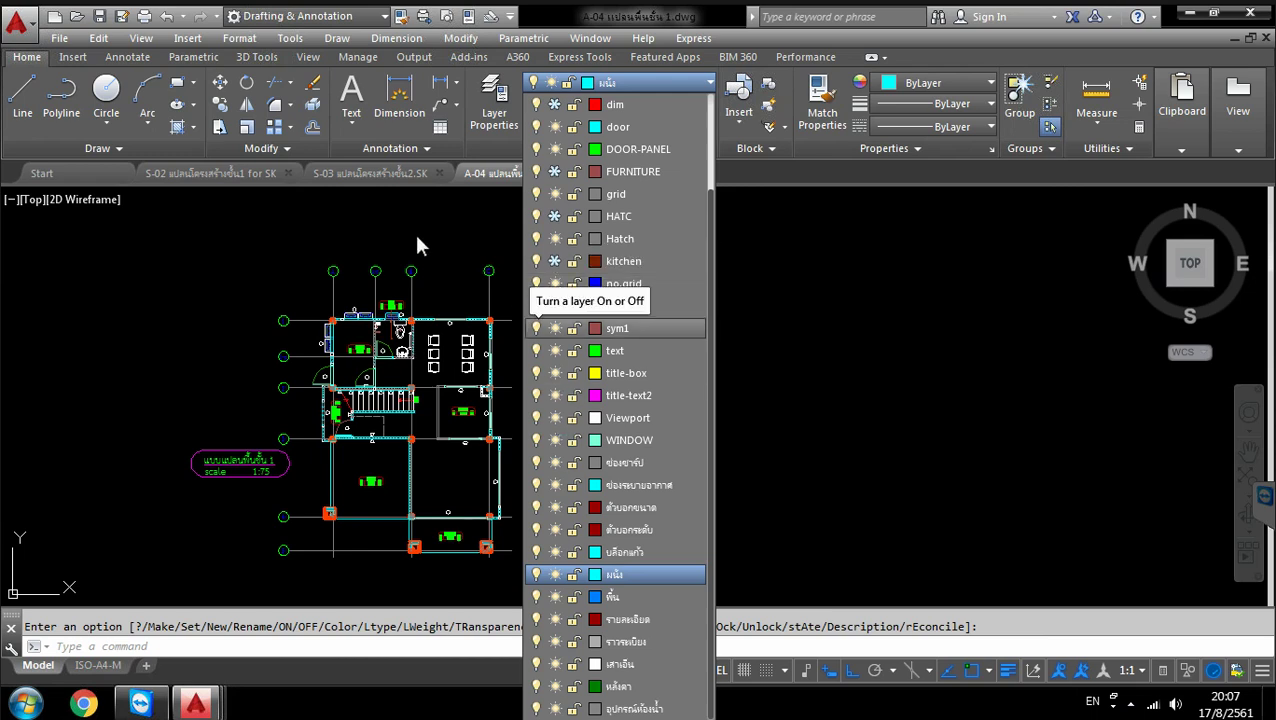
pyautogui.click(471, 236)
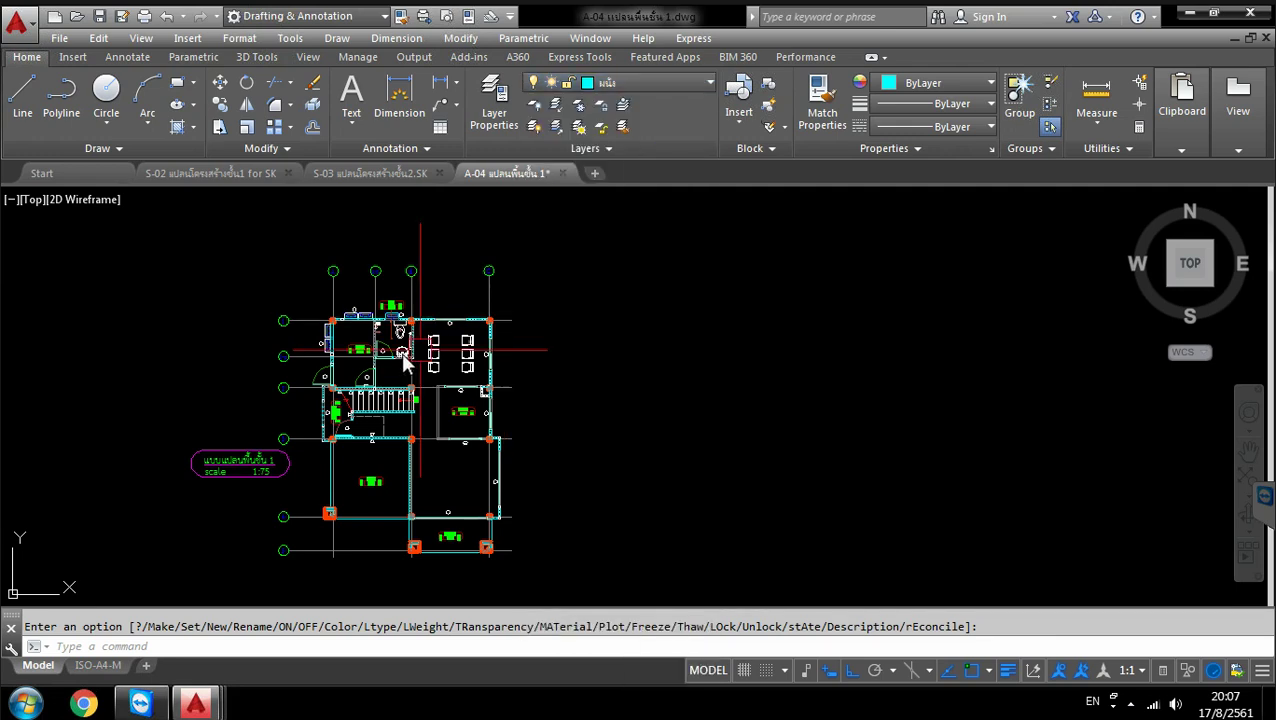
# Erase the six dining chairs remaining in the room beside the bathroom
pyautogui.scroll(4, 401, 355)
pyautogui.scroll(2, 401, 358)
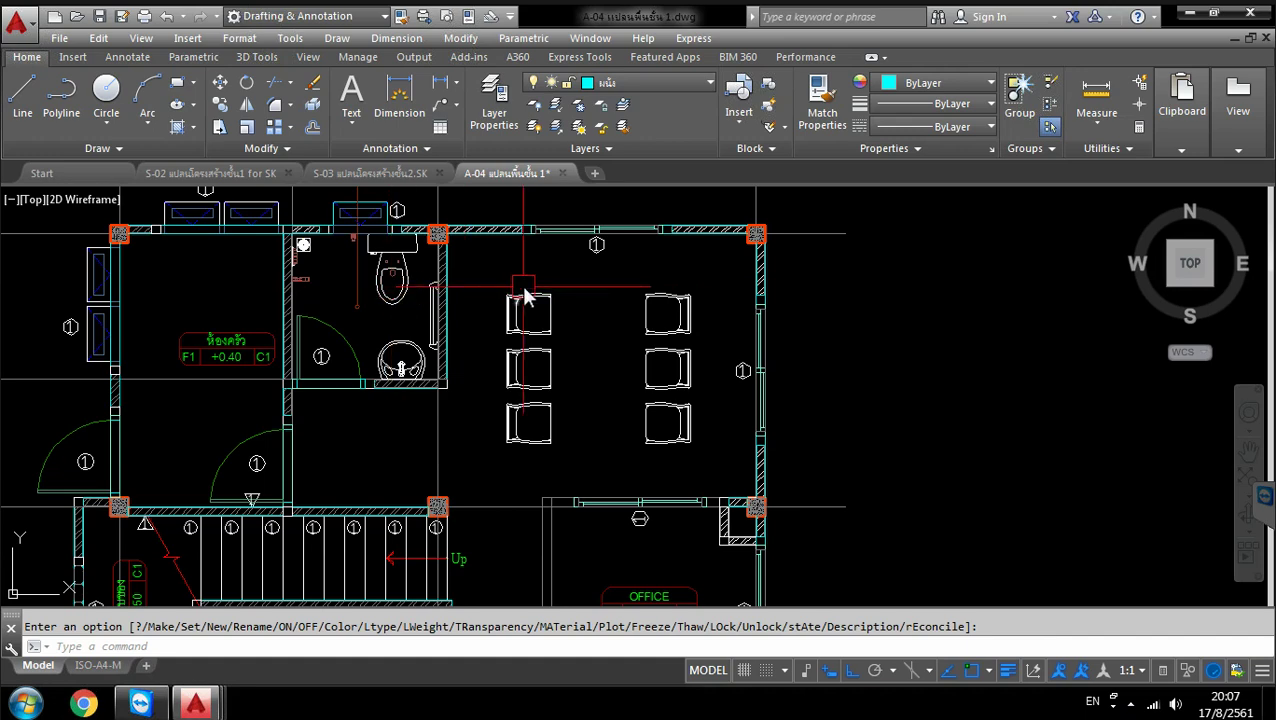
pyautogui.scroll(-3, 527, 296)
pyautogui.scroll(1, 532, 396)
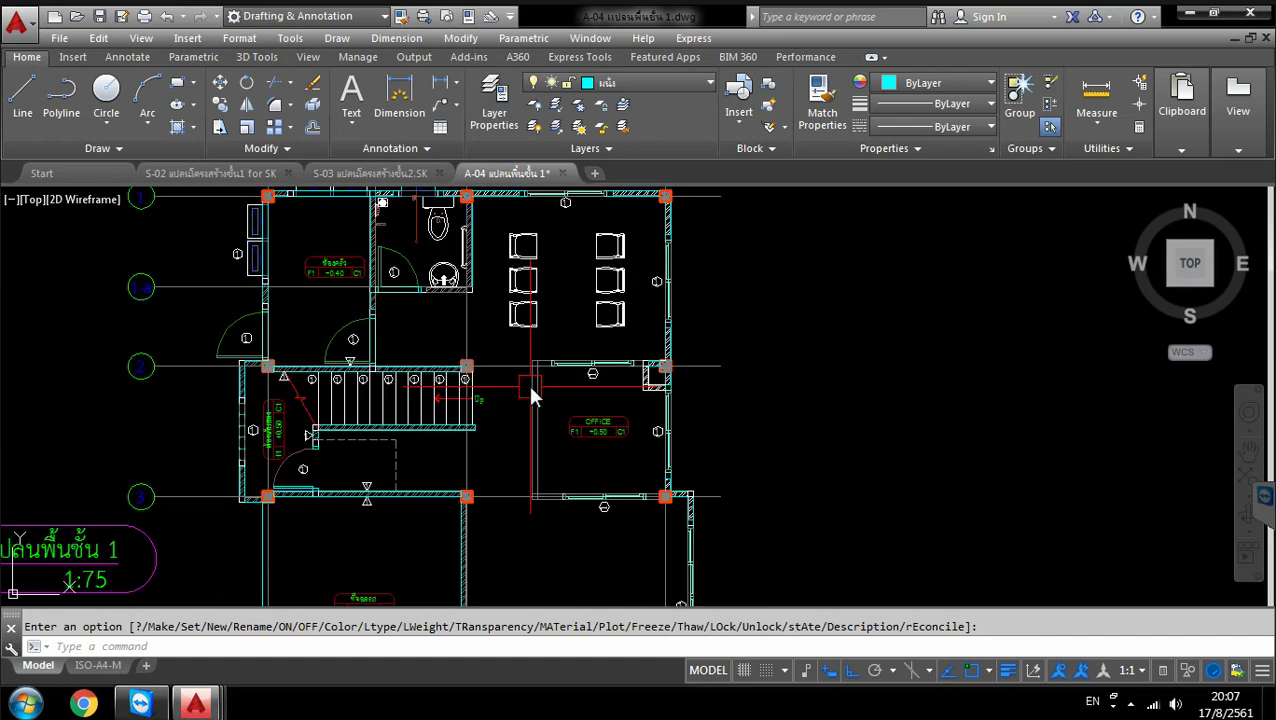
pyautogui.scroll(3, 575, 330)
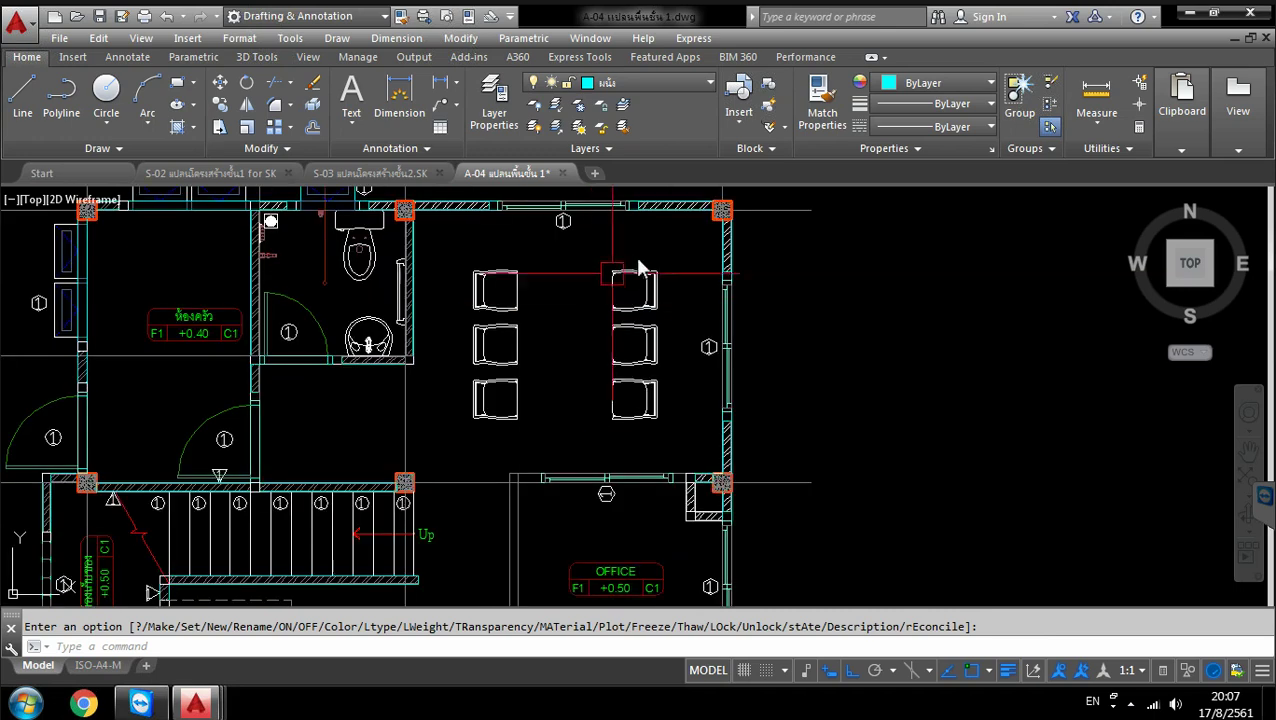
pyautogui.click(668, 250)
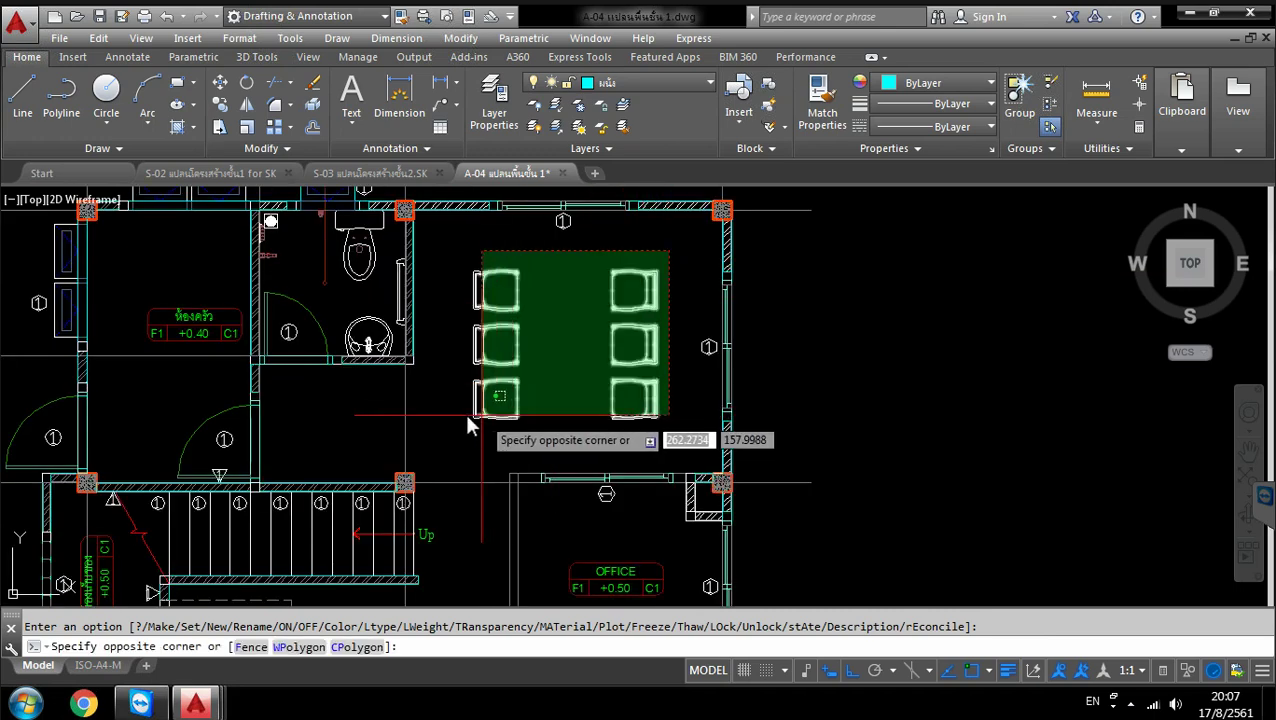
pyautogui.click(444, 447)
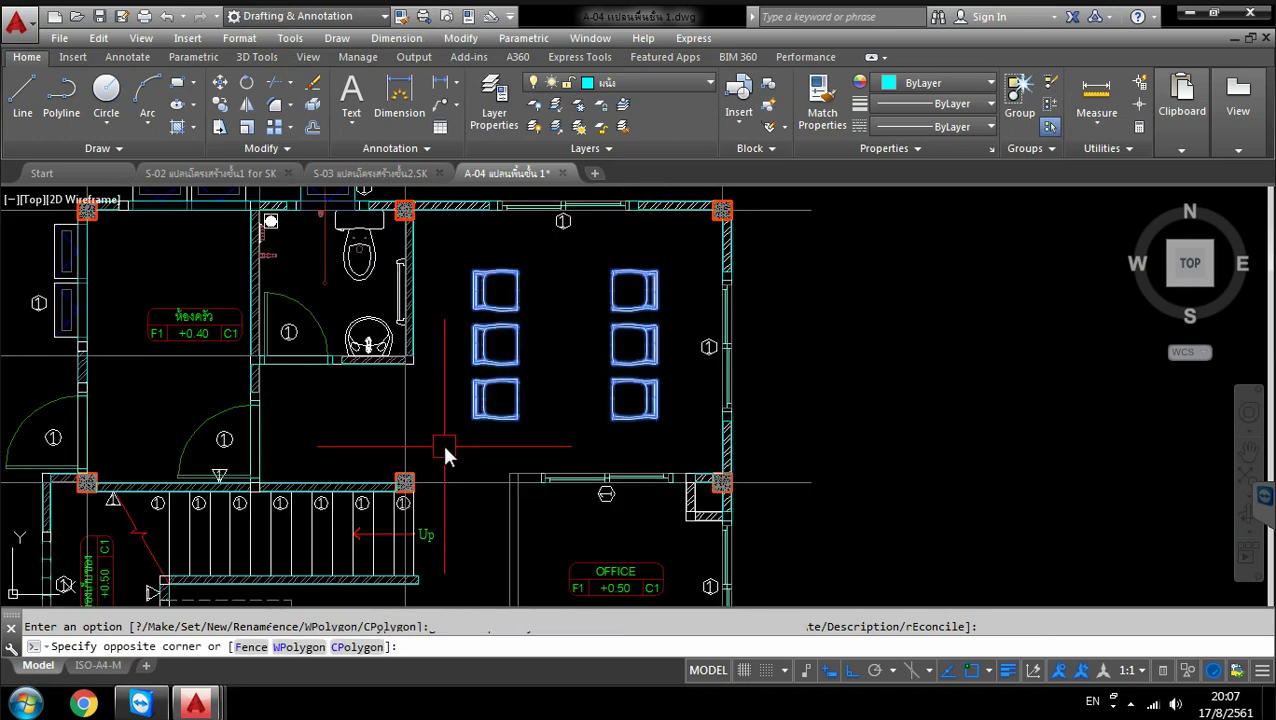
pyautogui.press('Delete')
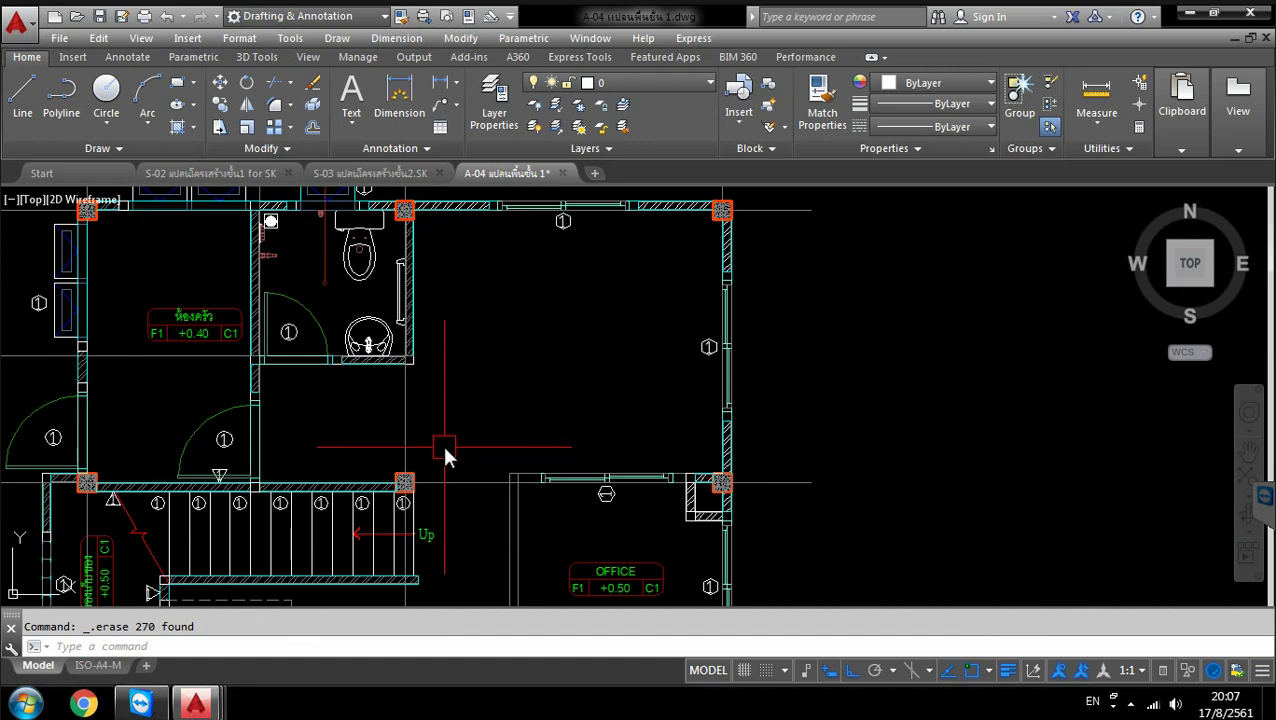
# Move the whole floor plan with its grid and title about 23 units horizontally to the right
pyautogui.scroll(-6, 445, 455)
pyautogui.moveTo(488, 403); pyautogui.dragTo(513, 370, button='middle')
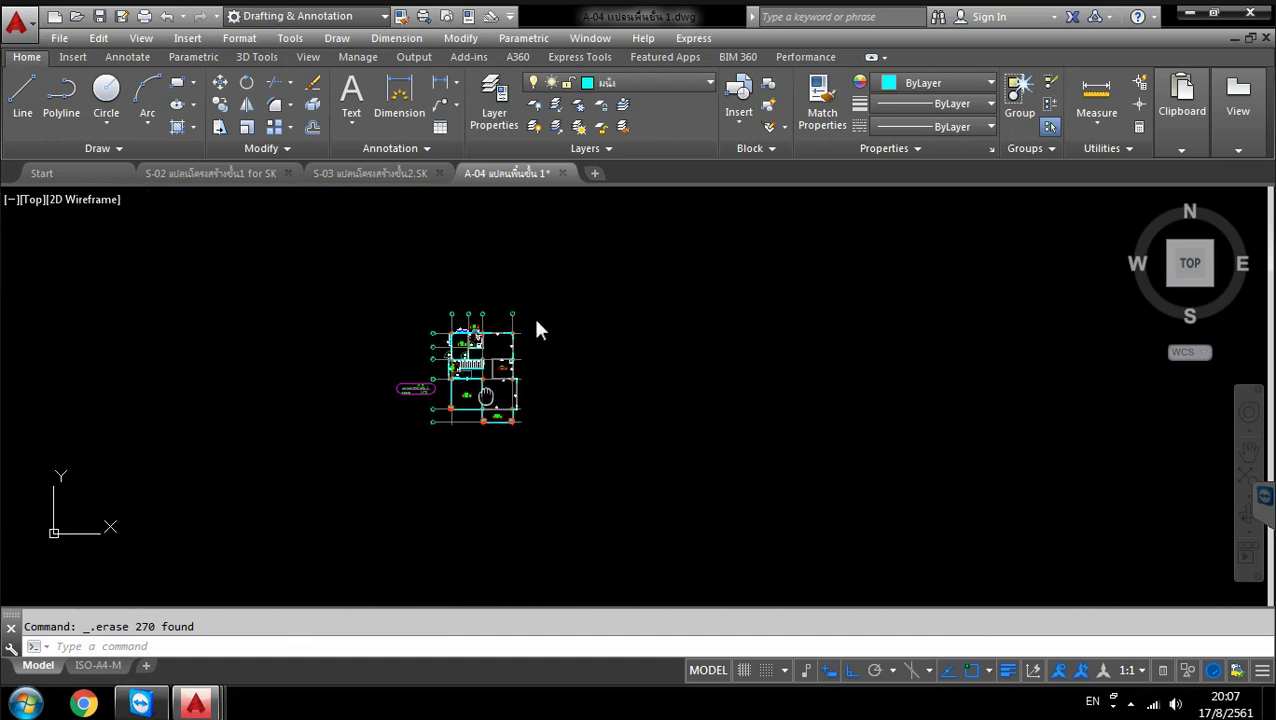
pyautogui.click(567, 285)
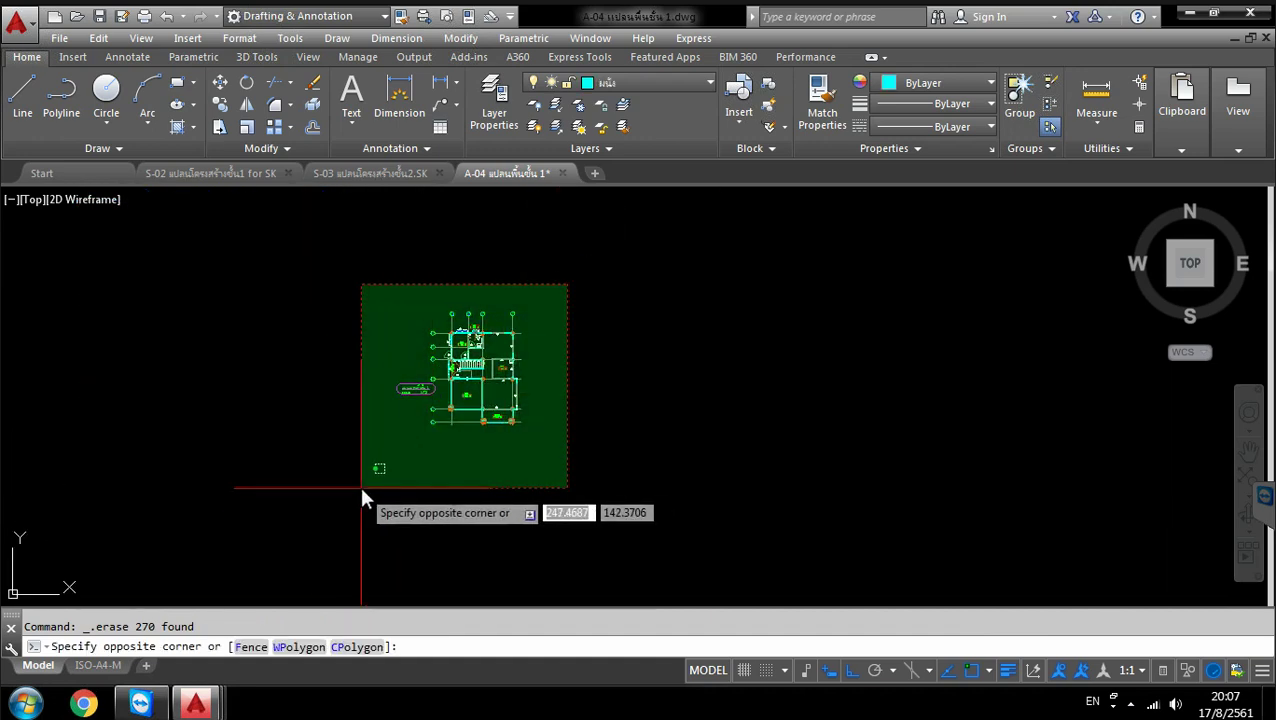
pyautogui.click(361, 488)
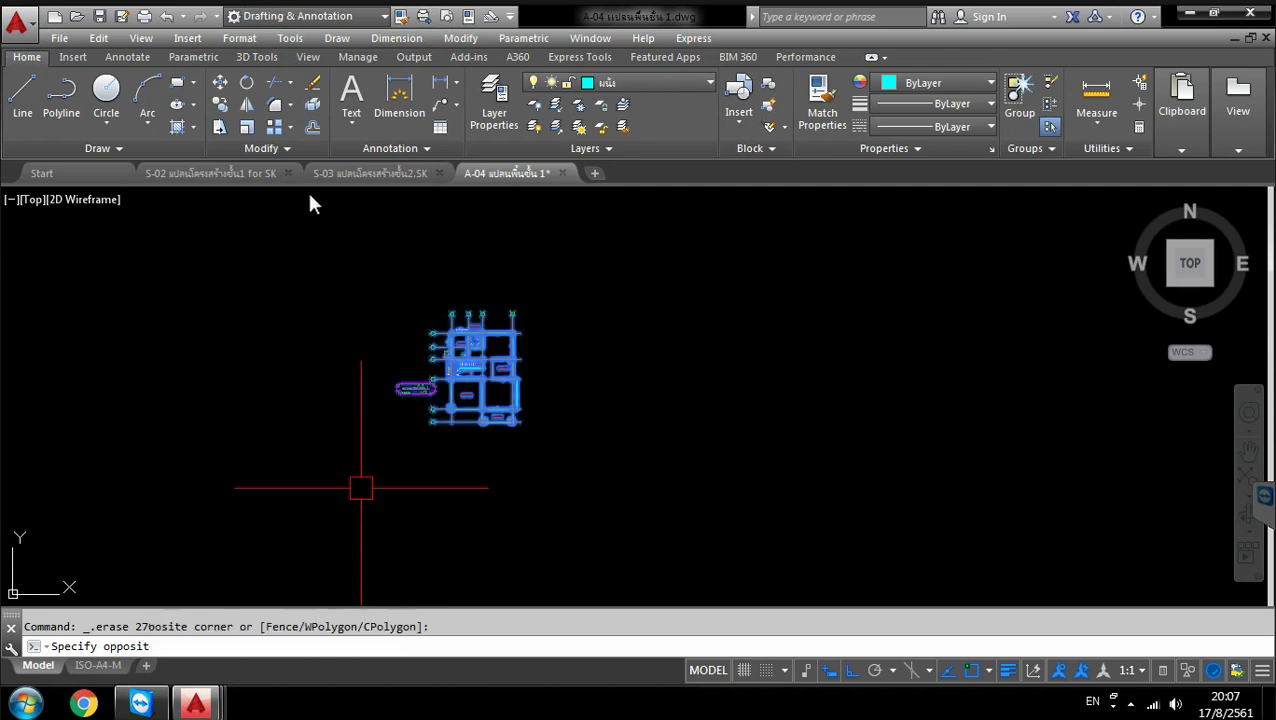
pyautogui.click(220, 82)
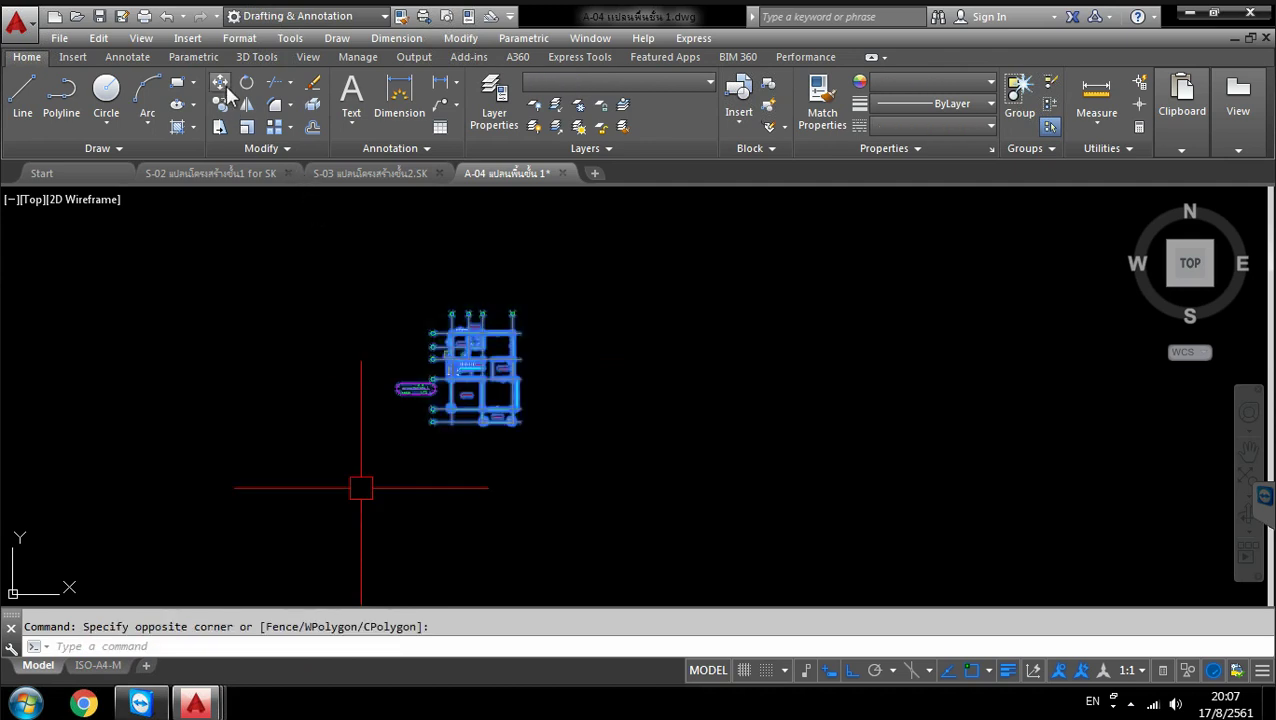
pyautogui.click(468, 482)
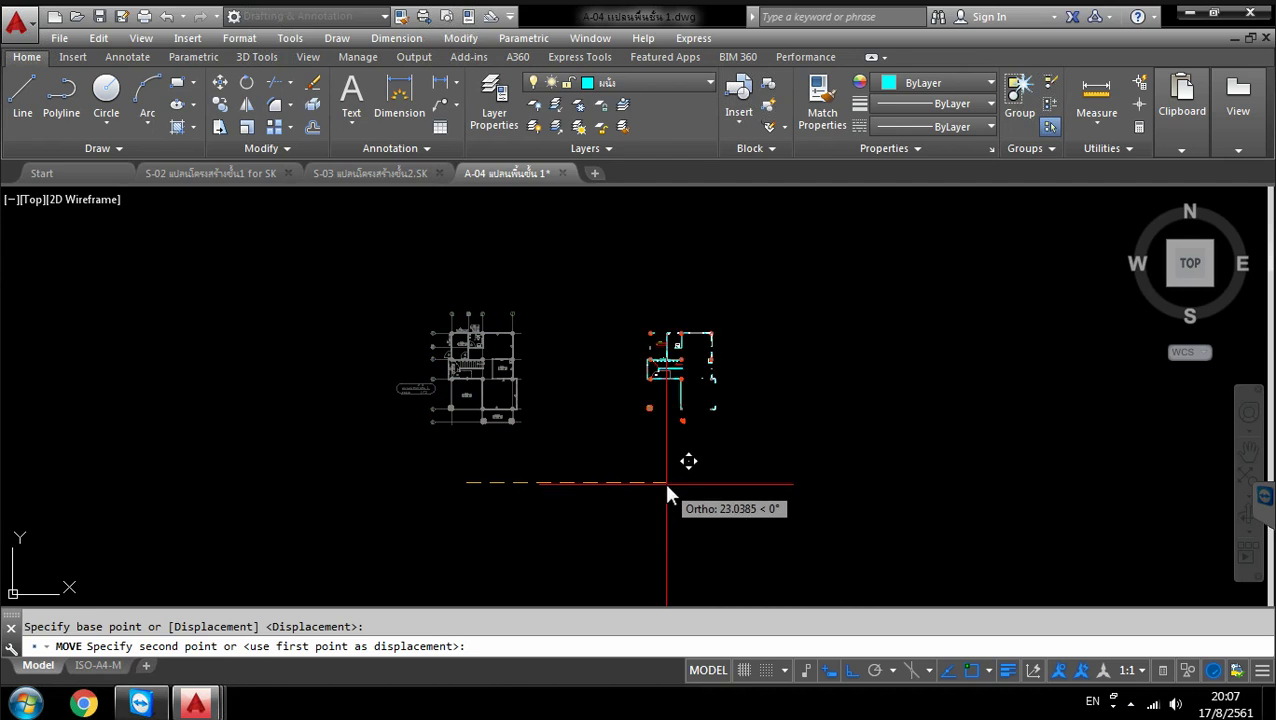
pyautogui.click(667, 489)
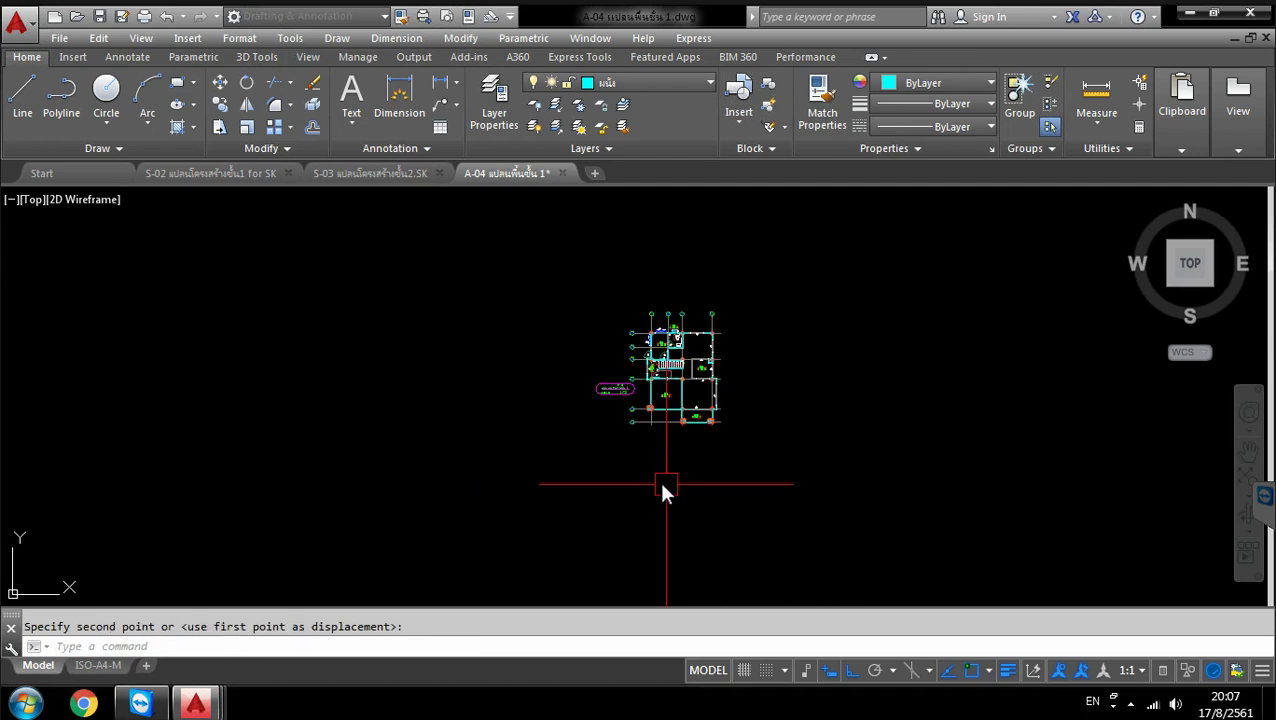
# Thaw the dim, FURNITURE, HATC and kitchen layers
pyautogui.click(633, 82)
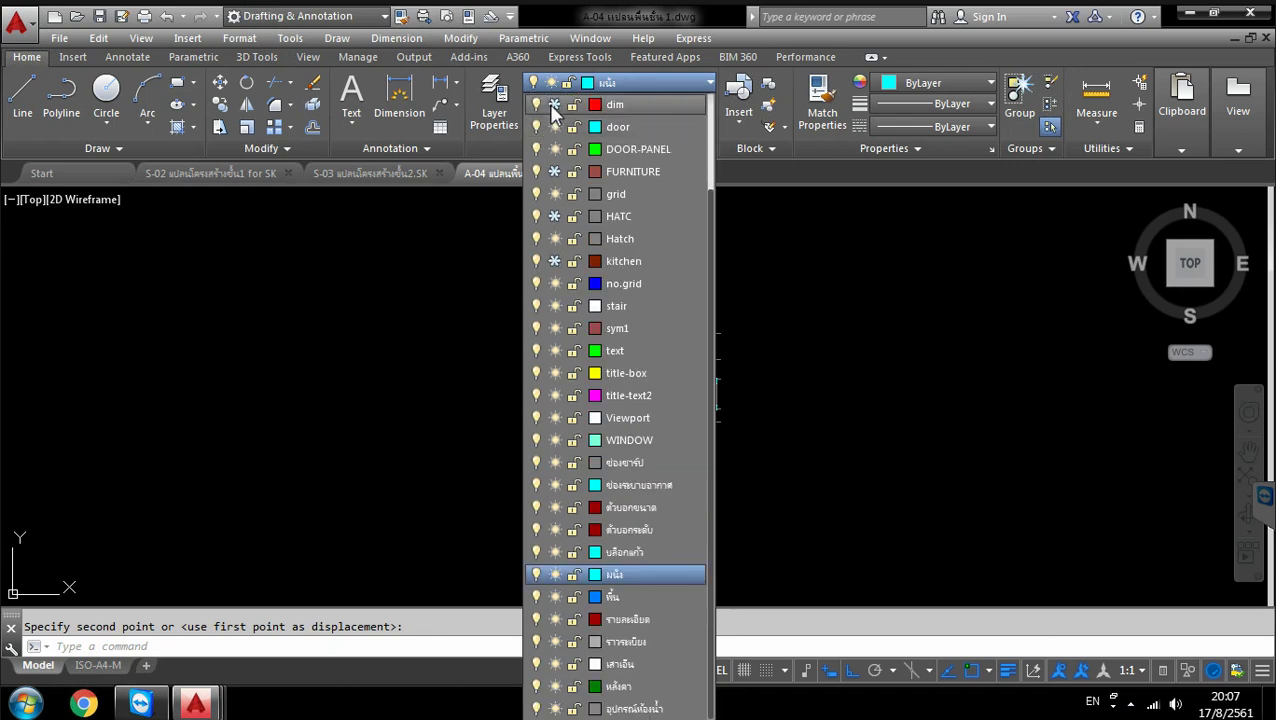
pyautogui.click(553, 104)
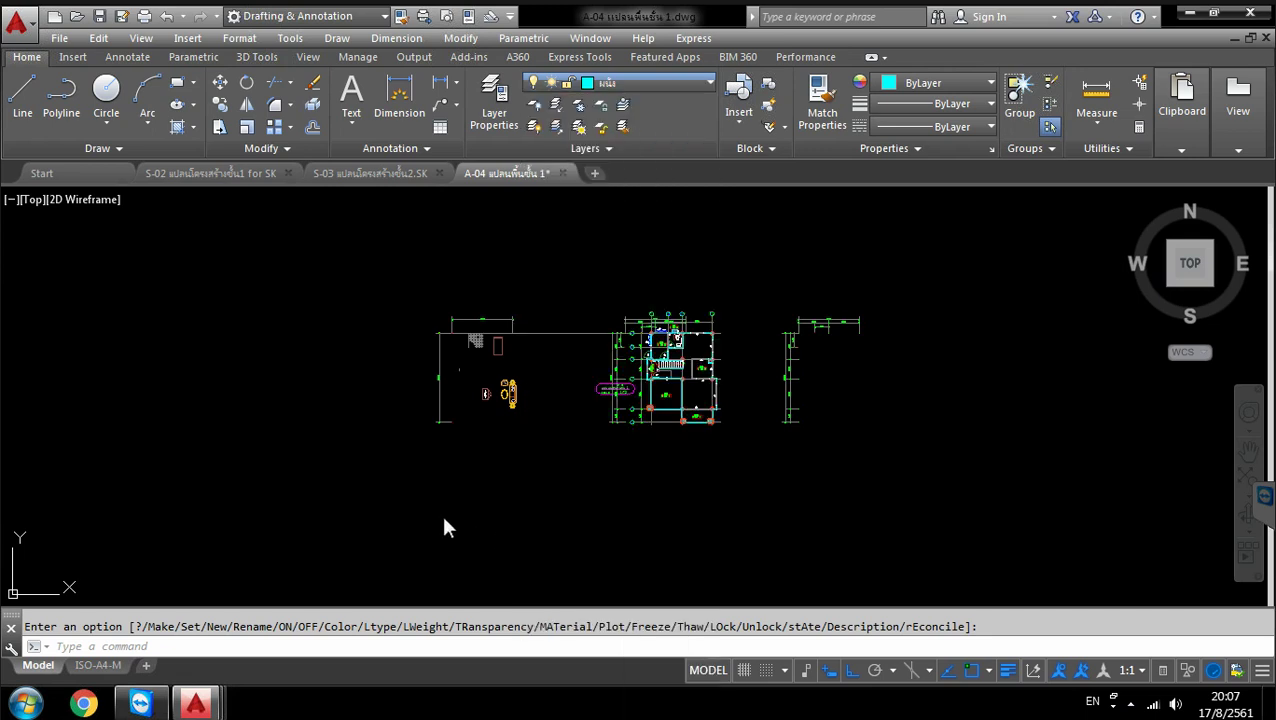
pyautogui.click(445, 520)
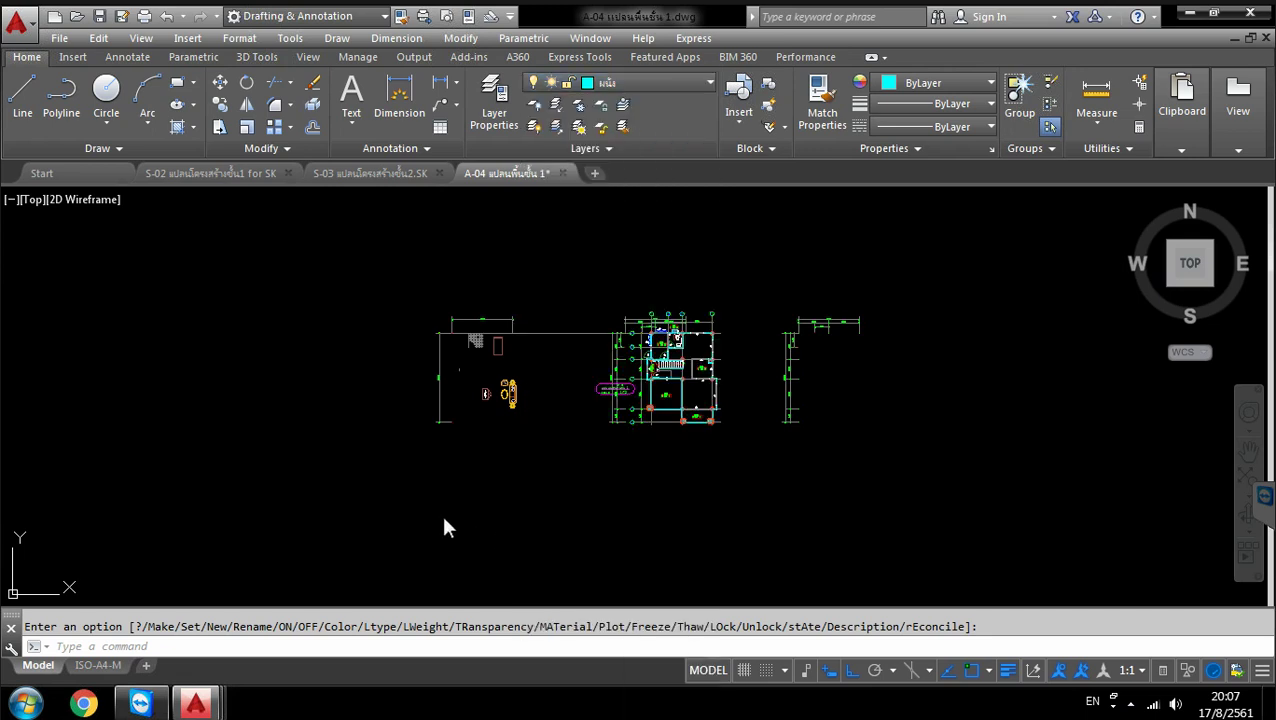
# Erase the long stretched dimension line running between the left-behind furniture and the moved floor plan
pyautogui.click(568, 334)
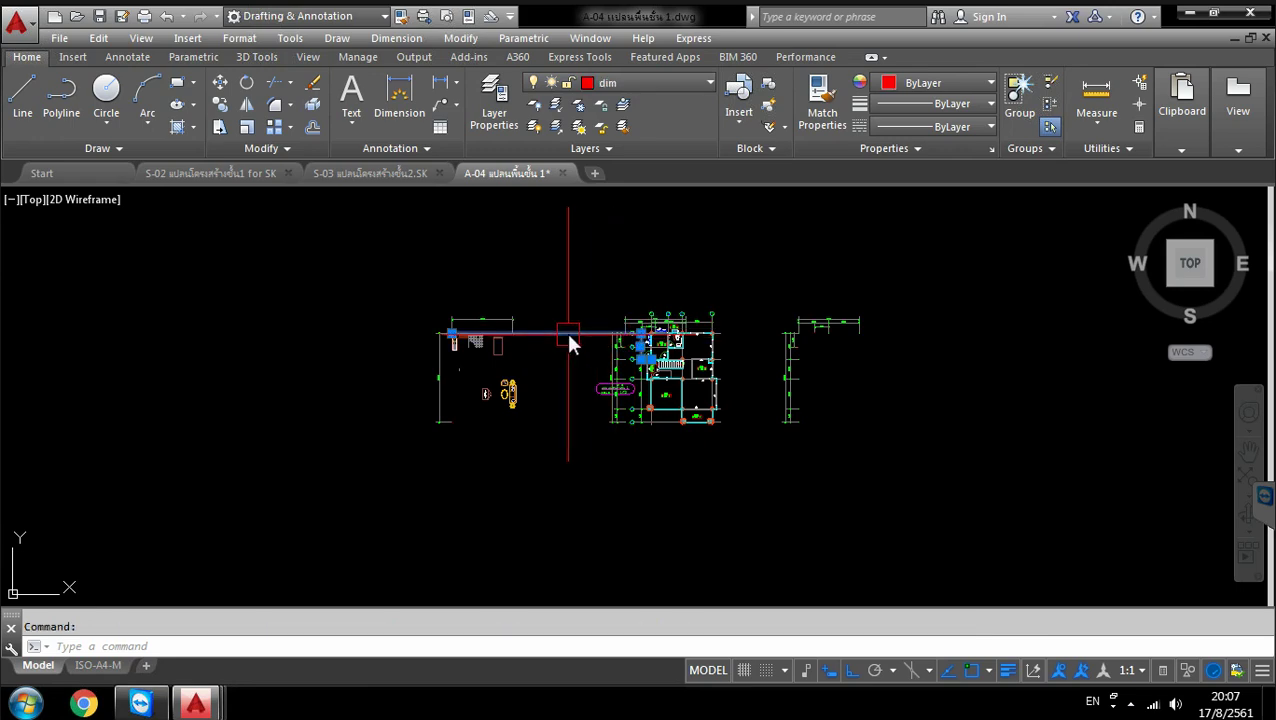
pyautogui.press('Delete')
pyautogui.scroll(6, 677, 340)
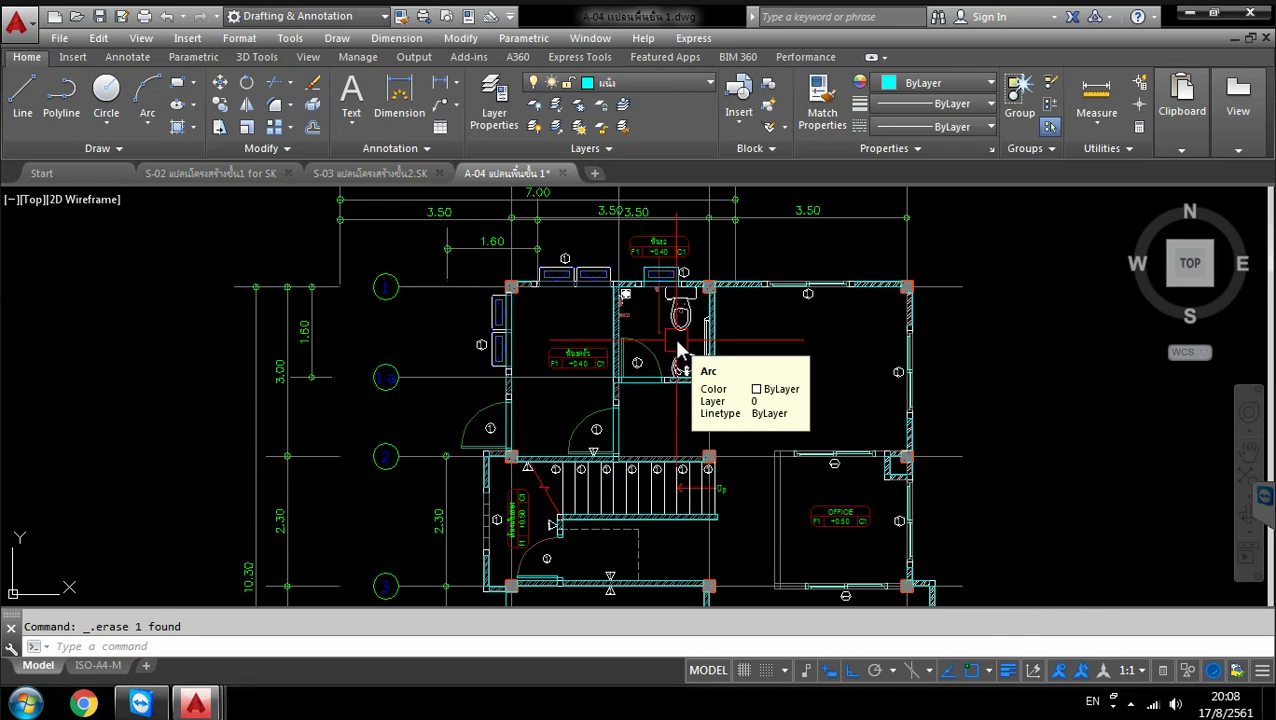
pyautogui.scroll(-6, 677, 345)
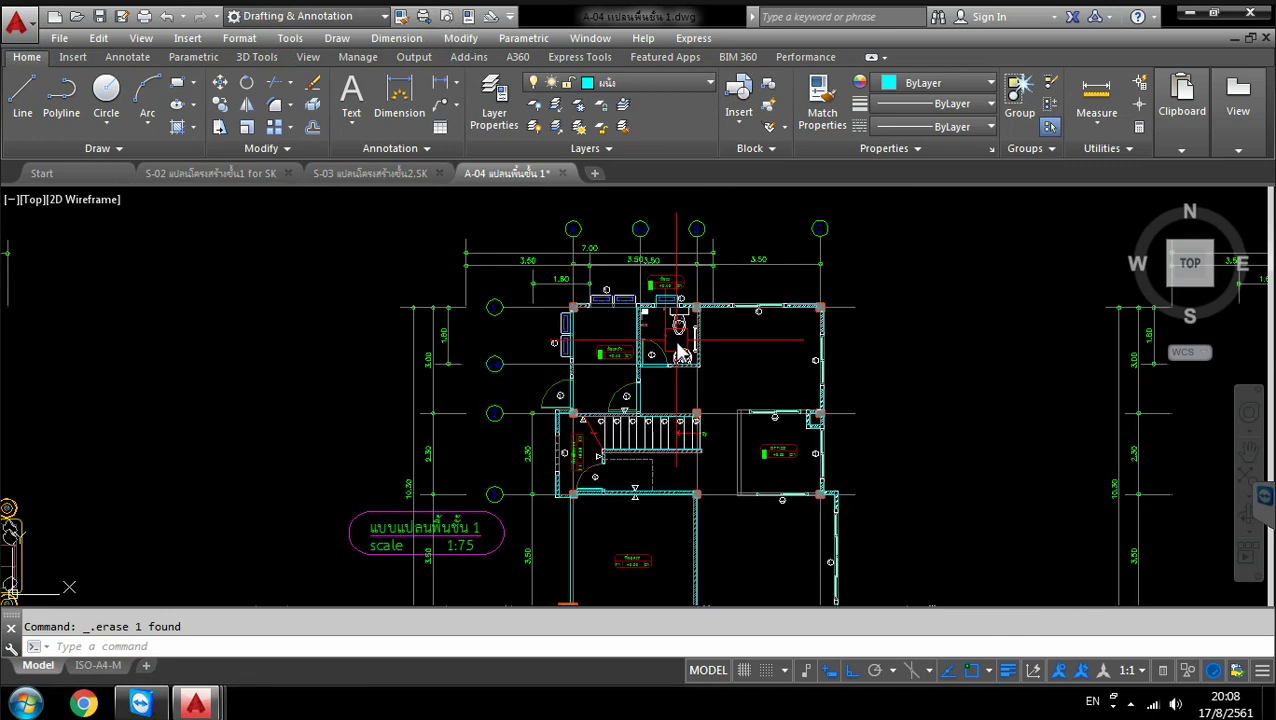
# Undo the dimension line's erasure and the thawing of the four layers
pyautogui.click(167, 20)
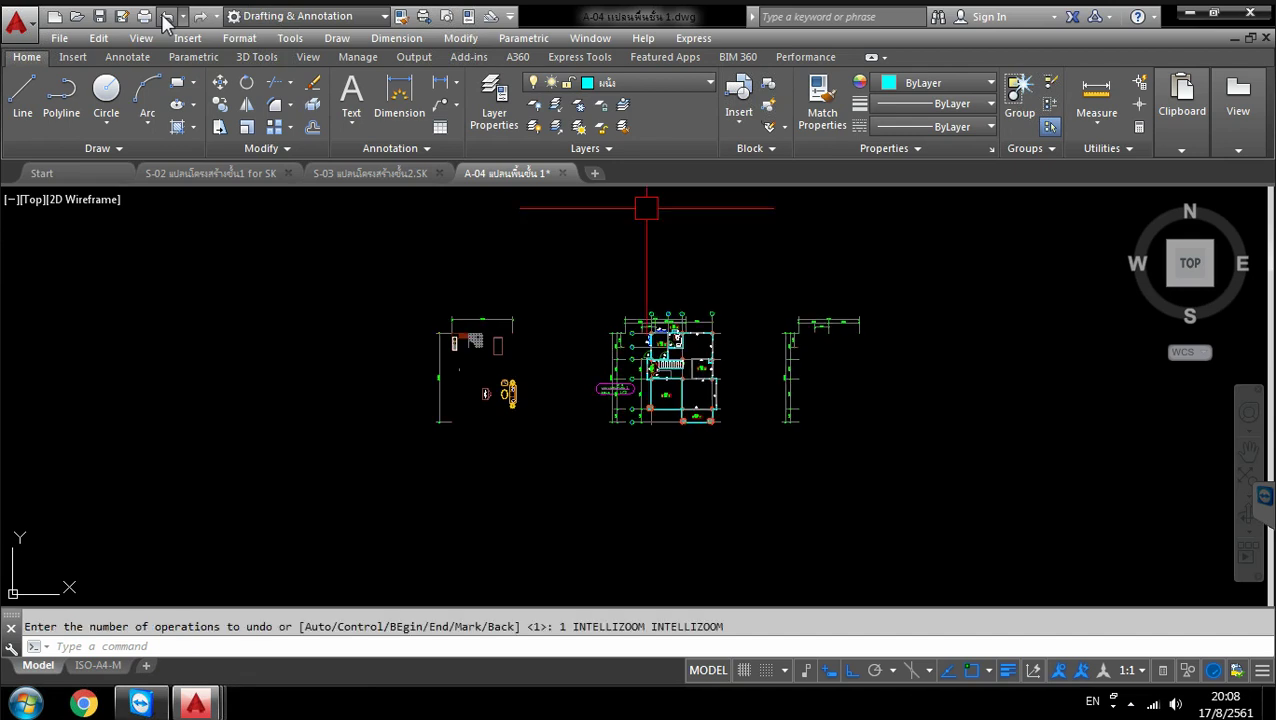
pyautogui.click(167, 20)
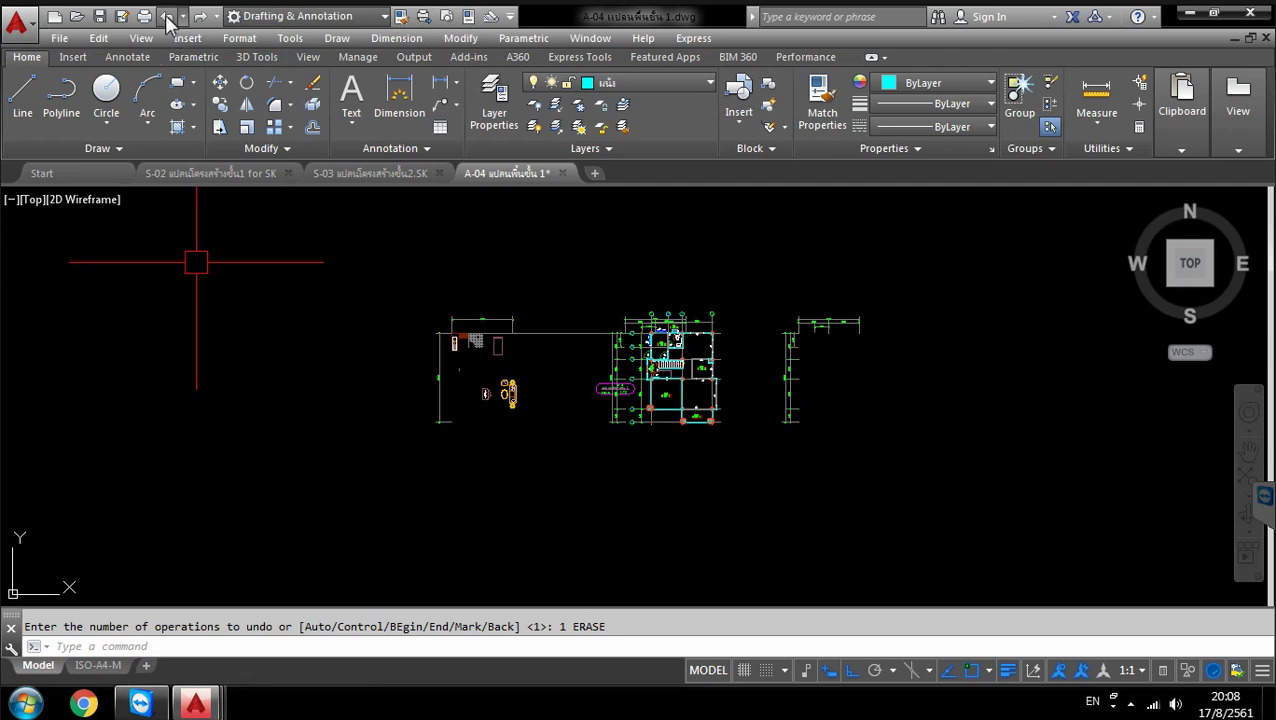
pyautogui.click(167, 20)
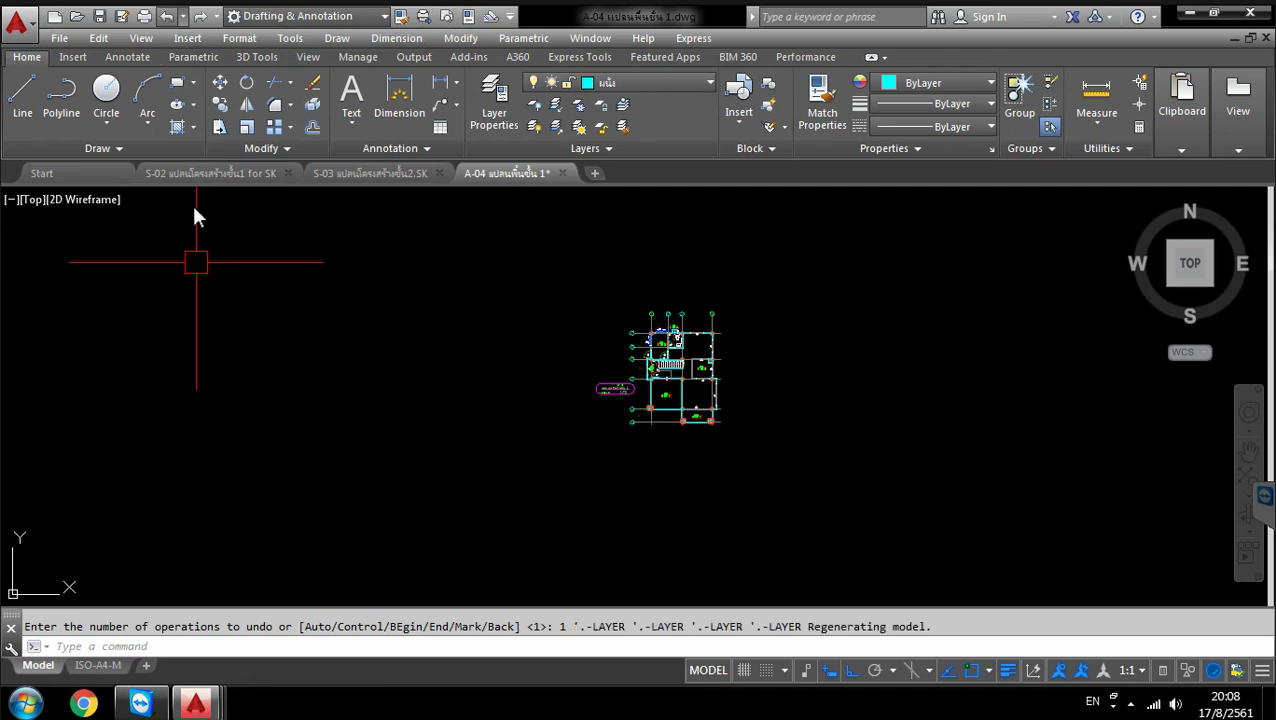
# Move the whole floor plan with its grid and title horizontally to the left, well clear of the frozen leftovers
pyautogui.click(775, 279)
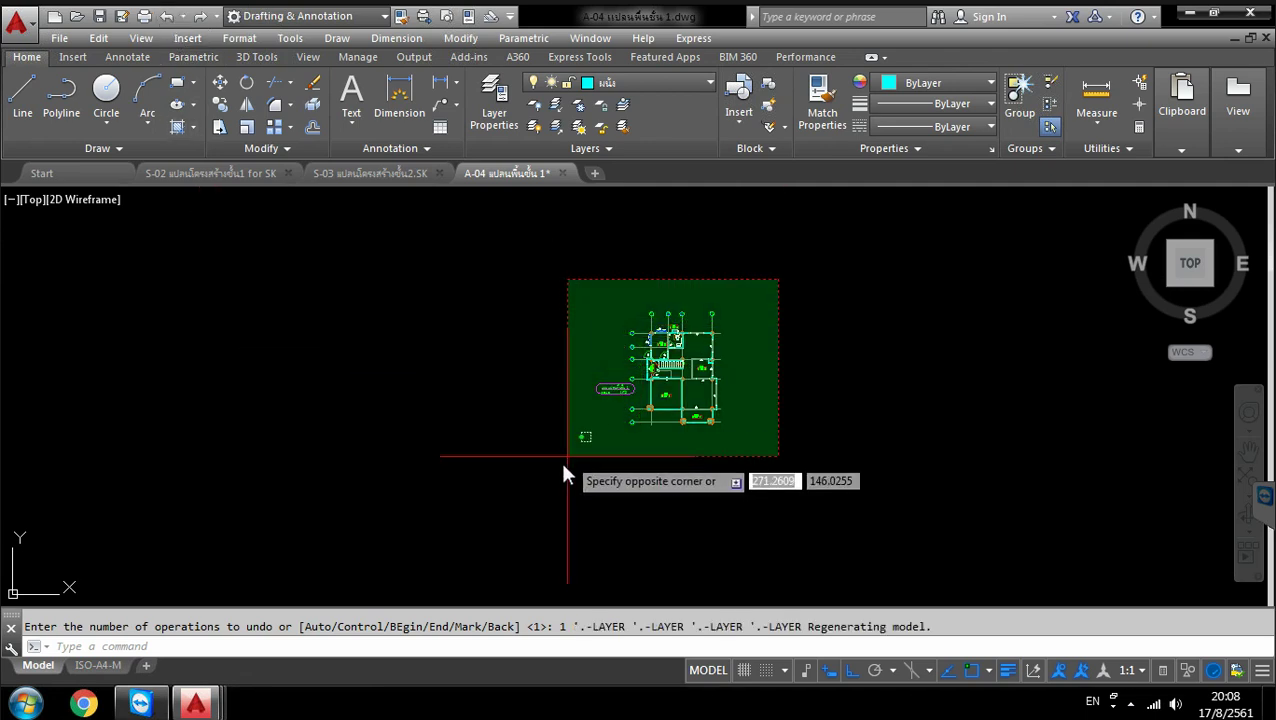
pyautogui.click(562, 463)
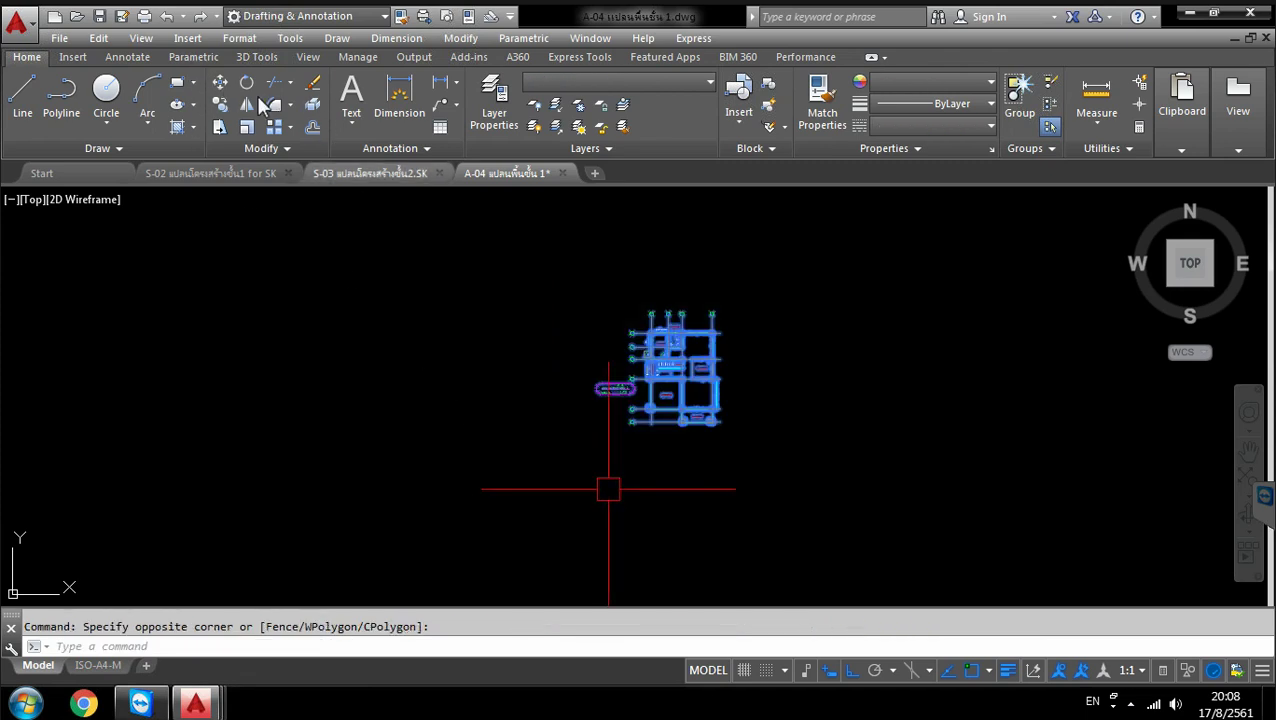
pyautogui.click(222, 86)
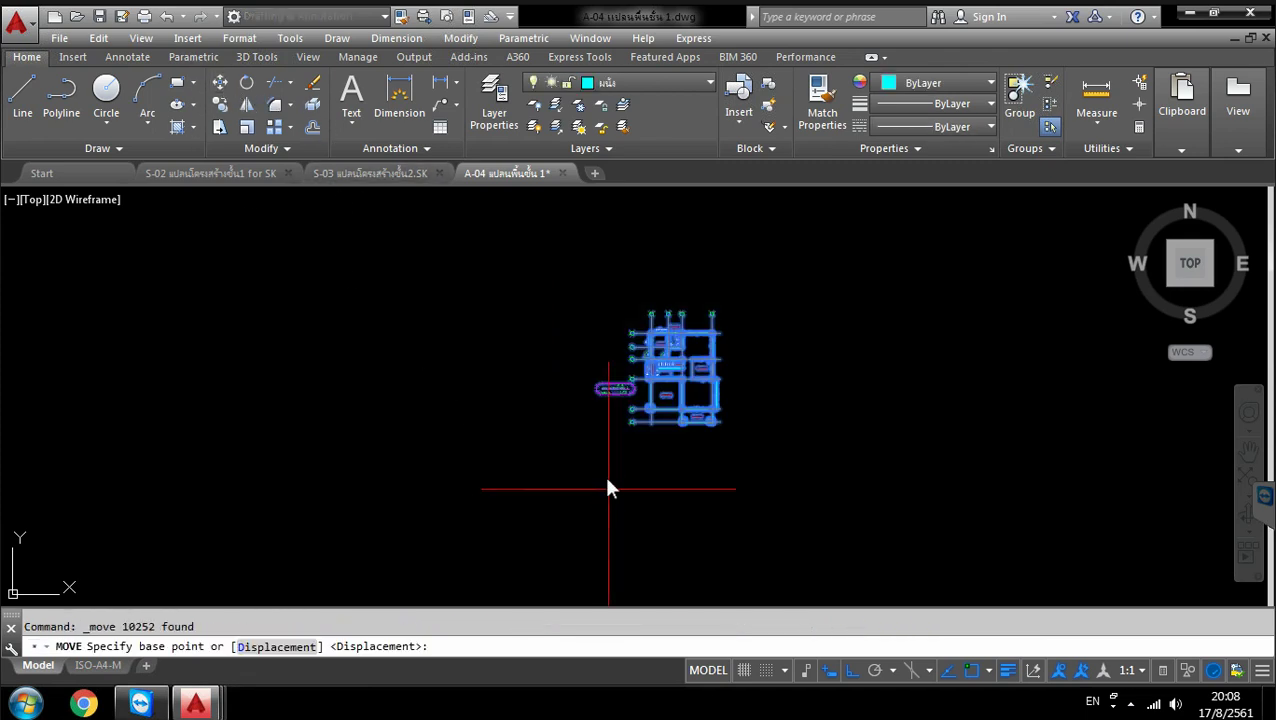
pyautogui.click(631, 446)
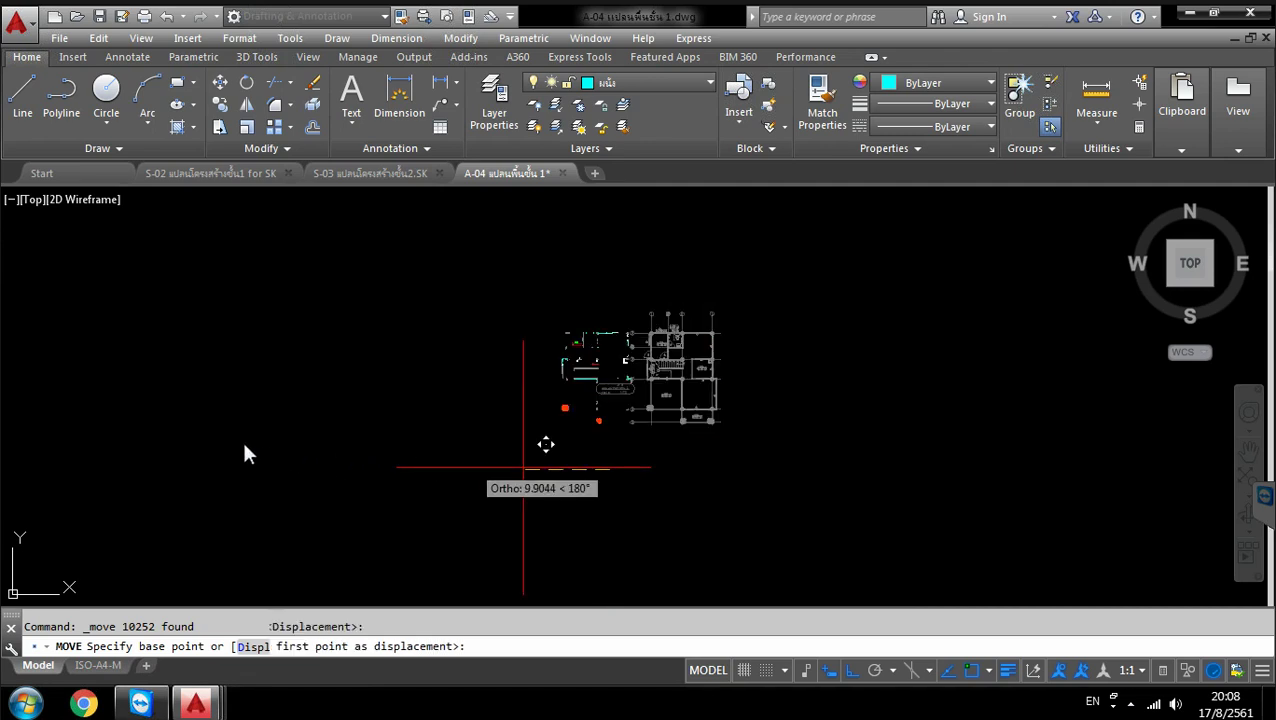
pyautogui.click(162, 445)
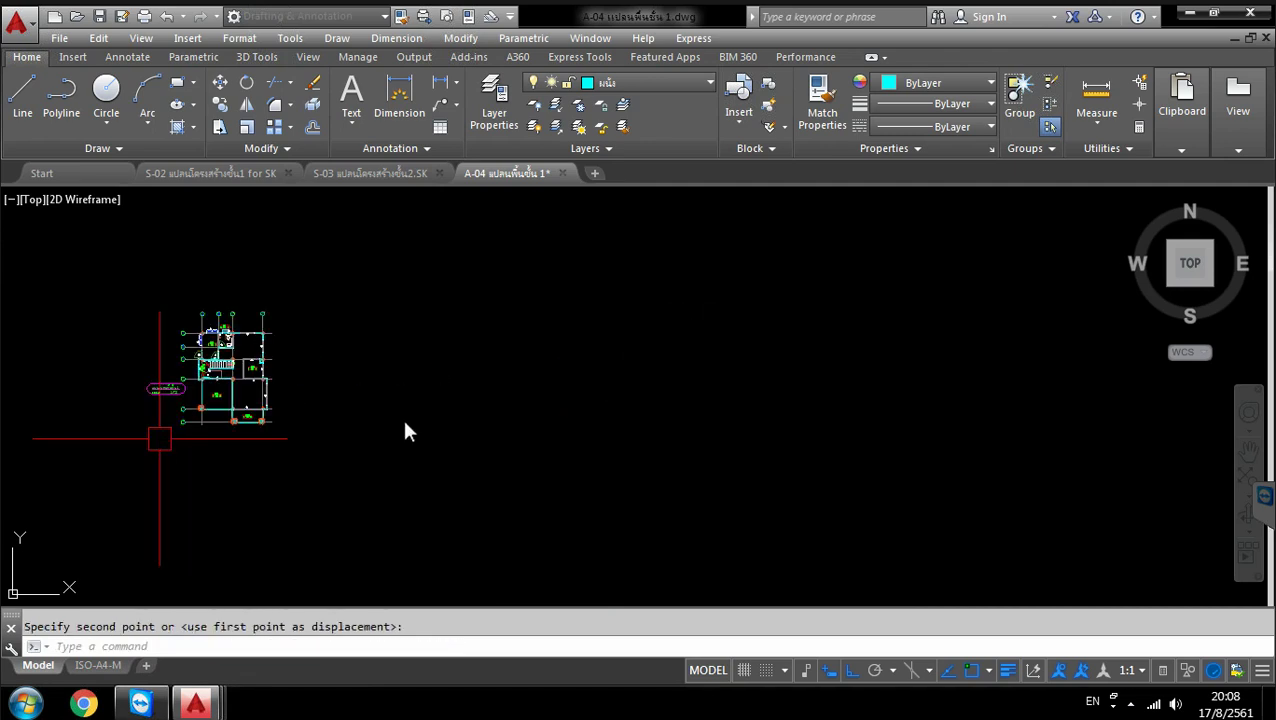
# Thaw the dim, FURNITURE, HATC and kitchen layers
pyautogui.click(693, 83)
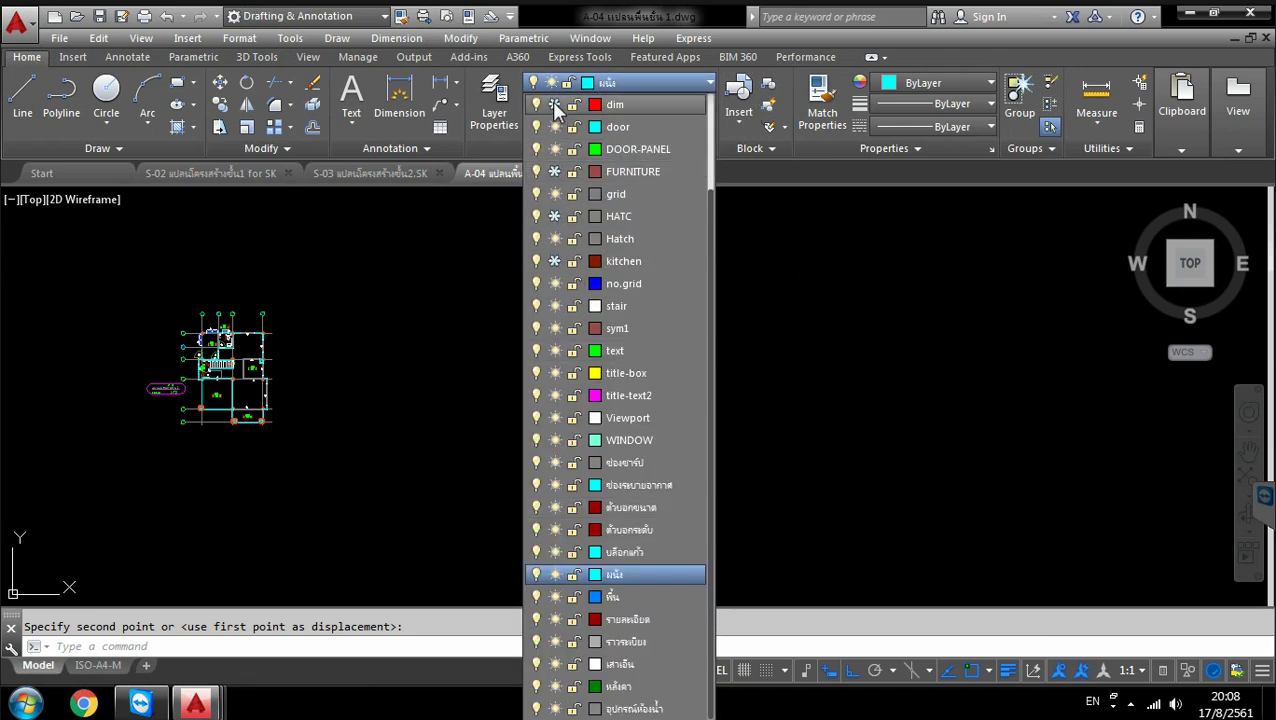
pyautogui.click(554, 216)
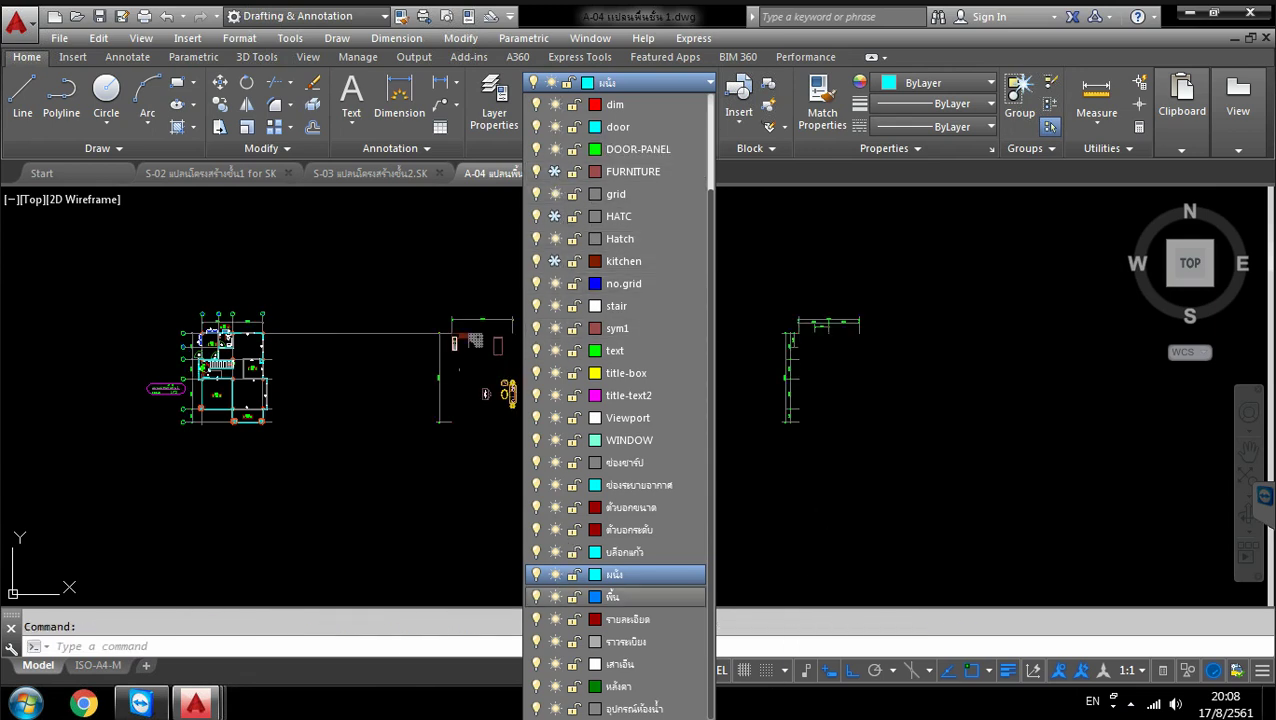
# Switch to LINE, start a voice call with the contact in the open chat, and minimise the chat and call windows
pyautogui.hotkey('alt', 'Tab')
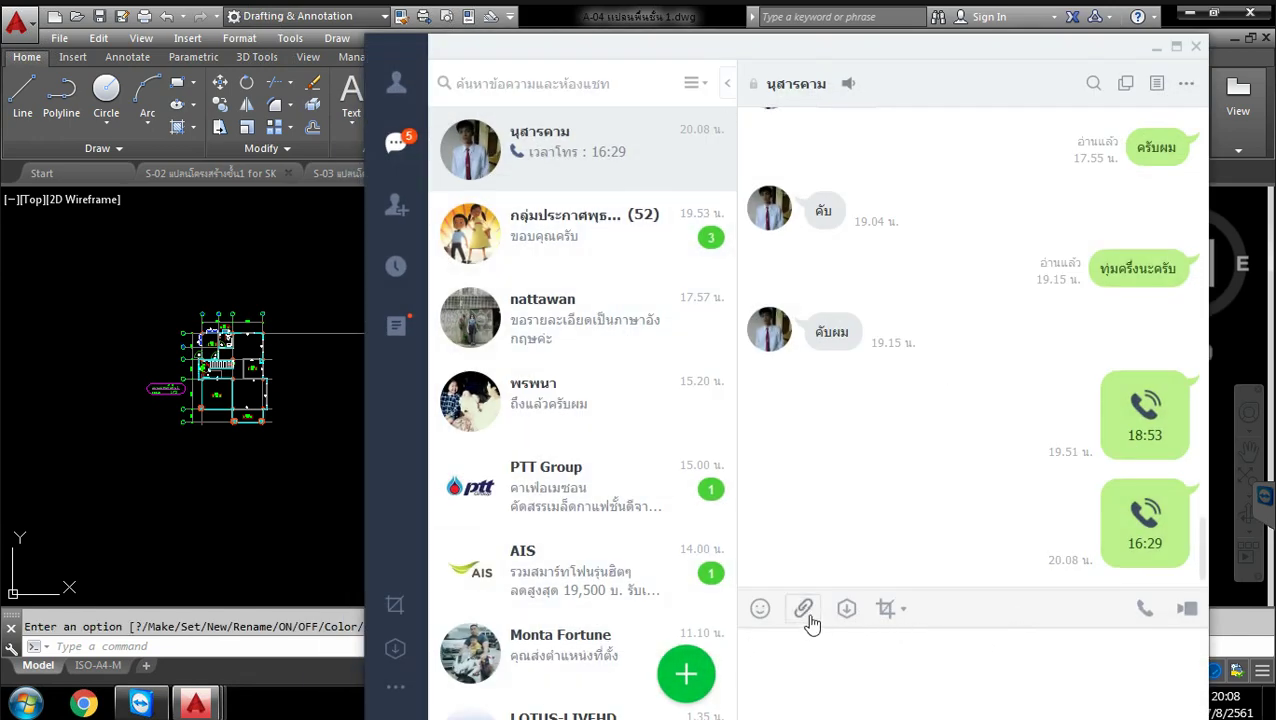
pyautogui.click(1145, 608)
pyautogui.click(899, 338)
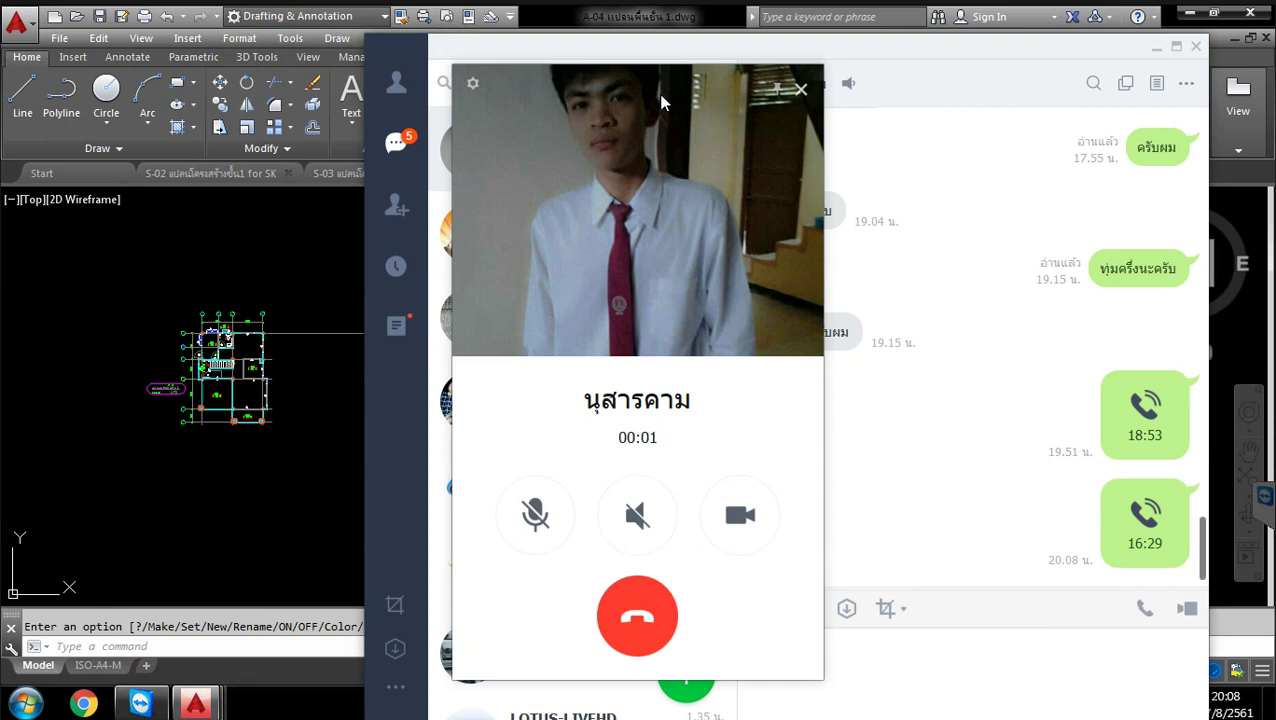
pyautogui.click(1159, 50)
pyautogui.click(777, 88)
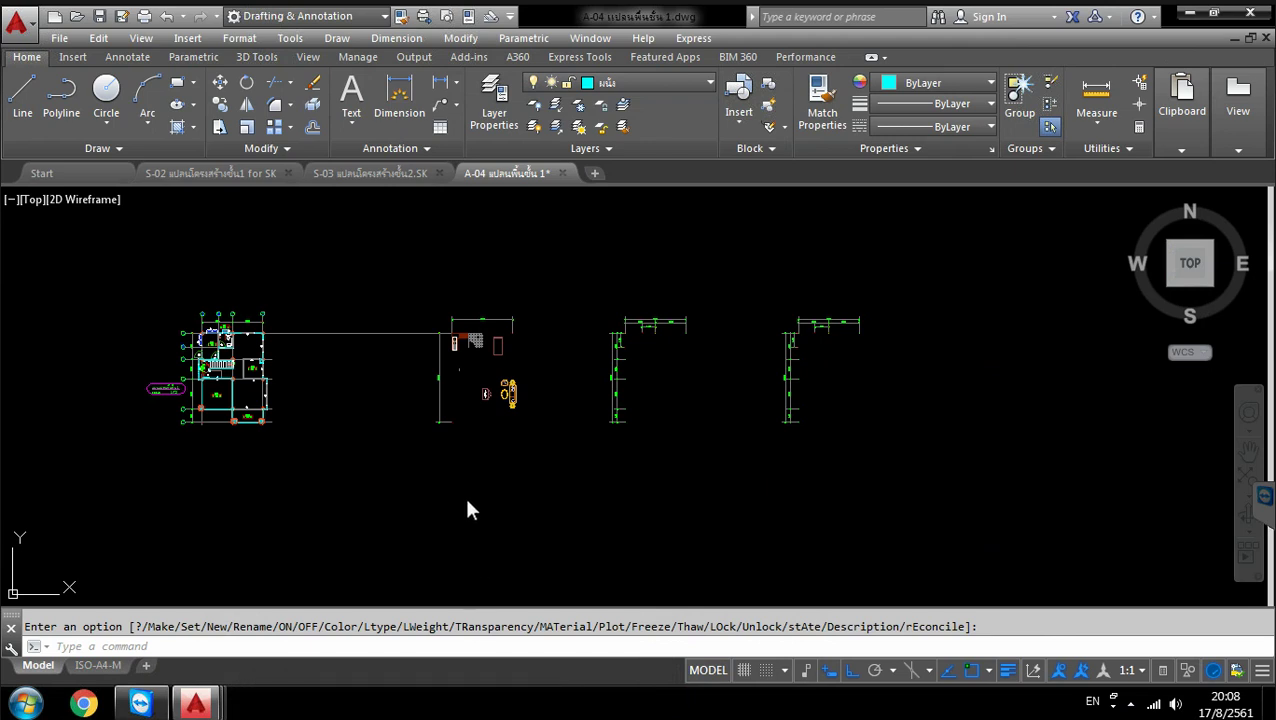
# Erase all the leftover furniture, hatches and dimensions to the right of the moved floor plan, including the stretched dimension
pyautogui.scroll(1, 470, 510)
pyautogui.scroll(2, 609, 485)
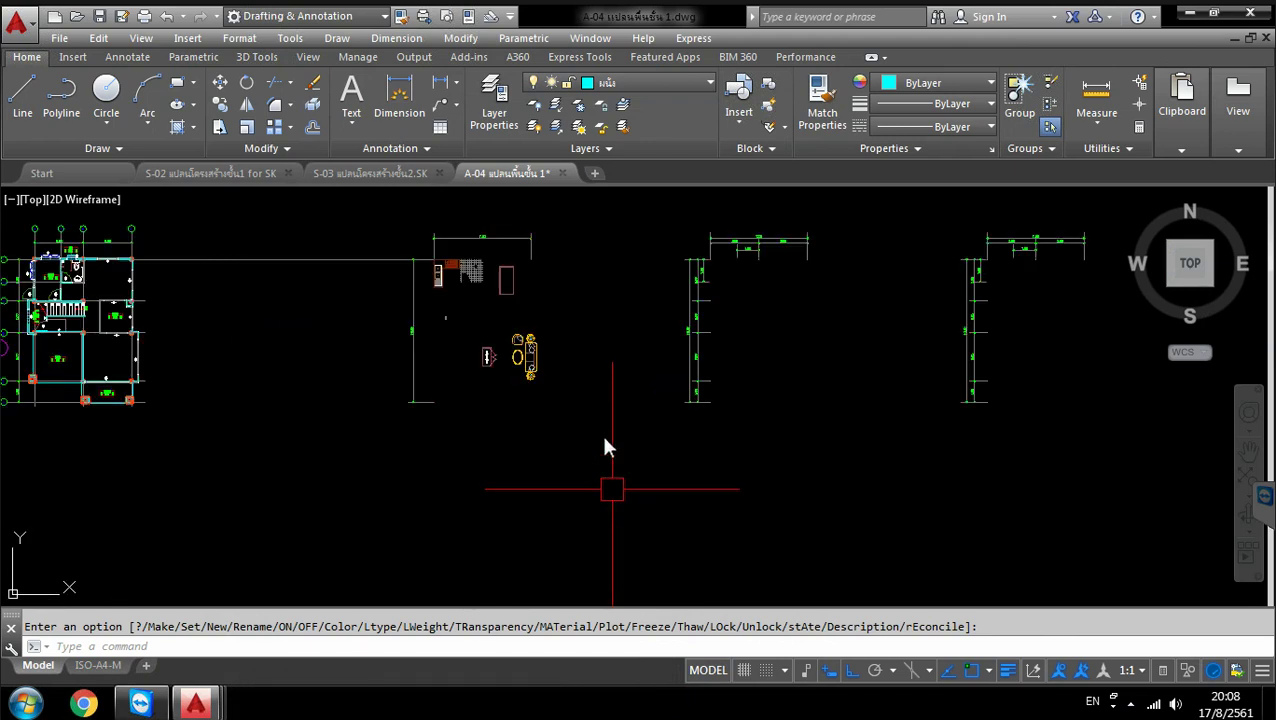
pyautogui.scroll(-2, 607, 395)
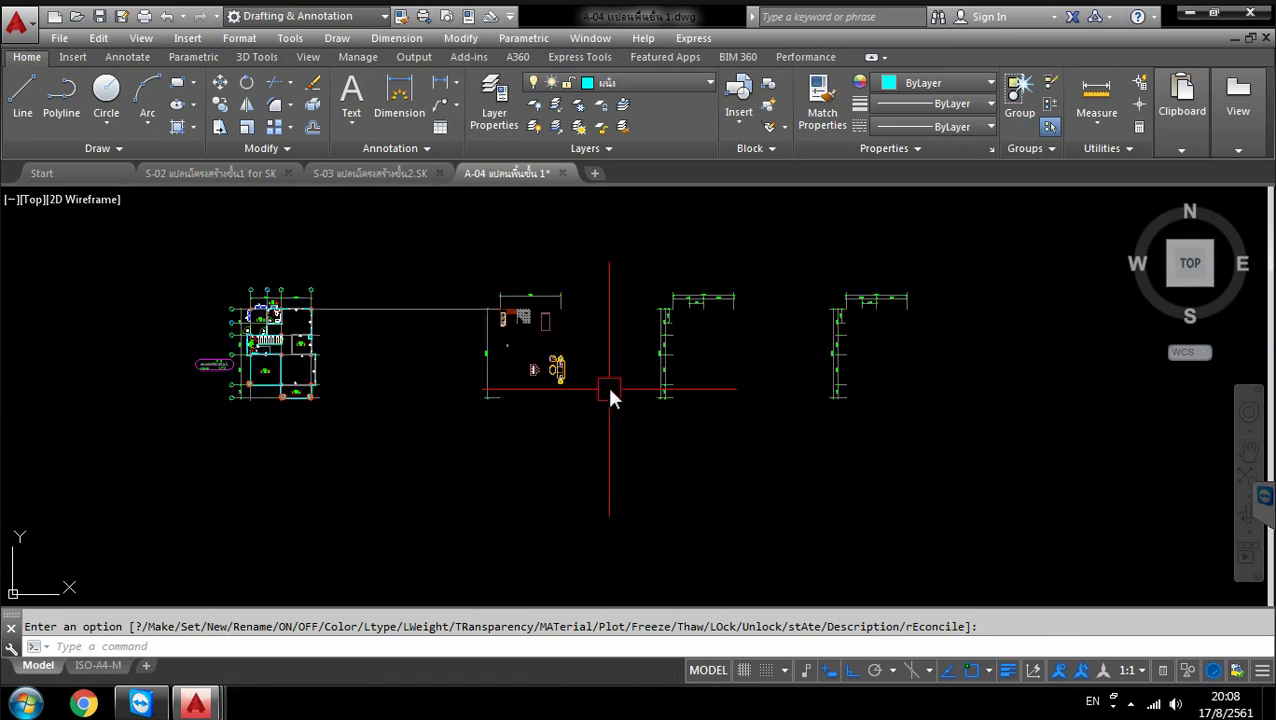
pyautogui.click(946, 237)
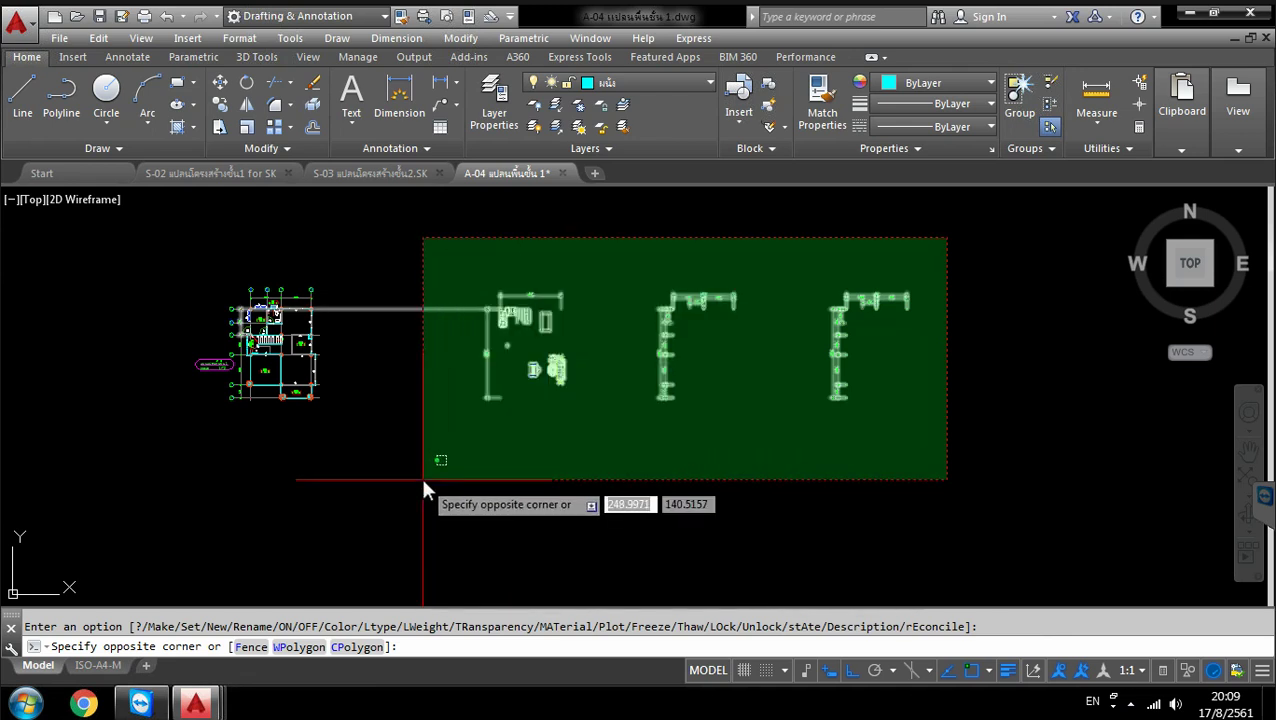
pyautogui.click(421, 478)
pyautogui.press('Delete')
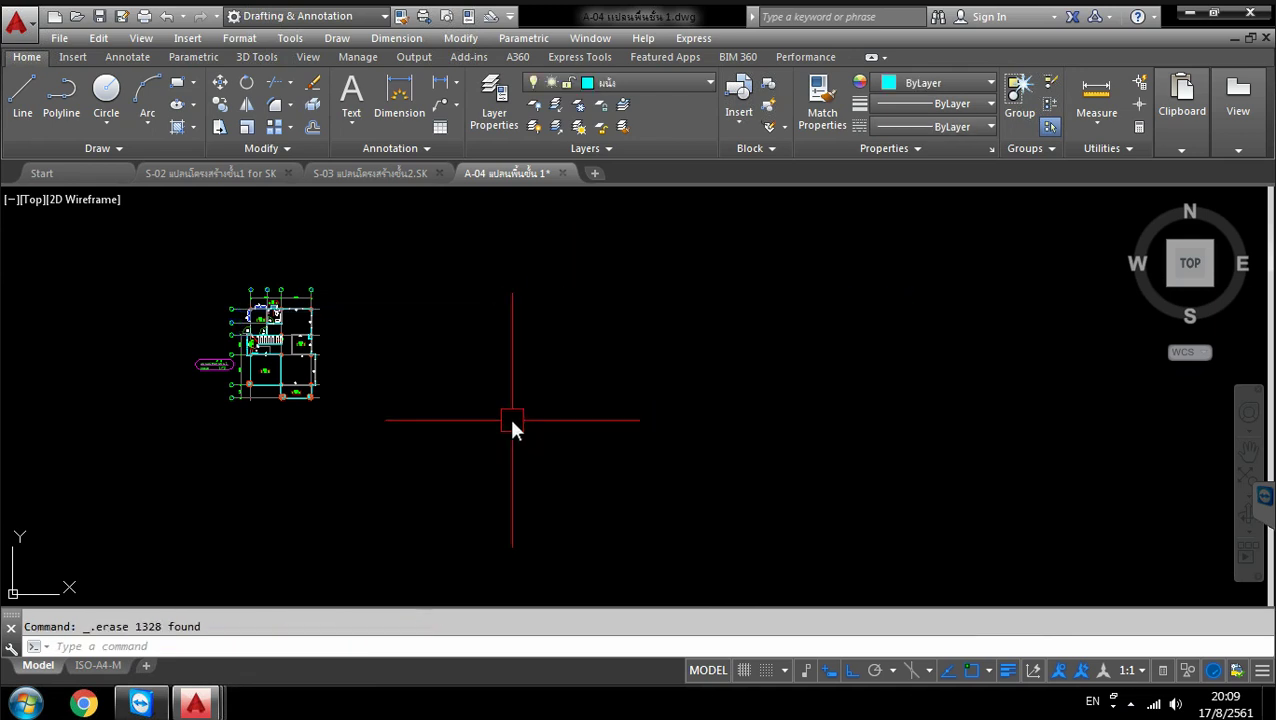
# Fit the cleaned floor plan in the view and save the drawing as a copy named A-04 แปลนพื้นชั้น 1.SK
pyautogui.click(1243, 480)
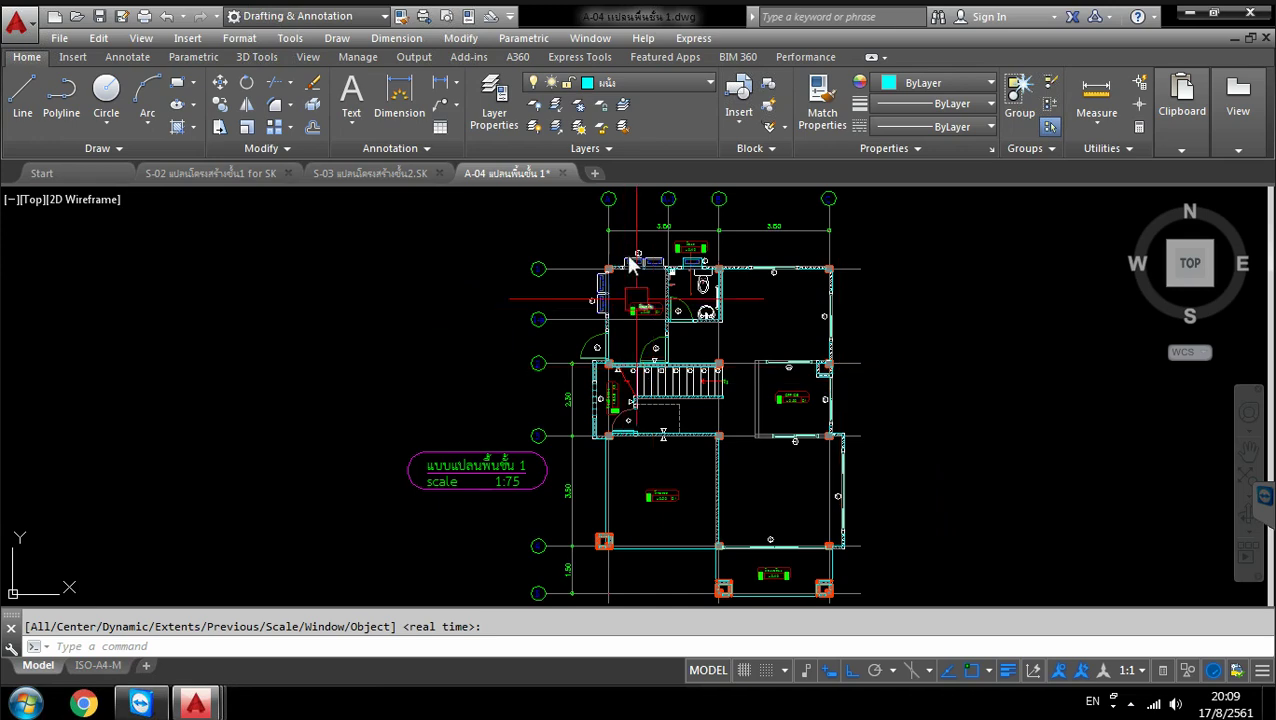
pyautogui.scroll(6, 634, 270)
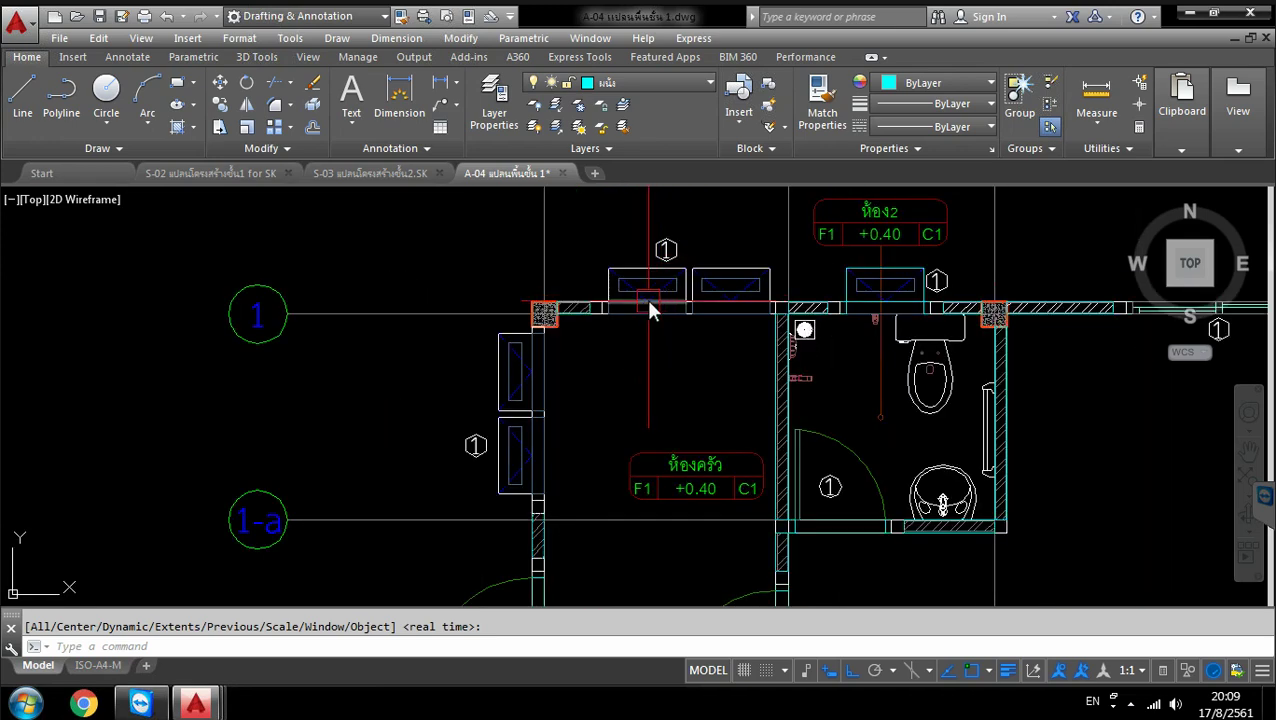
pyautogui.scroll(-2, 641, 312)
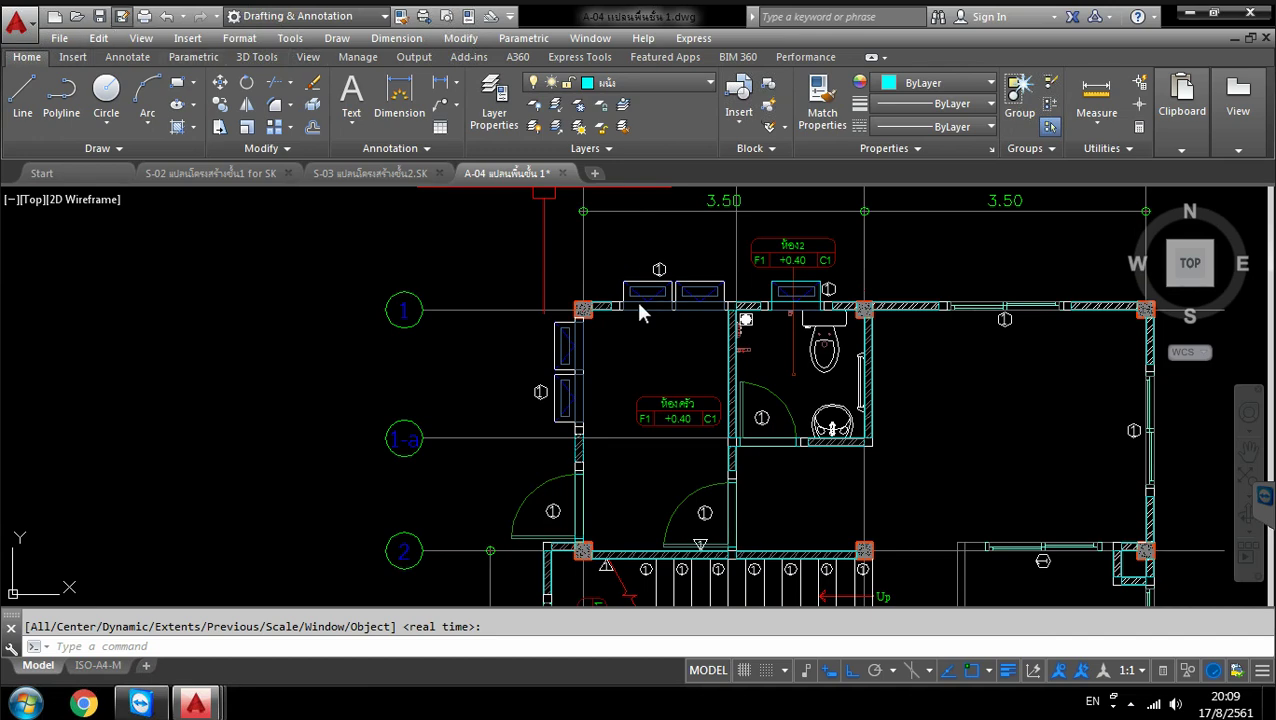
pyautogui.hotkey('ctrl', 'shift', 's')
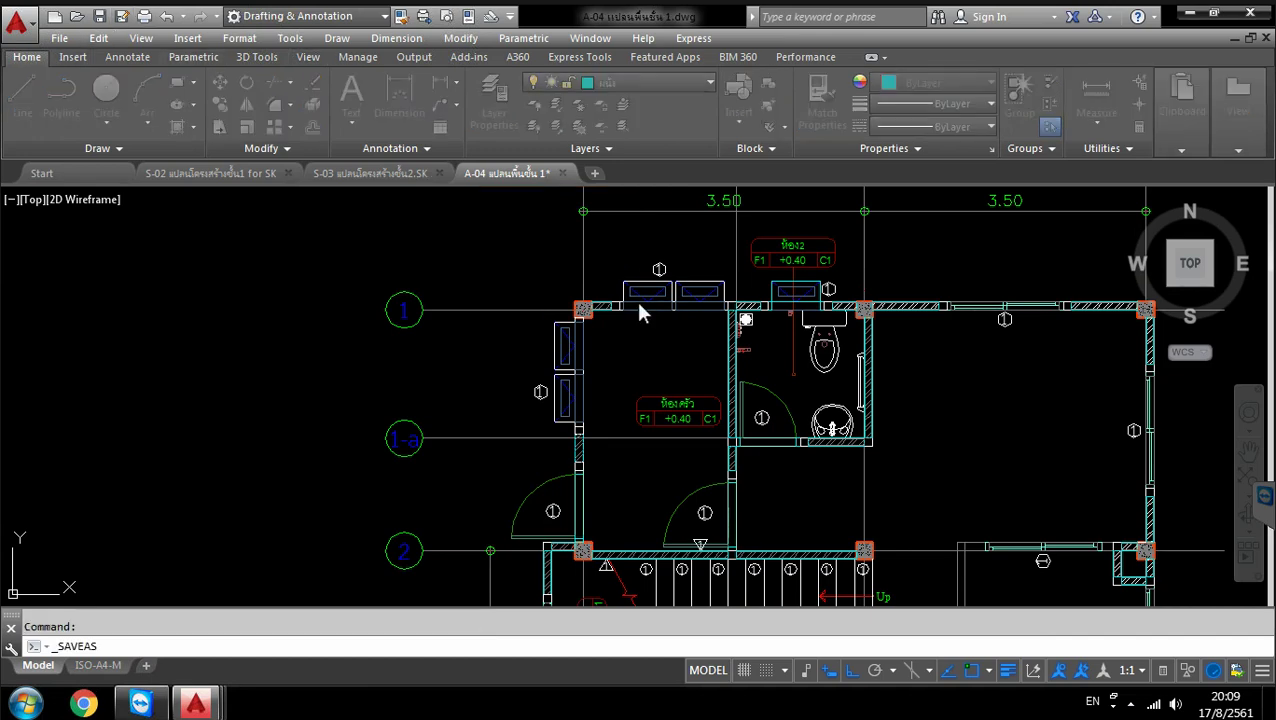
pyautogui.press('End')
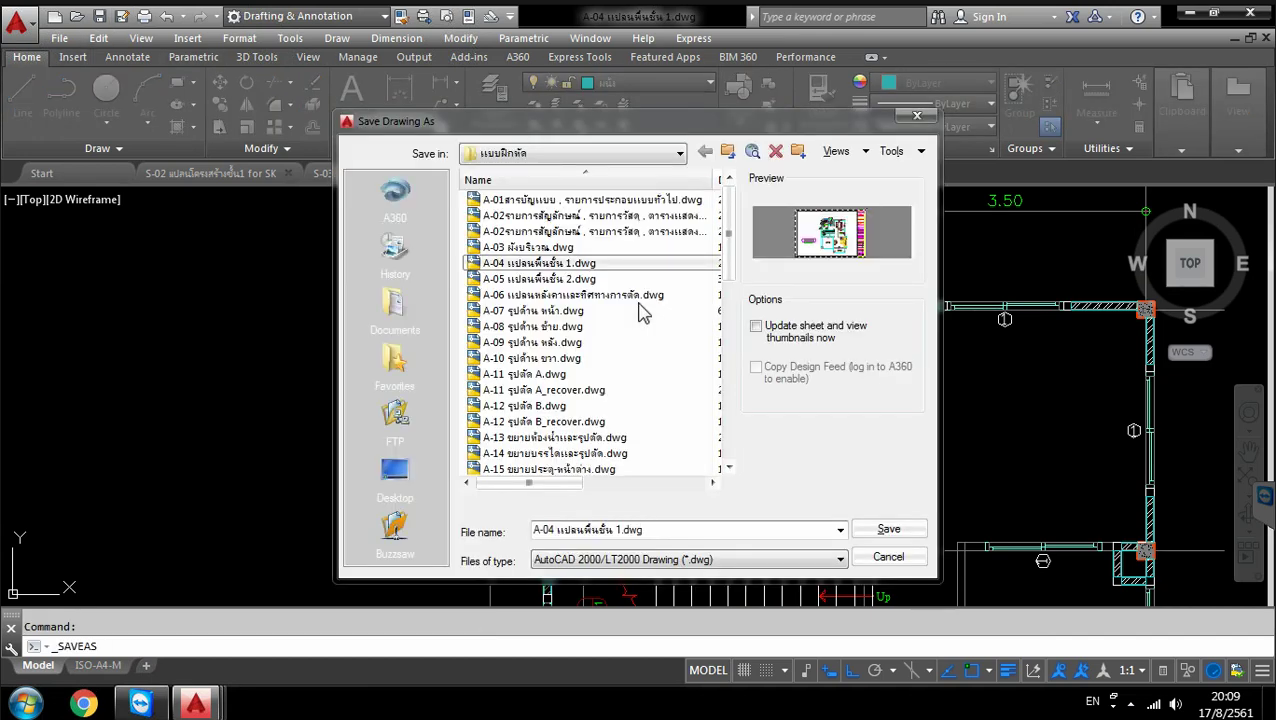
pyautogui.press('BackSpace')
pyautogui.press('BackSpace')
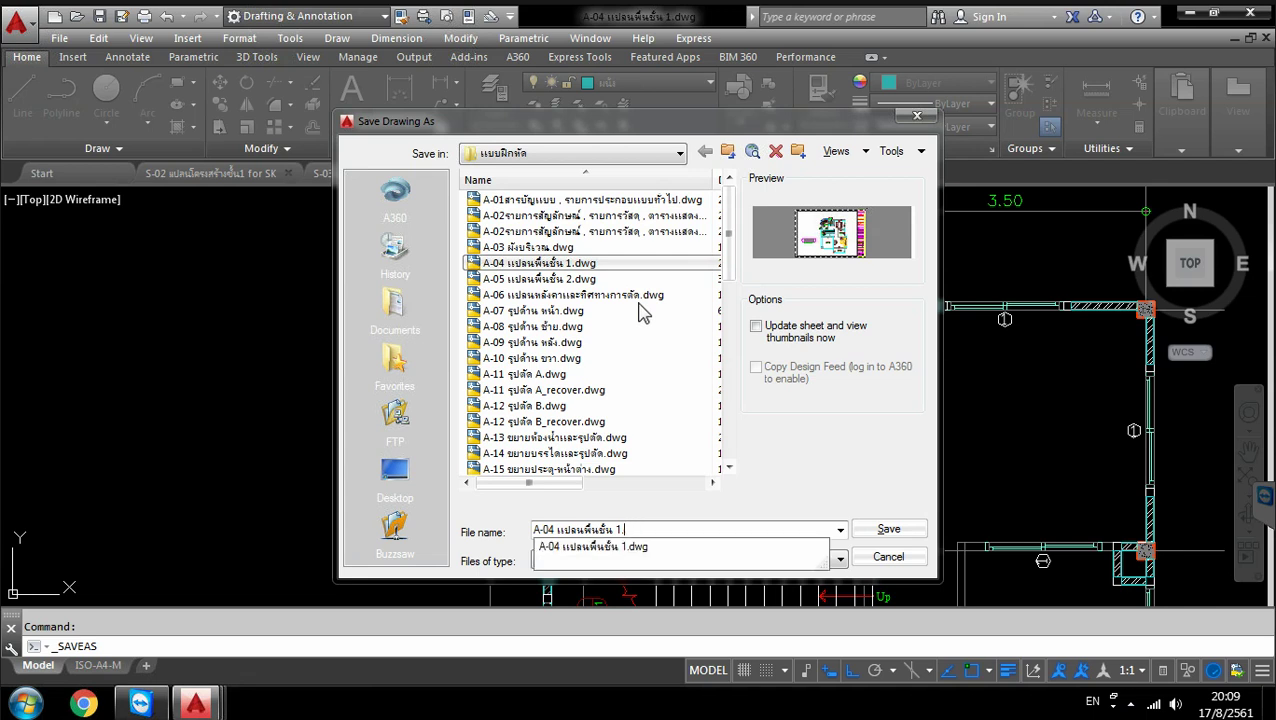
pyautogui.write('S')
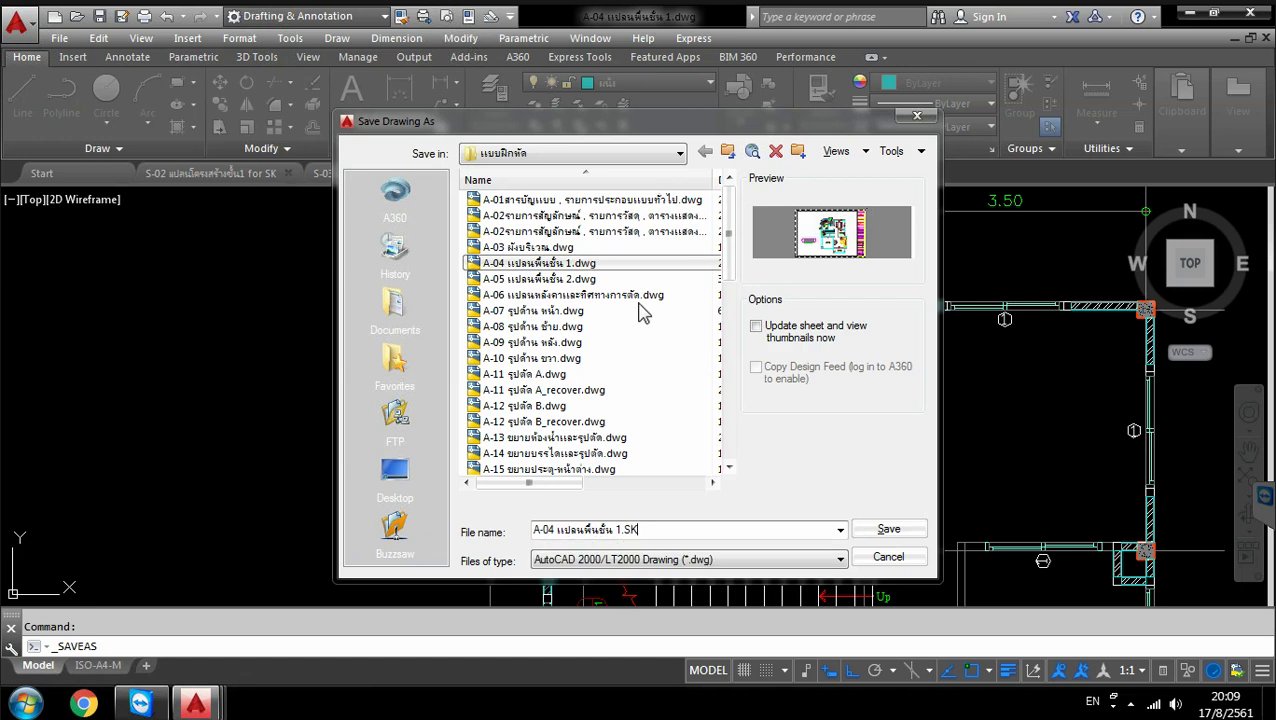
pyautogui.write('K')
pyautogui.press('Return')
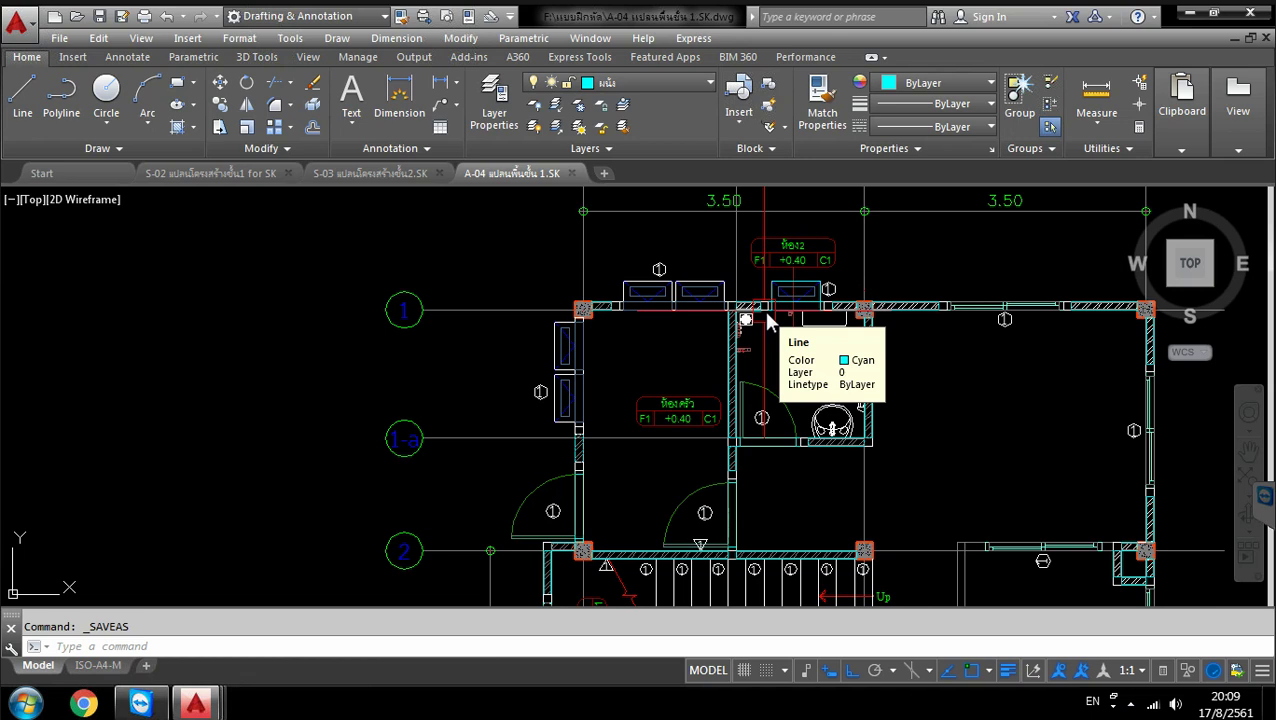
# Examine the cleaned first-floor plan up close around the kitchen, bathroom and the corner column at grid 1
pyautogui.scroll(-5, 768, 320)
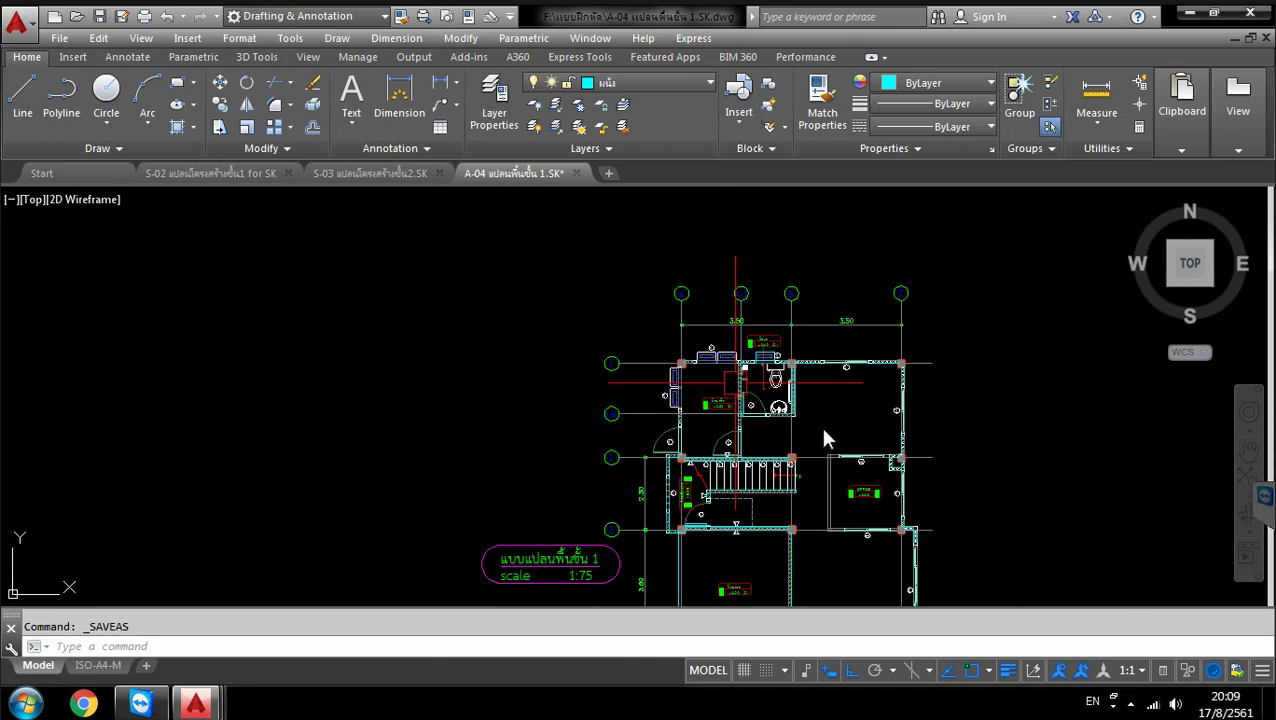
pyautogui.scroll(9, 815, 425)
pyautogui.scroll(-5, 781, 428)
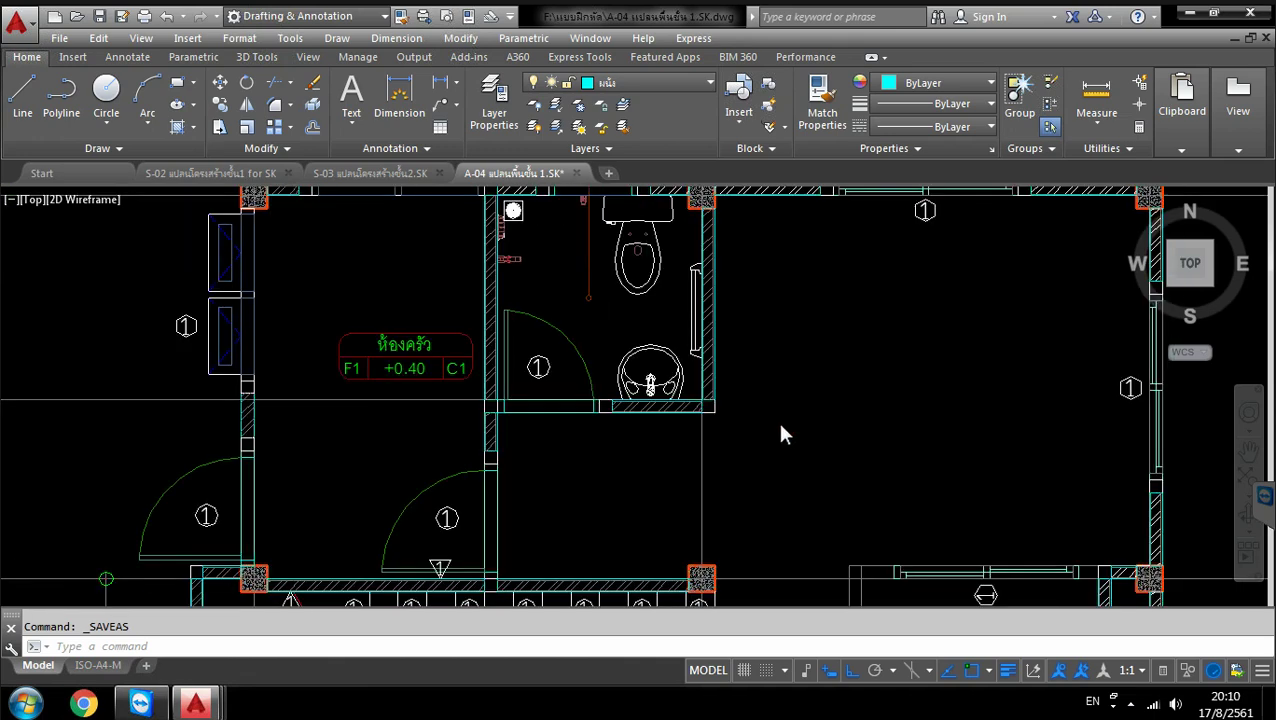
pyautogui.scroll(-2, 533, 320)
pyautogui.scroll(6, 436, 278)
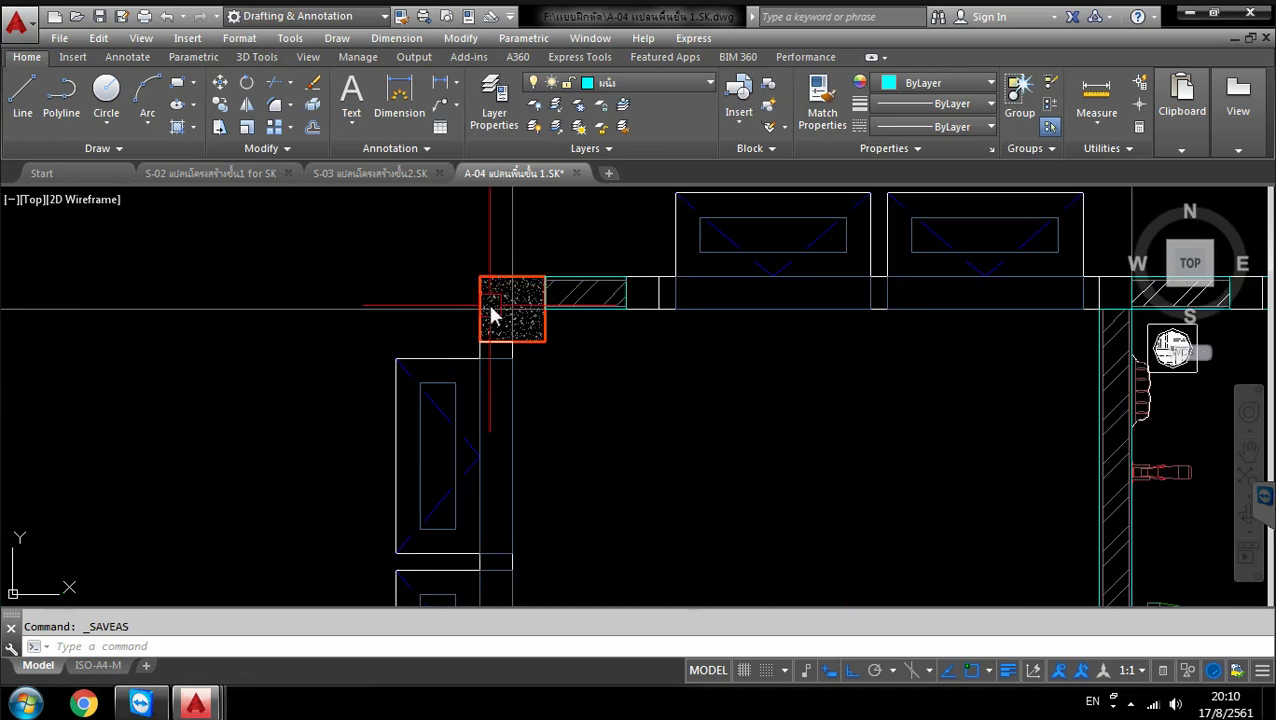
pyautogui.scroll(-6, 494, 306)
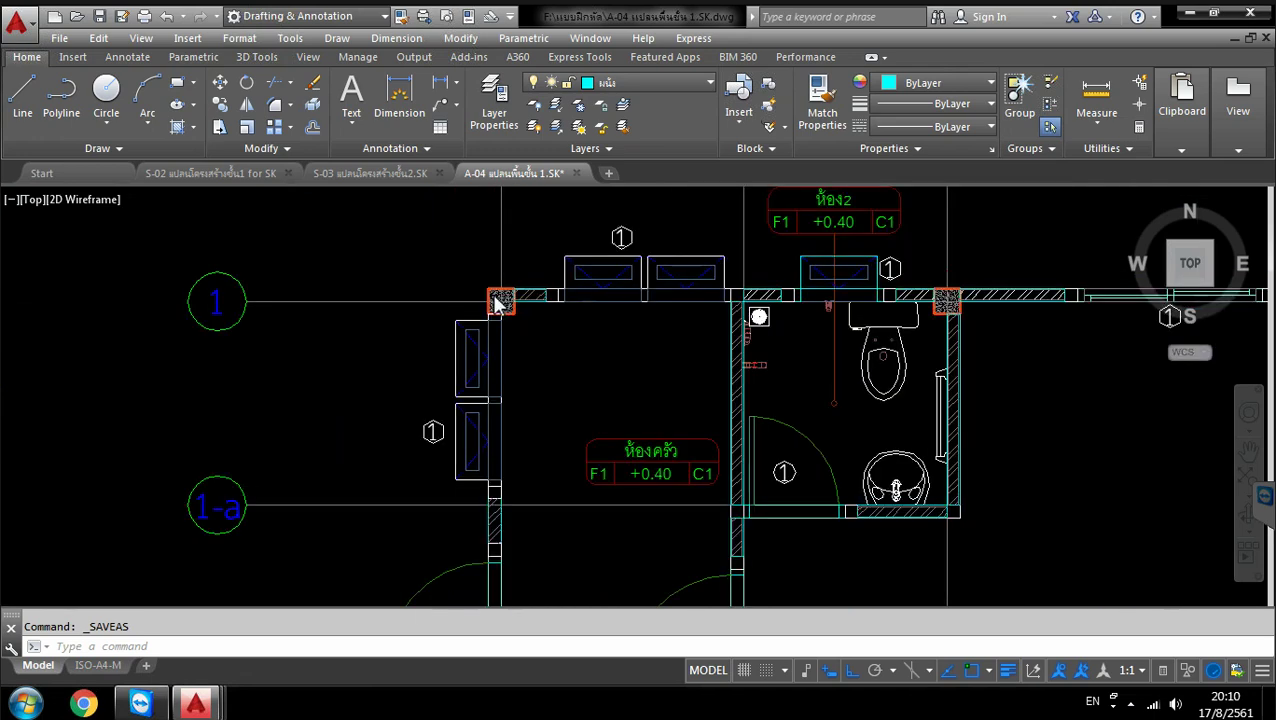
pyautogui.scroll(-2, 494, 306)
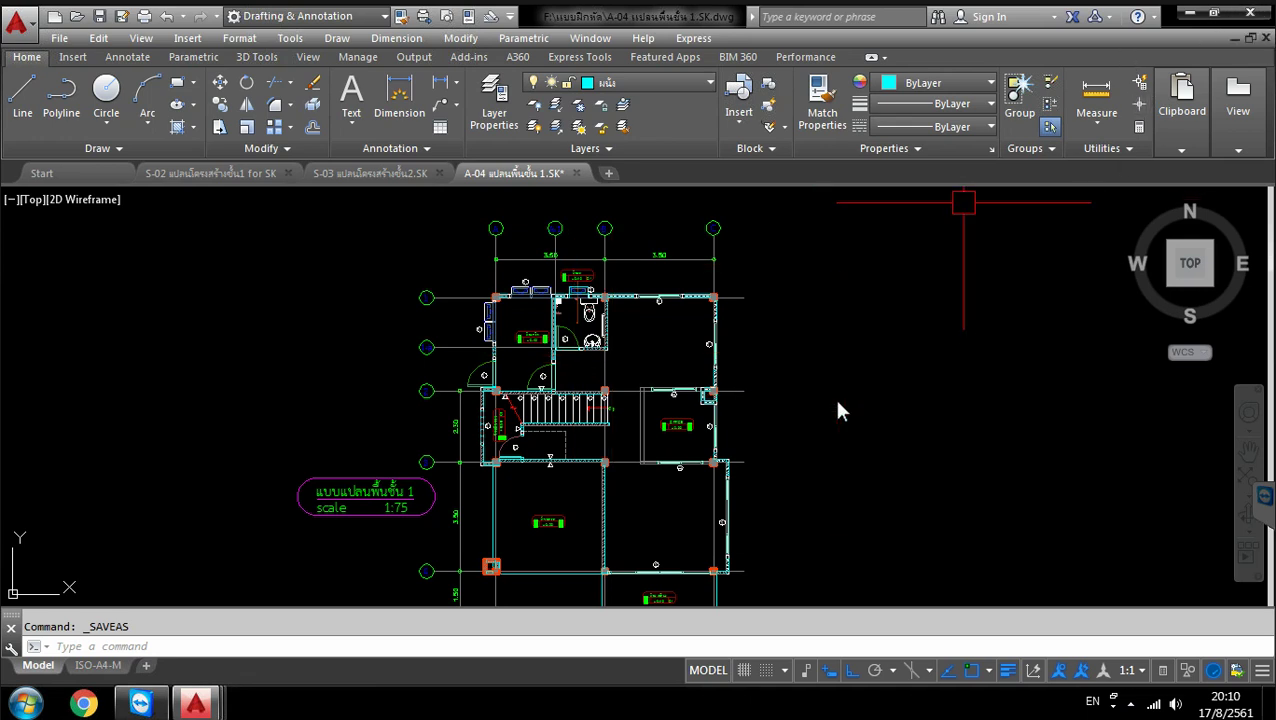
# Close AutoCAD with its open drawings and launch SketchUp 2017 from the desktop
pyautogui.click(1250, 12)
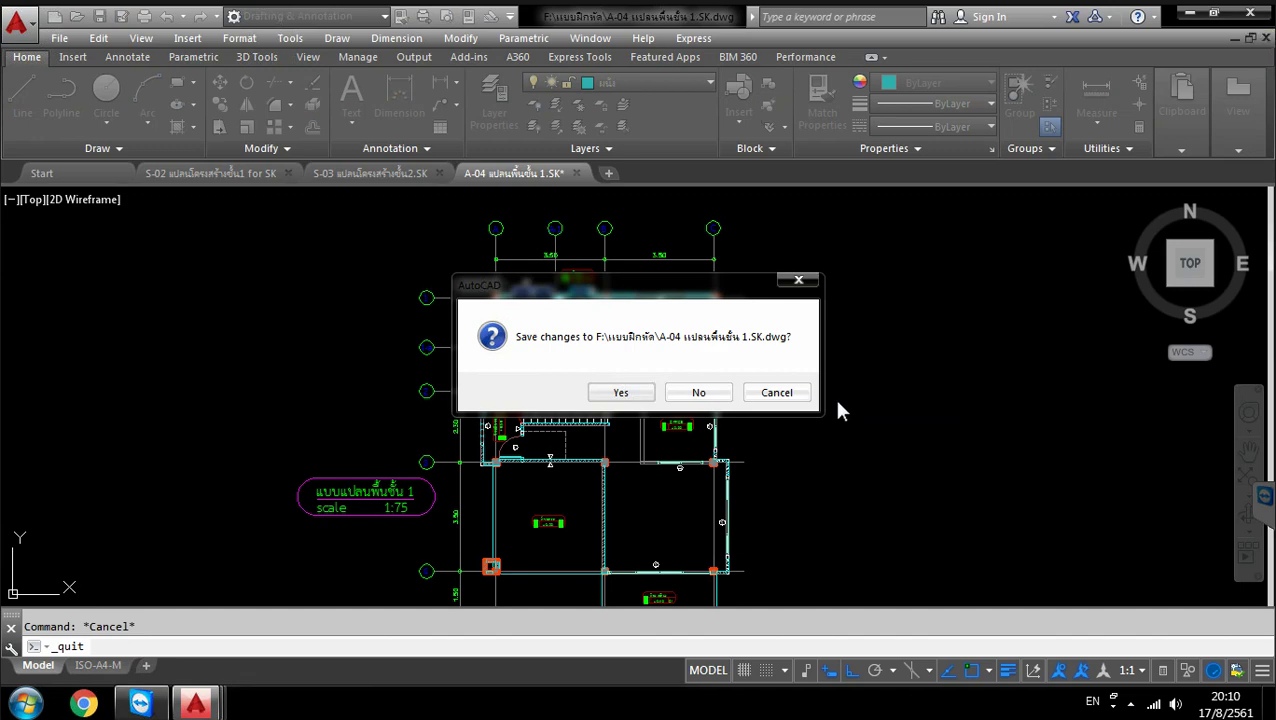
pyautogui.press('Escape')
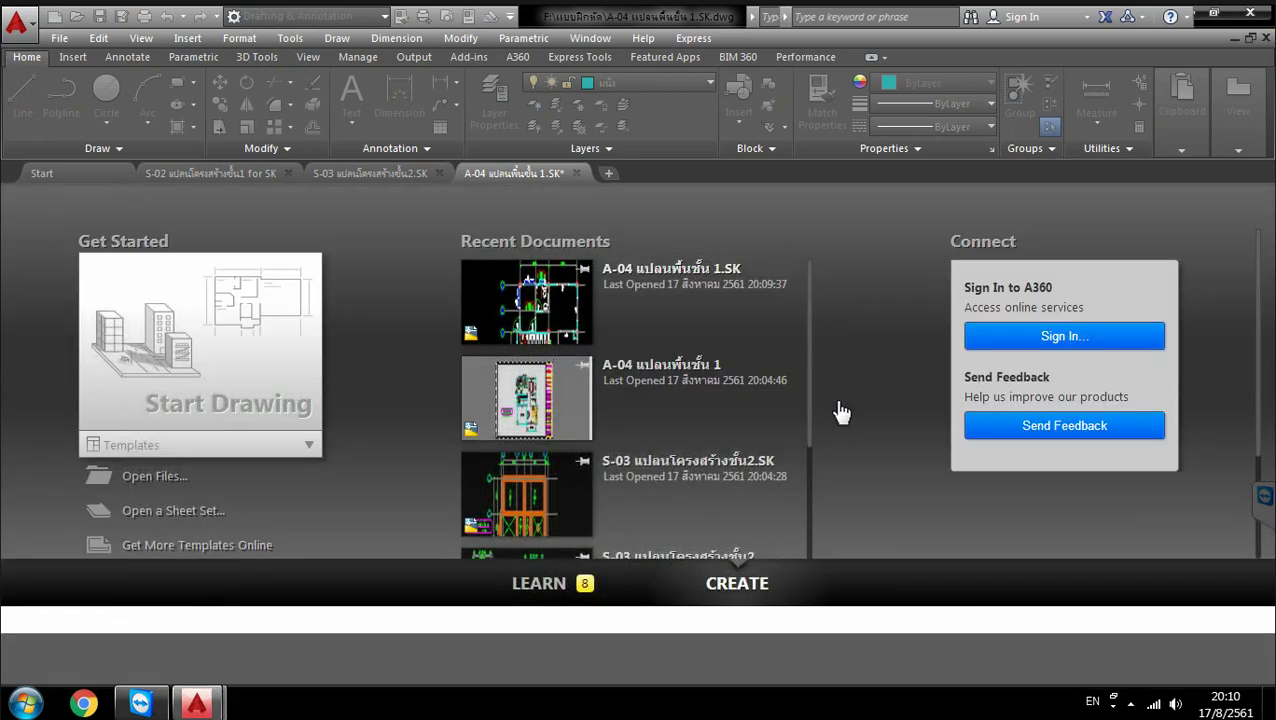
pyautogui.scroll(3, 838, 408)
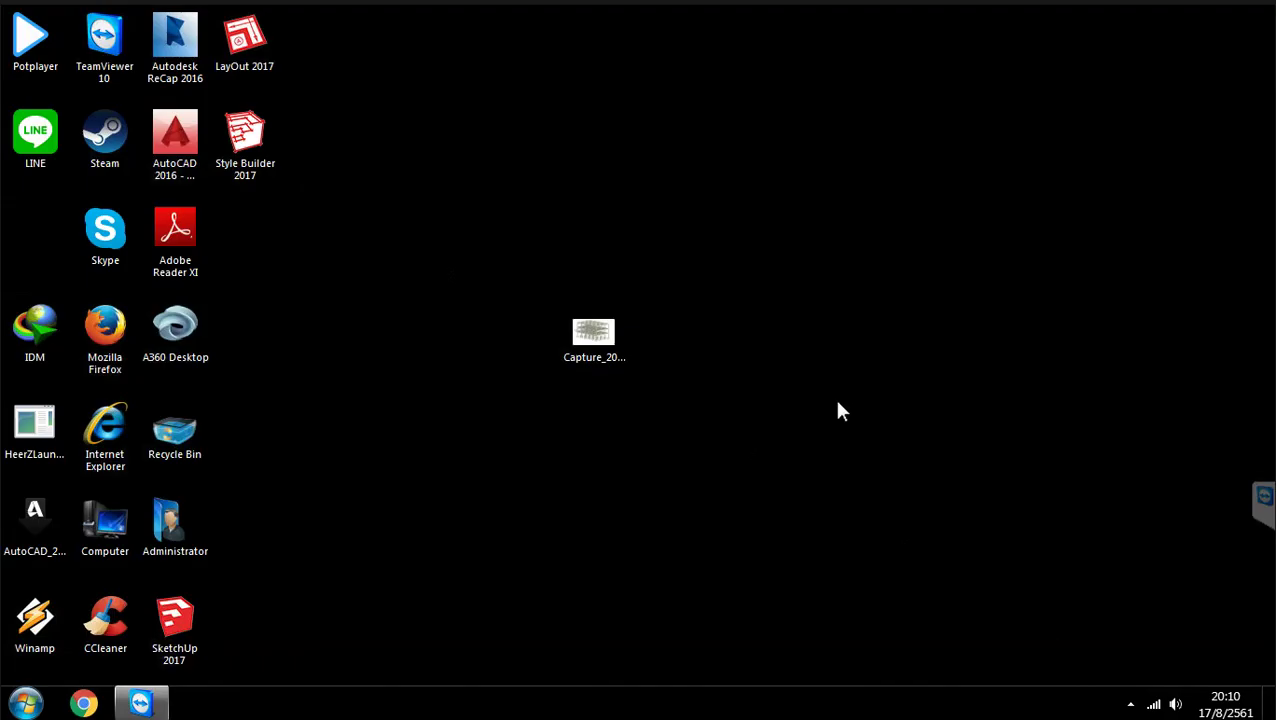
pyautogui.write('sk')
pyautogui.press('Return')
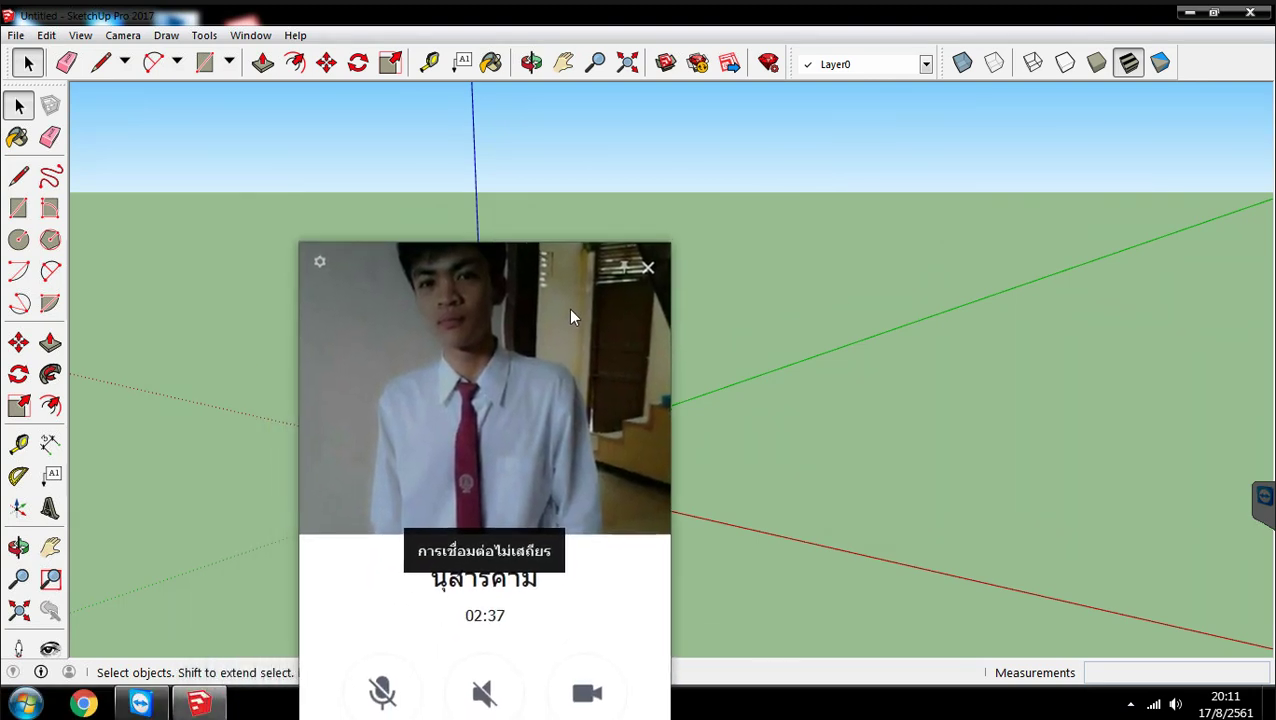
# End the ongoing LINE voice call and call the same contact again
pyautogui.click(652, 266)
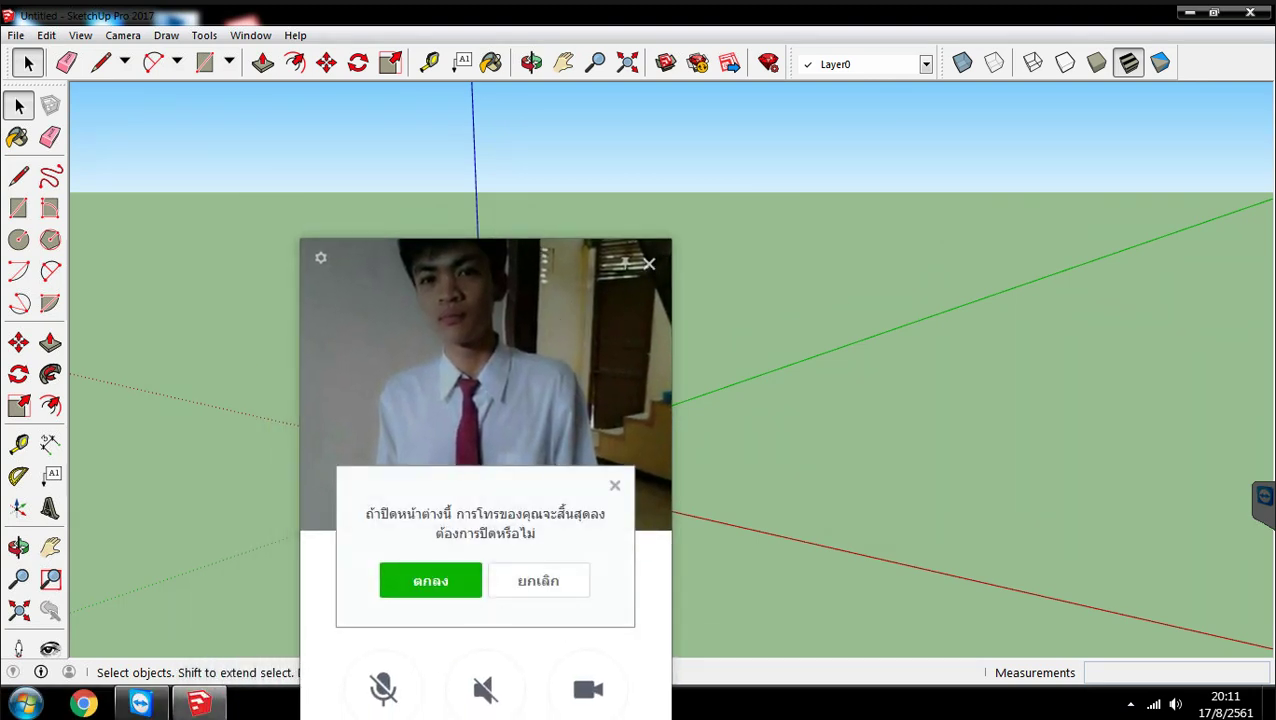
pyautogui.click(438, 582)
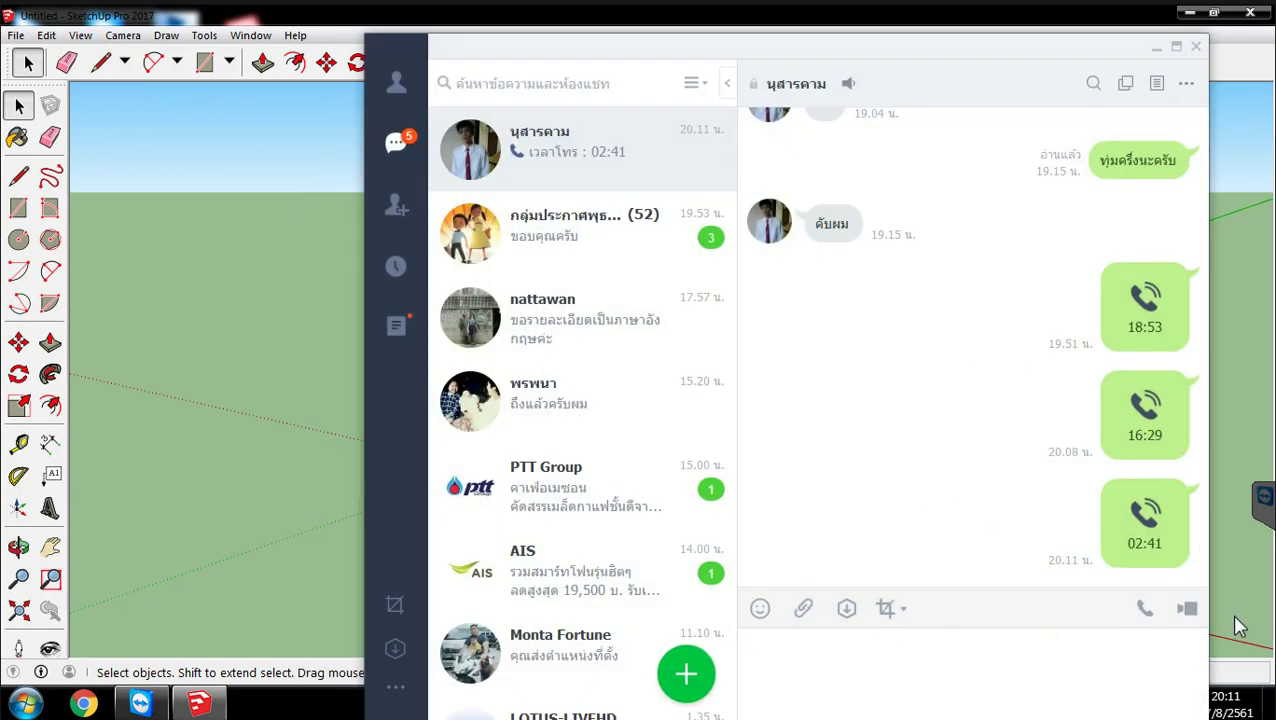
pyautogui.click(1143, 610)
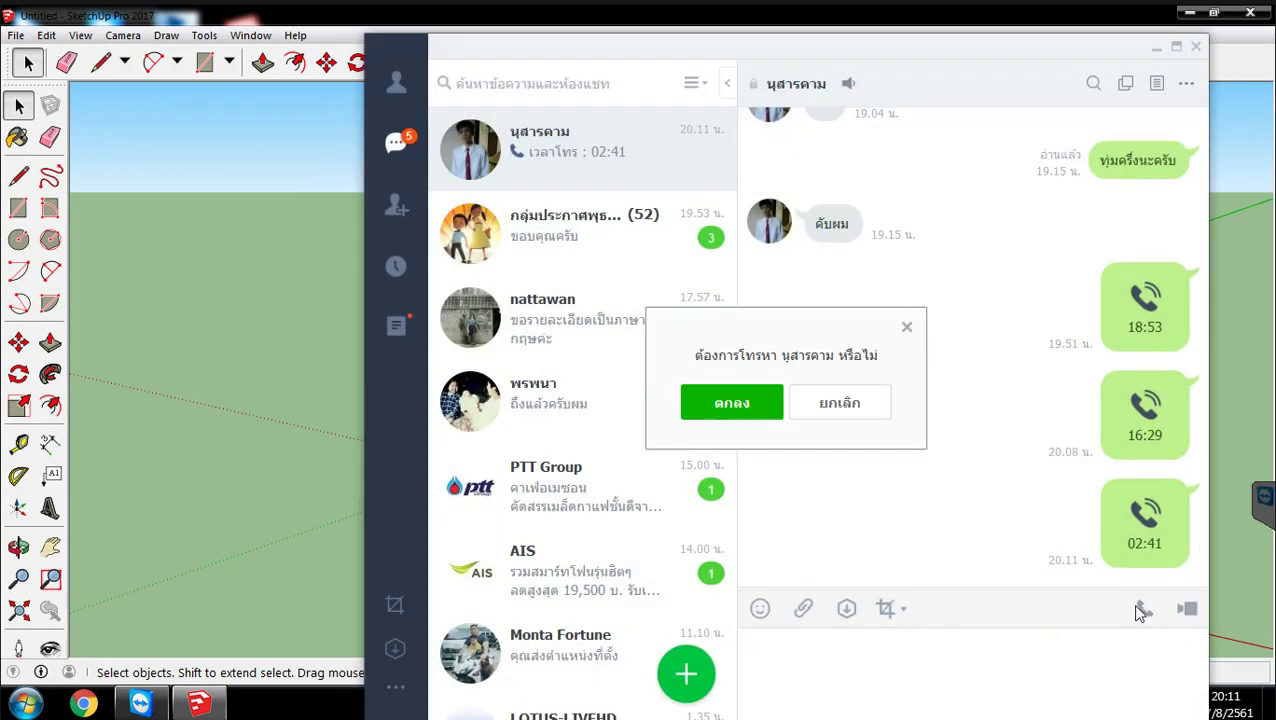
pyautogui.click(745, 415)
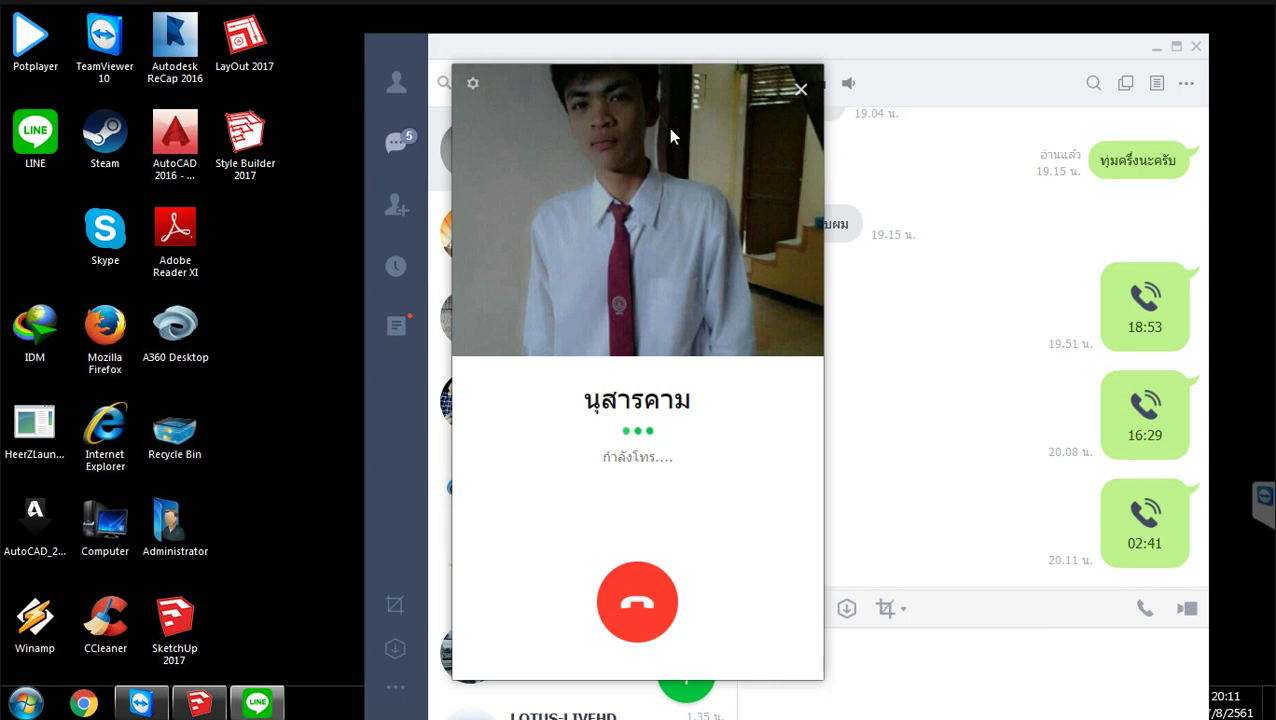
# Move the LINE call window out of the way and minimize the LINE windows to return to SketchUp
pyautogui.moveTo(668, 128); pyautogui.dragTo(118, 499)
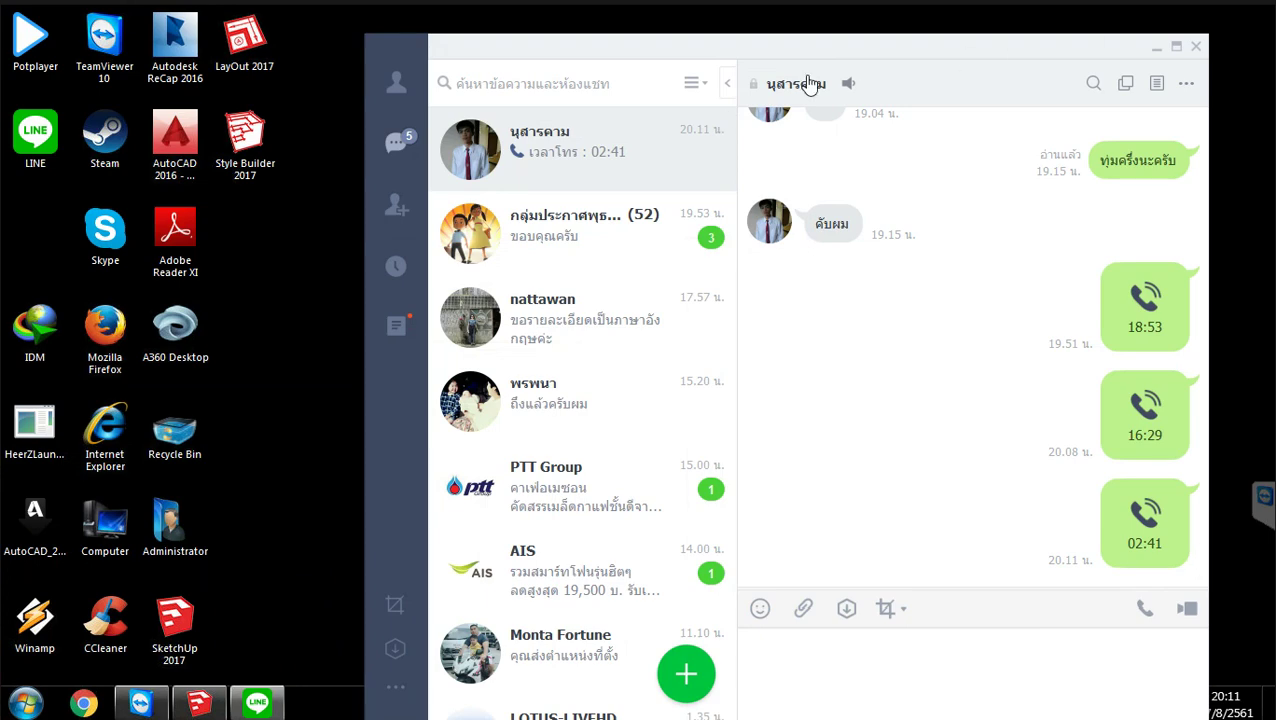
pyautogui.click(1156, 47)
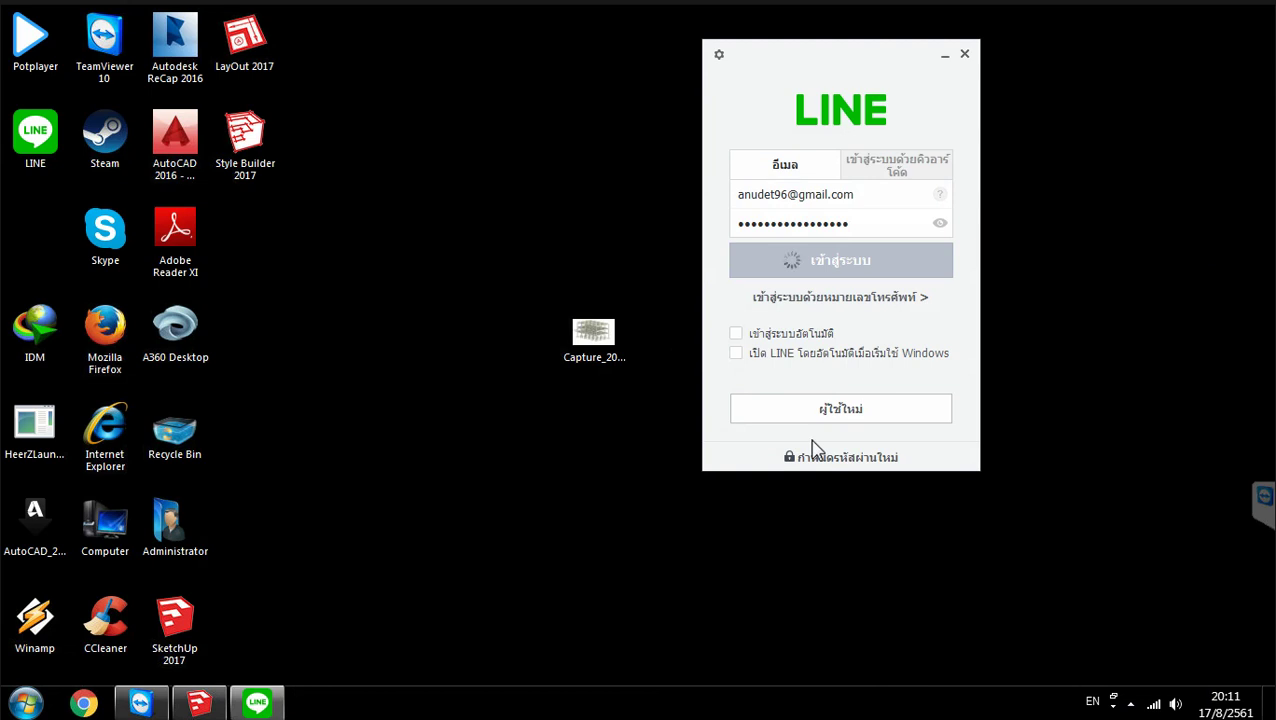
pyautogui.click(946, 57)
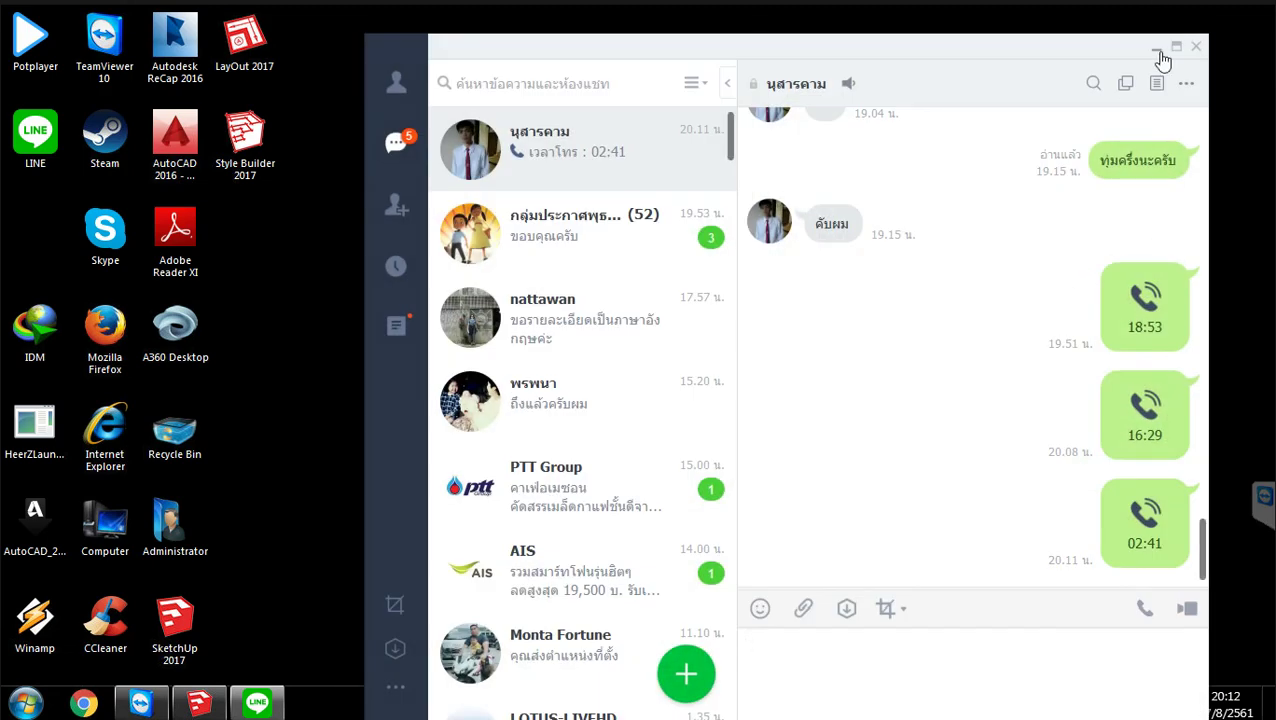
pyautogui.click(1158, 50)
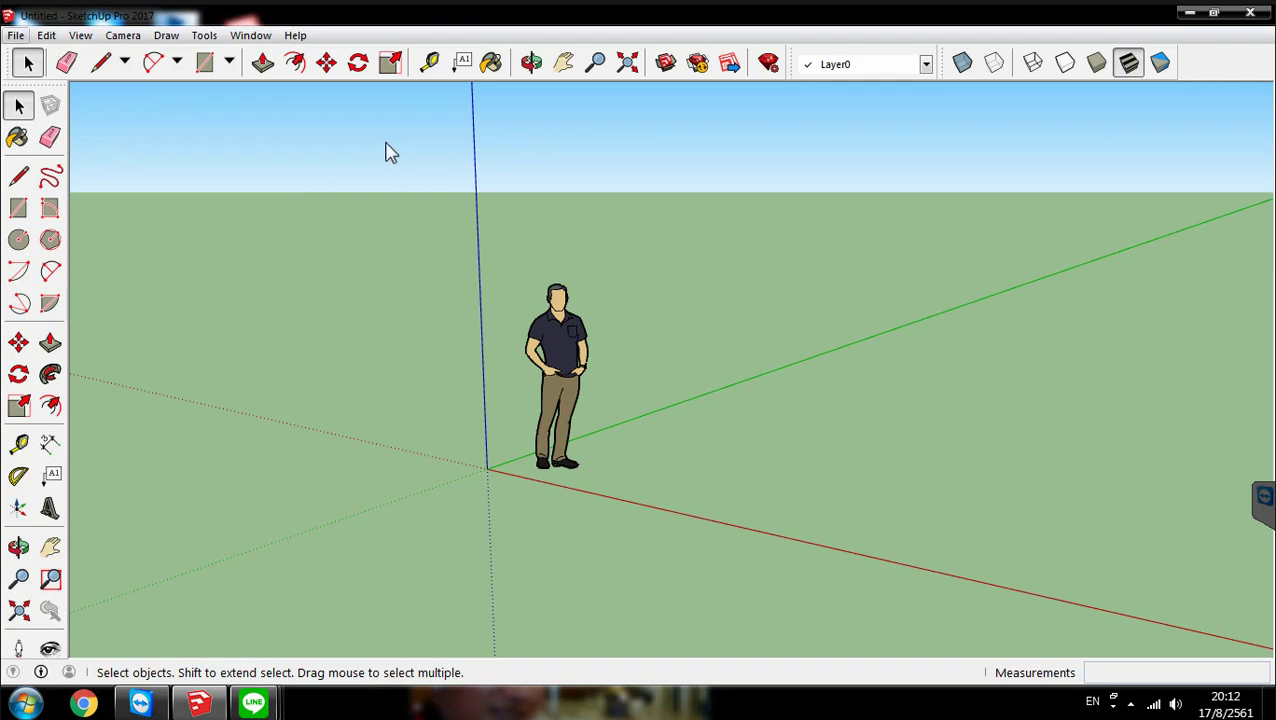
pyautogui.hotkey('alt', 'f')
pyautogui.press('Right')
pyautogui.press('Escape')
pyautogui.hotkey('alt', 'f')
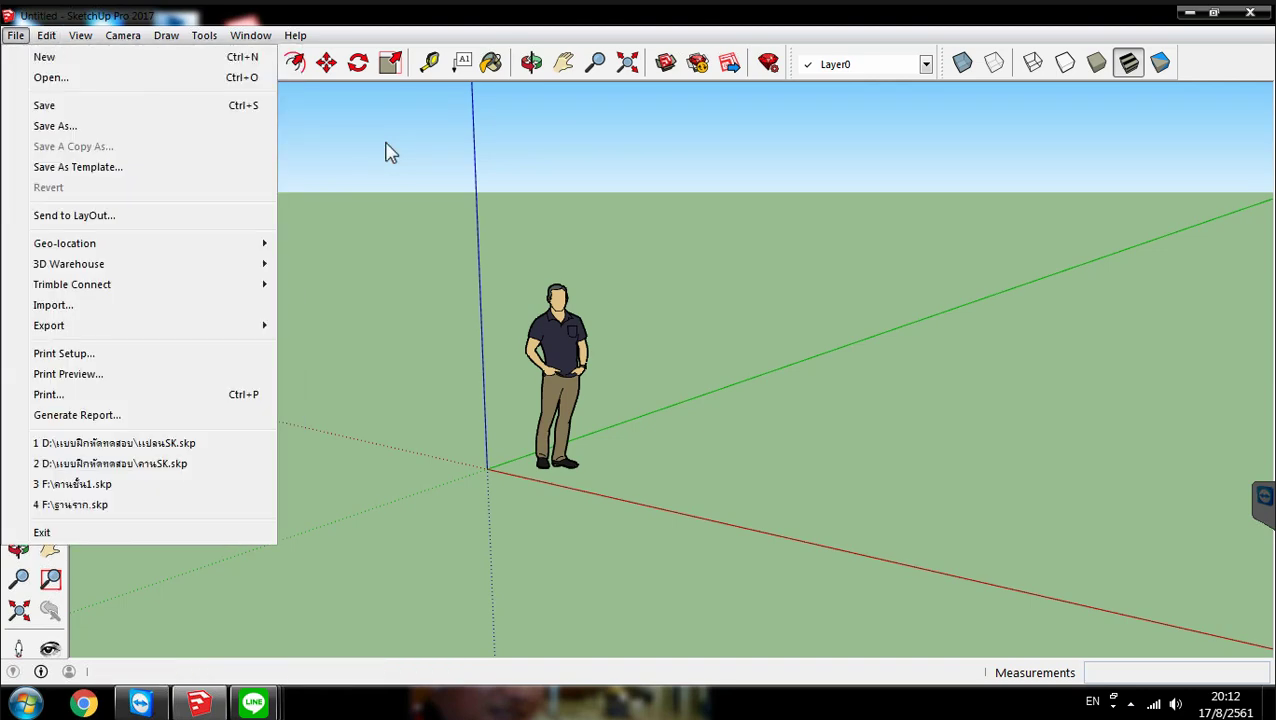
pyautogui.press('Down')
pyautogui.press('Down')
pyautogui.press('Return')
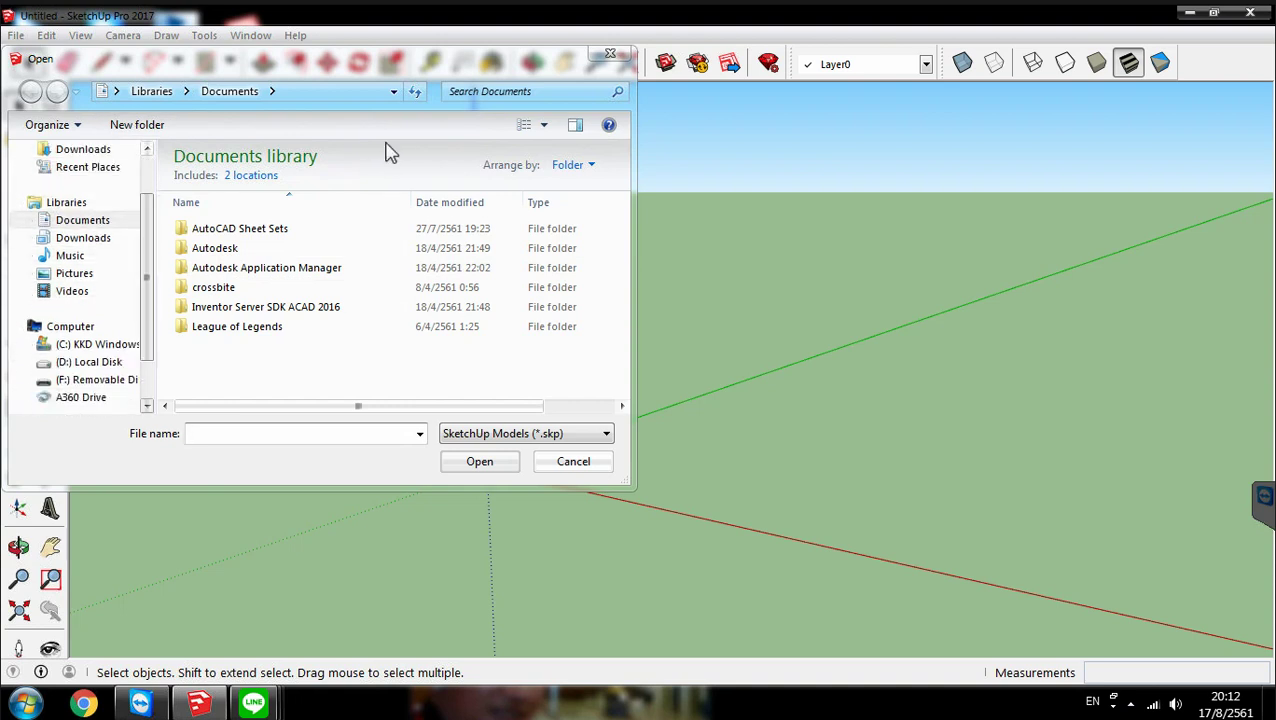
pyautogui.click(88, 344)
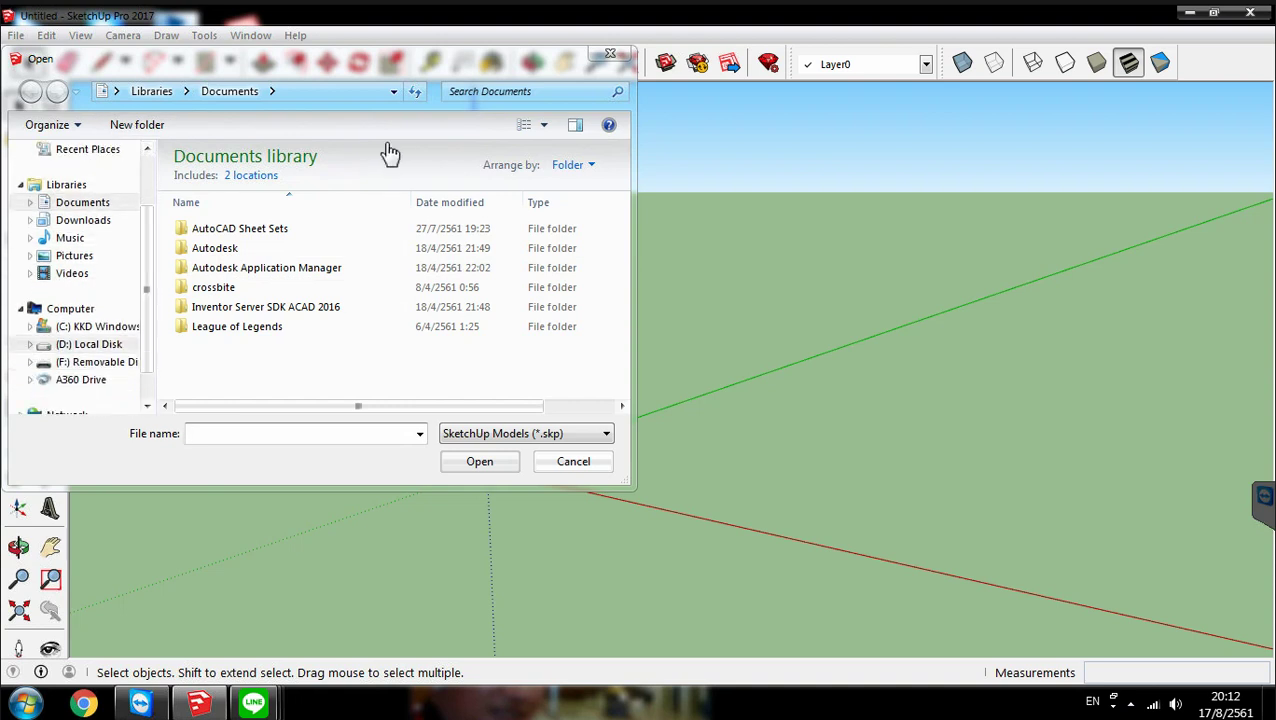
pyautogui.press('Down')
pyautogui.press('Down')
pyautogui.press('Down')
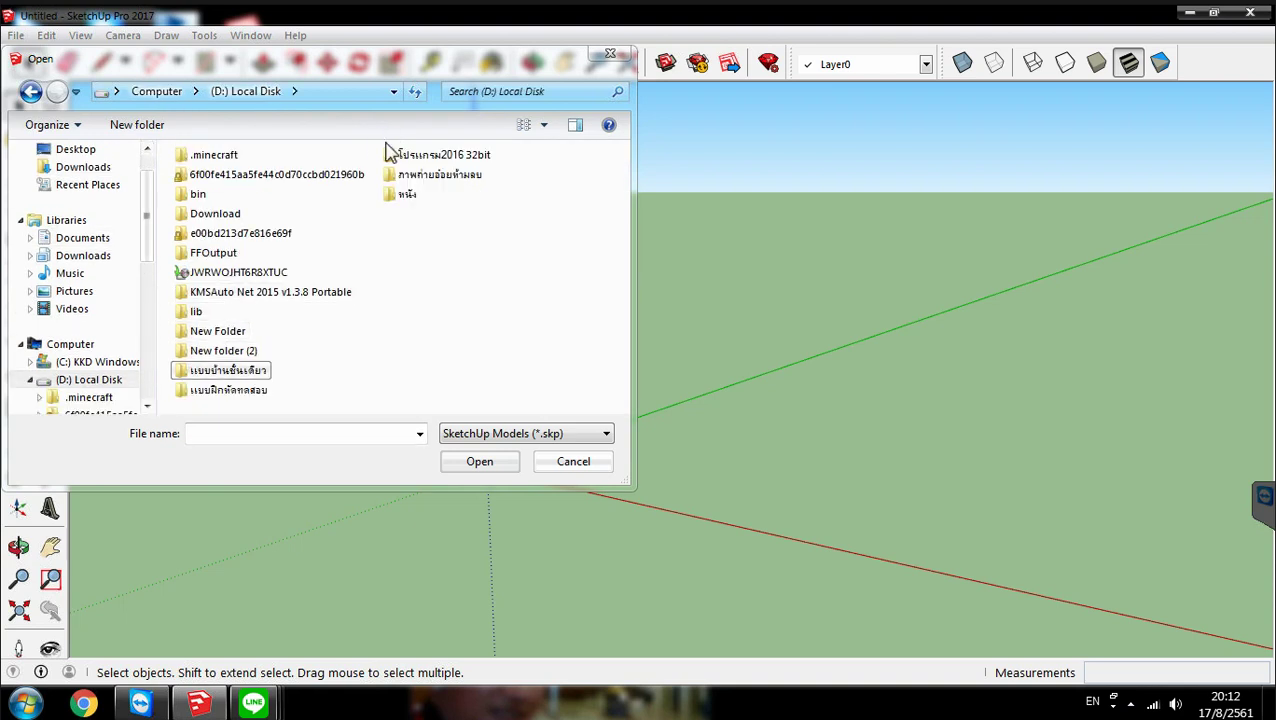
pyautogui.press('Down')
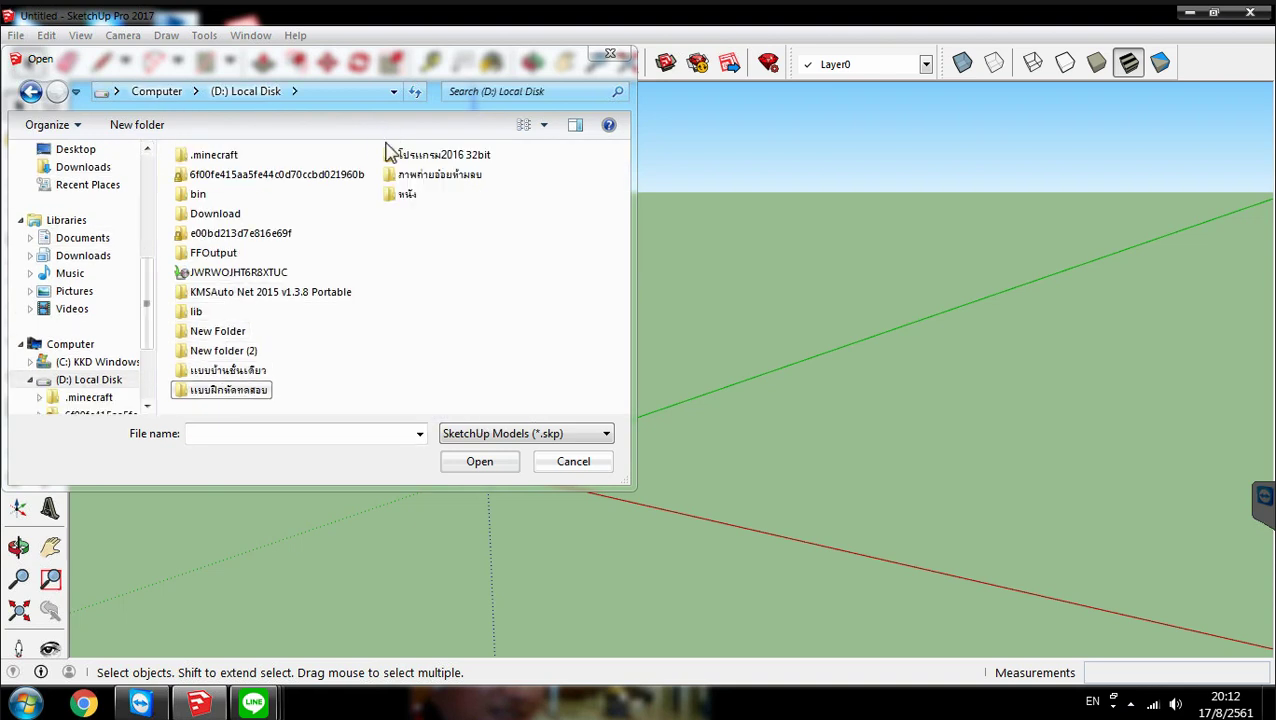
pyautogui.press('Return')
pyautogui.press('Up')
pyautogui.press('Up')
pyautogui.press('Up')
pyautogui.press('Down')
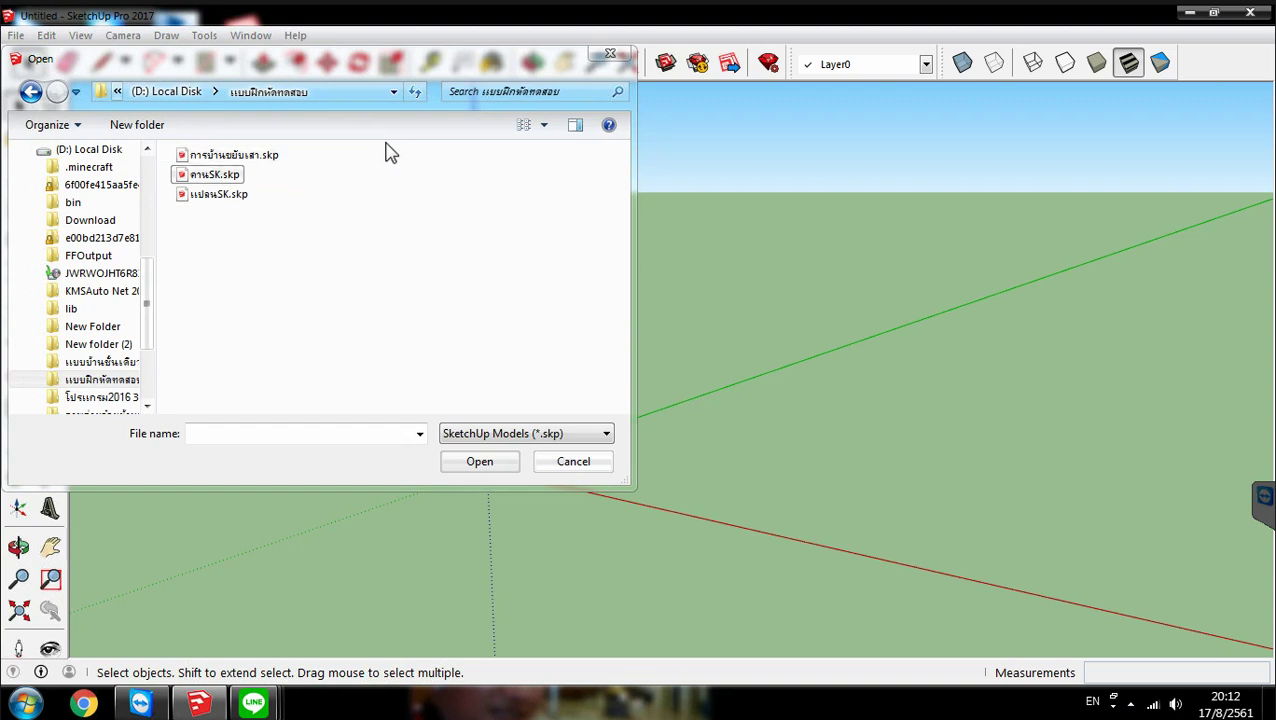
pyautogui.press('Down')
pyautogui.press('Up')
pyautogui.press('BackSpace')
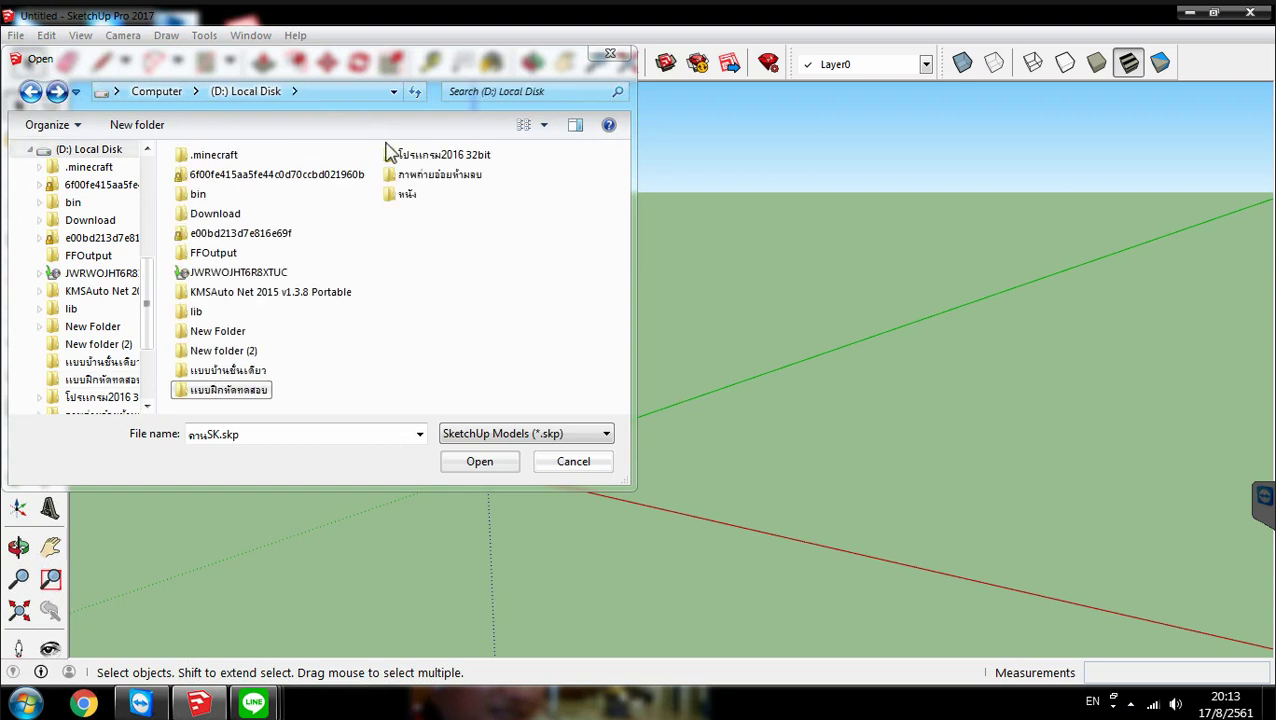
pyautogui.press('BackSpace')
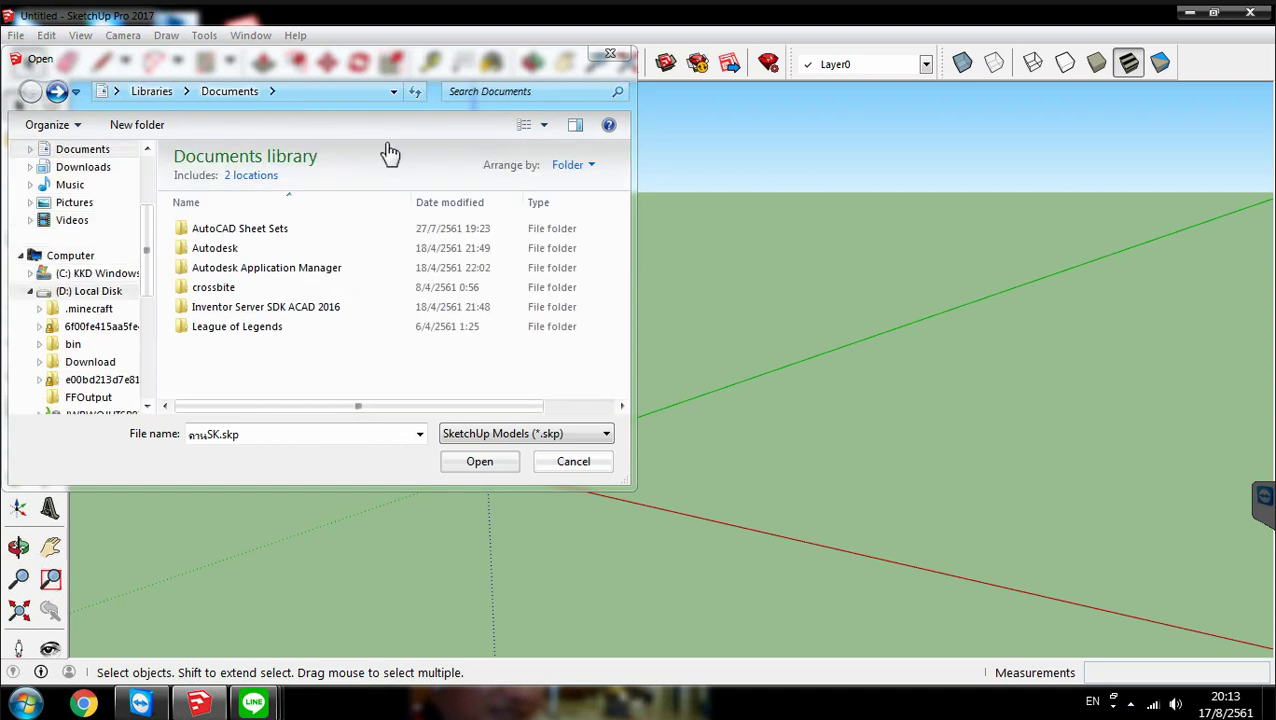
pyautogui.scroll(-3, 390, 152)
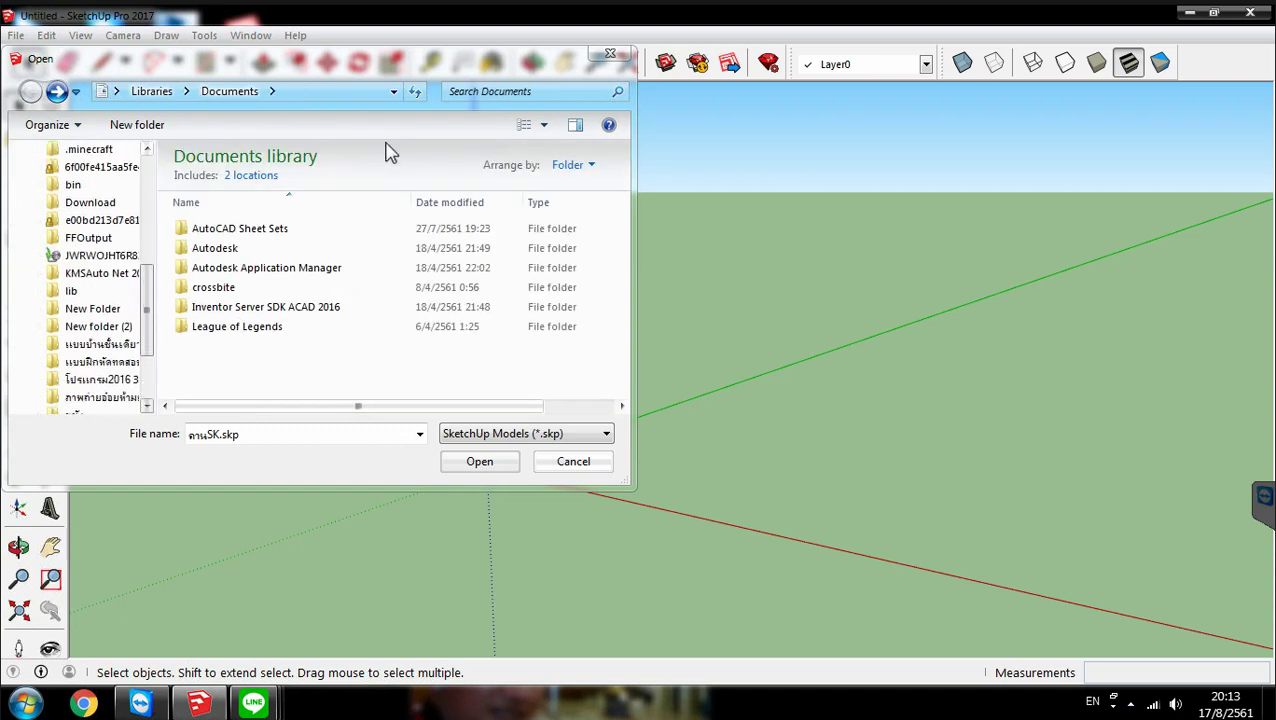
pyautogui.scroll(1, 390, 152)
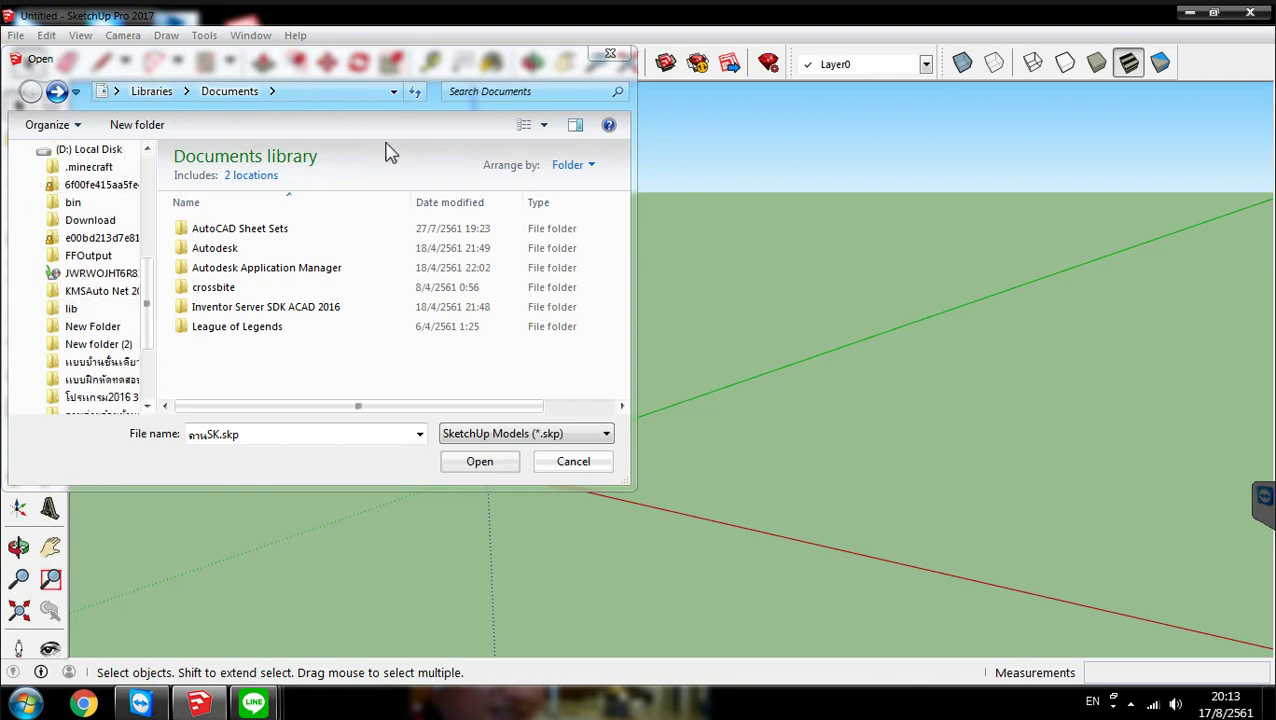
pyautogui.press('Escape')
# Start opening a model and browse to the แบบฝึกหัด folder on the F: removable disk
pyautogui.hotkey('alt', 'f')
pyautogui.press('Right')
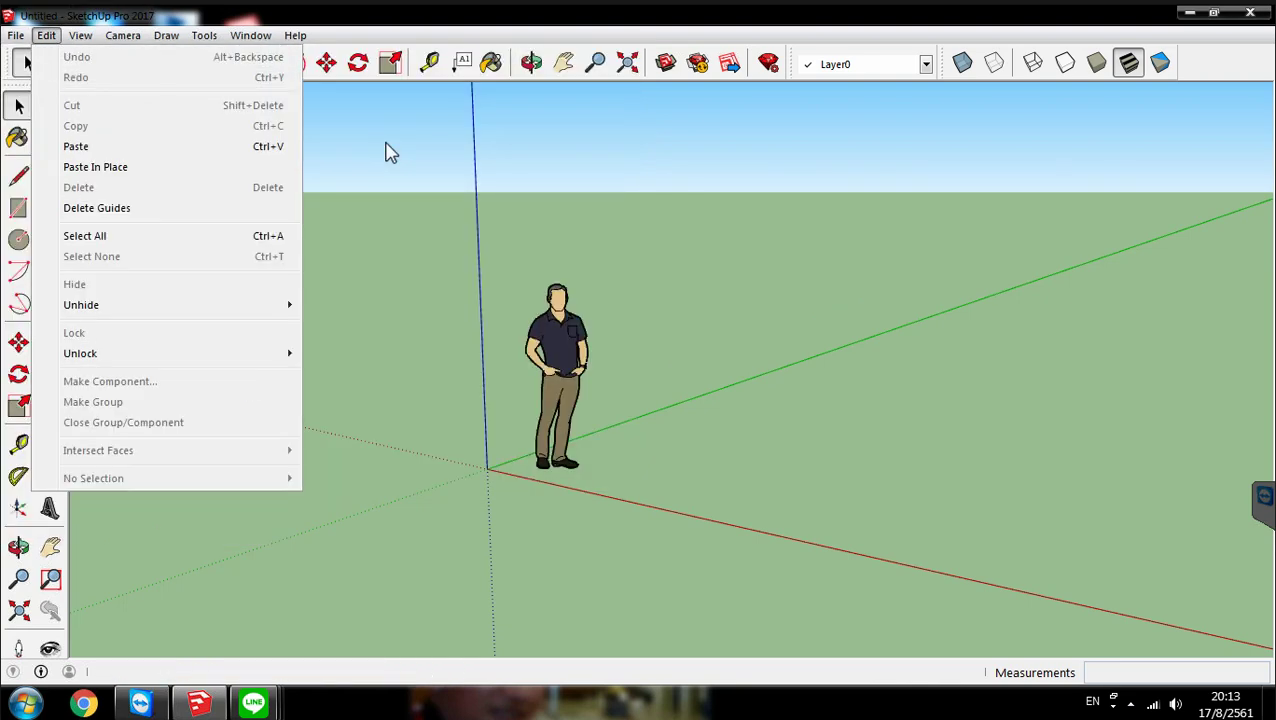
pyautogui.press('Left')
pyautogui.press('Right')
pyautogui.press('Left')
pyautogui.press('Down')
pyautogui.press('Down')
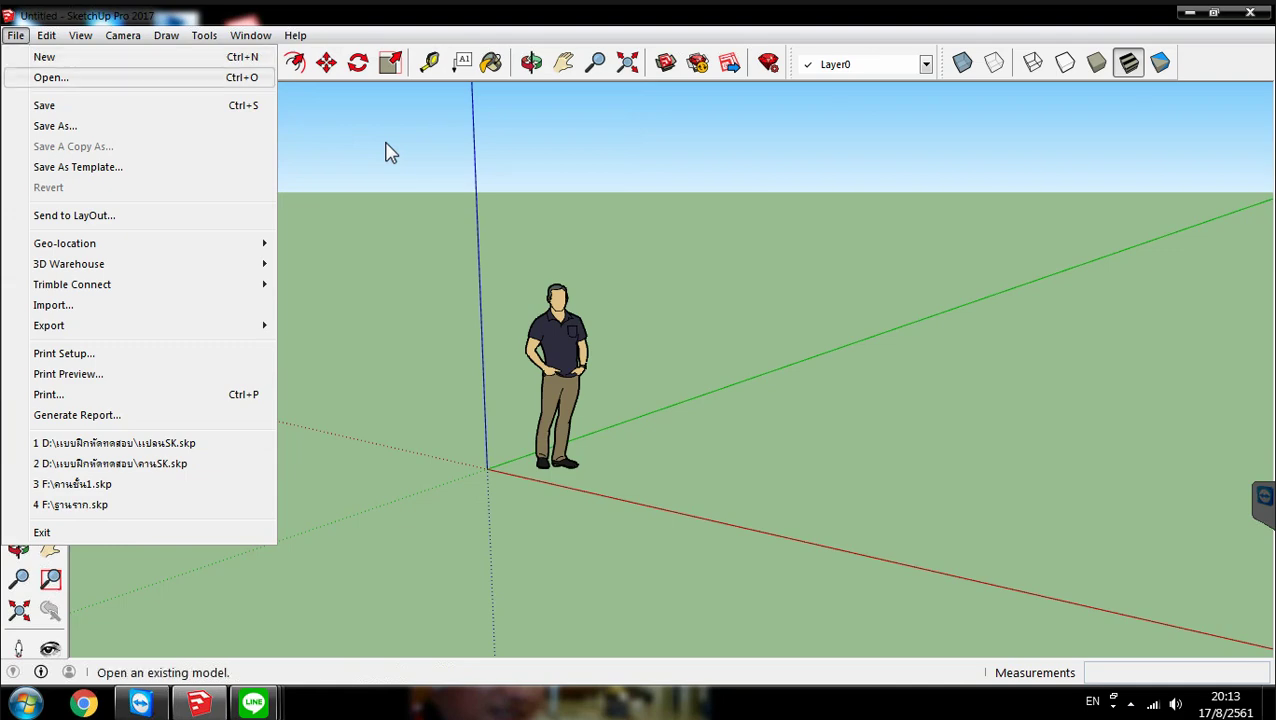
pyautogui.press('Return')
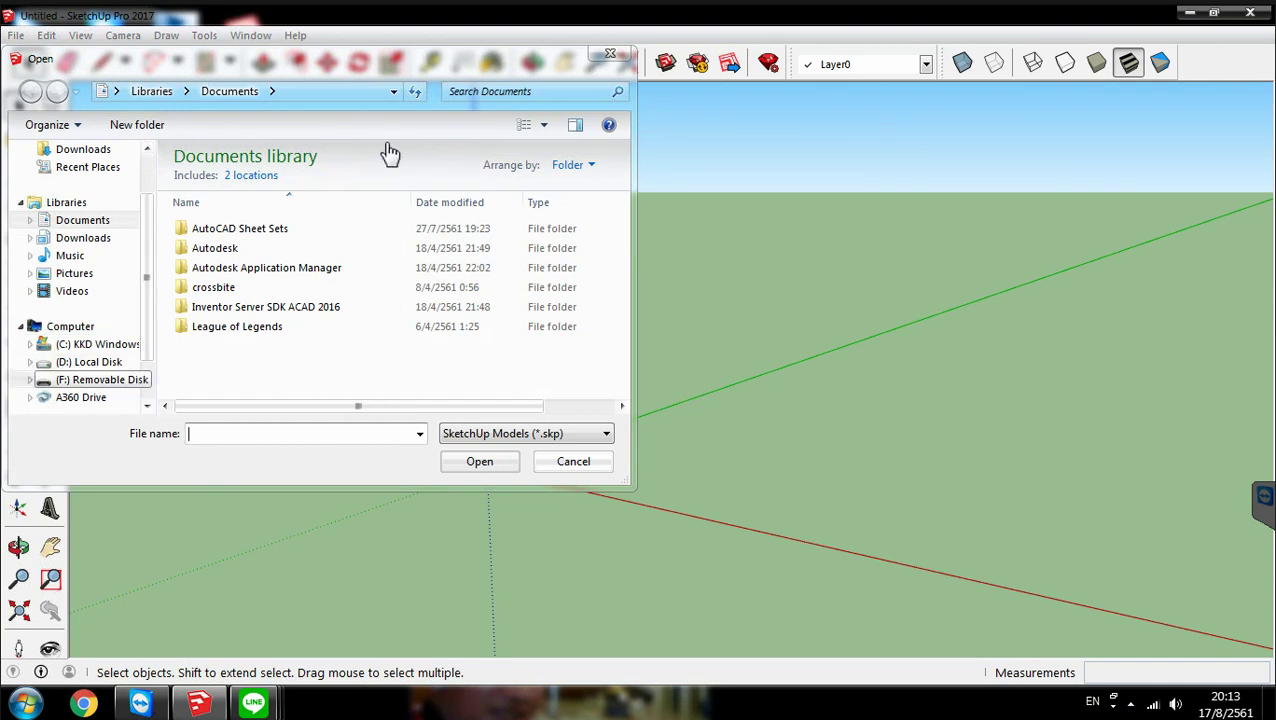
pyautogui.press('Tab')
pyautogui.press('Up')
pyautogui.press('Up')
pyautogui.press('Up')
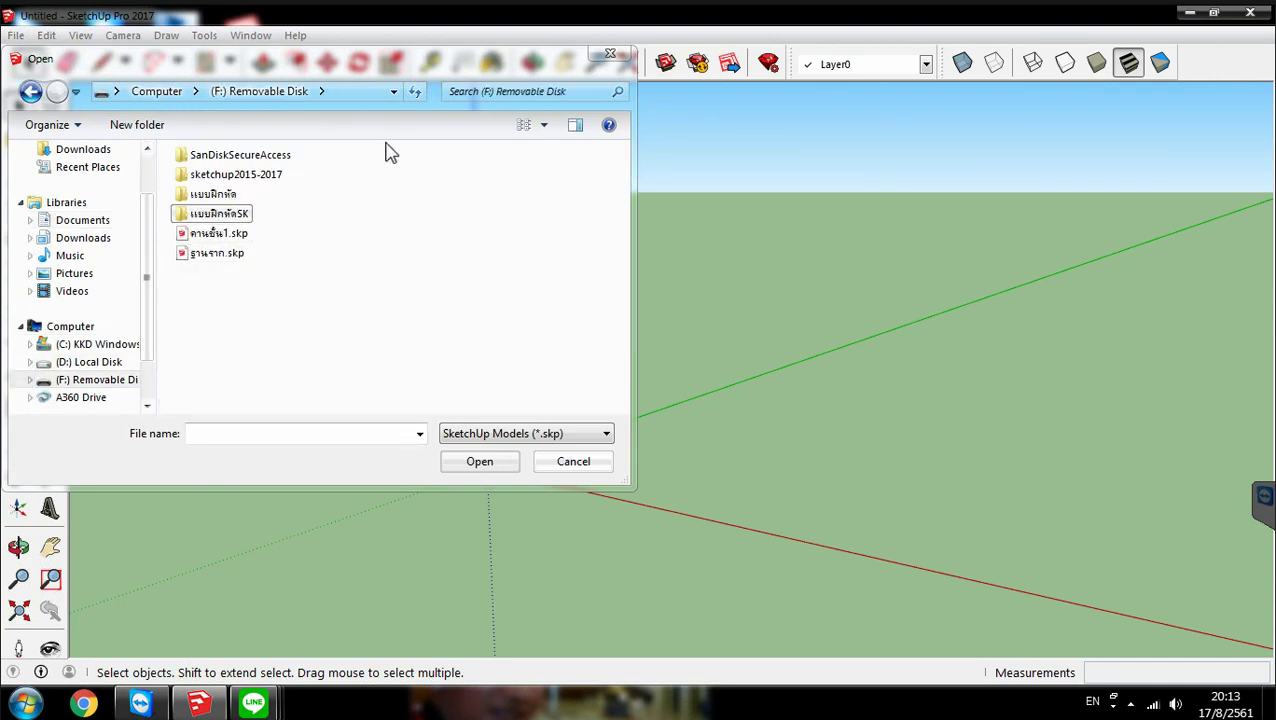
pyautogui.press('Tab')
pyautogui.press('Up')
pyautogui.press('Return')
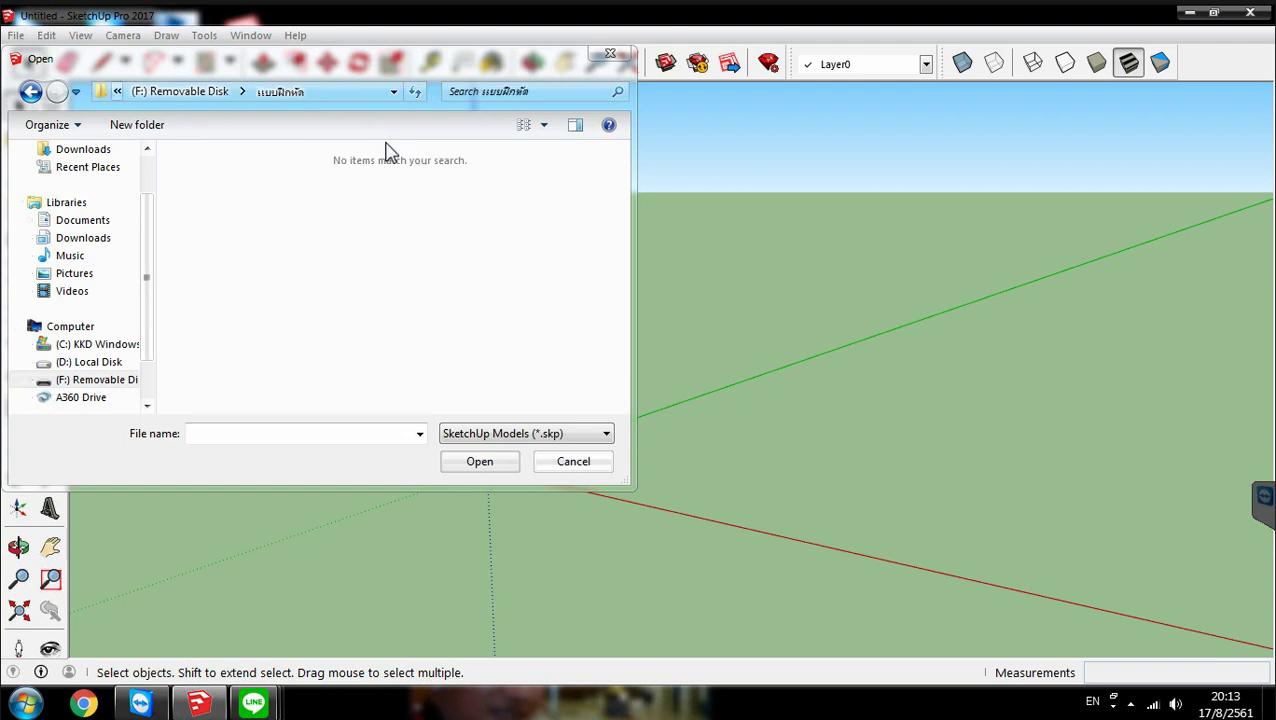
pyautogui.press('BackSpace')
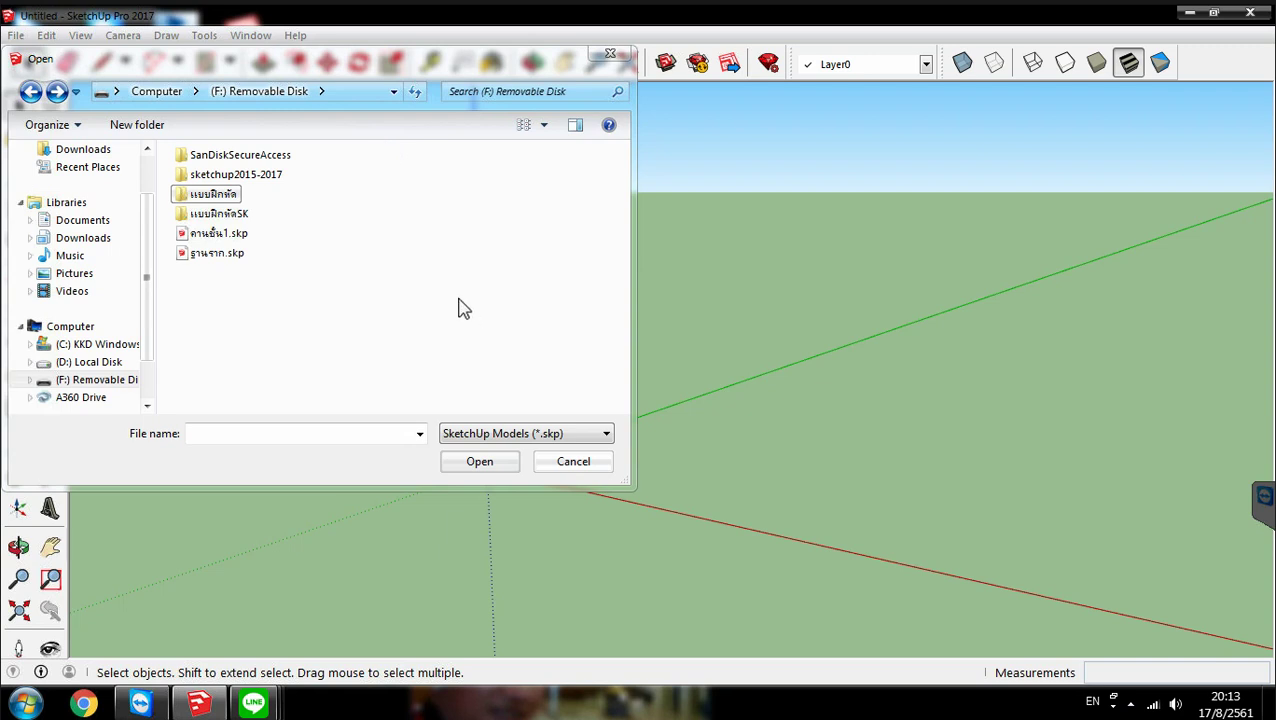
pyautogui.press('Return')
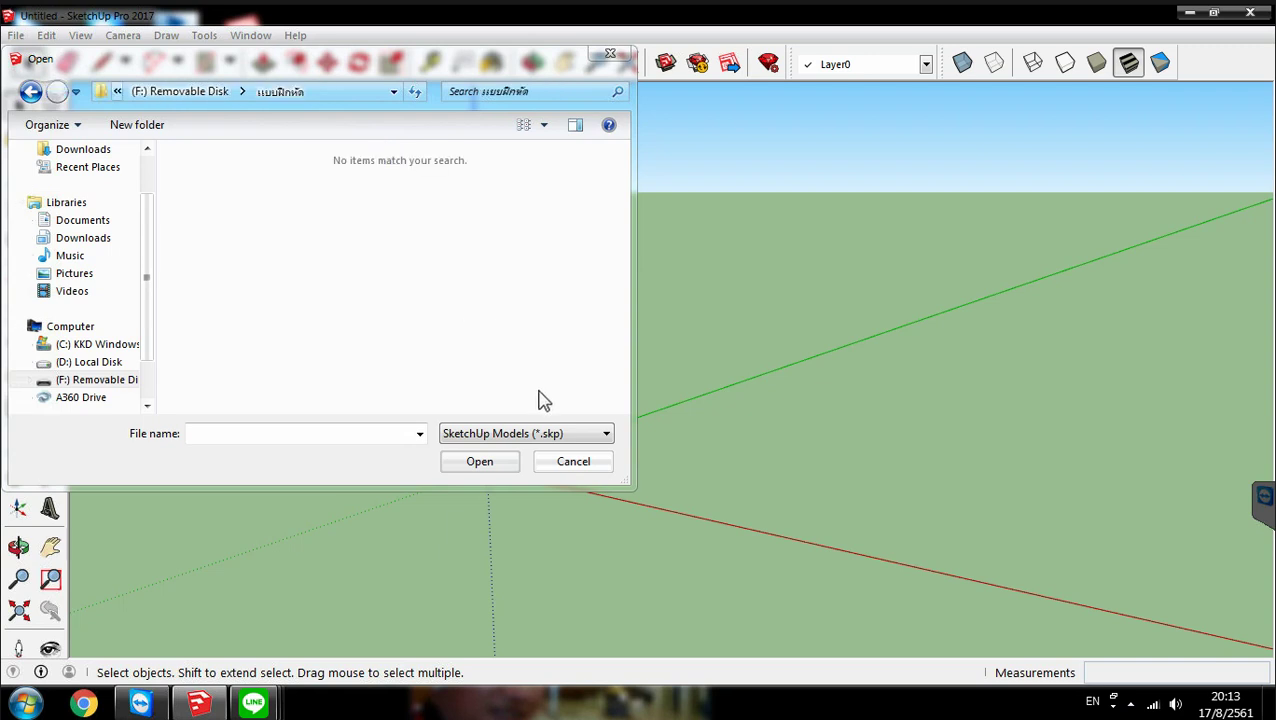
# Show all file types and try to open S-03 แปลนโครงสร้างชั้น2.SK.dwg as a model
pyautogui.hotkey('alt', 'Down')
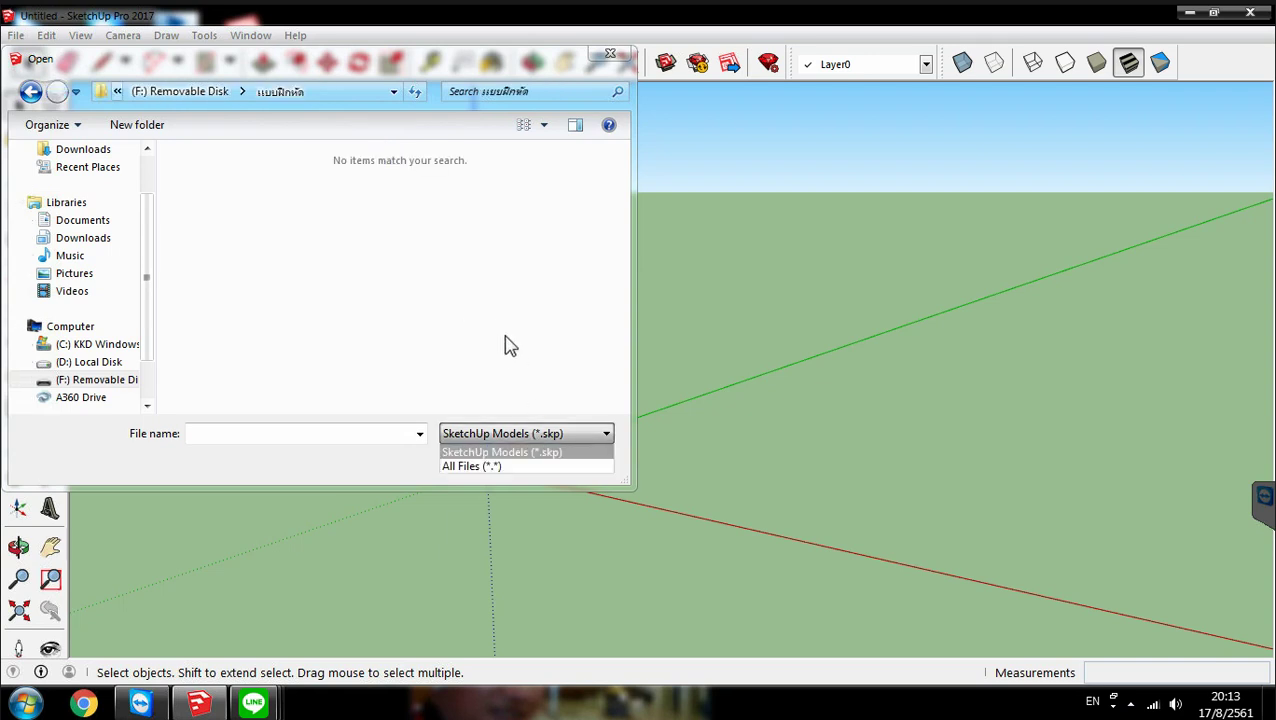
pyautogui.press('Down')
pyautogui.press('Return')
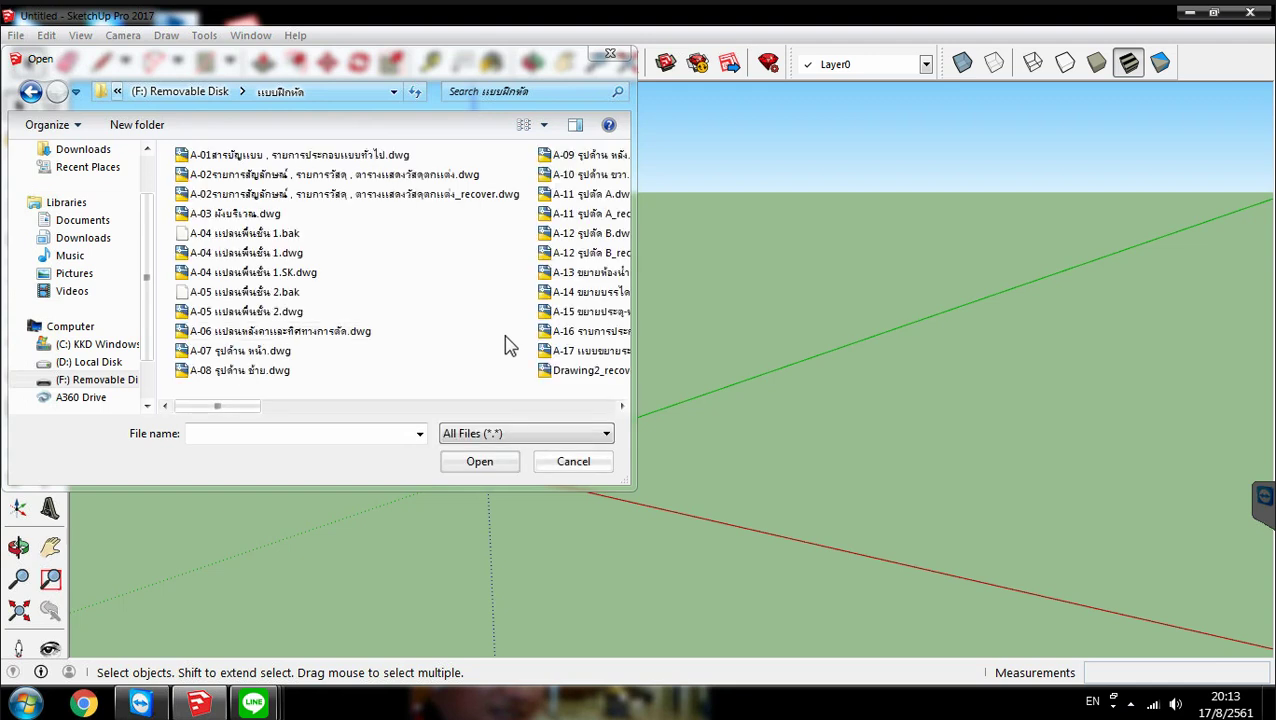
pyautogui.press('Up')
pyautogui.press('Up')
pyautogui.press('Up')
pyautogui.press('Up')
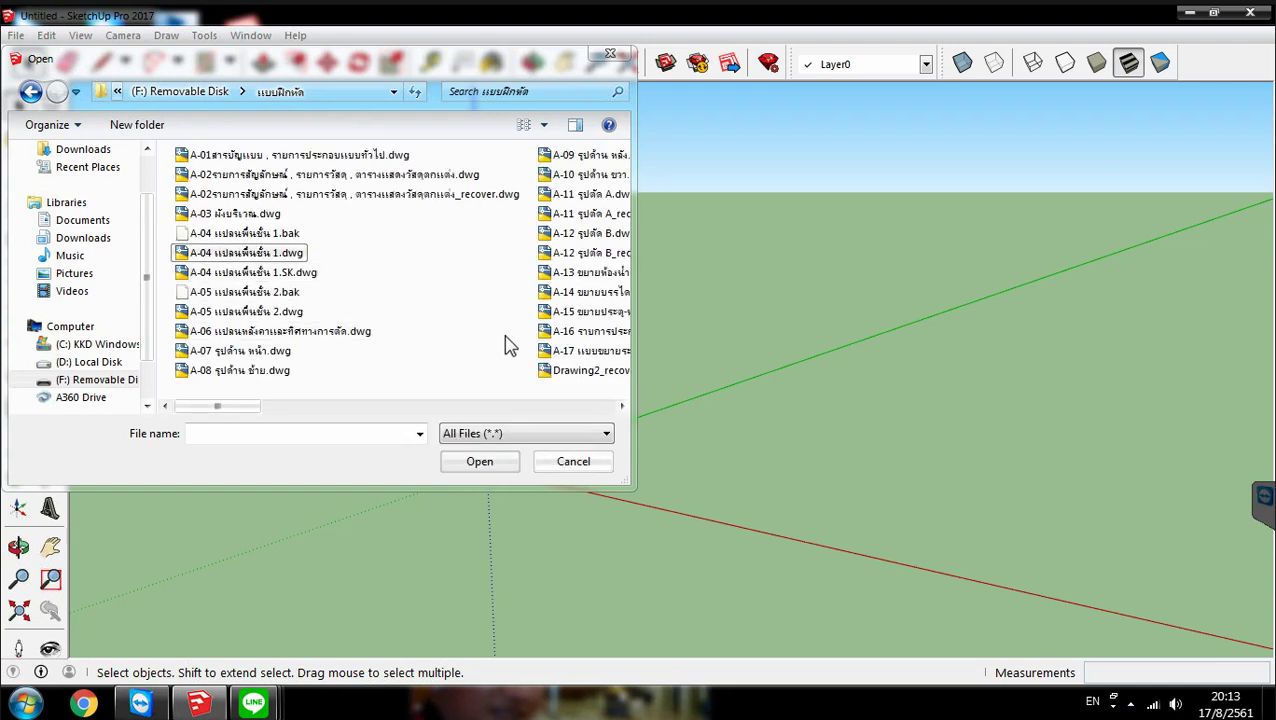
pyautogui.press('Up')
pyautogui.press('Down')
pyautogui.press('Down')
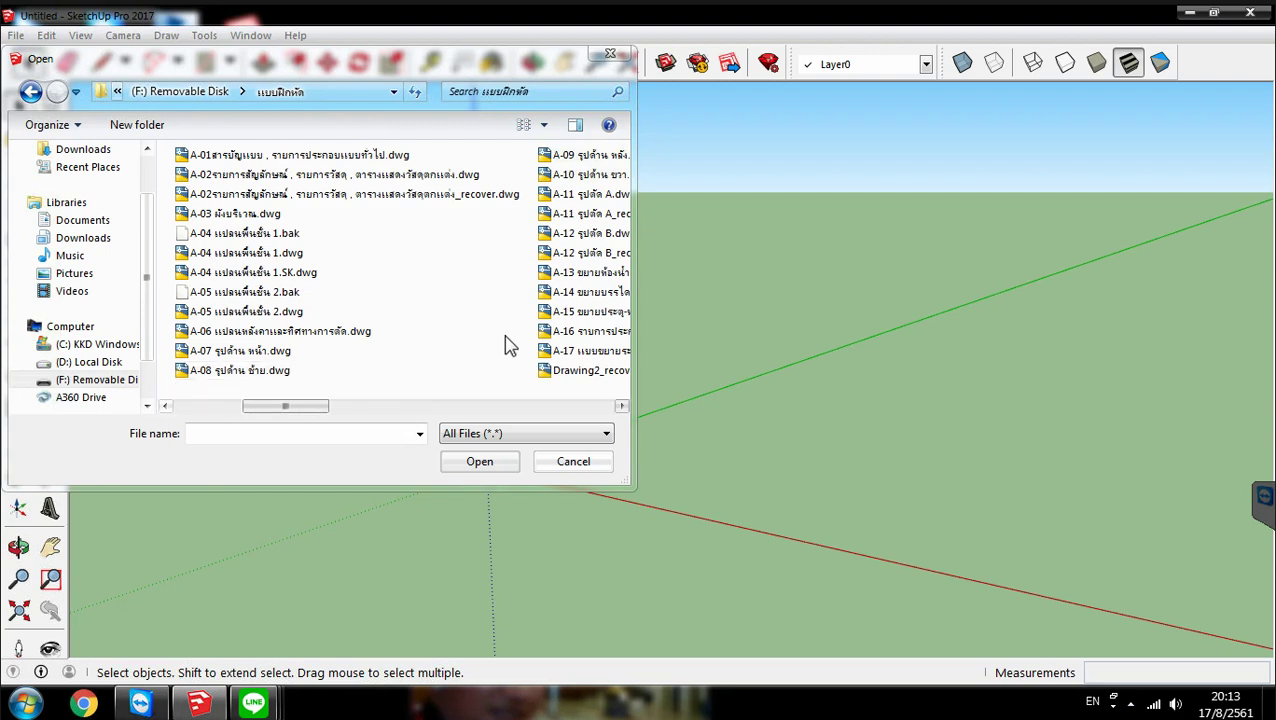
pyautogui.scroll(-5, 505, 345)
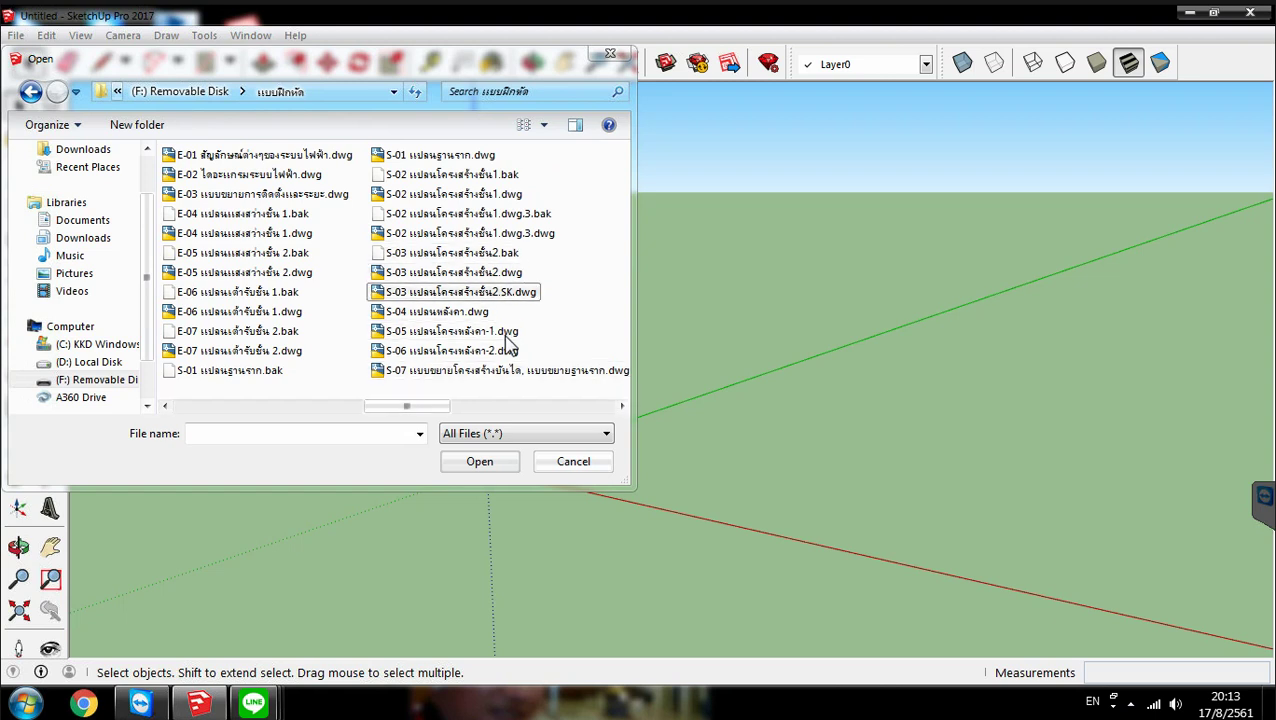
pyautogui.press('space')
pyautogui.scroll(-1, 510, 345)
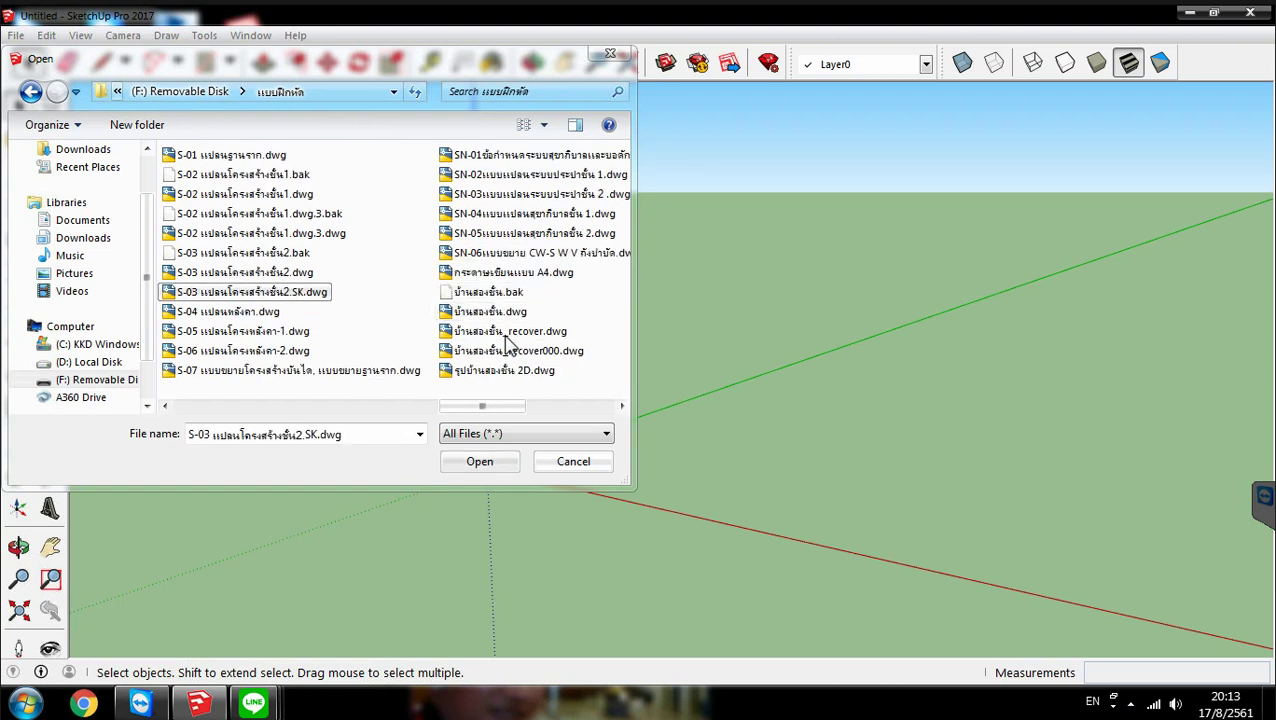
pyautogui.press('Return')
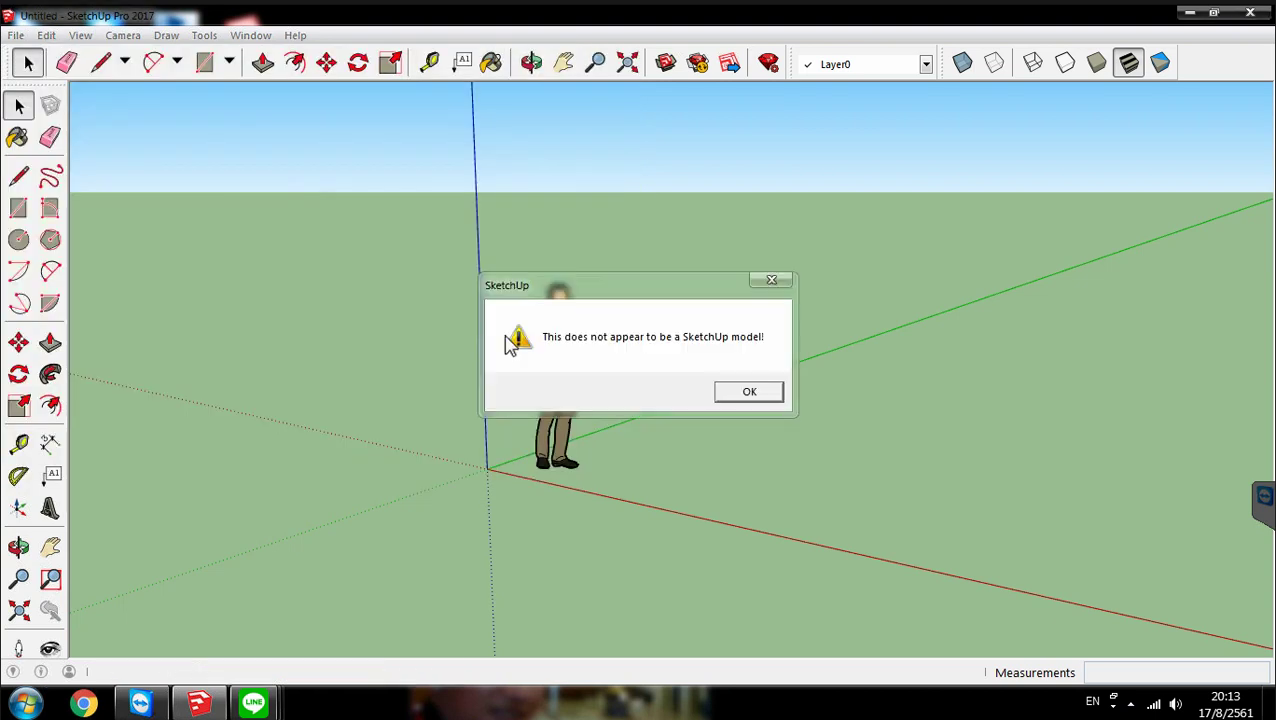
pyautogui.press('Return')
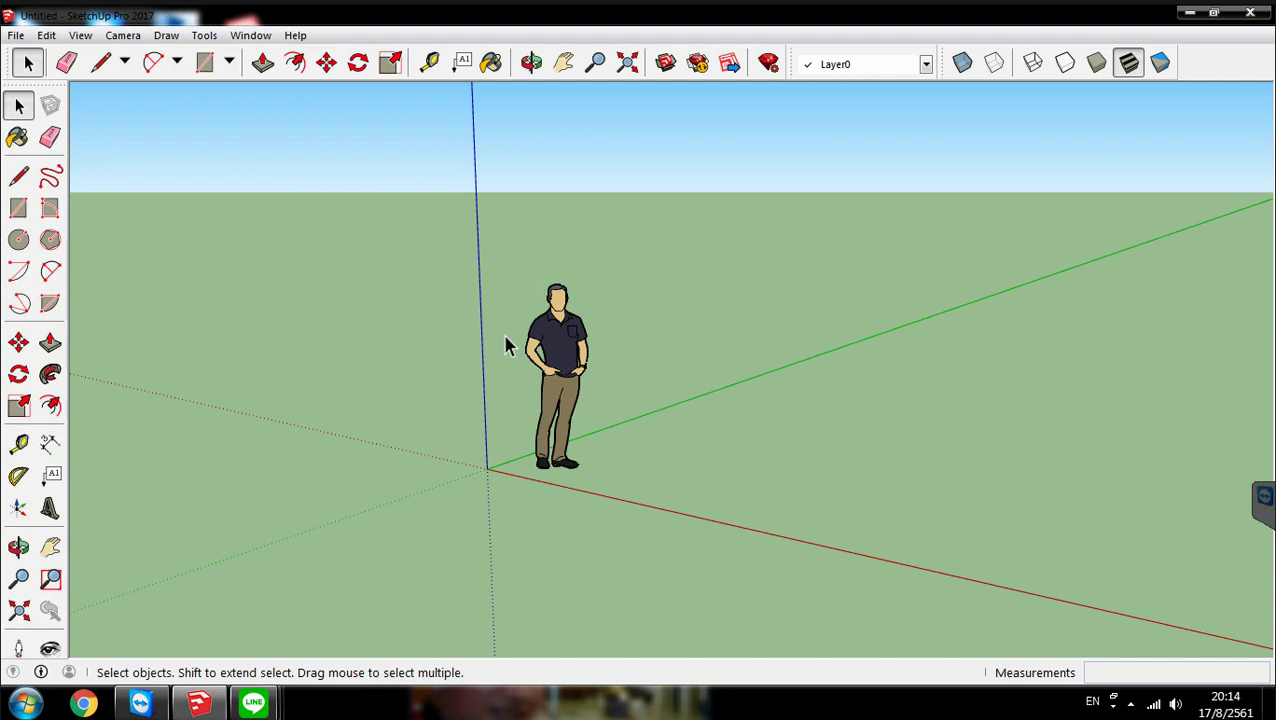
# Import S-03 แปลนโครงสร้างชั้น2.SK.dwg from the แบบฝึกหัด folder on the F: removable disk and dismiss the import results
pyautogui.scroll(-1, 505, 345)
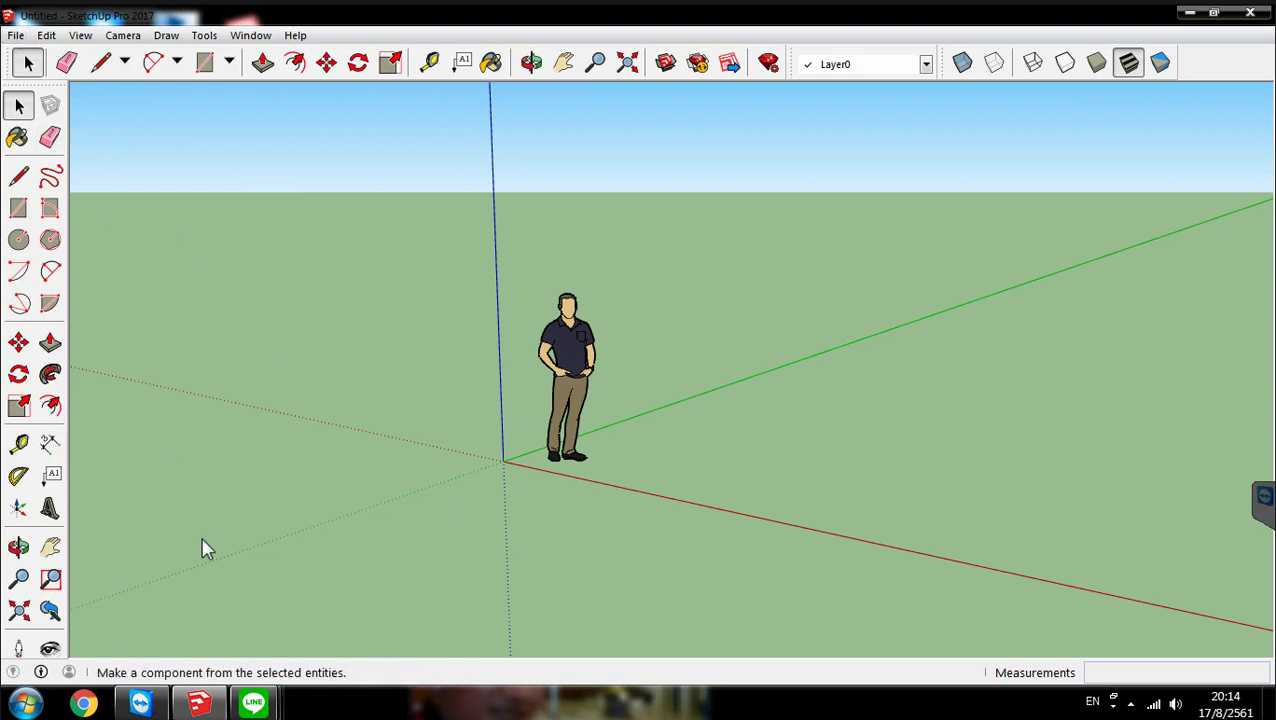
pyautogui.click(17, 38)
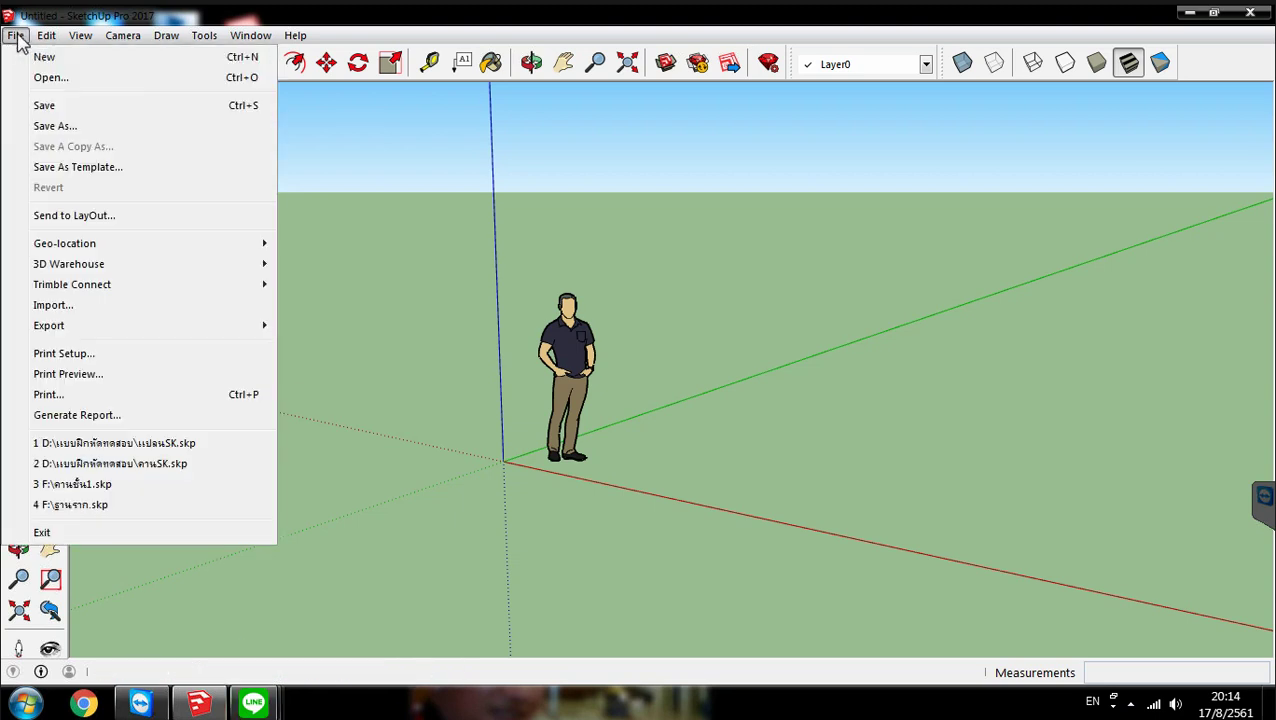
pyautogui.moveTo(86, 318)
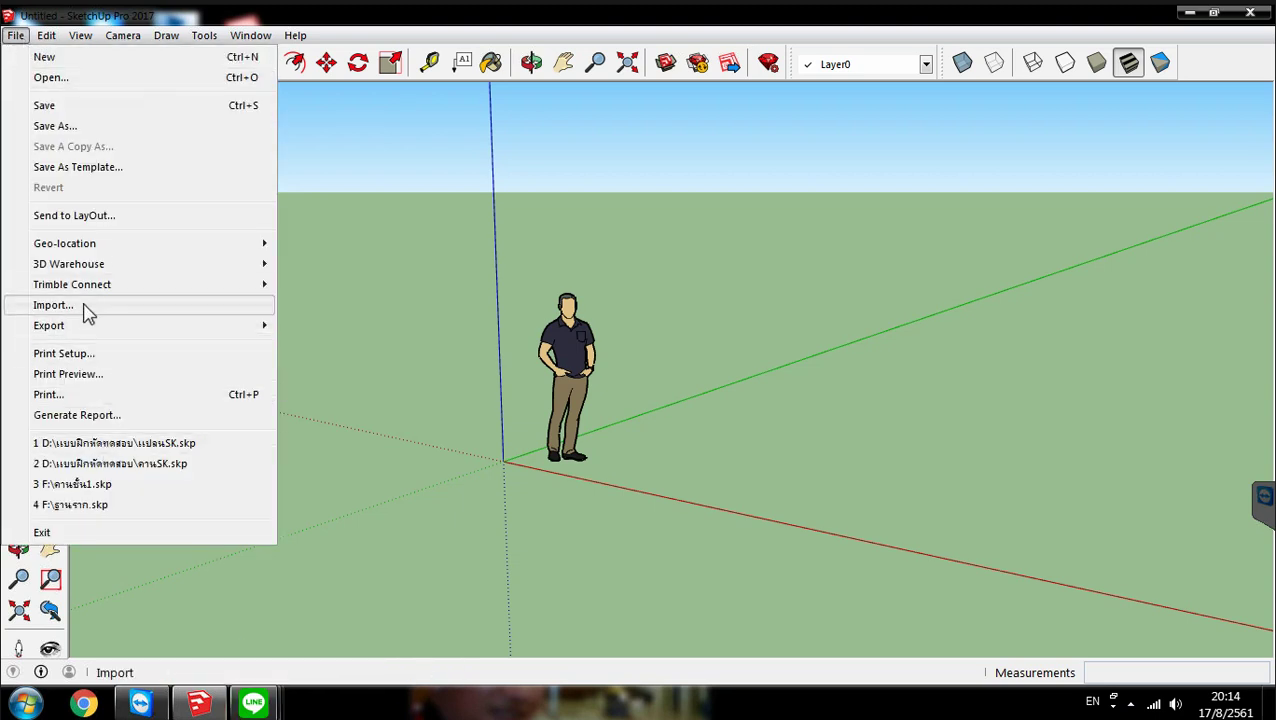
pyautogui.click(87, 314)
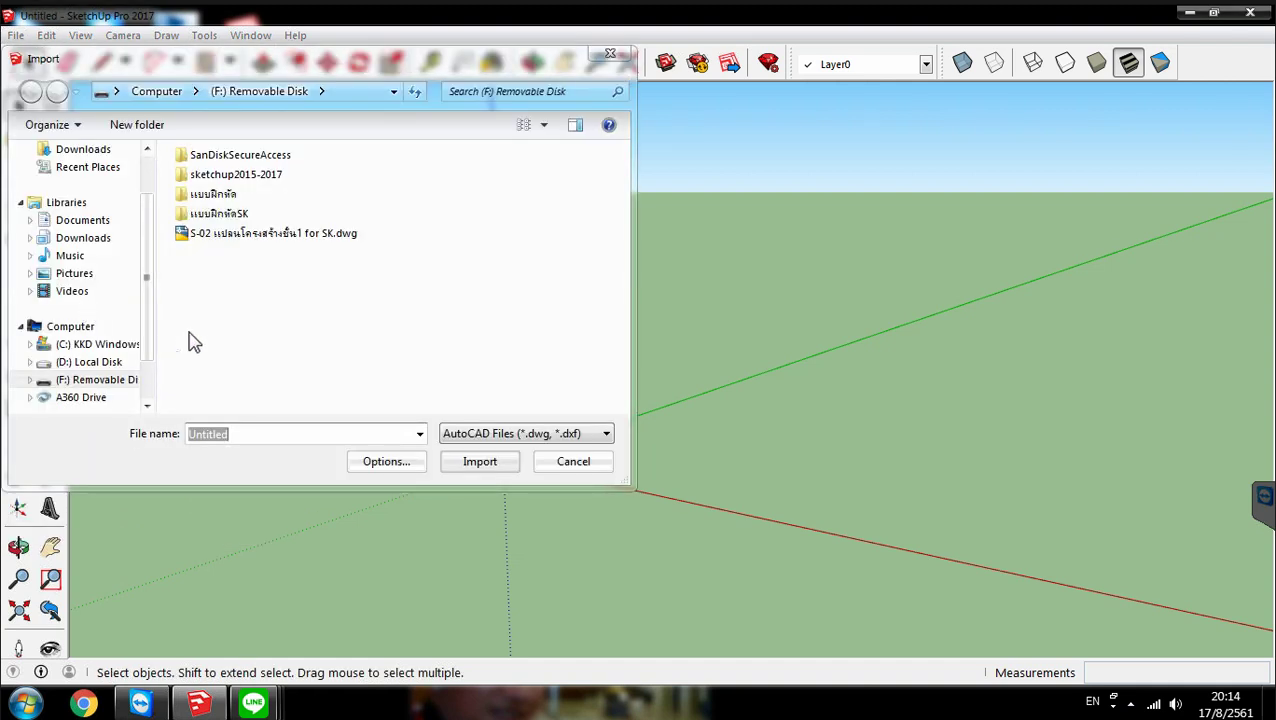
pyautogui.click(240, 235)
pyautogui.doubleClick(216, 197)
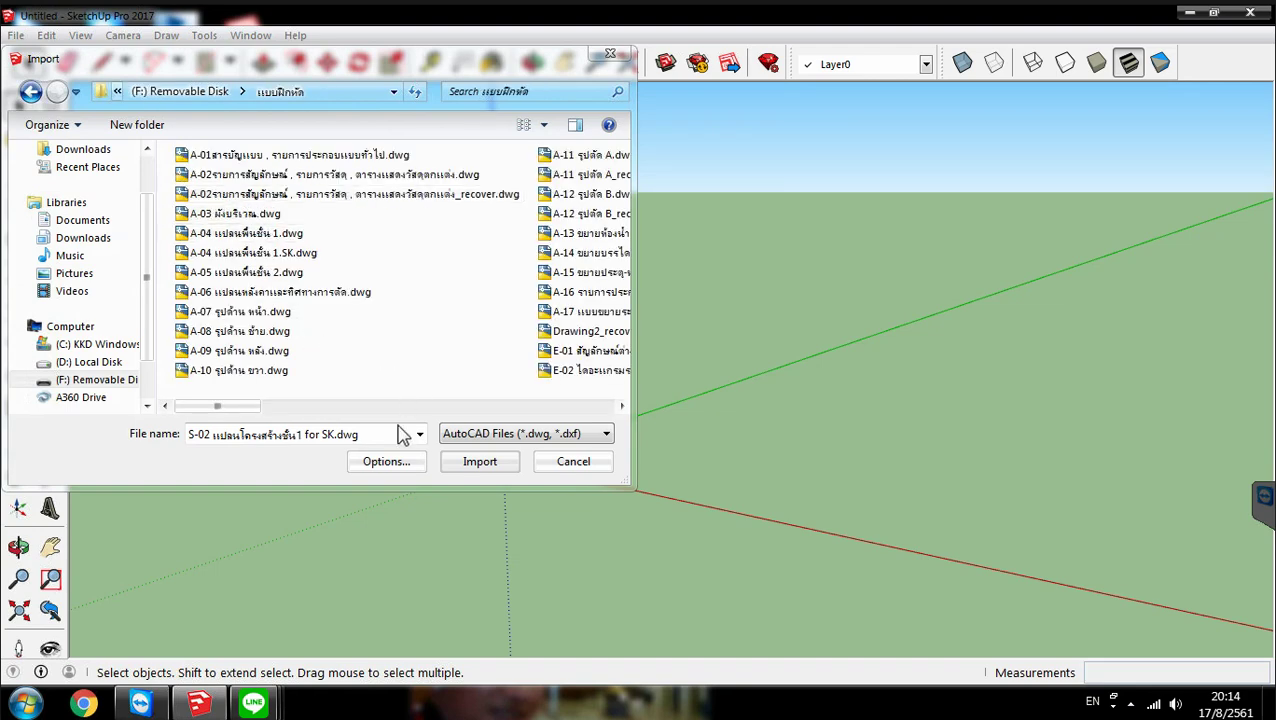
pyautogui.moveTo(336, 410); pyautogui.dragTo(446, 408)
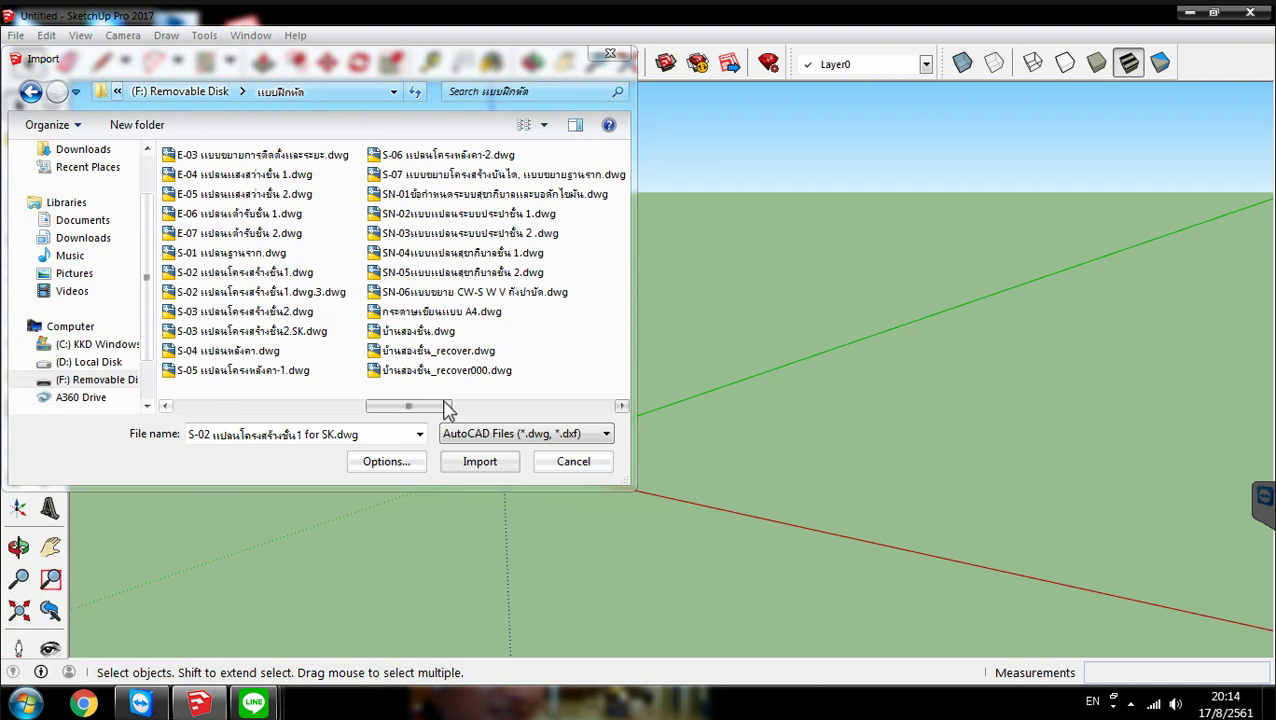
pyautogui.click(272, 335)
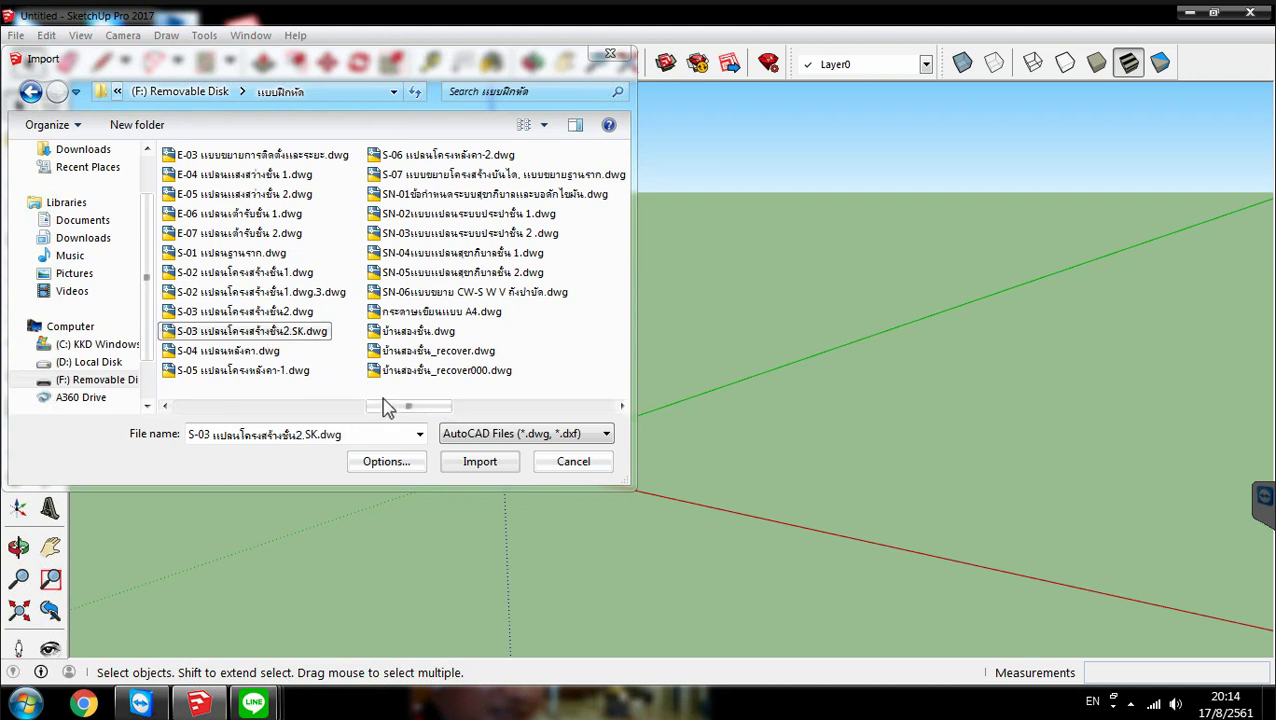
pyautogui.click(481, 462)
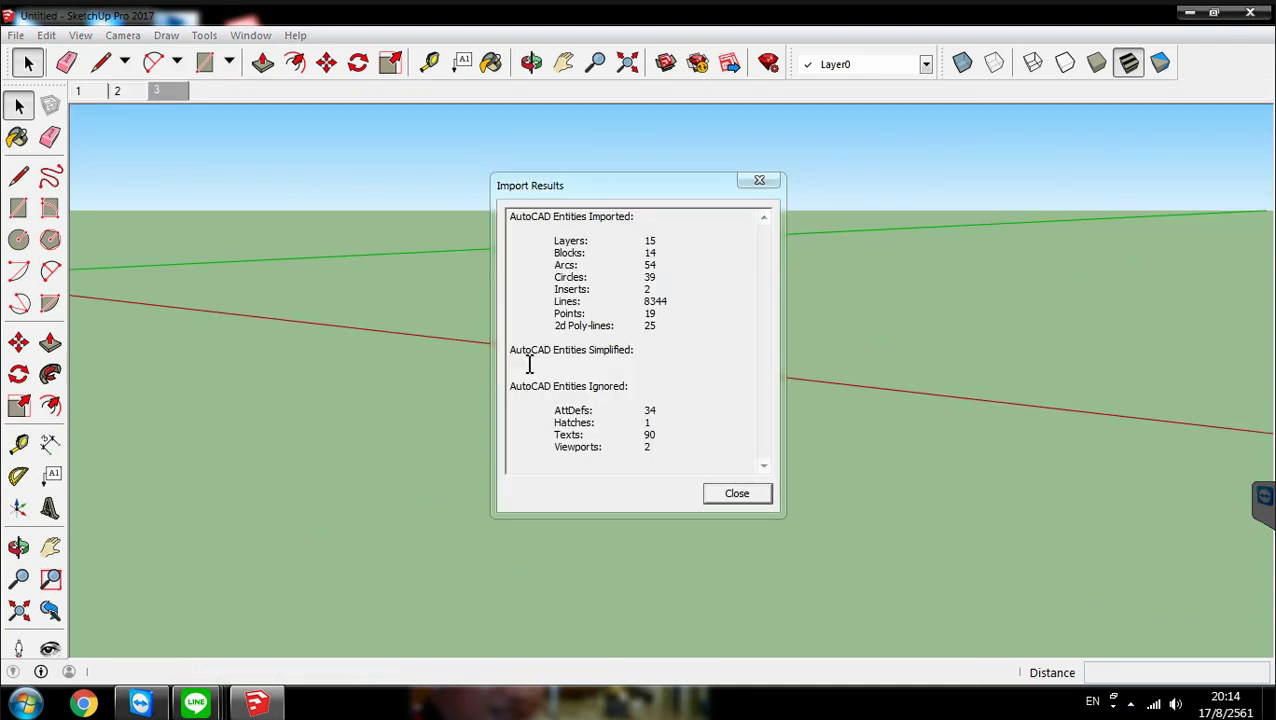
pyautogui.click(758, 182)
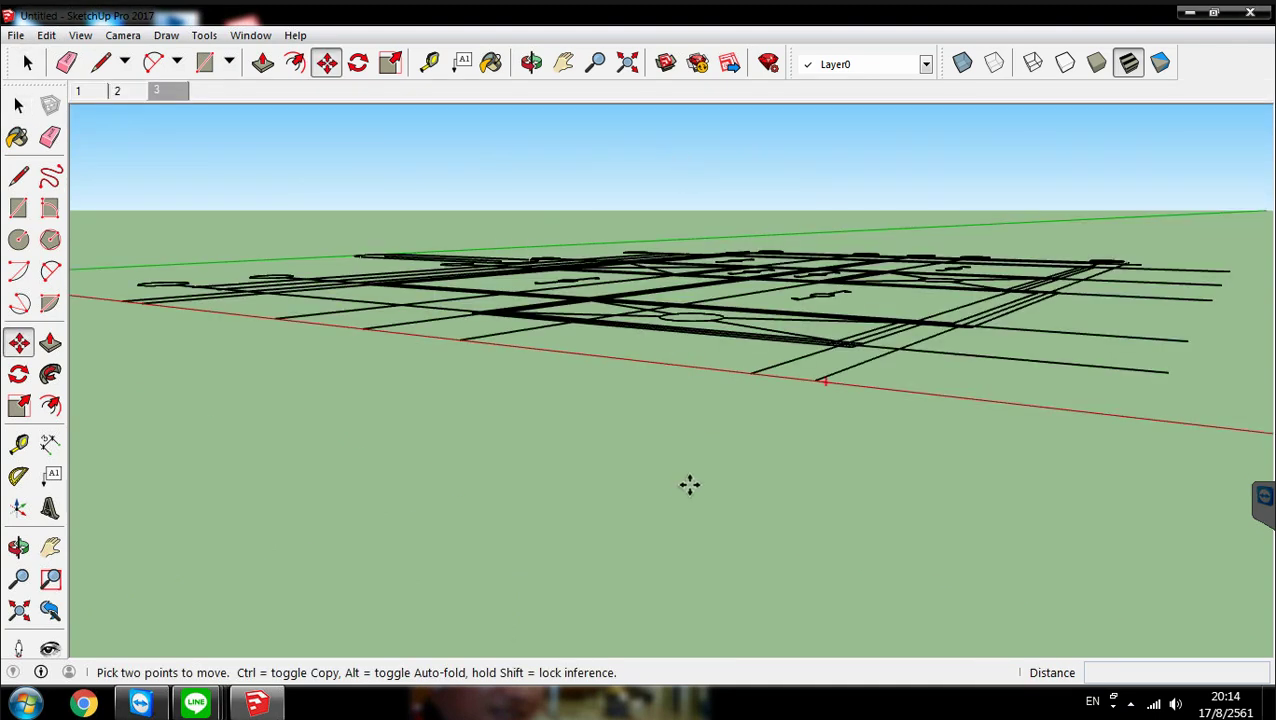
# Examine the imported second-floor structural plan's beam lines, columns and grid from above
pyautogui.scroll(5, 427, 498)
pyautogui.moveTo(427, 498)
pyautogui.mouseDown(button='middle')
pyautogui.moveTo(627, 475)
pyautogui.moveTo(579, 345)
pyautogui.mouseUp(button='middle')
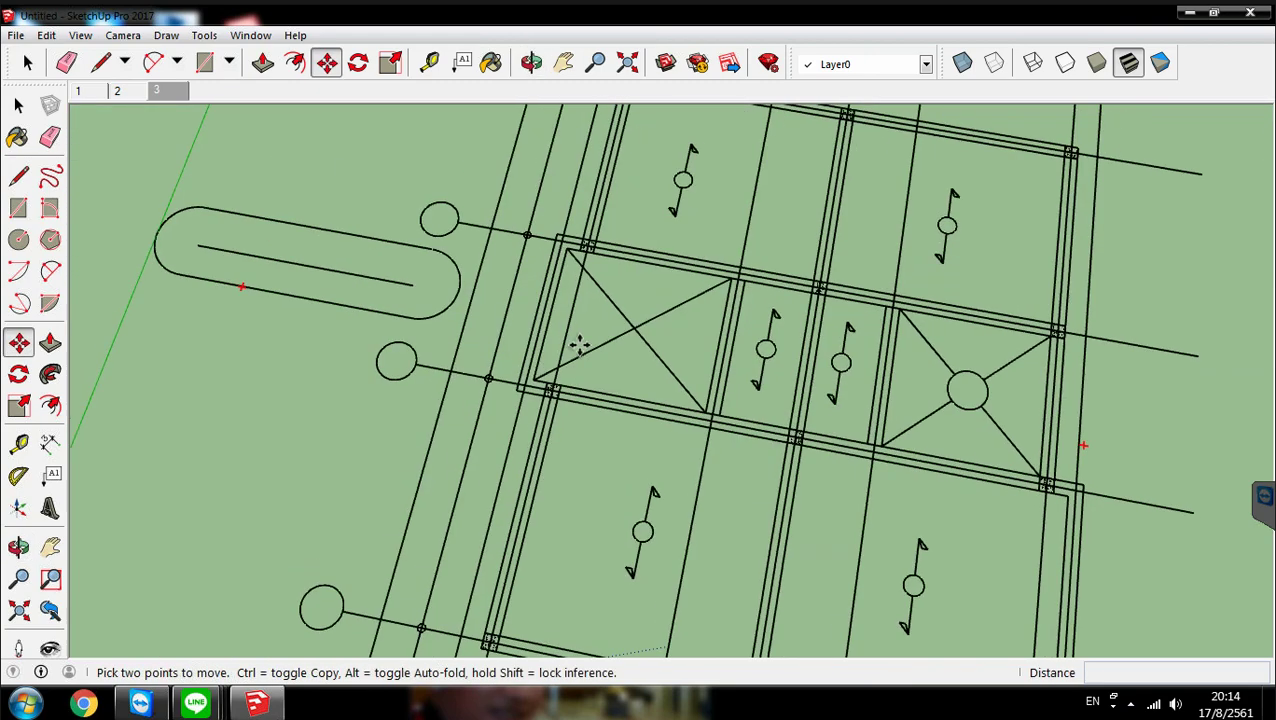
pyautogui.scroll(-6, 579, 345)
pyautogui.moveTo(618, 441)
pyautogui.mouseDown(button='middle')
pyautogui.moveTo(567, 446)
pyautogui.moveTo(789, 464)
pyautogui.mouseUp(button='middle')
pyautogui.scroll(2, 789, 464)
pyautogui.scroll(2, 703, 356)
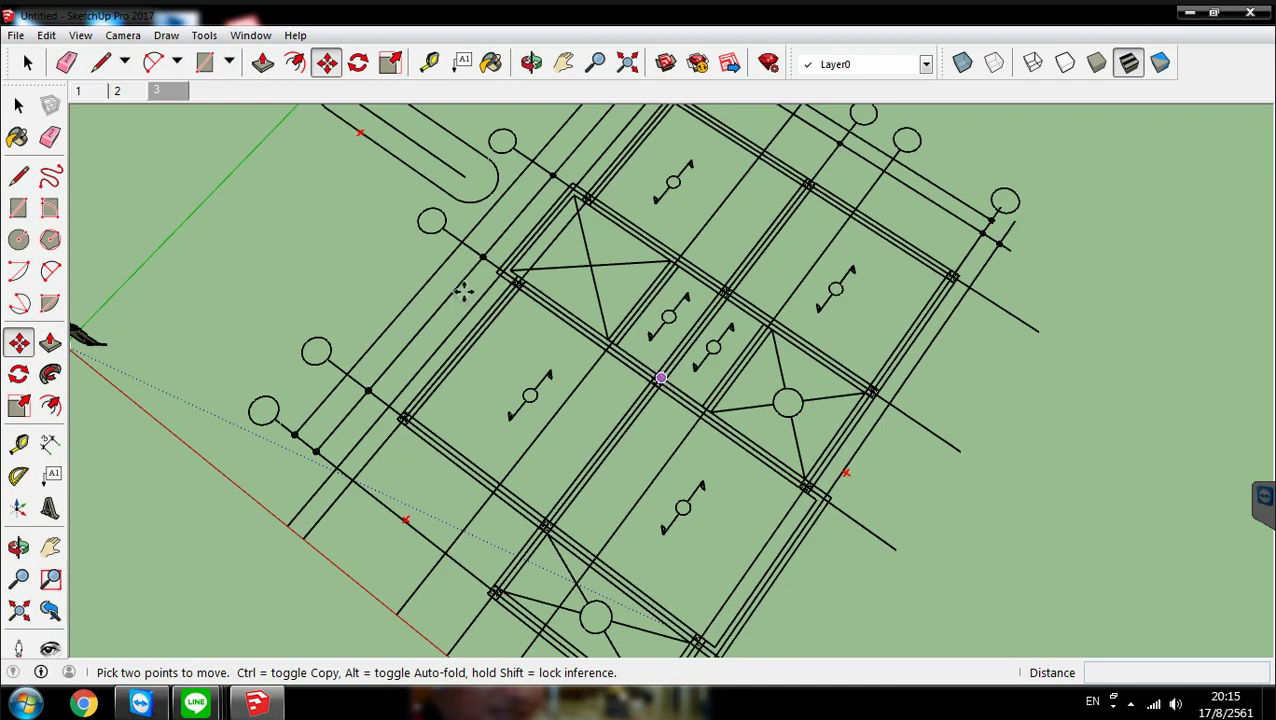
pyautogui.scroll(-2, 655, 420)
pyautogui.scroll(6, 769, 214)
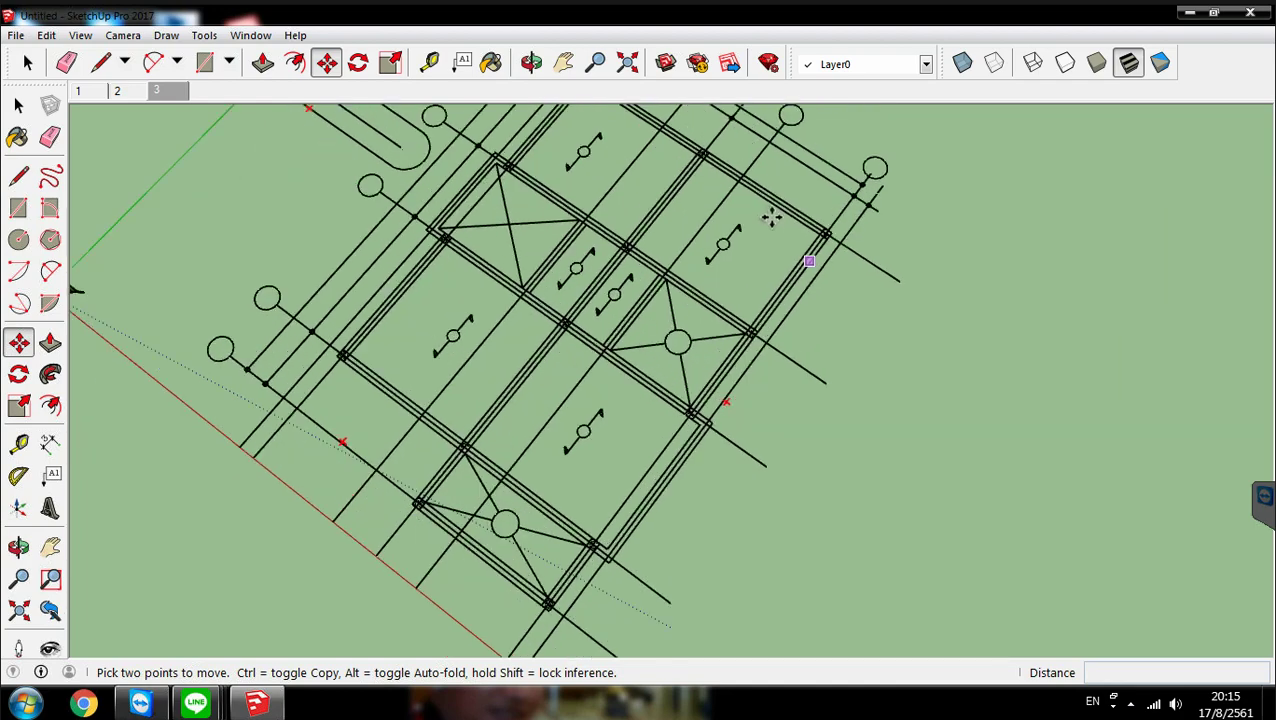
# Draw a rectangle about 0.20 by 2.81 m over the outer beam between the corner column and its neighbouring column
pyautogui.moveTo(624, 248); pyautogui.dragTo(940, 316, button='middle')
pyautogui.scroll(1, 931, 371)
pyautogui.scroll(5, 930, 396)
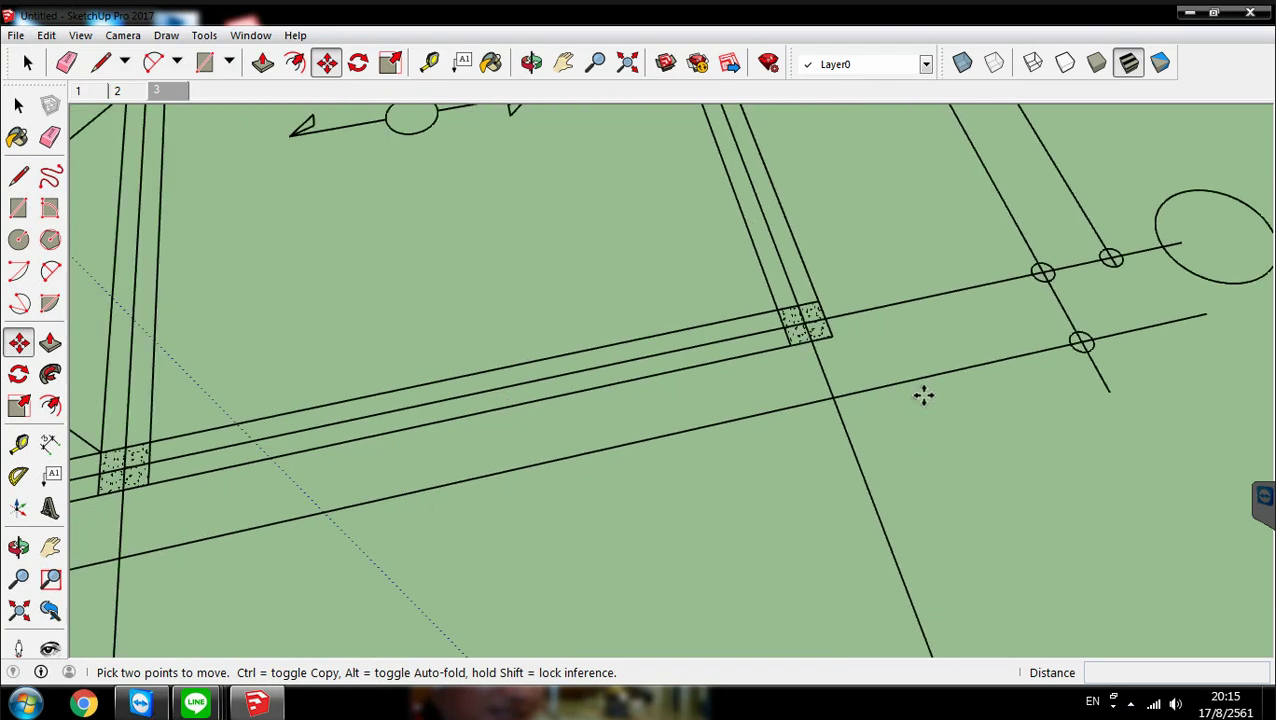
pyautogui.scroll(1, 866, 306)
pyautogui.scroll(1, 866, 306)
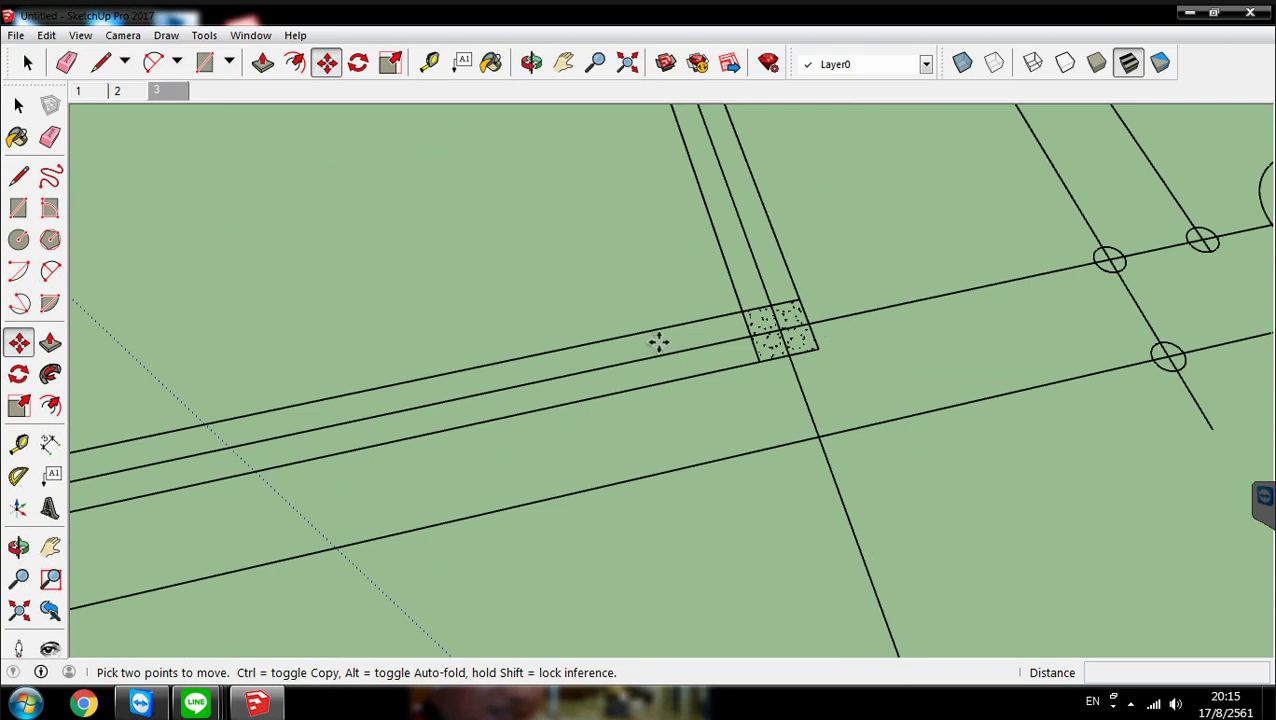
pyautogui.scroll(1, 681, 336)
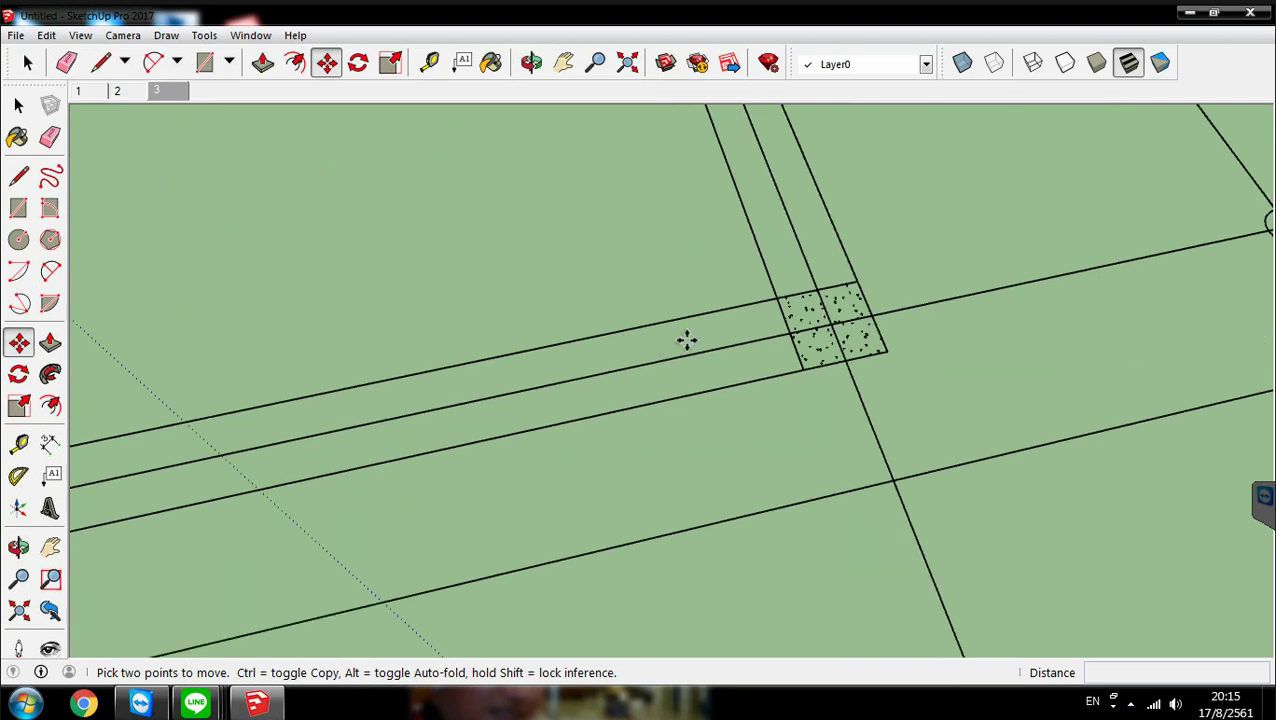
pyautogui.click(205, 65)
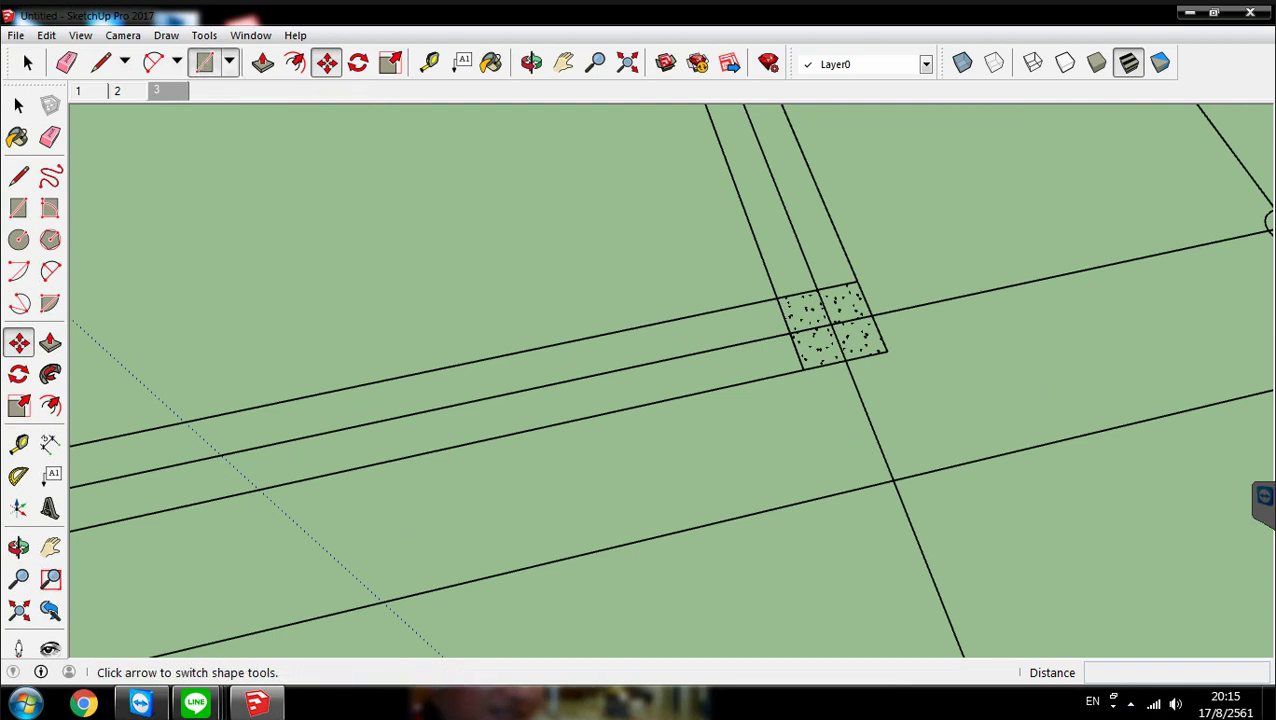
pyautogui.click(779, 297)
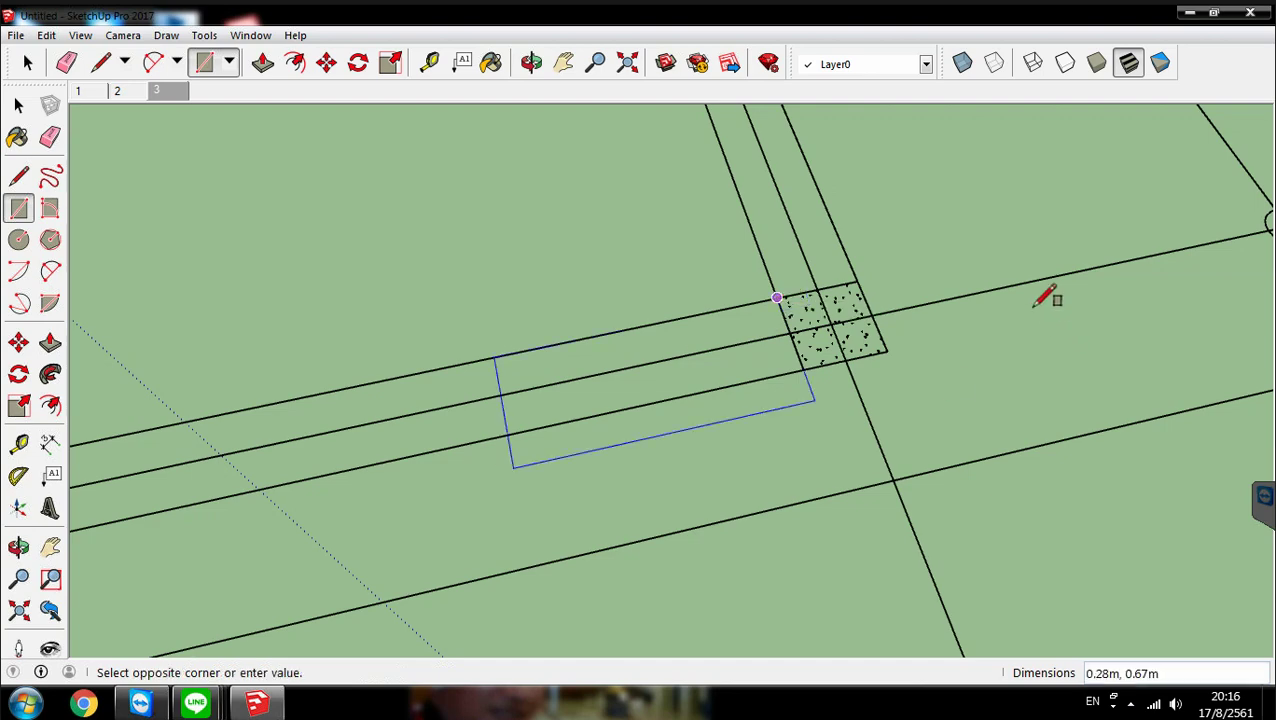
pyautogui.scroll(-3, 1034, 251)
pyautogui.scroll(-2, 1014, 257)
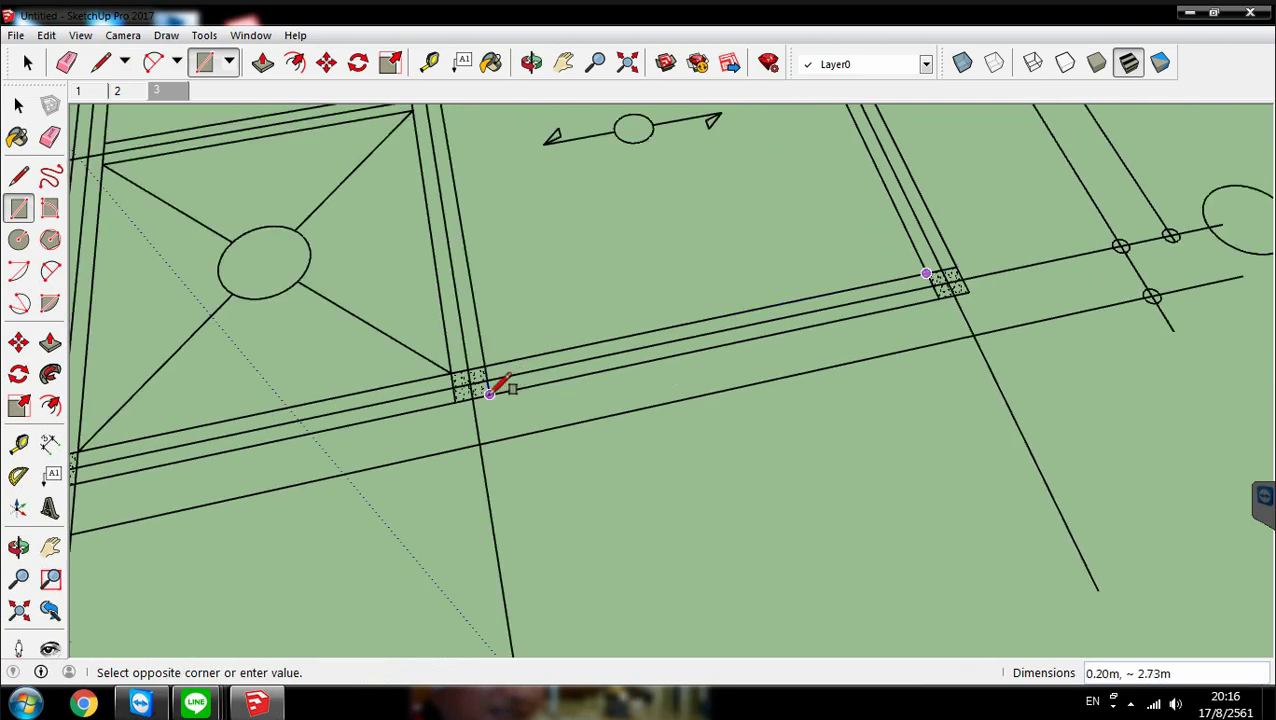
pyautogui.click(491, 392)
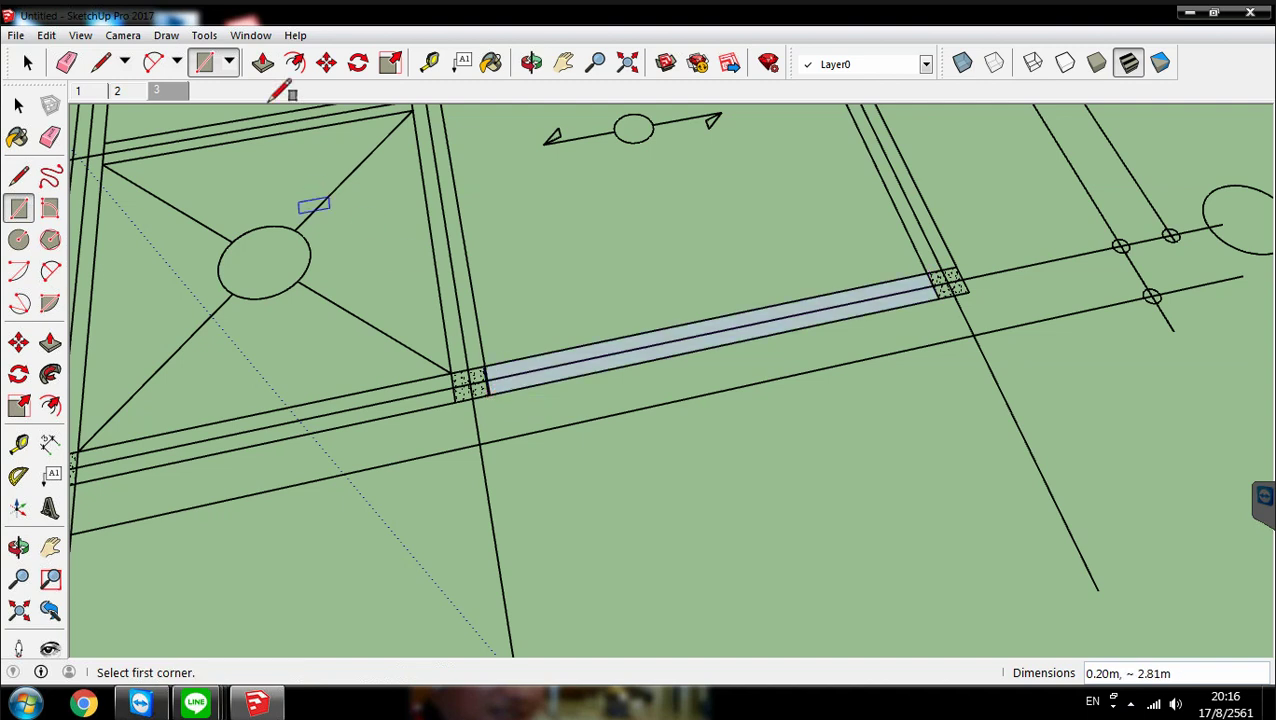
# Push/Pull the beam rectangle upward by 0.40 m
pyautogui.click(265, 64)
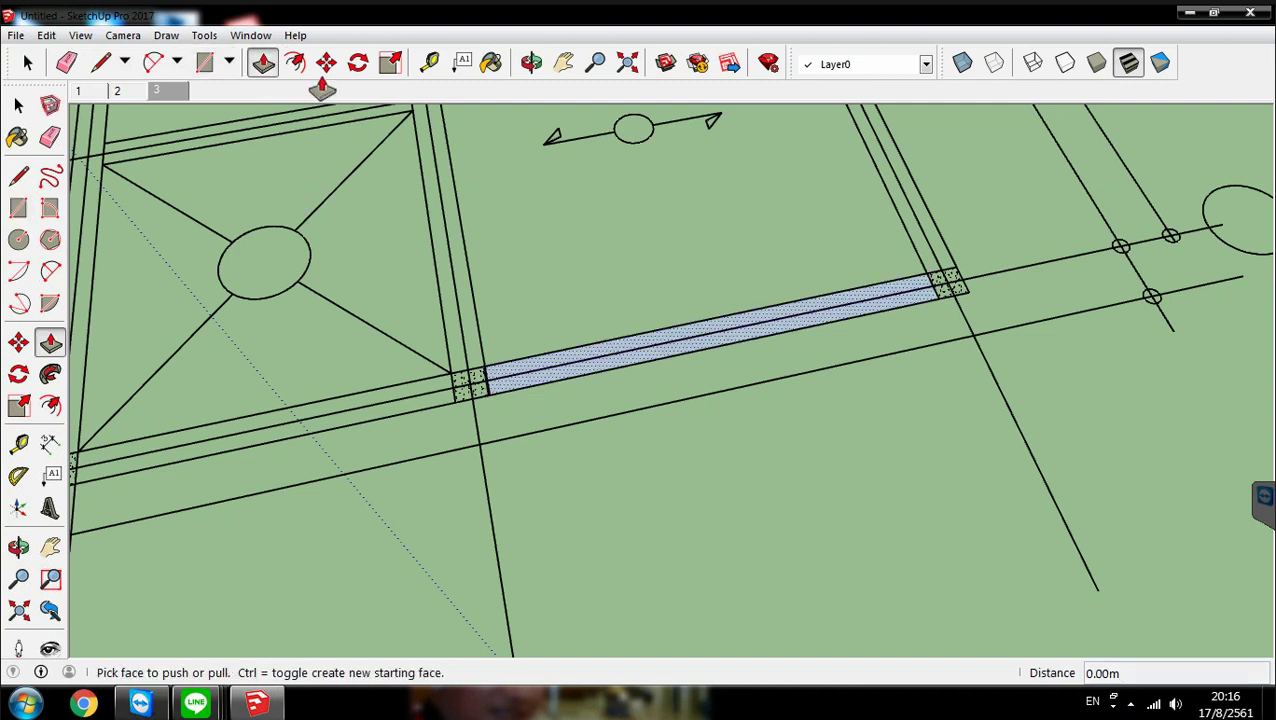
pyautogui.scroll(1, 745, 315)
pyautogui.scroll(1, 728, 330)
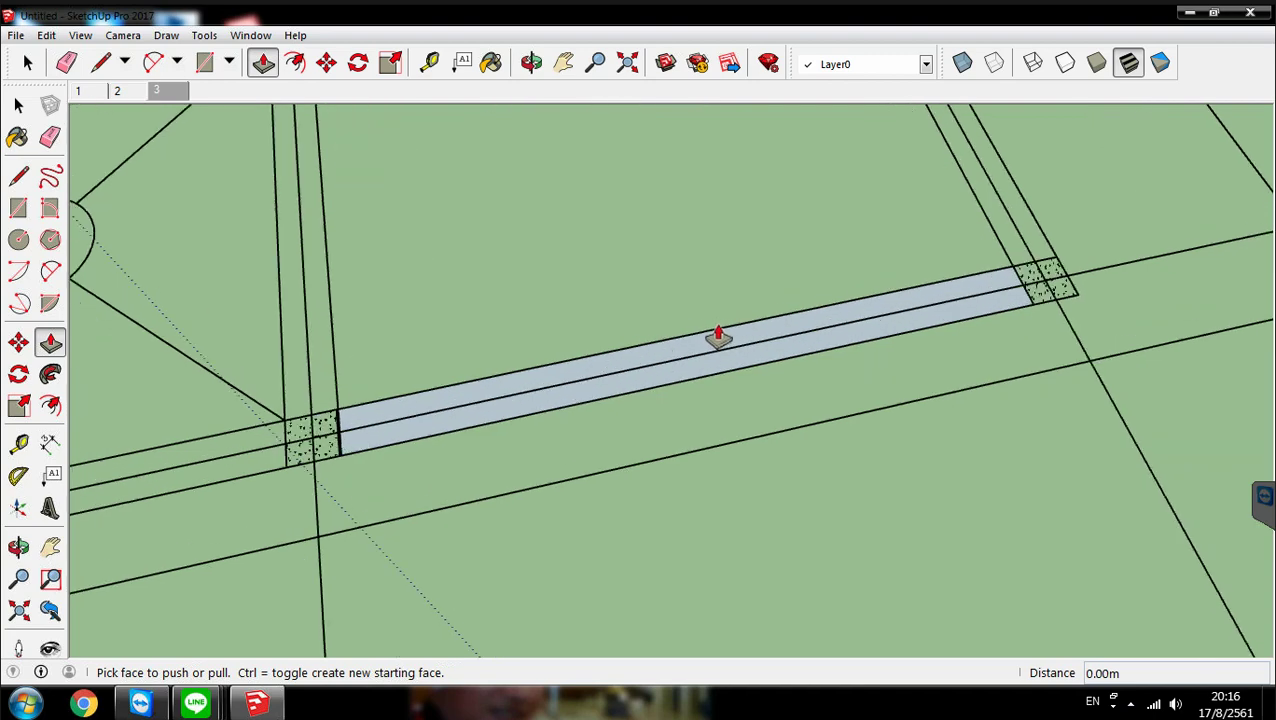
pyautogui.click(711, 347)
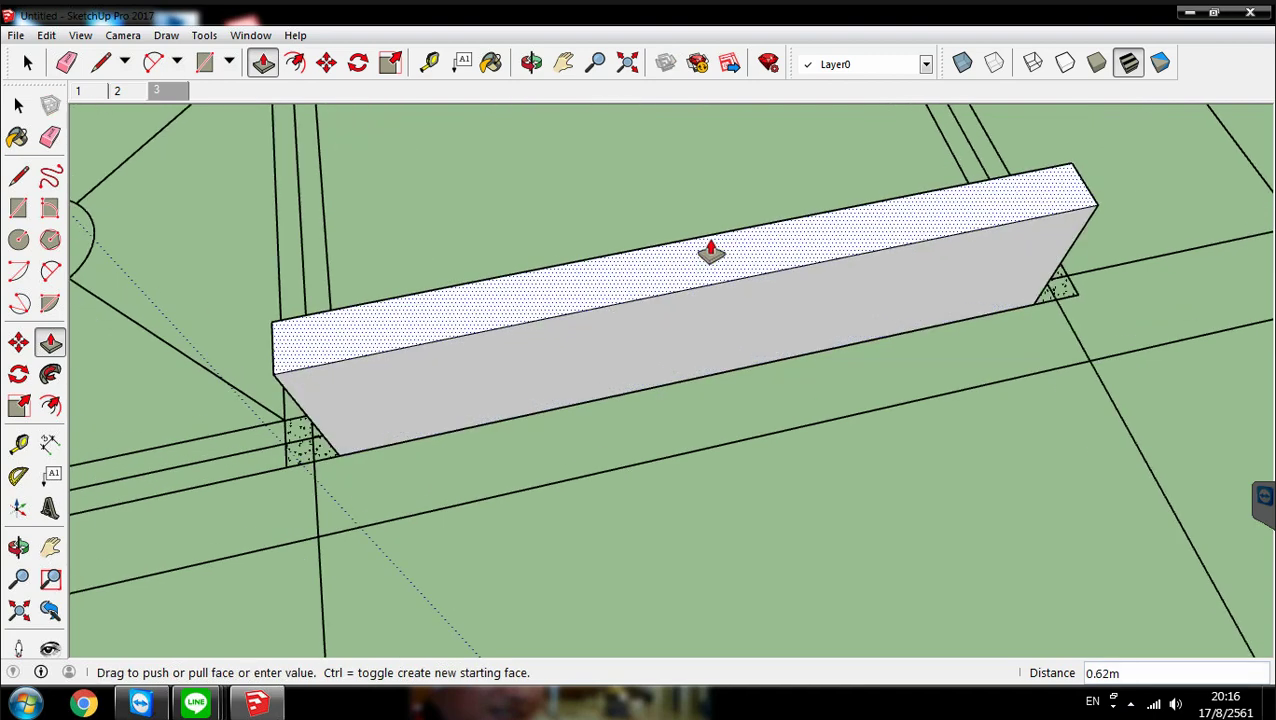
pyautogui.write('.')
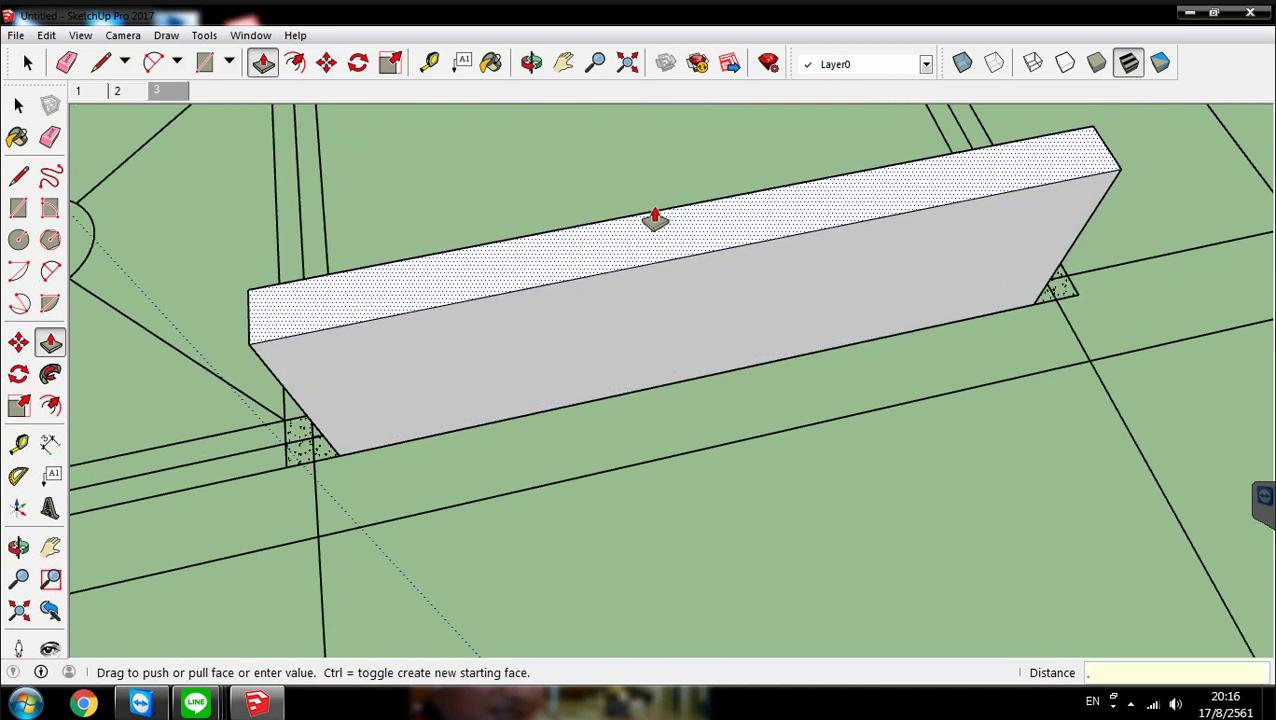
pyautogui.write('4')
pyautogui.press('Return')
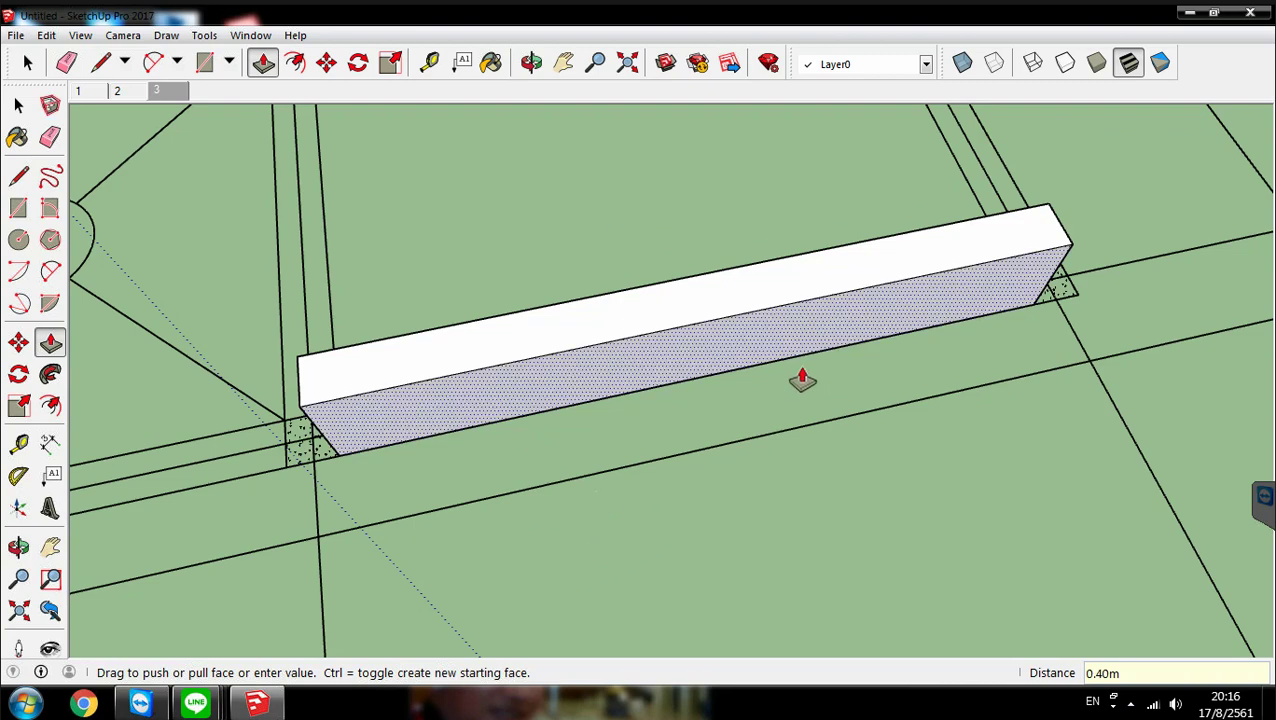
# Inspect the extruded beam from several sides and view it in relation to the whole second-floor plan
pyautogui.moveTo(552, 441); pyautogui.dragTo(507, 458, button='middle')
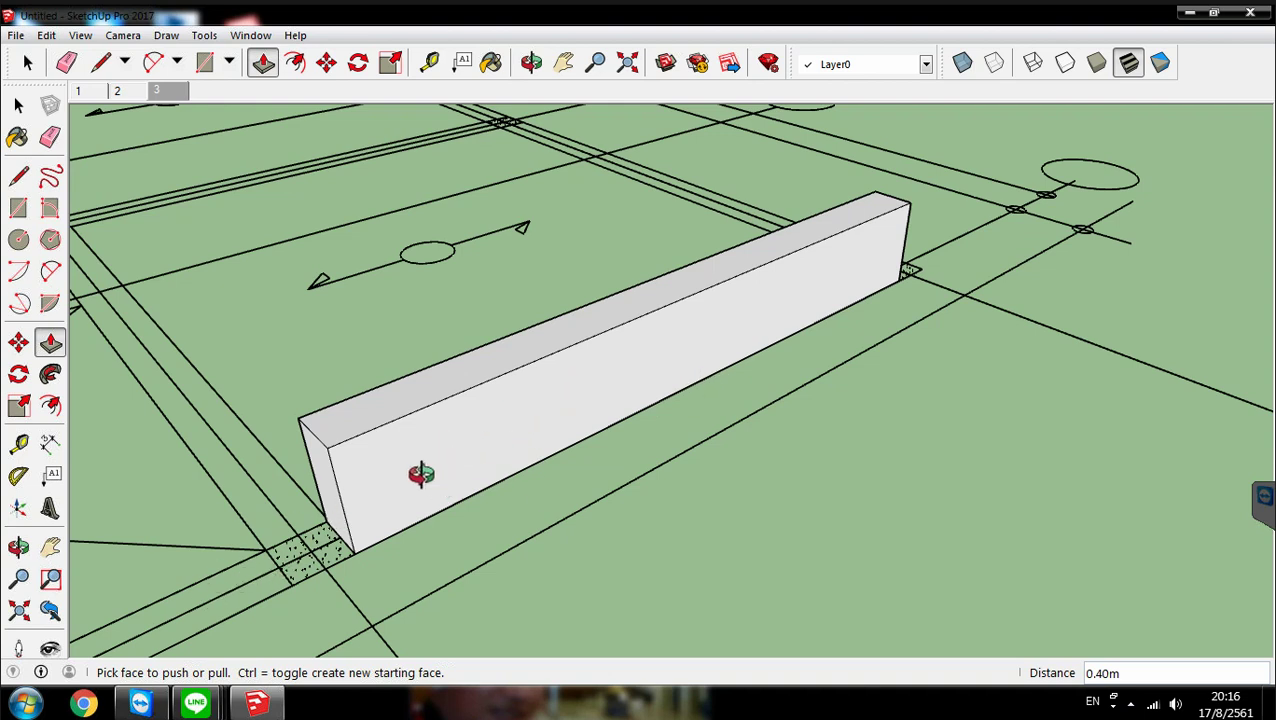
pyautogui.moveTo(421, 474); pyautogui.dragTo(422, 487, button='middle')
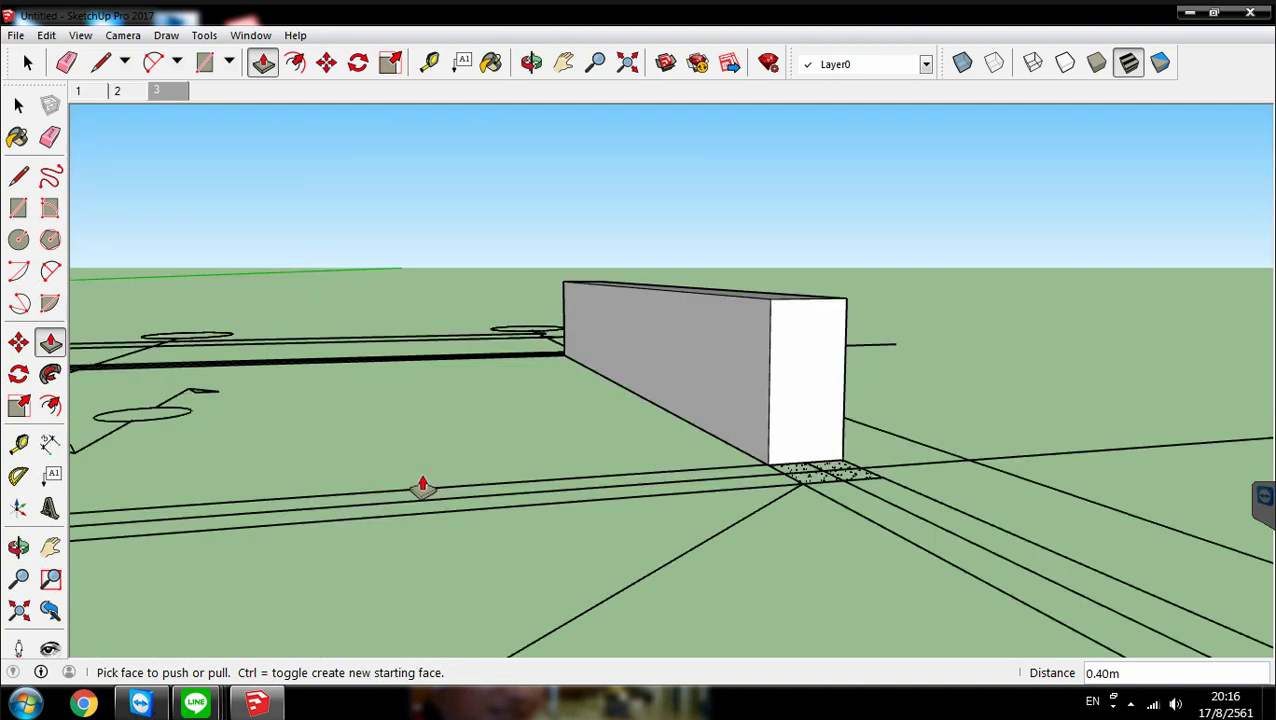
pyautogui.press('o')
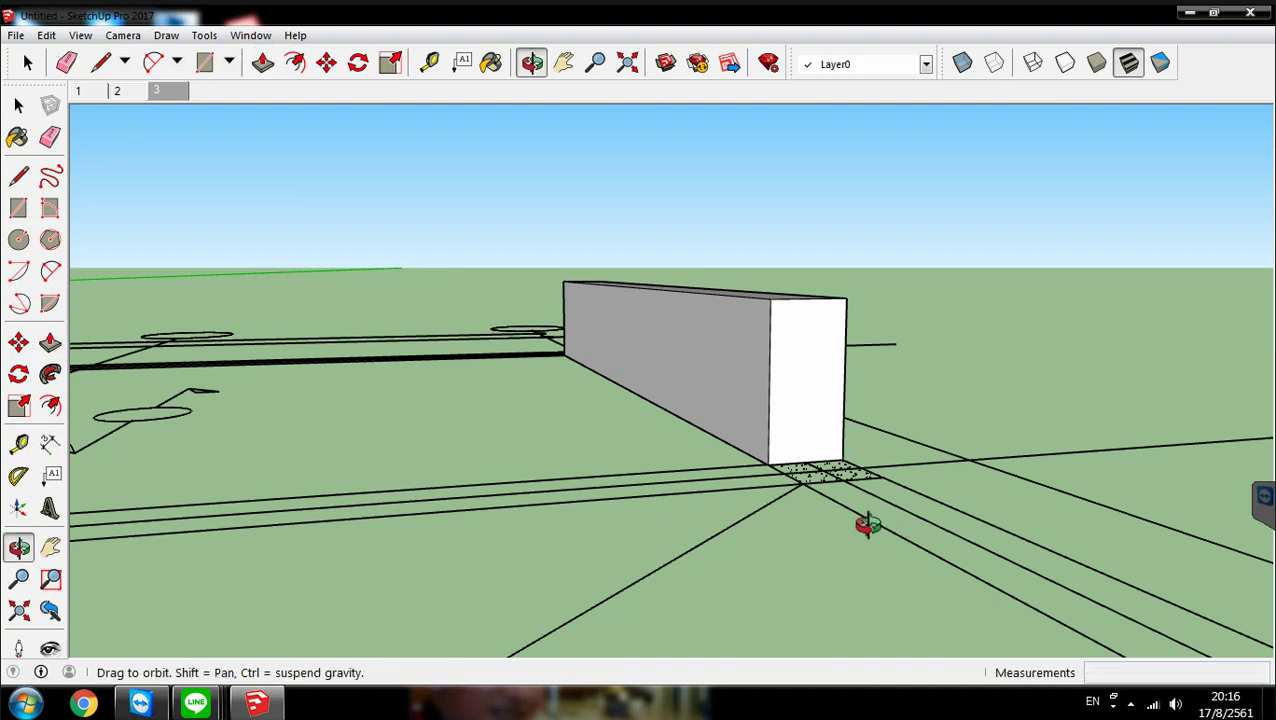
pyautogui.moveTo(587, 586); pyautogui.dragTo(441, 598)
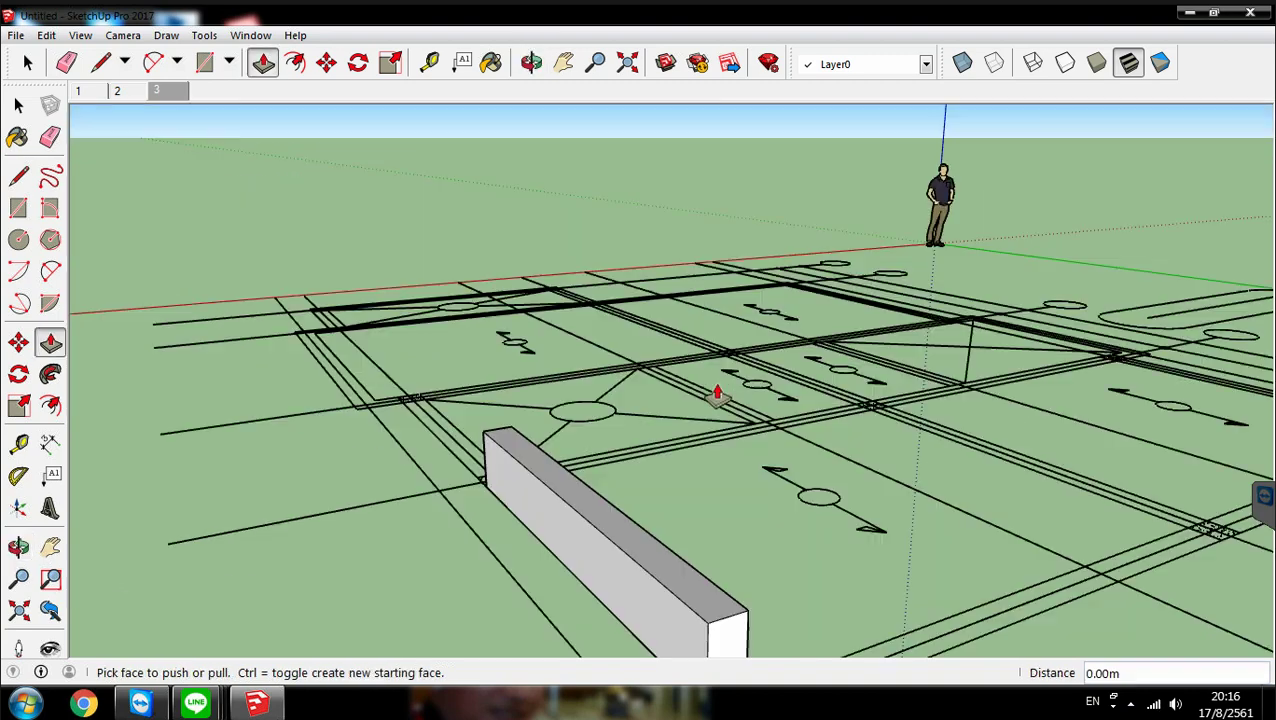
pyautogui.scroll(-1, 717, 393)
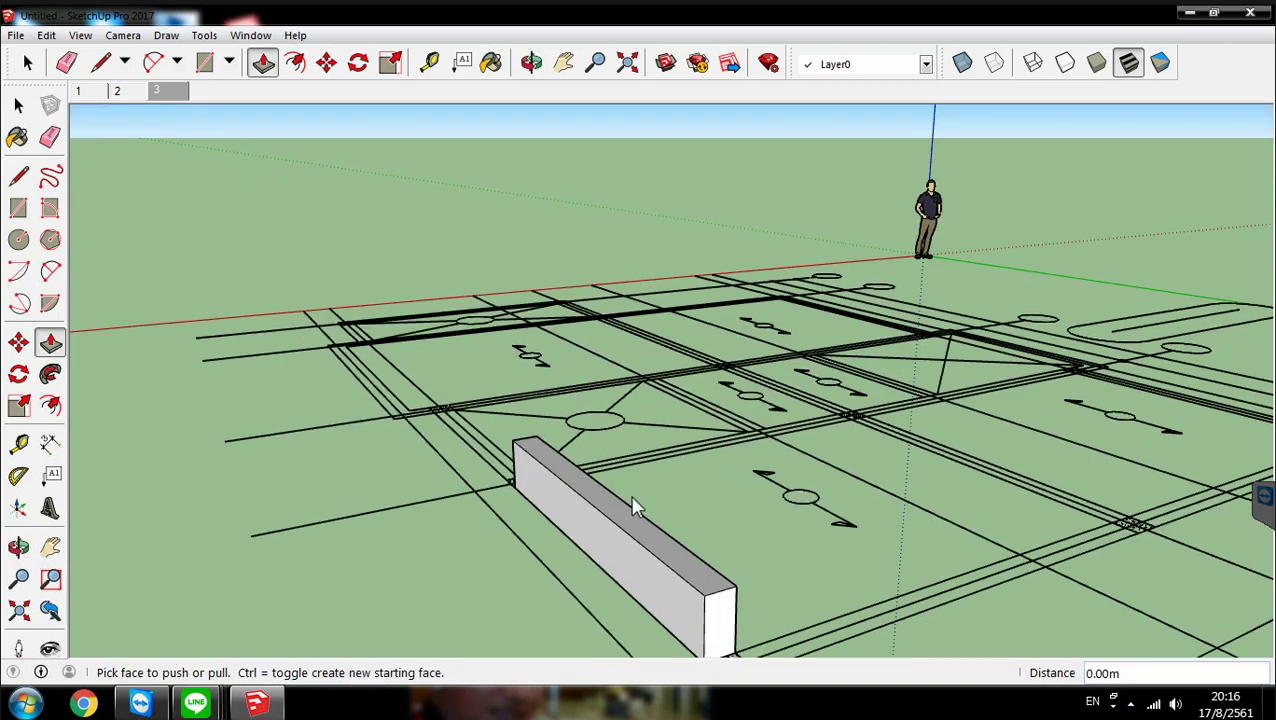
pyautogui.press('space')
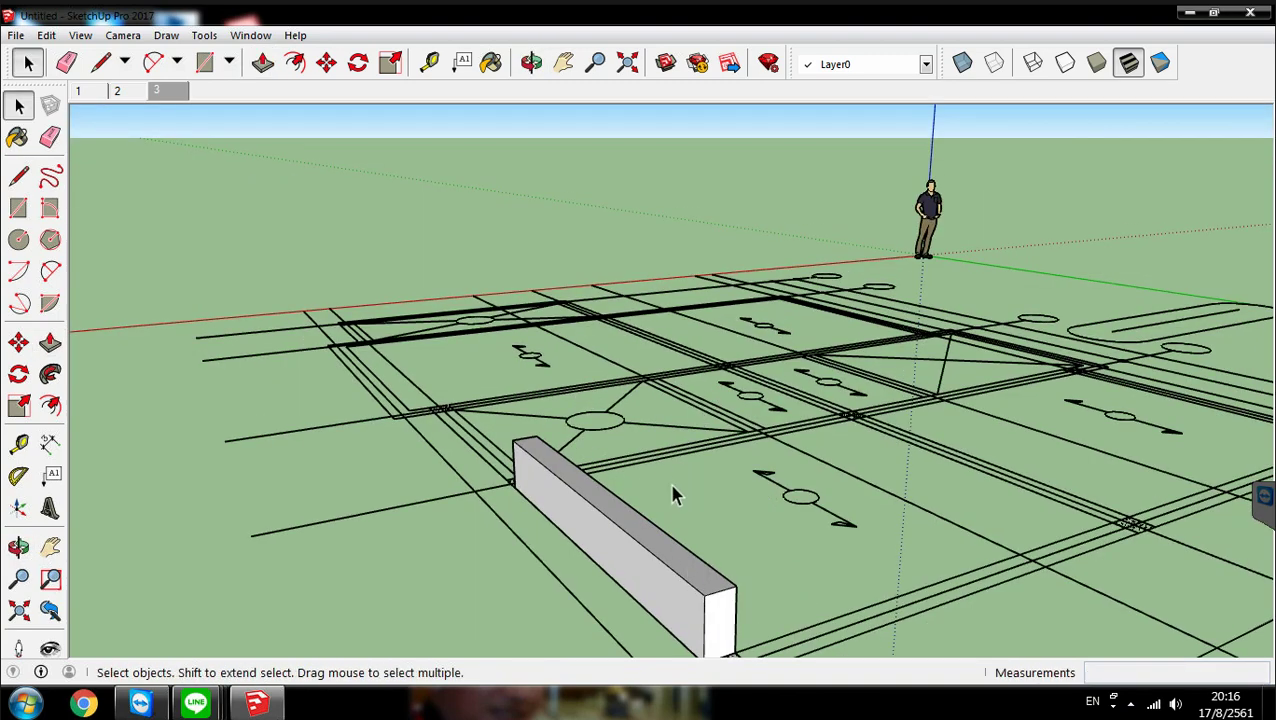
pyautogui.scroll(-3, 689, 465)
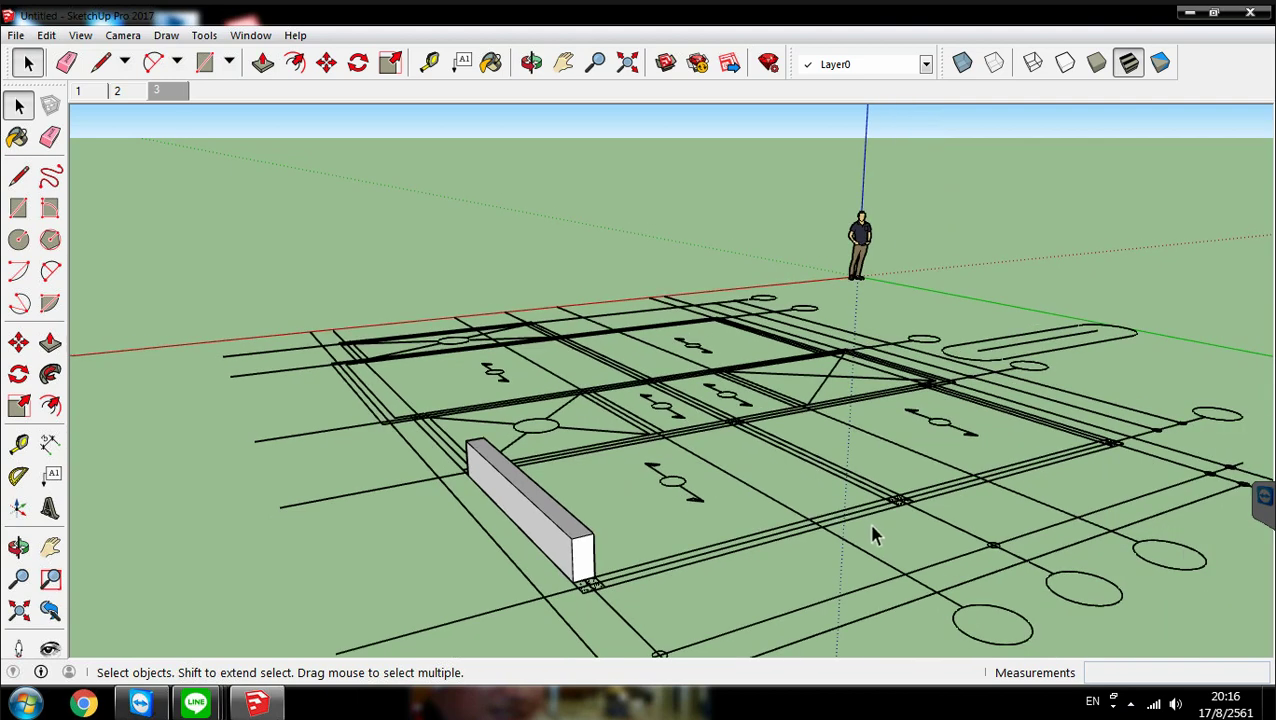
pyautogui.moveTo(872, 528); pyautogui.dragTo(834, 500, button='middle')
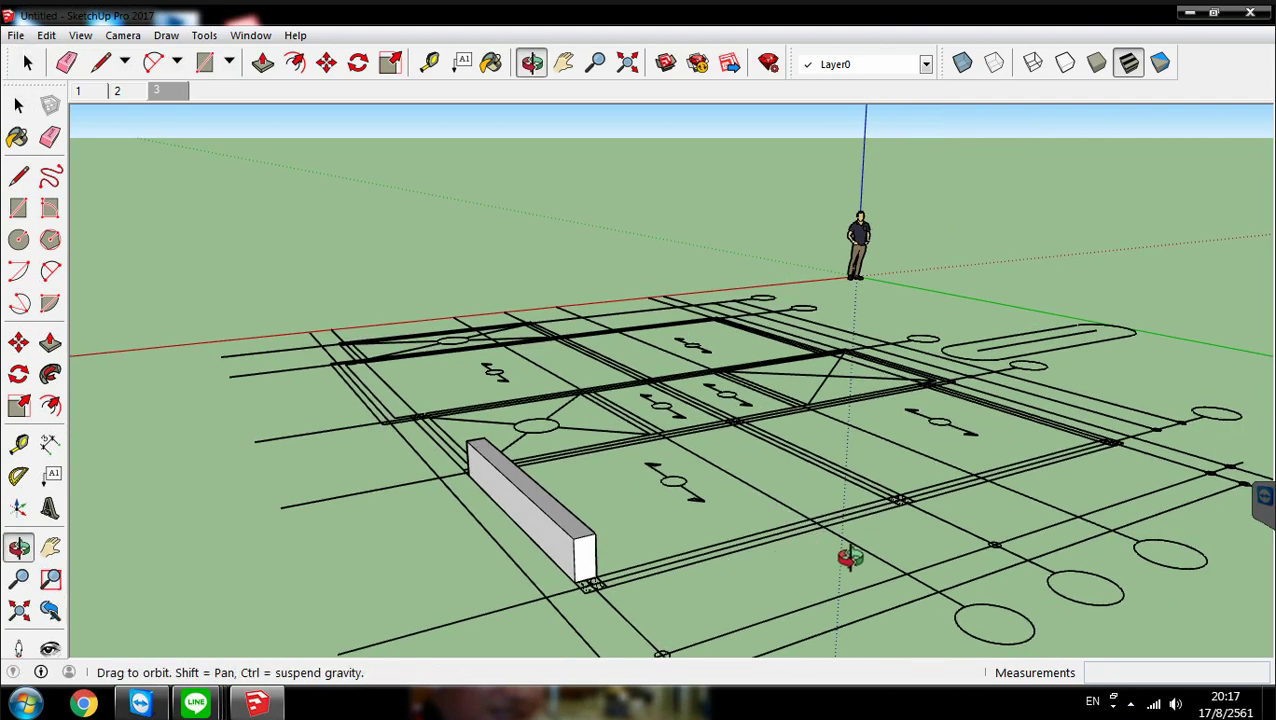
pyautogui.moveTo(843, 558); pyautogui.dragTo(803, 447, button='middle')
pyautogui.scroll(-3, 849, 493)
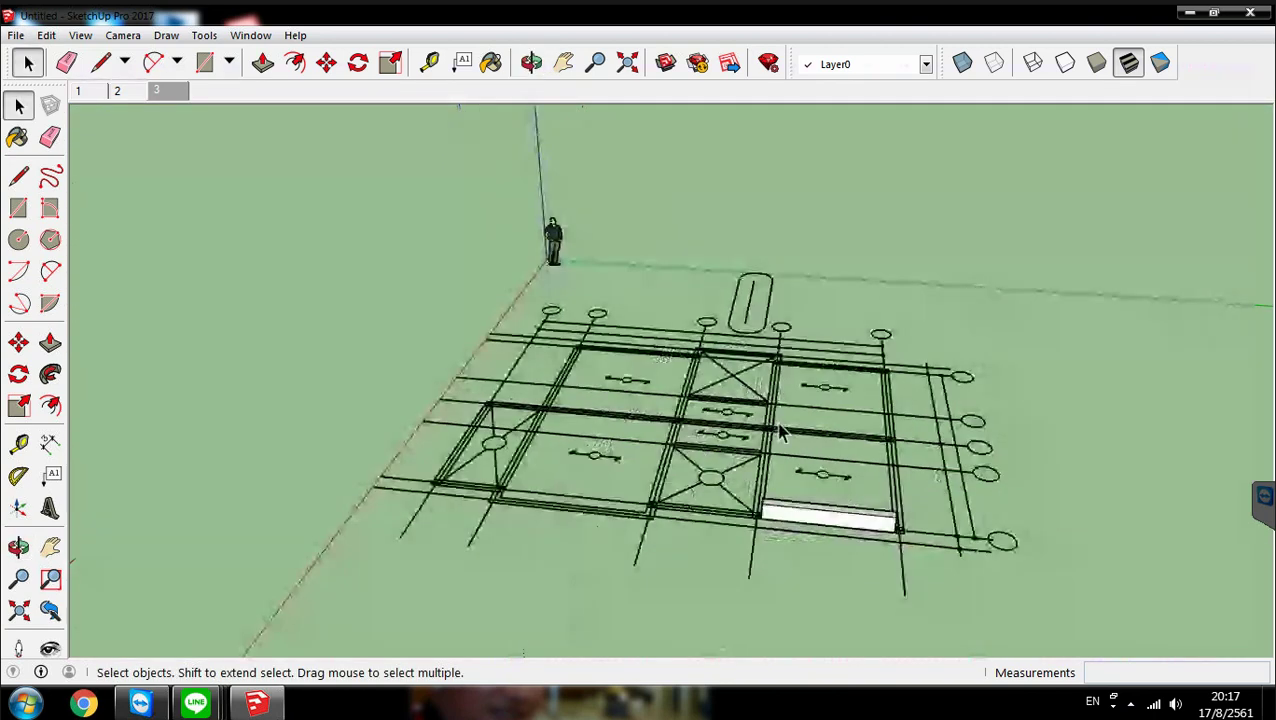
# Show the Default Tray and open its layer list down to the last entries
pyautogui.click(252, 36)
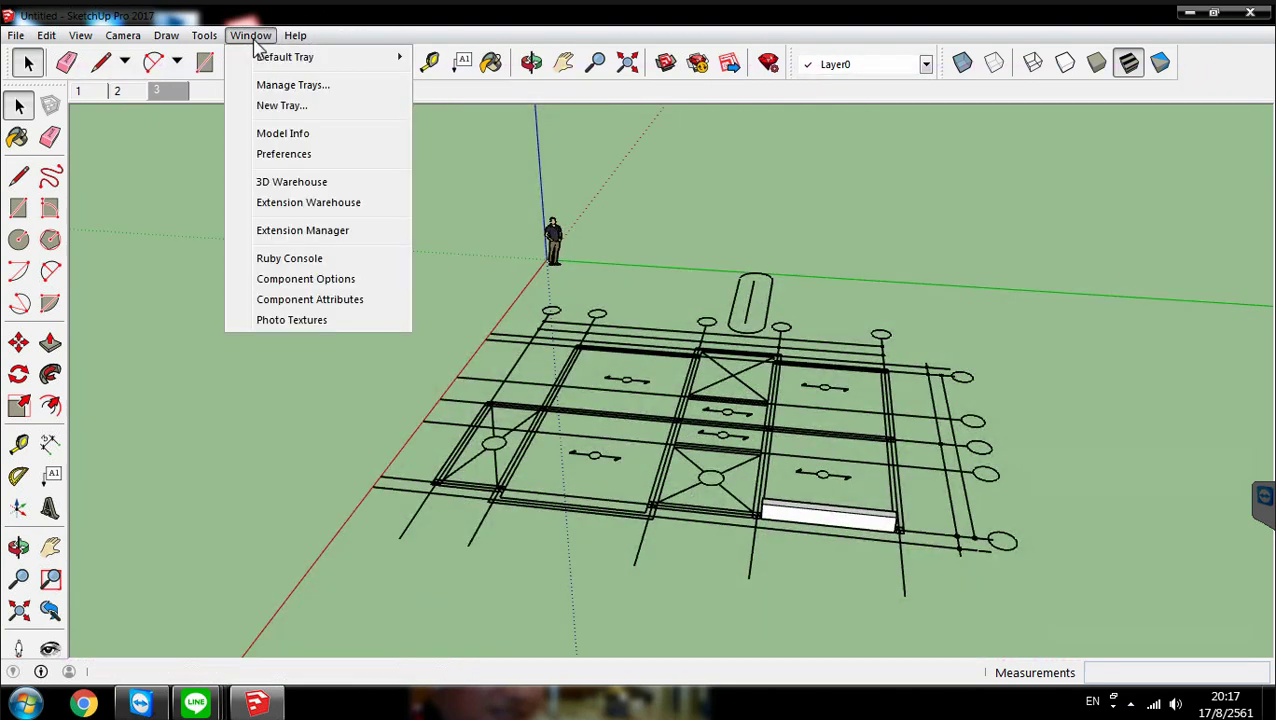
pyautogui.moveTo(270, 60)
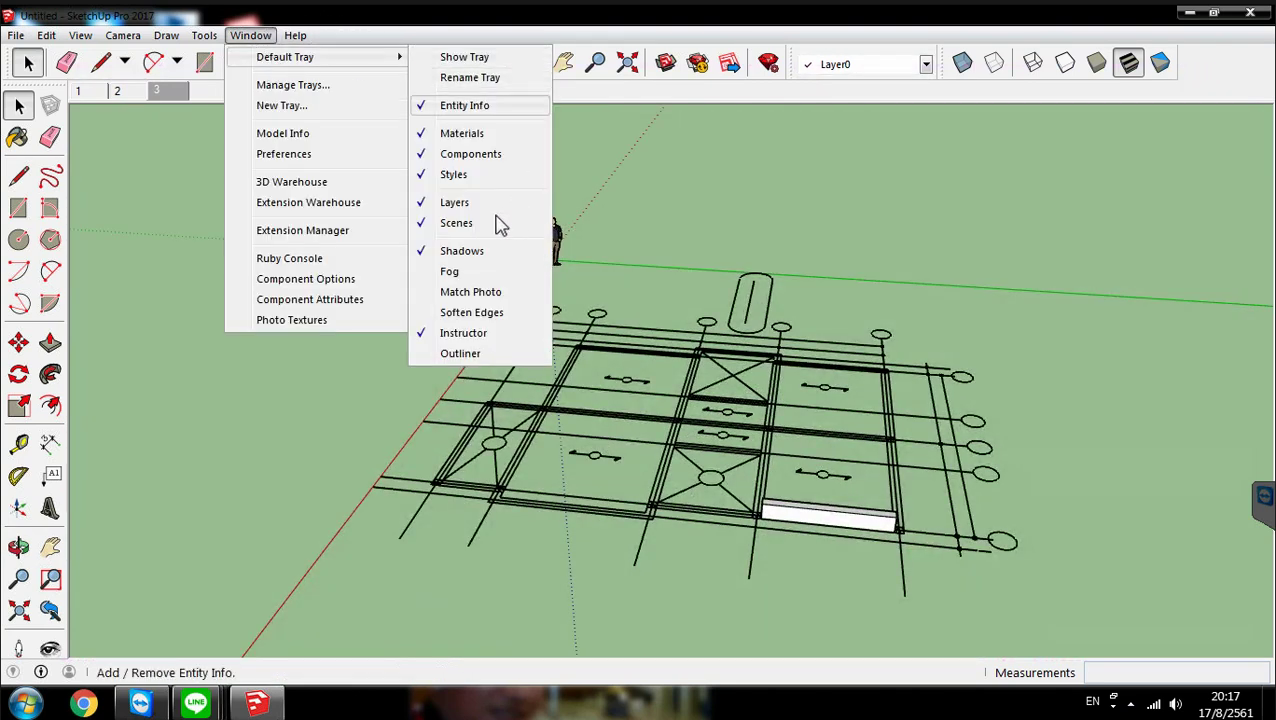
pyautogui.click(476, 60)
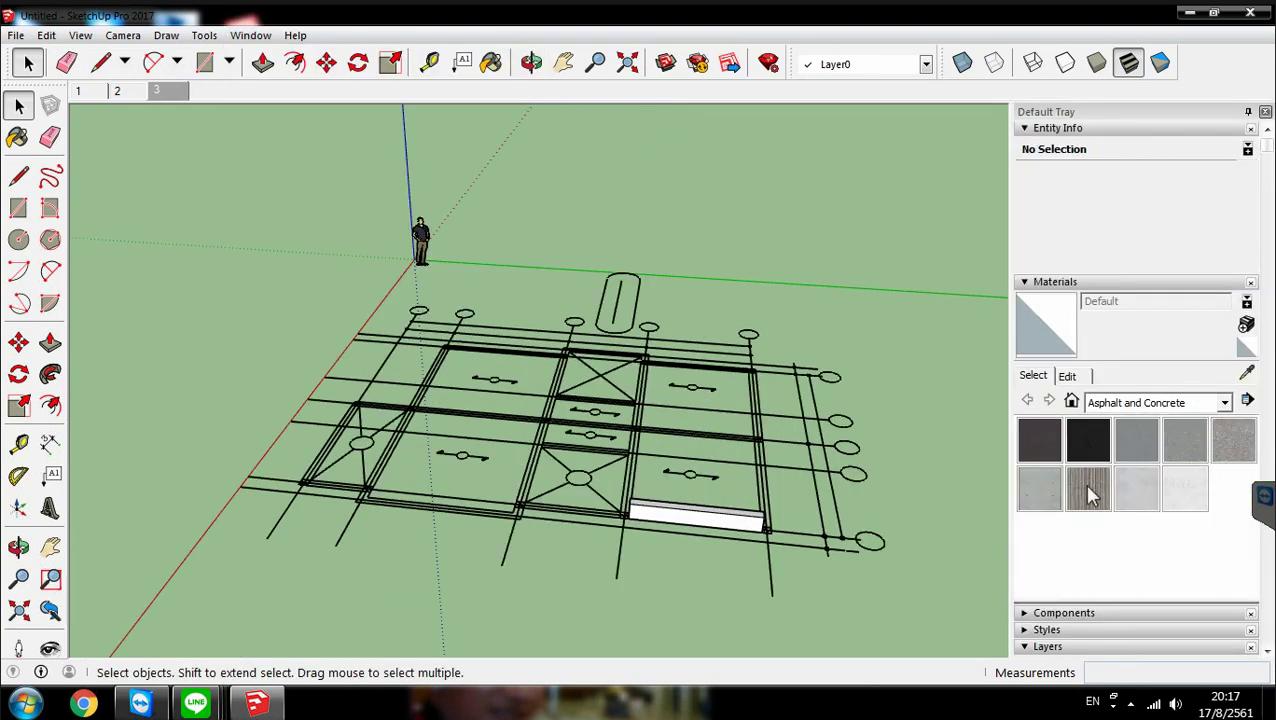
pyautogui.scroll(-3, 1061, 293)
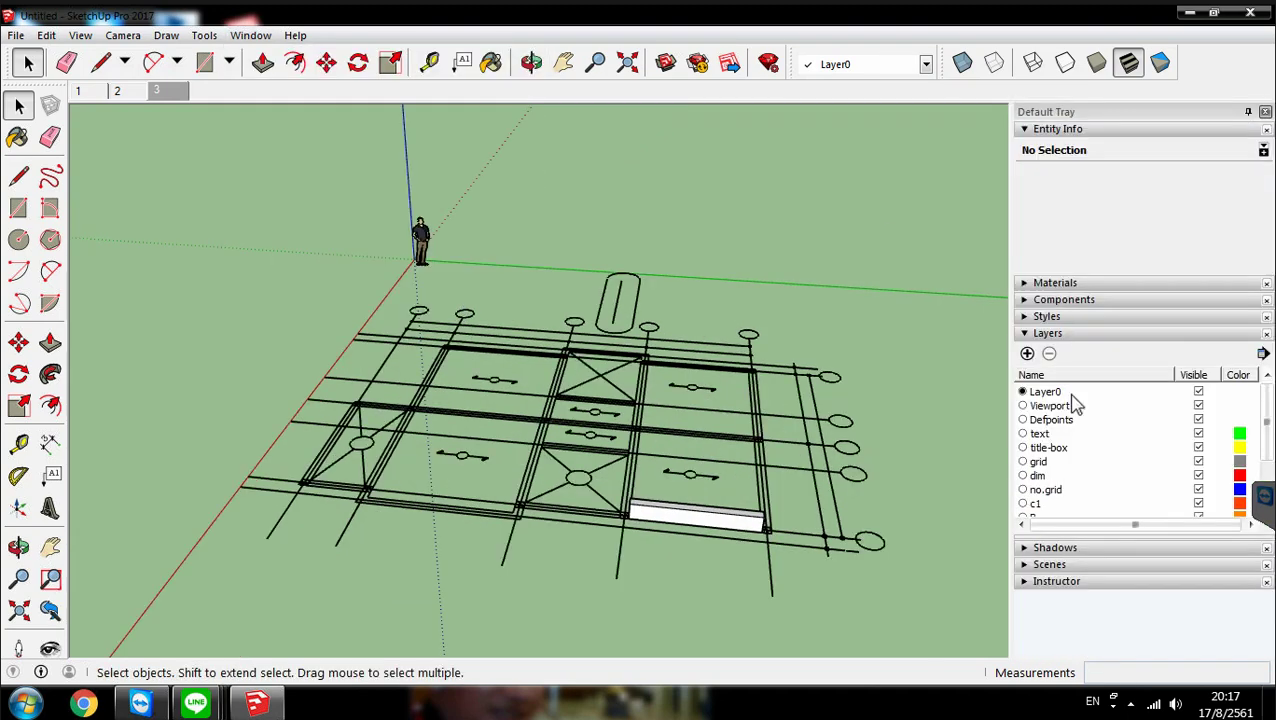
pyautogui.scroll(-2, 1086, 444)
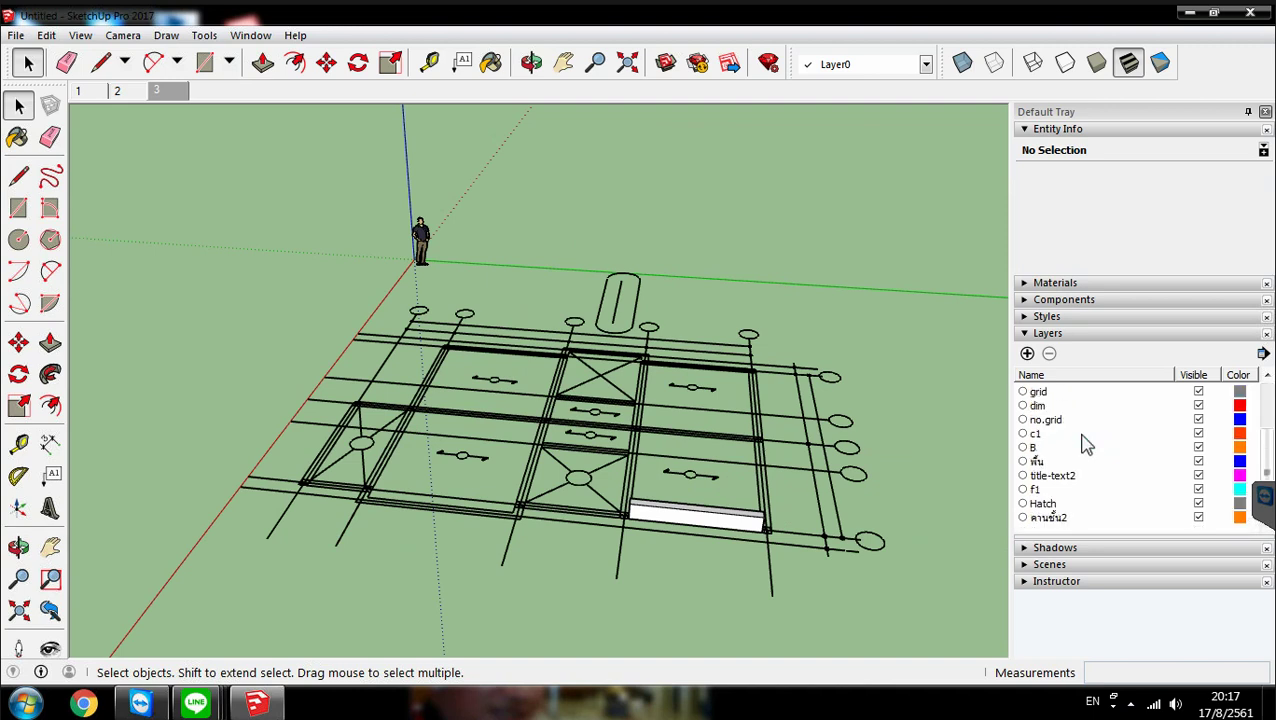
# Make the second-floor beam layer คานชั้น2 the current layer
pyautogui.click(1022, 504)
pyautogui.click(1022, 489)
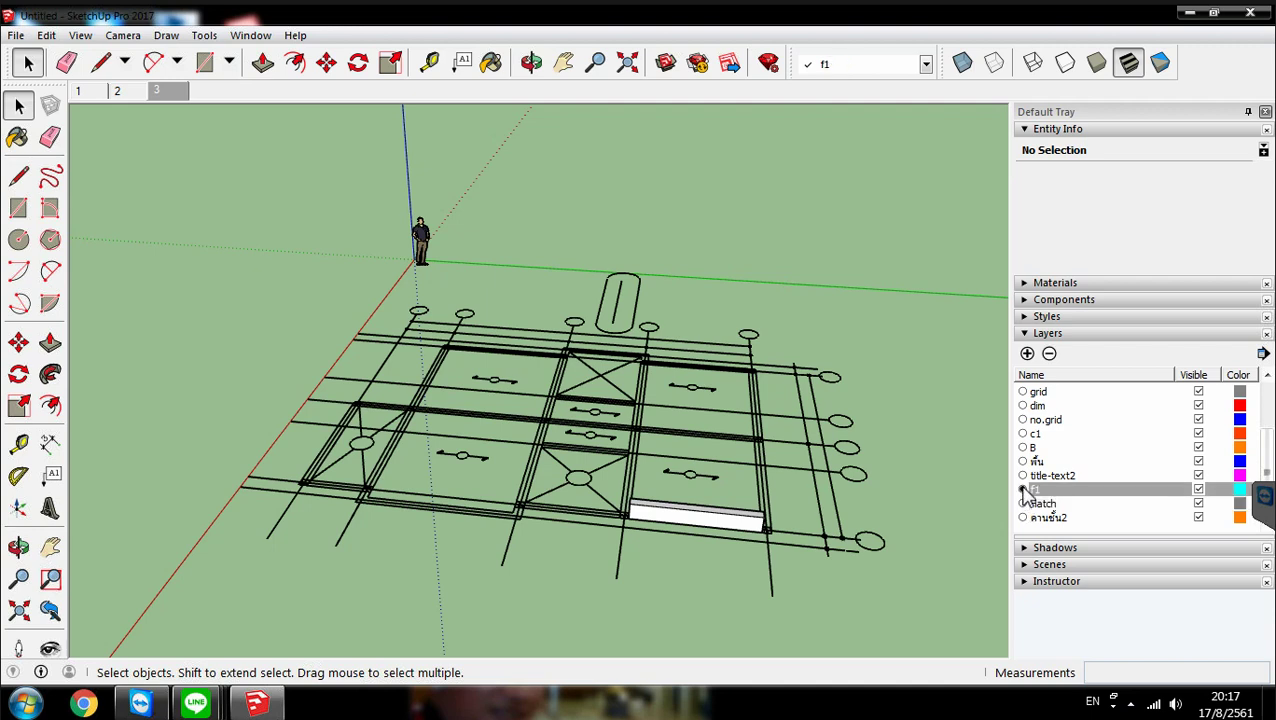
pyautogui.click(1055, 506)
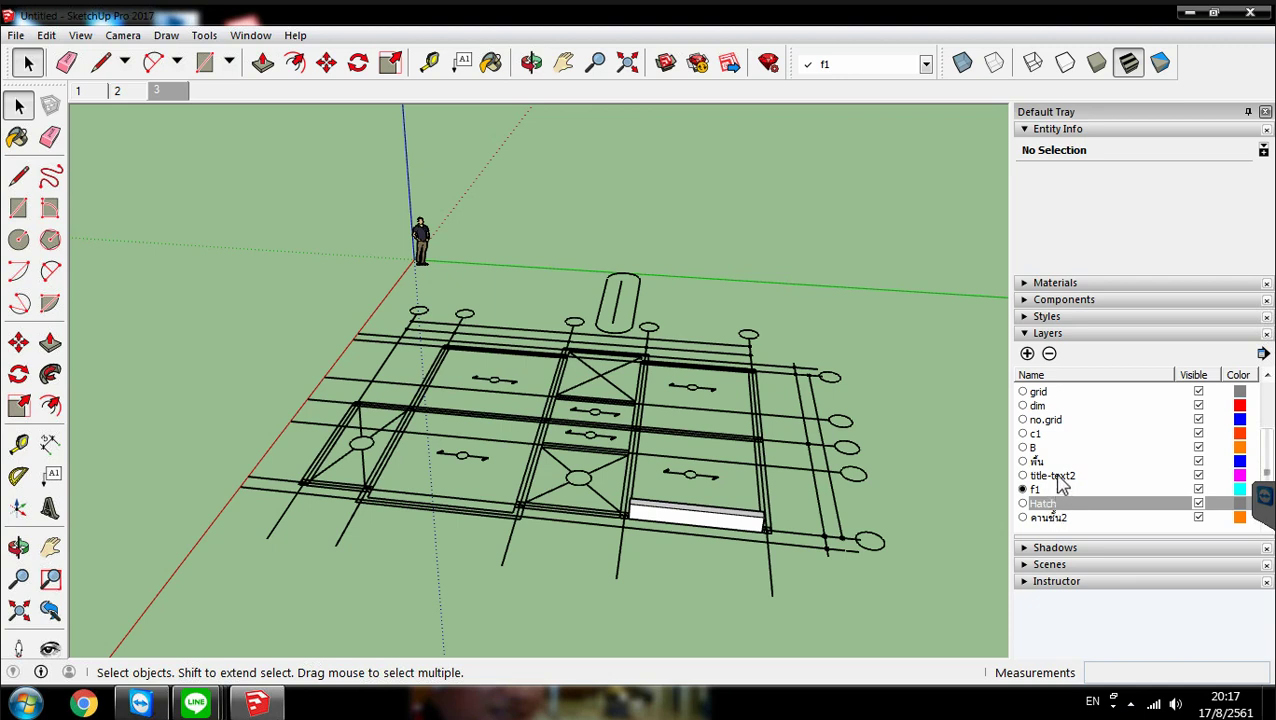
pyautogui.hotkey('shift', 'Down')
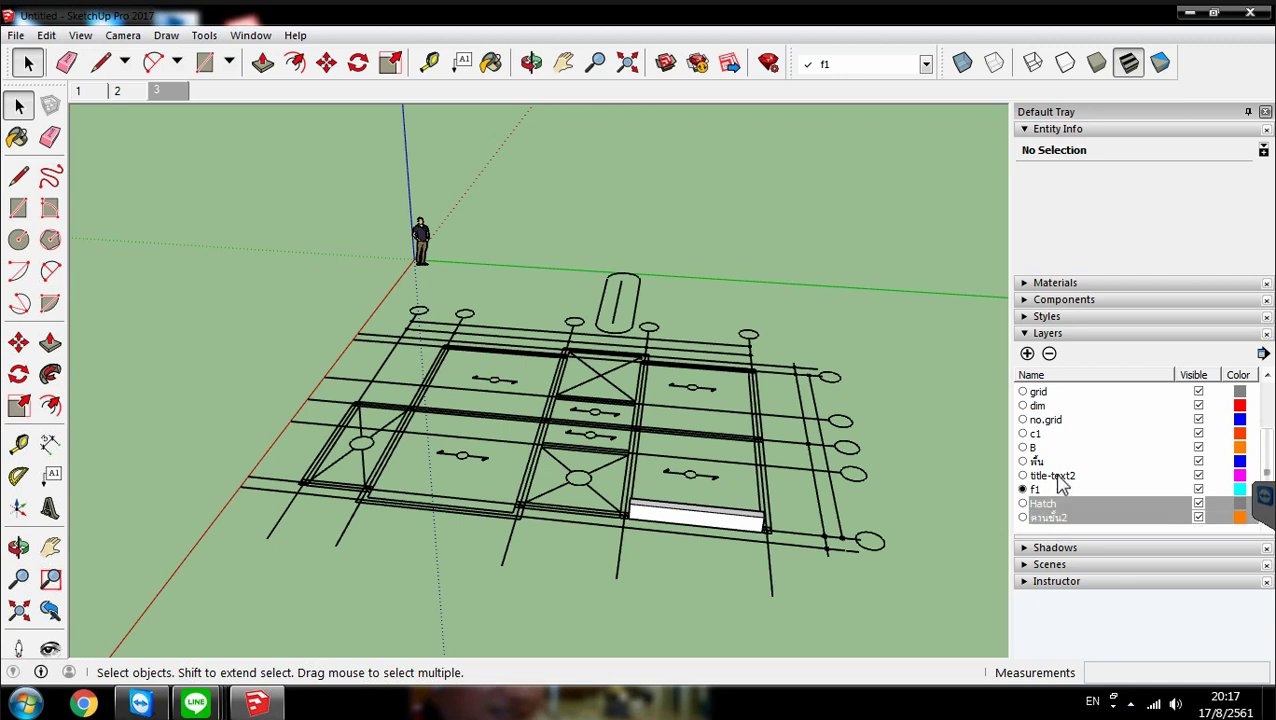
pyautogui.click(1022, 518)
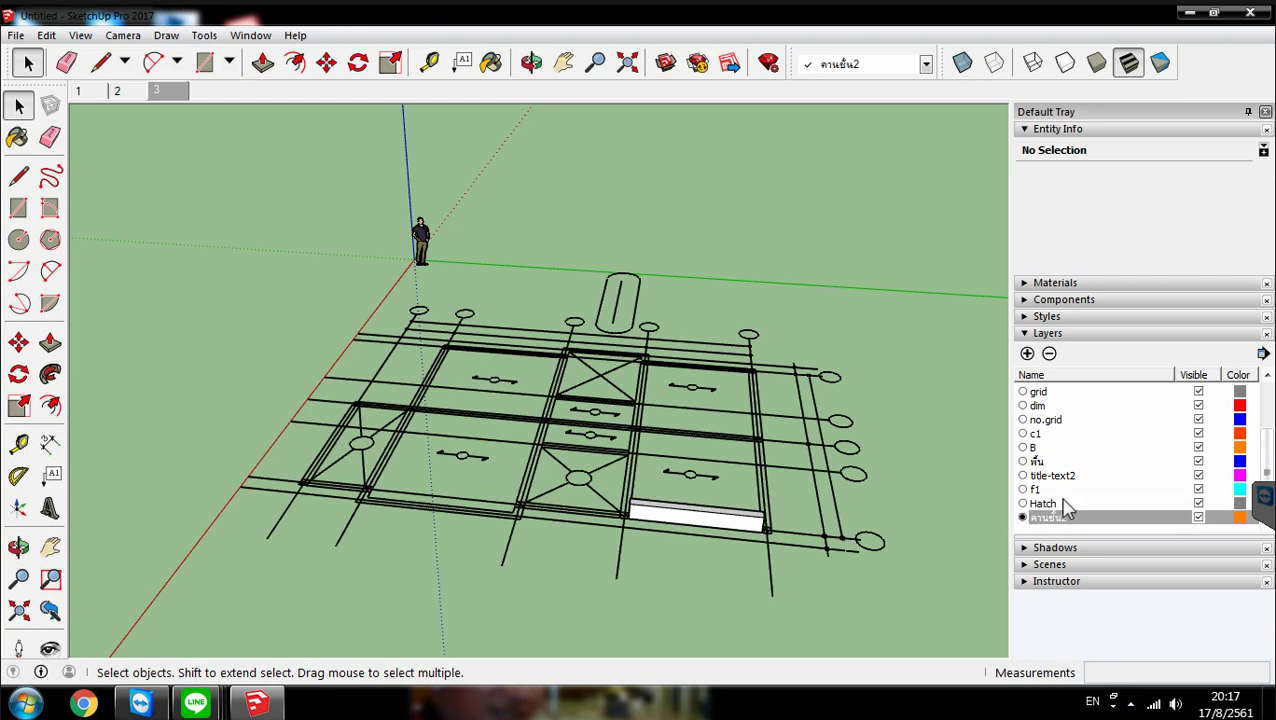
# Delete the layers grid, dim, no.grid, B, พื้น, title-text2, f1 and Hatch, moving their contents to the default layer
pyautogui.click(1053, 504)
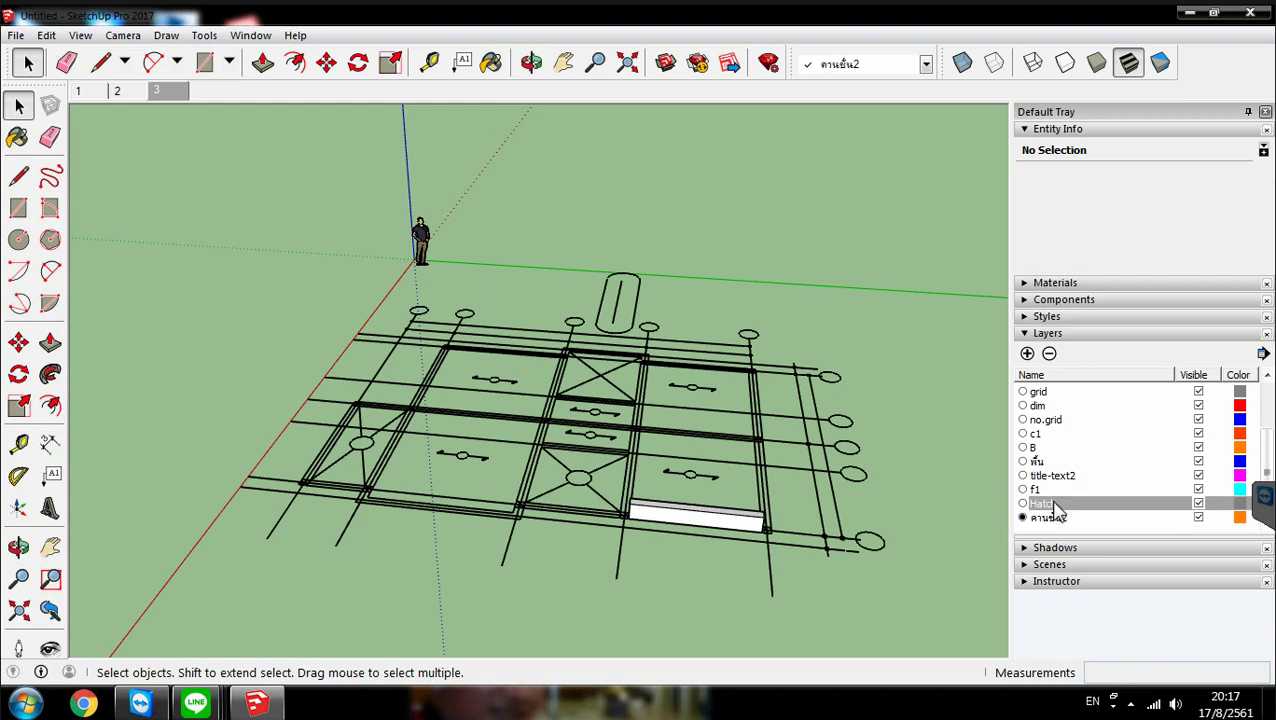
pyautogui.keyDown('shift'); pyautogui.click(1050, 489); pyautogui.keyUp('shift')
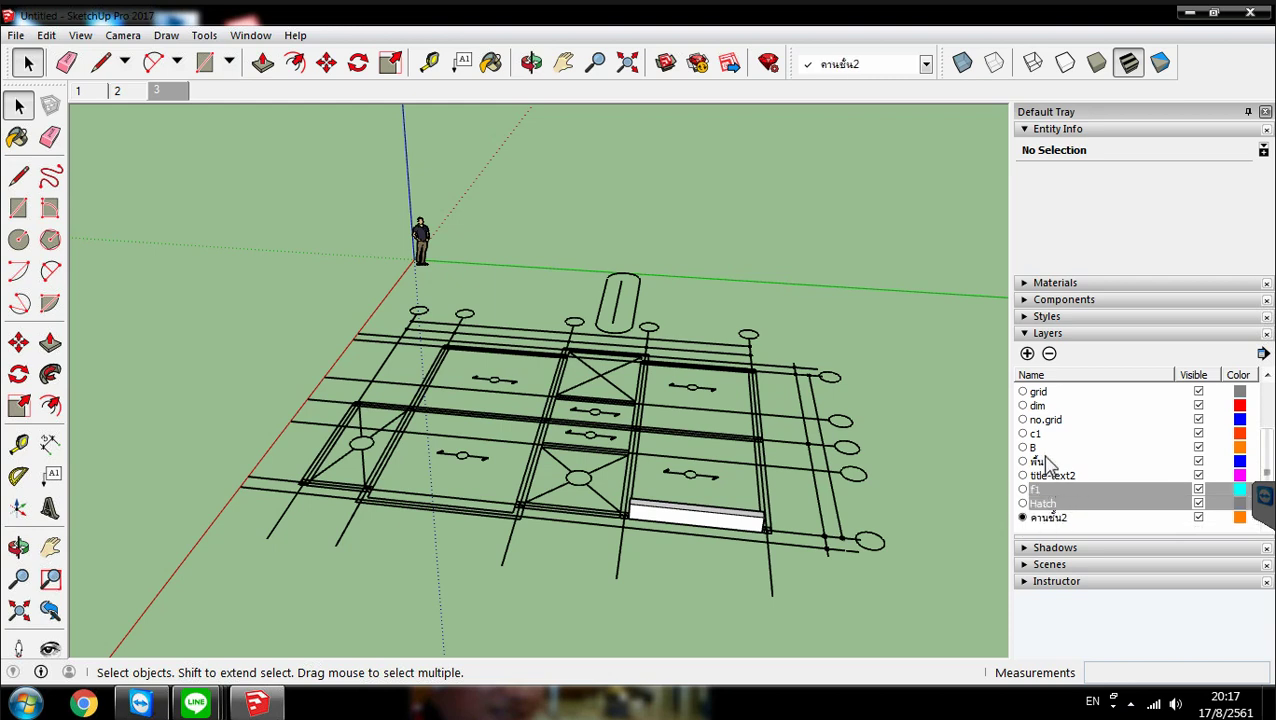
pyautogui.keyDown('shift'); pyautogui.click(1047, 475); pyautogui.keyUp('shift')
pyautogui.keyDown('shift'); pyautogui.click(1044, 461); pyautogui.keyUp('shift')
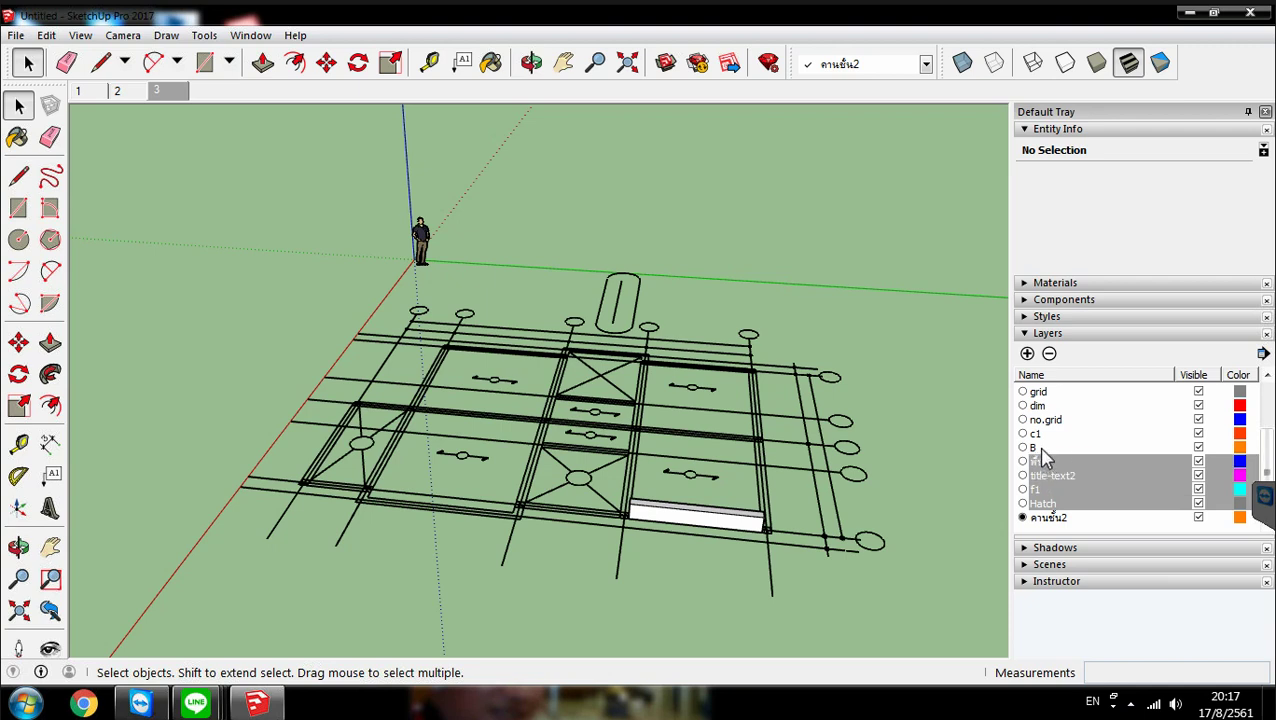
pyautogui.keyDown('shift'); pyautogui.click(1042, 445); pyautogui.keyUp('shift')
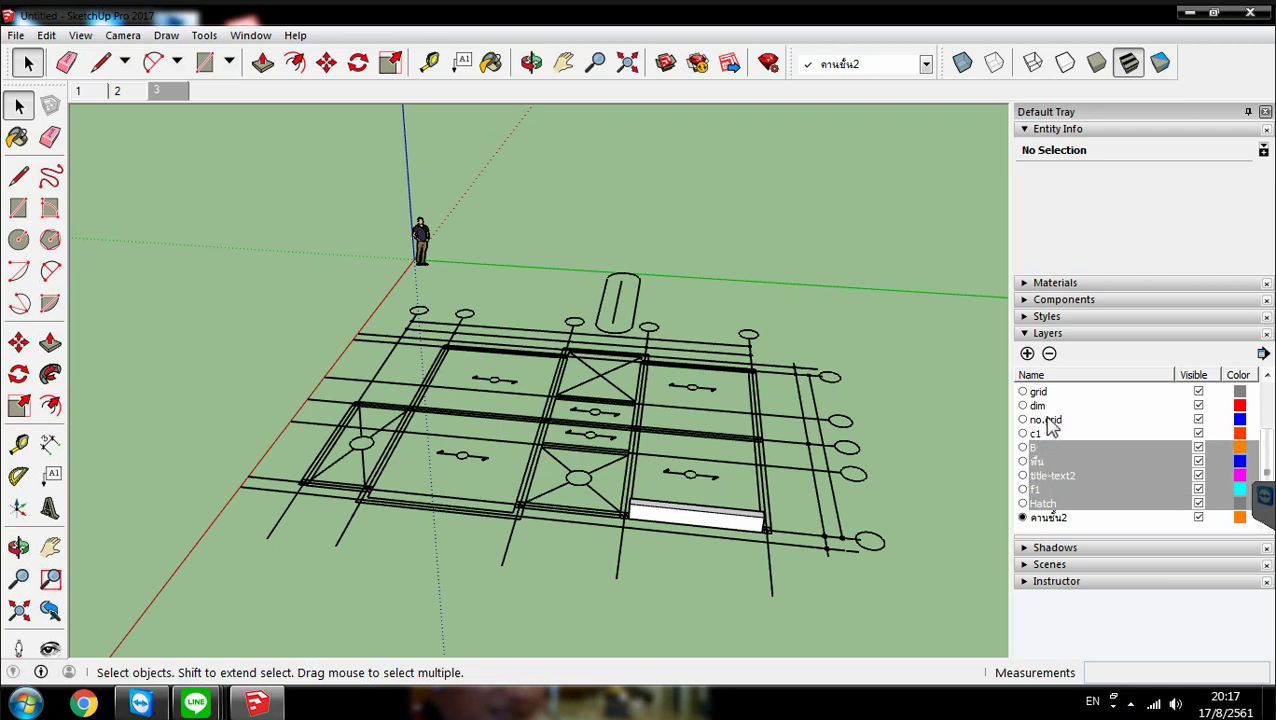
pyautogui.keyDown('shift'); pyautogui.click(1047, 418); pyautogui.keyUp('shift')
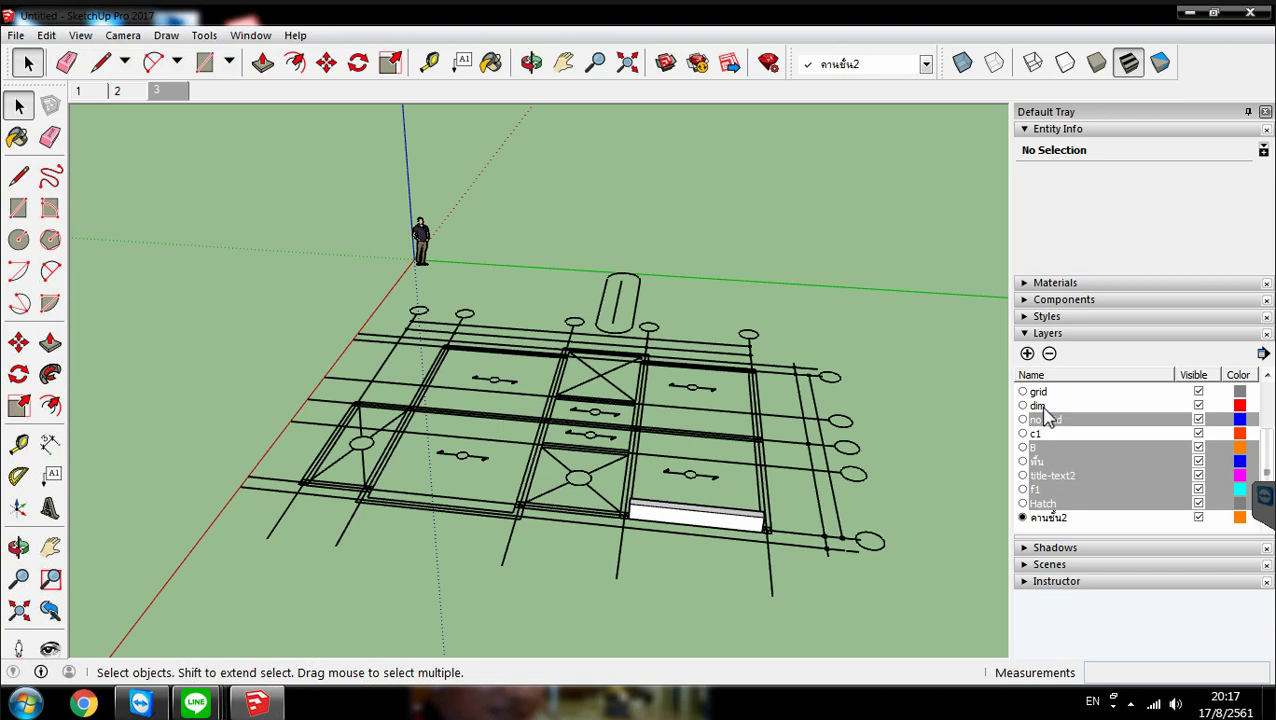
pyautogui.keyDown('shift'); pyautogui.click(1043, 406); pyautogui.keyUp('shift')
pyautogui.keyDown('shift'); pyautogui.click(1044, 397); pyautogui.keyUp('shift')
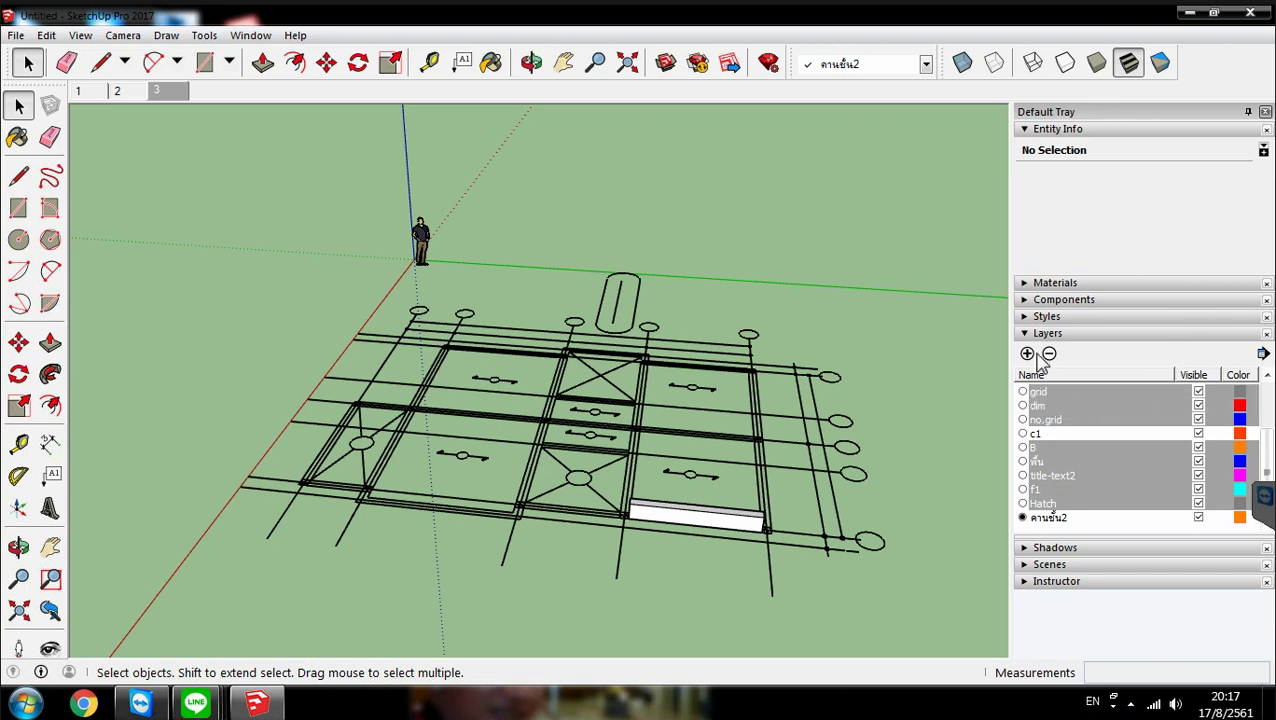
pyautogui.click(1050, 354)
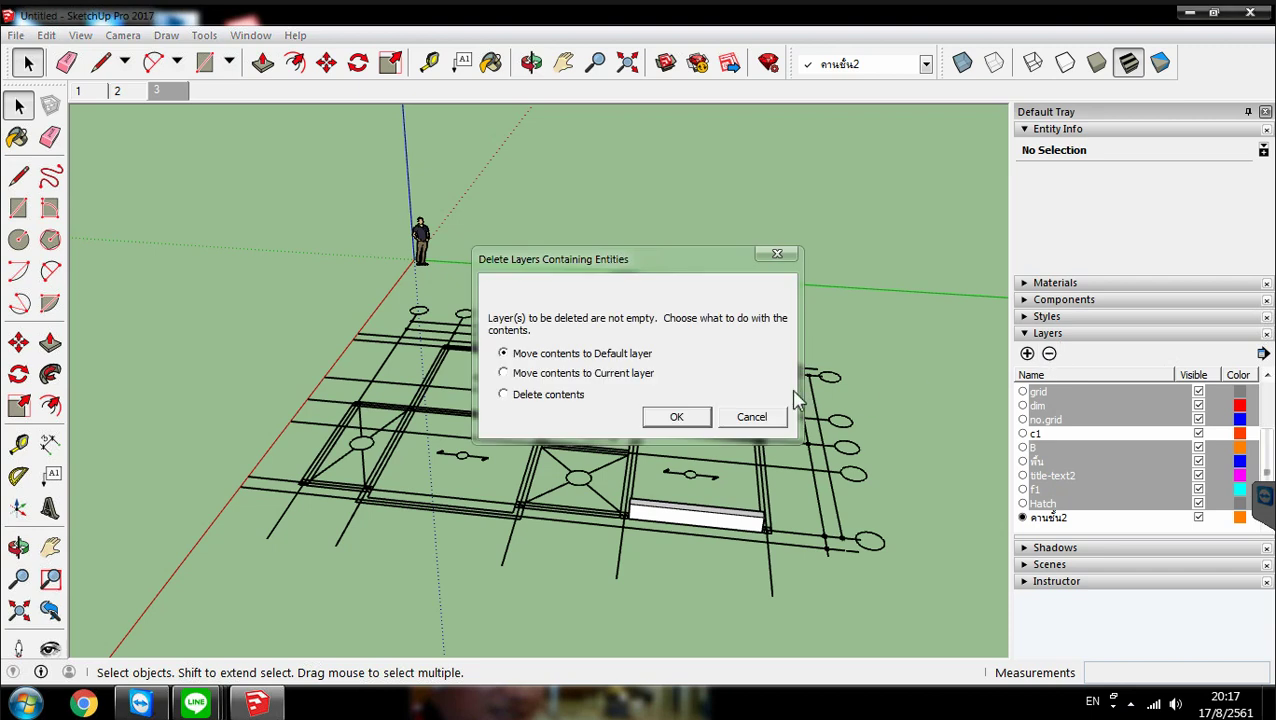
pyautogui.click(672, 420)
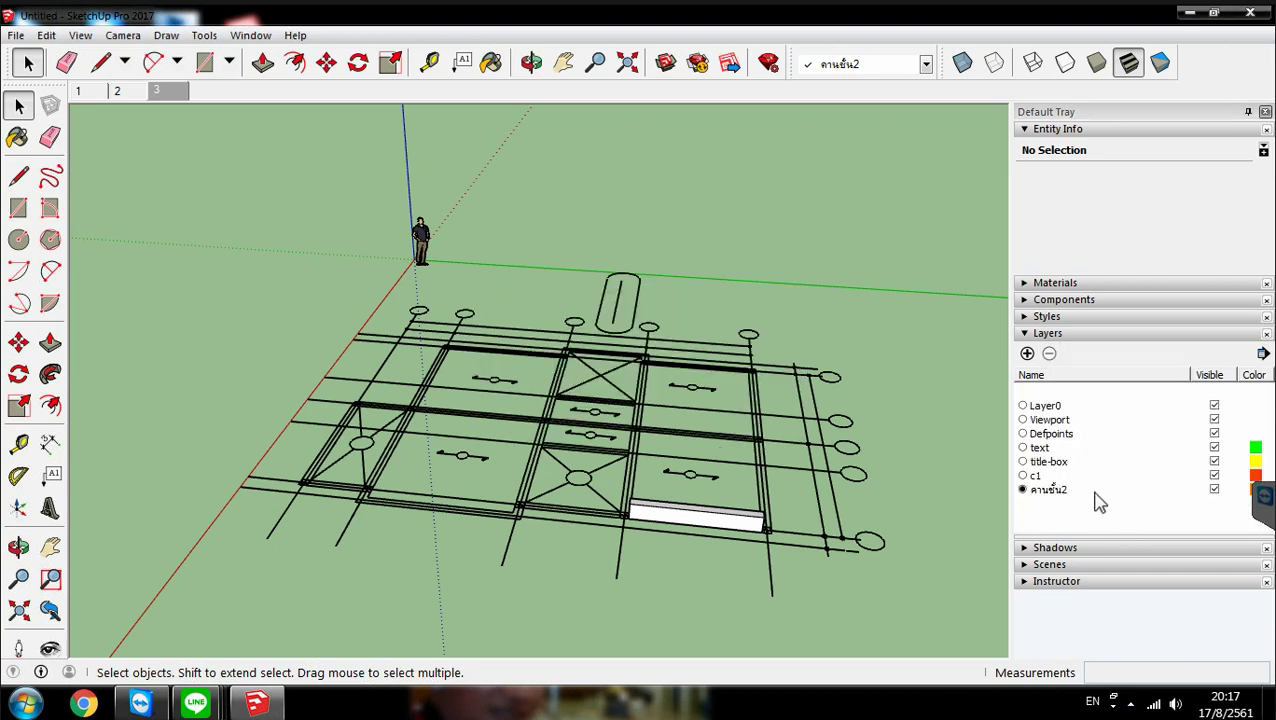
# Delete the leftover imported layers Viewport, Defpoints, text and title-box
pyautogui.click(1047, 464)
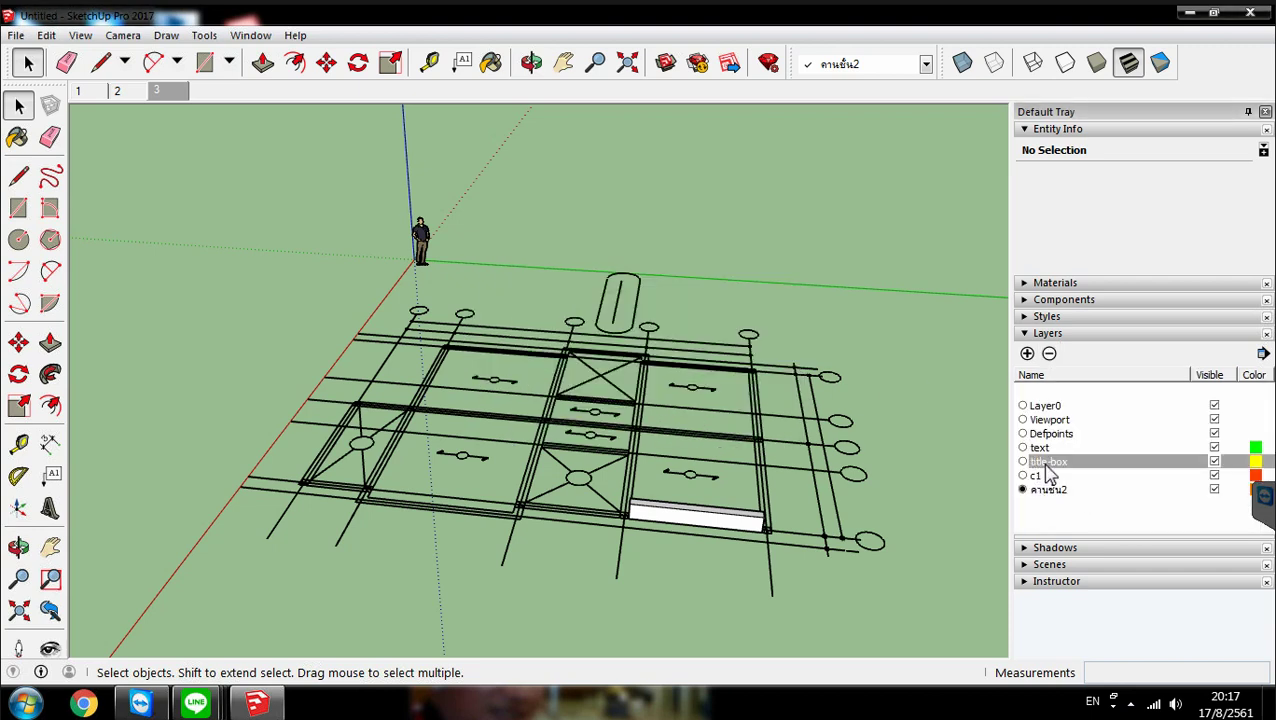
pyautogui.moveTo(1050, 462); pyautogui.dragTo(1055, 422)
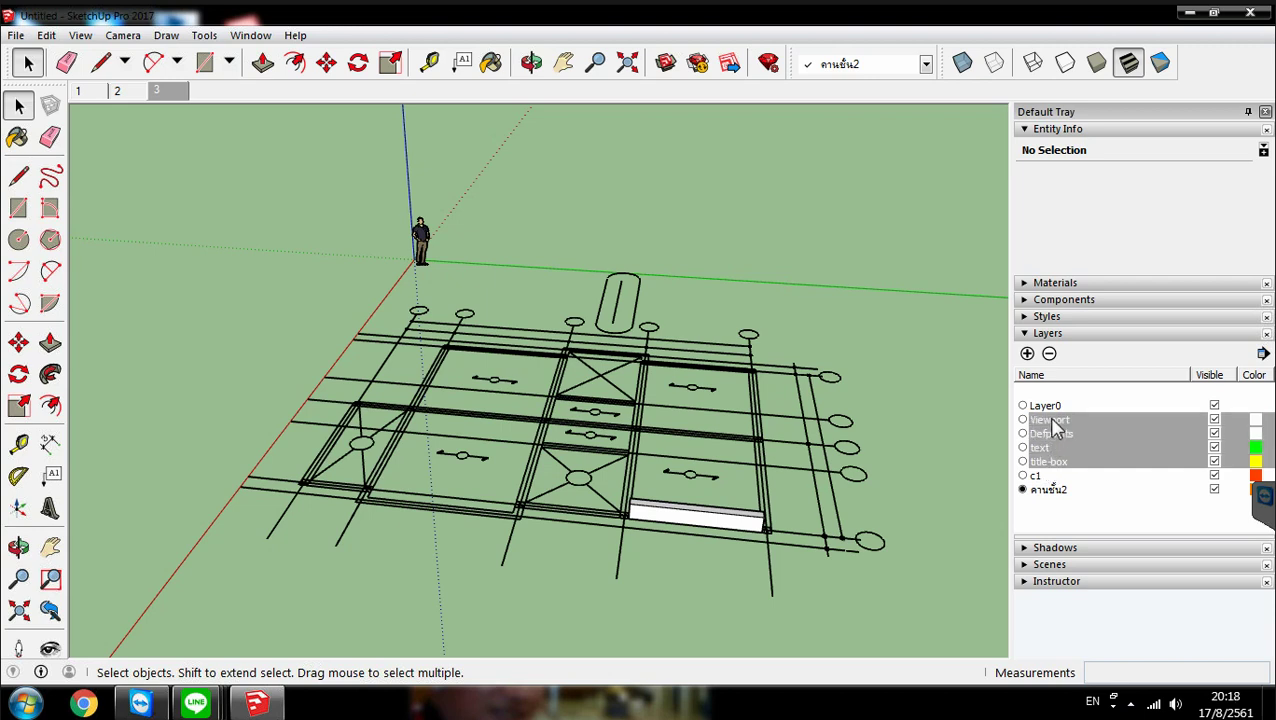
pyautogui.click(1049, 354)
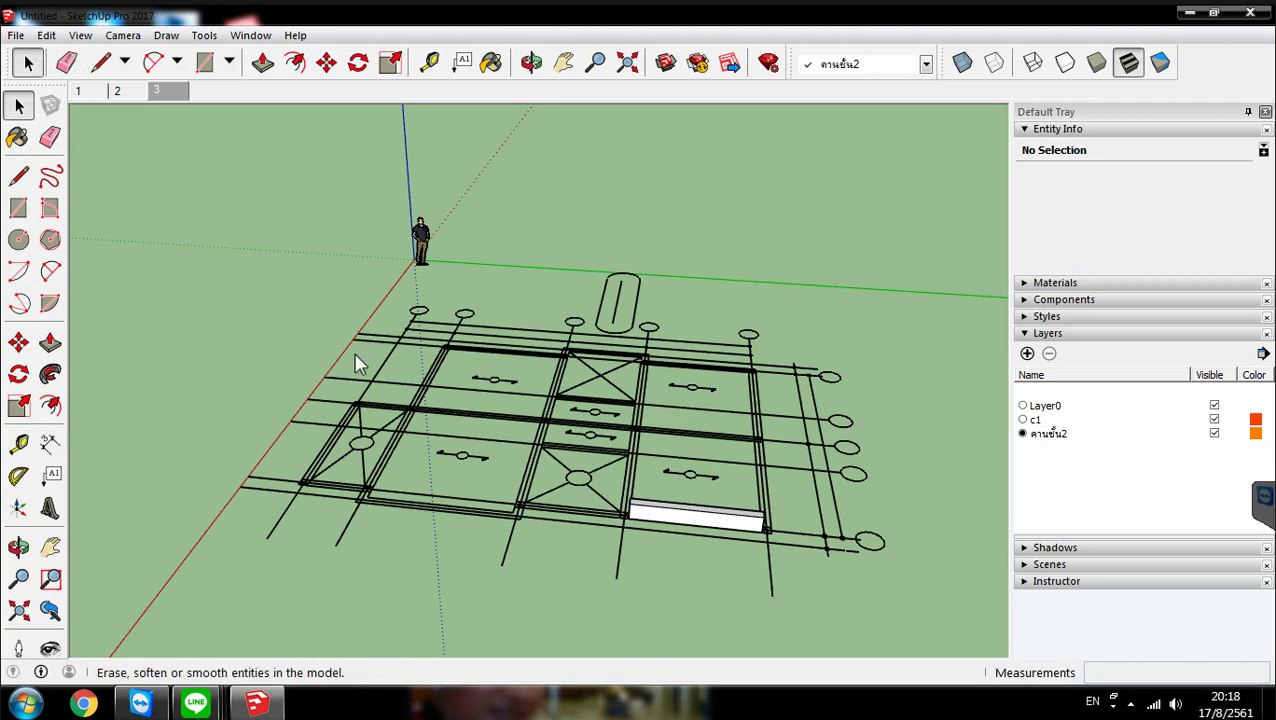
# Check the imported second-floor plan component's layer and definition, then clear the selection
pyautogui.moveTo(407, 468); pyautogui.dragTo(590, 522, button='middle')
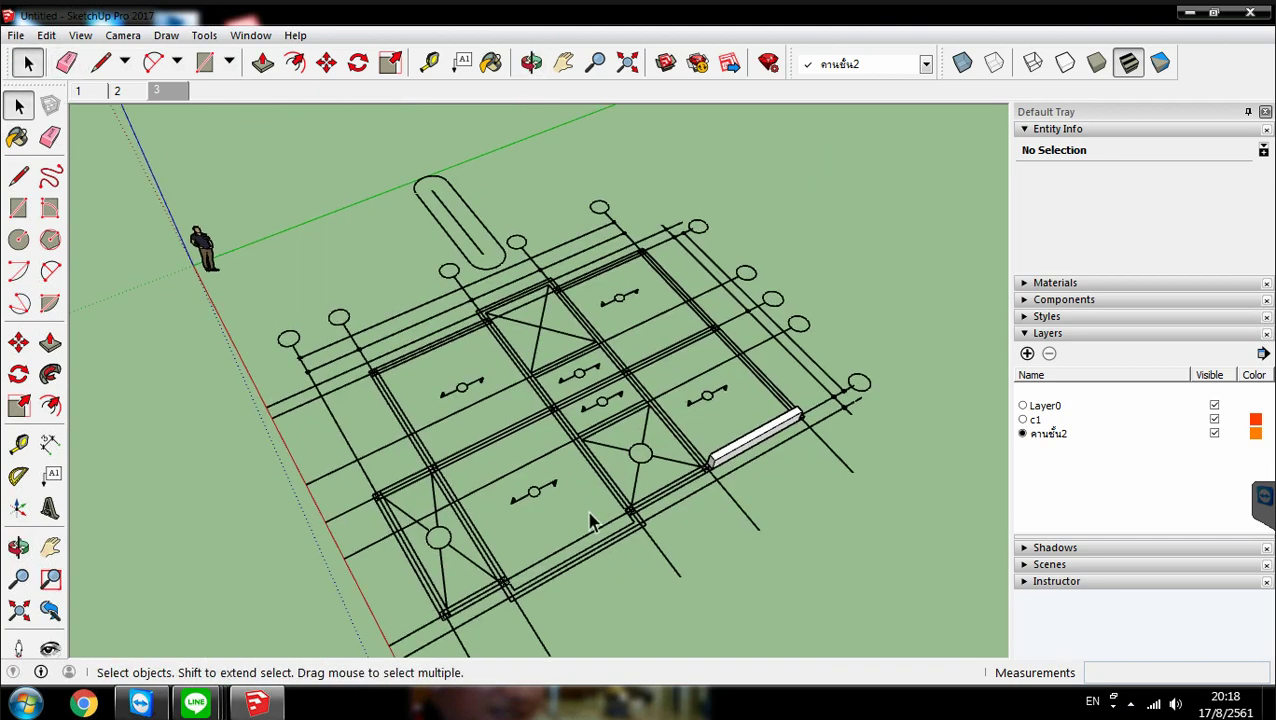
pyautogui.click(598, 485)
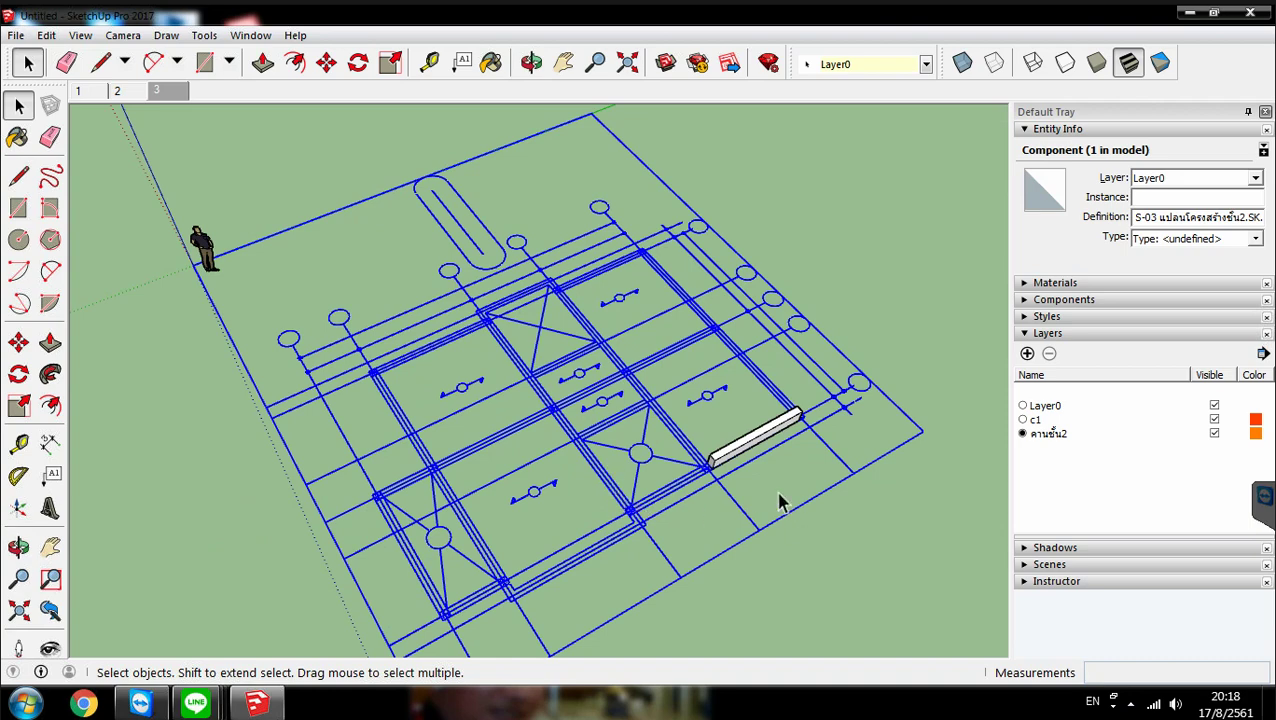
pyautogui.click(895, 538)
pyautogui.moveTo(895, 538); pyautogui.dragTo(848, 517, button='middle')
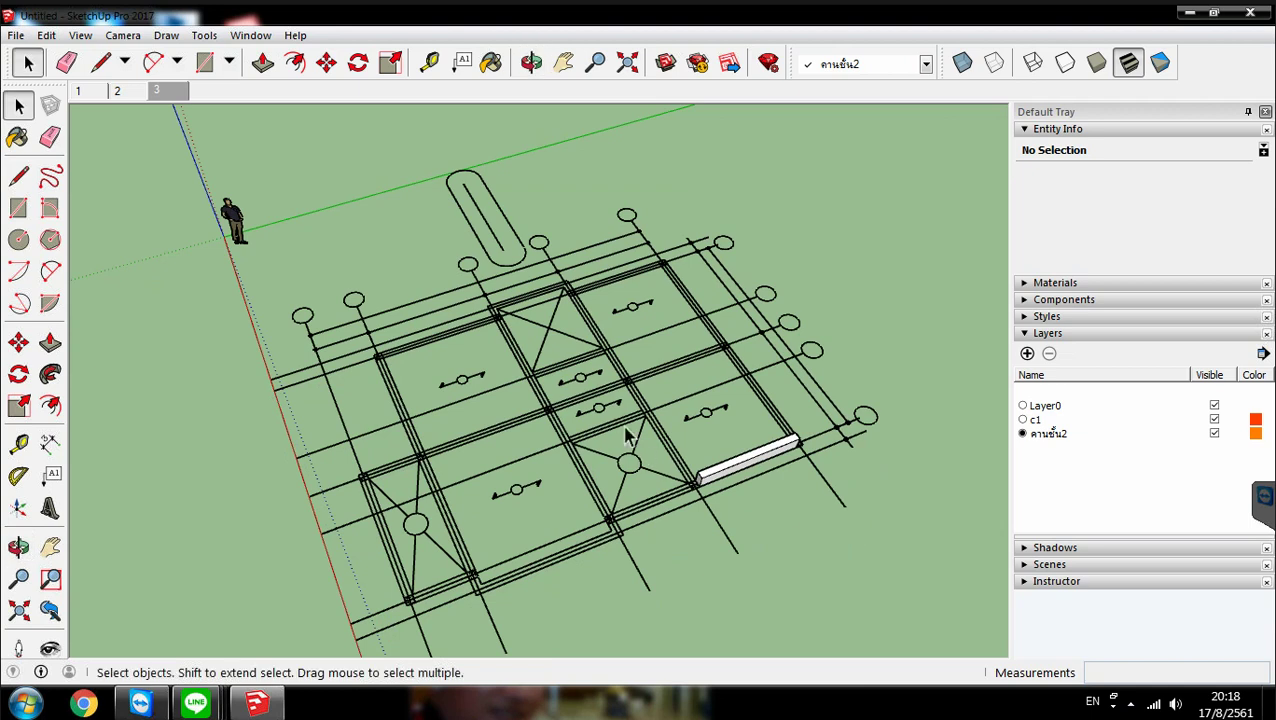
# Select all faces and edges of the extruded beam and assign them to the layer คานชั้น2
pyautogui.moveTo(648, 437); pyautogui.dragTo(846, 518)
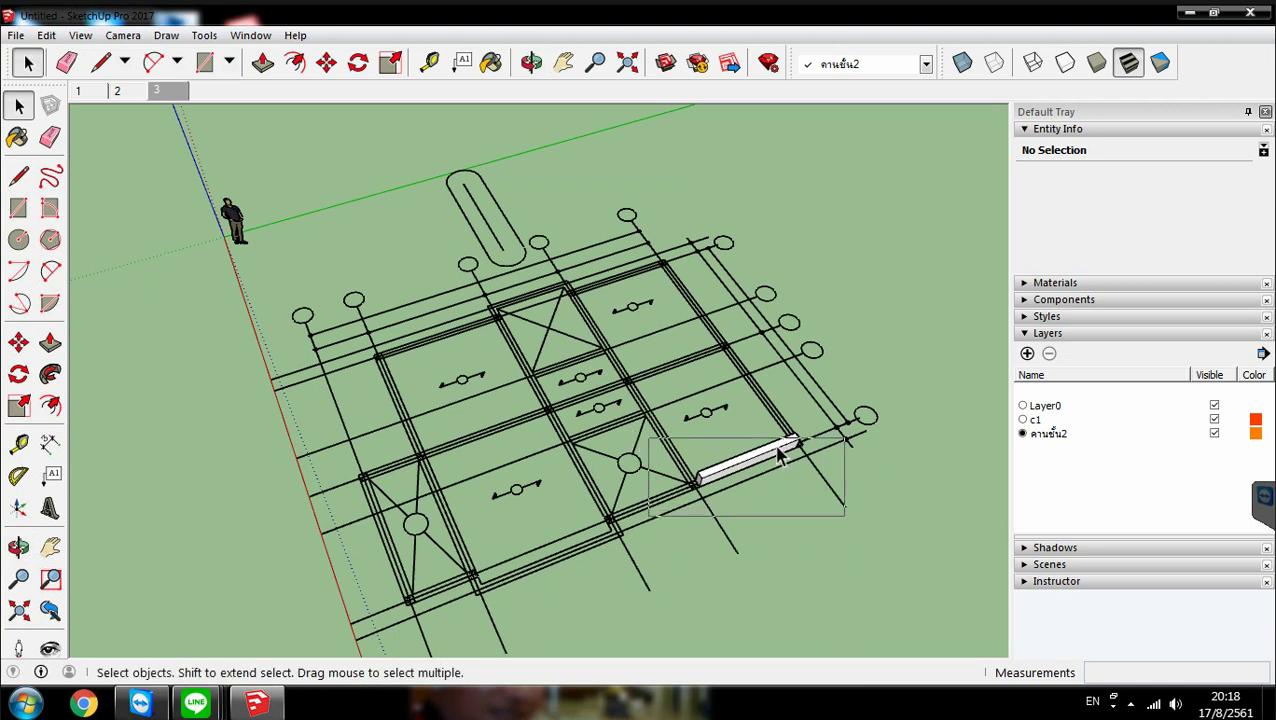
pyautogui.moveTo(782, 455); pyautogui.dragTo(770, 456)
pyautogui.scroll(1, 724, 442)
pyautogui.scroll(1, 699, 448)
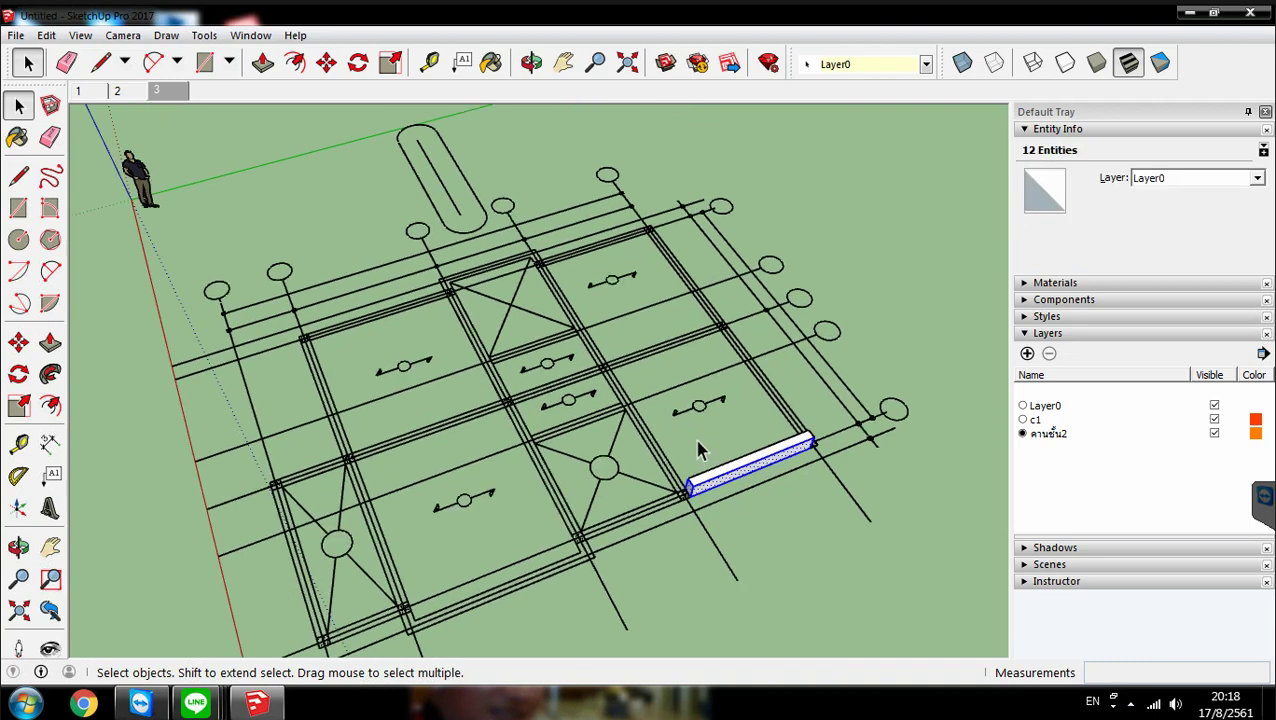
pyautogui.moveTo(657, 421); pyautogui.dragTo(860, 572)
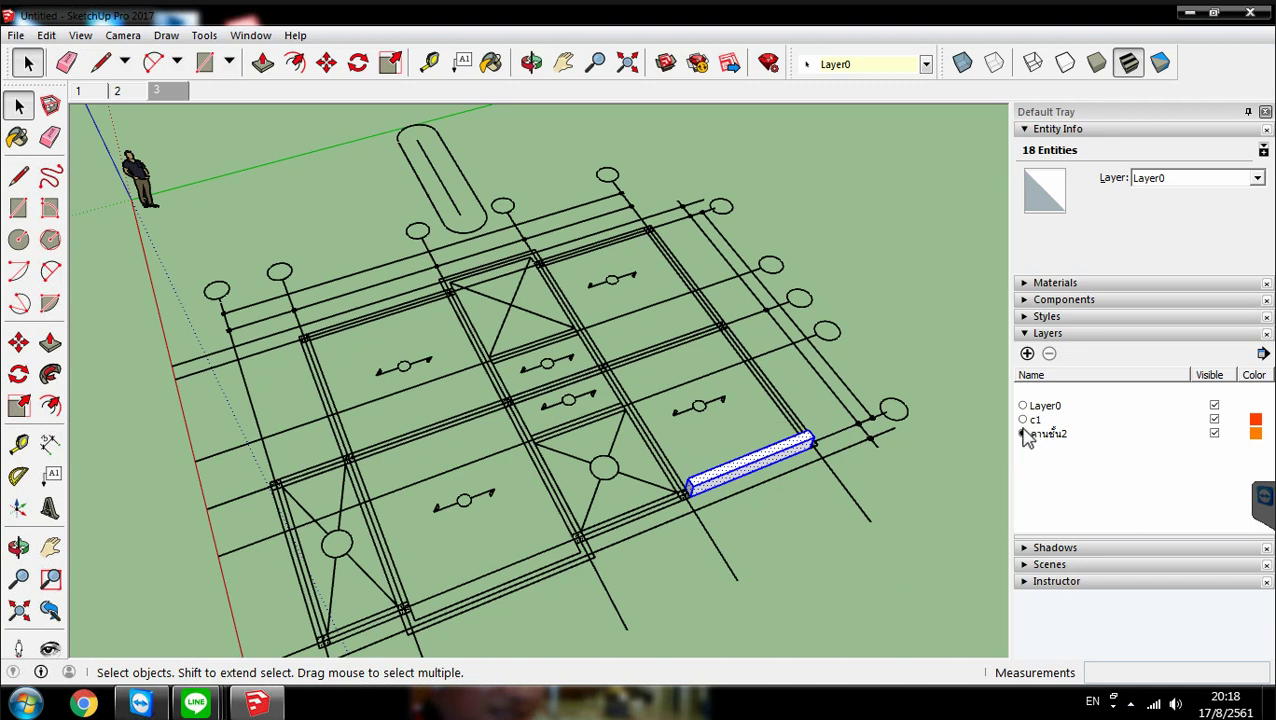
pyautogui.click(829, 576)
pyautogui.moveTo(662, 428); pyautogui.dragTo(874, 574)
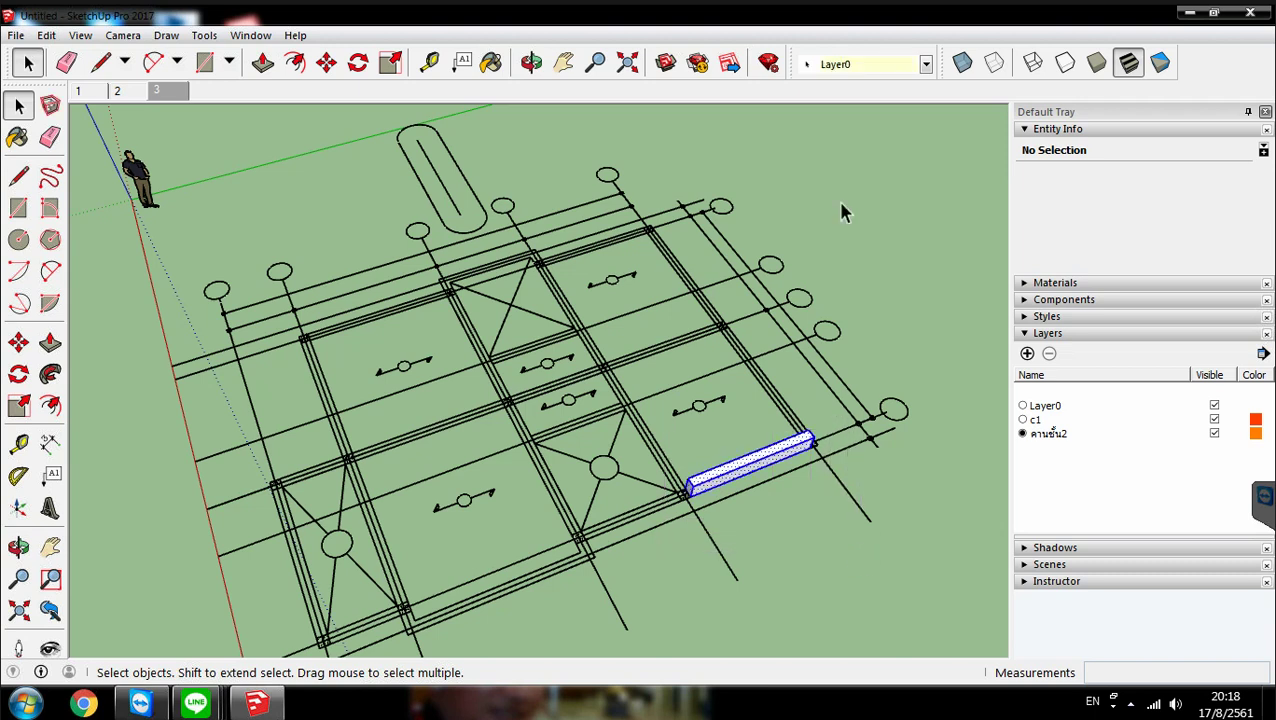
pyautogui.click(927, 64)
pyautogui.click(841, 114)
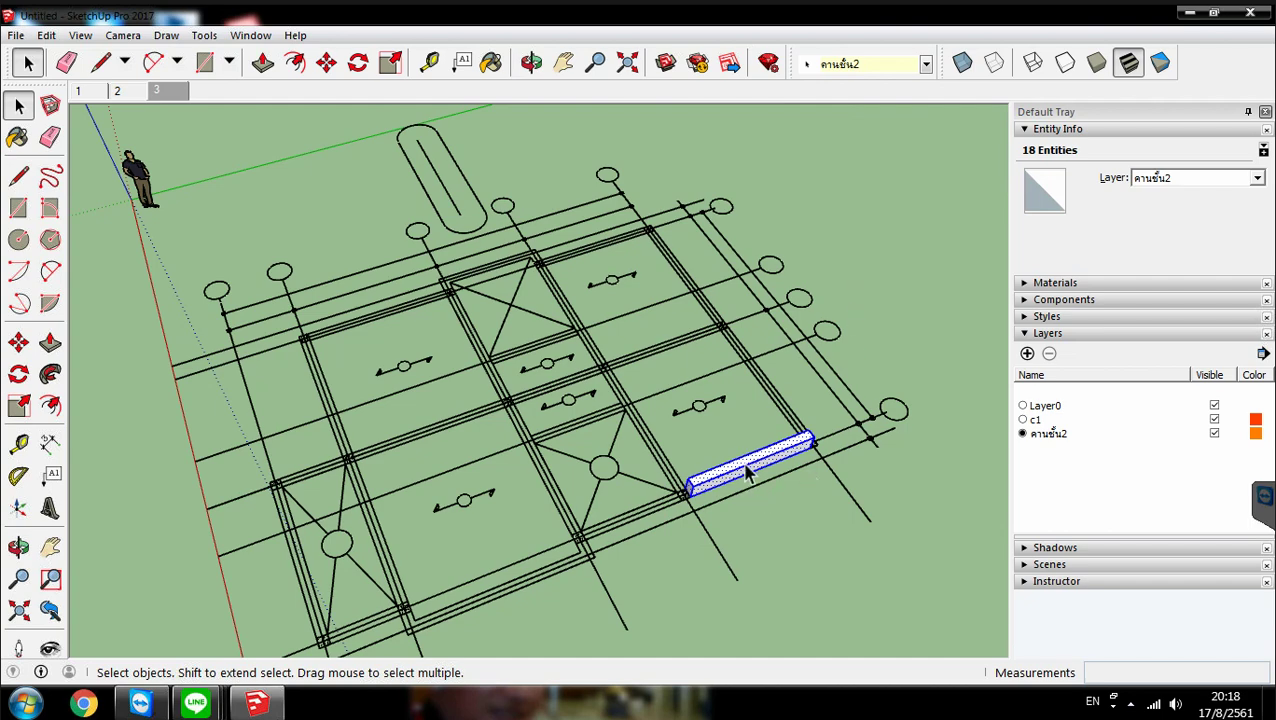
# Make the whole extruded beam a group on the layer คานชั้น2
pyautogui.click(766, 487)
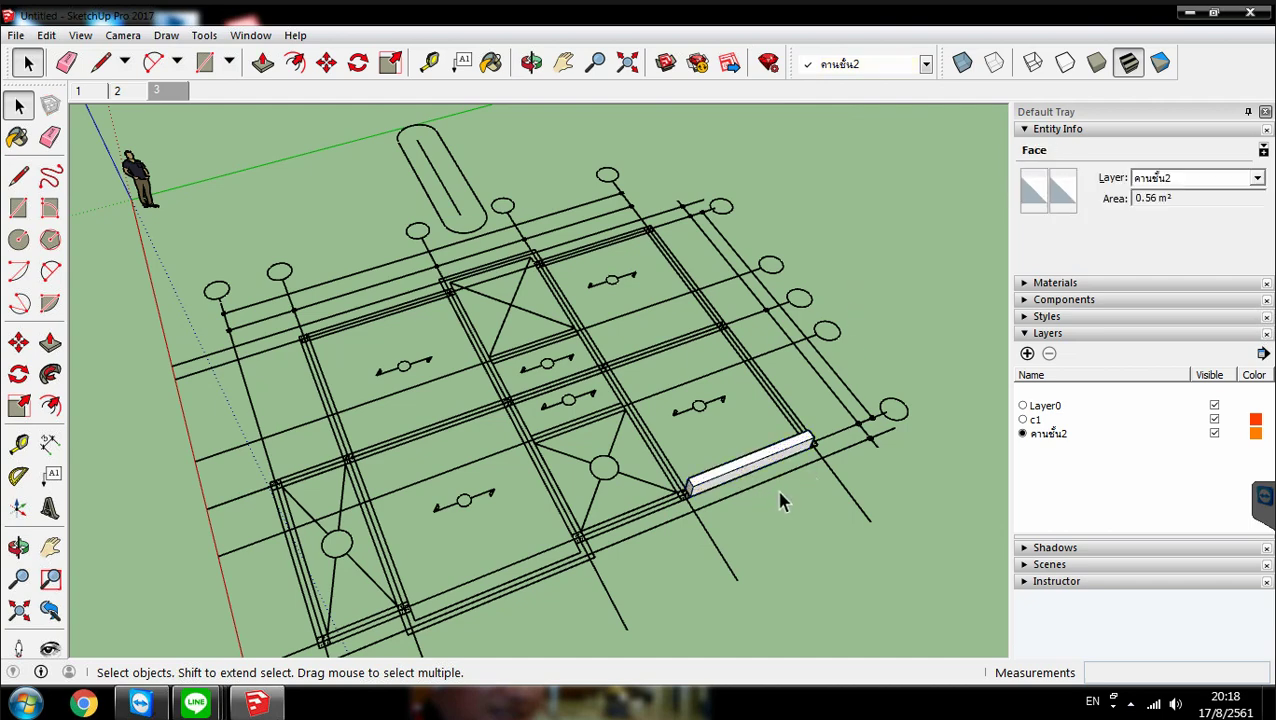
pyautogui.scroll(3, 776, 490)
pyautogui.moveTo(600, 384); pyautogui.dragTo(897, 582)
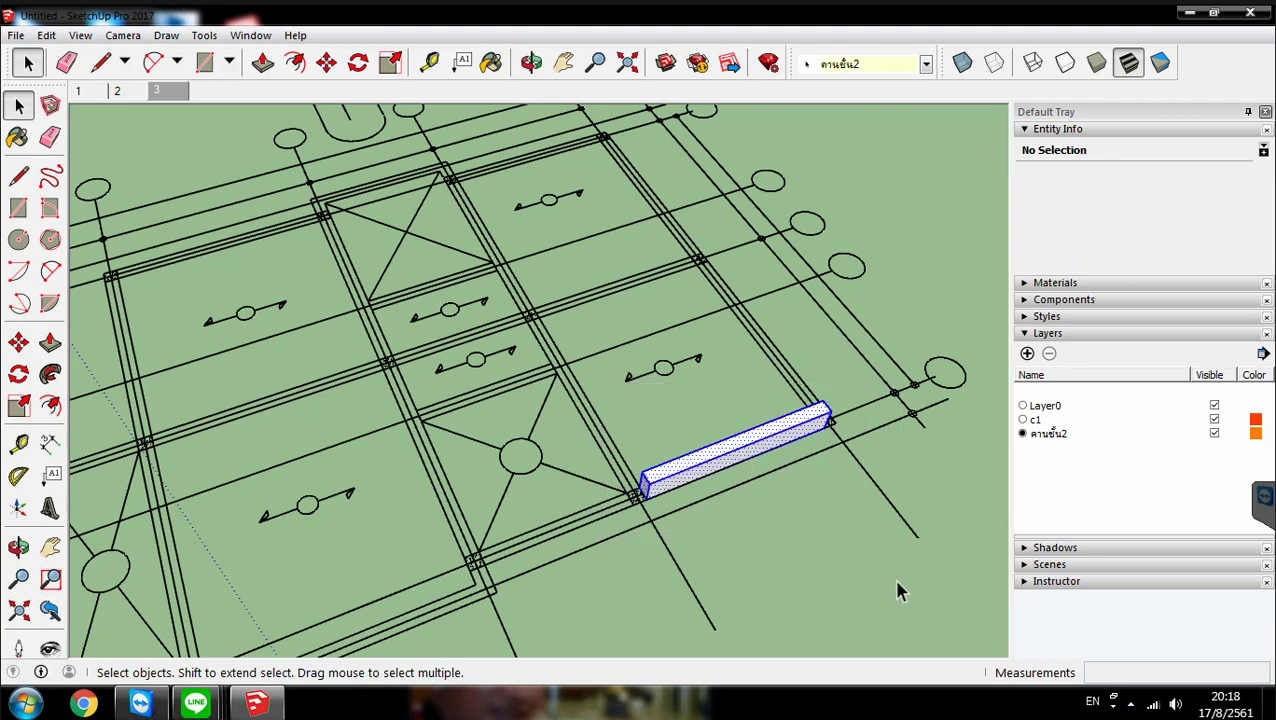
pyautogui.rightClick(733, 462)
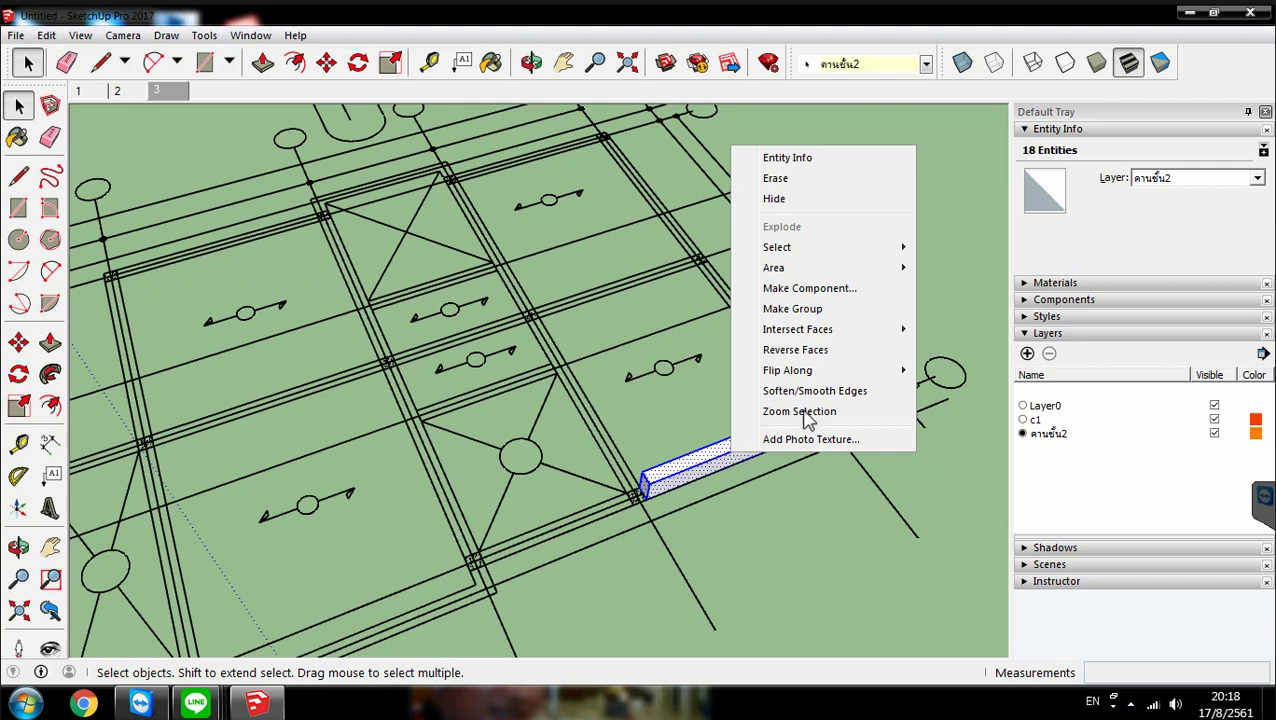
pyautogui.click(806, 312)
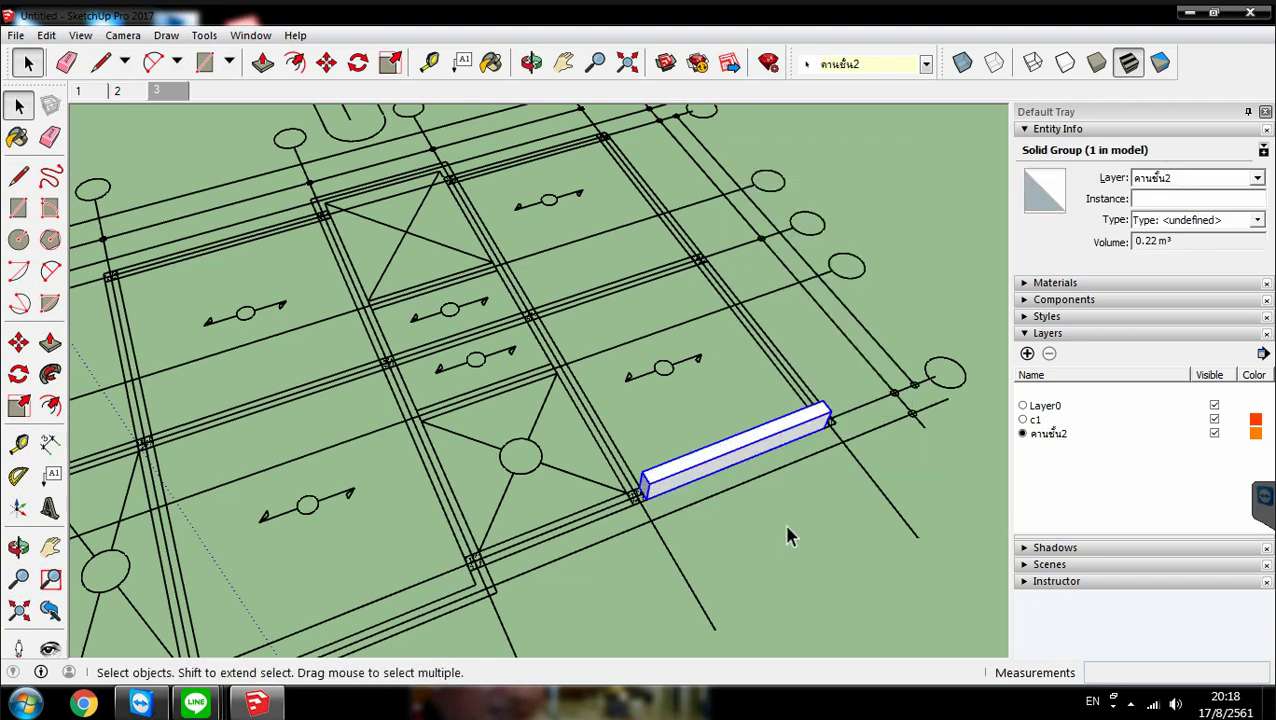
pyautogui.click(660, 521)
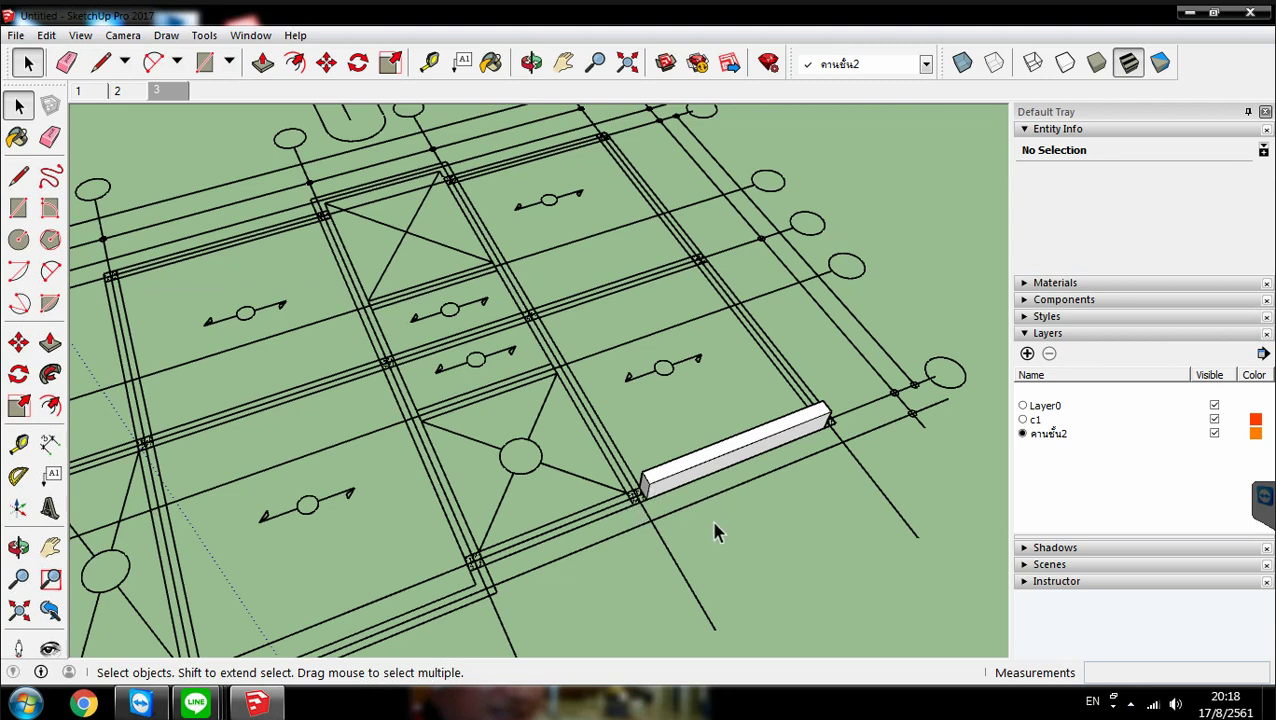
# Copy the beam group about 1.87 m inward across the slab bay on the second-floor plan
pyautogui.scroll(10, 705, 536)
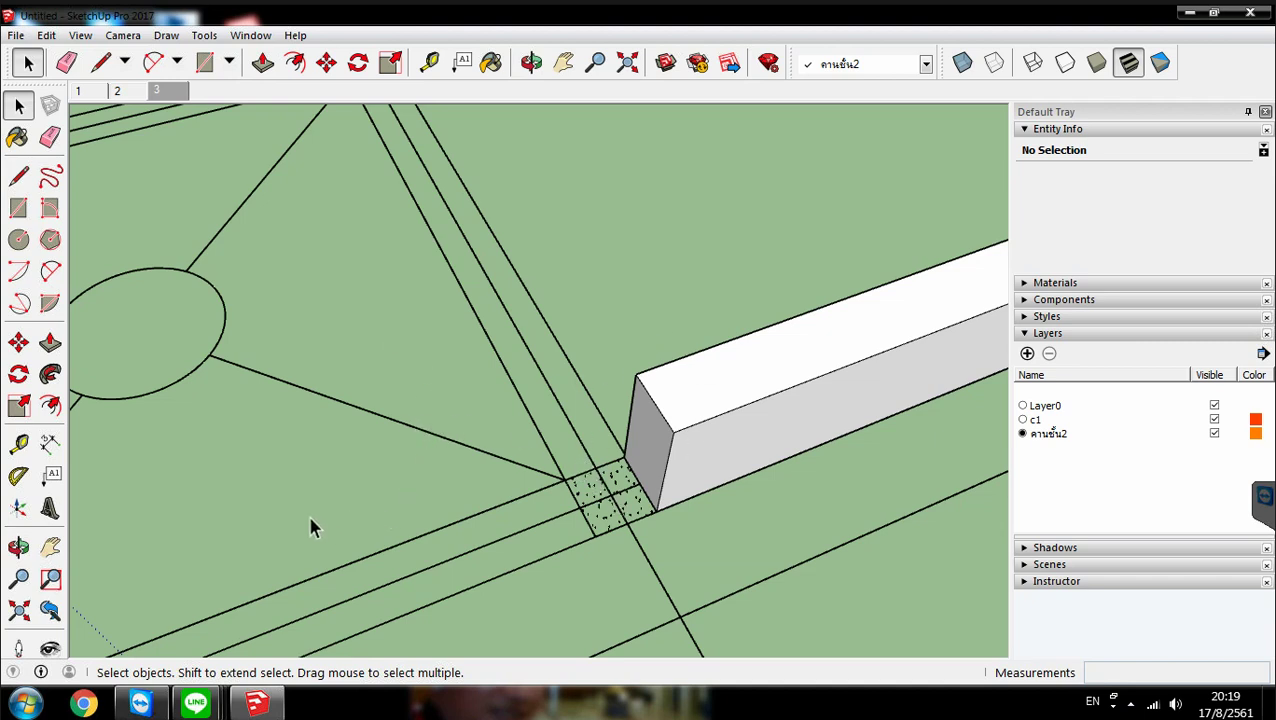
pyautogui.moveTo(296, 487)
pyautogui.mouseDown(button='middle')
pyautogui.moveTo(581, 390)
pyautogui.moveTo(541, 404)
pyautogui.mouseUp(button='middle')
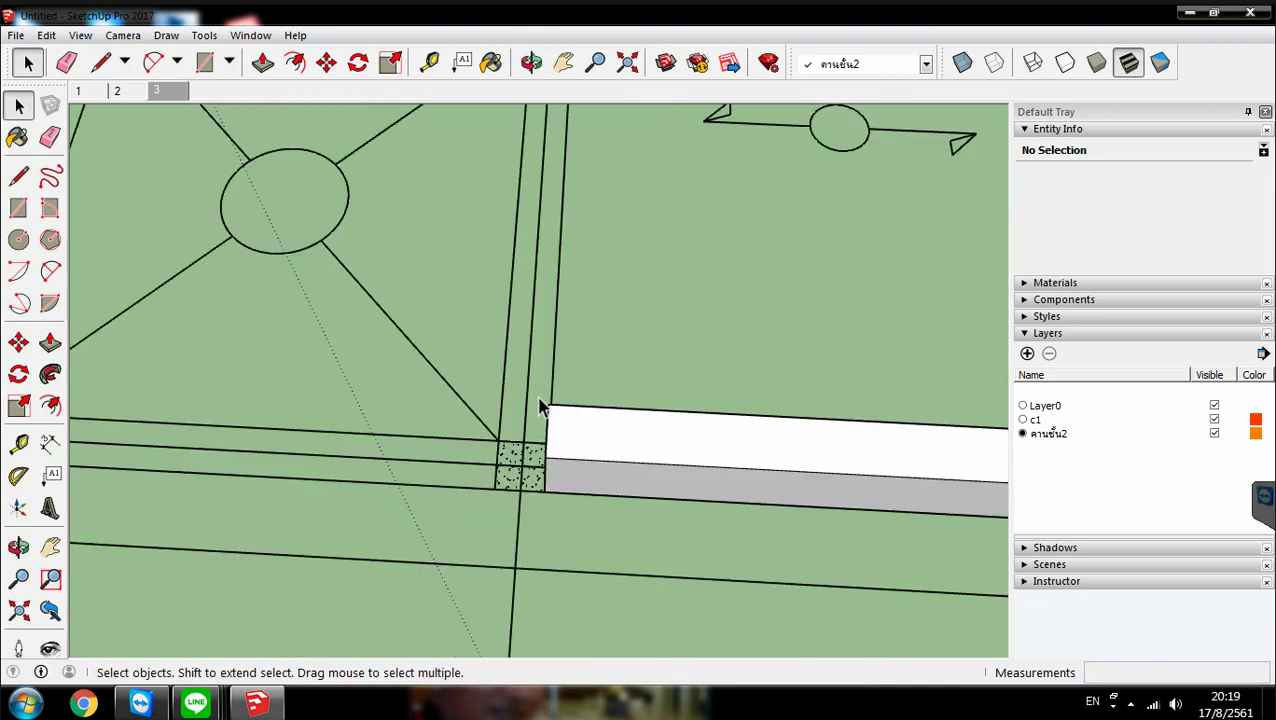
pyautogui.scroll(-4, 541, 404)
pyautogui.scroll(-2, 541, 404)
pyautogui.moveTo(610, 452); pyautogui.dragTo(780, 540, button='middle')
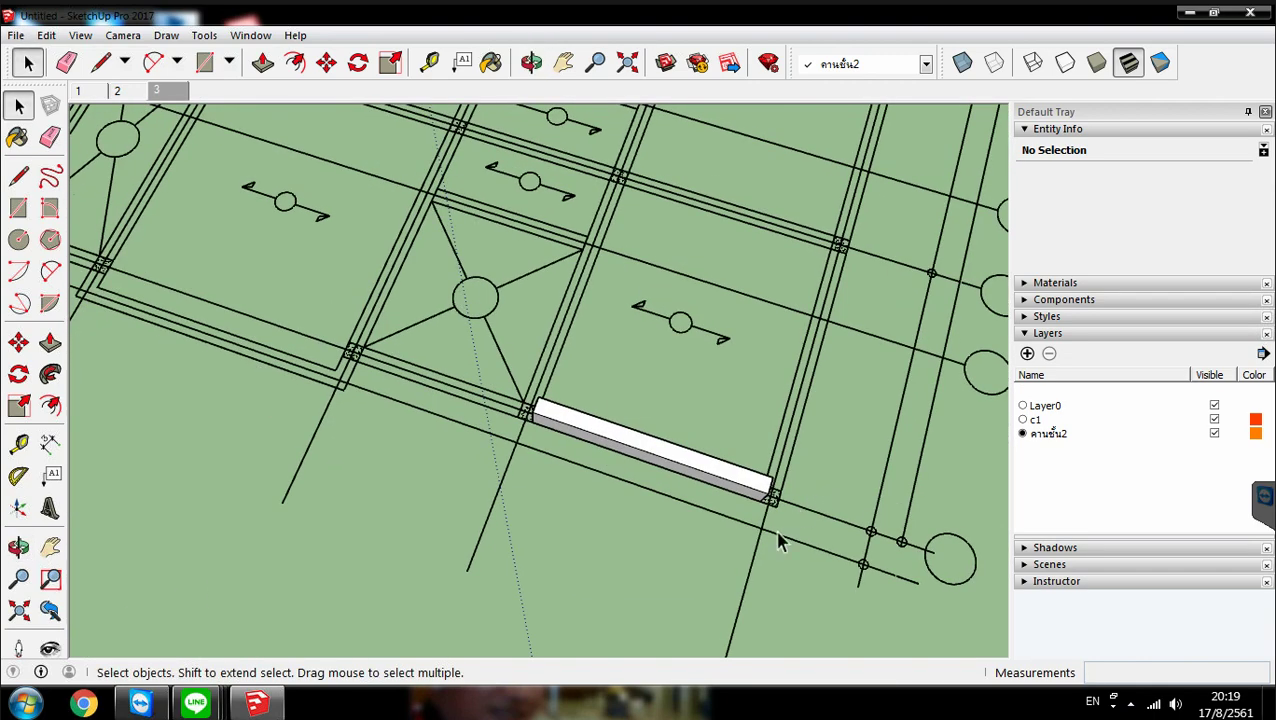
pyautogui.scroll(1, 780, 540)
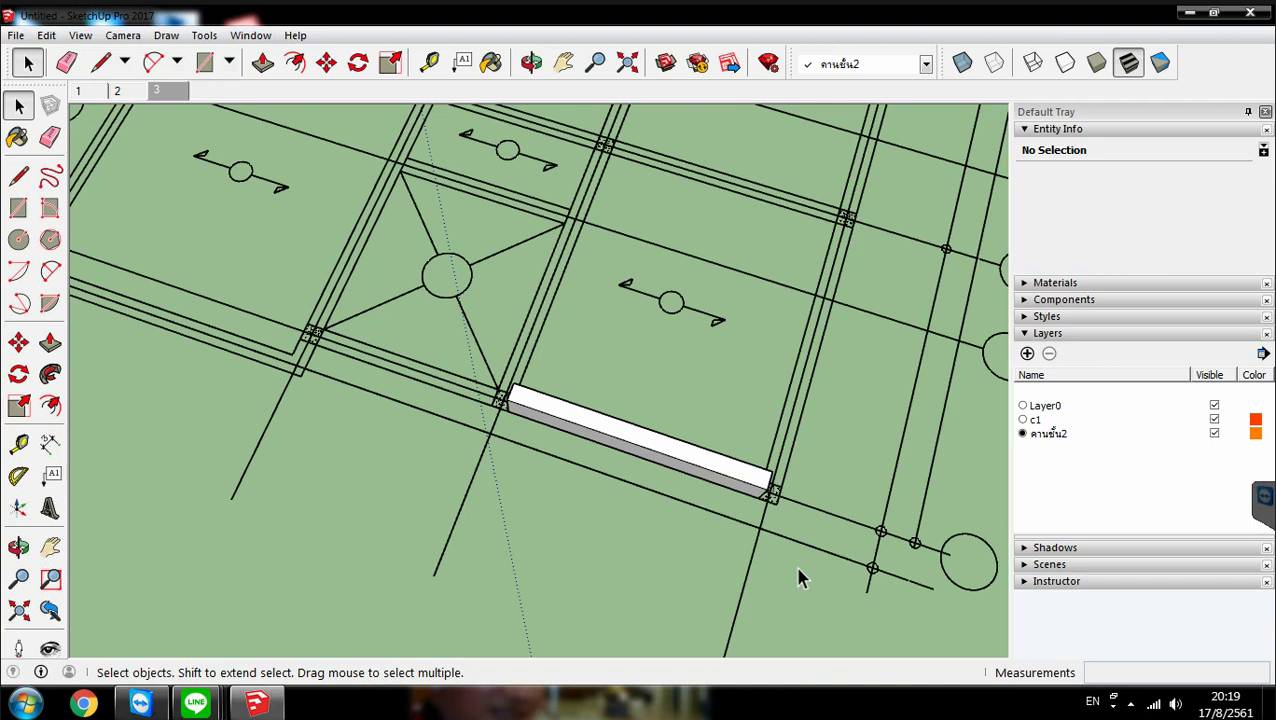
pyautogui.scroll(1, 649, 518)
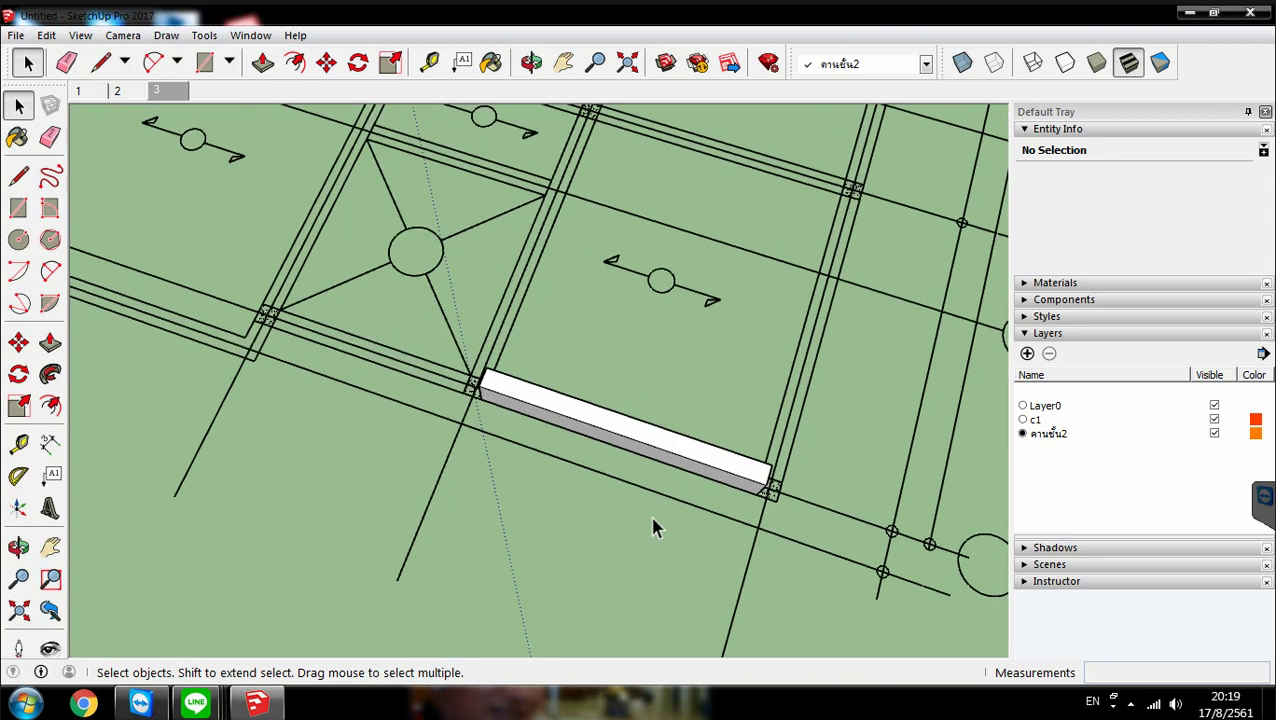
pyautogui.press('m')
pyautogui.moveTo(787, 500); pyautogui.dragTo(721, 464, button='middle')
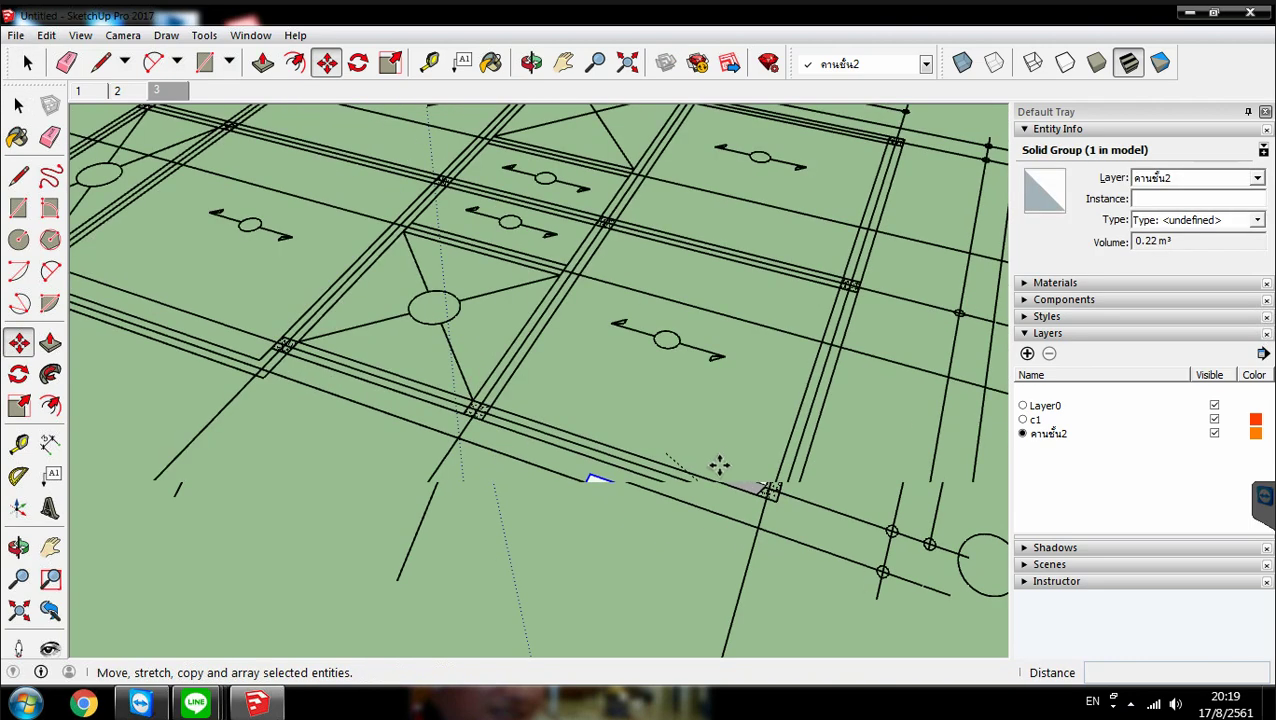
pyautogui.click(735, 498)
pyautogui.scroll(2, 740, 582)
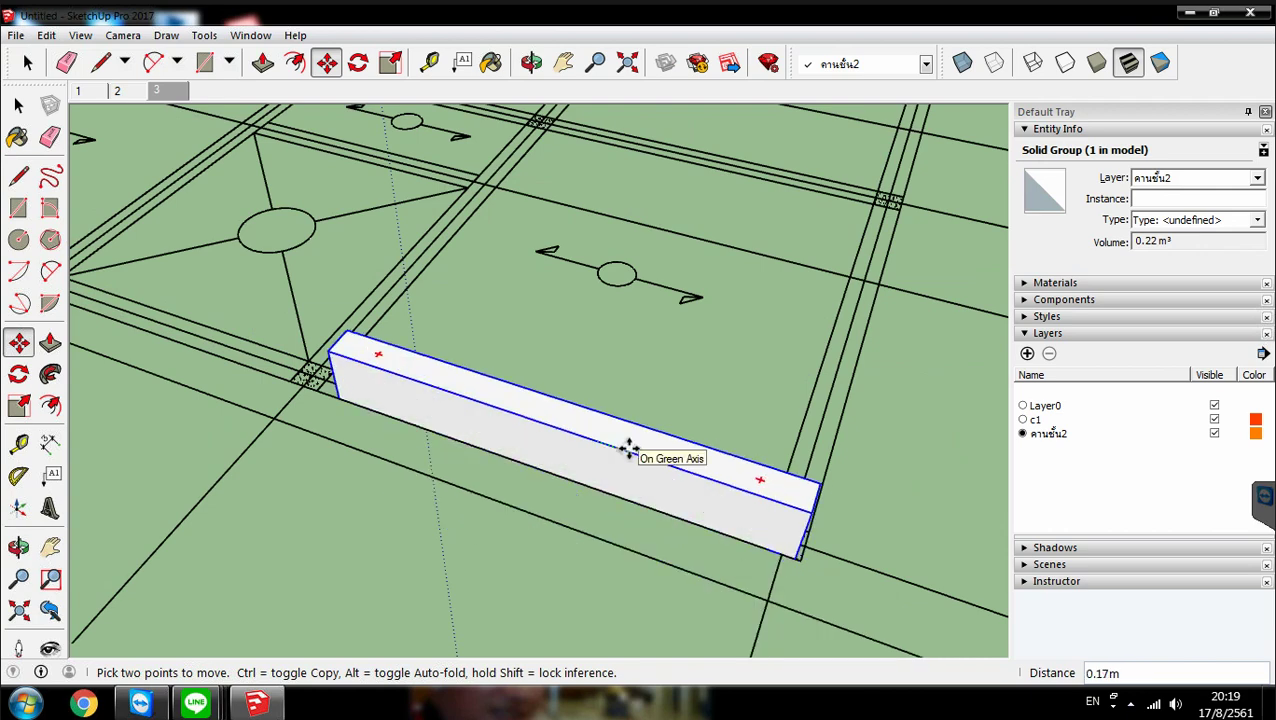
pyautogui.press('ctrl')
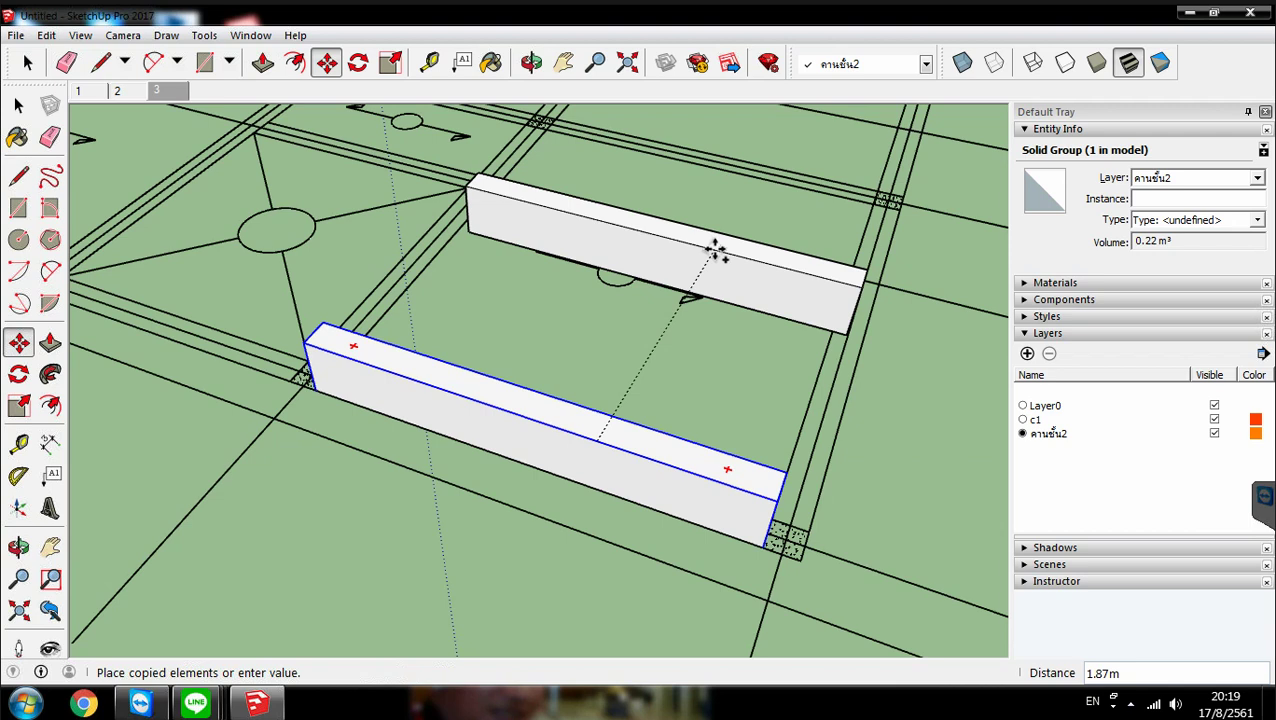
pyautogui.click(714, 250)
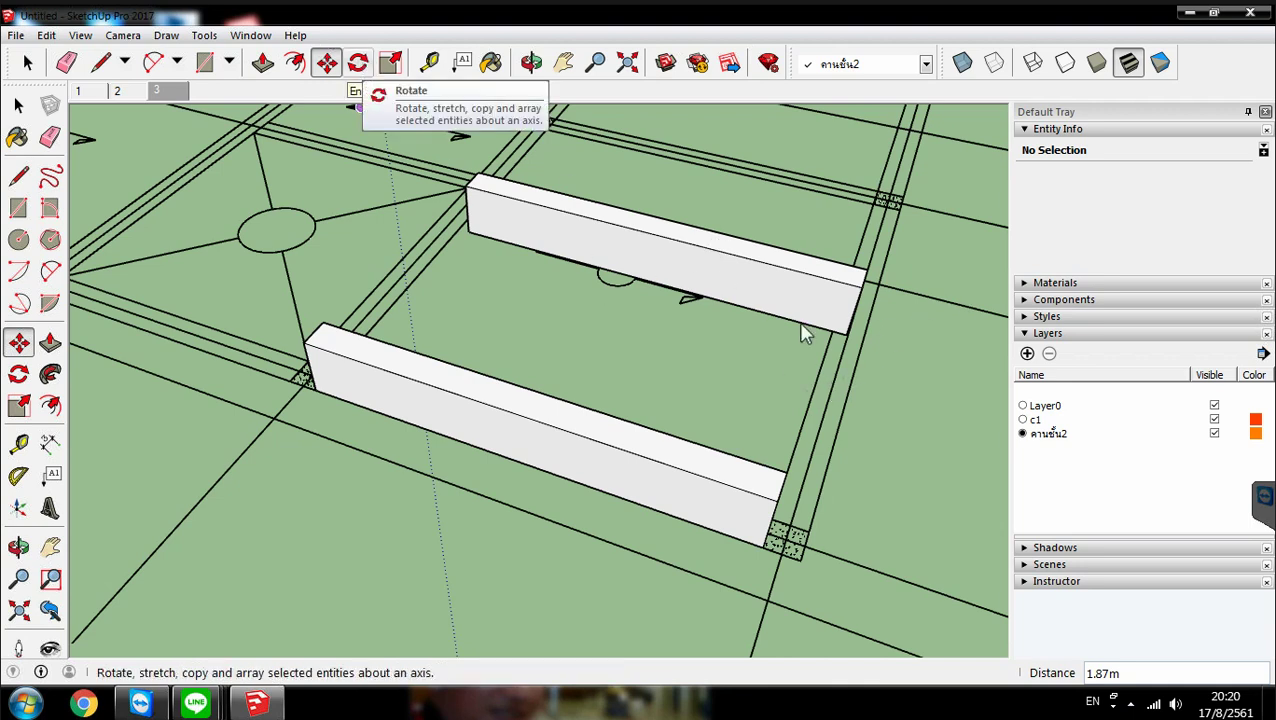
# Rotate the copied beam 90 degrees on the plan about the top corner at its outer end
pyautogui.click(358, 68)
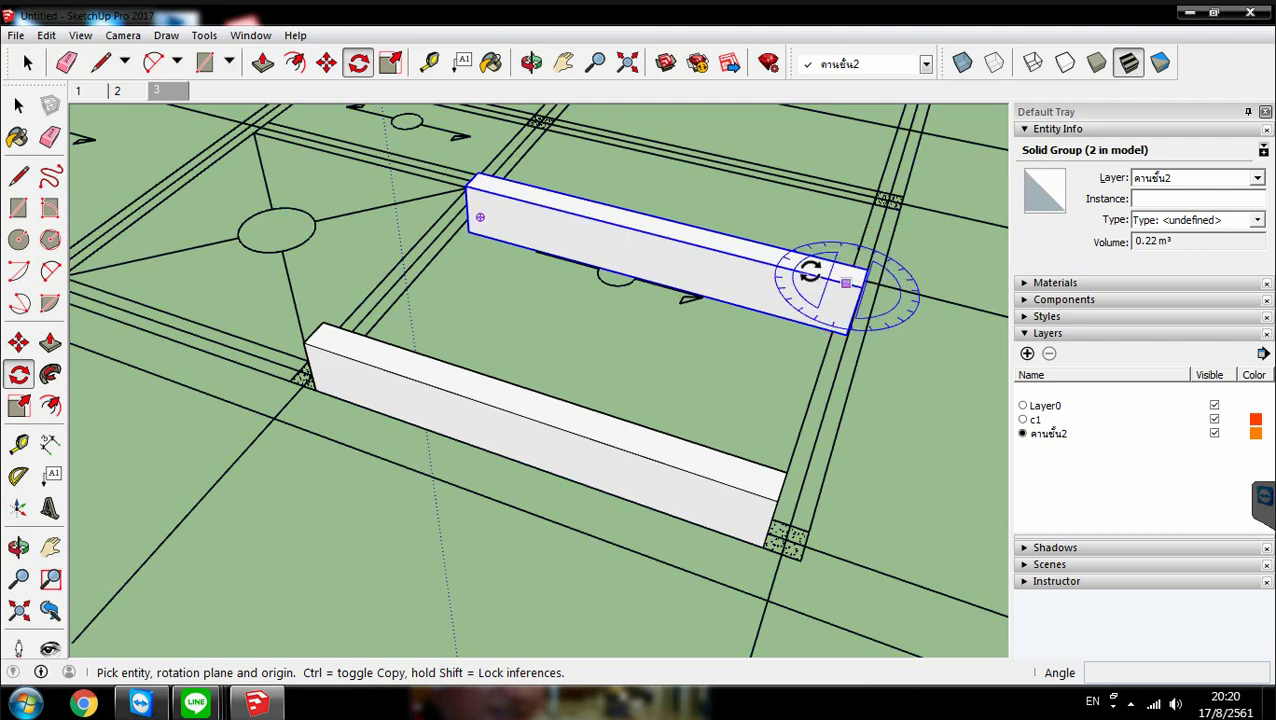
pyautogui.moveTo(809, 270); pyautogui.dragTo(616, 256, button='middle')
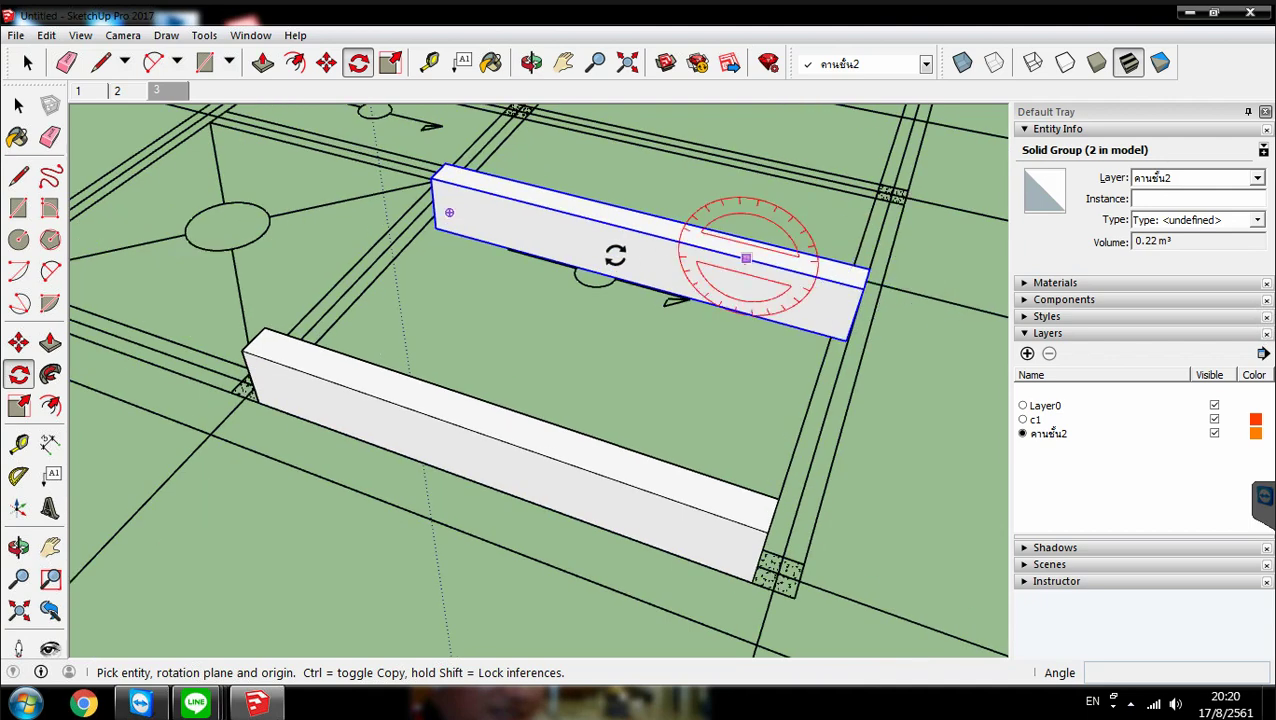
pyautogui.click(784, 268)
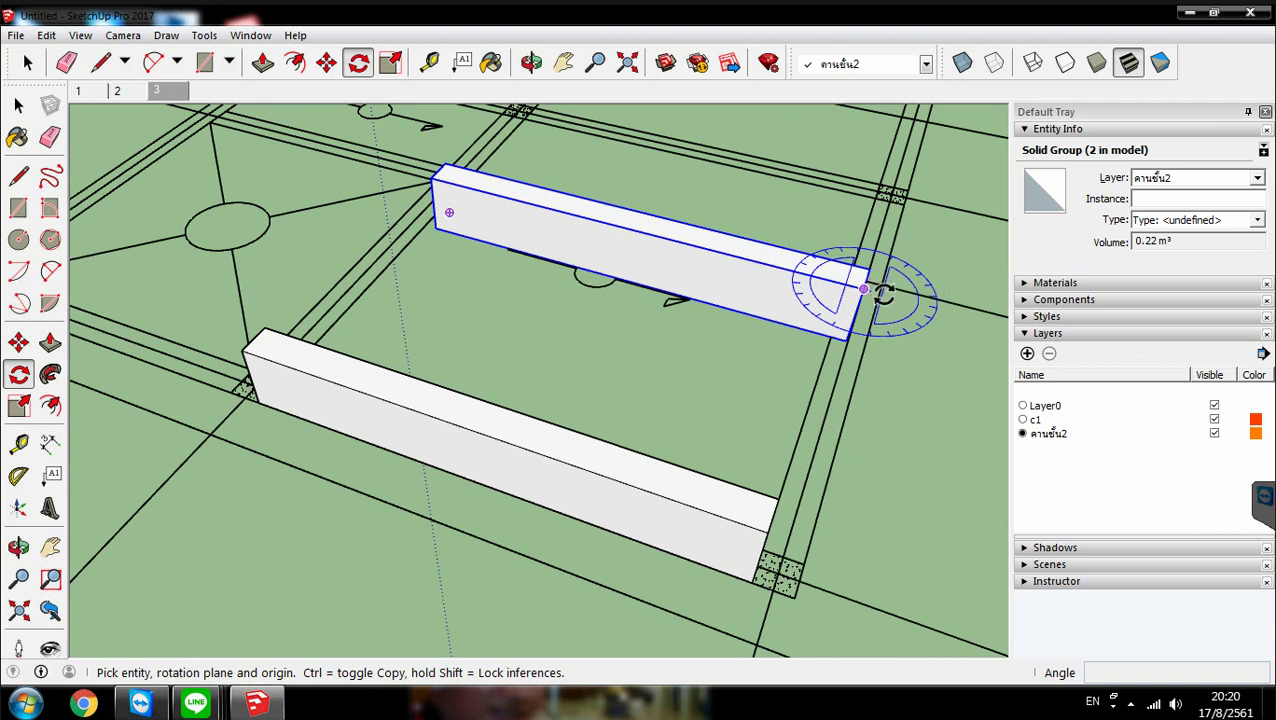
pyautogui.click(863, 289)
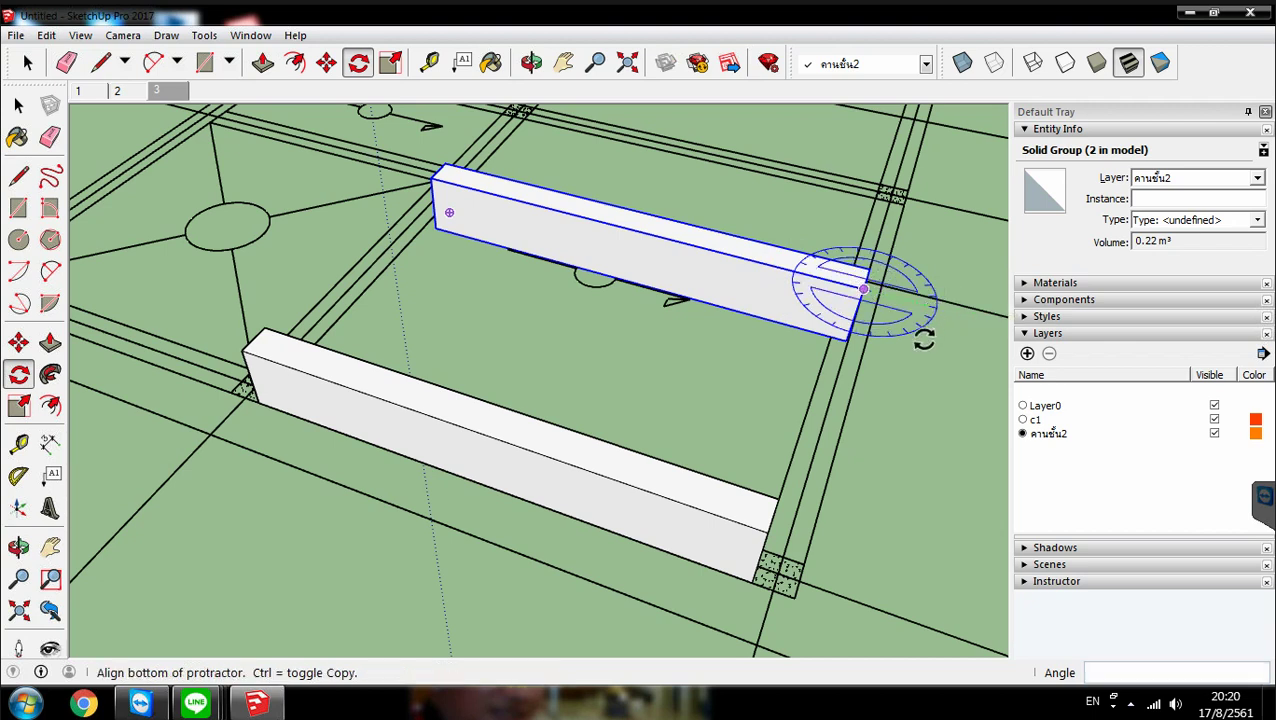
pyautogui.click(922, 336)
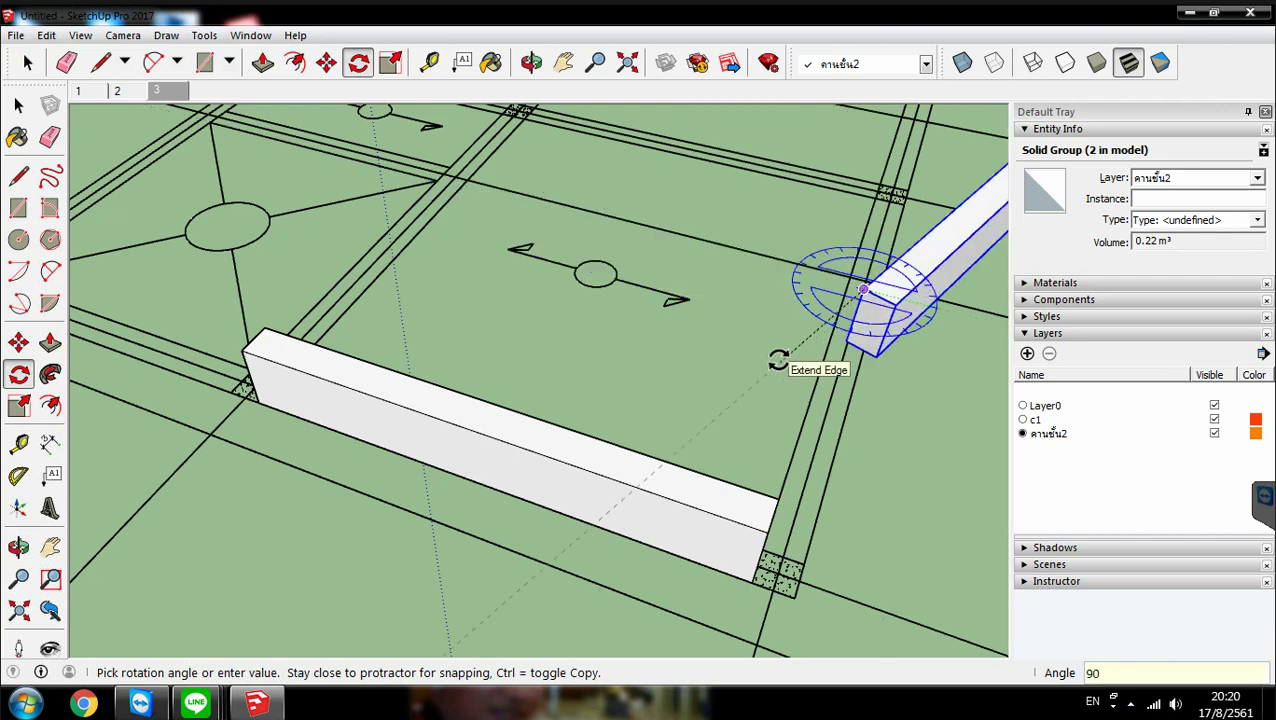
pyautogui.click(778, 360)
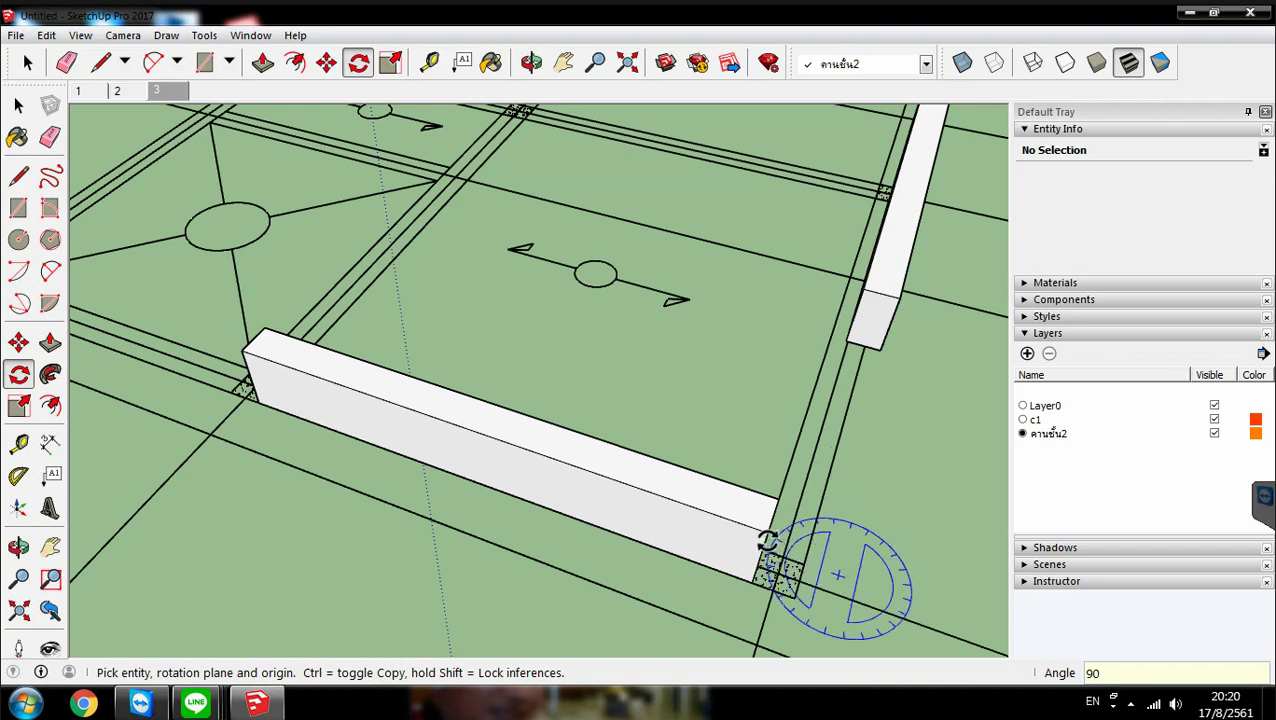
# Move the rotated beam about 1.67 m by its bottom end corner onto the corner of the hatched column
pyautogui.moveTo(766, 540); pyautogui.dragTo(615, 413, button='middle')
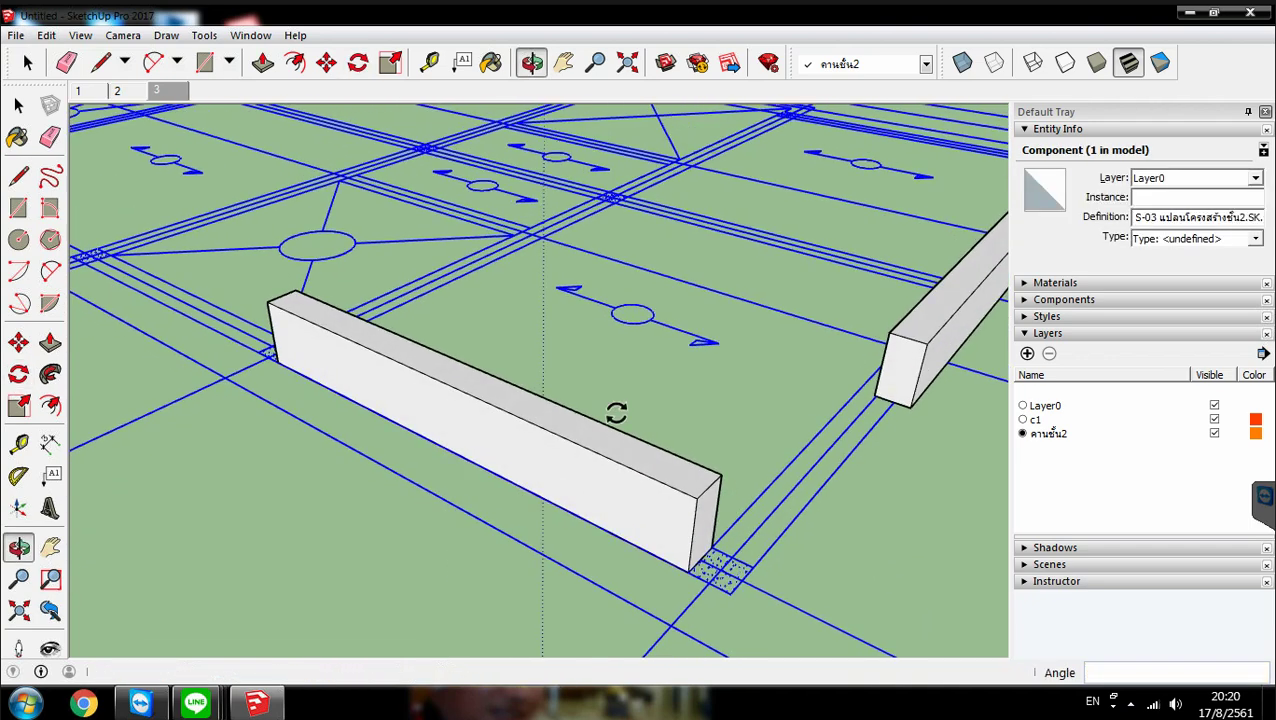
pyautogui.click(327, 62)
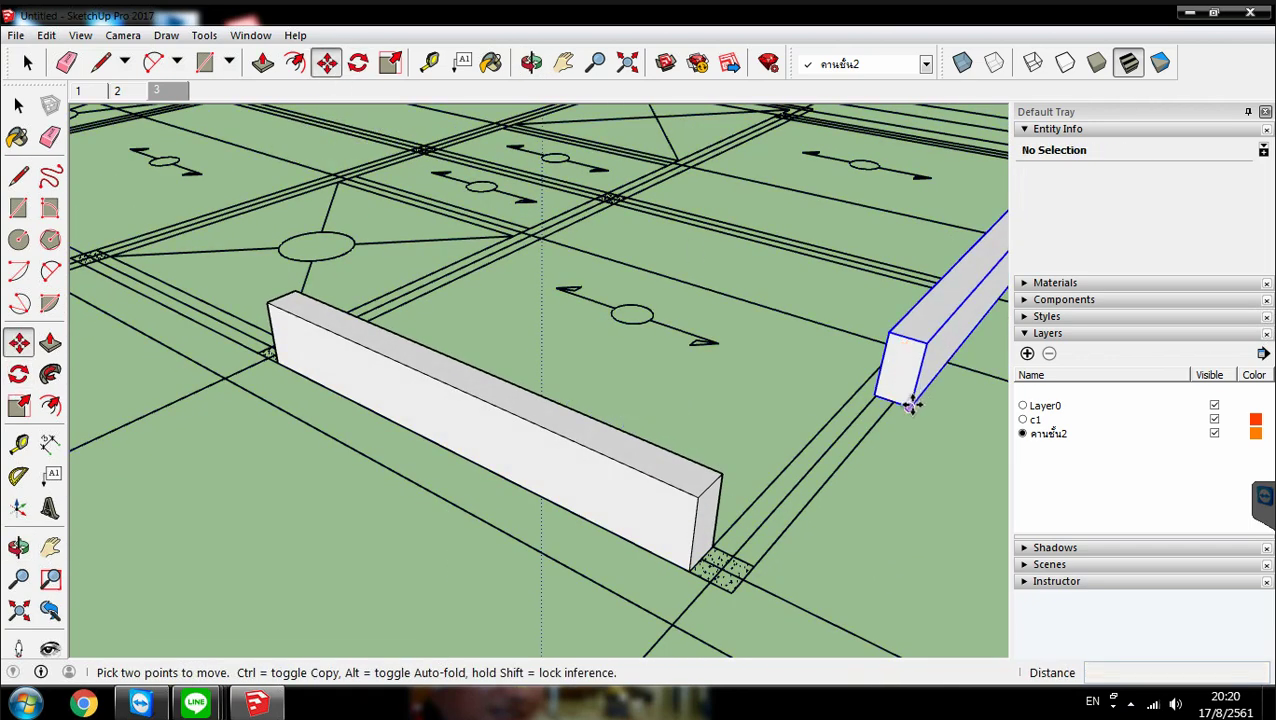
pyautogui.click(910, 405)
pyautogui.click(757, 567)
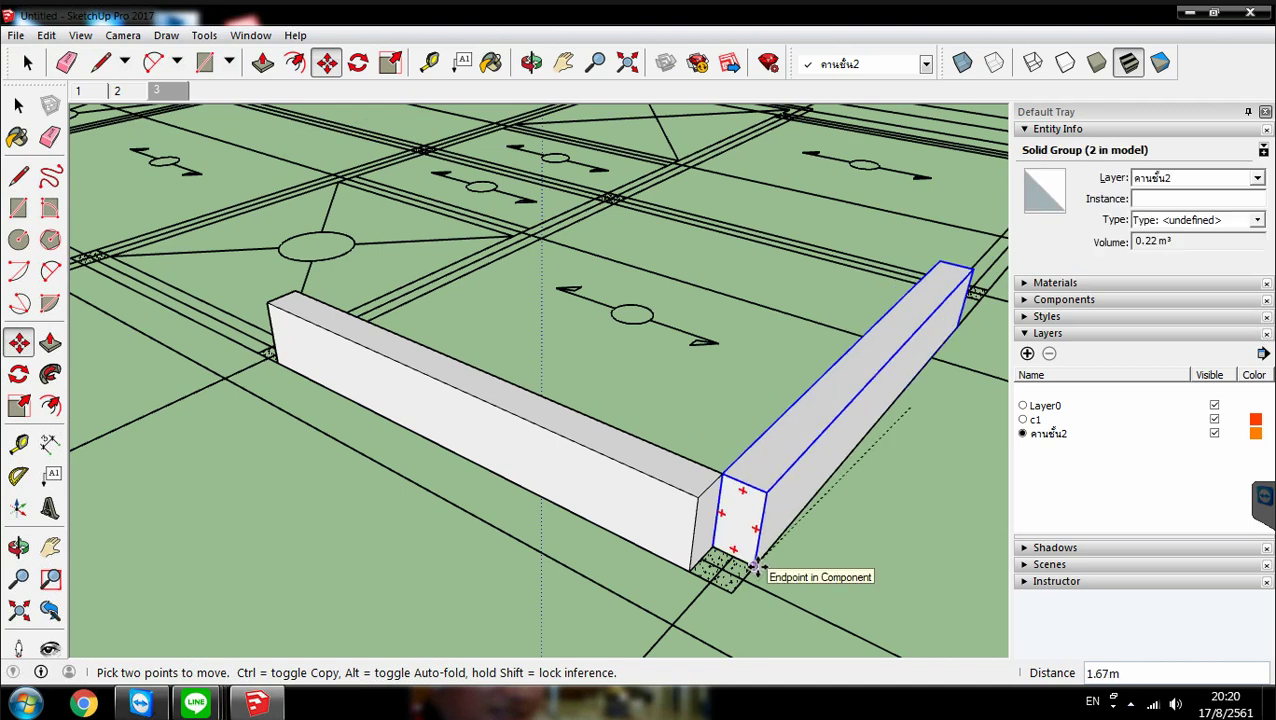
pyautogui.click(742, 452)
# Open the original beam's group for editing at its end short of the next hatched column, ready for Push/Pull
pyautogui.moveTo(744, 454); pyautogui.dragTo(331, 357, button='middle')
pyautogui.scroll(-3, 331, 357)
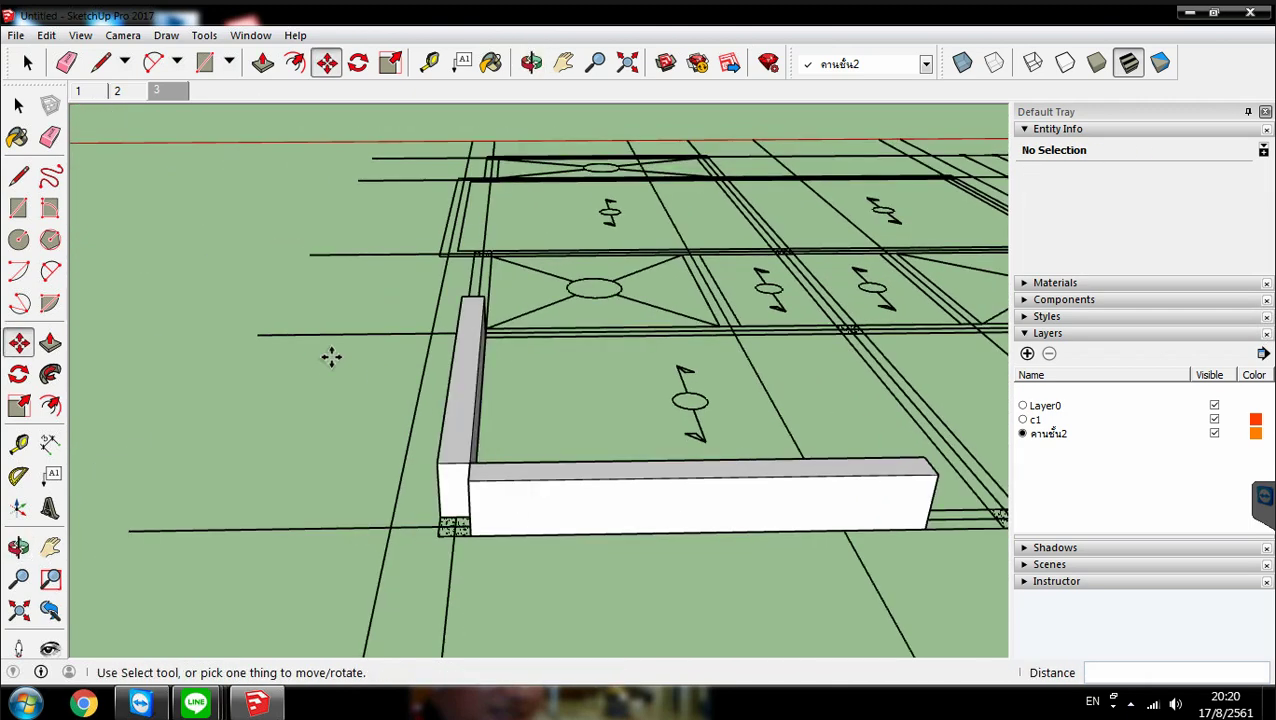
pyautogui.scroll(-3, 484, 418)
pyautogui.scroll(-1, 661, 455)
pyautogui.scroll(2, 662, 440)
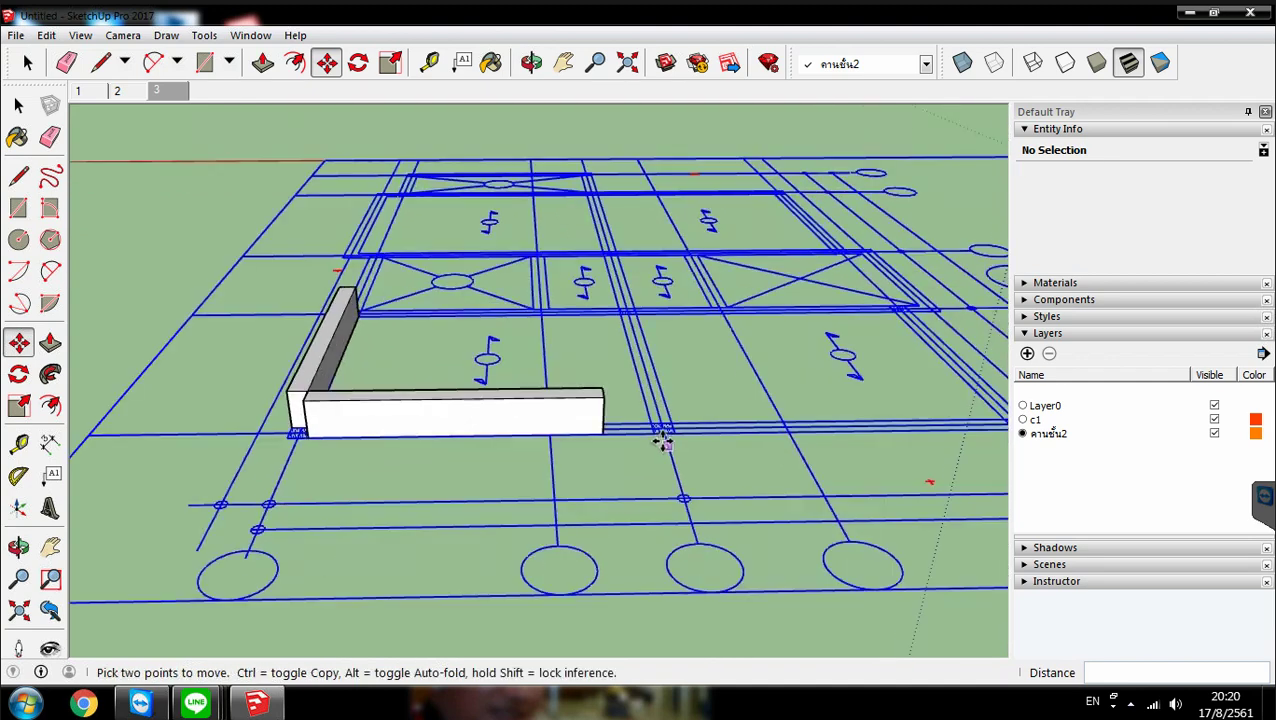
pyautogui.scroll(3, 600, 425)
pyautogui.click(612, 435)
pyautogui.moveTo(612, 435); pyautogui.dragTo(482, 484, button='middle')
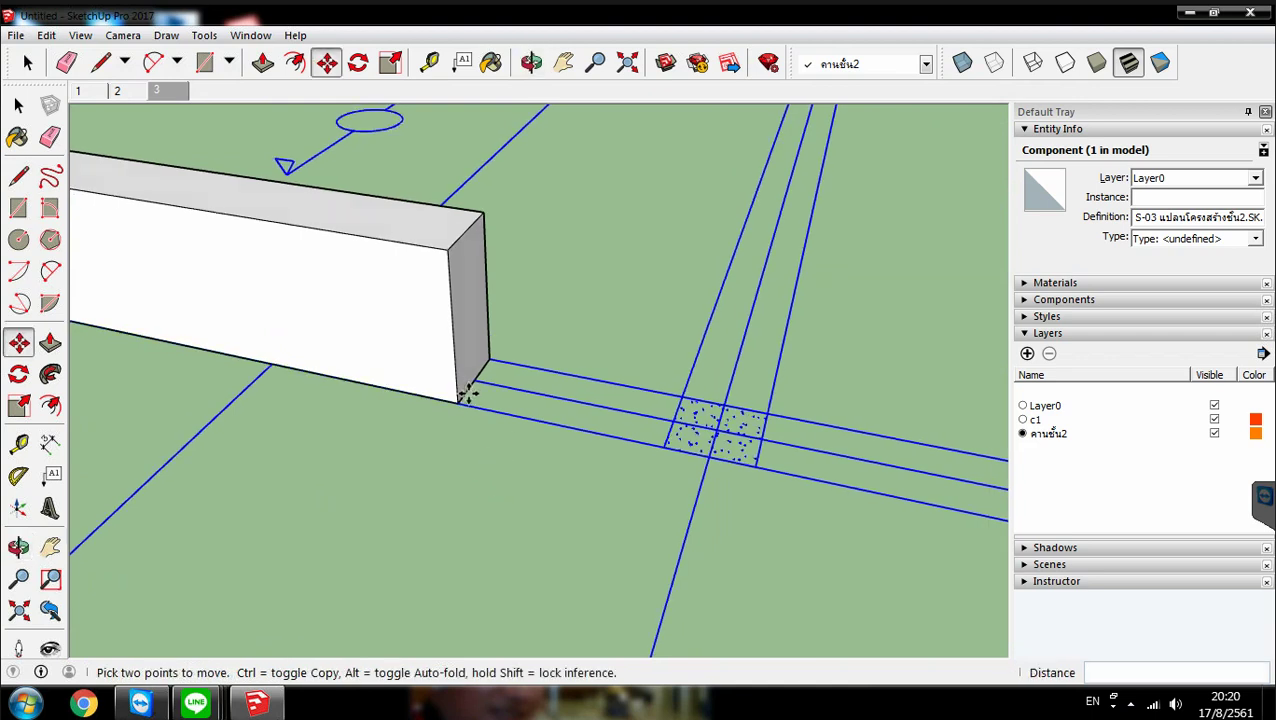
pyautogui.click(262, 62)
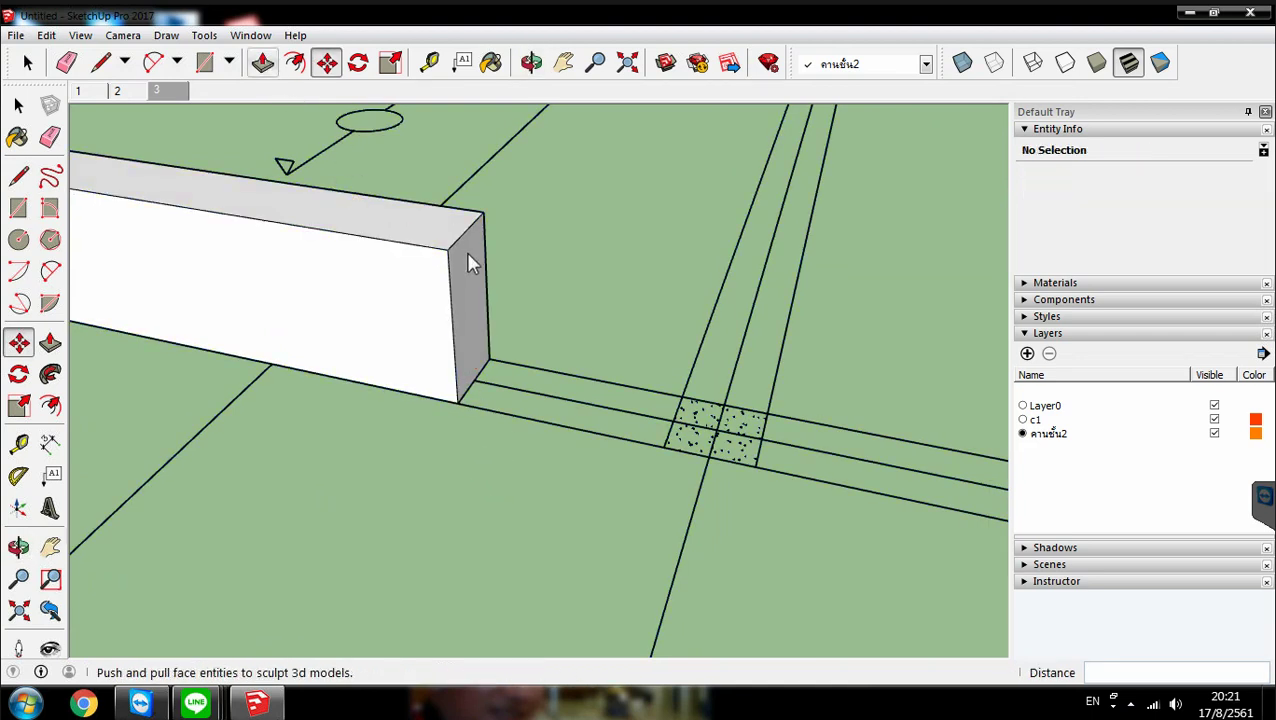
pyautogui.rightClick(468, 293)
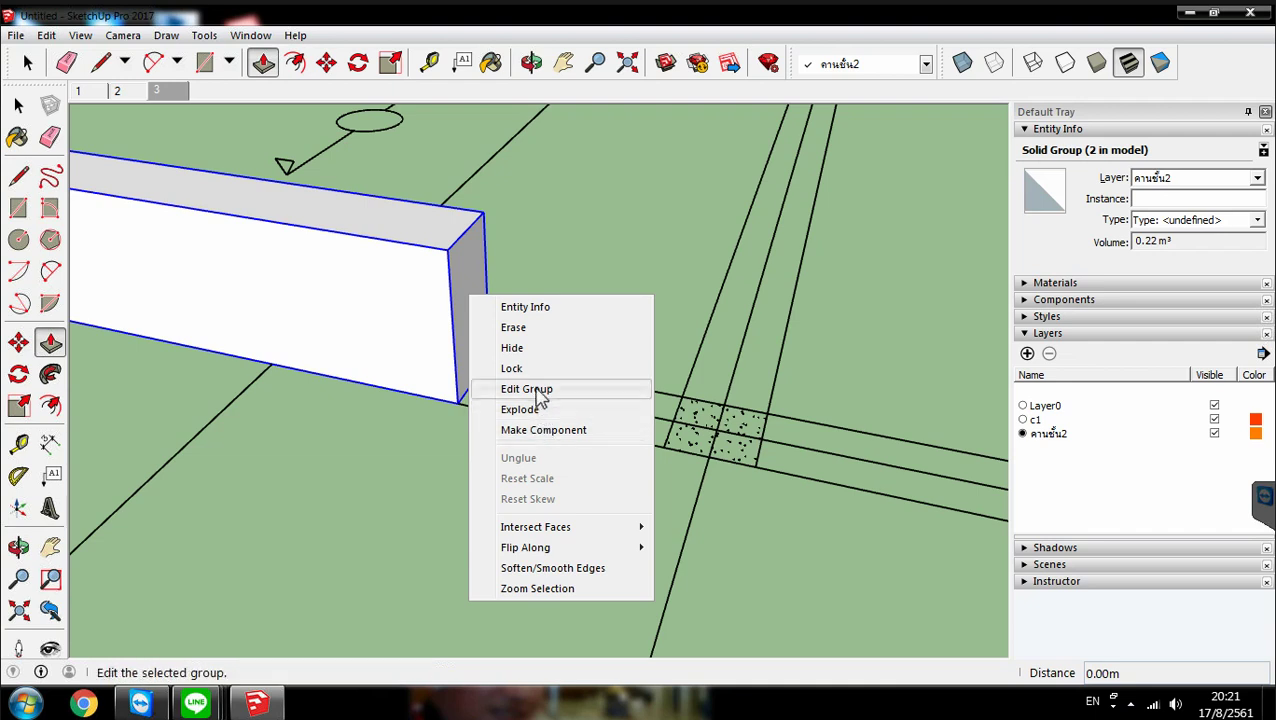
pyautogui.click(540, 389)
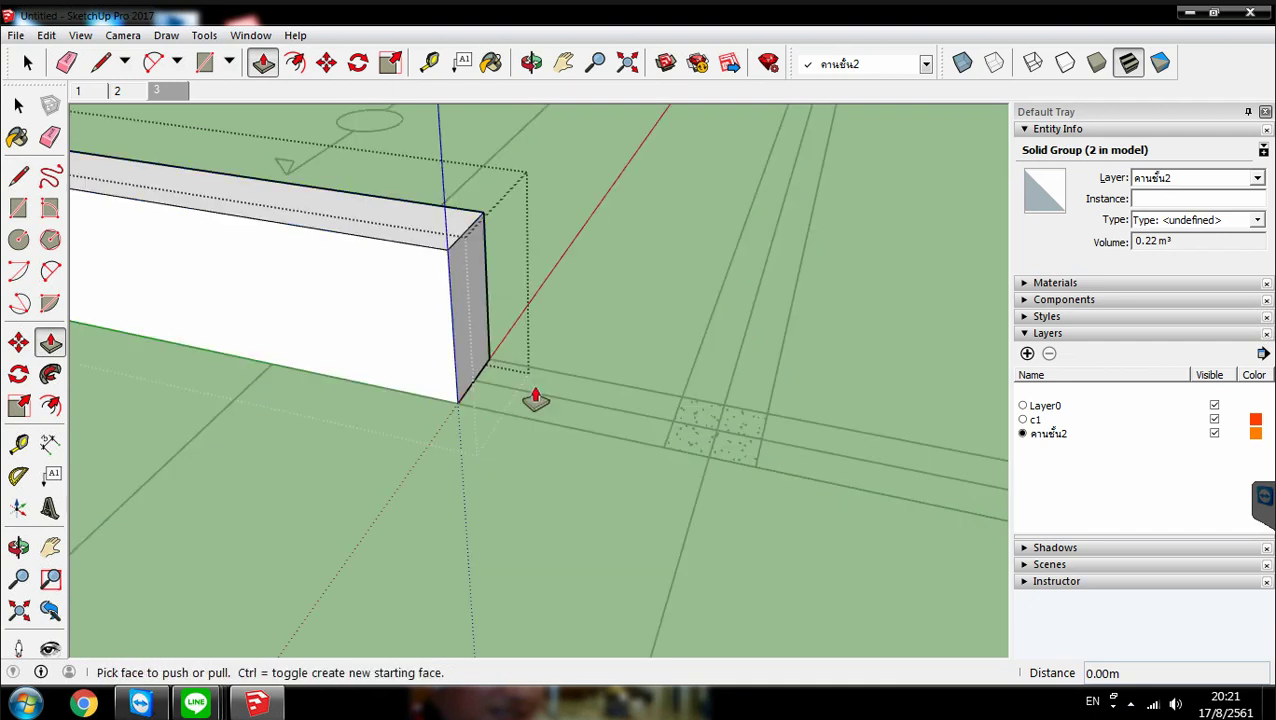
# Push/Pull the beam's end face about 0.49 m to meet the hatched column, and close the group
pyautogui.click(464, 290)
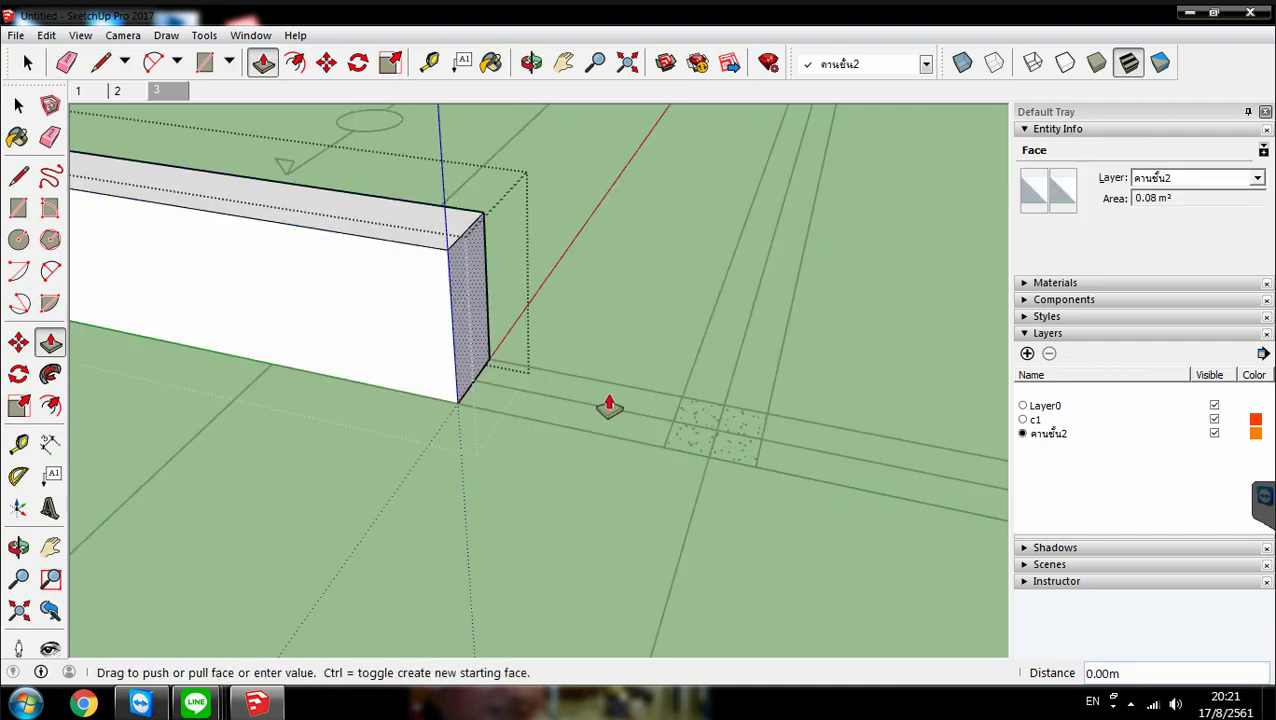
pyautogui.click(662, 455)
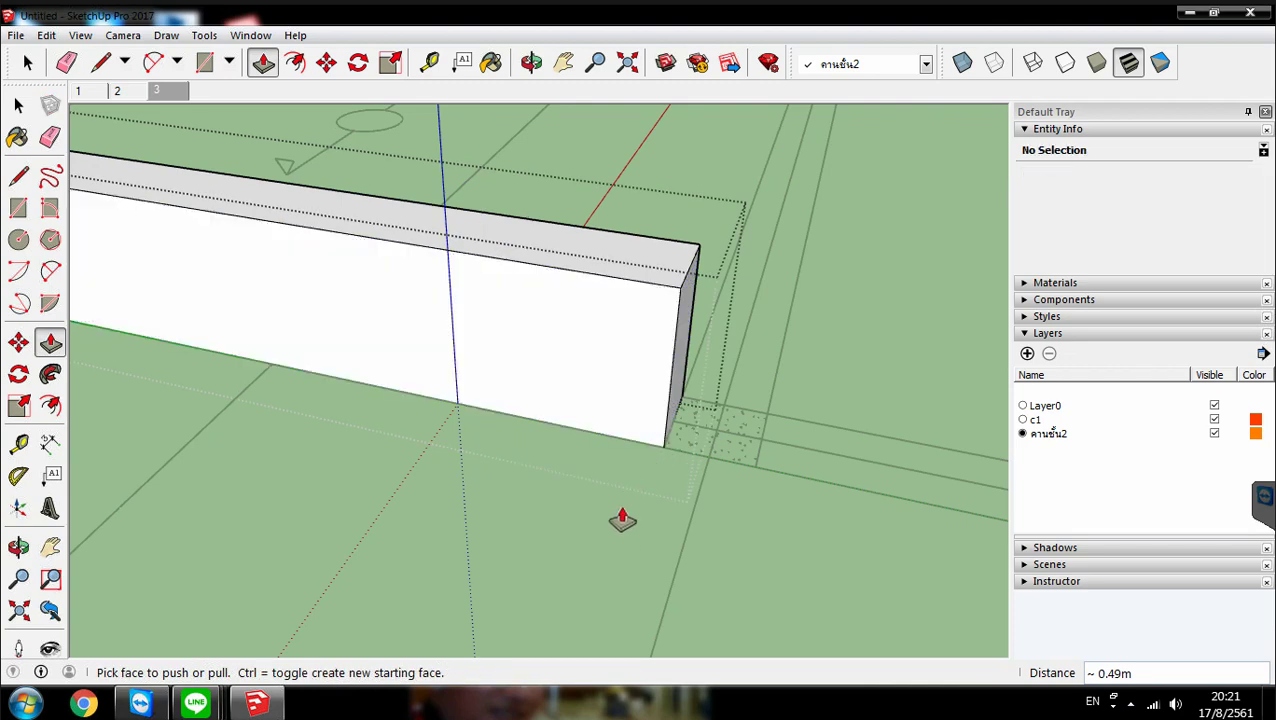
pyautogui.moveTo(610, 448); pyautogui.dragTo(601, 379, button='middle')
pyautogui.rightClick(604, 370)
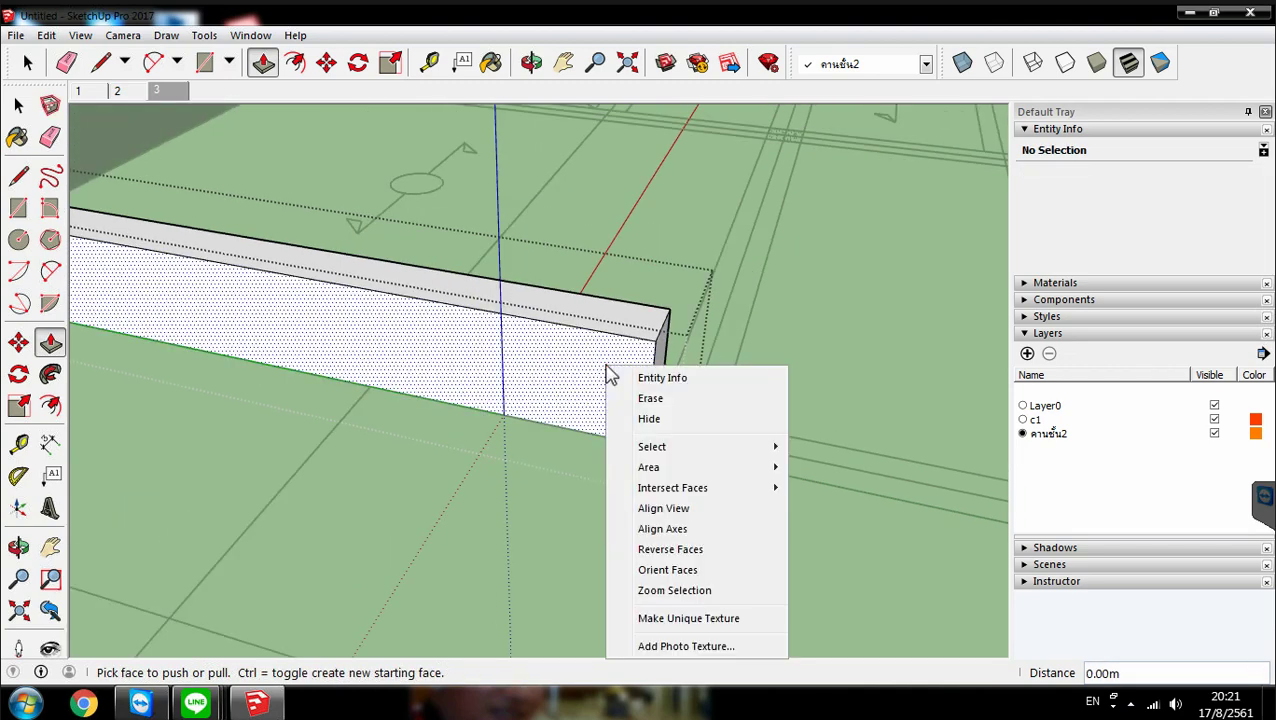
pyautogui.rightClick(541, 488)
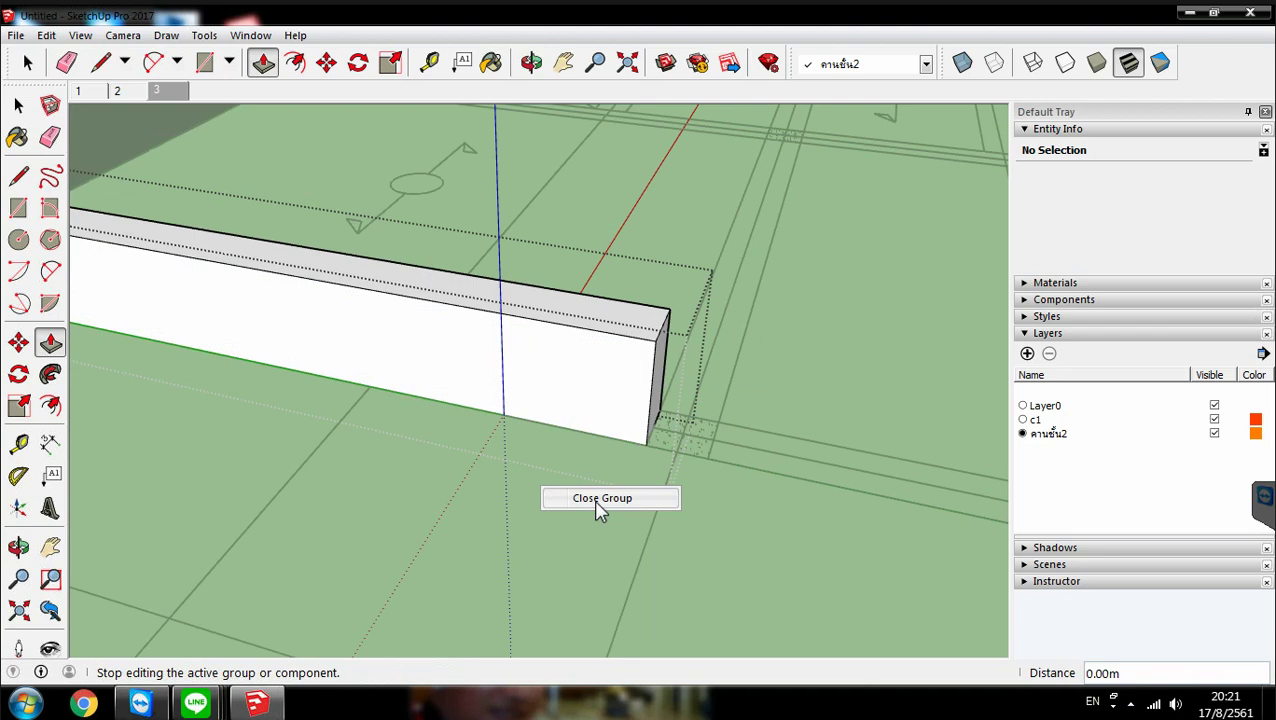
pyautogui.click(597, 503)
pyautogui.scroll(-4, 593, 515)
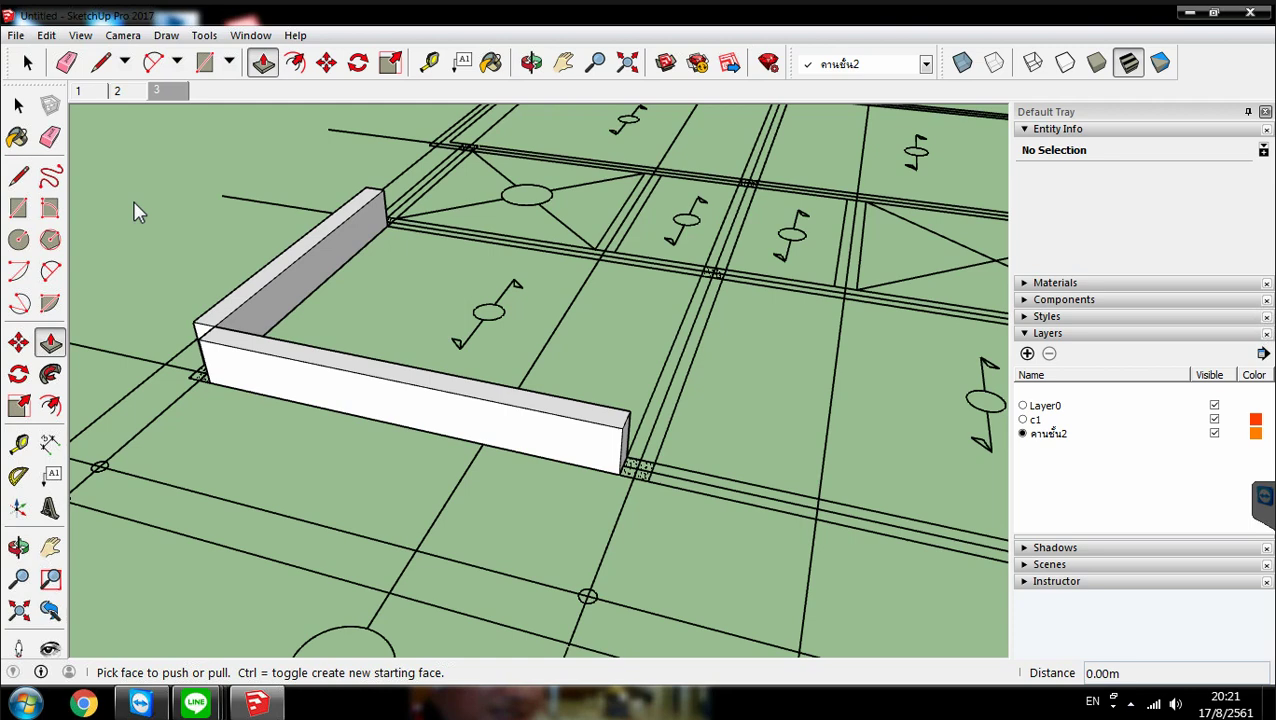
# Start saving the untitled model under a new name with Save As
pyautogui.press('alt')
pyautogui.press('f')
pyautogui.press('Down')
pyautogui.press('Down')
pyautogui.press('Up')
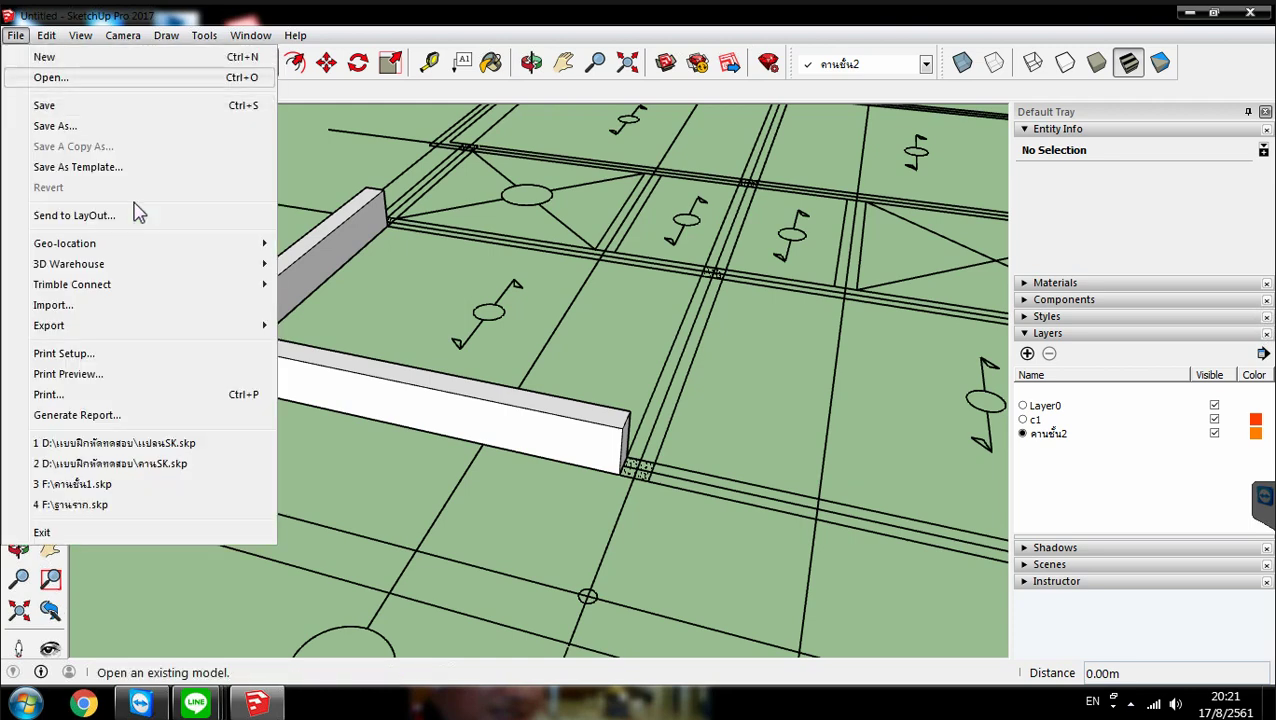
pyautogui.press('Down')
pyautogui.press('Down')
pyautogui.press('Return')
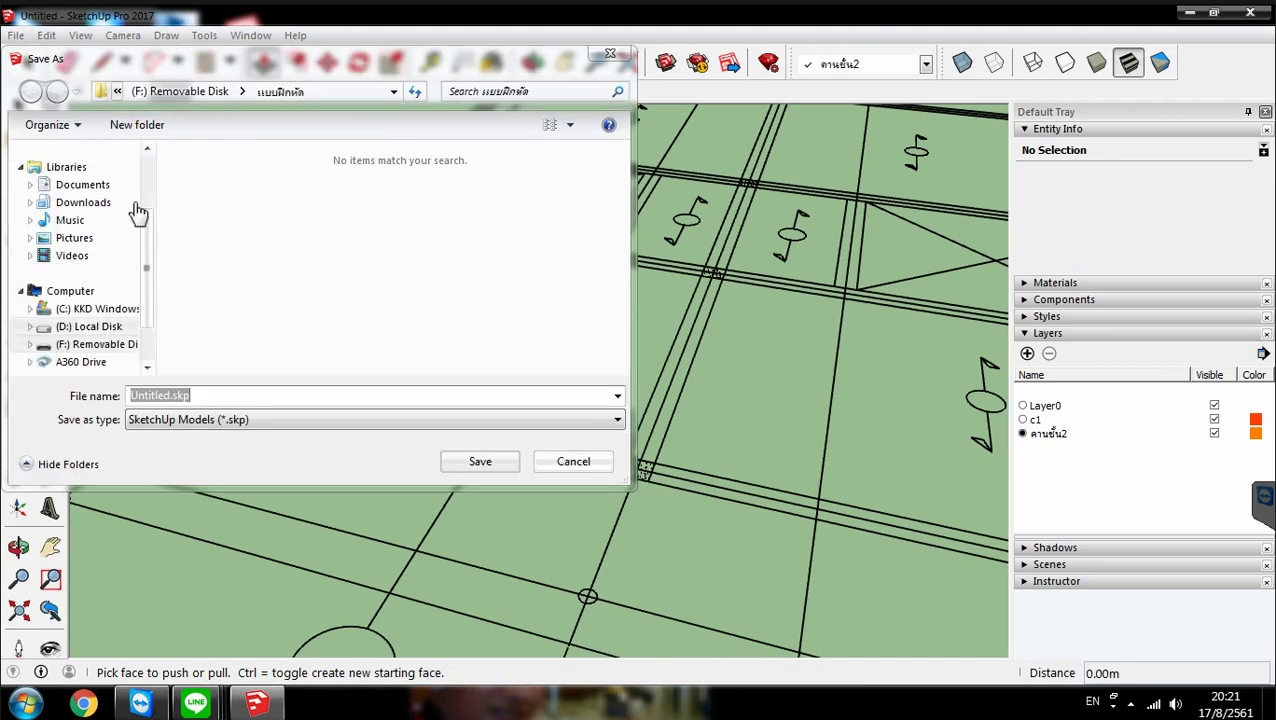
# Choose the folder แบบฝึกหัดทดสอบ on Local Disk (D:) as the save location for the model
pyautogui.press('Up')
pyautogui.press('Right')
pyautogui.press('Up')
pyautogui.press('Up')
pyautogui.press('Up')
pyautogui.press('Up')
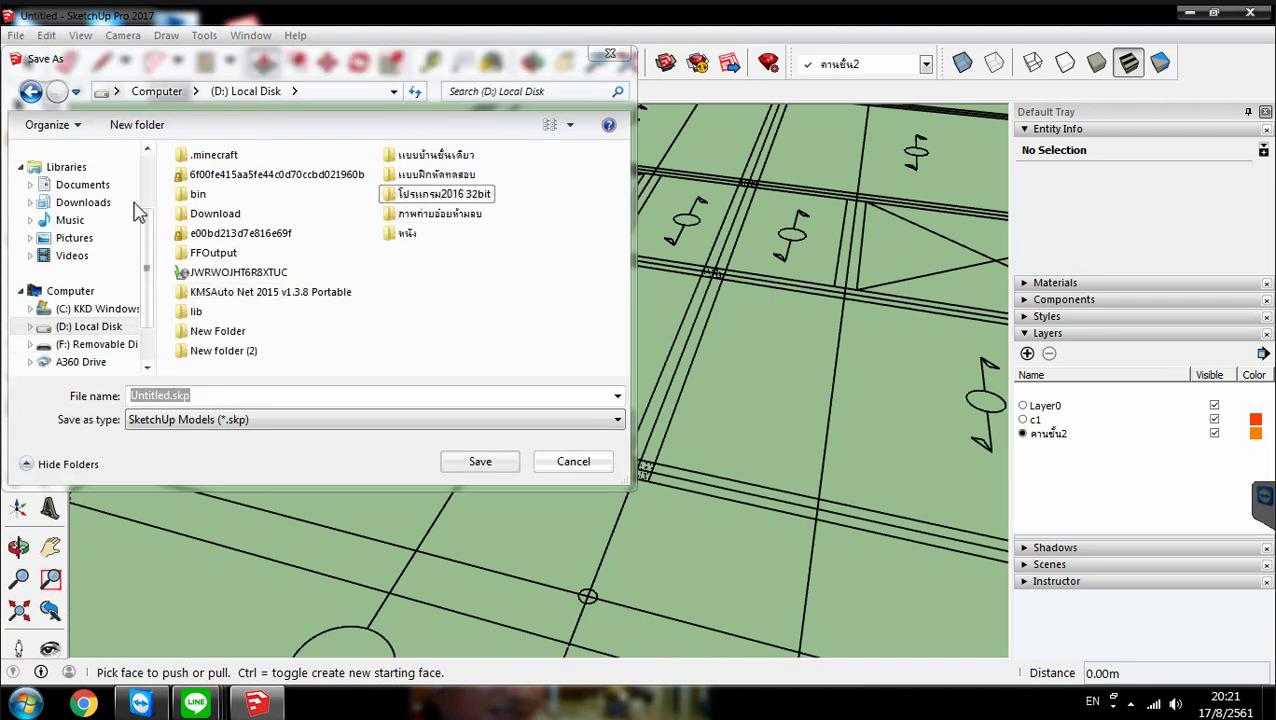
pyautogui.press('Down')
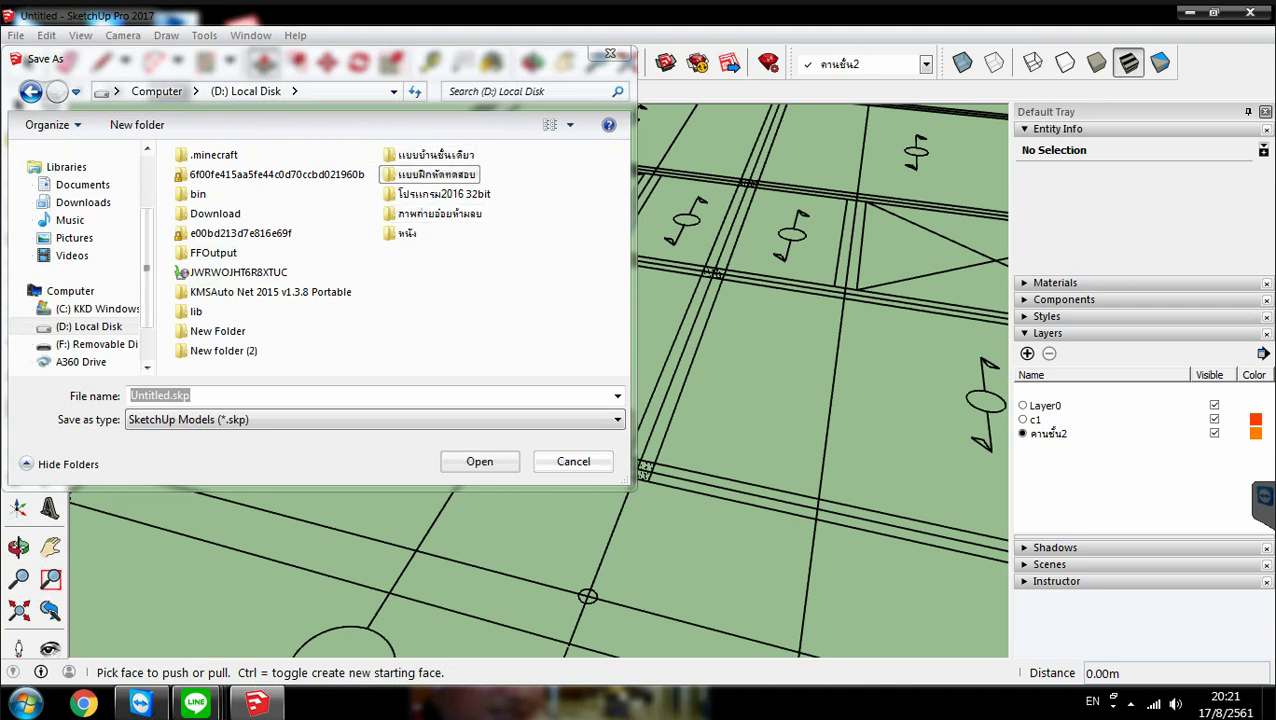
pyautogui.press('Return')
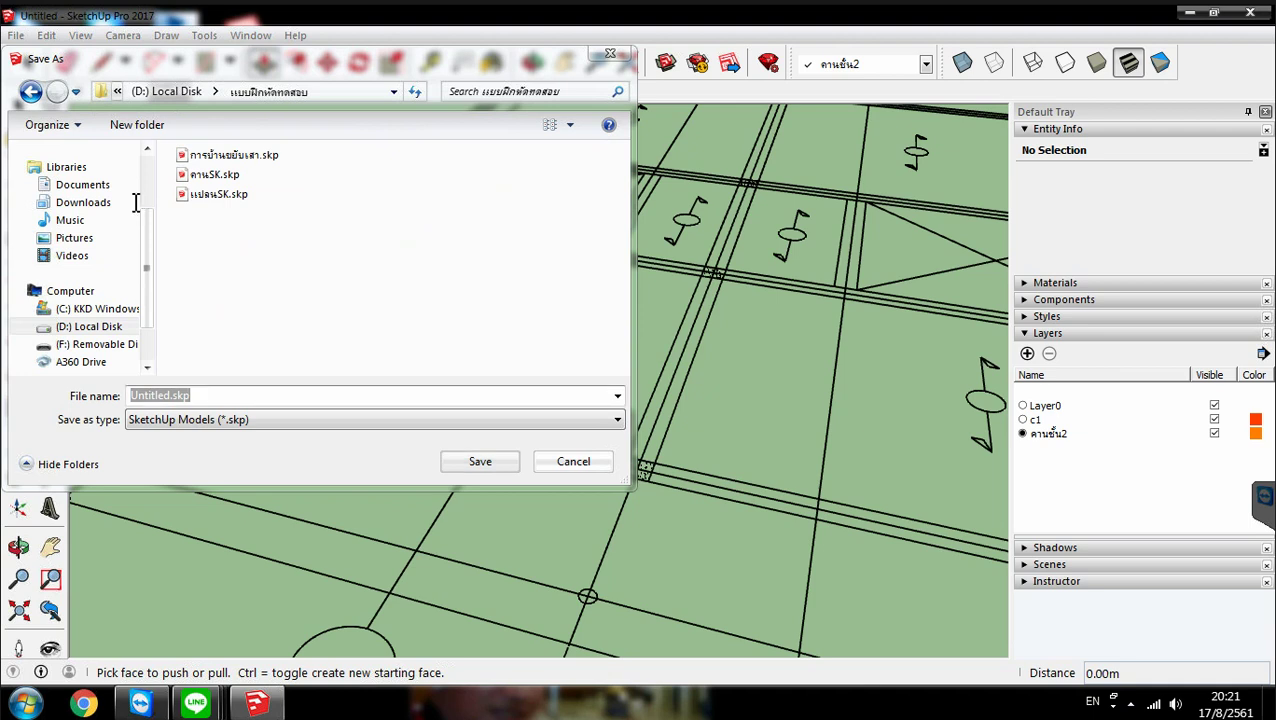
# Replace the default file name with คานชั้น2 and save the SketchUp model
pyautogui.press('BackSpace')
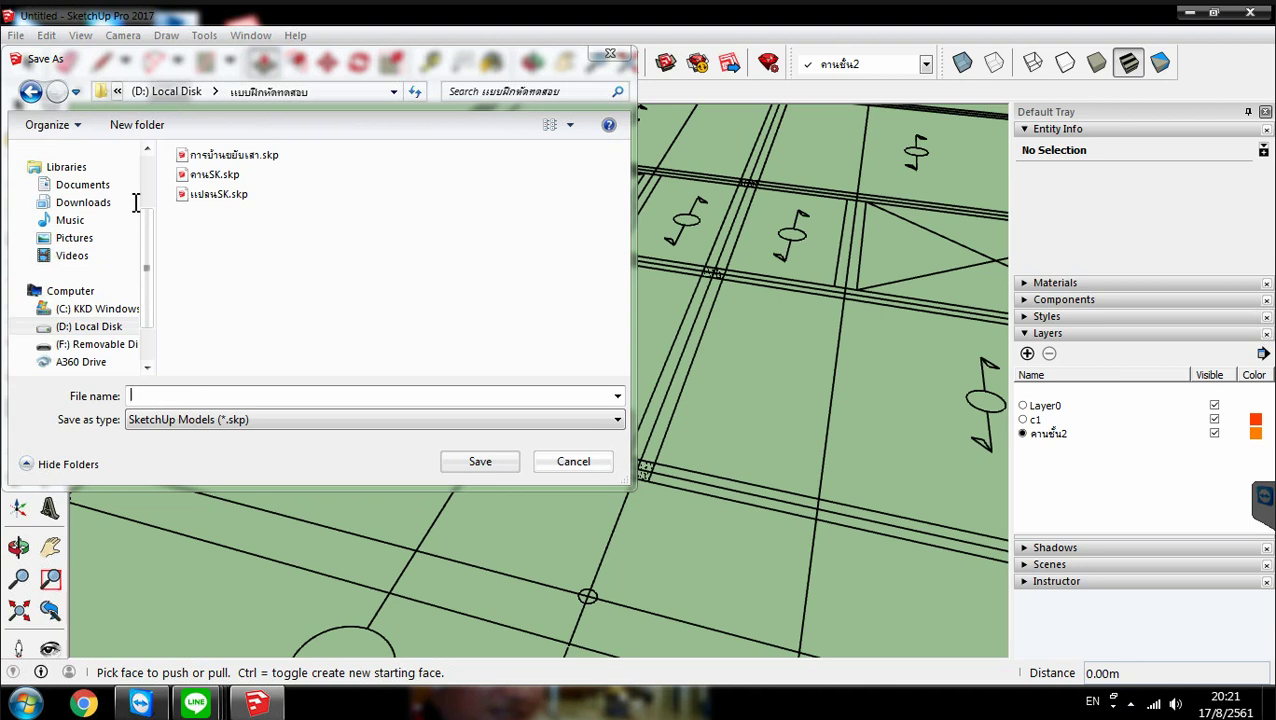
pyautogui.write('8')
pyautogui.press('BackSpace')
pyautogui.press('`')
pyautogui.write('คานชั้น2')
pyautogui.press('Return')
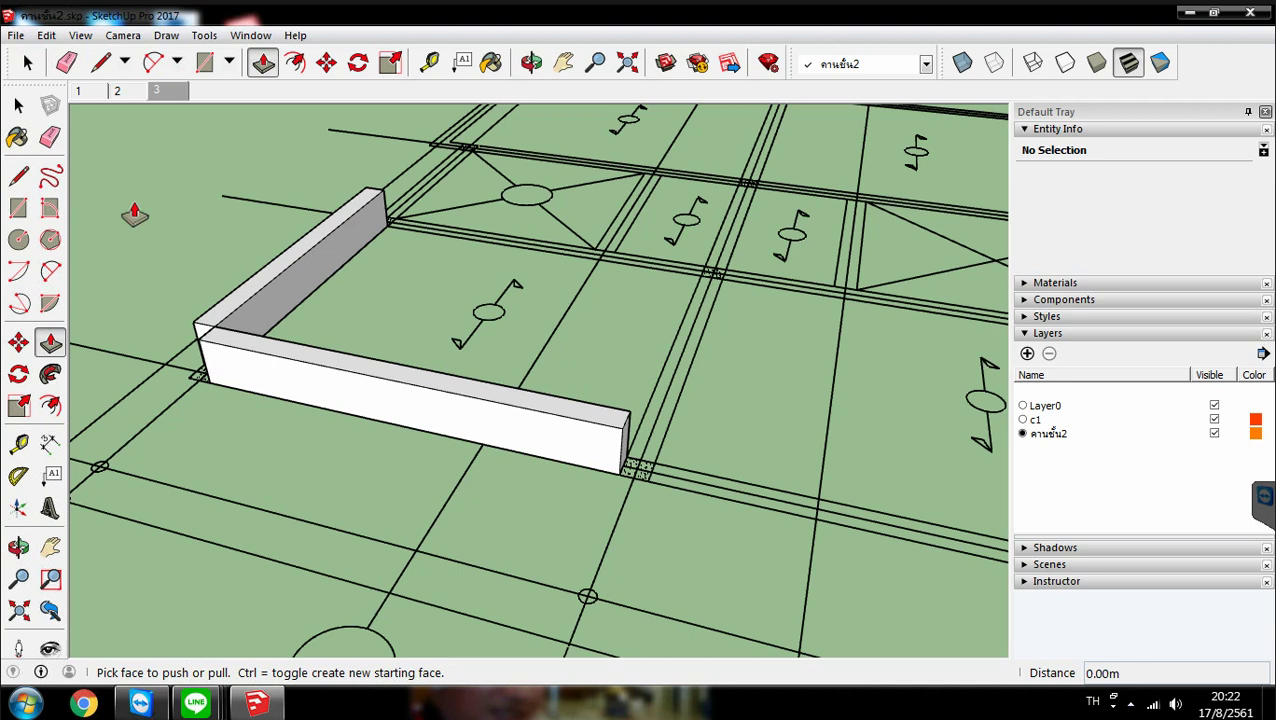
pyautogui.press('space')
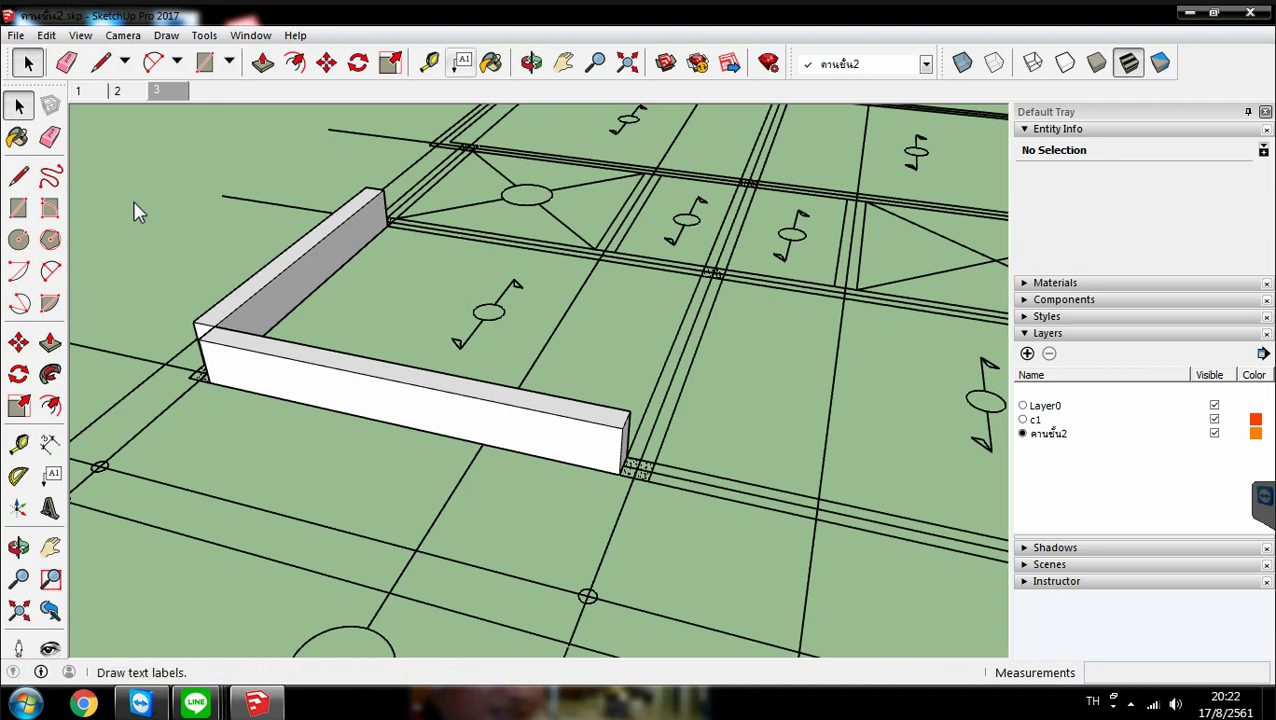
pyautogui.press('m')
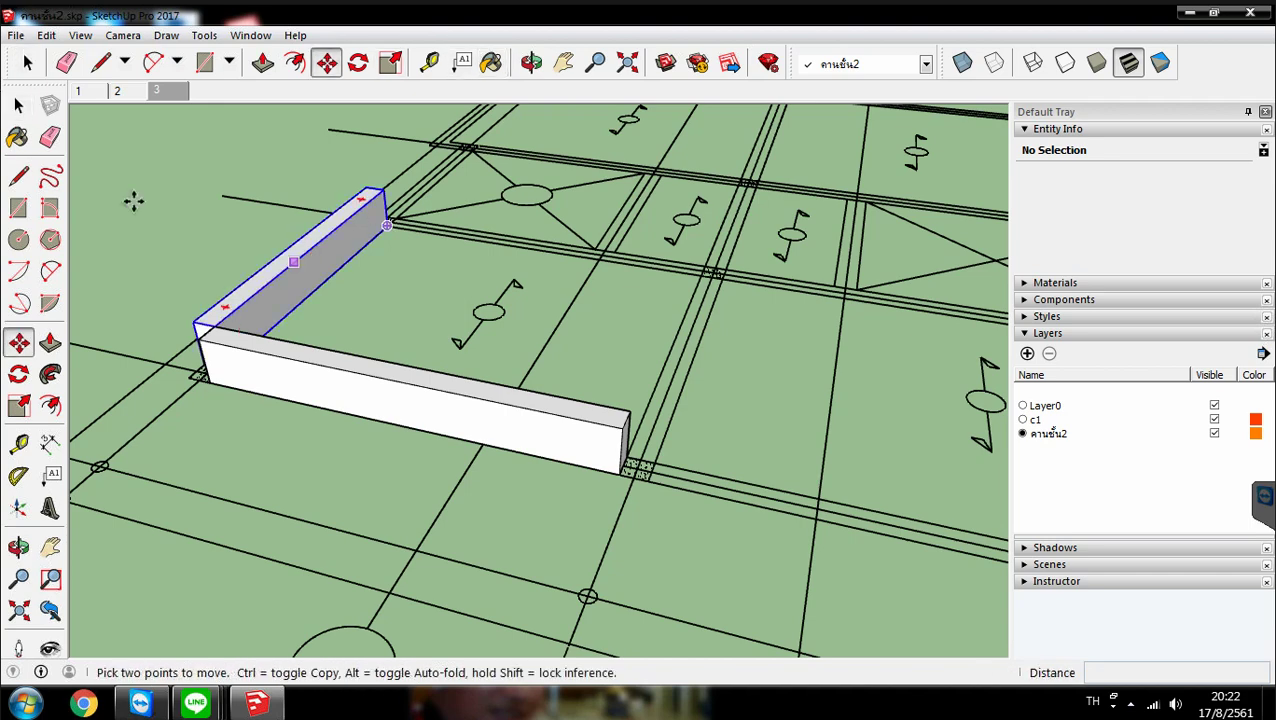
pyautogui.press('a')
pyautogui.press('space')
pyautogui.press('q')
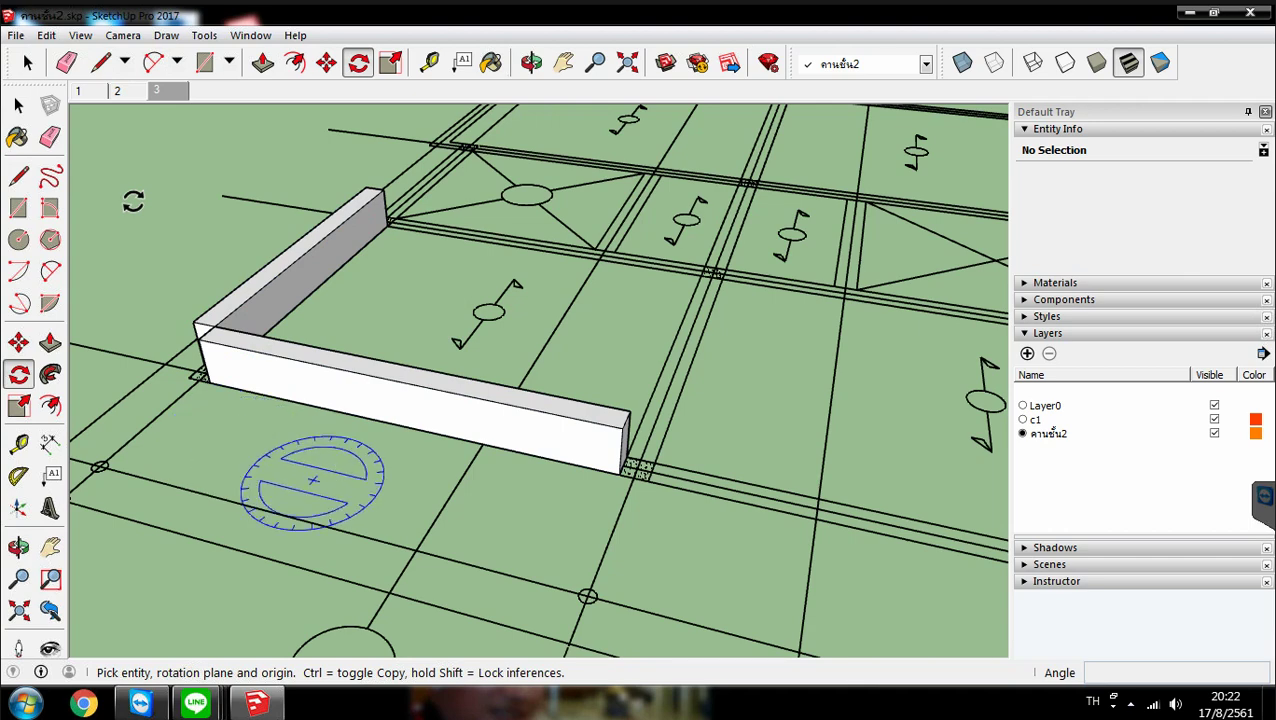
pyautogui.moveTo(133, 200); pyautogui.dragTo(133, 200, button='middle')
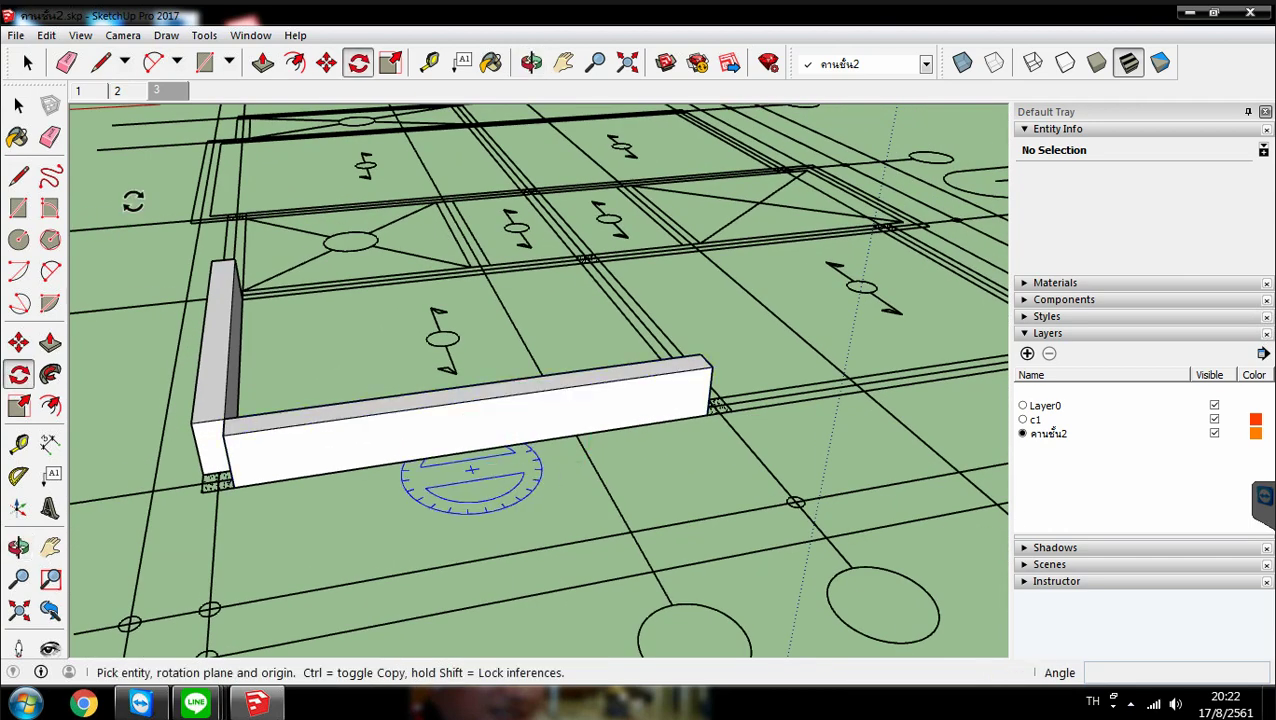
pyautogui.press('space')
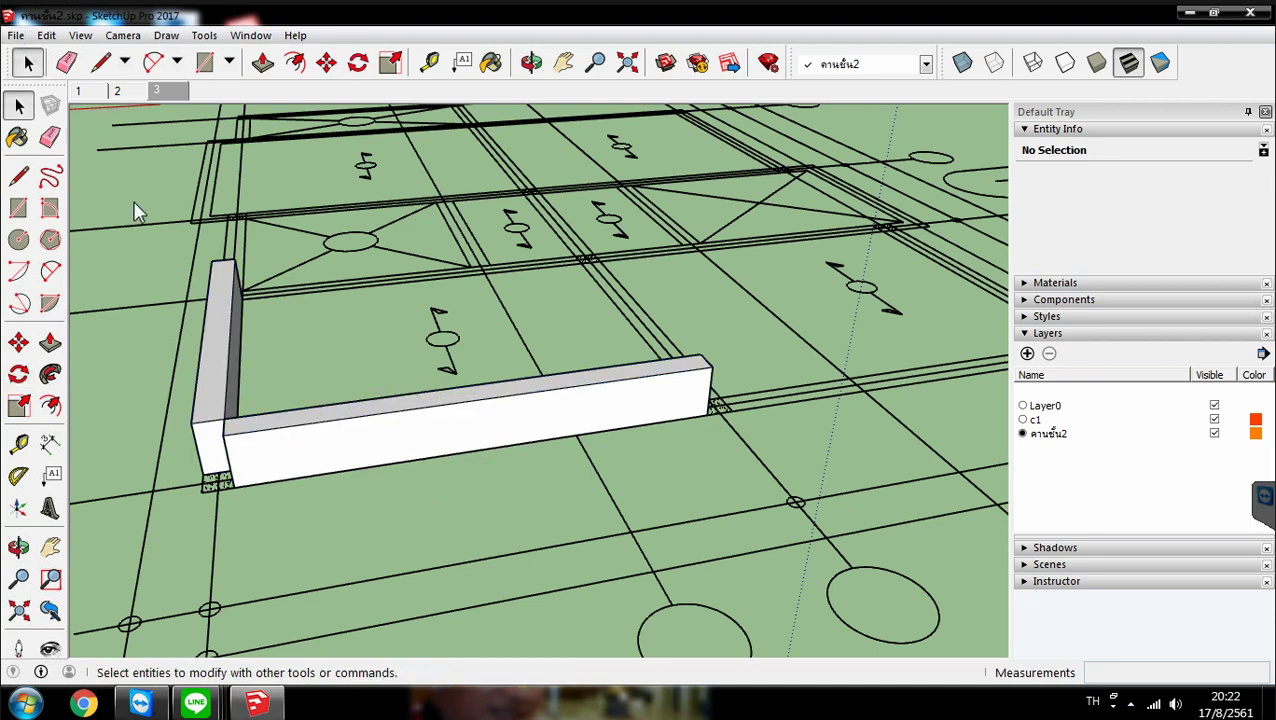
pyautogui.scroll(2, 137, 212)
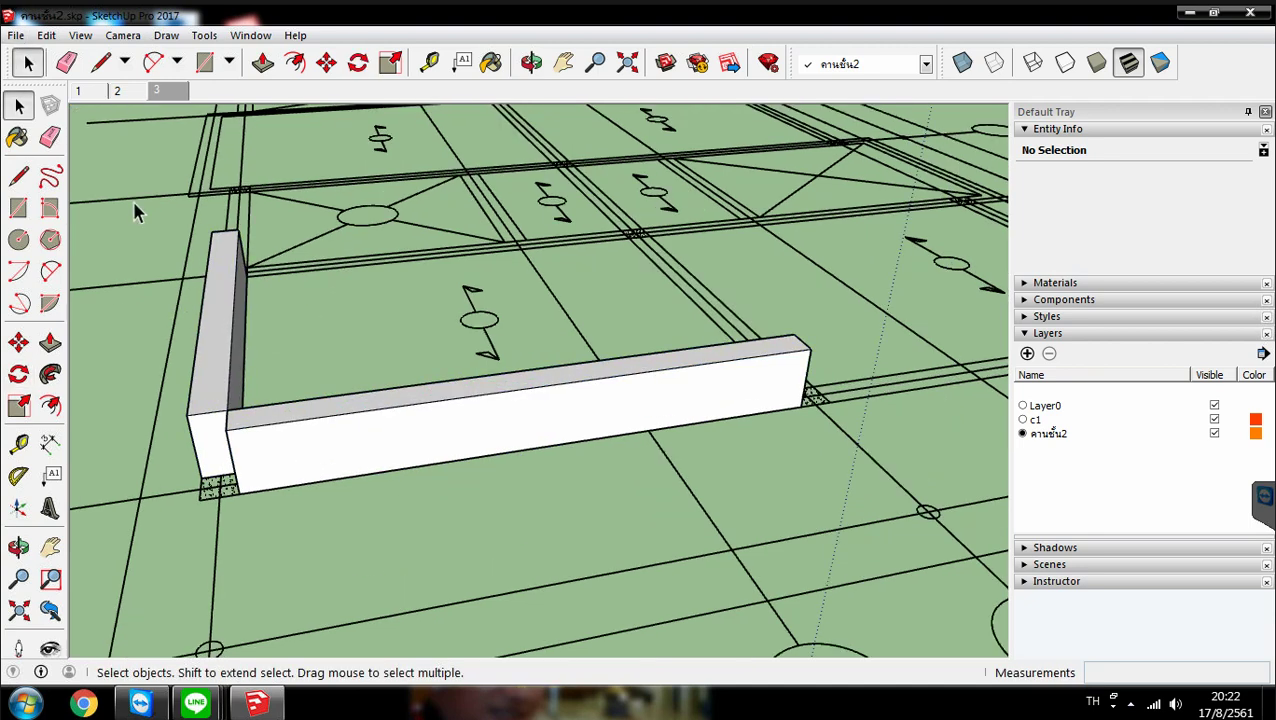
pyautogui.scroll(-1, 137, 212)
pyautogui.scroll(-1, 137, 212)
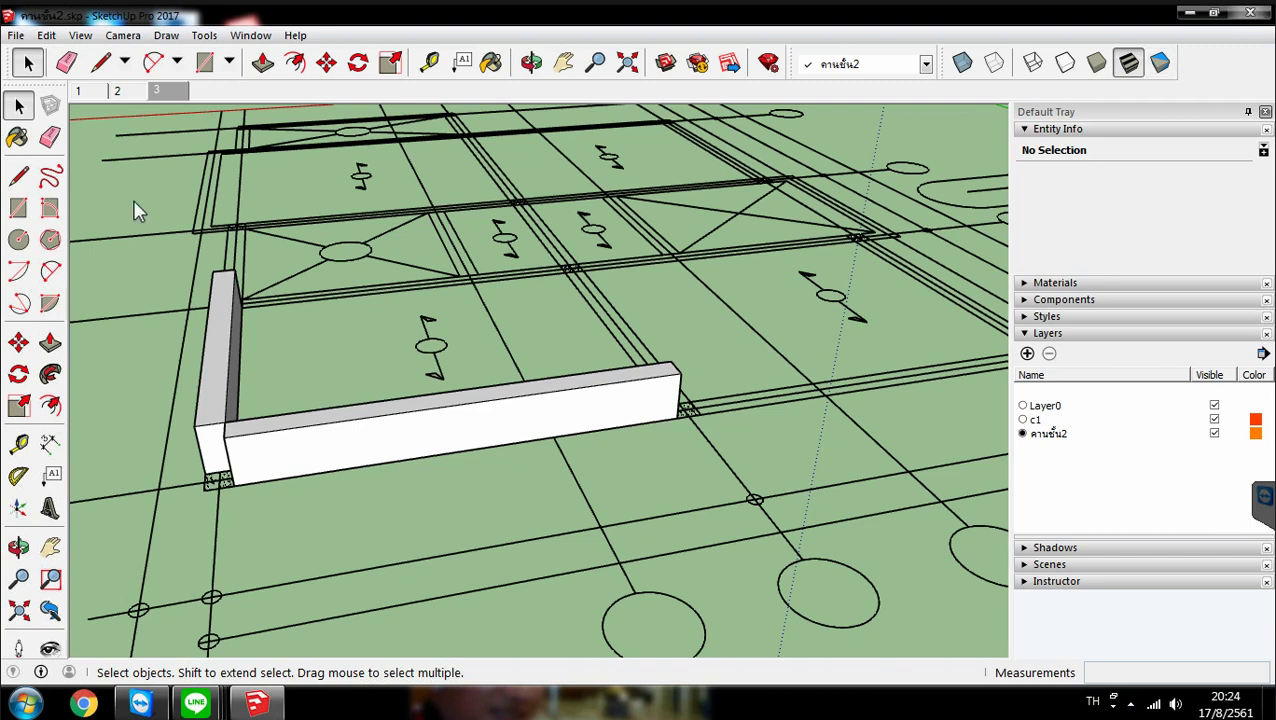
# Close the beam model and restart SketchUp Pro 2017 from the desktop with a new untitled model
pyautogui.hotkey('alt', 'F4')
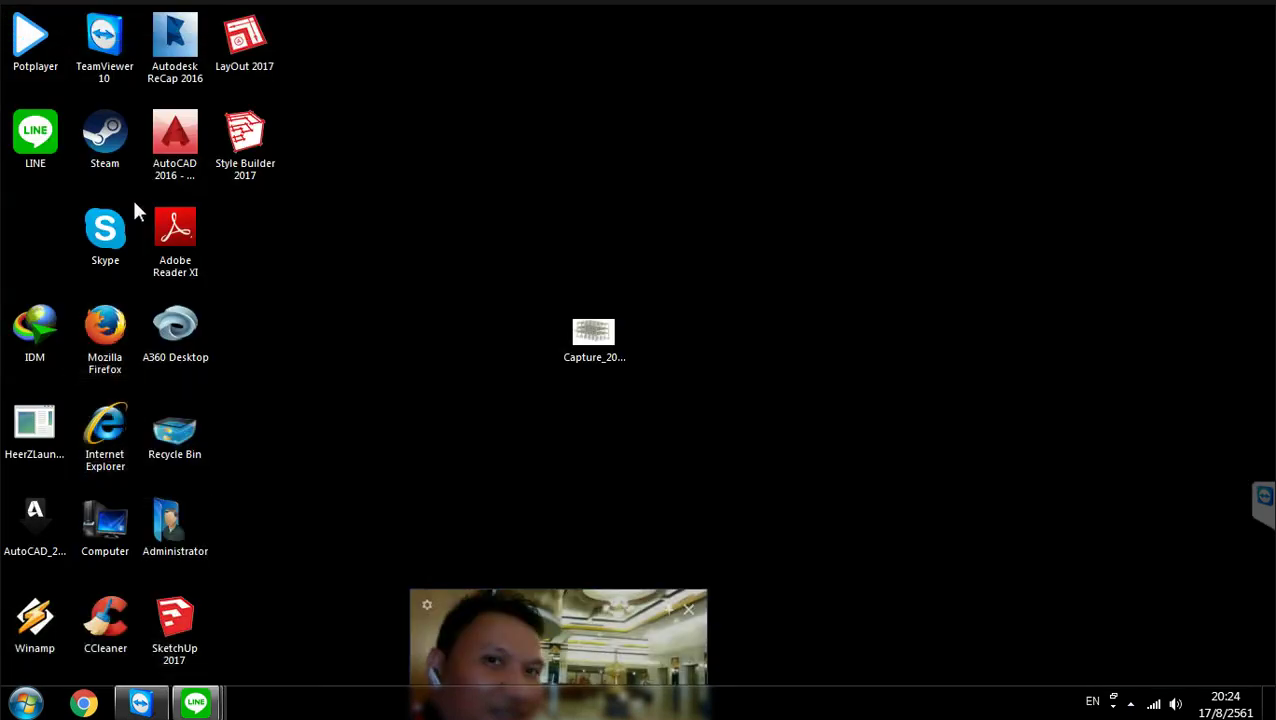
pyautogui.press('Down')
pyautogui.press('Down')
pyautogui.press('Down')
pyautogui.press('Down')
pyautogui.press('Down')
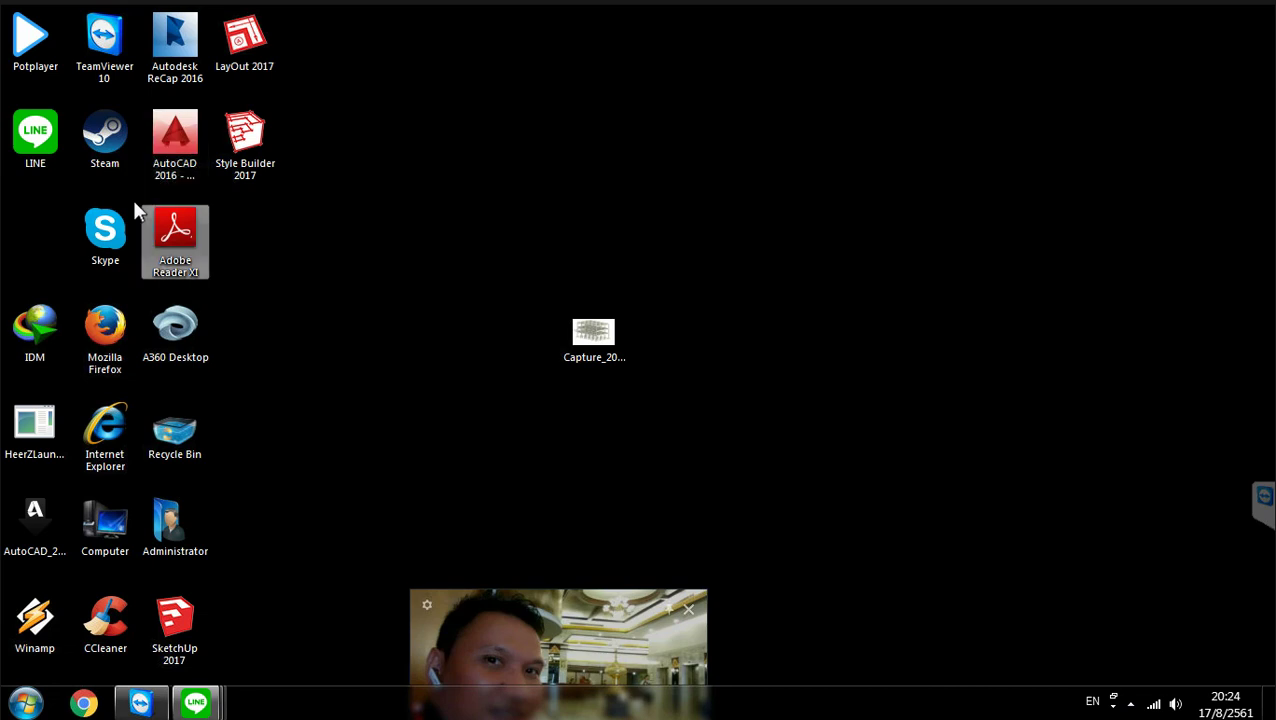
pyautogui.press('Return')
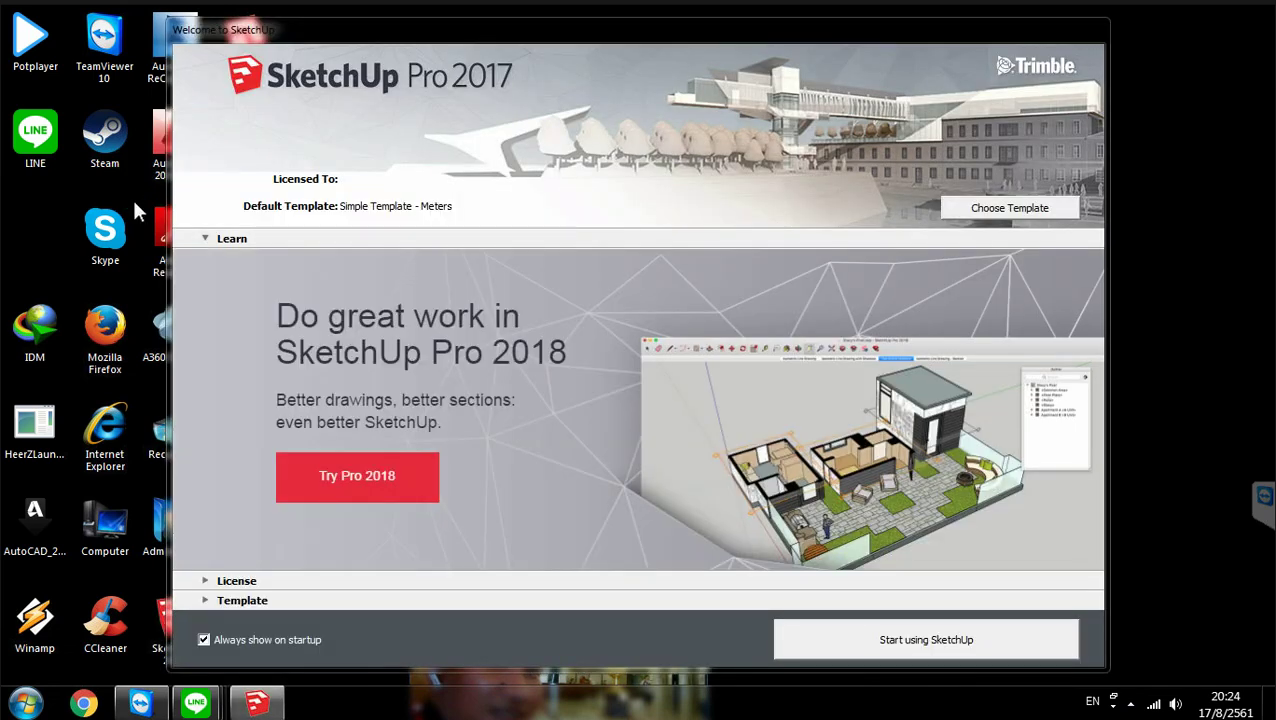
pyautogui.hotkey('alt', 'F4')
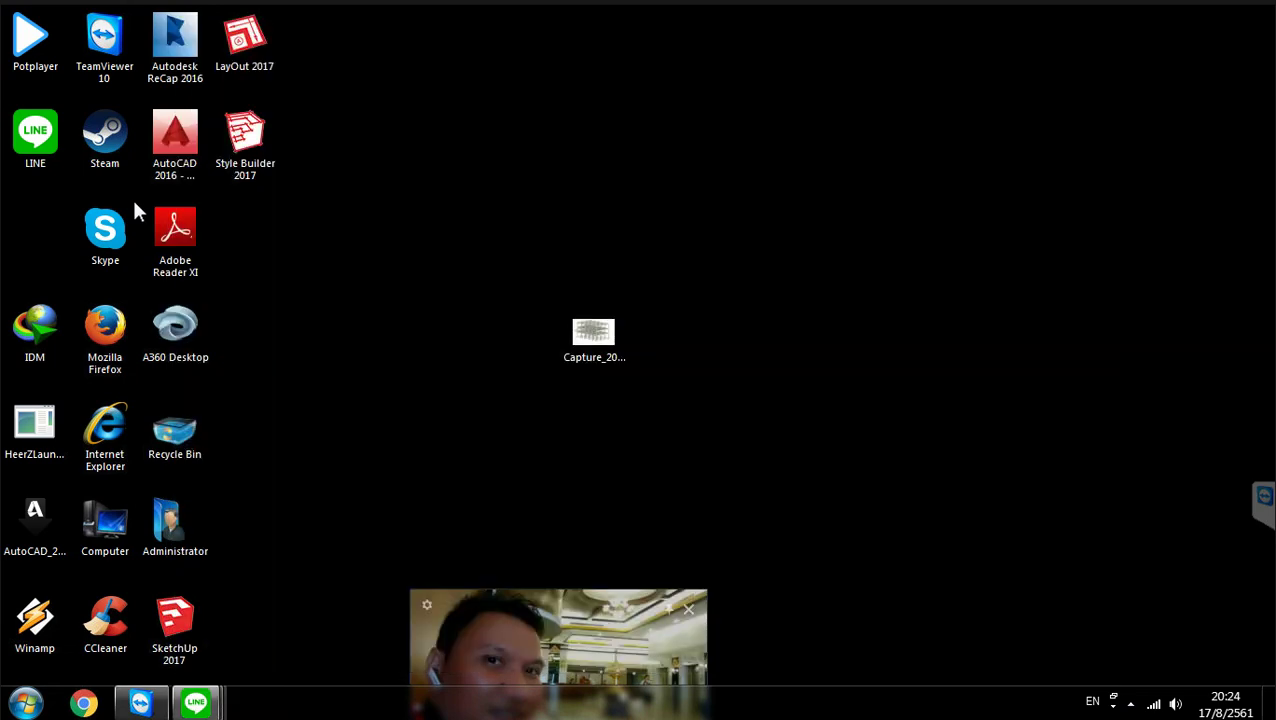
pyautogui.press('Return')
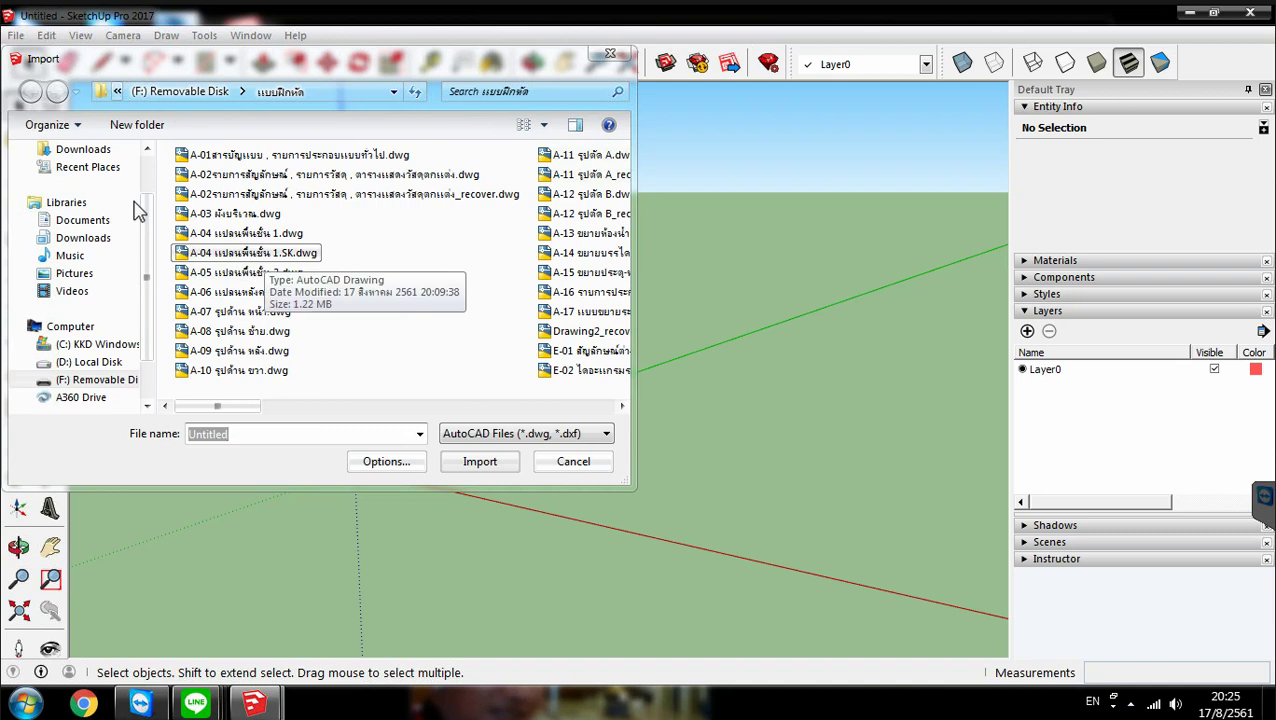
# Import the AutoCAD drawing A-04 แปลนพื้นชั้น 1.SK.dwg into the new model and dismiss the import results
pyautogui.press('space')
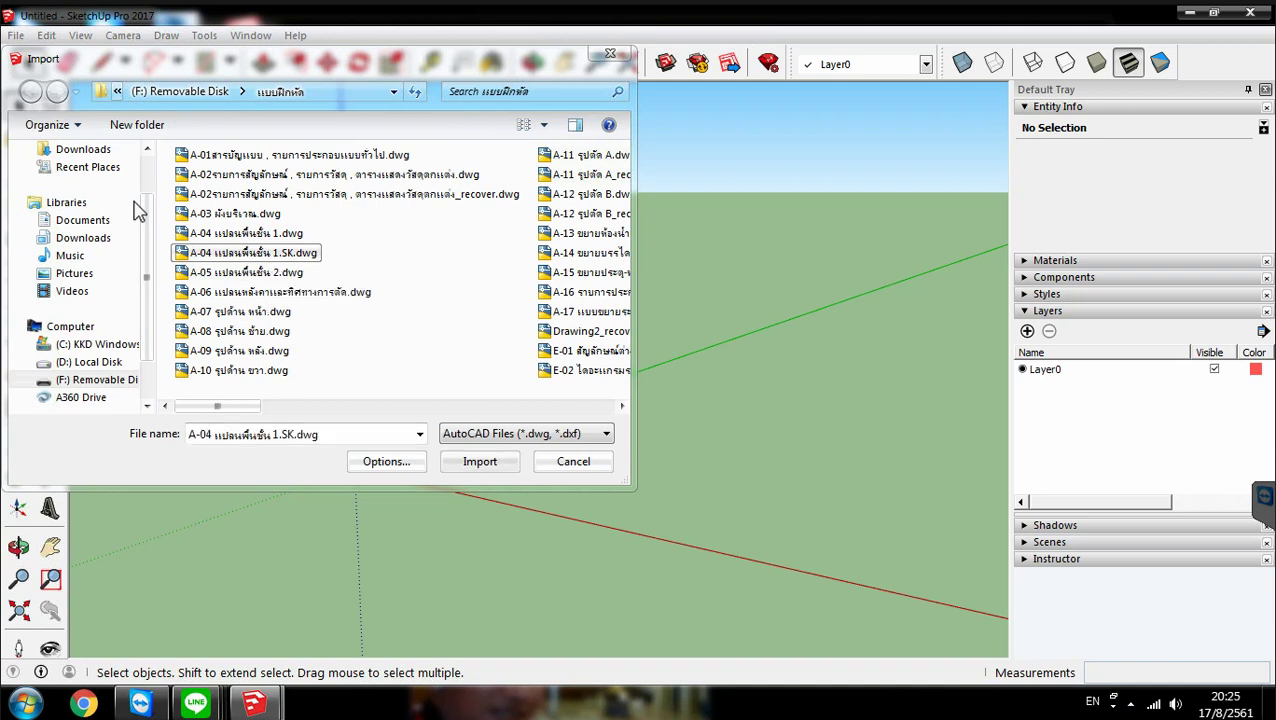
pyautogui.press('Return')
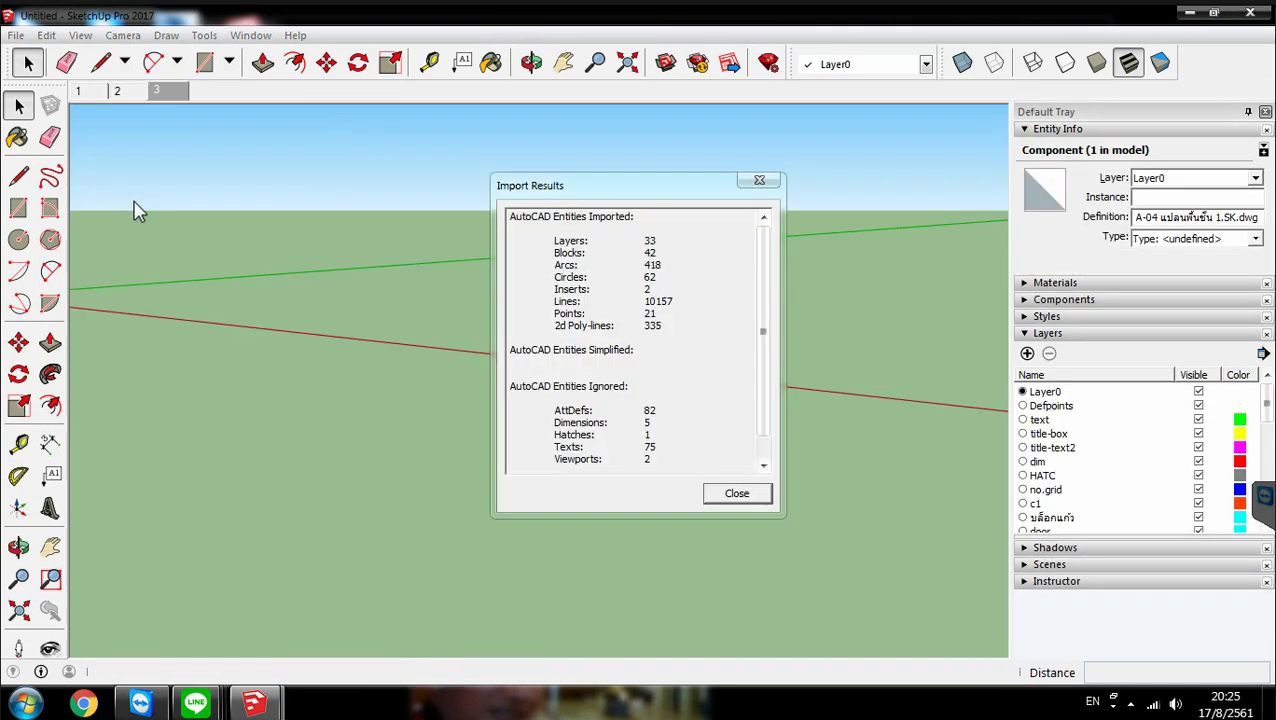
pyautogui.press('Return')
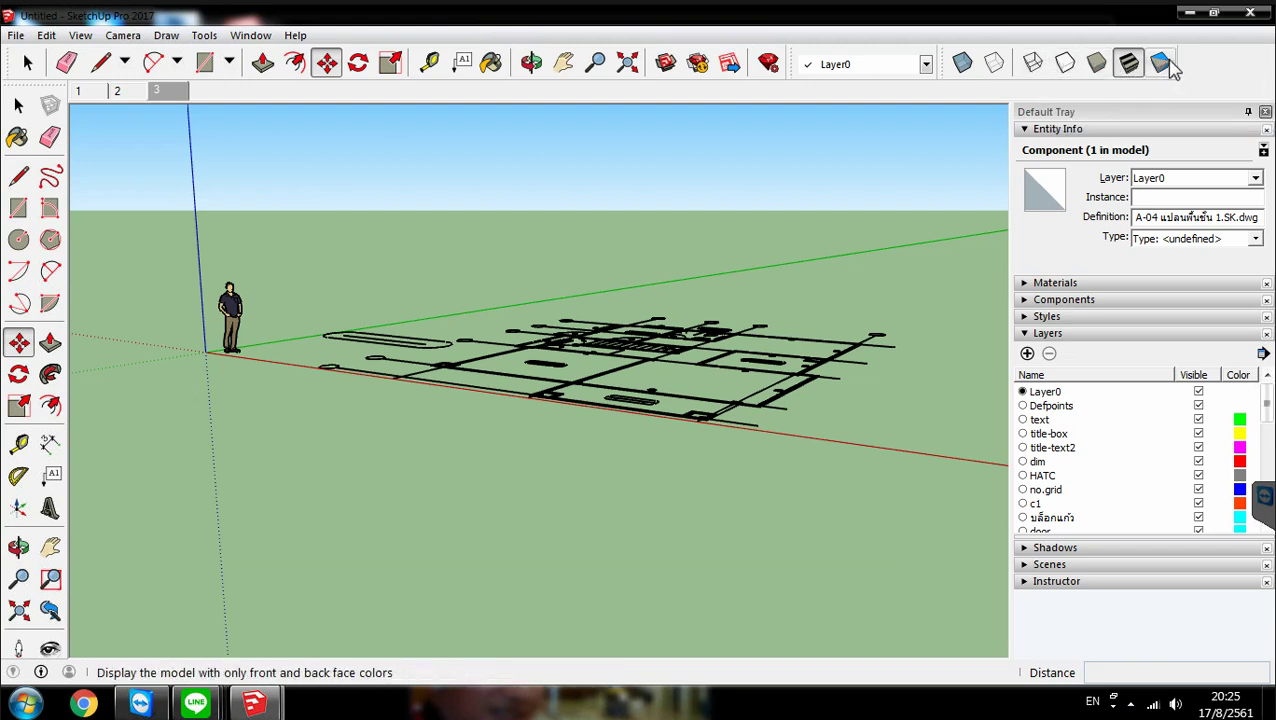
# Turn on the Views toolbar and dock it in the main tool row beside the layer selector
pyautogui.click(80, 35)
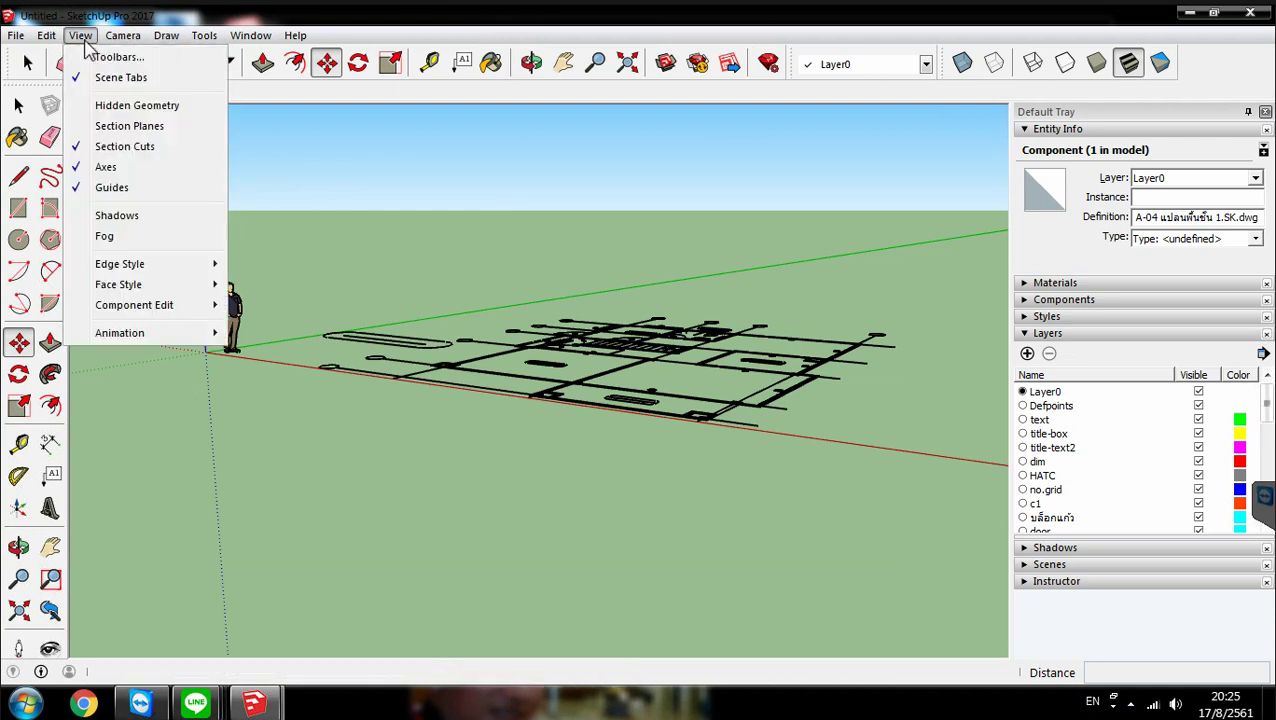
pyautogui.click(150, 62)
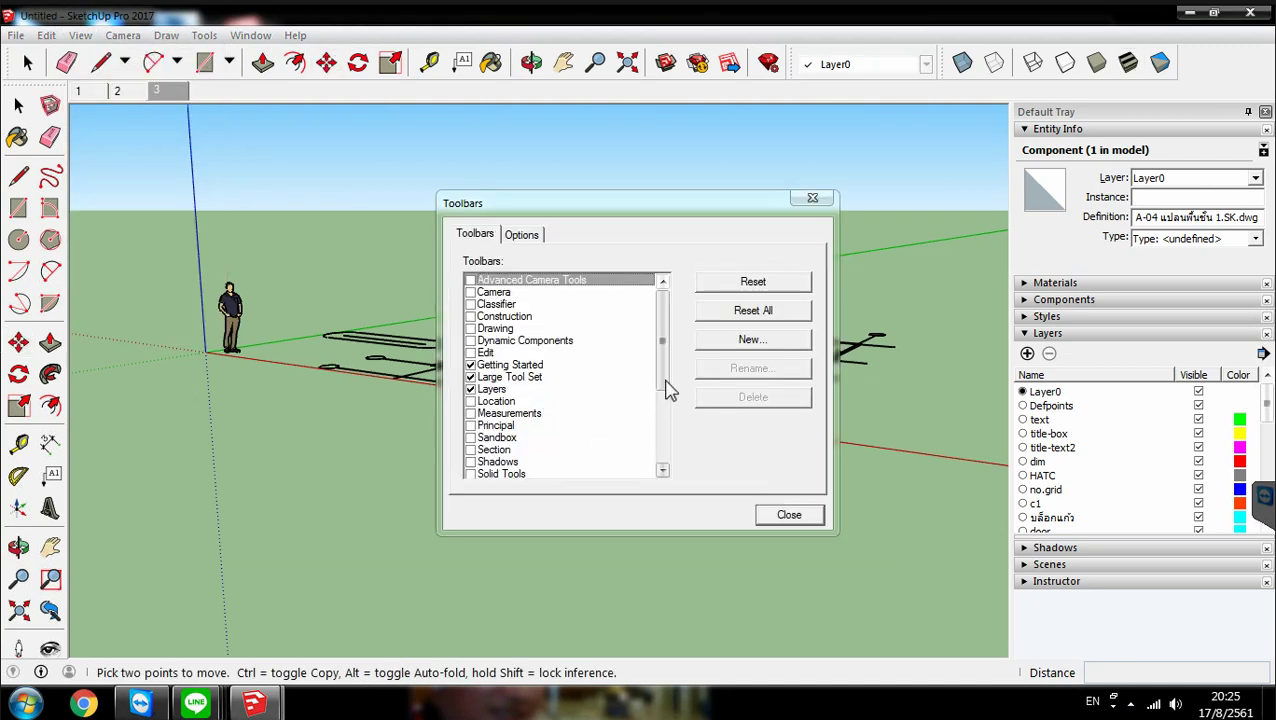
pyautogui.scroll(-3, 668, 388)
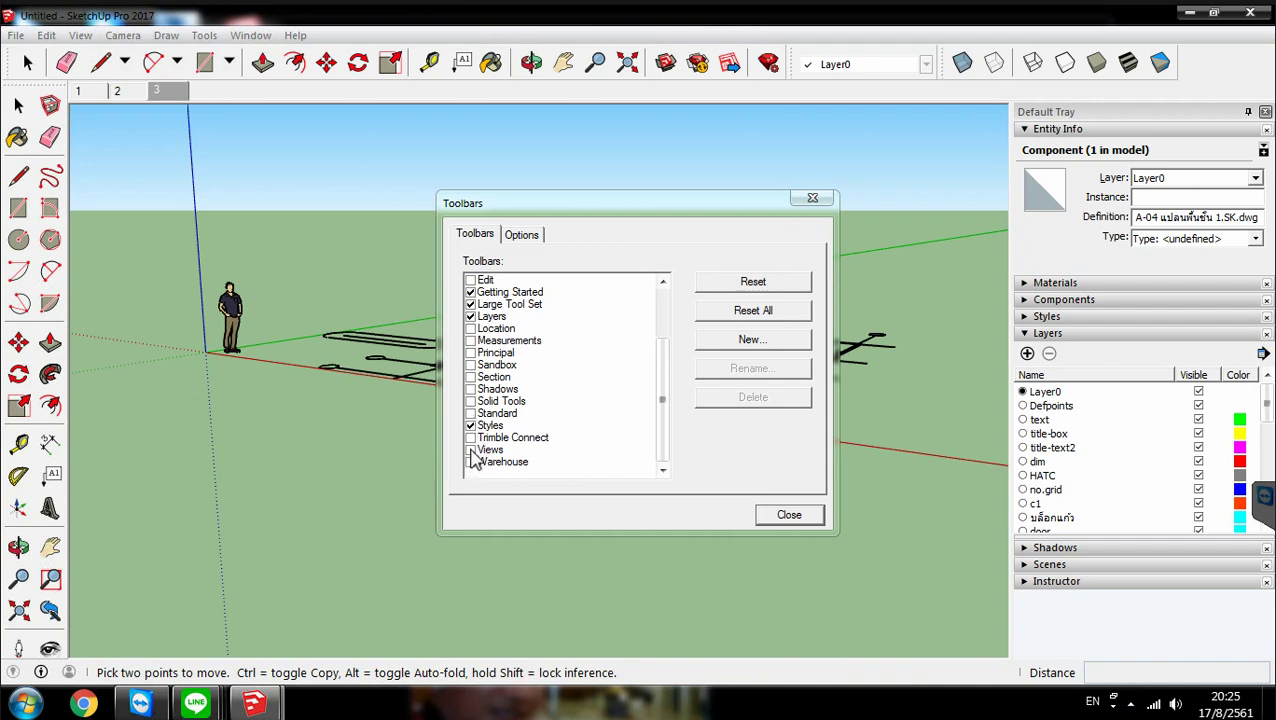
pyautogui.click(471, 451)
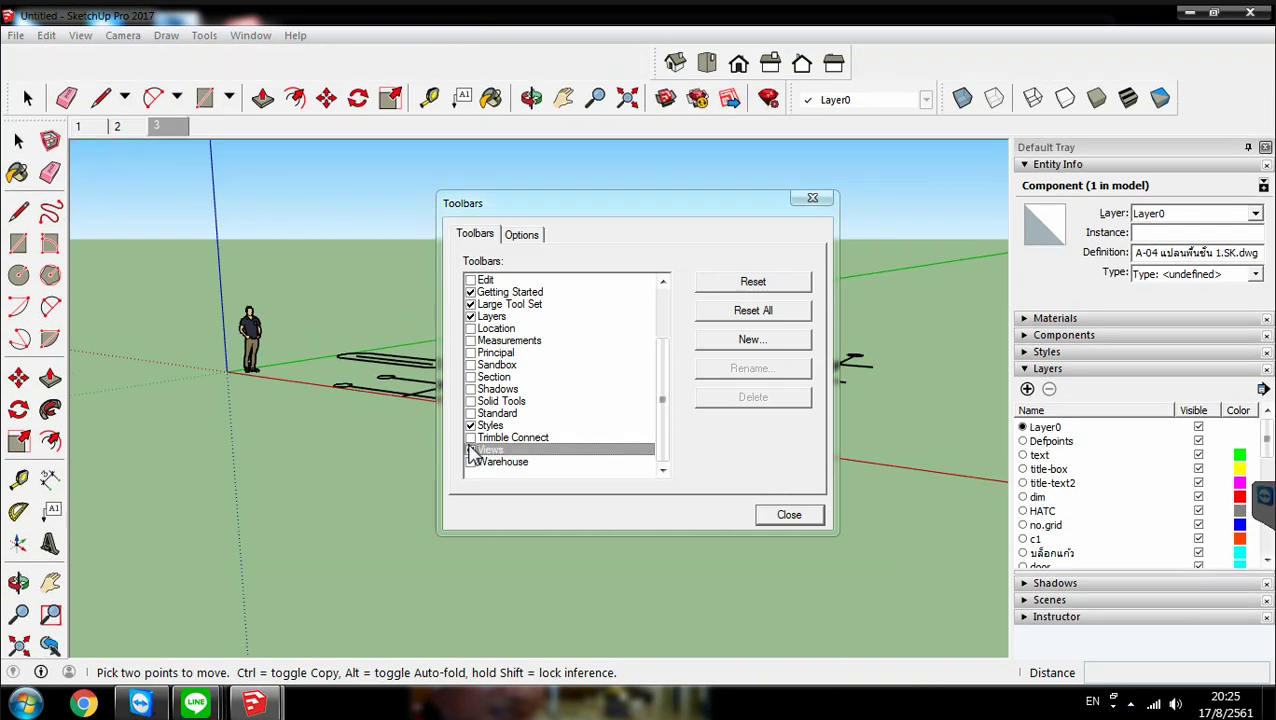
pyautogui.click(813, 200)
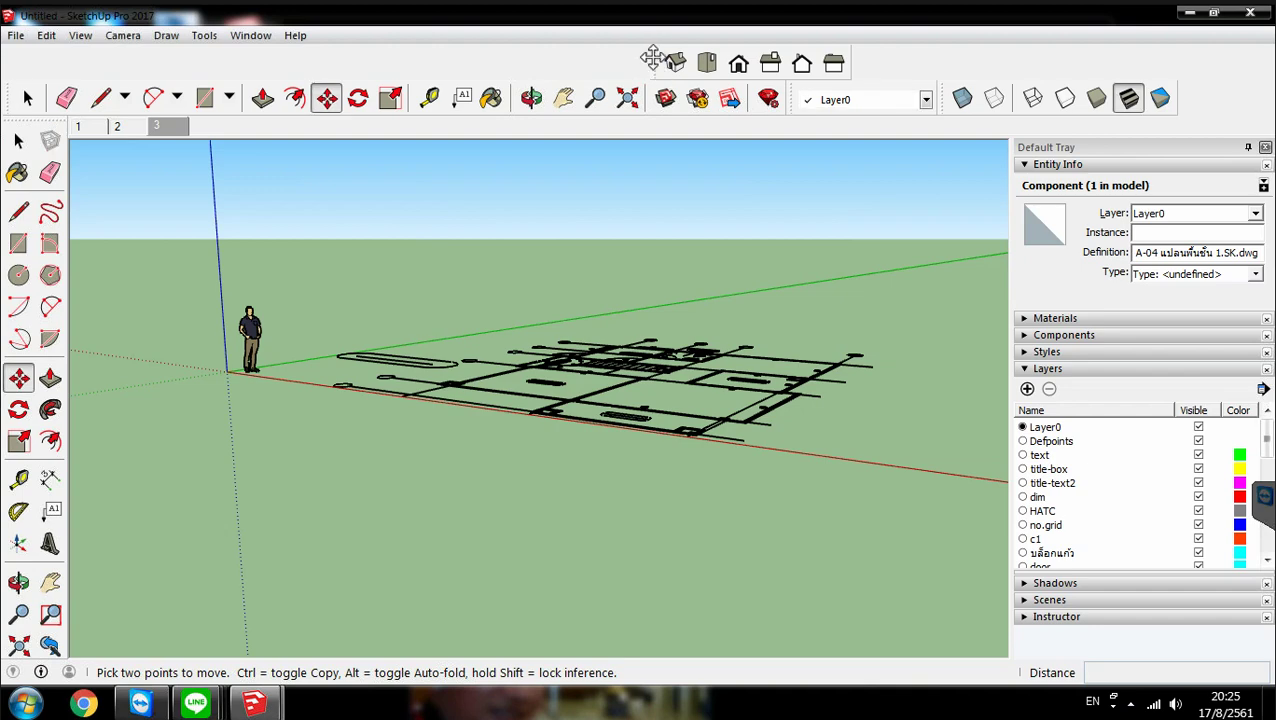
pyautogui.moveTo(651, 57); pyautogui.dragTo(667, 94)
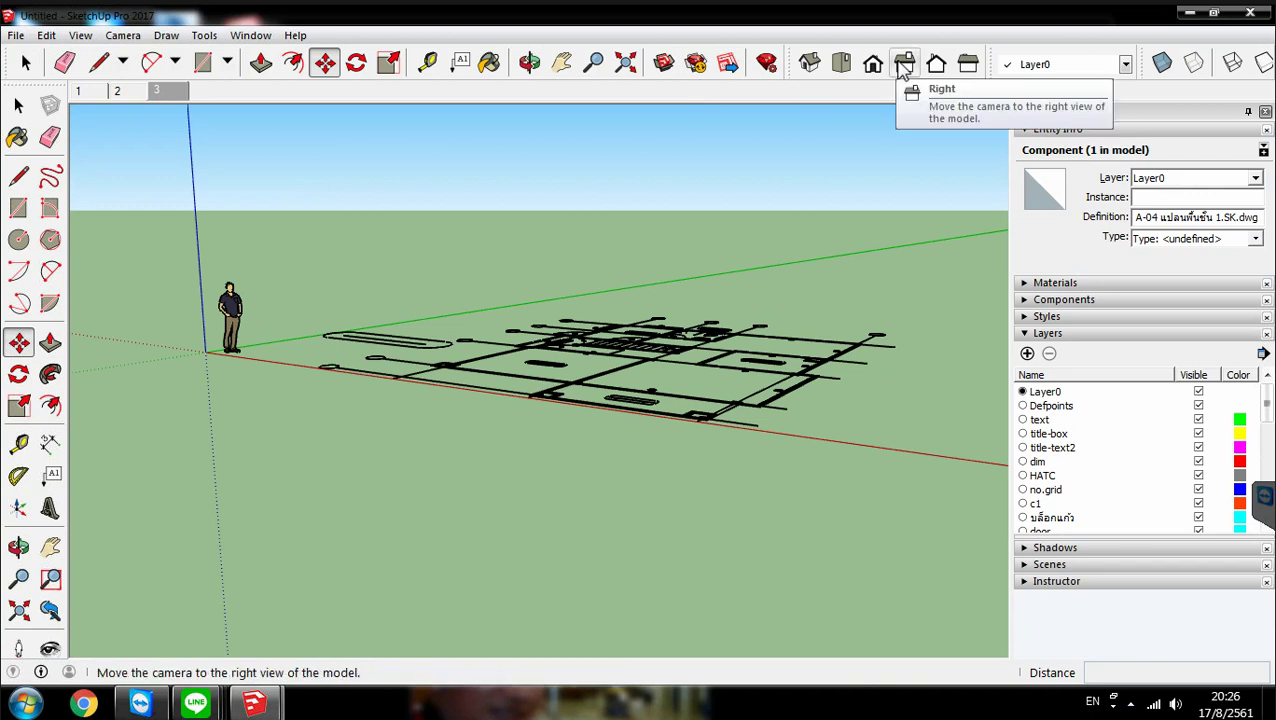
# Examine the imported floor plan in the isometric and top standard views, ending in an orbited perspective
pyautogui.click(809, 68)
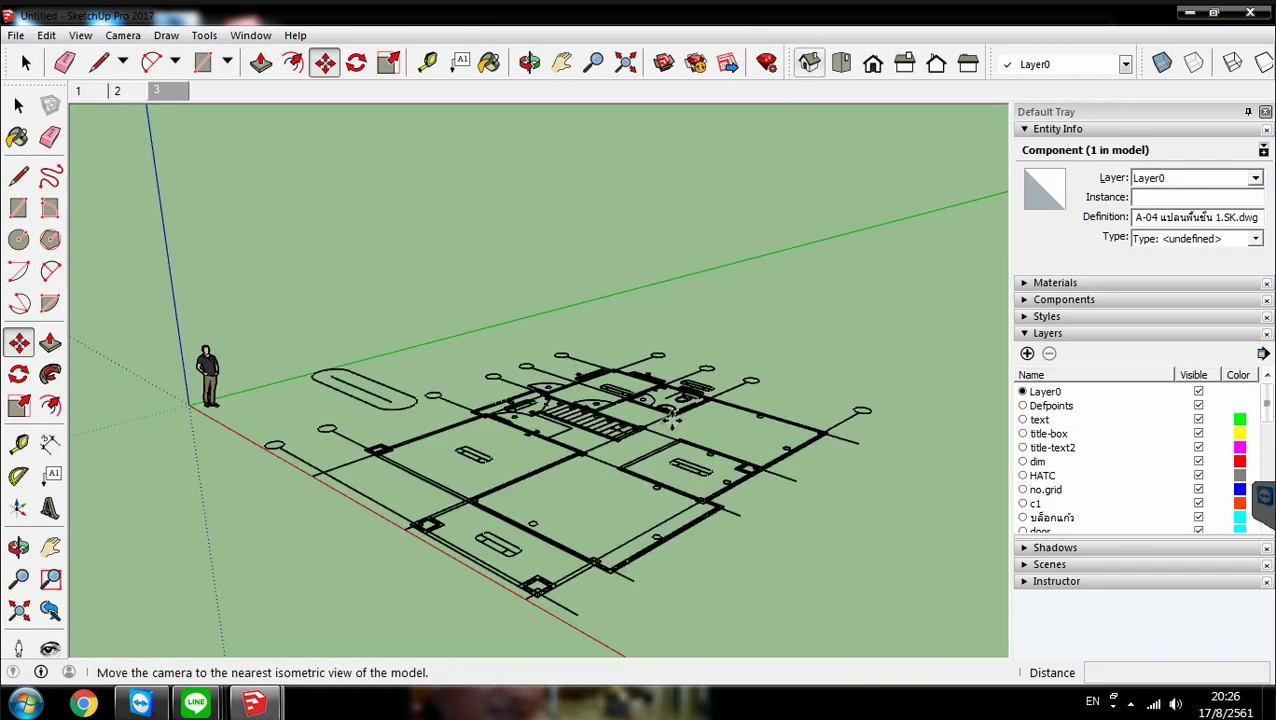
pyautogui.click(845, 76)
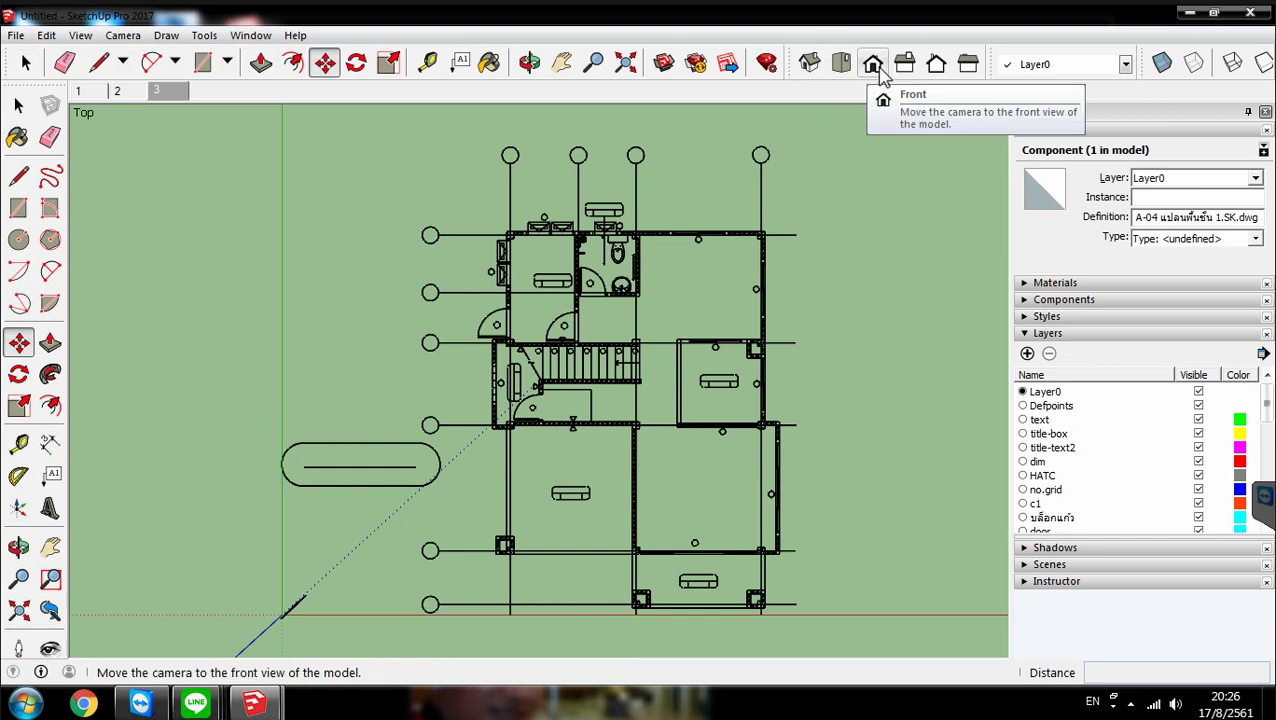
pyautogui.click(810, 63)
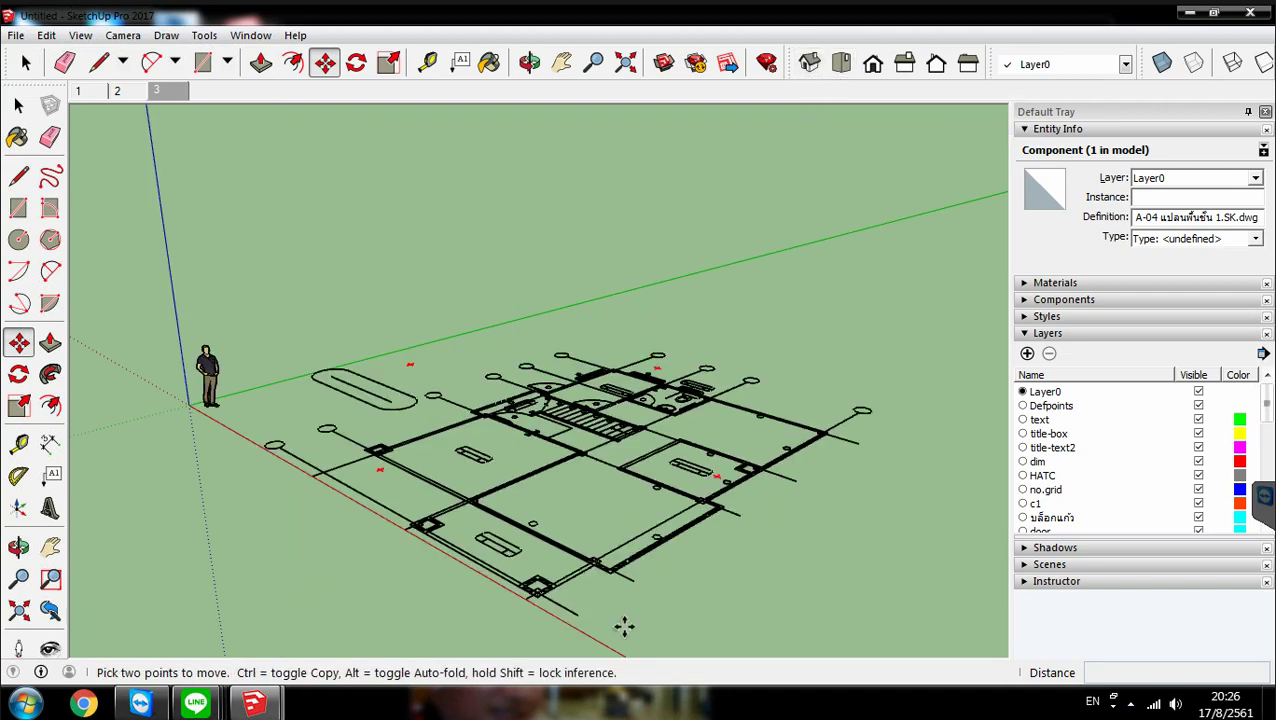
pyautogui.scroll(3, 658, 590)
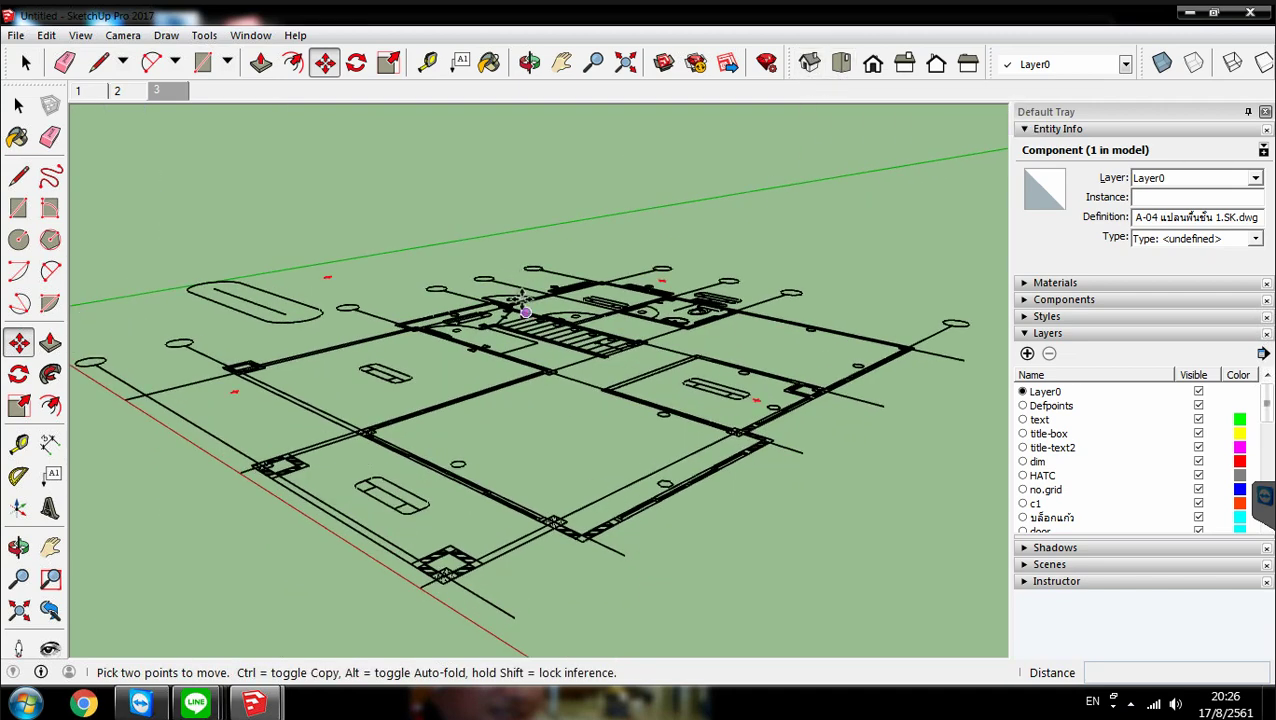
pyautogui.moveTo(520, 300); pyautogui.dragTo(412, 250, button='middle')
# Review the list of layers imported with the floor plan and select layer B at its end
pyautogui.scroll(-5, 1141, 479)
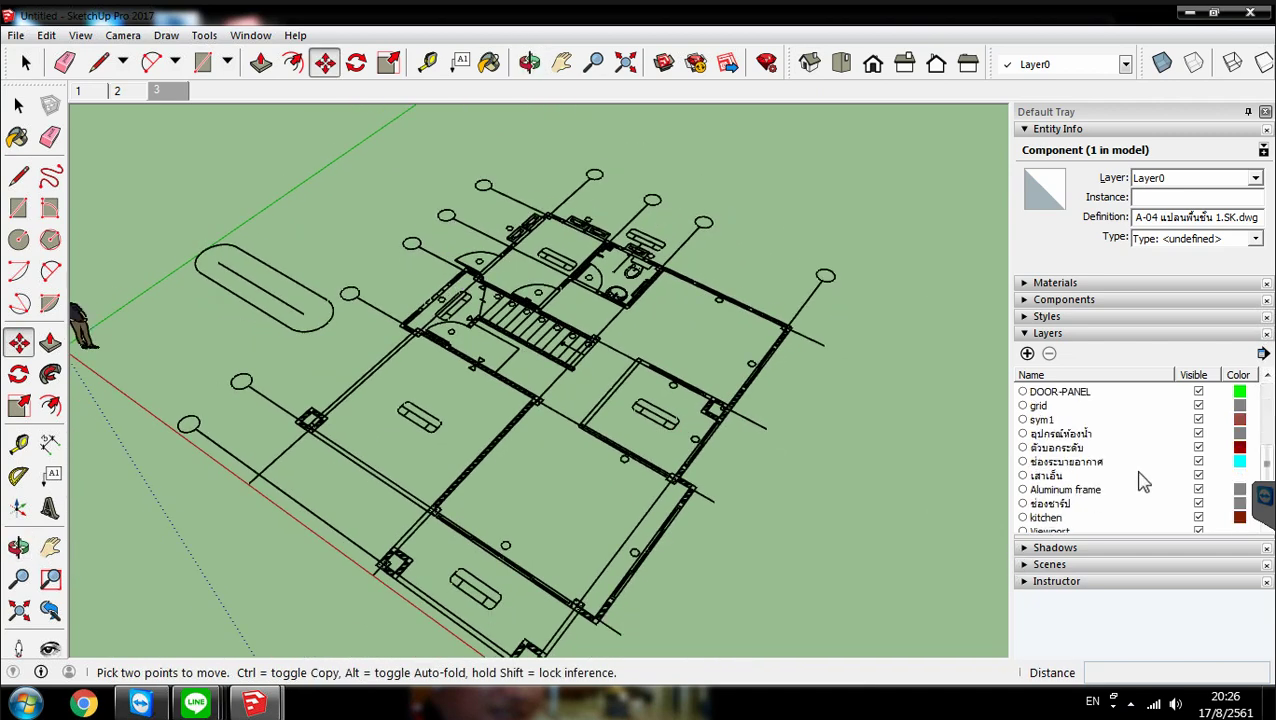
pyautogui.scroll(-3, 1141, 479)
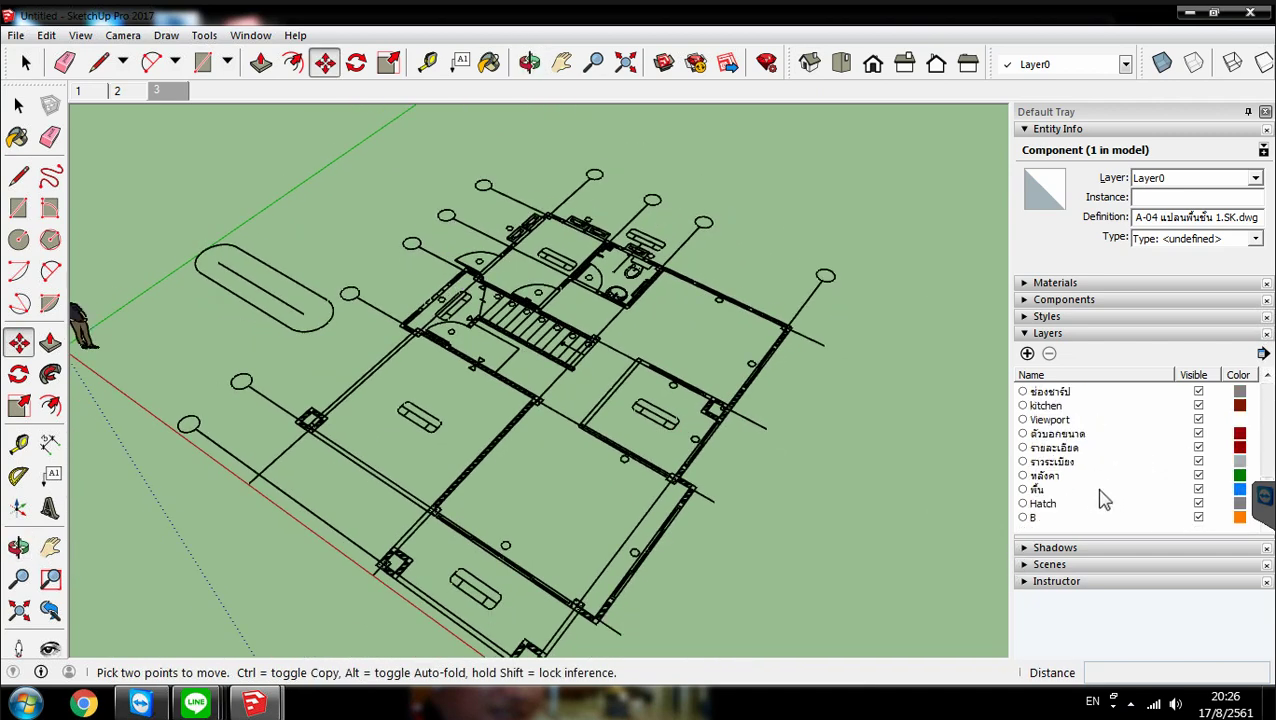
pyautogui.scroll(3, 1099, 495)
pyautogui.scroll(5, 1099, 495)
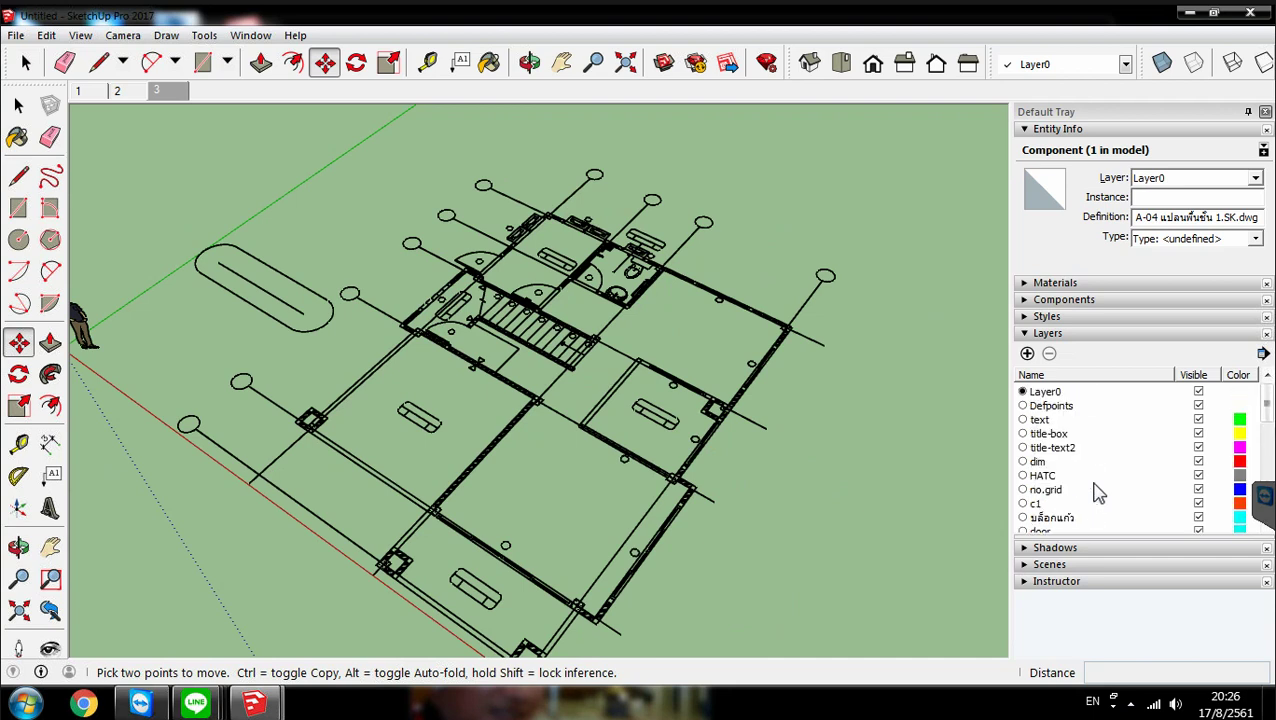
pyautogui.scroll(-2, 1099, 495)
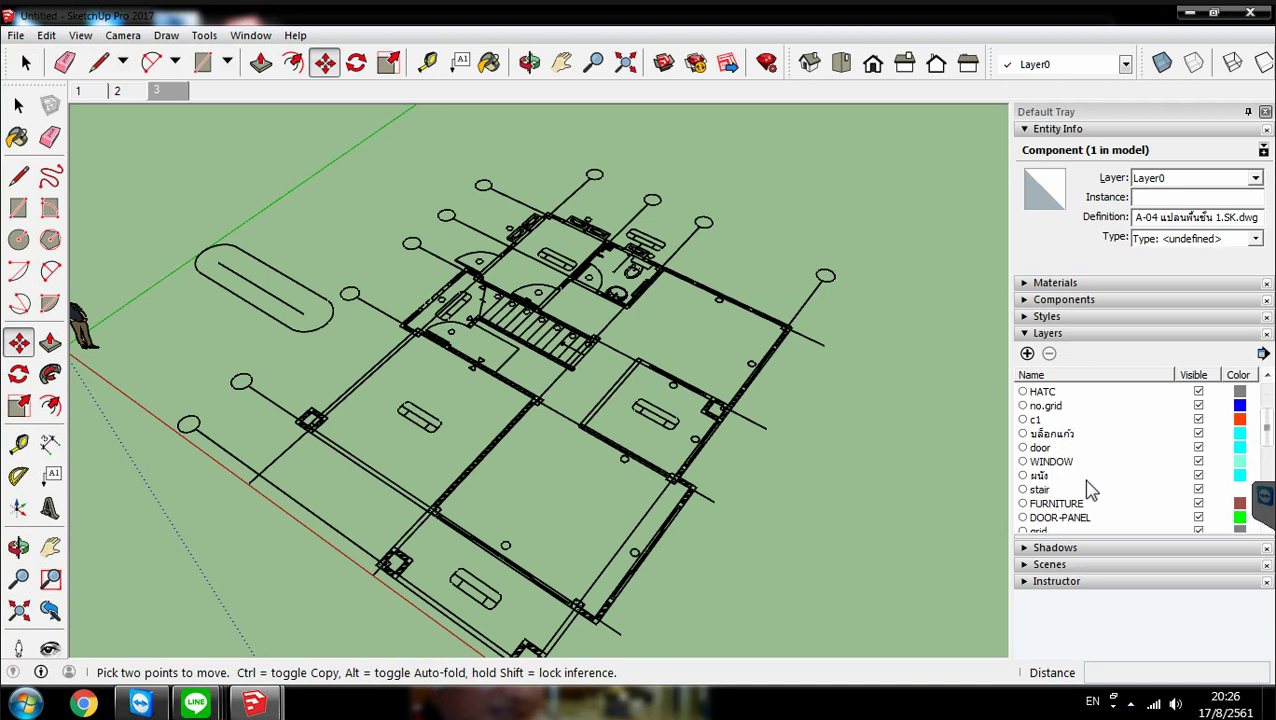
pyautogui.scroll(-3, 1086, 482)
pyautogui.scroll(-3, 1090, 495)
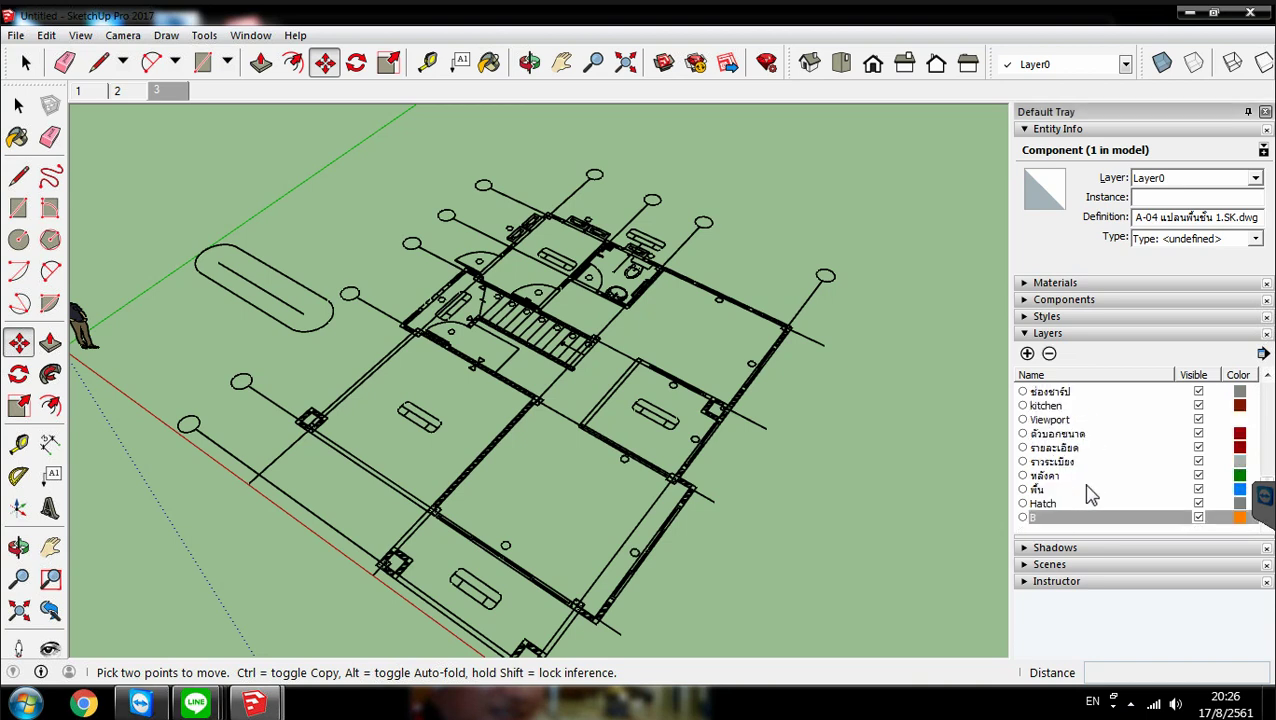
# Try to delete the imported layers from ช่องชาร์ป through B at the end of the layer list
pyautogui.keyDown('shift'); pyautogui.click(1090, 495); pyautogui.keyUp('shift')
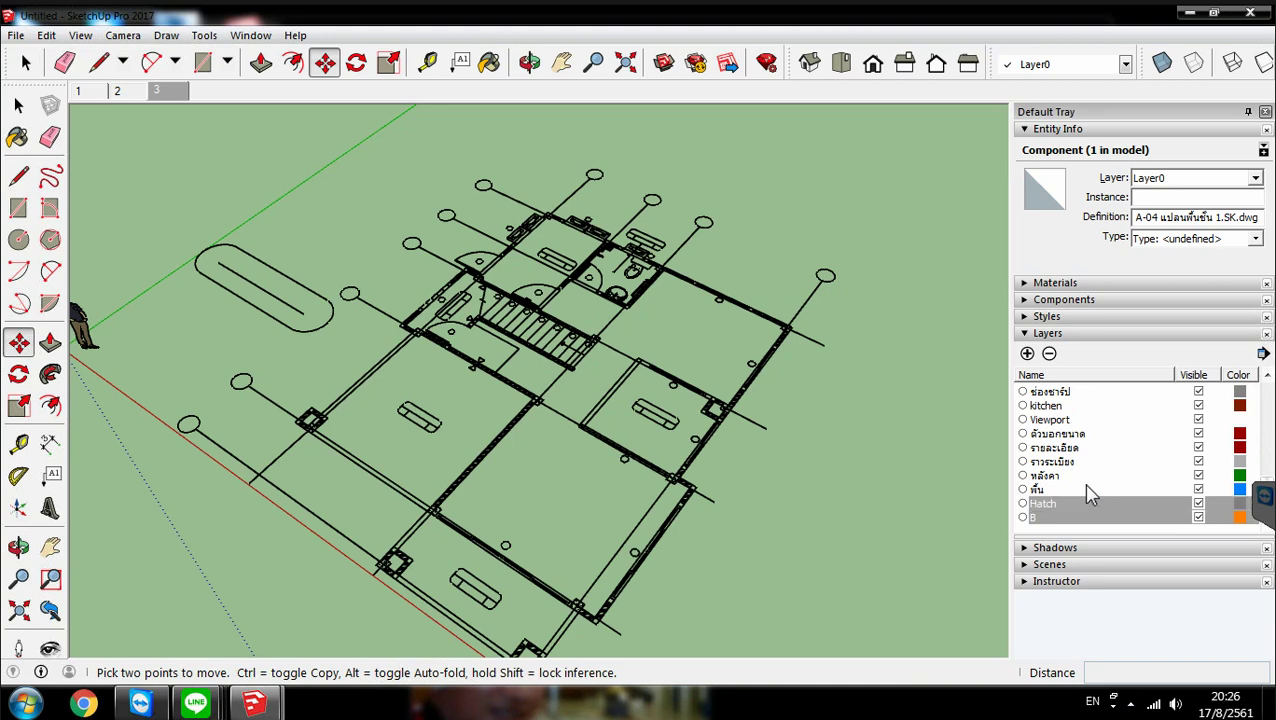
pyautogui.keyDown('ctrl'); pyautogui.click(1088, 489); pyautogui.keyUp('ctrl')
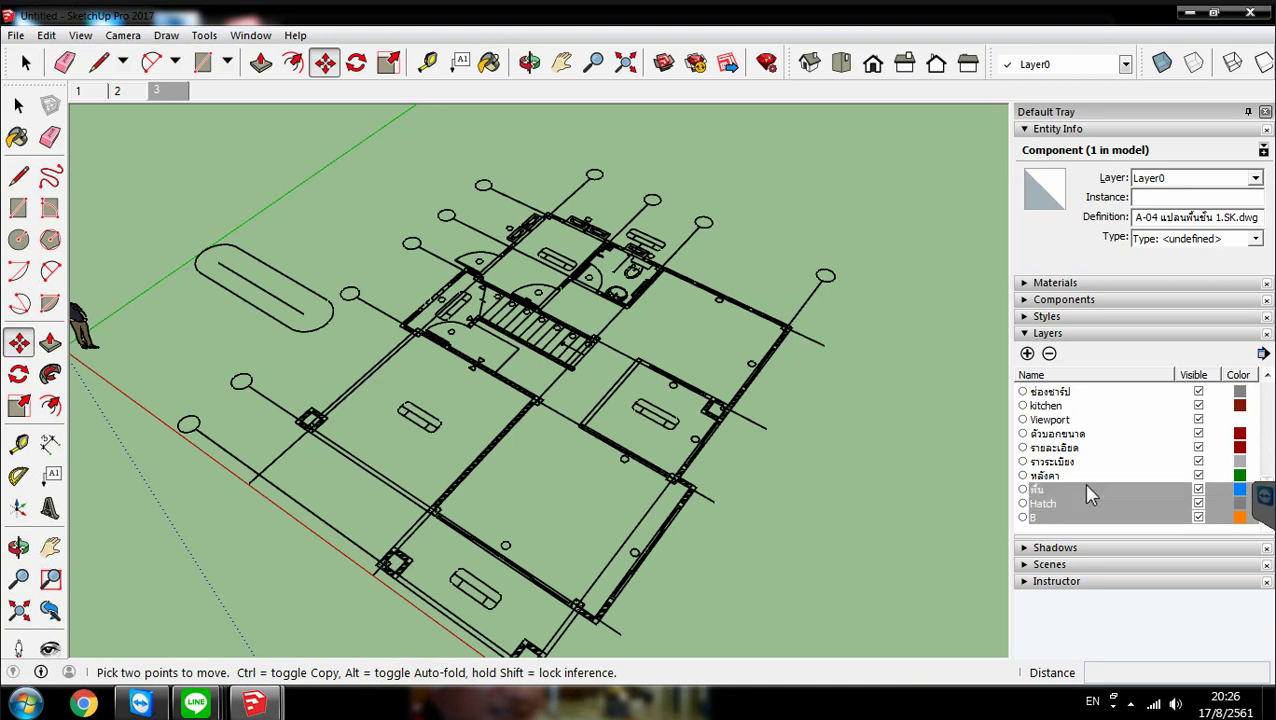
pyautogui.keyDown('shift'); pyautogui.click(1086, 487); pyautogui.keyUp('shift')
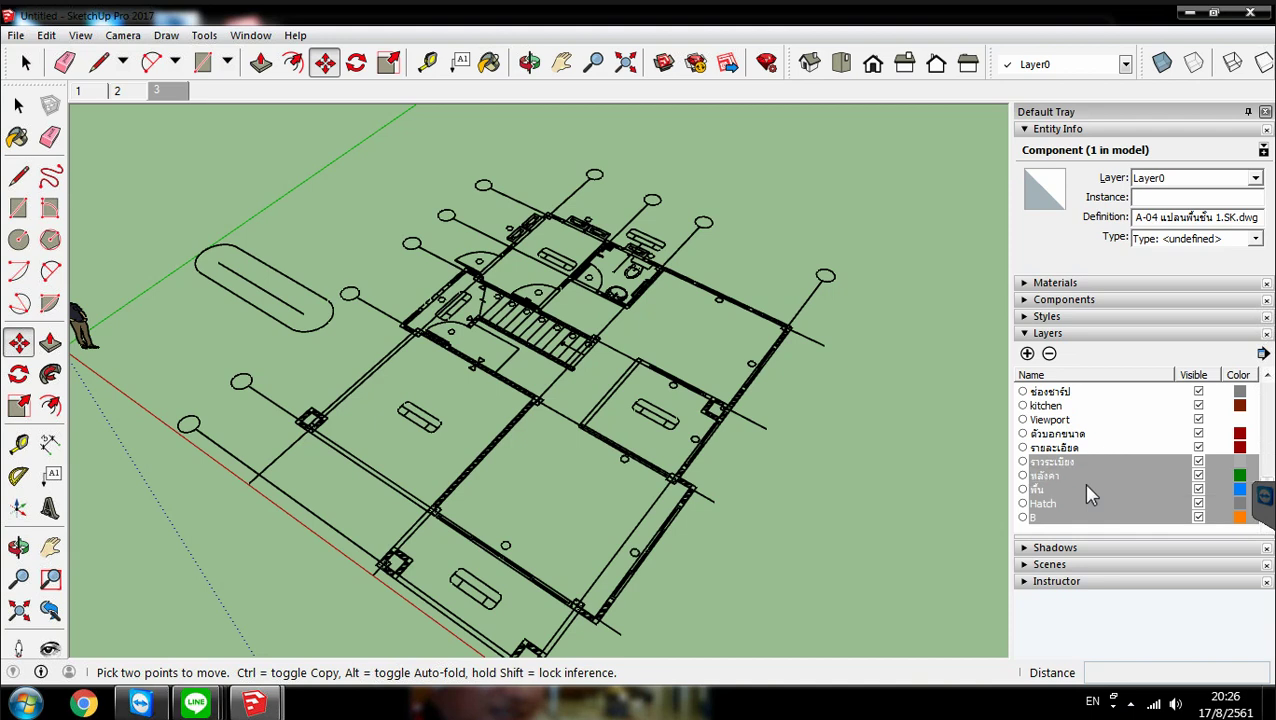
pyautogui.hotkey('shift', 'Up')
pyautogui.hotkey('shift', 'Up')
pyautogui.hotkey('shift', 'Up')
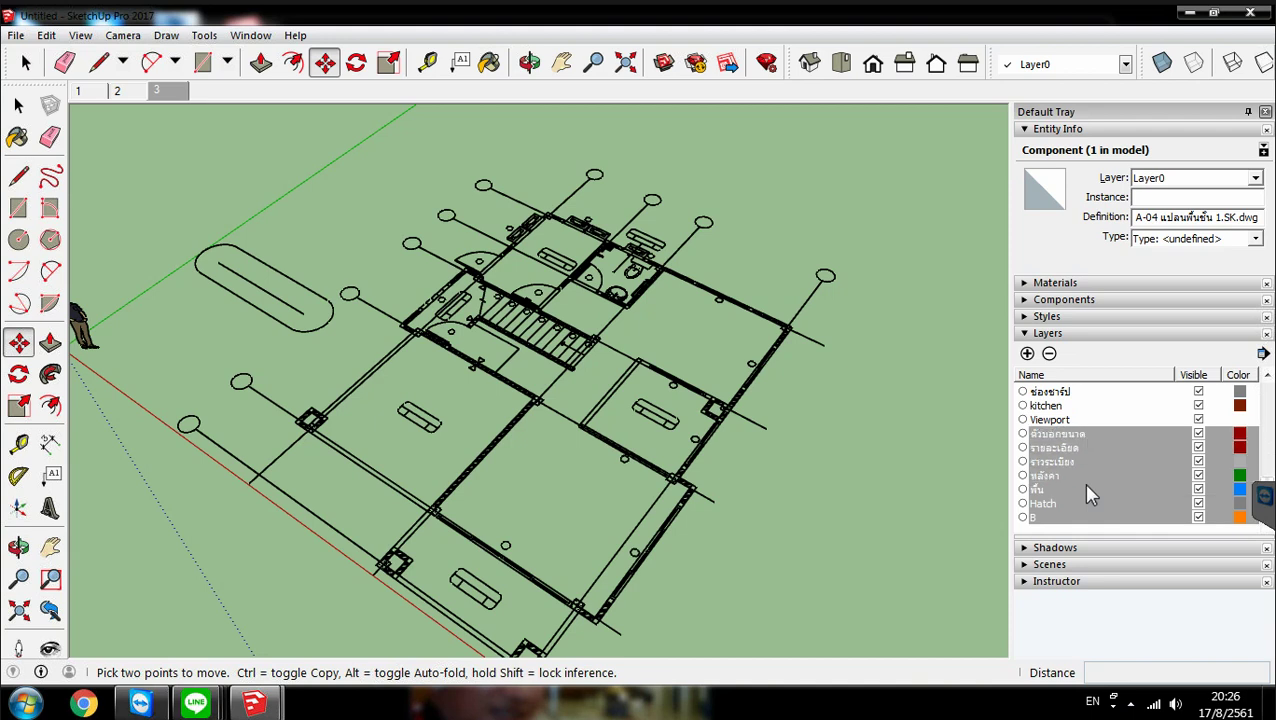
pyautogui.hotkey('shift', 'Up')
pyautogui.hotkey('shift', 'Up')
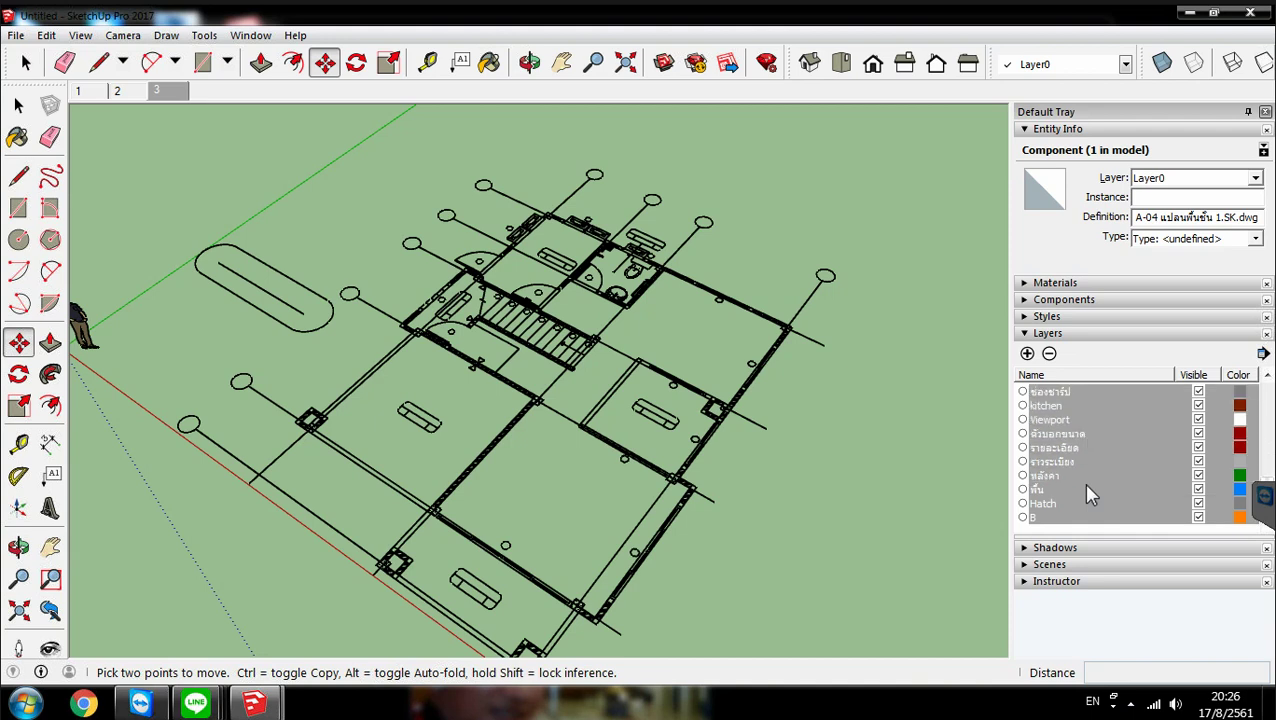
pyautogui.press('Delete')
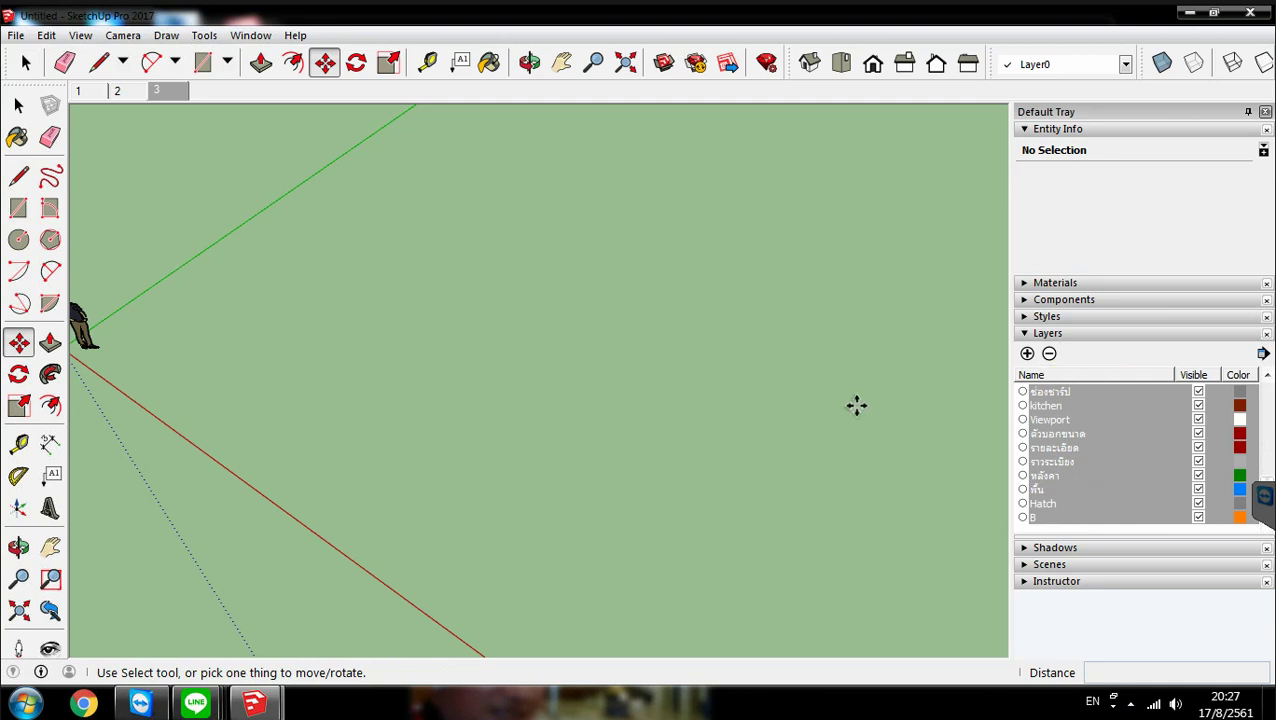
# Undo the deletion of the floor plan and cancel the removal of the selected layers
pyautogui.hotkey('ctrl', 'v')
pyautogui.click(690, 410)
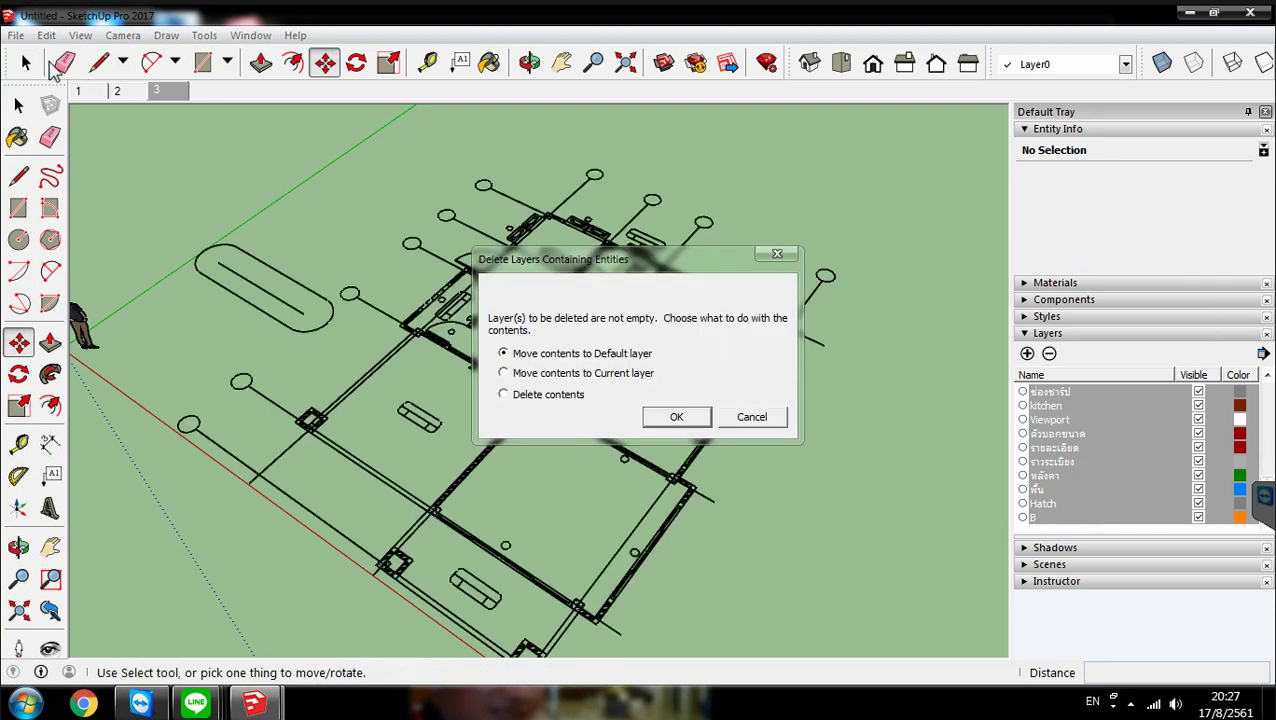
pyautogui.click(785, 257)
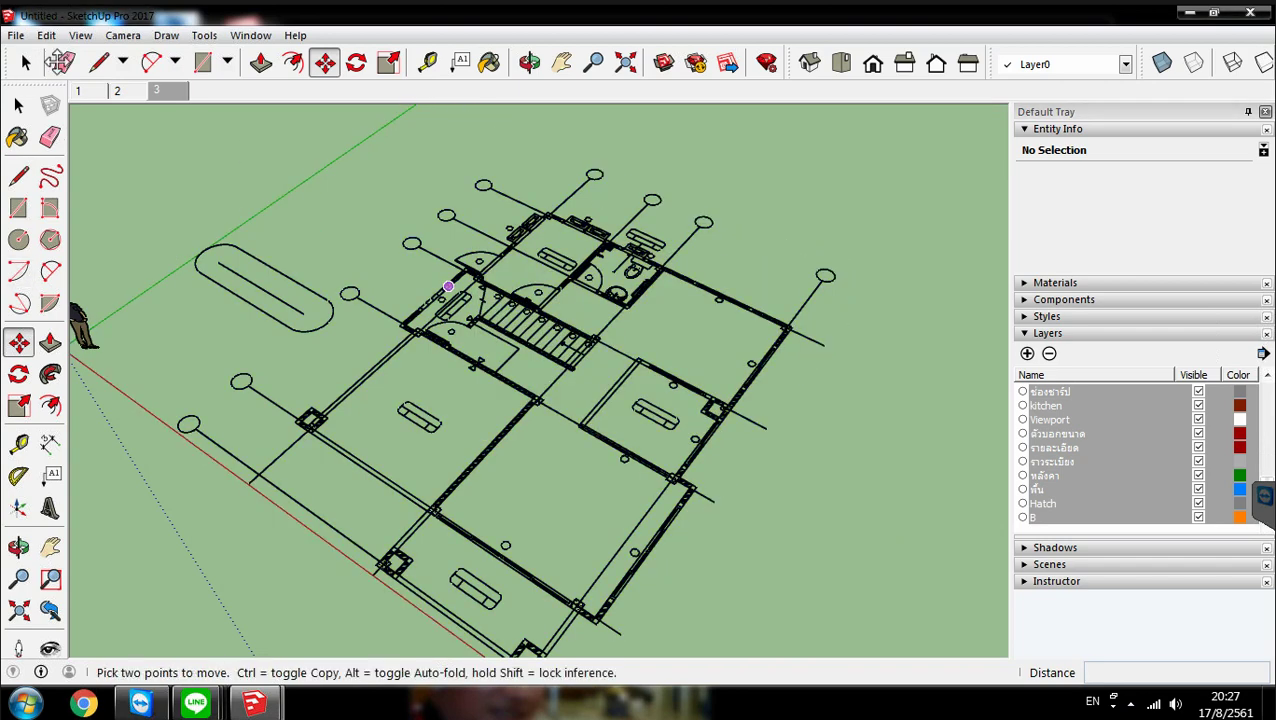
# Switch to the Select tool and try to hide Layer0
pyautogui.click(27, 64)
pyautogui.click(27, 64)
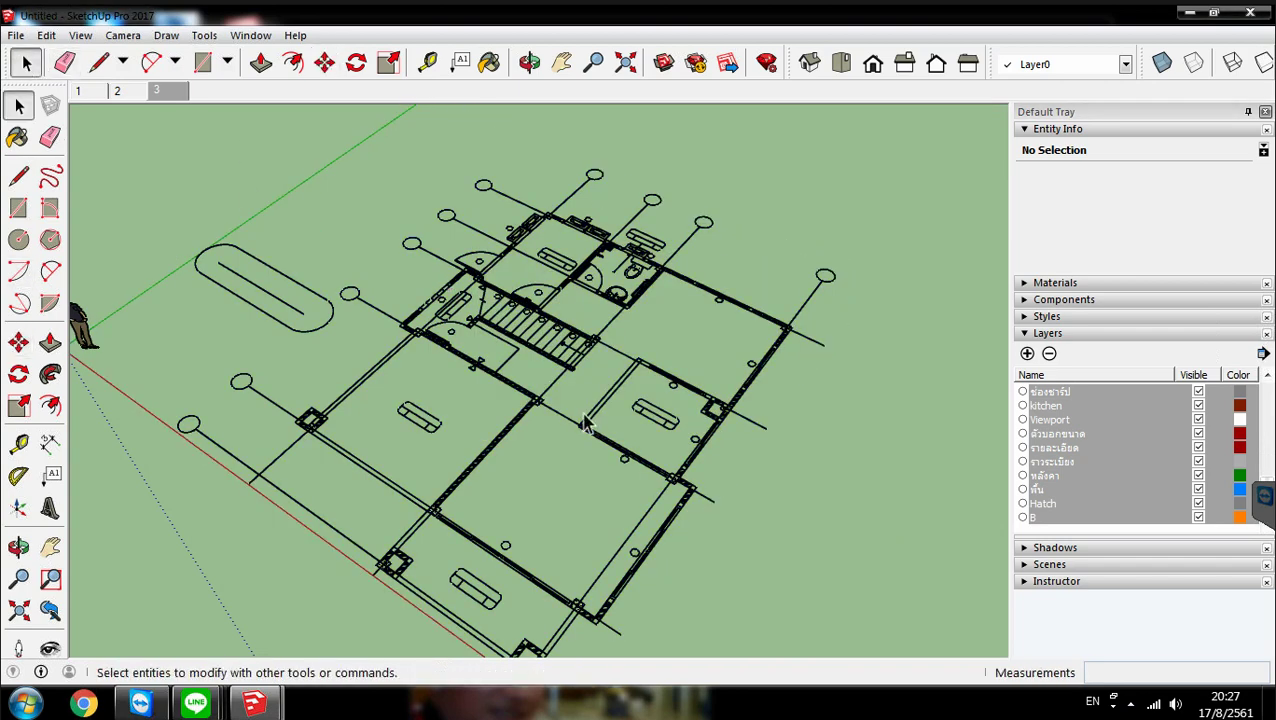
pyautogui.click(469, 366)
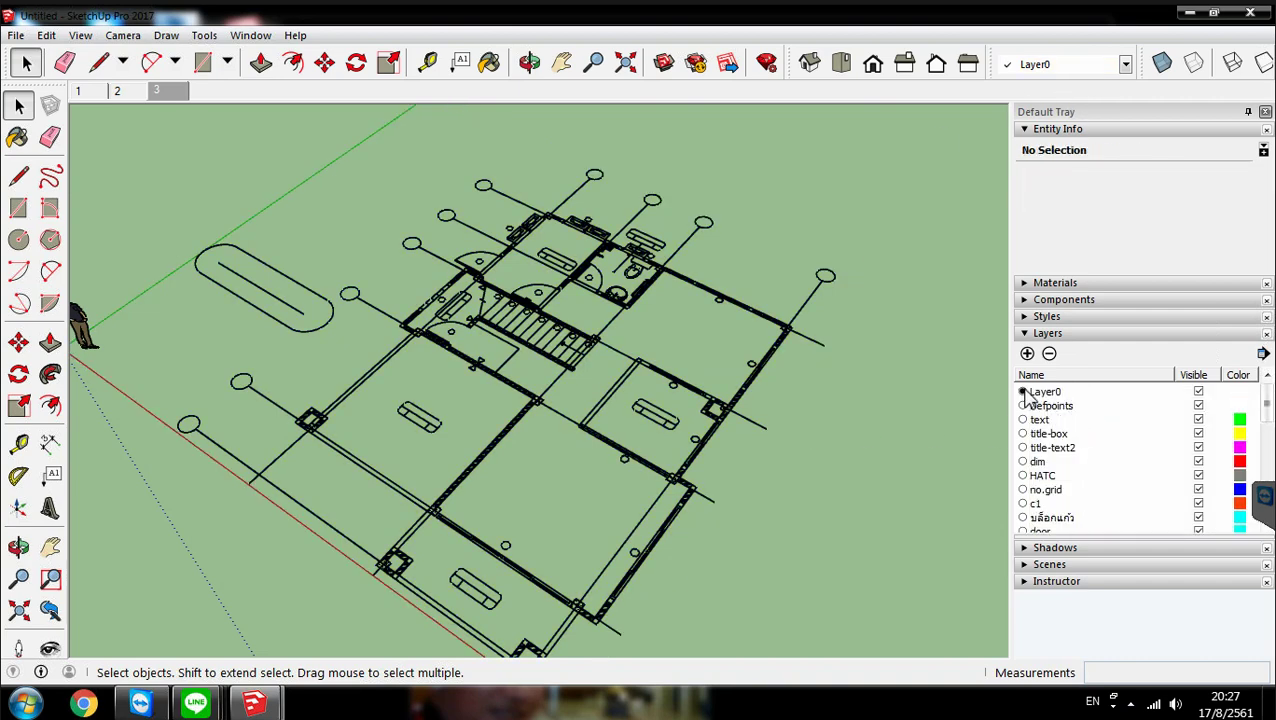
pyautogui.click(1199, 392)
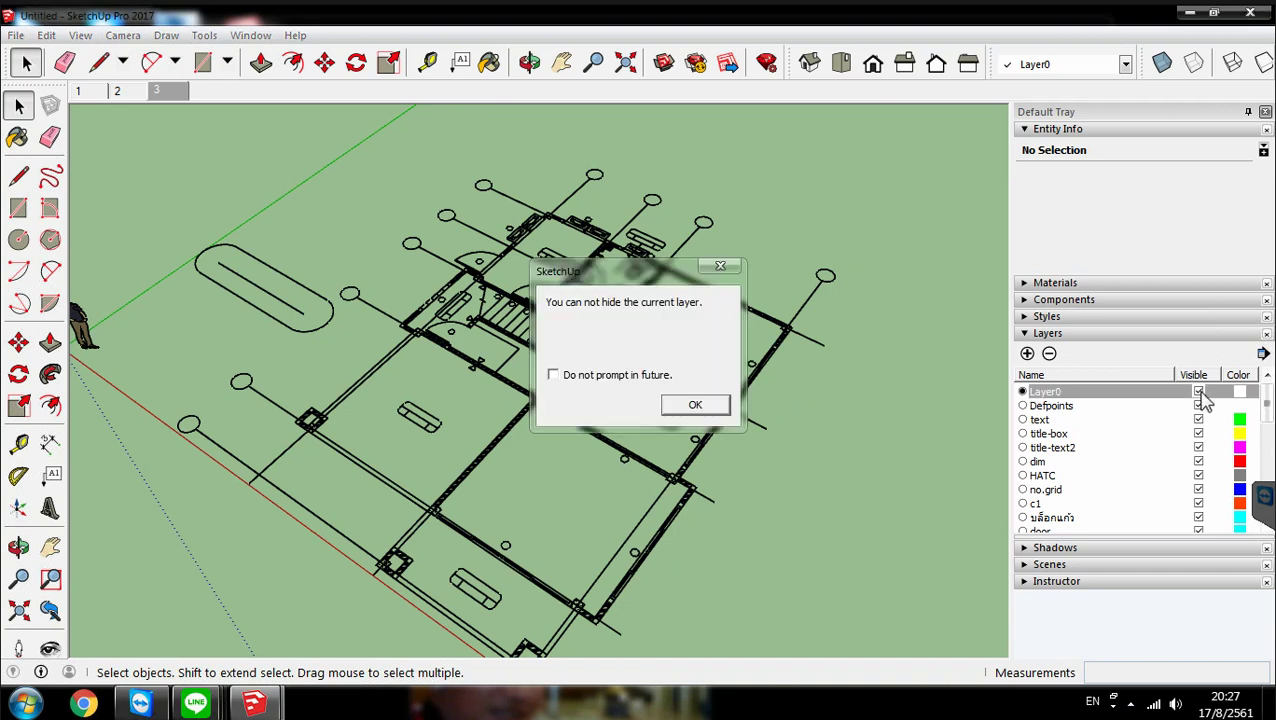
pyautogui.click(719, 266)
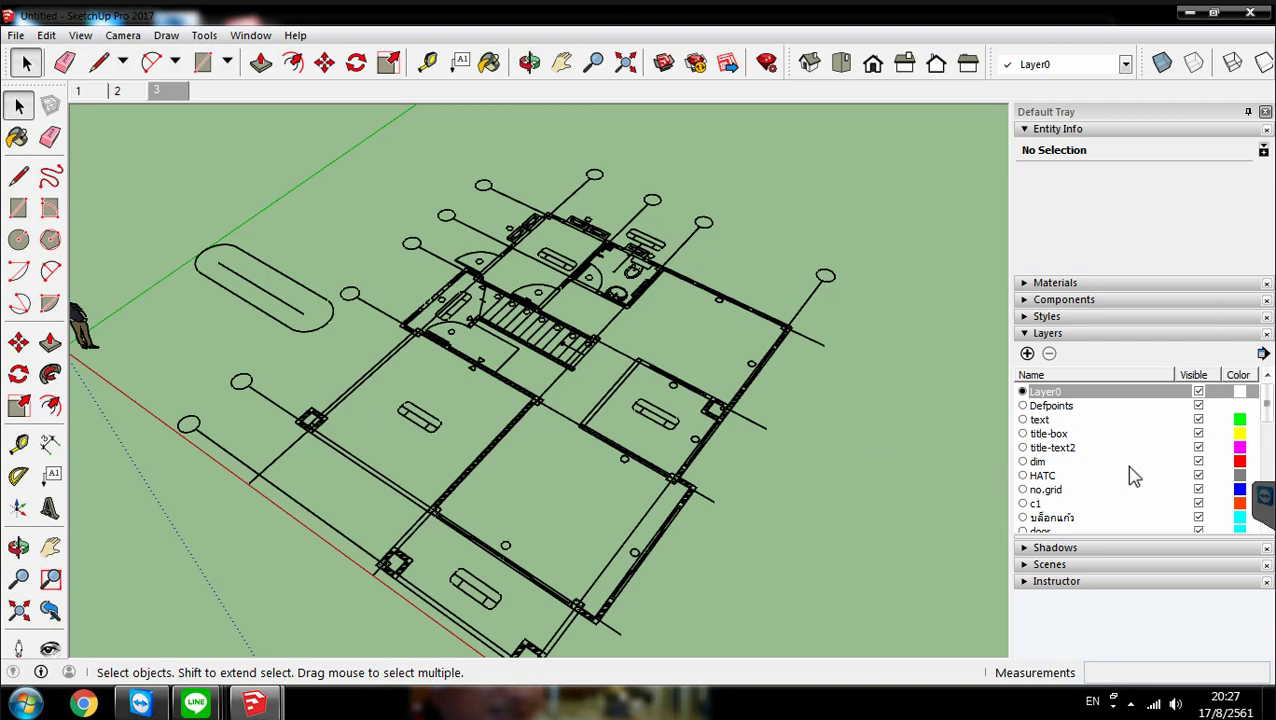
# Delete the layers from รายละเอียด through B at the end of the layer list, moving their contents to the default layer
pyautogui.scroll(-10, 1128, 490)
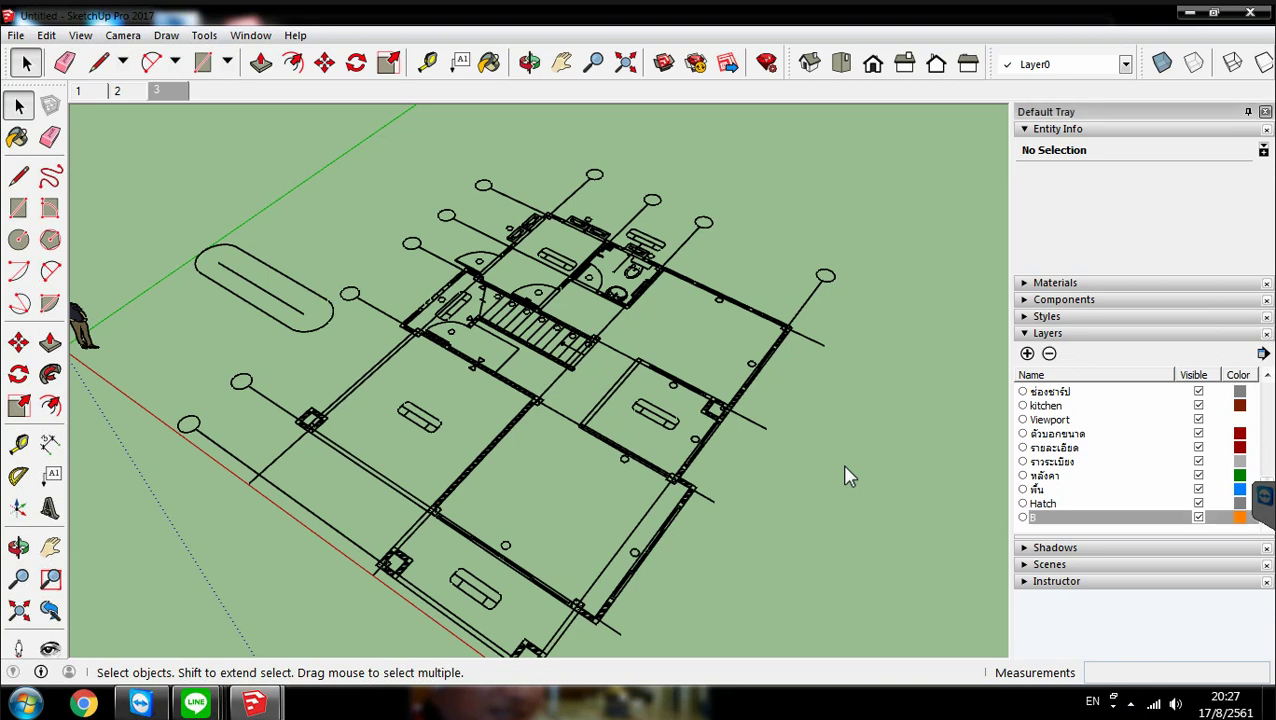
pyautogui.hotkey('shift', 'Up')
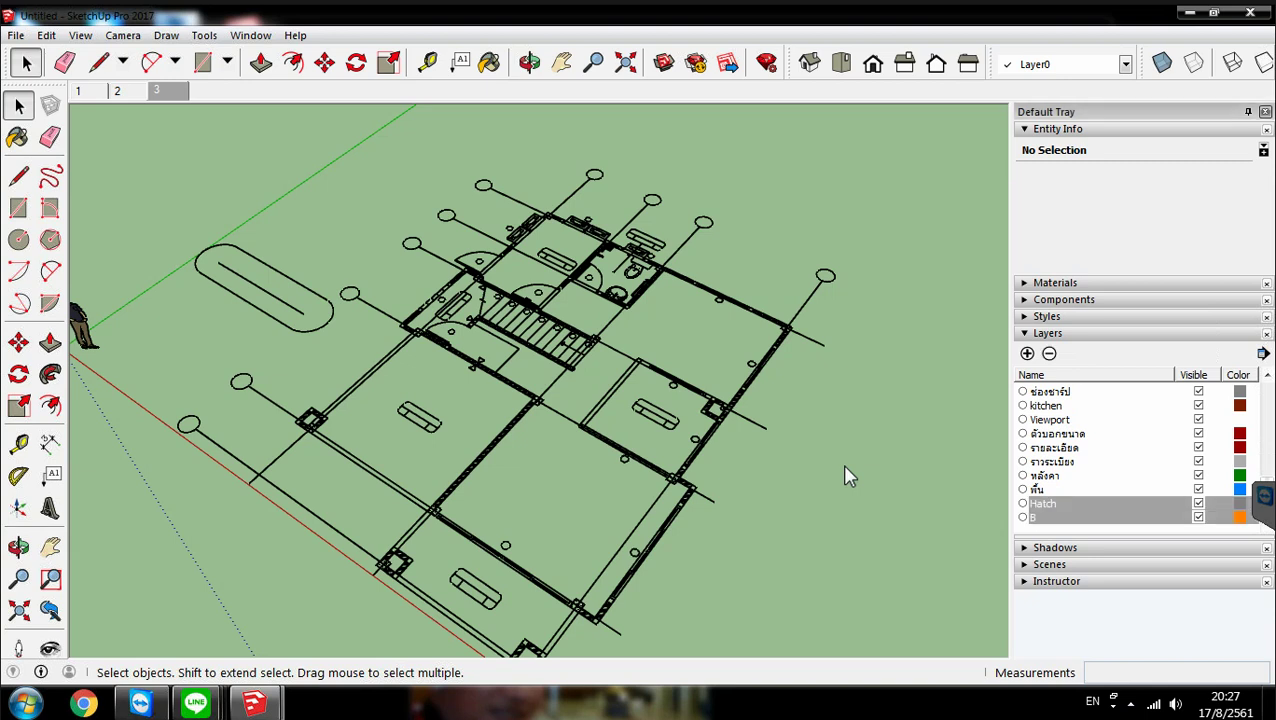
pyautogui.hotkey('shift', 'Up')
pyautogui.hotkey('shift', 'Up')
pyautogui.hotkey('shift', 'Up')
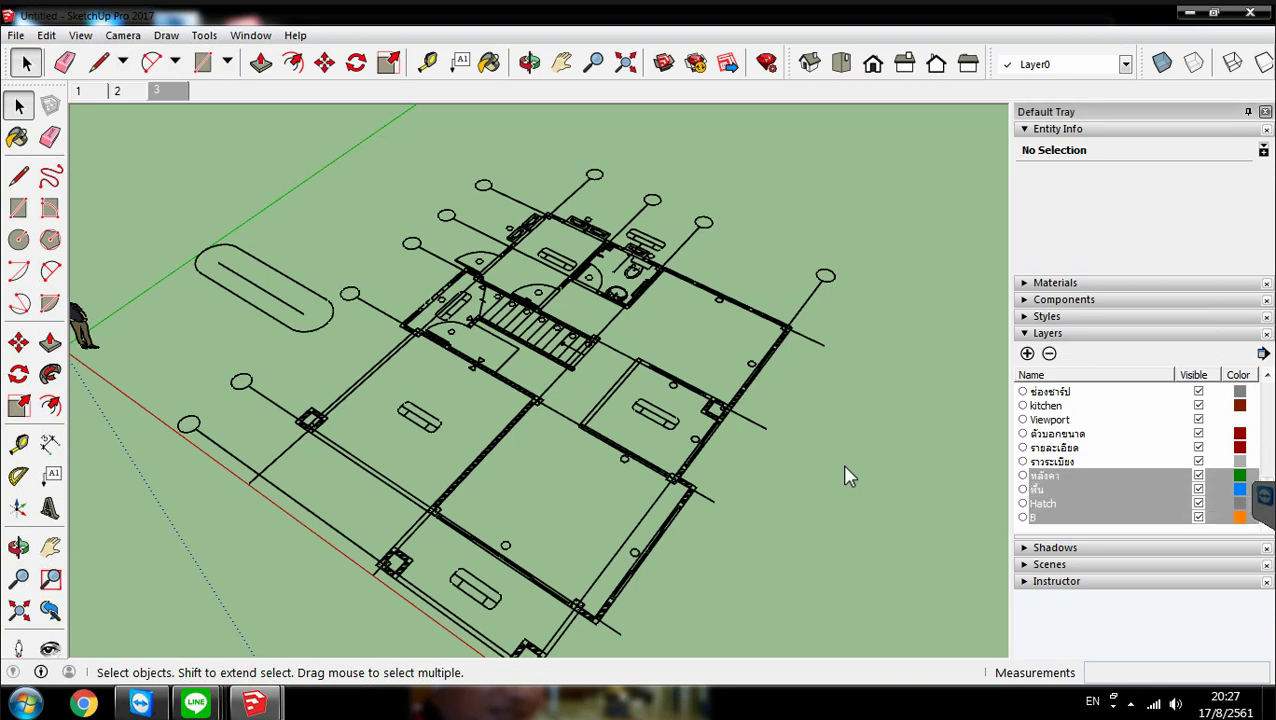
pyautogui.hotkey('shift', 'Up')
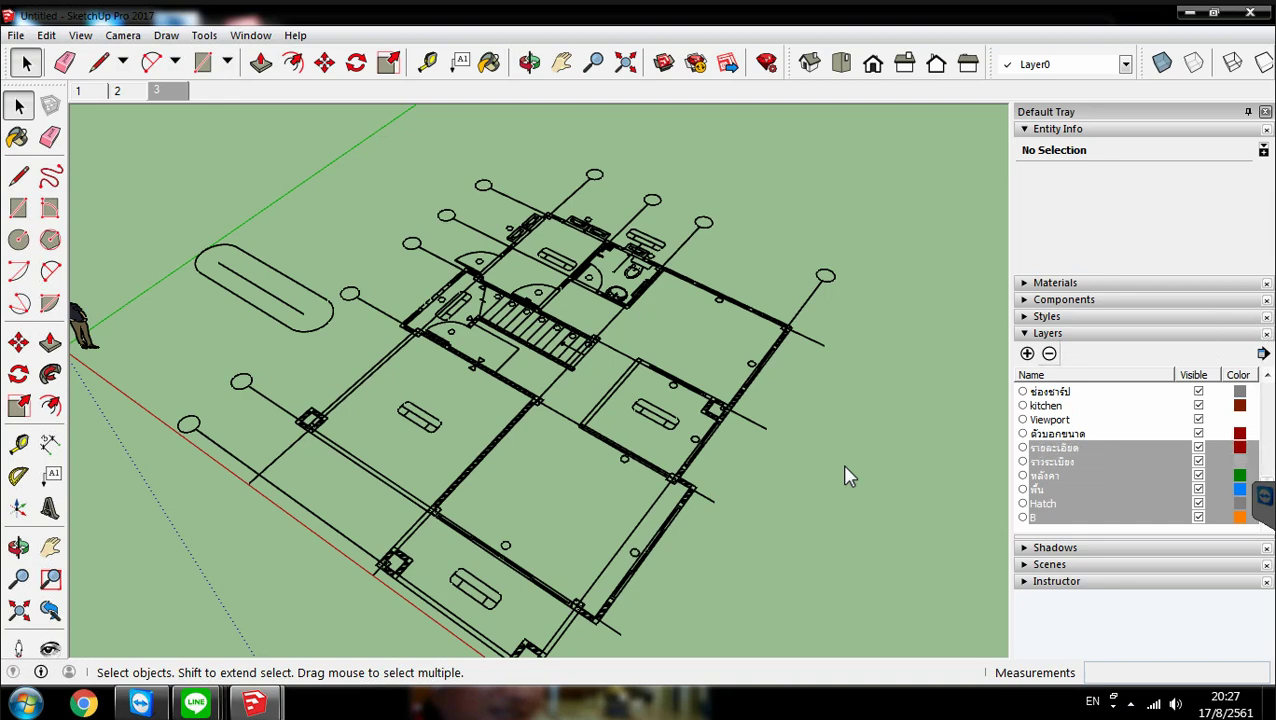
pyautogui.press('Delete')
pyautogui.press('Return')
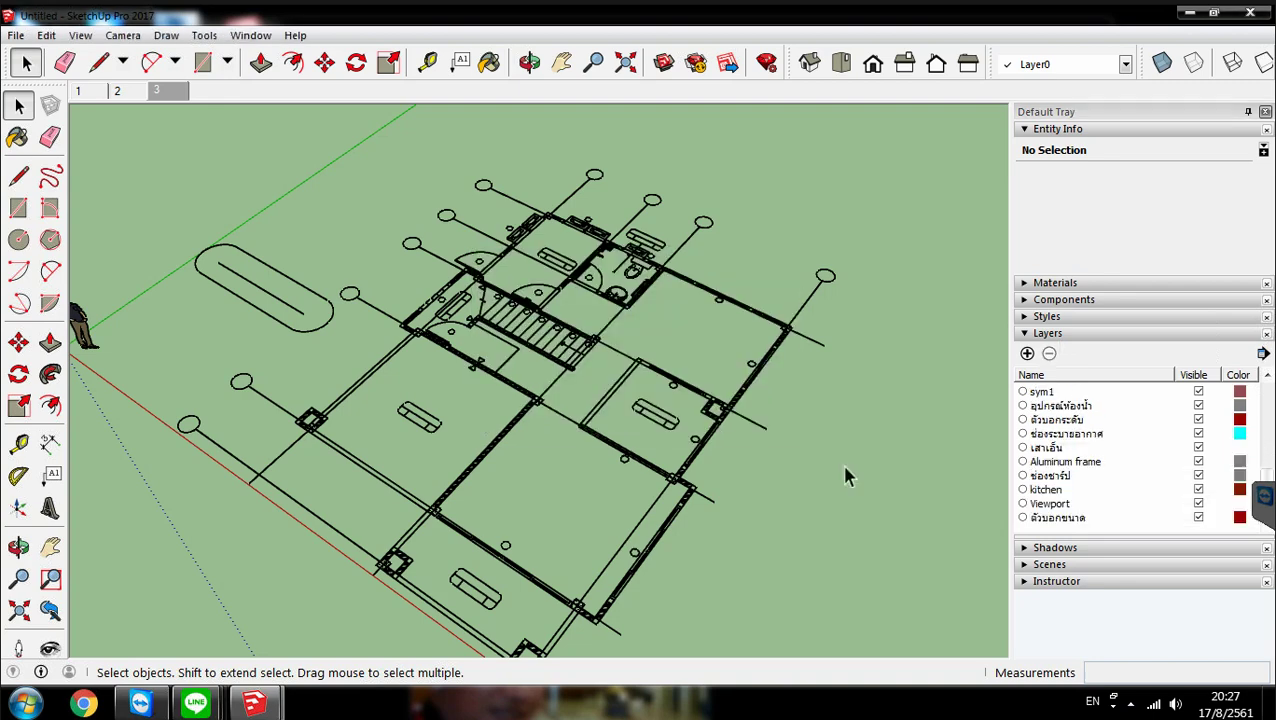
# Delete the layers from อุปกรณ์ห้องน้ำ through ตัวบอกขนาด, moving their contents to the default layer
pyautogui.press('Up')
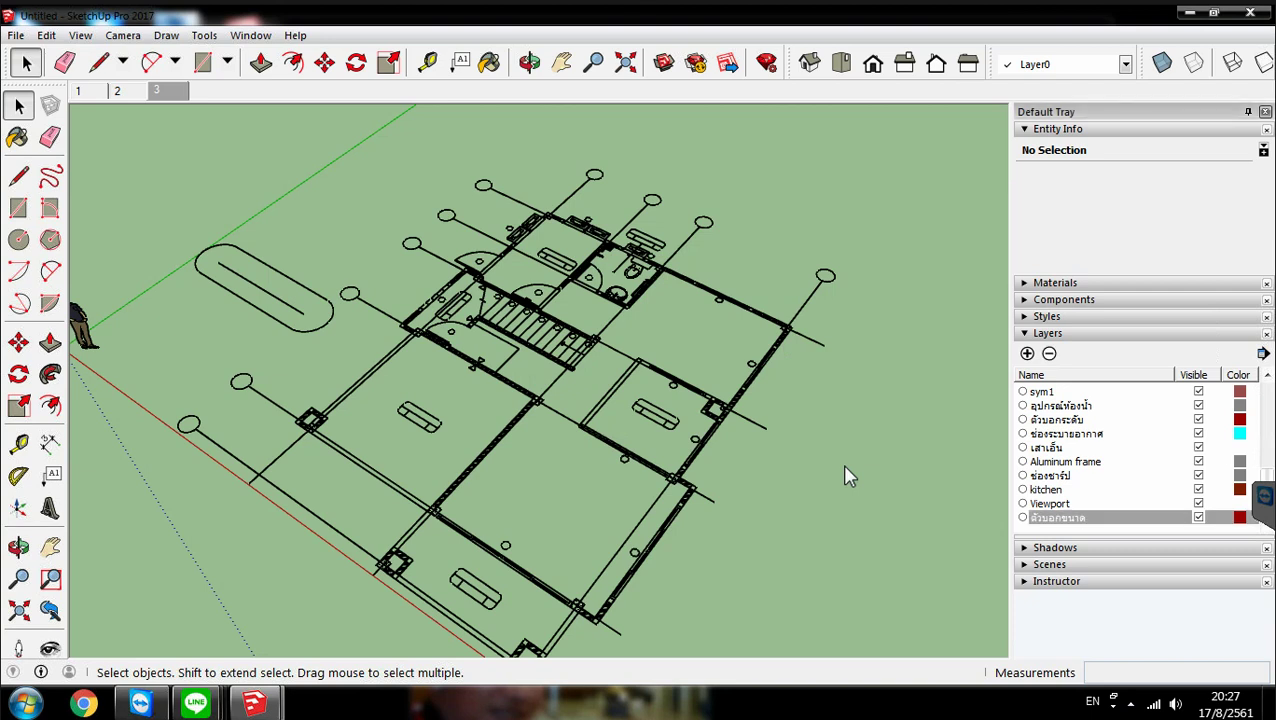
pyautogui.hotkey('shift', 'Up')
pyautogui.hotkey('shift', 'Up')
pyautogui.hotkey('shift', 'Up')
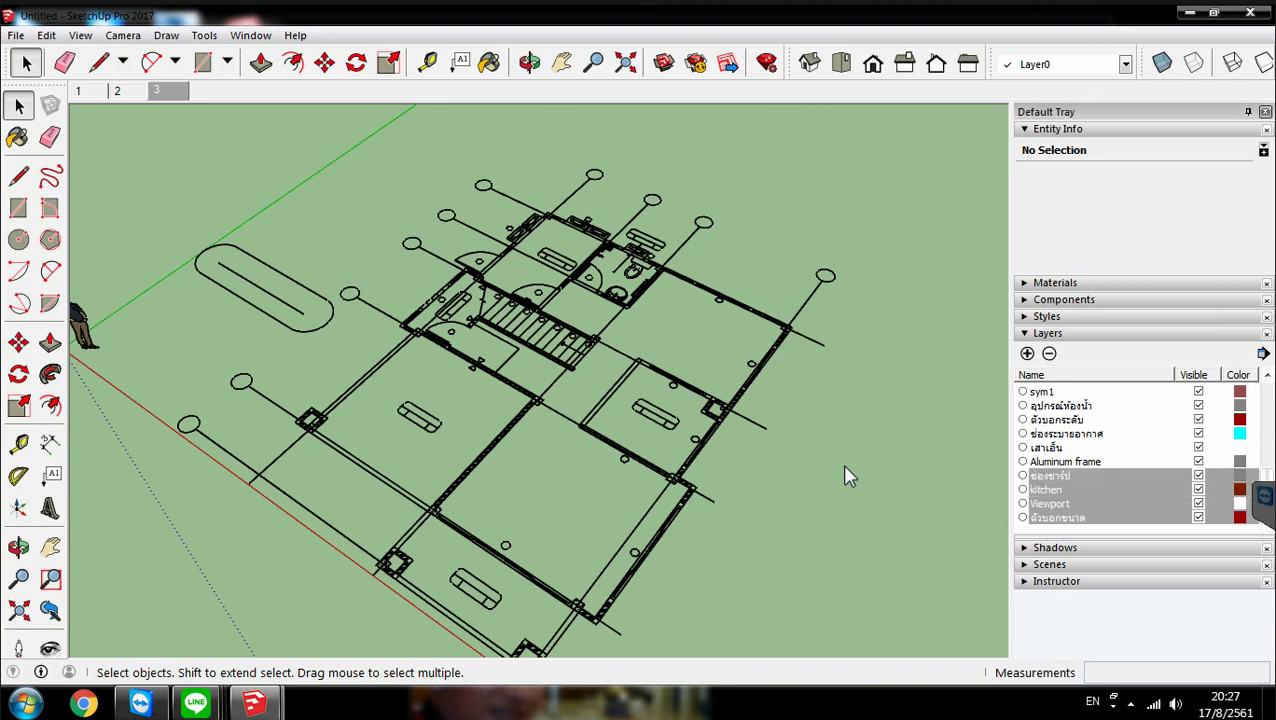
pyautogui.hotkey('shift', 'Up')
pyautogui.hotkey('shift', 'Up')
pyautogui.hotkey('shift', 'Up')
pyautogui.hotkey('shift', 'Up')
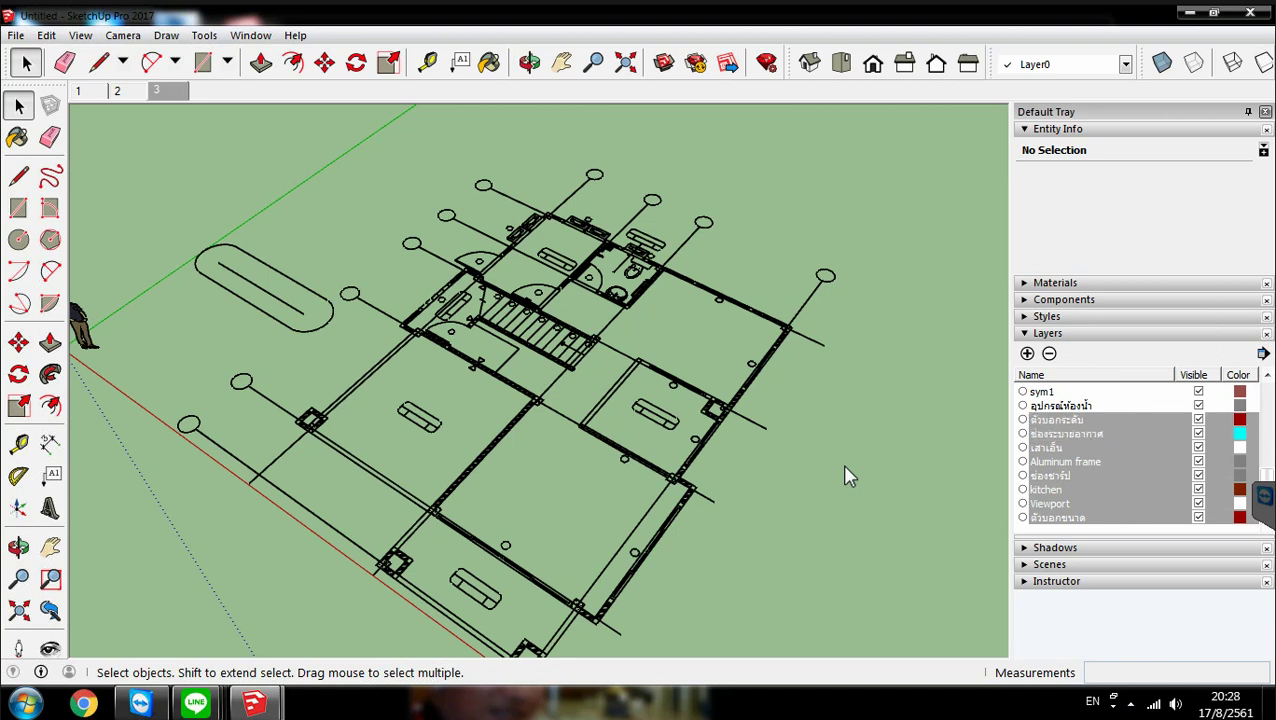
pyautogui.hotkey('shift', 'Up')
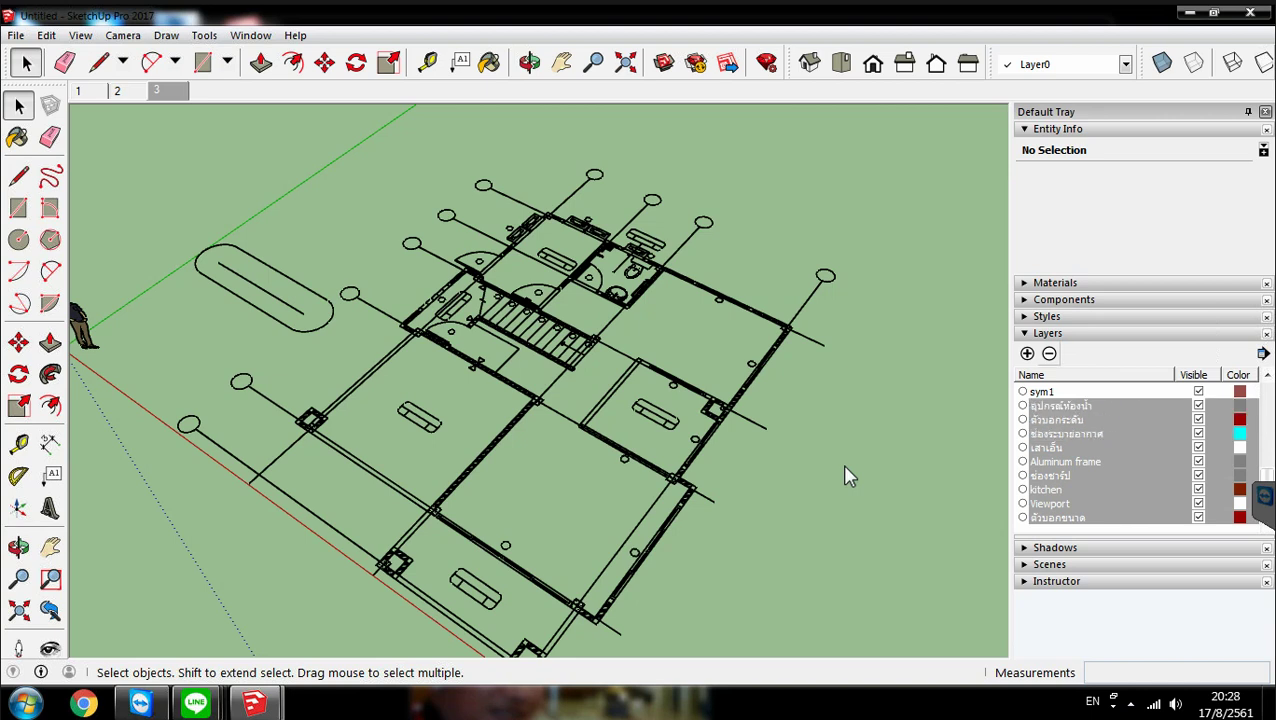
pyautogui.press('Delete')
pyautogui.press('Return')
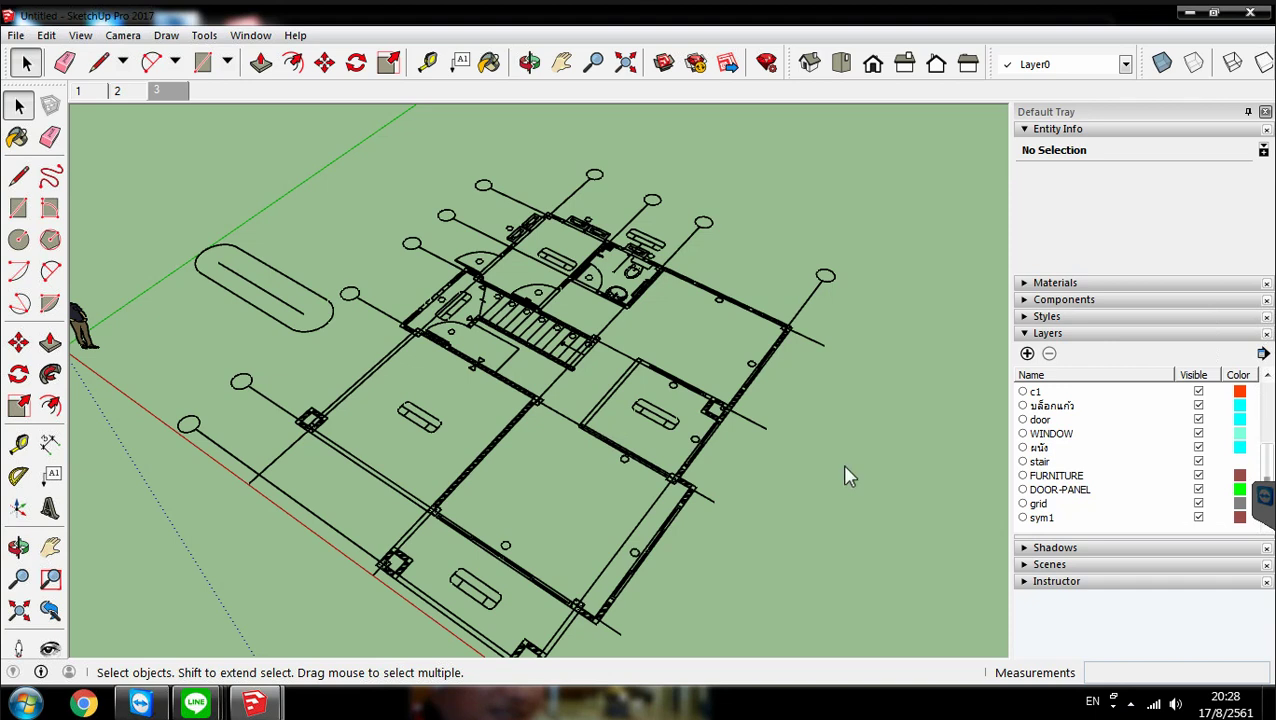
pyautogui.press('End')
pyautogui.hotkey('shift', 'Up')
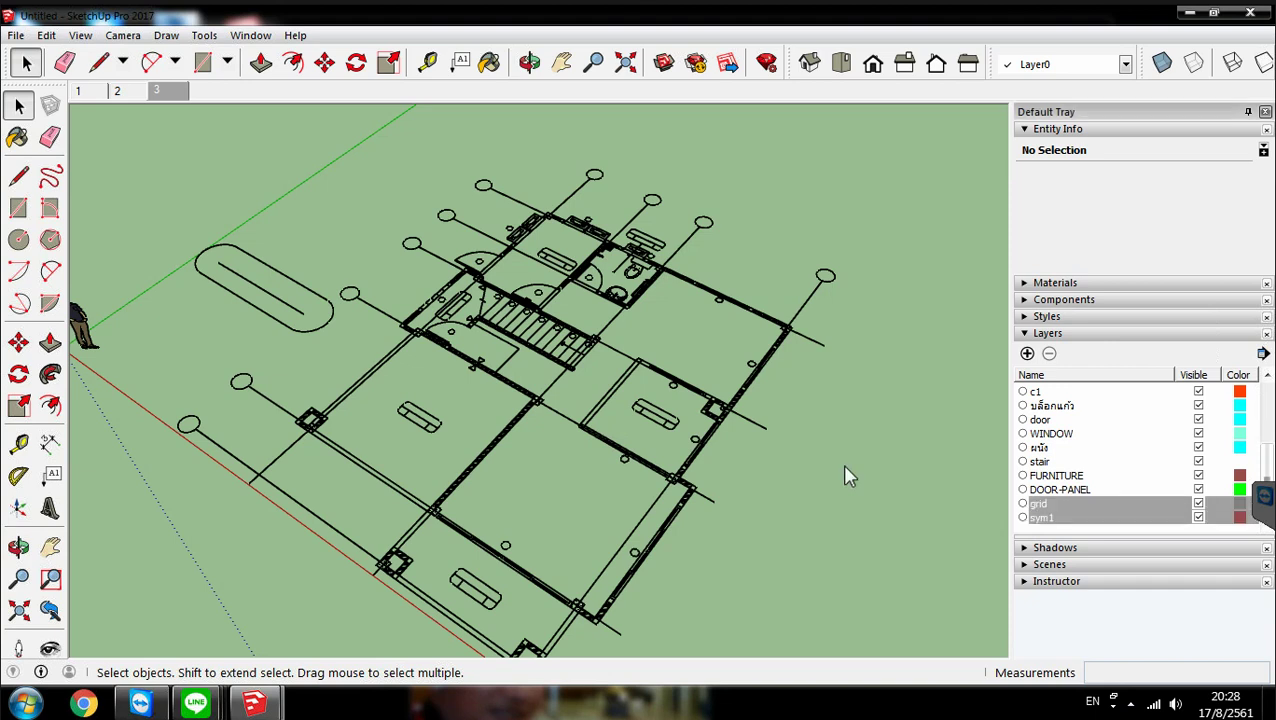
pyautogui.hotkey('shift', 'Up')
pyautogui.hotkey('shift', 'Up')
pyautogui.hotkey('shift', 'Up')
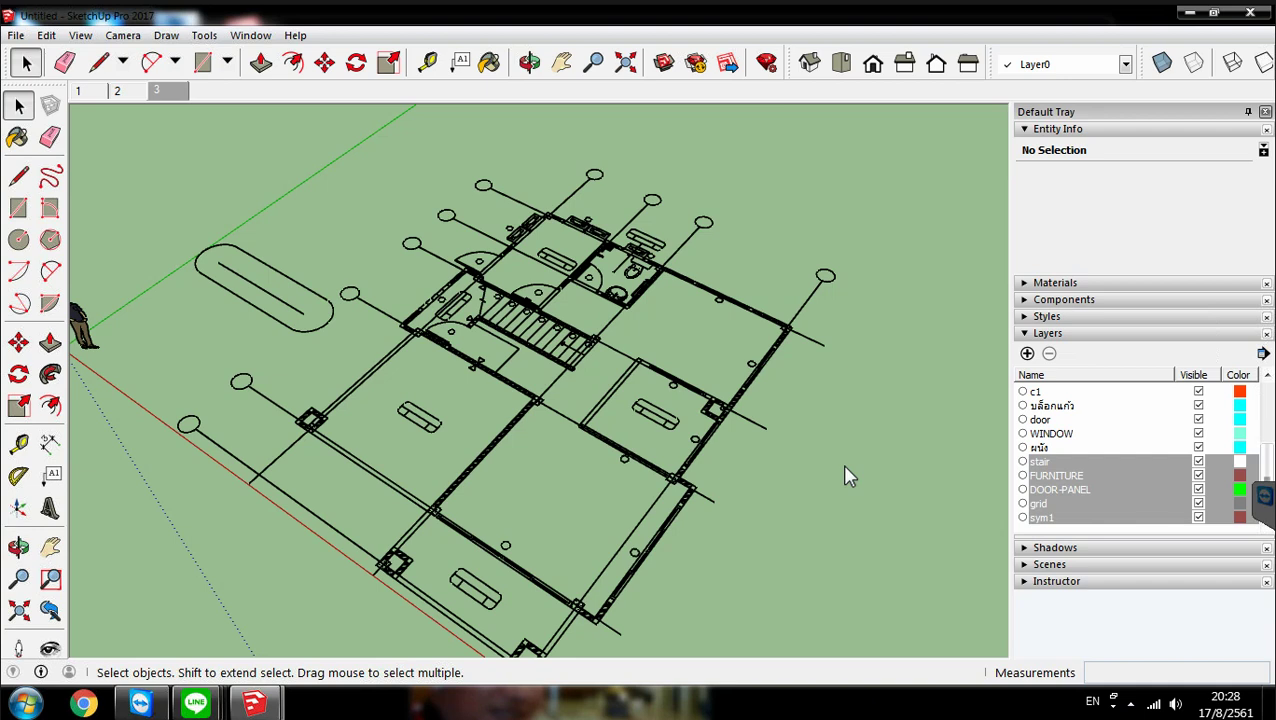
pyautogui.hotkey('shift', 'Up')
pyautogui.hotkey('shift', 'Up')
pyautogui.hotkey('shift', 'Up')
pyautogui.hotkey('shift', 'Up')
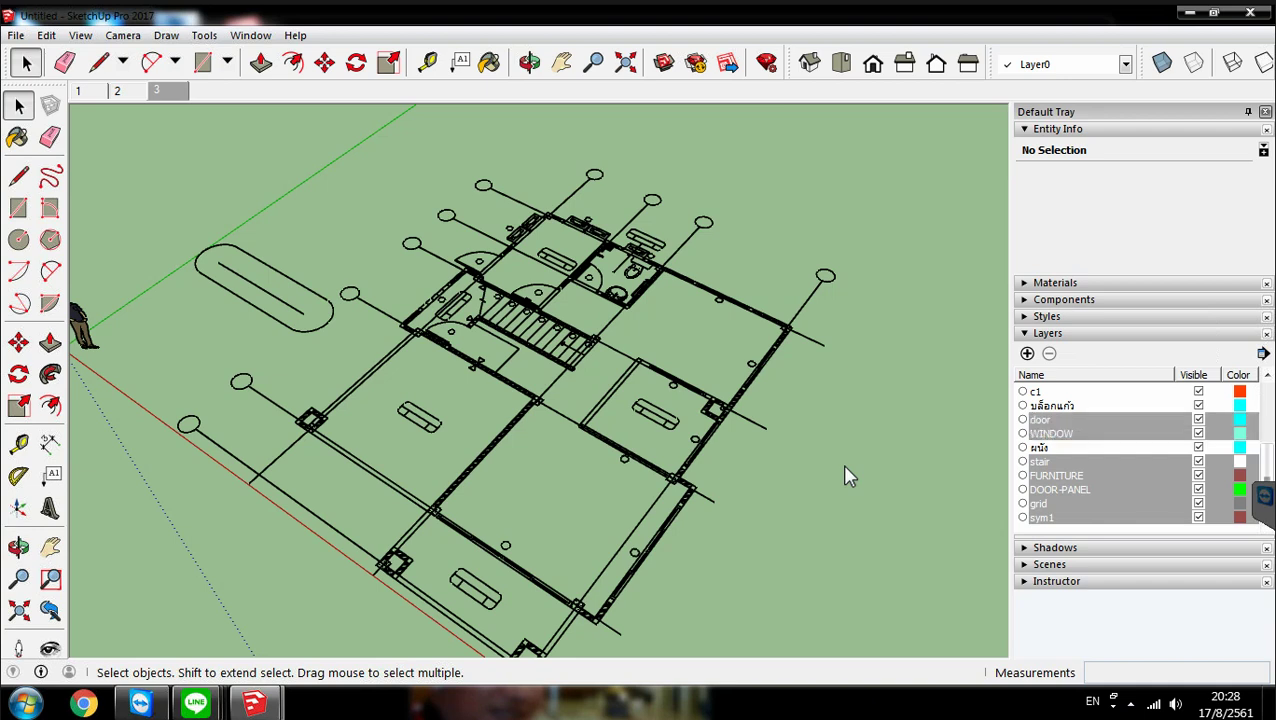
pyautogui.hotkey('shift', 'Up')
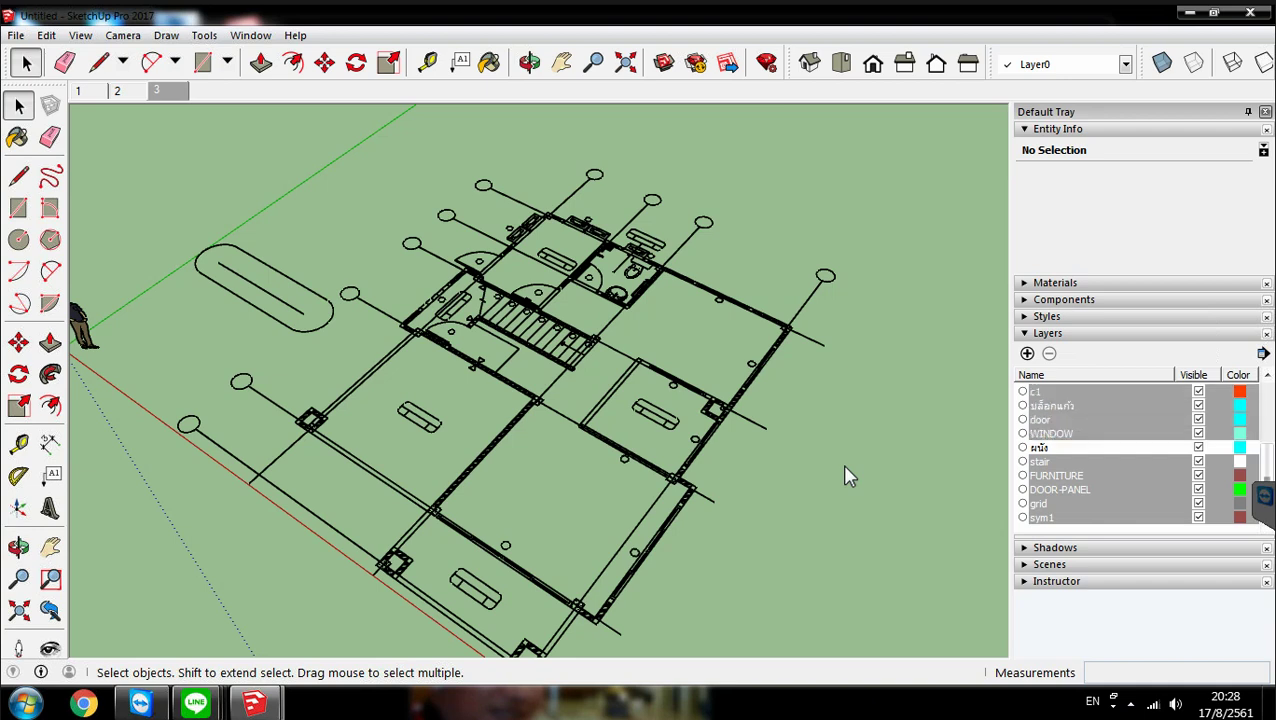
# Delete the บล็อกแก้ว layer, moving its contents to the default layer
pyautogui.hotkey('shift', 'Down')
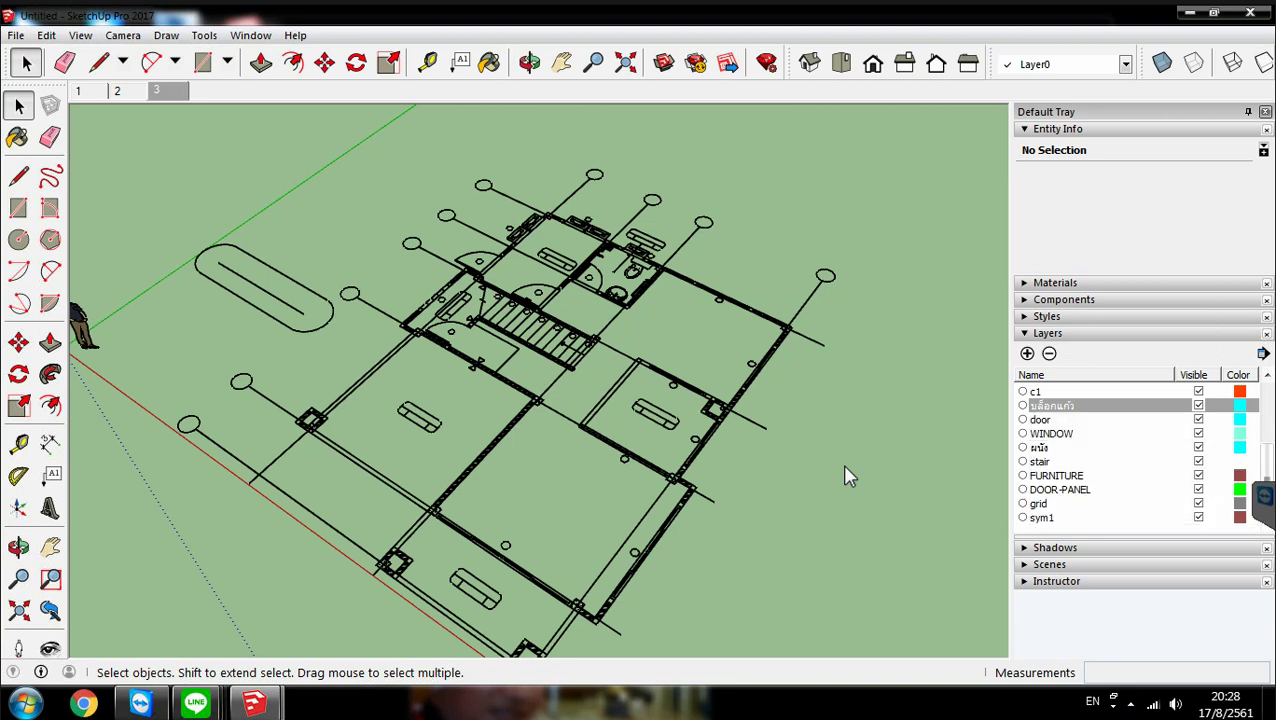
pyautogui.press('F2')
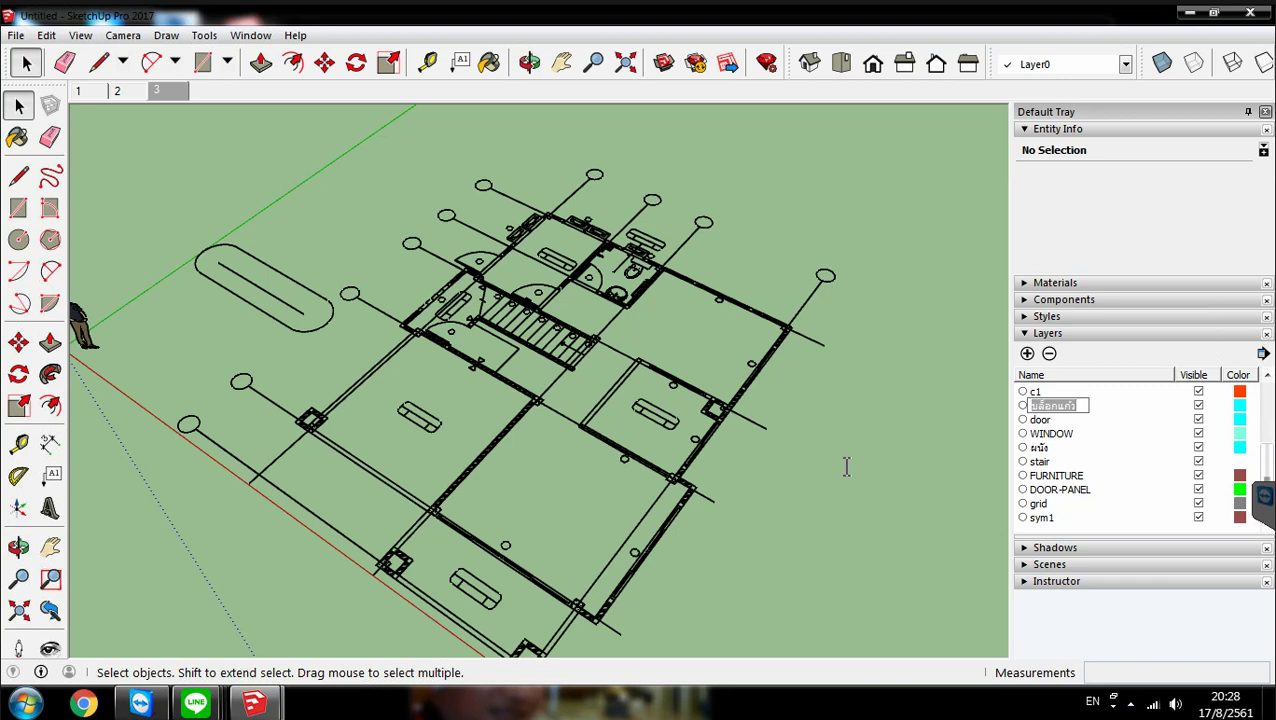
pyautogui.click(845, 476)
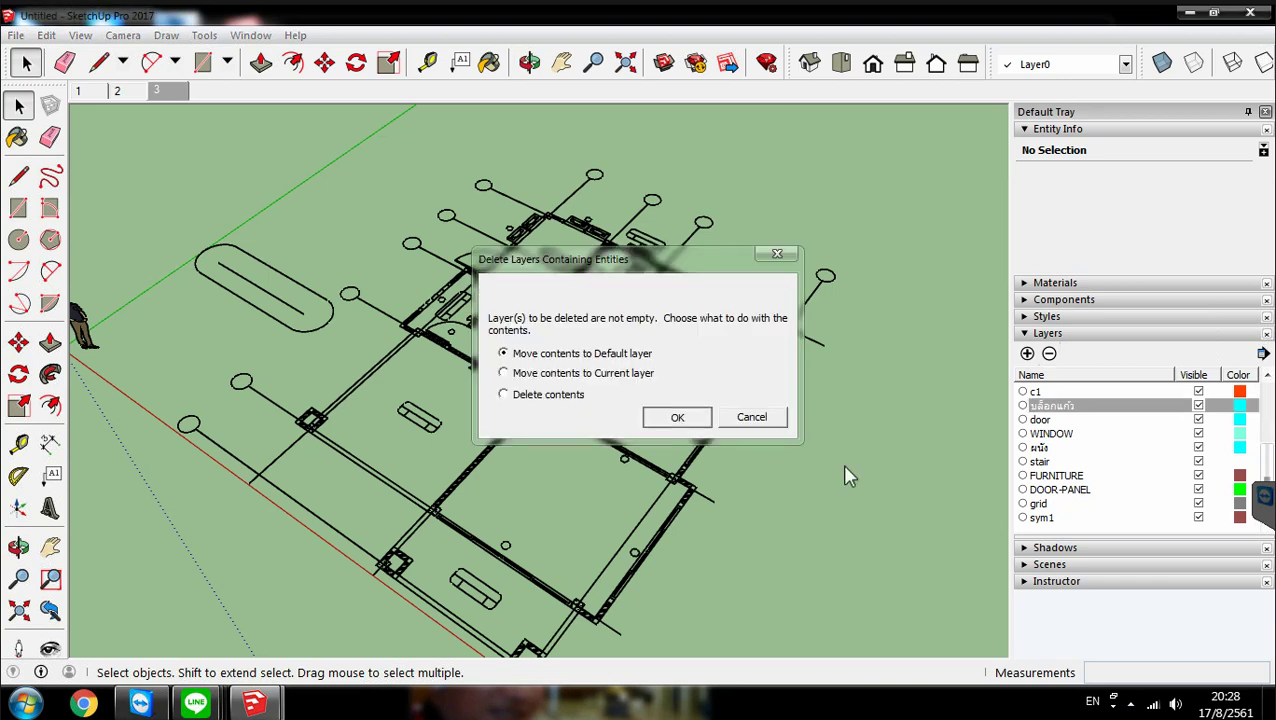
pyautogui.press('Return')
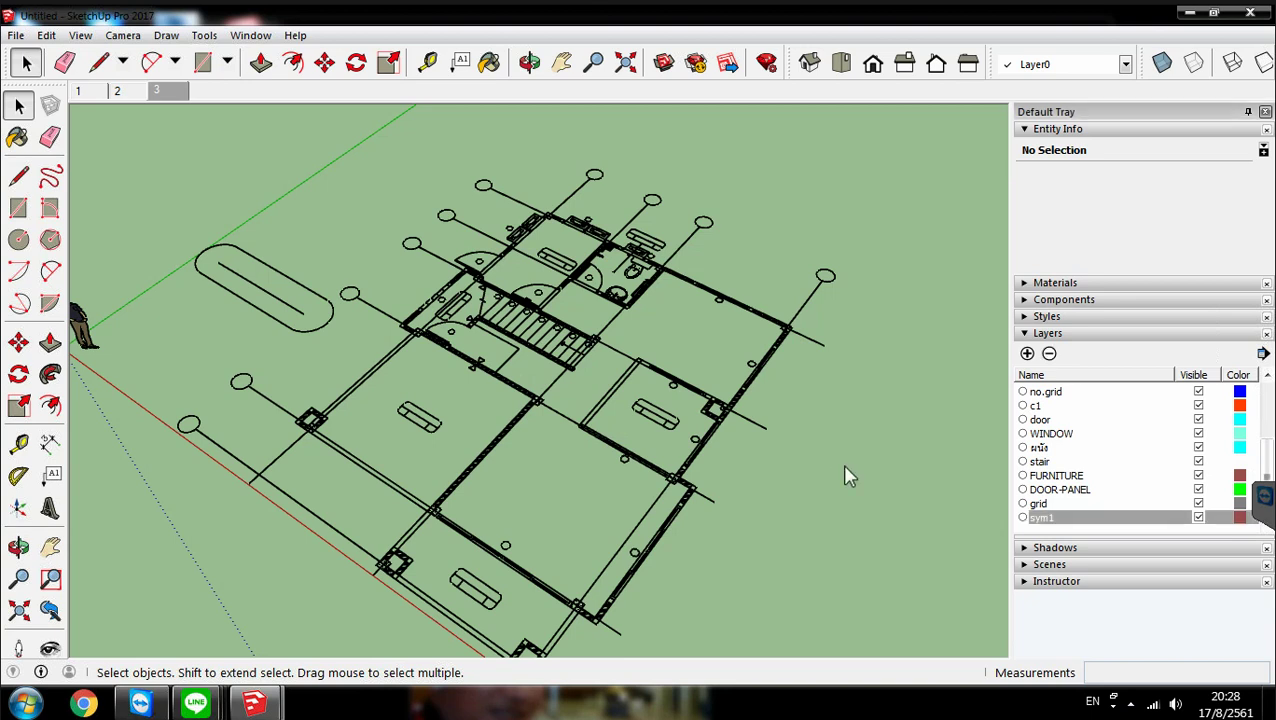
# Delete the layers from no.grid through sym1 except ผนัง, moving their contents to the default layer
pyautogui.hotkey('shift', 'Up')
pyautogui.hotkey('shift', 'Up')
pyautogui.hotkey('shift', 'Up')
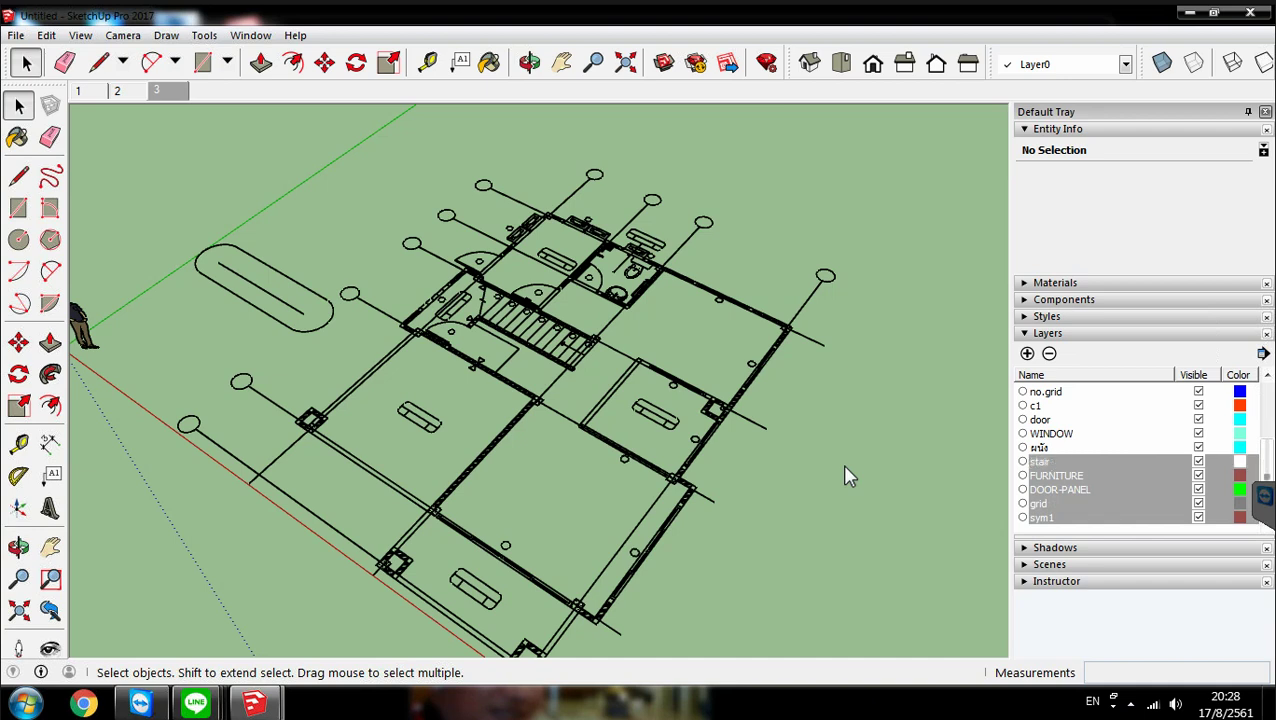
pyautogui.hotkey('shift', 'Up')
pyautogui.hotkey('shift', 'Up')
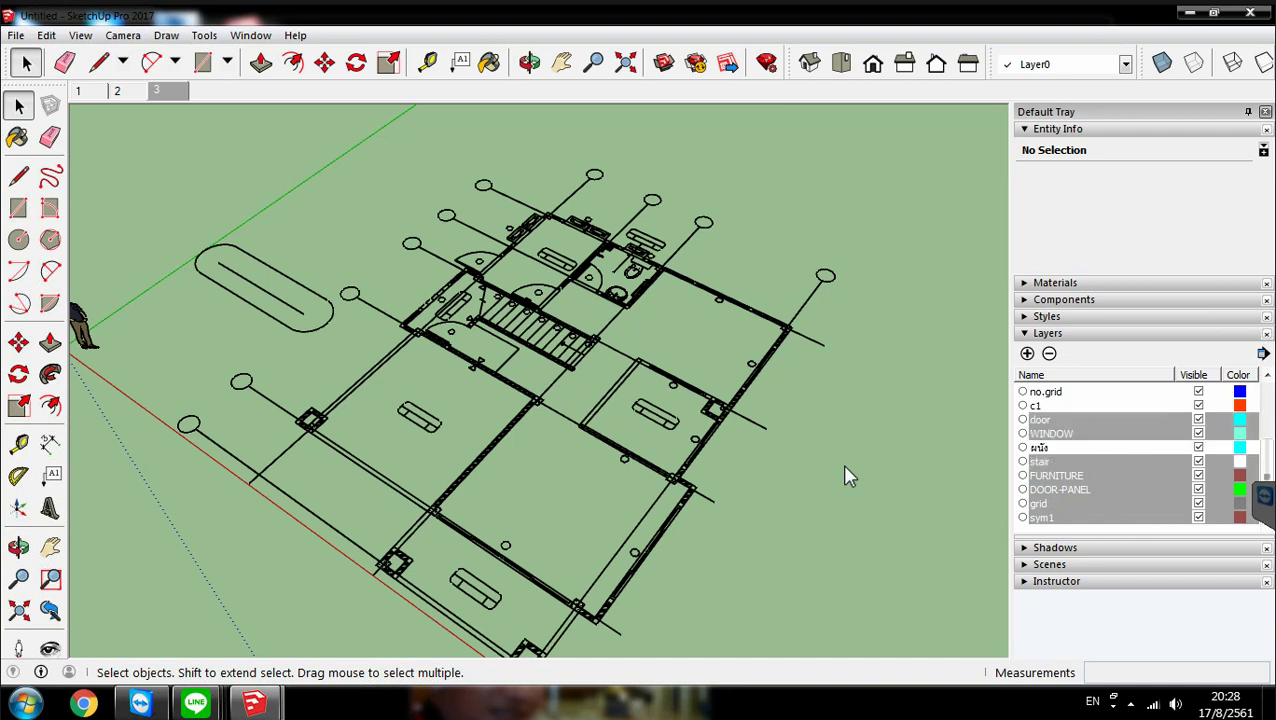
pyautogui.hotkey('shift', 'Up')
pyautogui.hotkey('shift', 'Up')
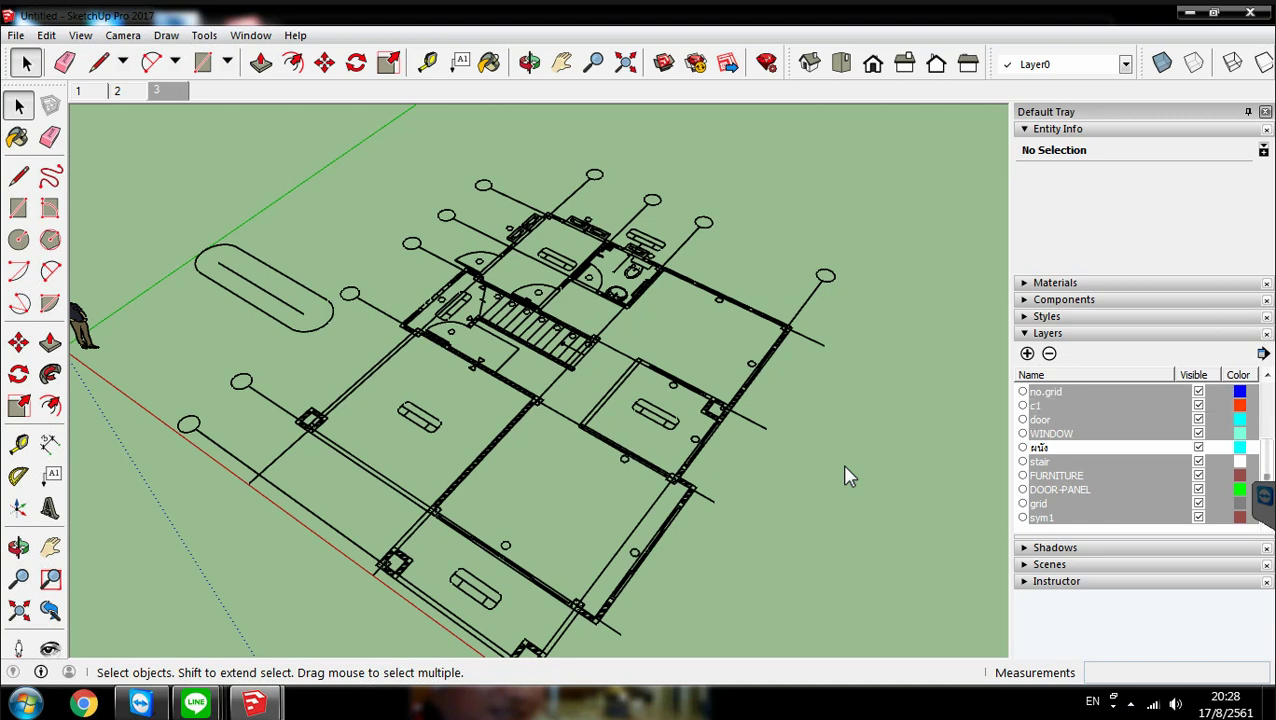
pyautogui.press('Delete')
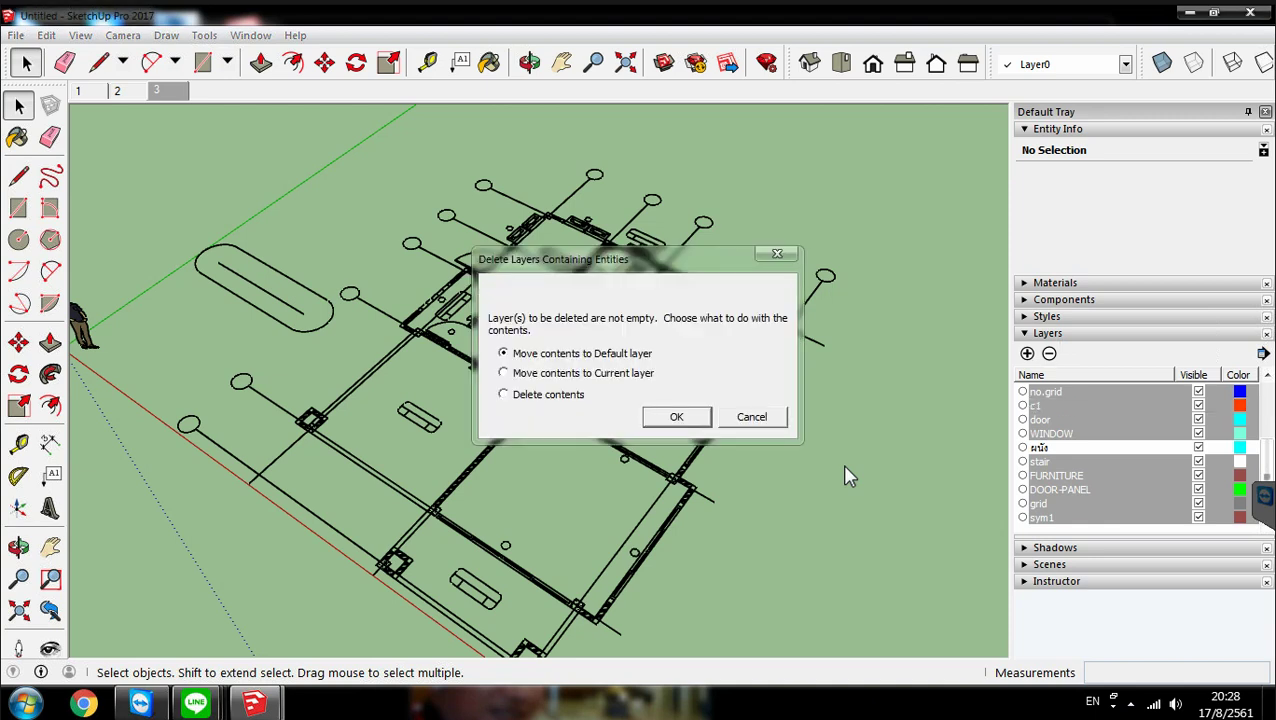
pyautogui.press('Return')
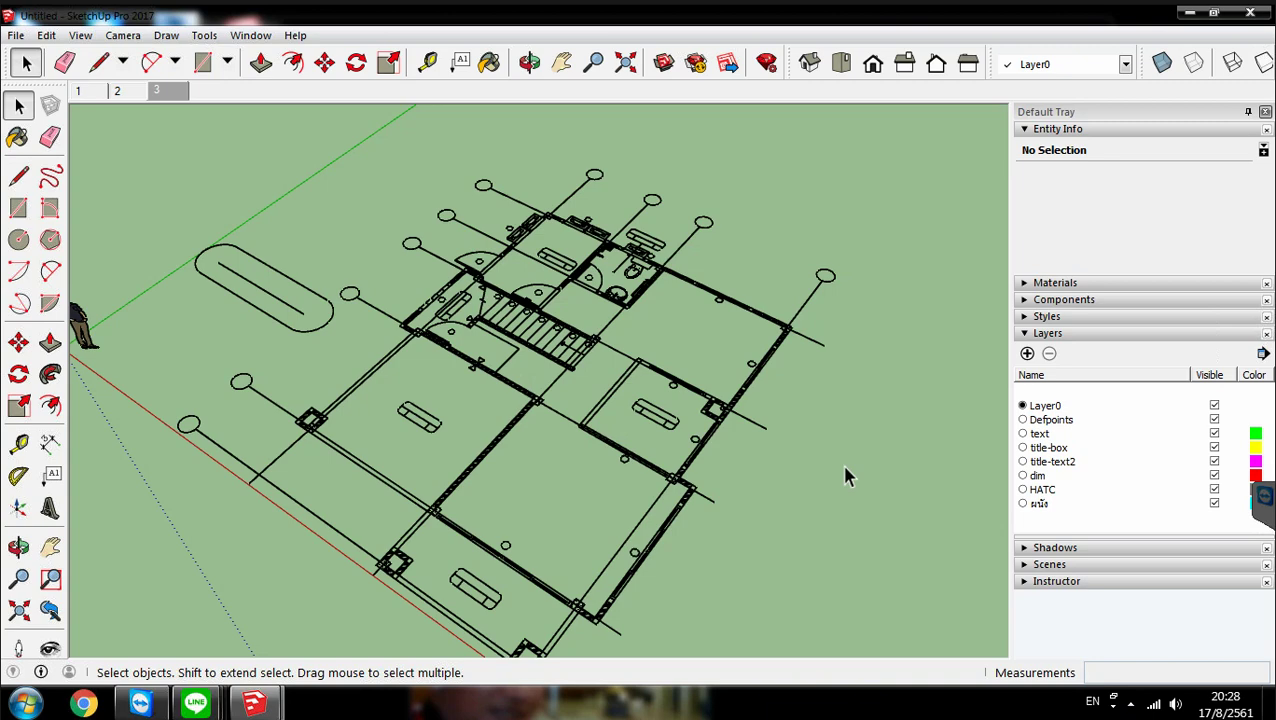
pyautogui.scroll(5, 845, 477)
pyautogui.scroll(-3, 845, 477)
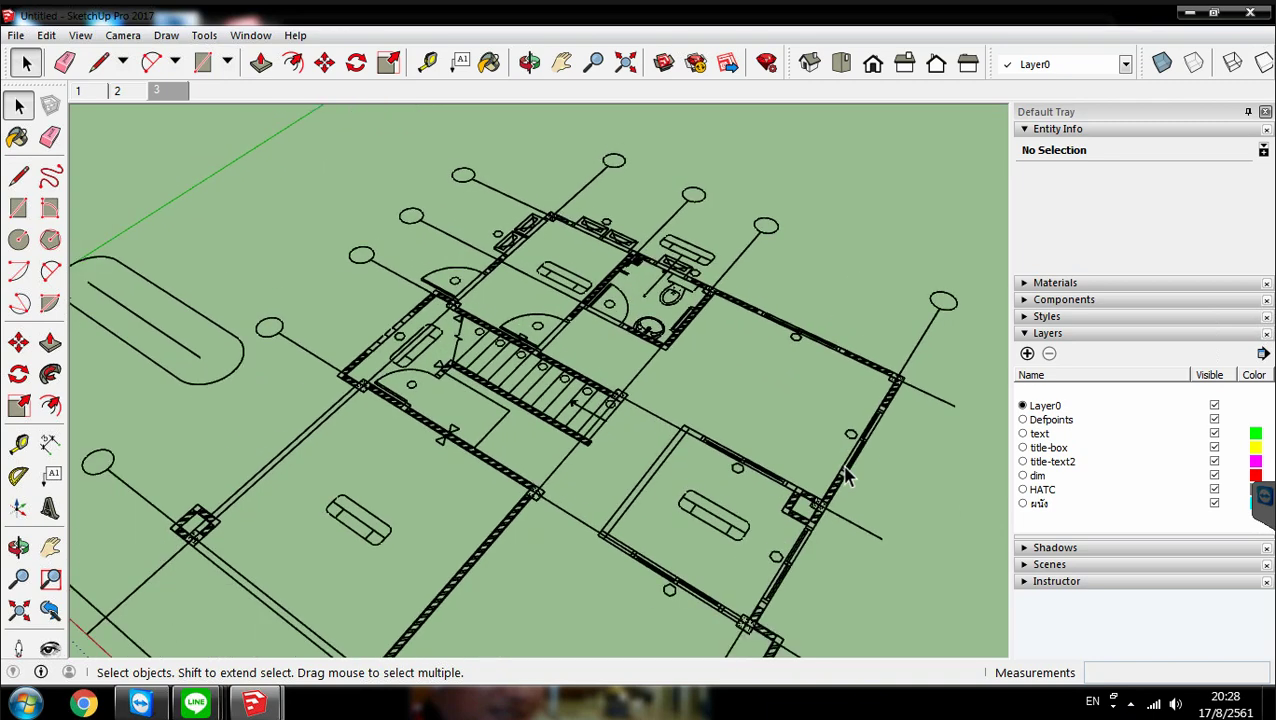
pyautogui.press('l')
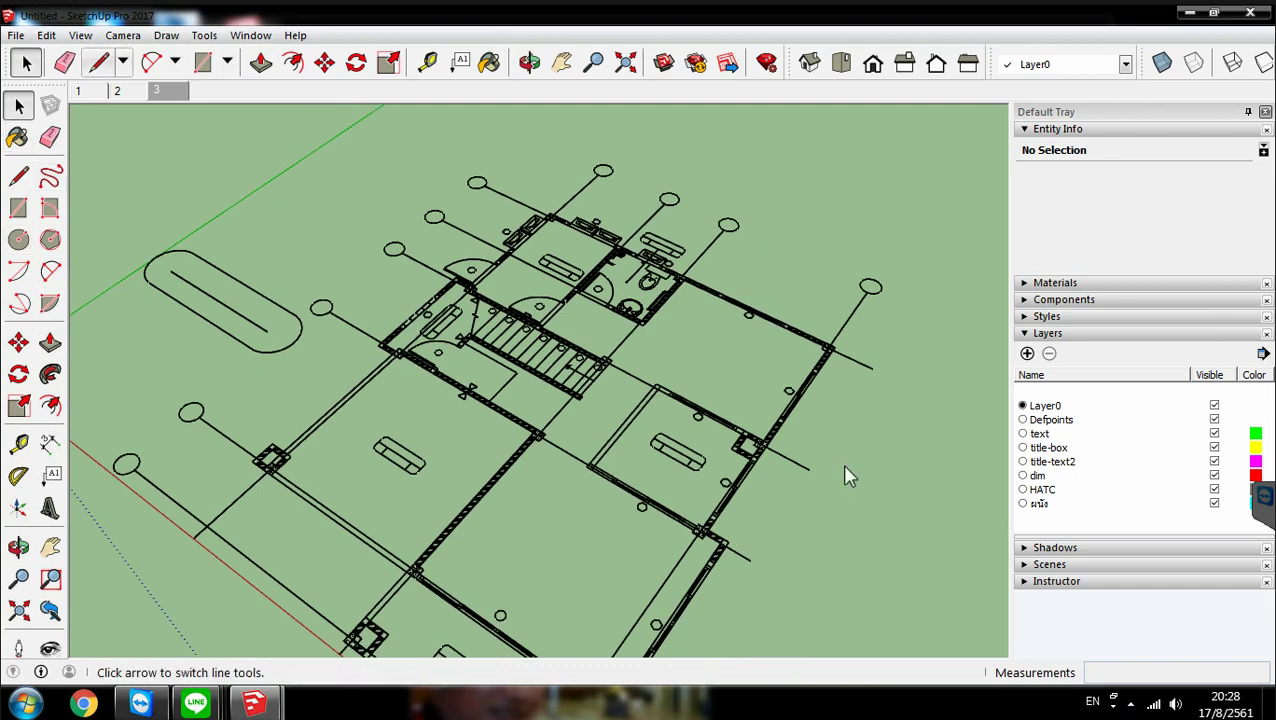
pyautogui.press('e')
pyautogui.press('space')
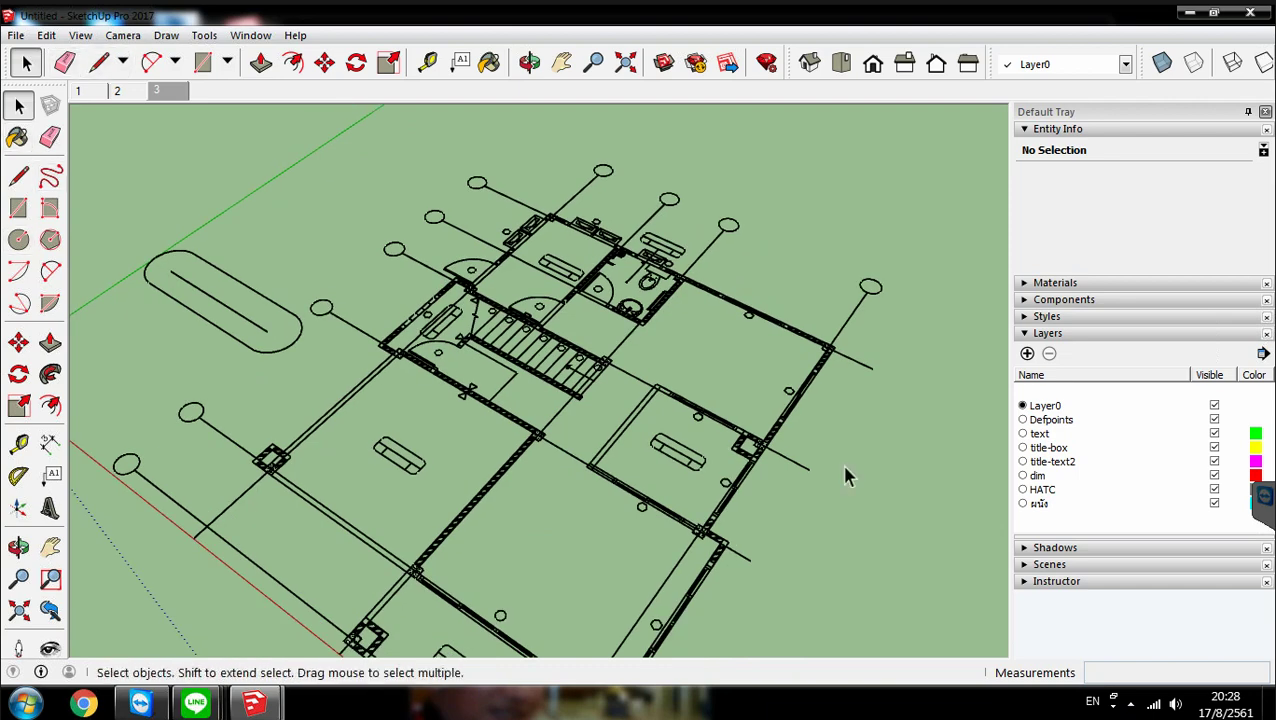
pyautogui.scroll(-2, 845, 477)
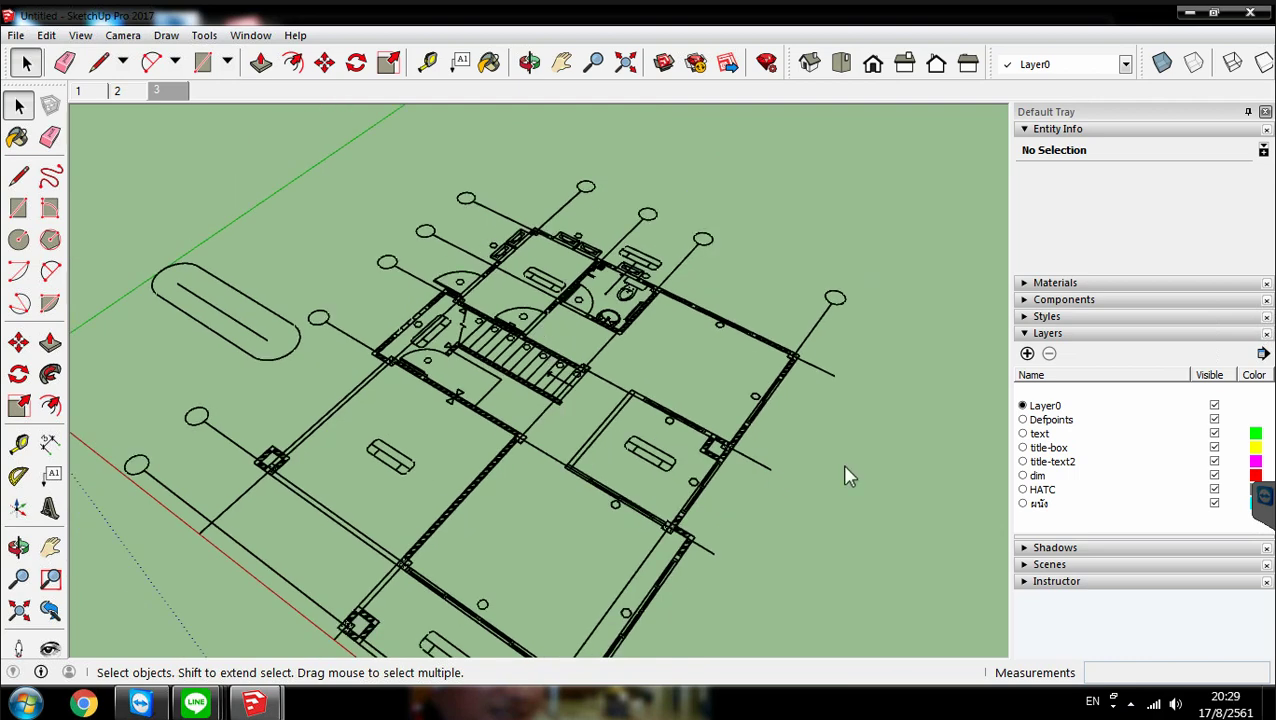
# Delete the layers from Defpoints through HATC, keeping ผนัง, and move their contents to the default layer
pyautogui.press('ctrl')
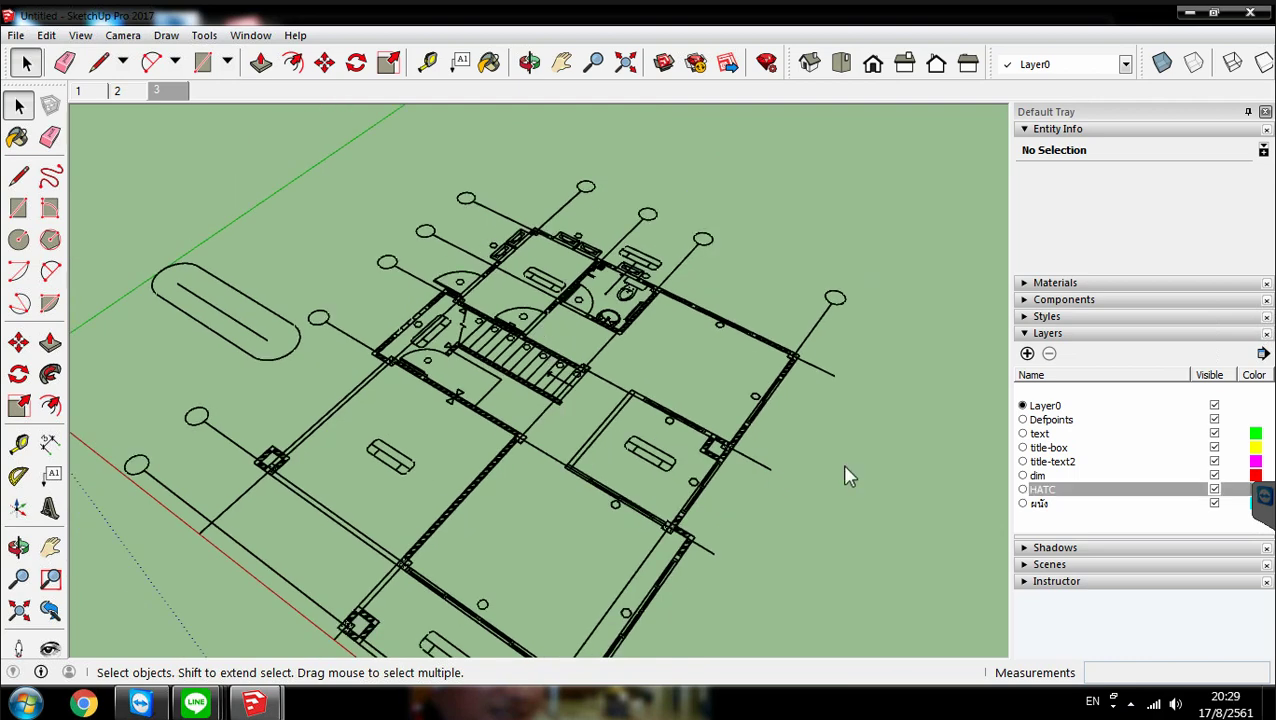
pyautogui.hotkey('shift', 'Up')
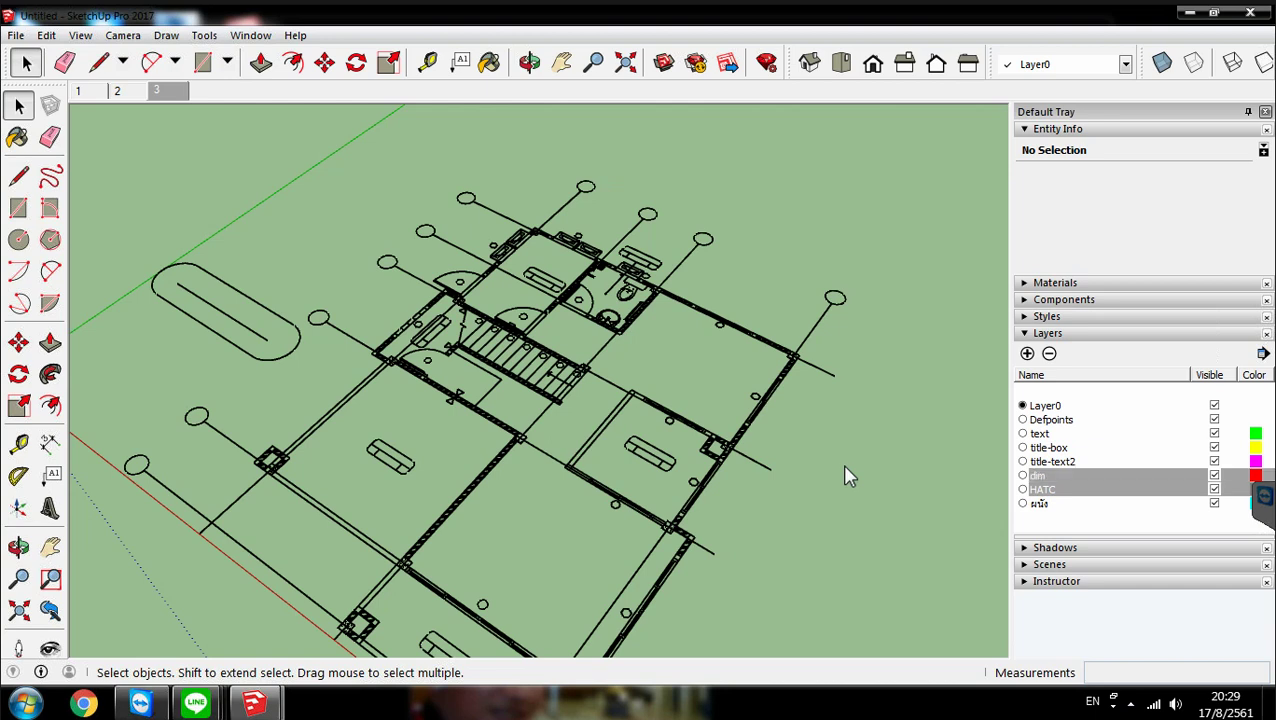
pyautogui.hotkey('shift', 'Up')
pyautogui.hotkey('shift', 'Up')
pyautogui.hotkey('shift', 'Up')
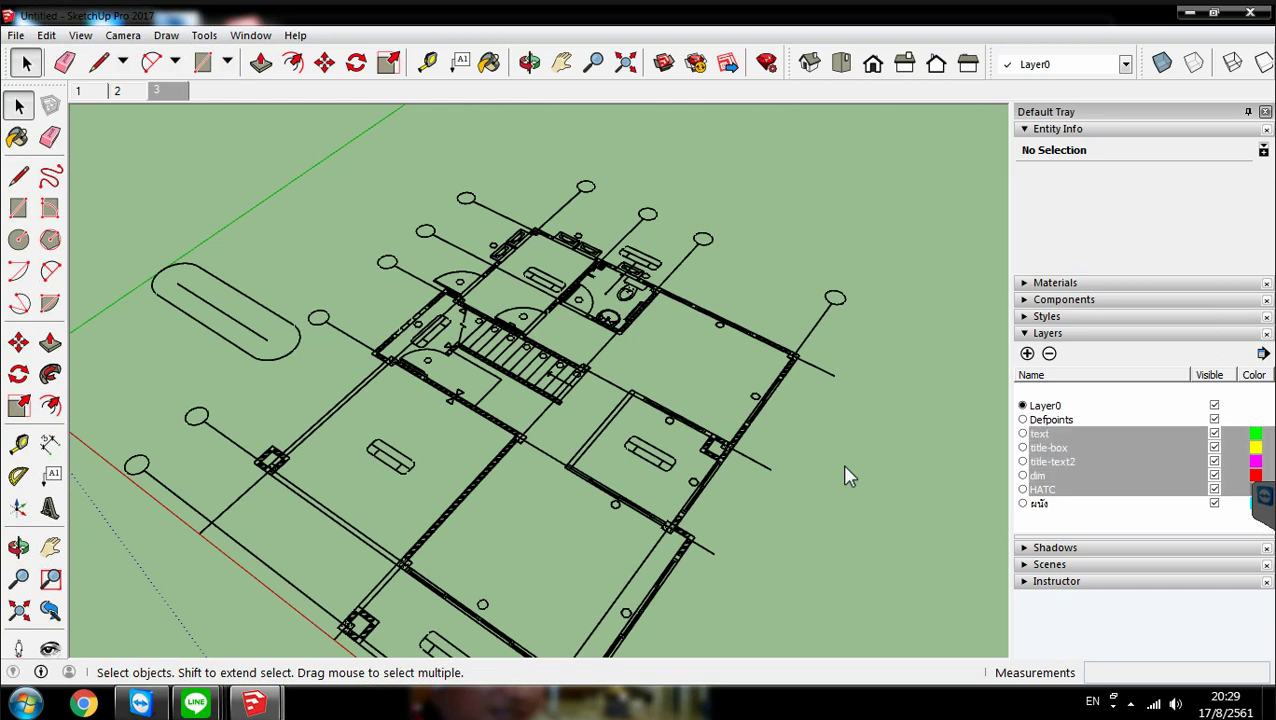
pyautogui.hotkey('shift', 'Up')
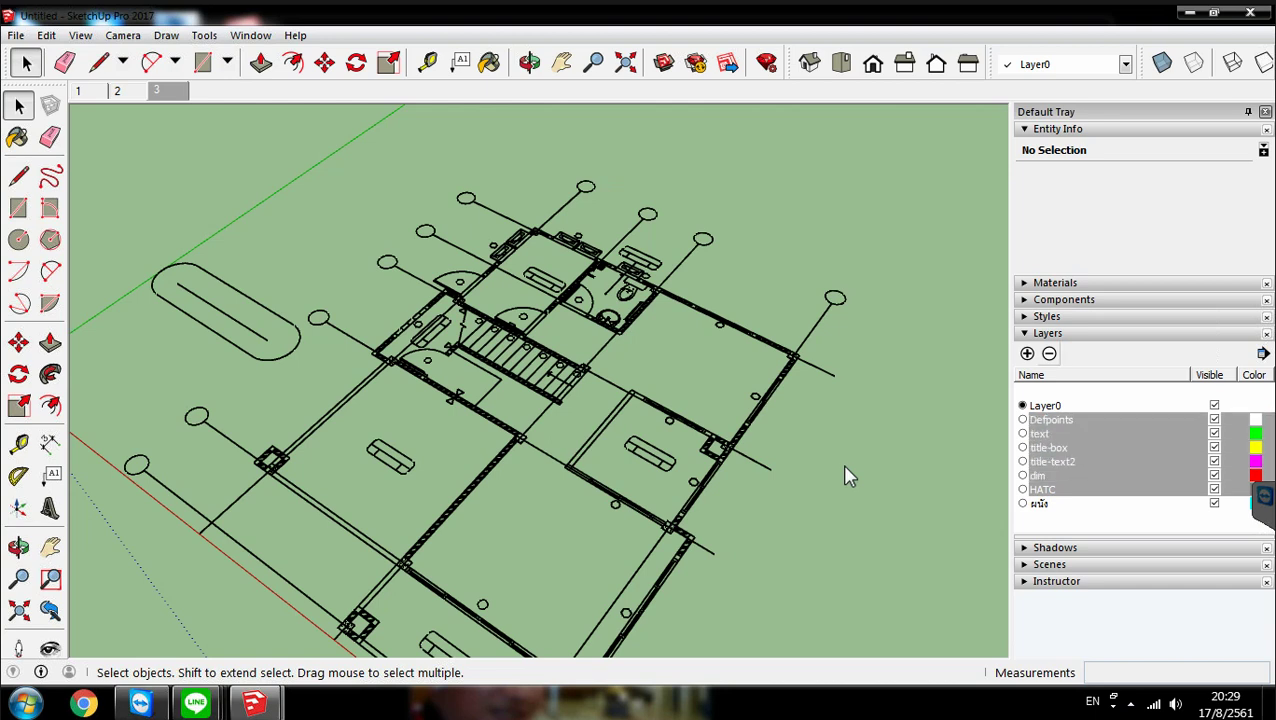
pyautogui.press('Delete')
pyautogui.press('Return')
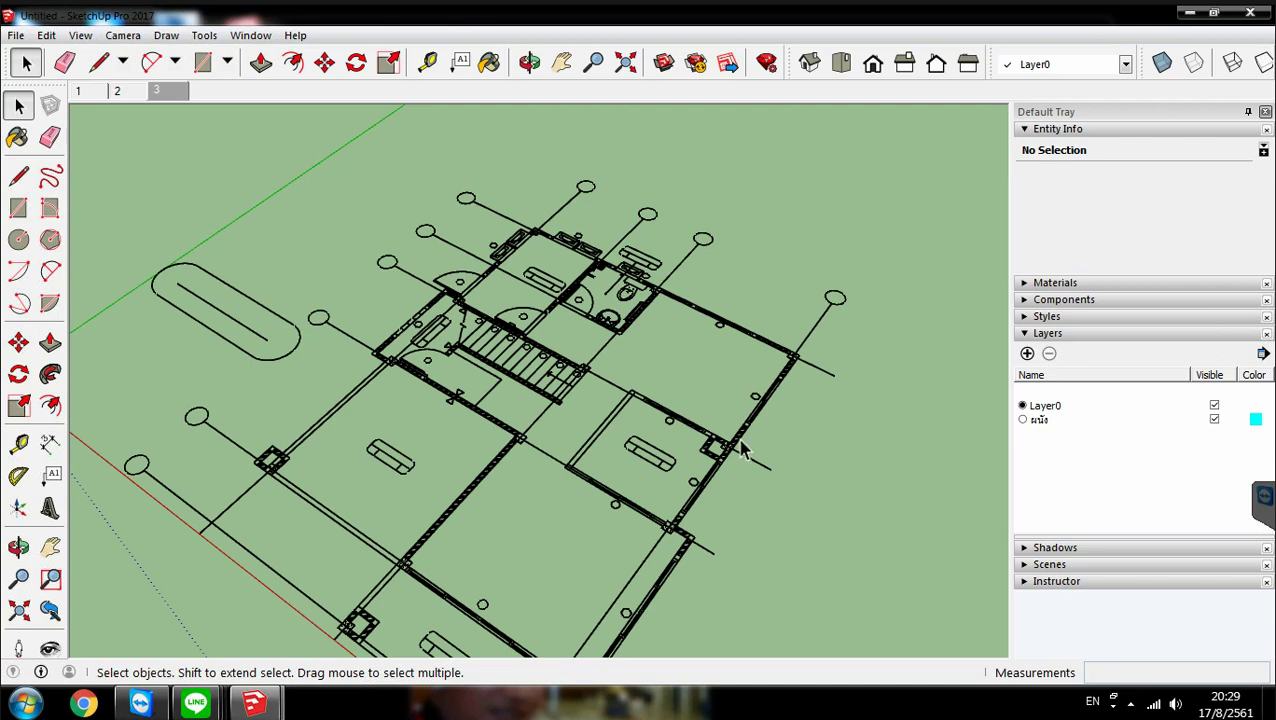
pyautogui.scroll(-3, 524, 450)
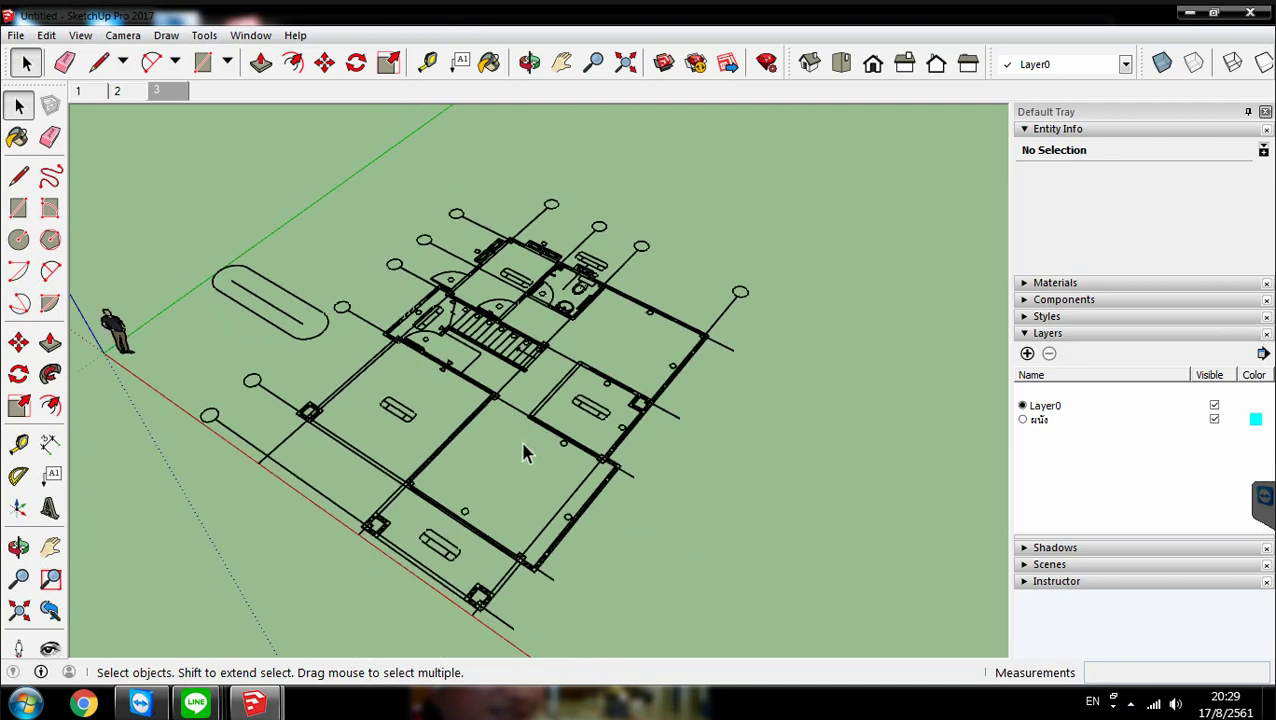
pyautogui.moveTo(555, 447)
pyautogui.mouseDown(button='middle')
pyautogui.moveTo(430, 502)
pyautogui.moveTo(547, 361)
pyautogui.mouseUp(button='middle')
pyautogui.moveTo(518, 418); pyautogui.dragTo(580, 193, button='middle')
pyautogui.scroll(2, 641, 376)
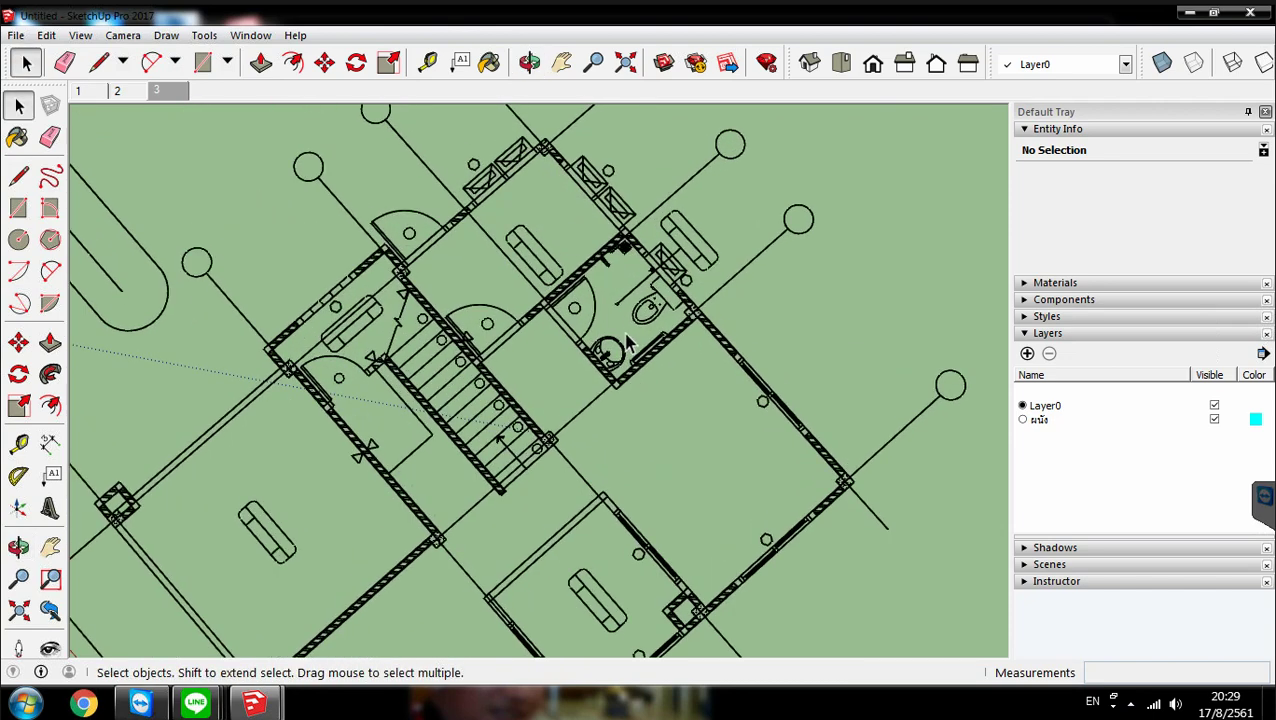
pyautogui.scroll(2, 624, 343)
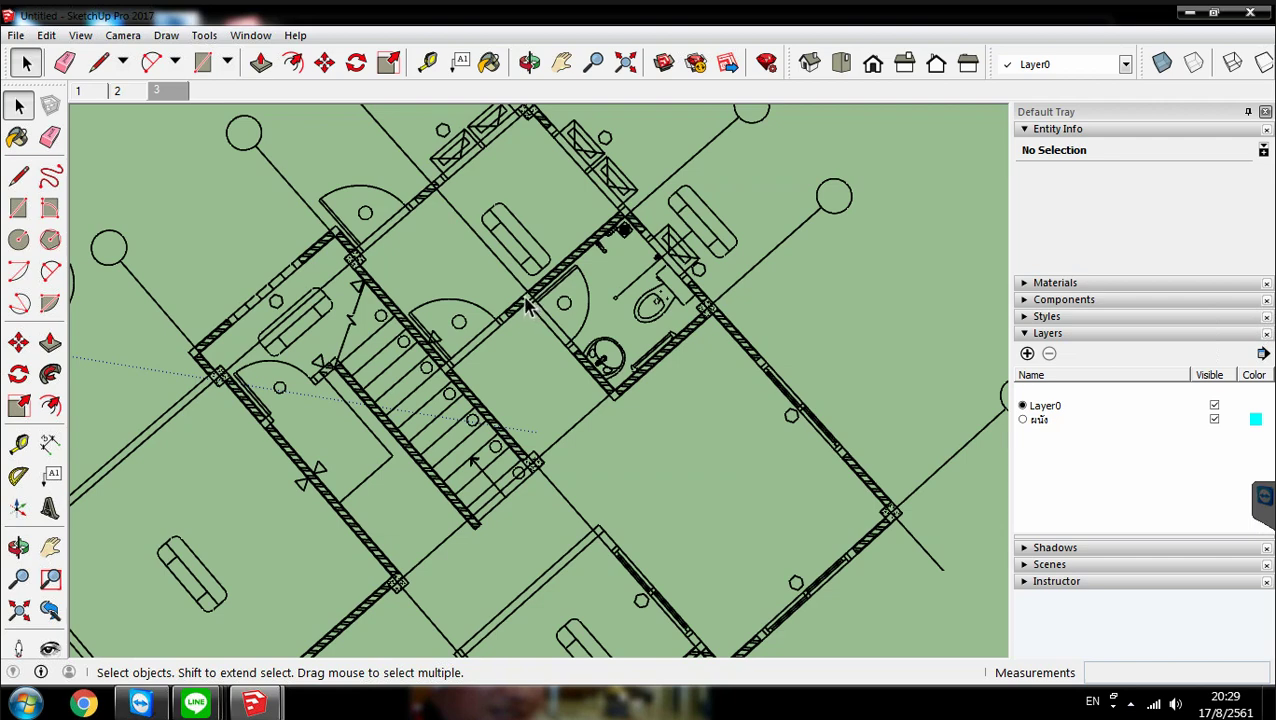
pyautogui.scroll(-1, 527, 306)
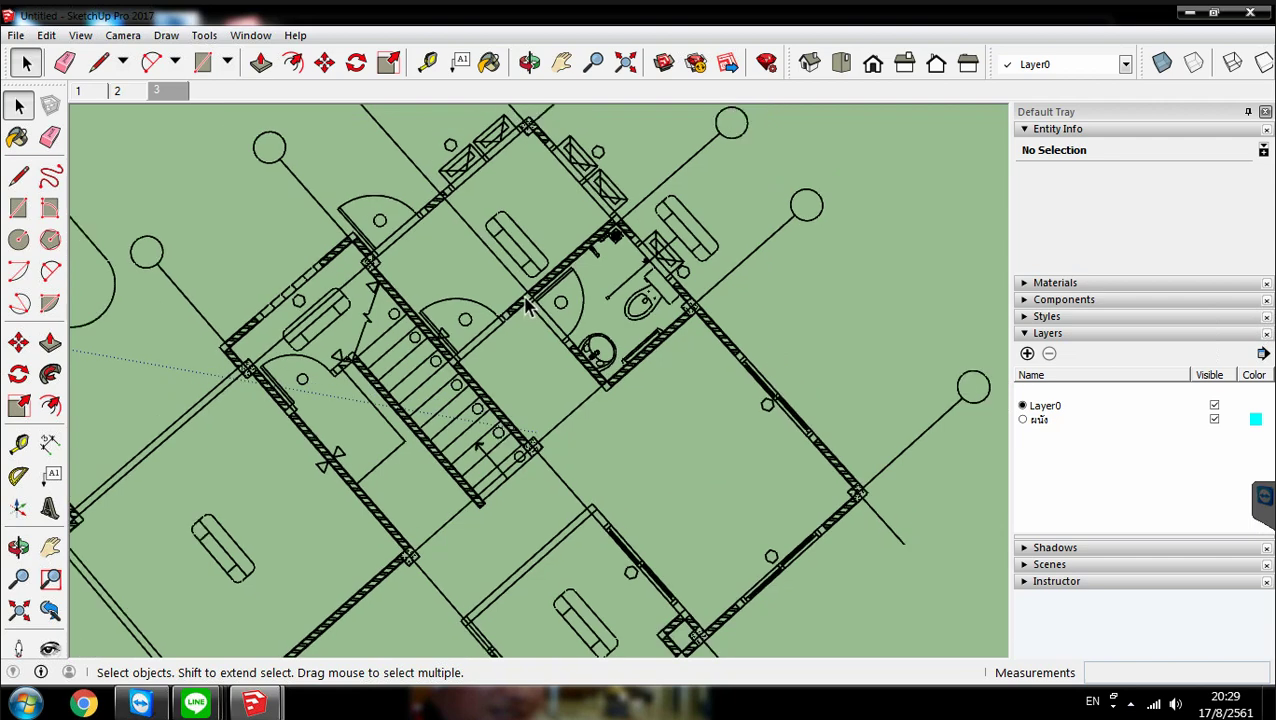
# Add a new layer named พื้นบ้าน
pyautogui.click(1027, 353)
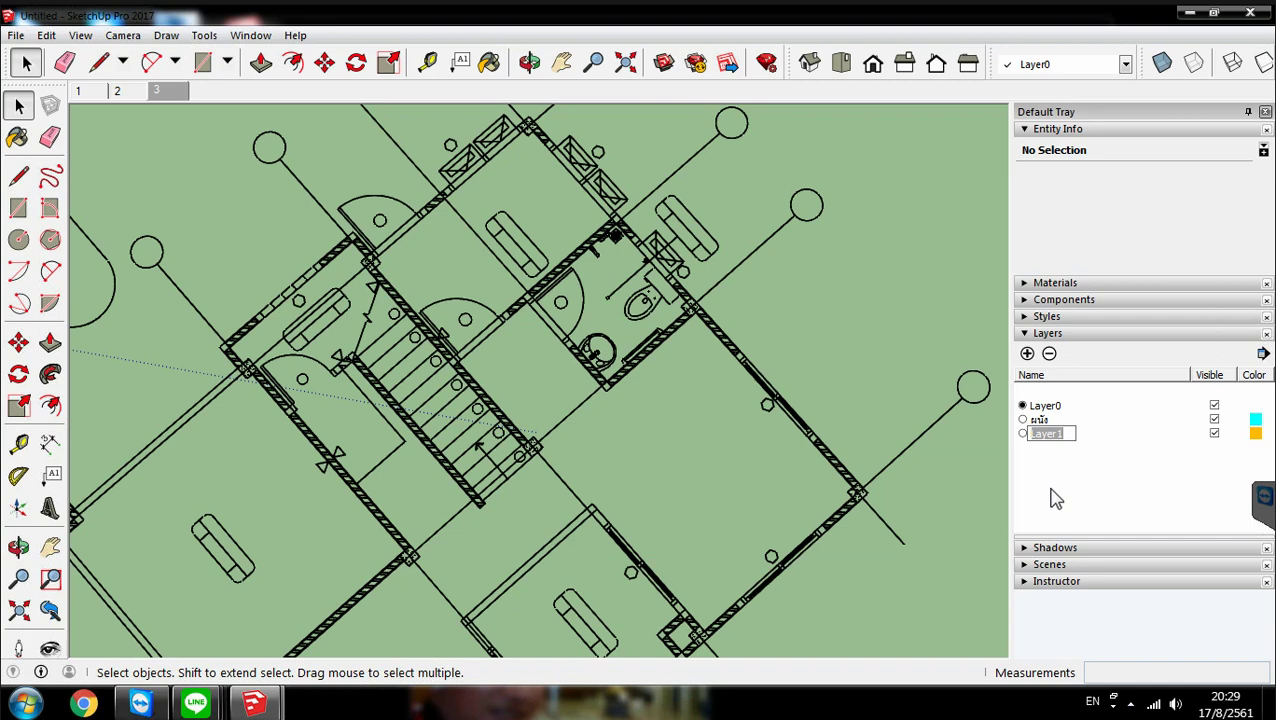
pyautogui.press('BackSpace')
pyautogui.hotkey('alt', 'shift')
pyautogui.write('ที')
pyautogui.write('้นบ')
pyautogui.write('้าน')
pyautogui.press('Return')
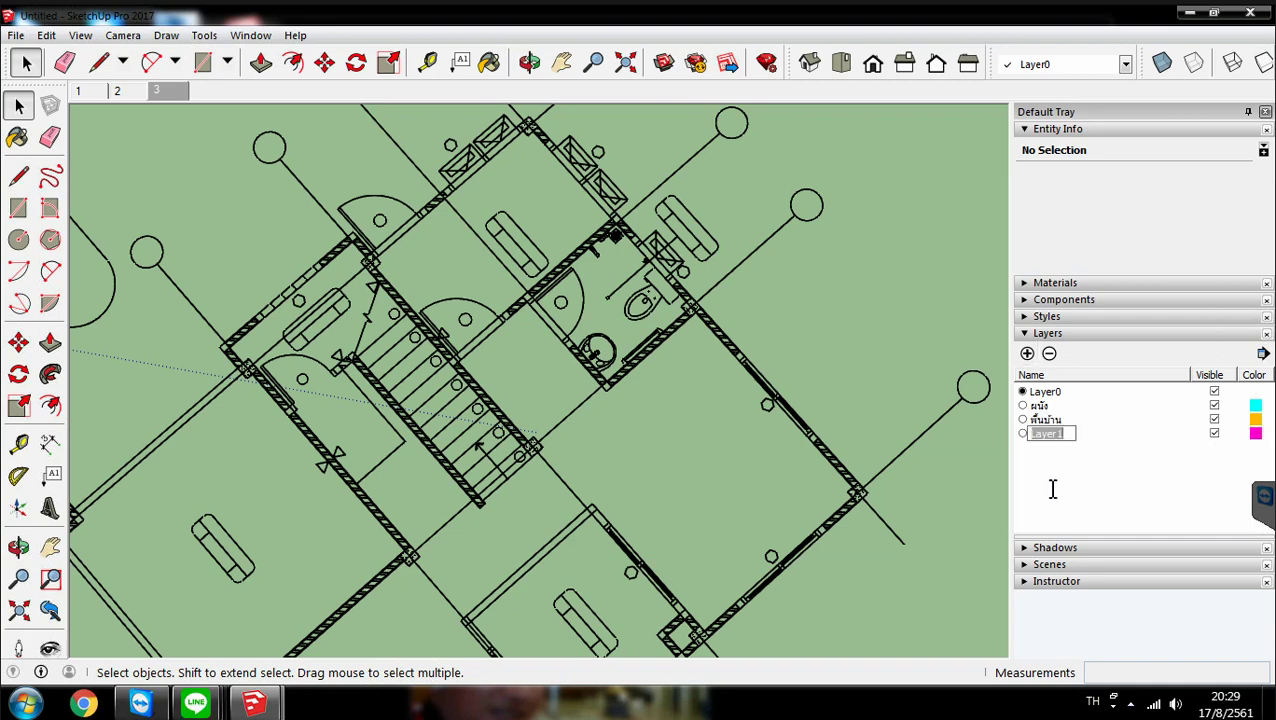
# Add two more layers named พื้นห้องน้ำ and พื้นครัว
pyautogui.press('BackSpace')
pyautogui.write('พี้น')
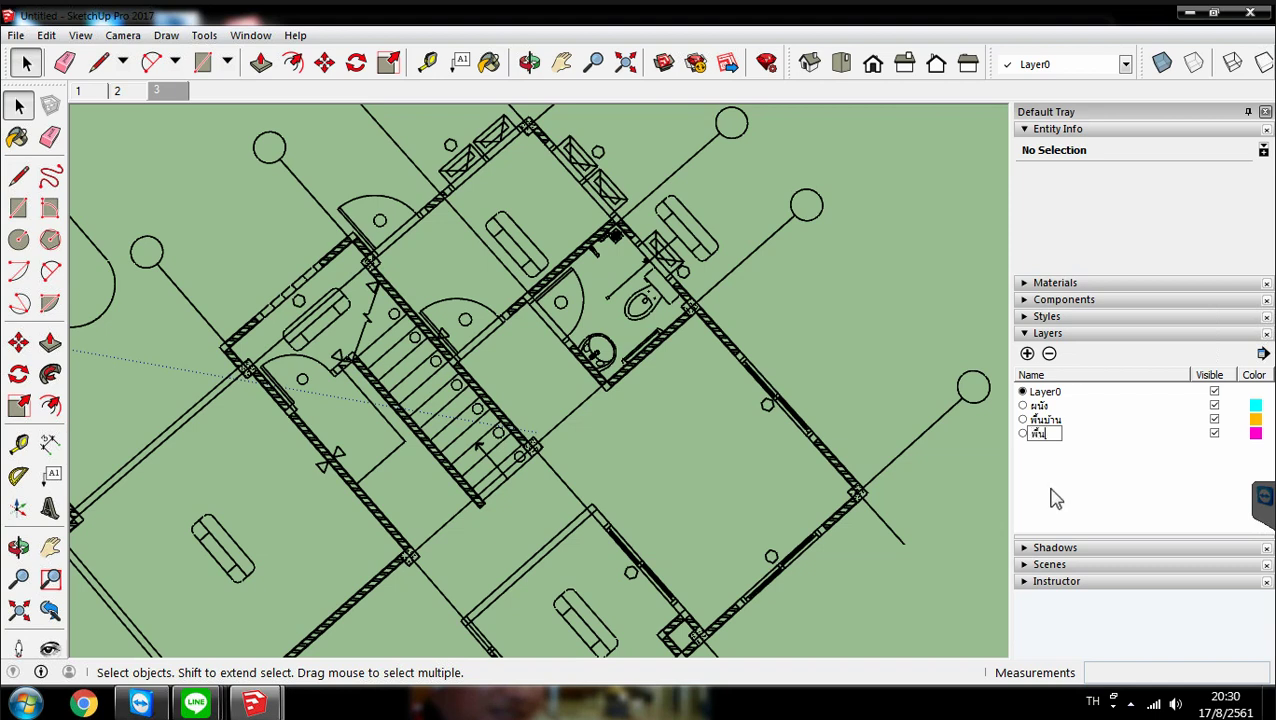
pyautogui.write('ห้องน้ำ')
pyautogui.press('Return')
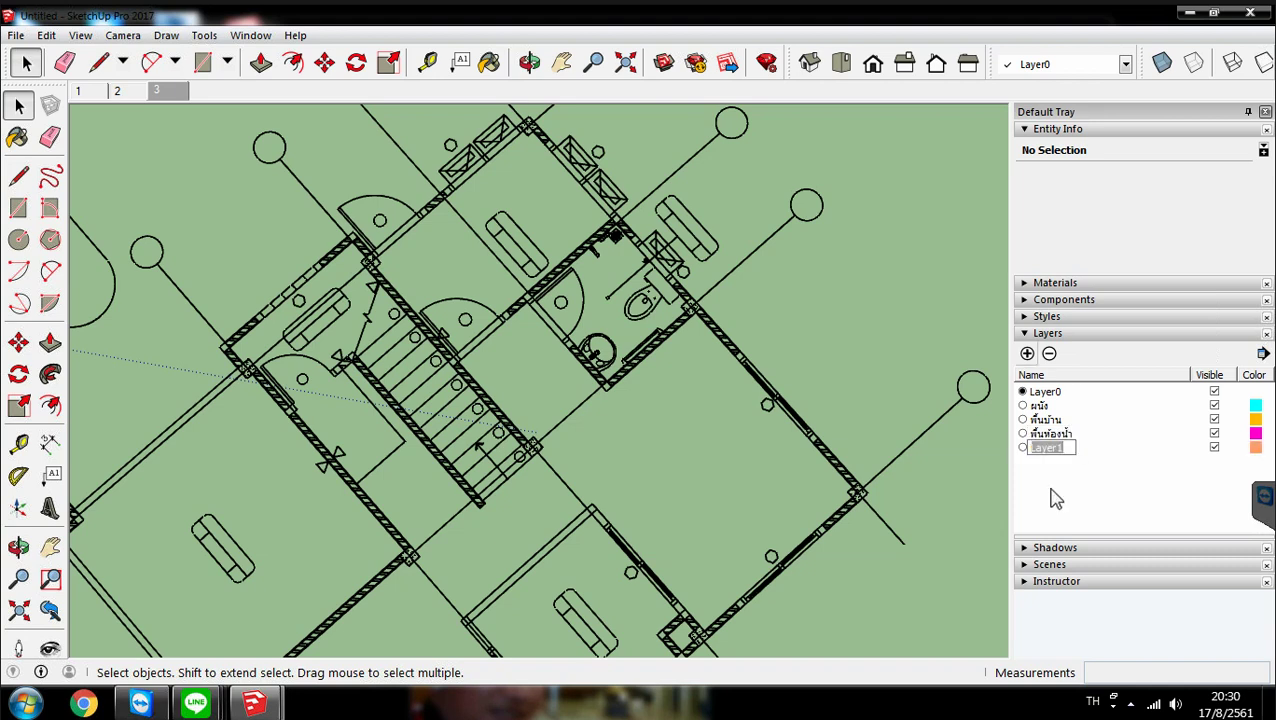
pyautogui.write('พื้นครัว')
pyautogui.press('Return')
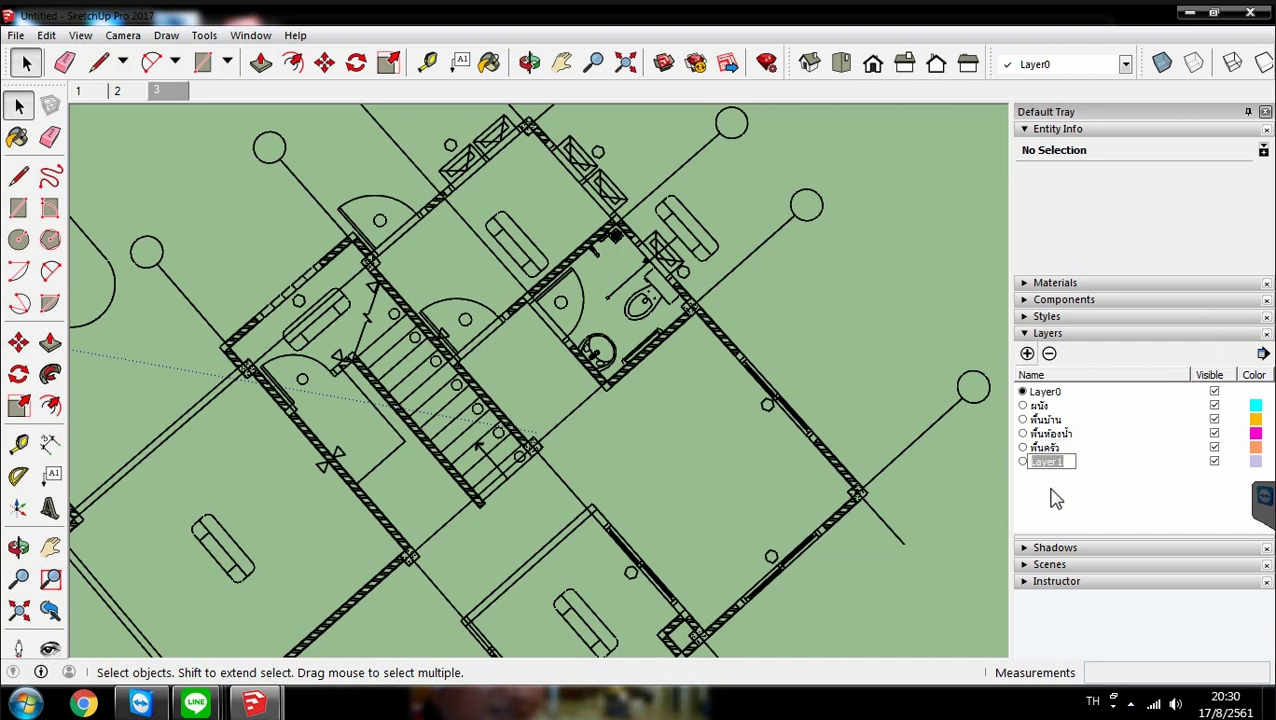
# Add a layer named เสา and make พื้นบ้าน the active layer
pyautogui.press('BackSpace')
pyautogui.write('เสา')
pyautogui.press('Return')
pyautogui.press('Up')
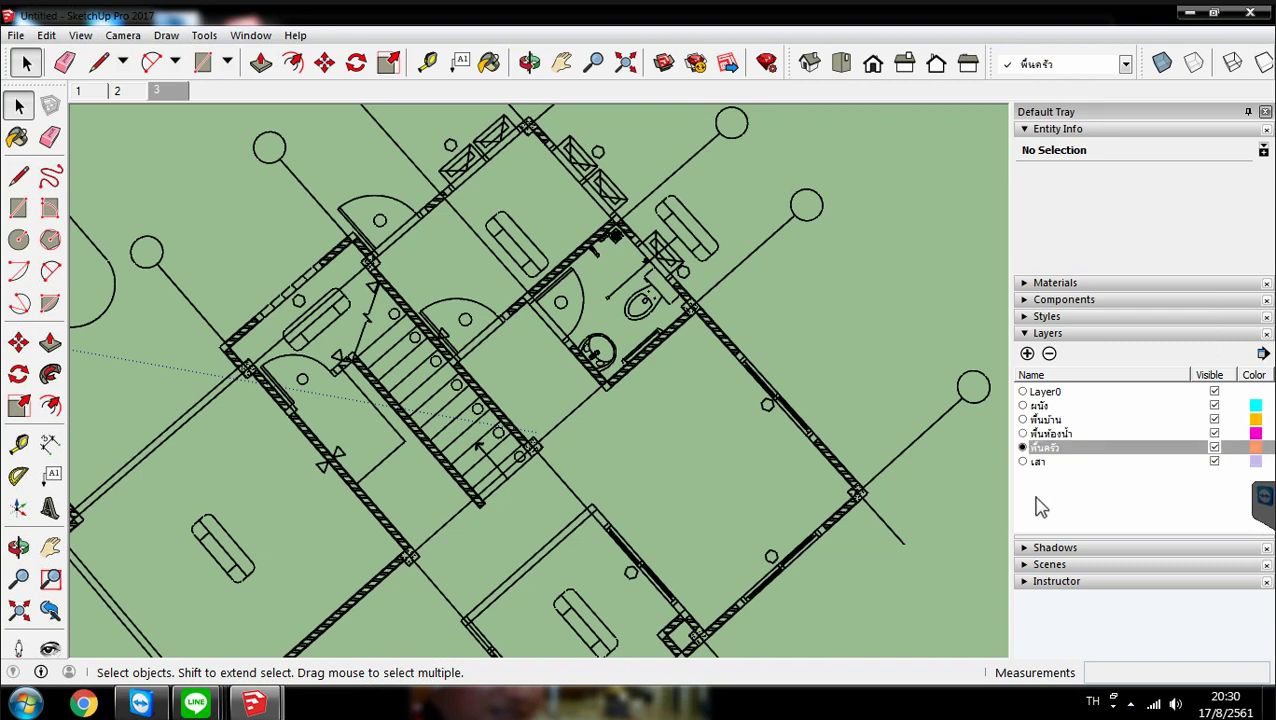
pyautogui.click(1023, 419)
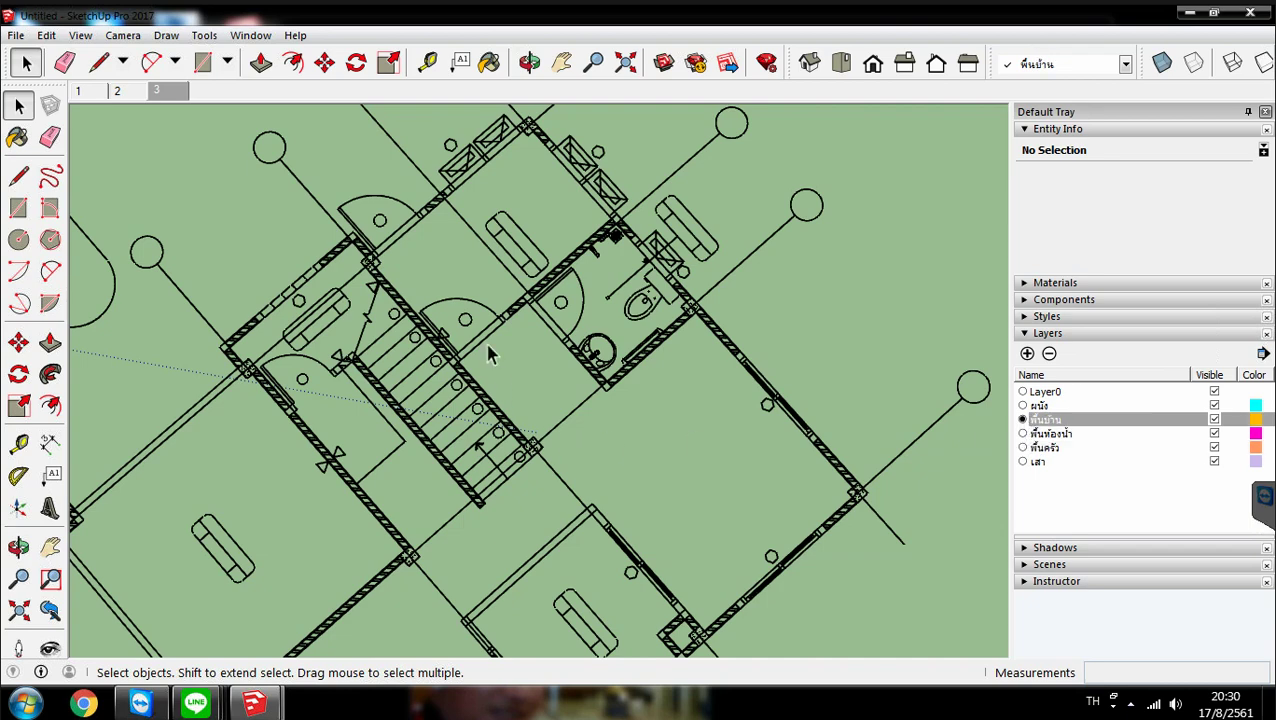
# Examine the floor plan's rooms, bathroom, staircase and outer walls from several angles
pyautogui.moveTo(558, 506); pyautogui.dragTo(517, 408, button='middle')
pyautogui.scroll(-5, 517, 408)
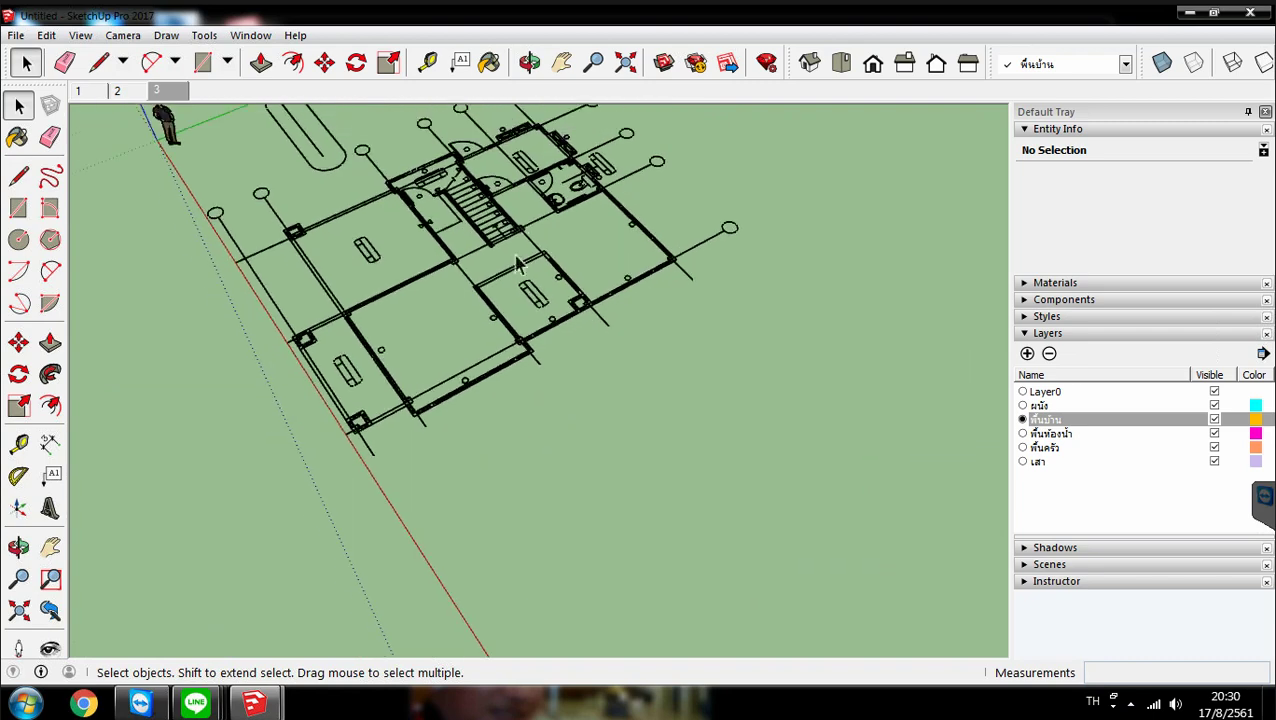
pyautogui.scroll(2, 502, 184)
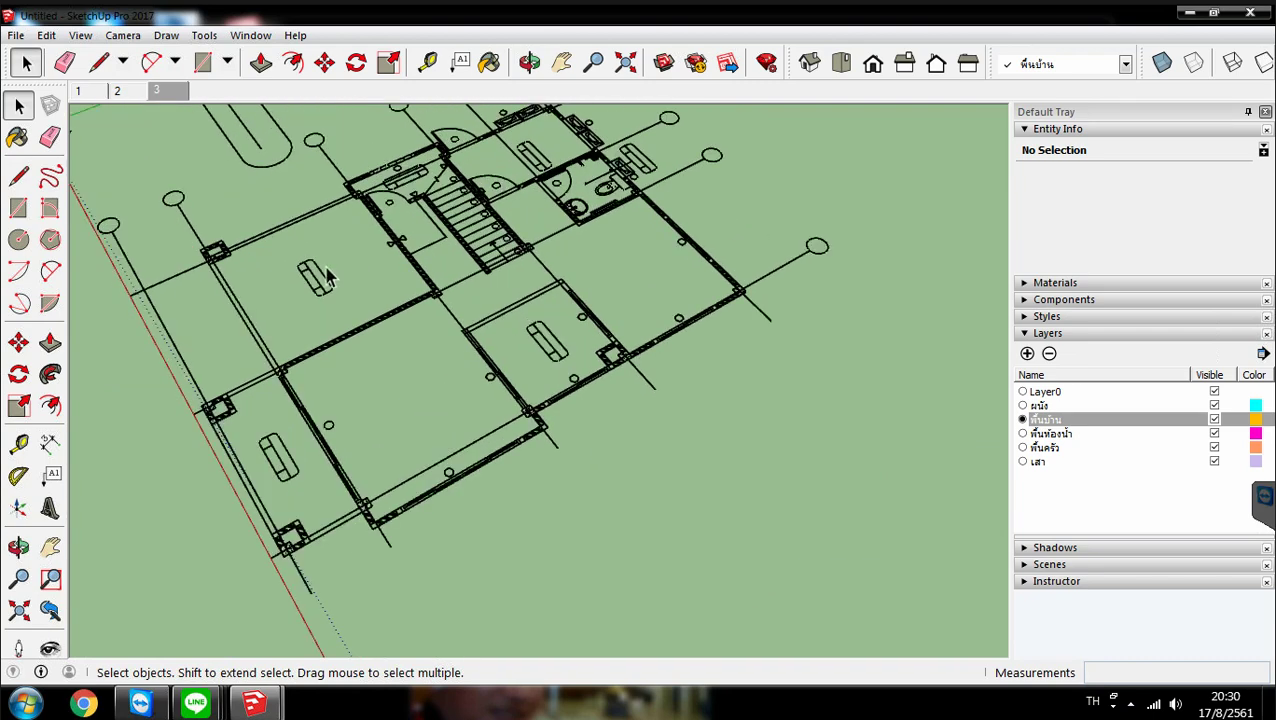
pyautogui.scroll(3, 249, 253)
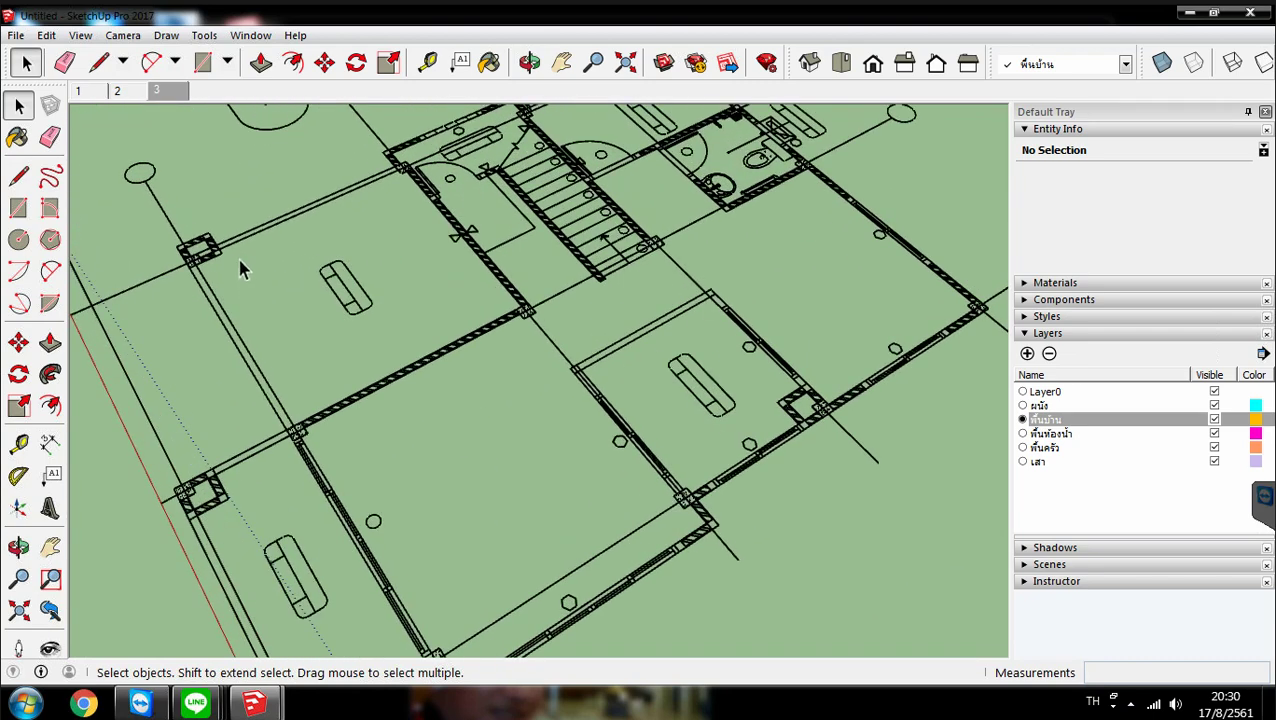
pyautogui.moveTo(396, 403); pyautogui.dragTo(333, 378, button='middle')
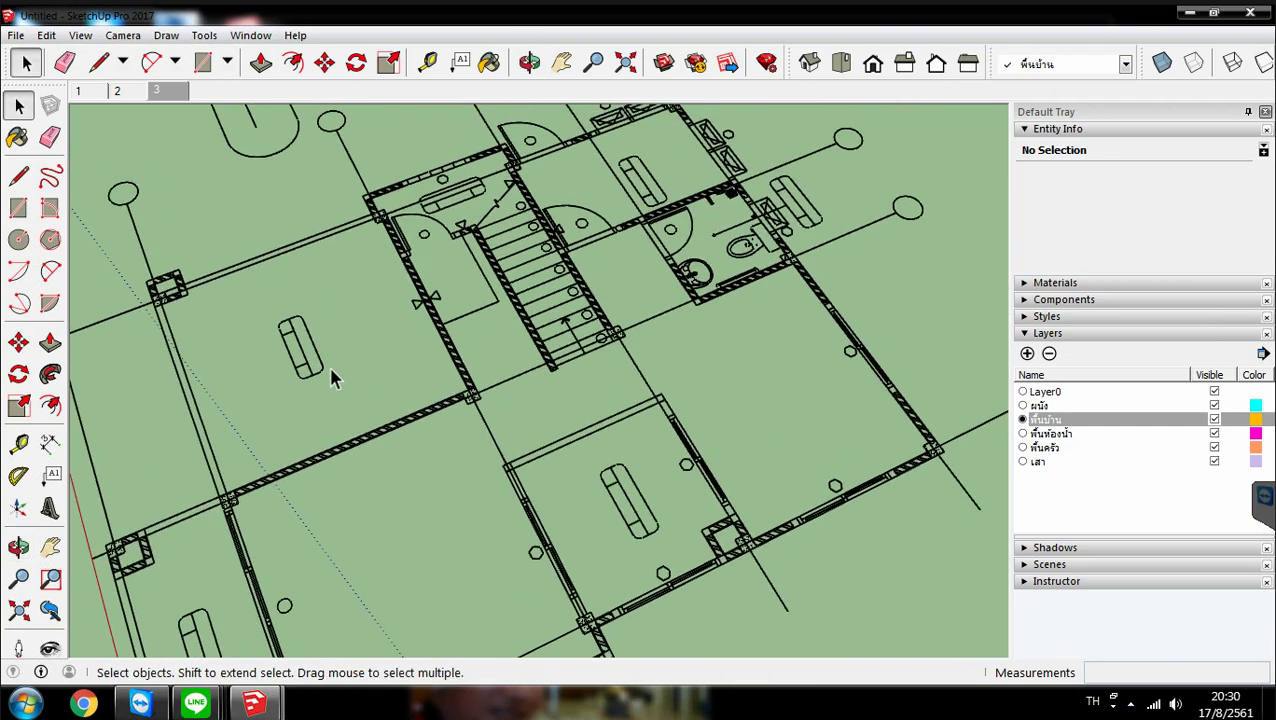
pyautogui.scroll(-3, 325, 362)
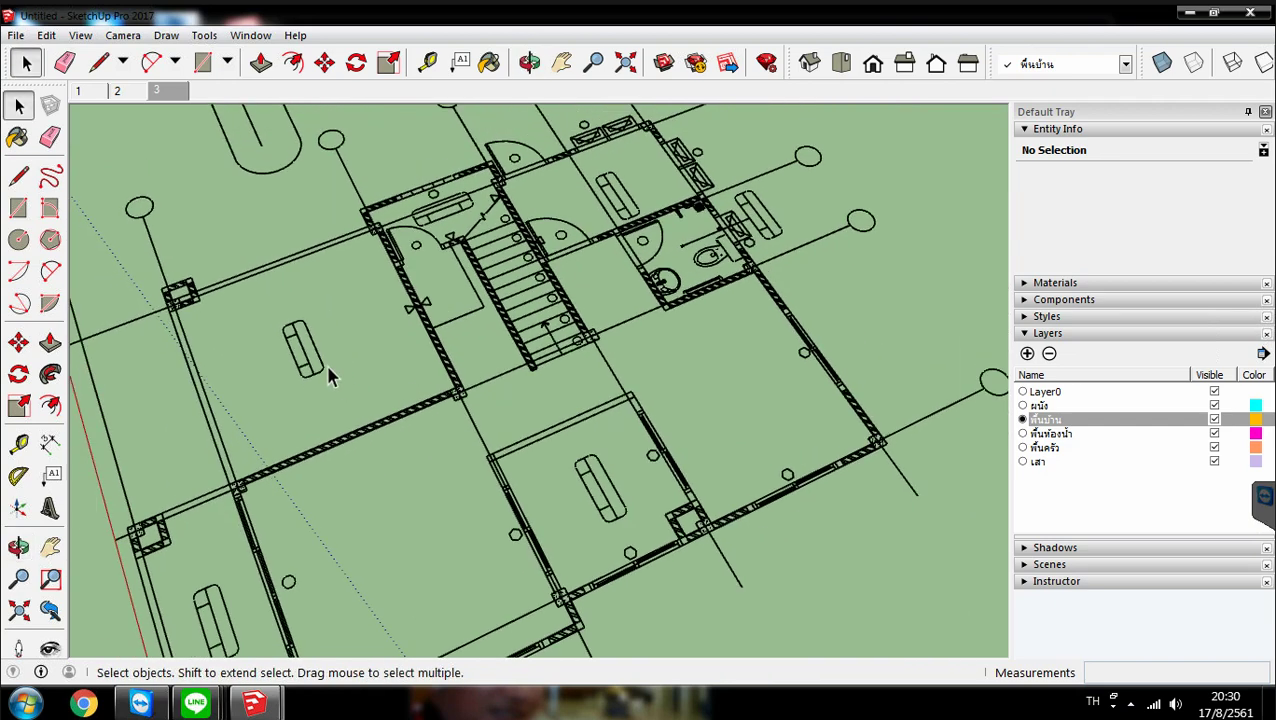
pyautogui.scroll(3, 680, 535)
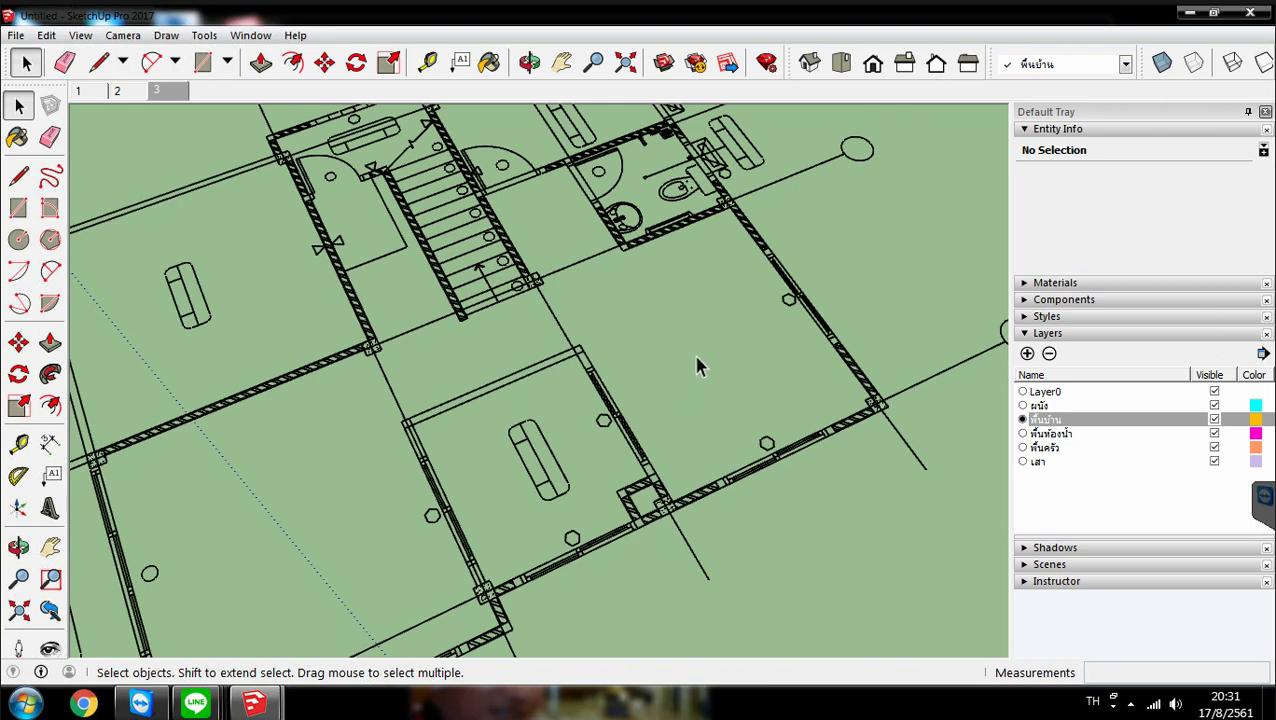
pyautogui.moveTo(802, 397)
pyautogui.mouseDown(button='middle')
pyautogui.moveTo(672, 393)
pyautogui.moveTo(649, 407)
pyautogui.mouseUp(button='middle')
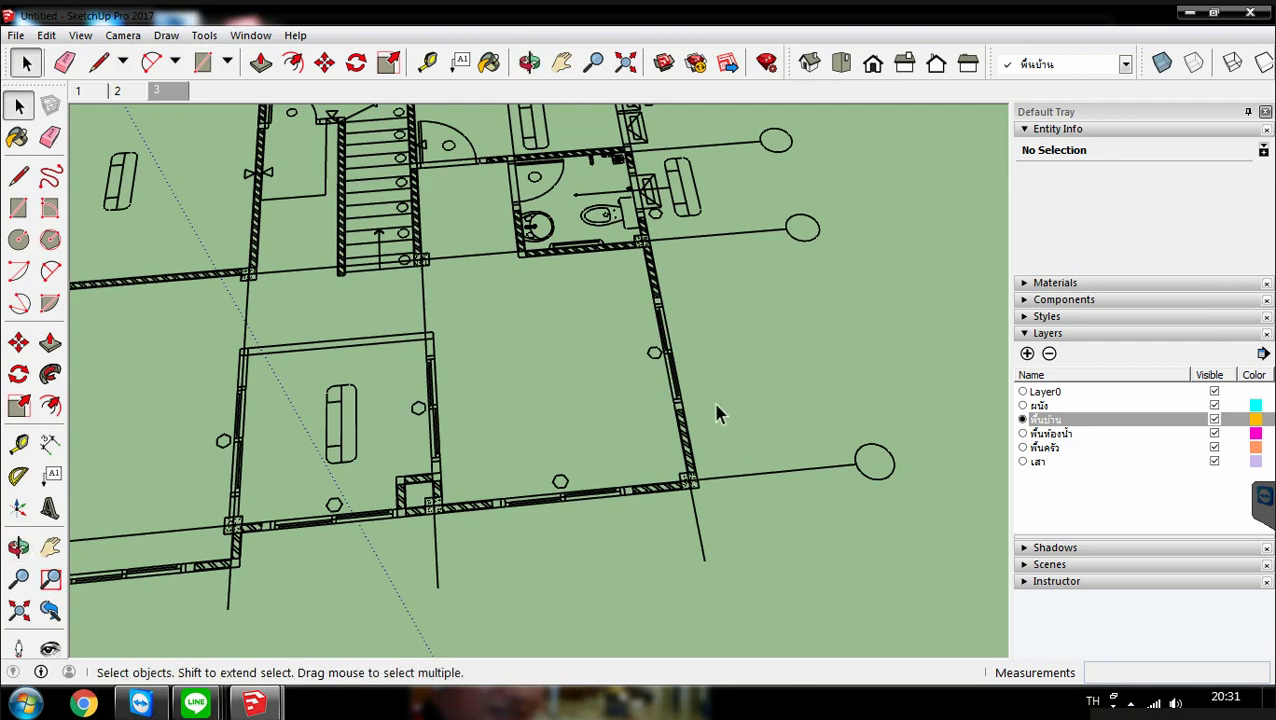
pyautogui.scroll(-1, 716, 414)
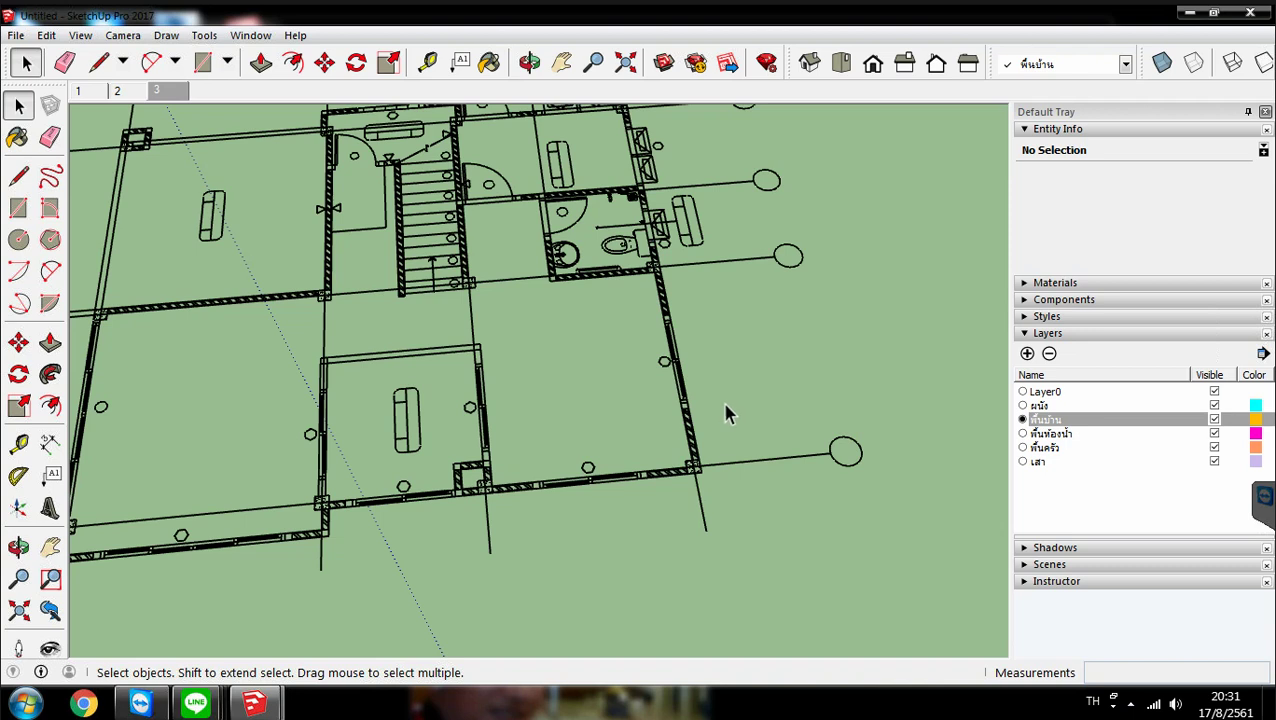
pyautogui.scroll(-2, 628, 301)
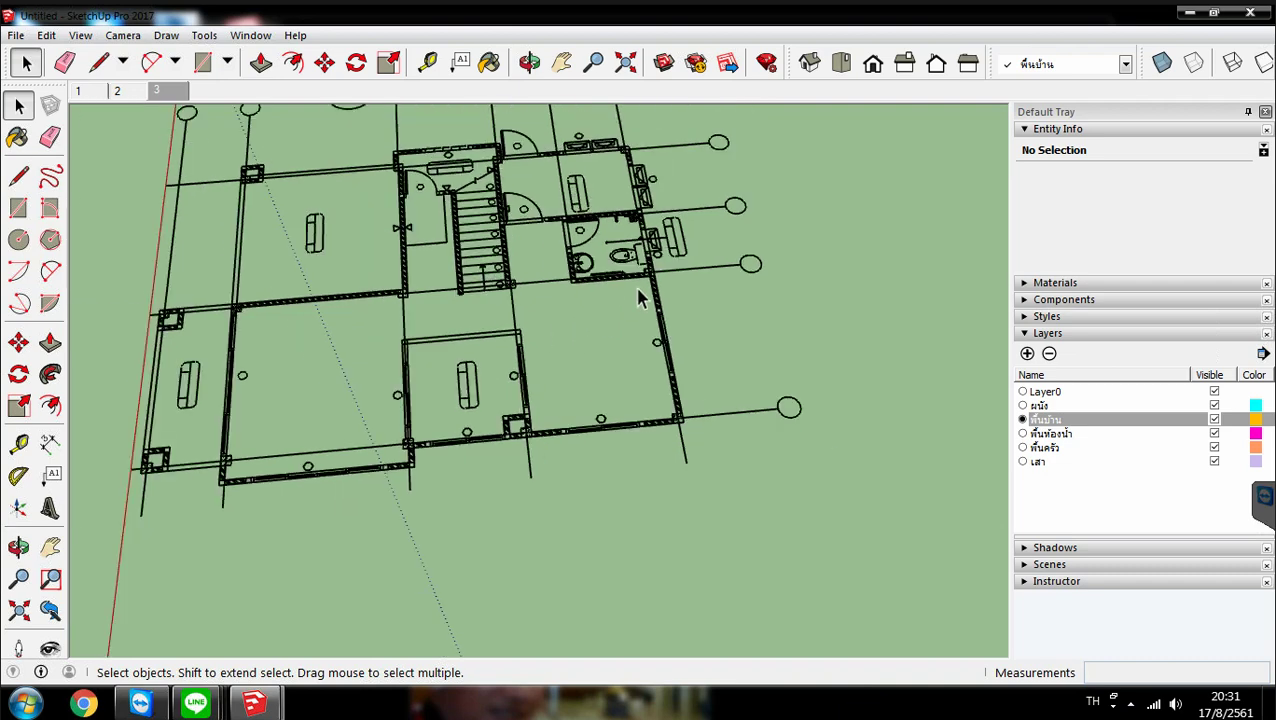
pyautogui.scroll(2, 224, 508)
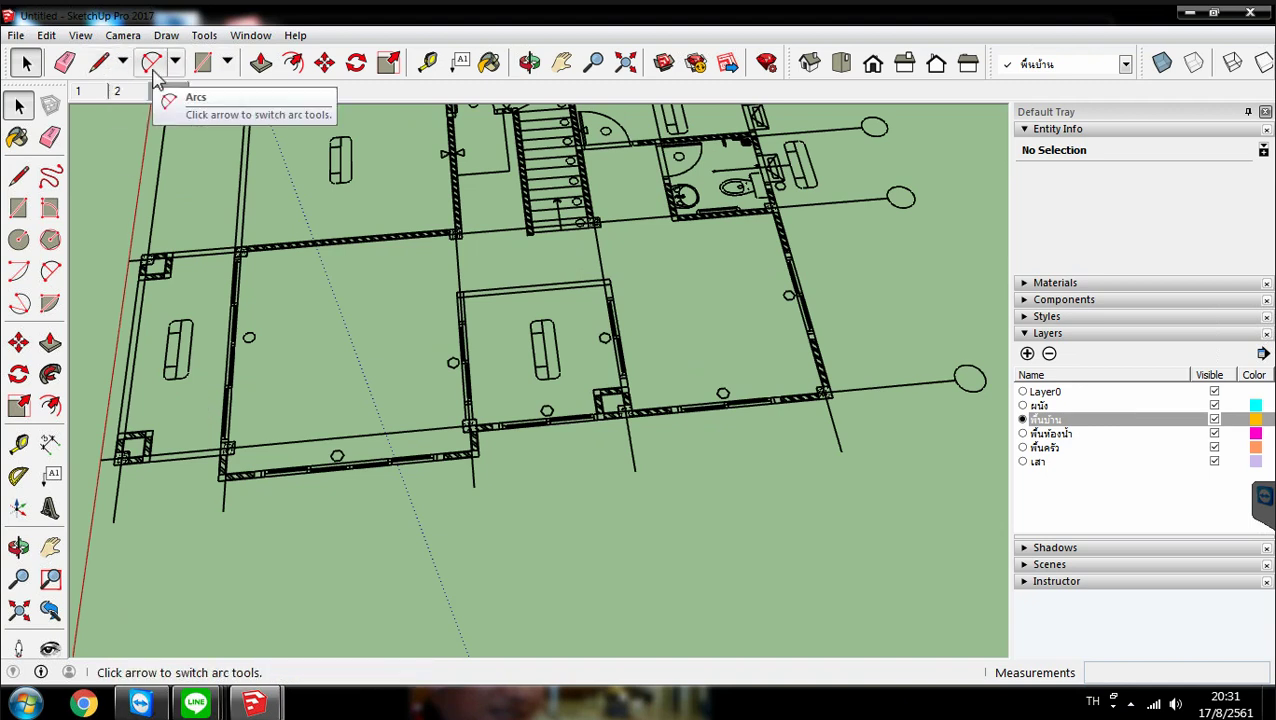
# Trace the front room's lower outer wall edge and its short return towards the adjoining wall with the Line tool
pyautogui.click(99, 63)
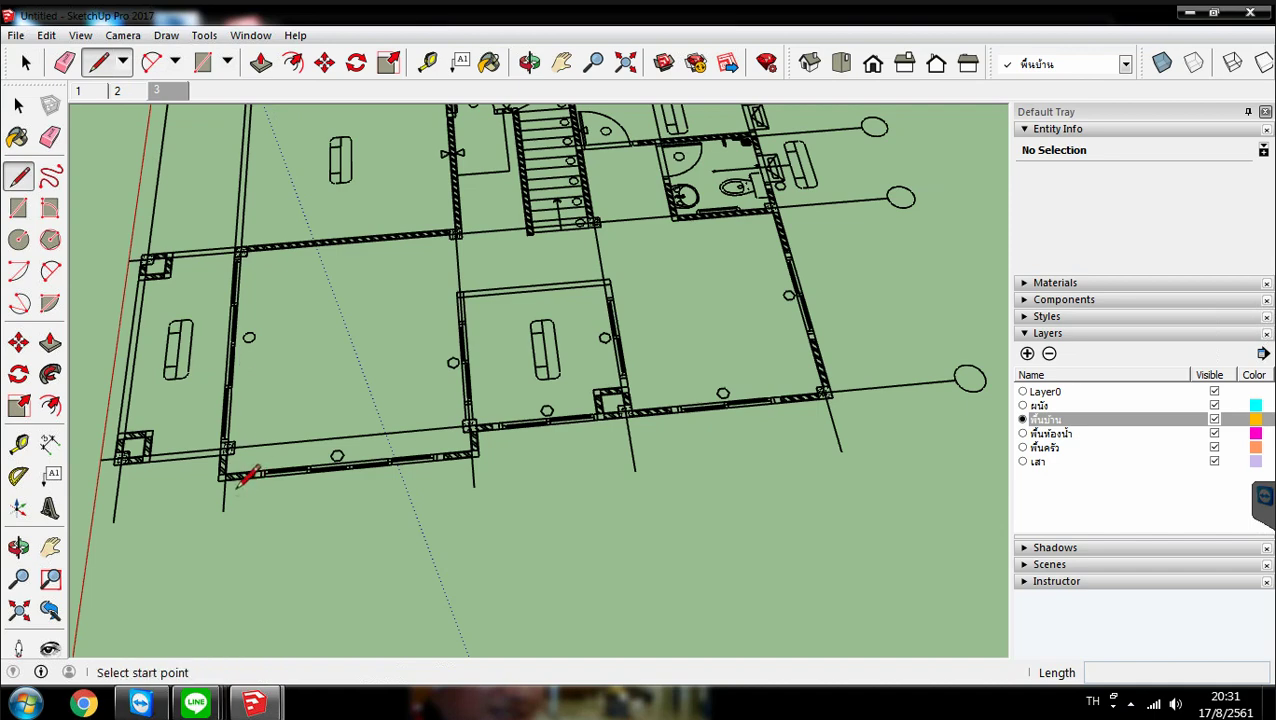
pyautogui.scroll(5, 240, 474)
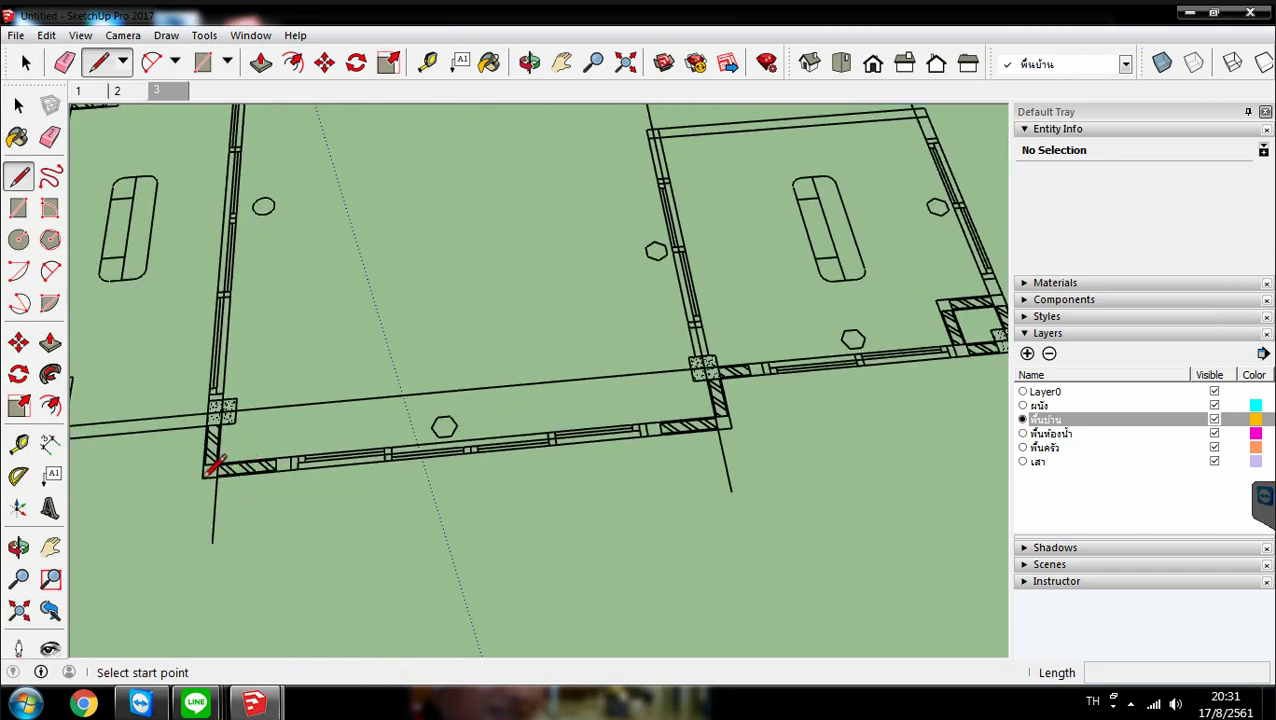
pyautogui.click(203, 477)
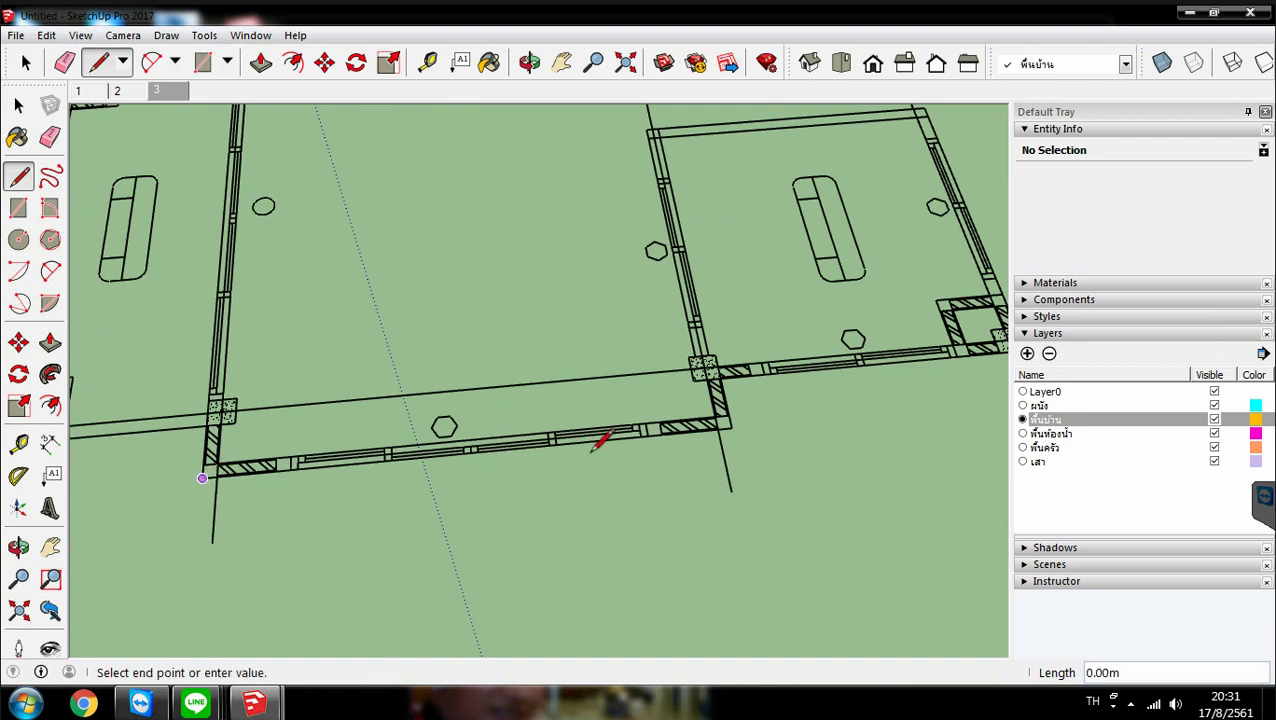
pyautogui.click(731, 427)
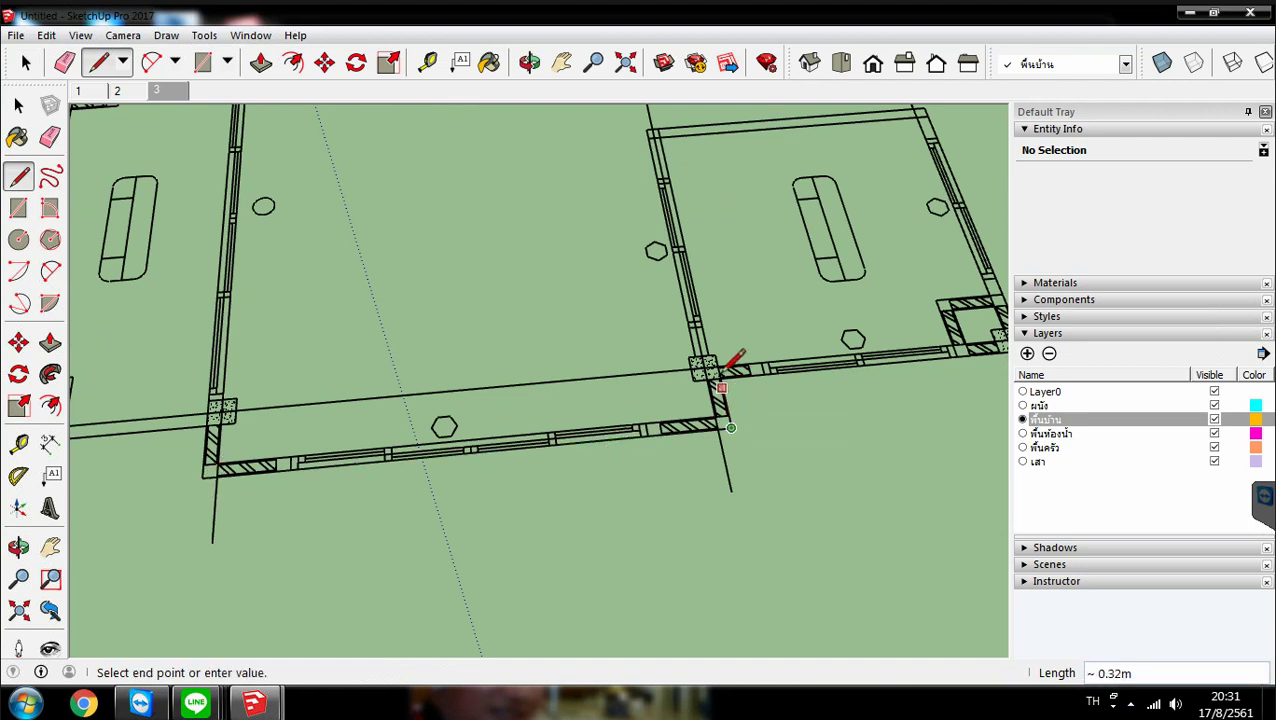
pyautogui.click(719, 378)
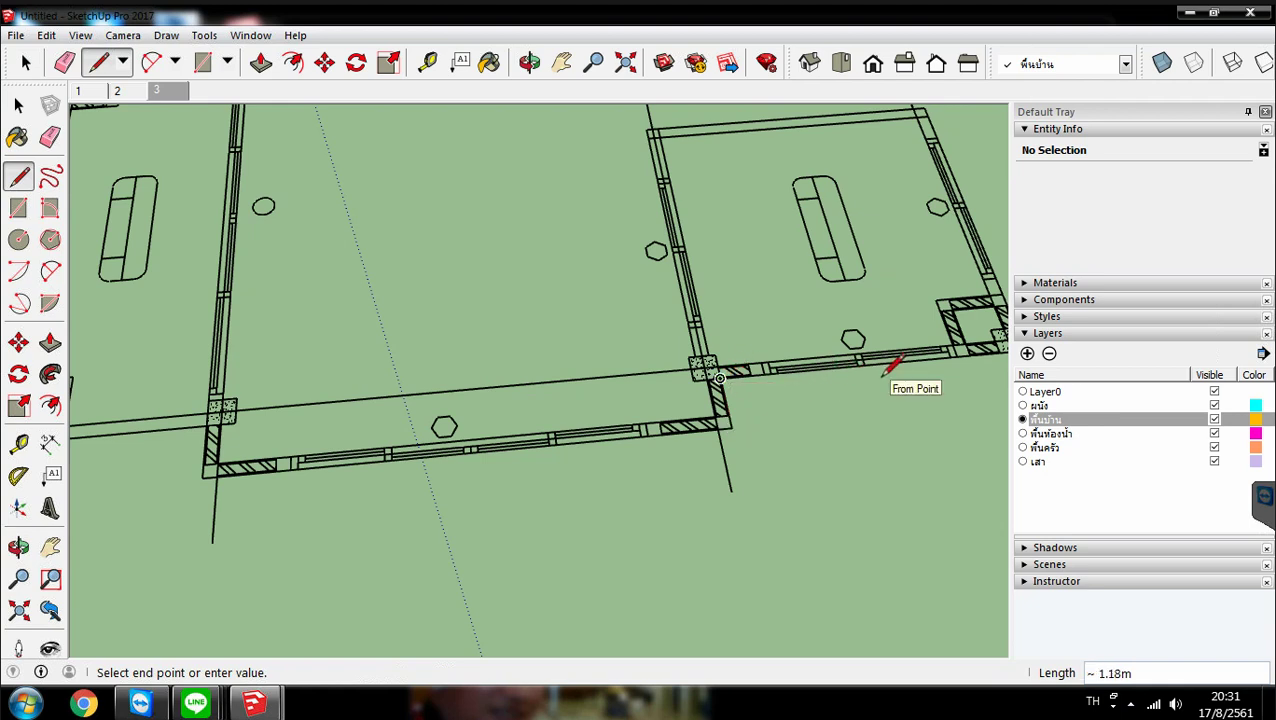
pyautogui.press('Escape')
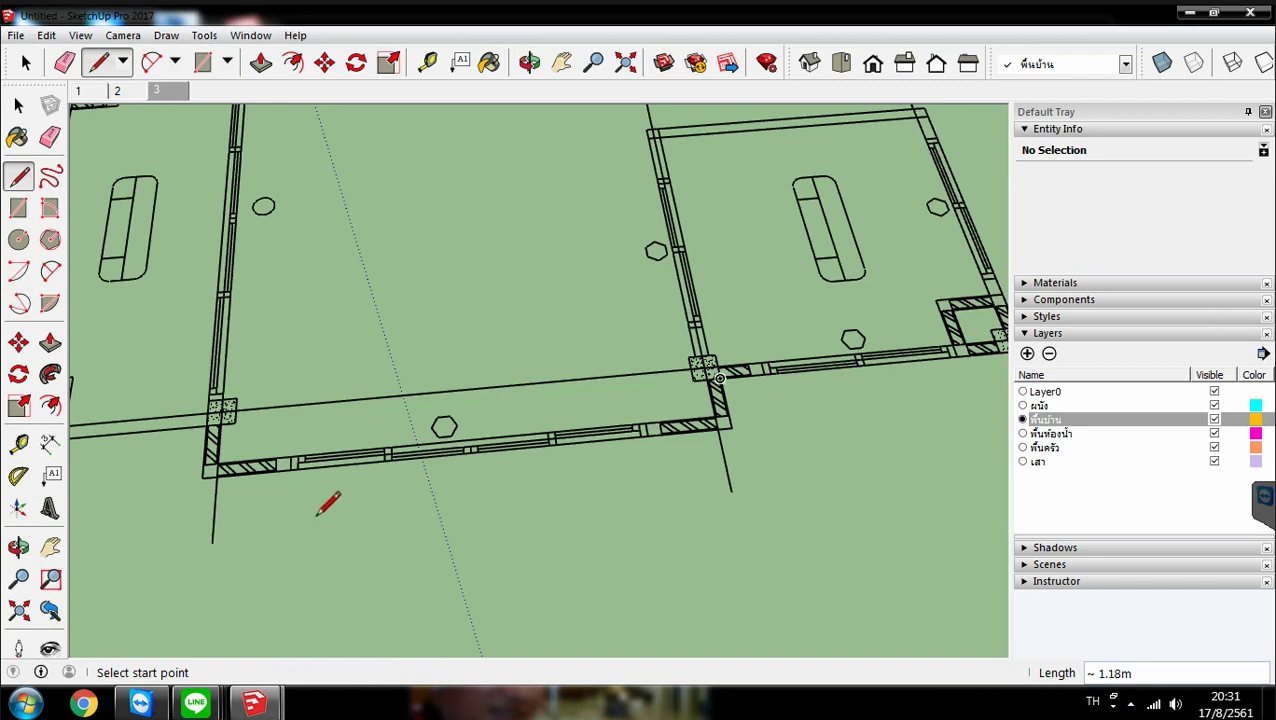
# Draw a 4.10 m by 3.70 m floor rectangle over the front room, from its back column corner to the opposite outer wall corner
pyautogui.scroll(-2, 329, 505)
pyautogui.moveTo(374, 452); pyautogui.dragTo(372, 460, button='middle')
pyautogui.scroll(-1, 372, 460)
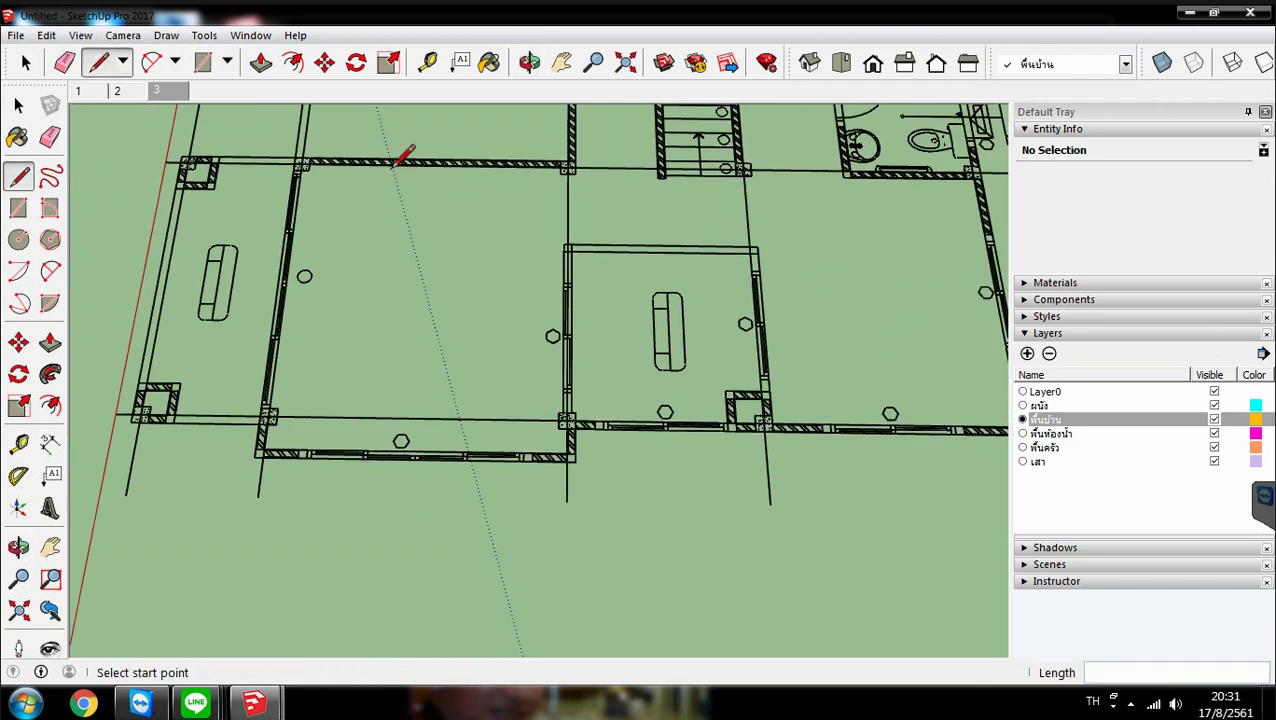
pyautogui.click(208, 66)
pyautogui.scroll(1, 290, 135)
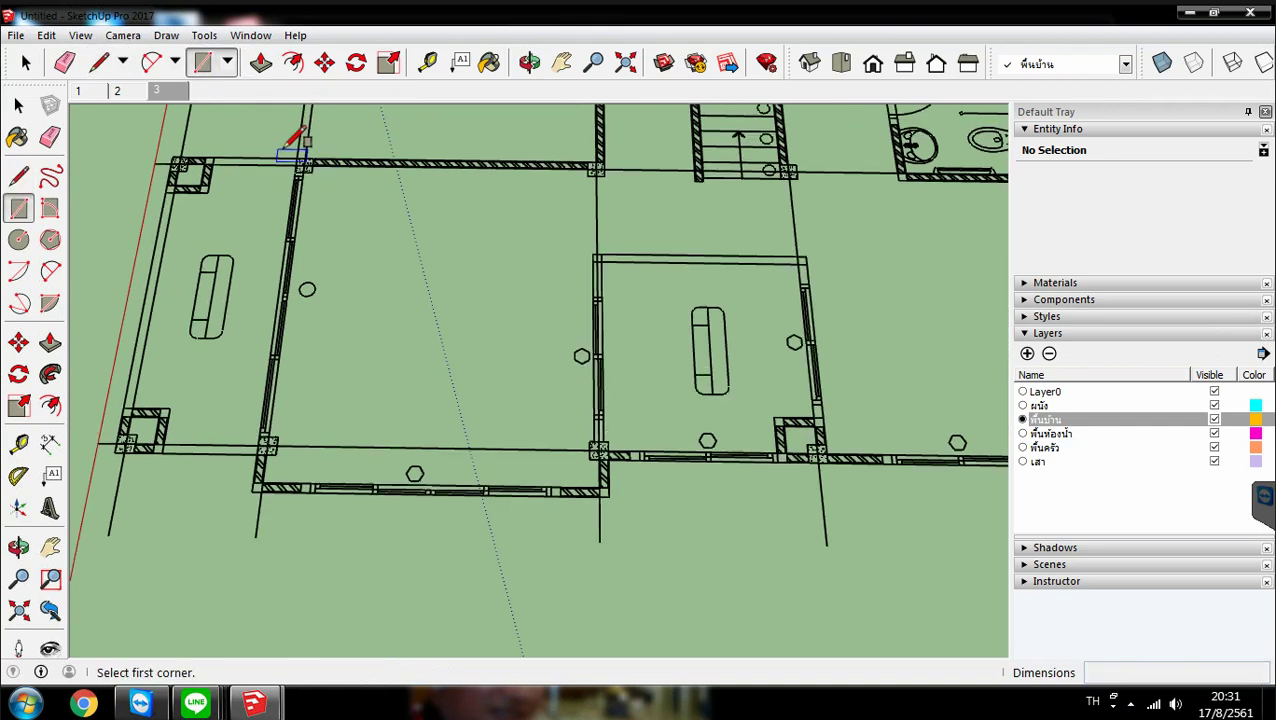
pyautogui.scroll(3, 292, 150)
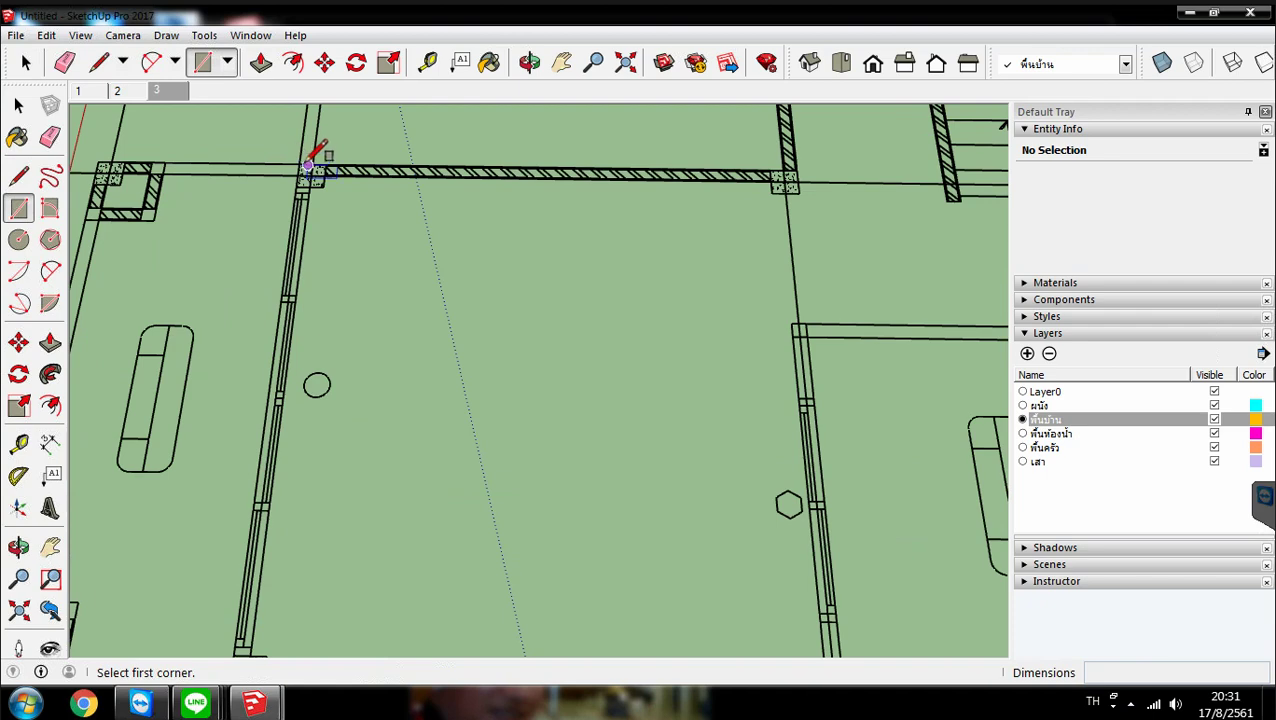
pyautogui.scroll(4, 310, 160)
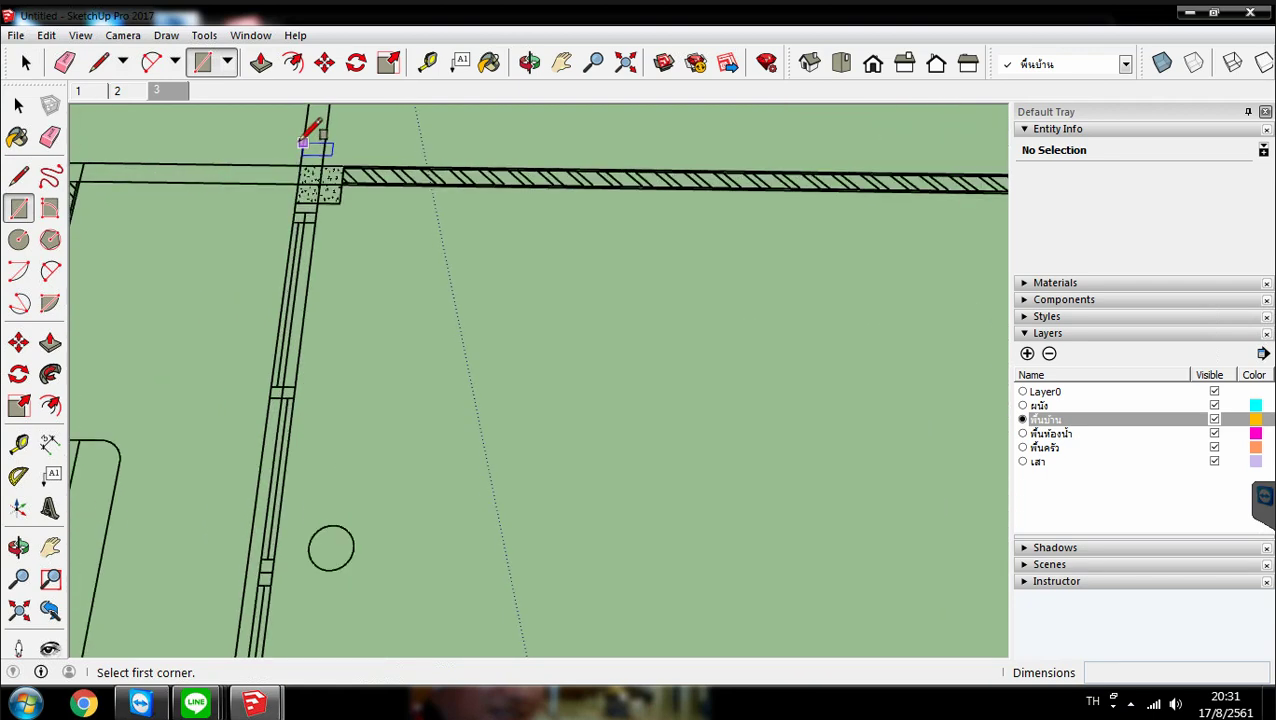
pyautogui.scroll(1, 304, 142)
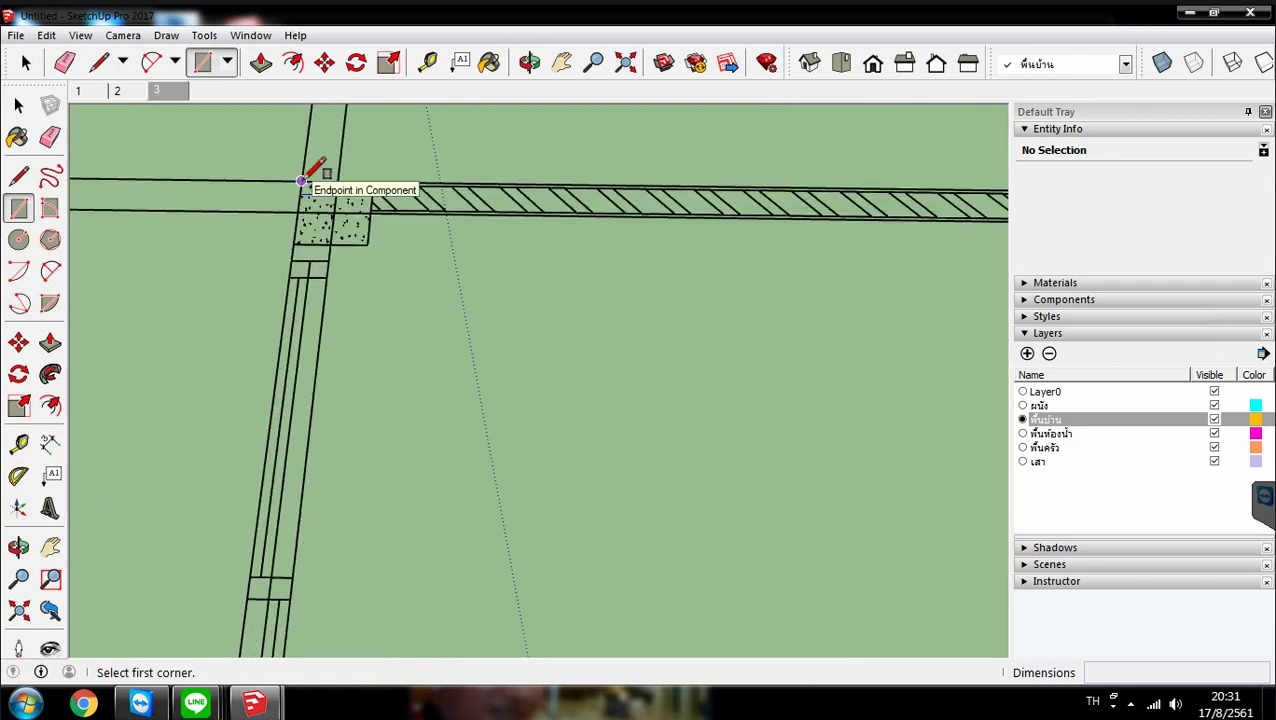
pyautogui.click(310, 182)
pyautogui.scroll(-2, 390, 208)
pyautogui.scroll(-6, 380, 205)
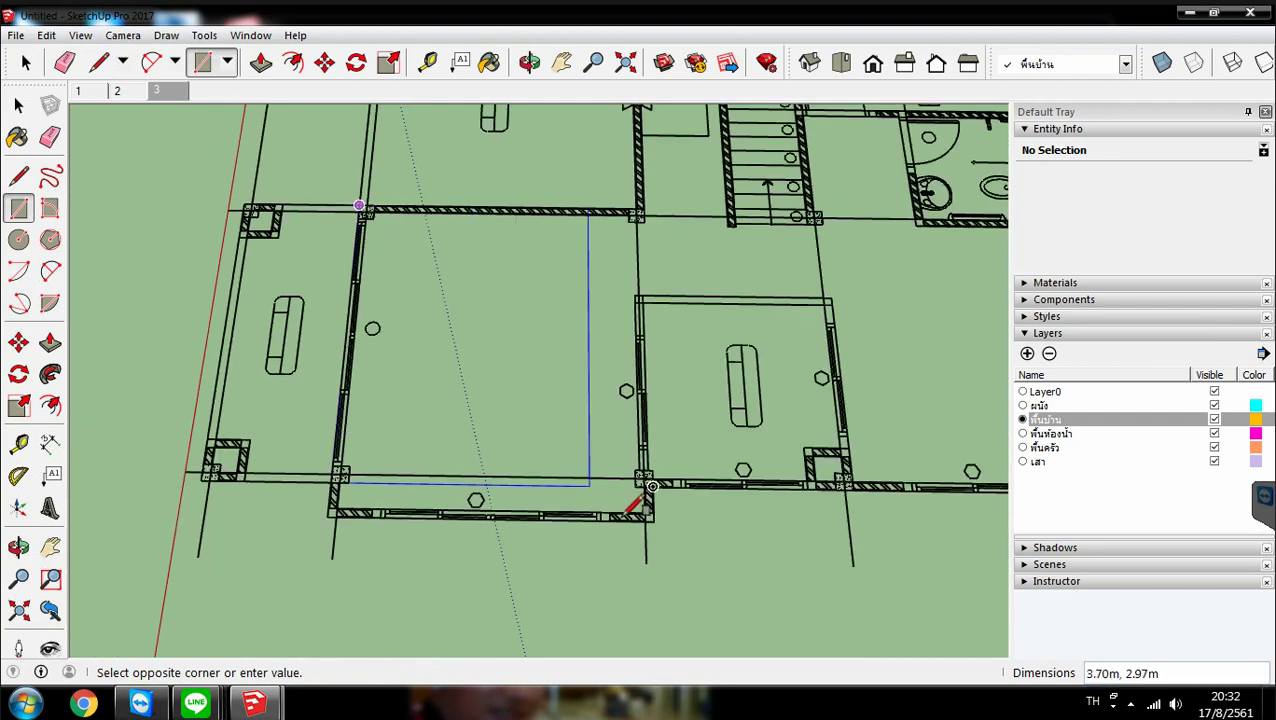
pyautogui.scroll(2, 655, 518)
pyautogui.scroll(6, 655, 518)
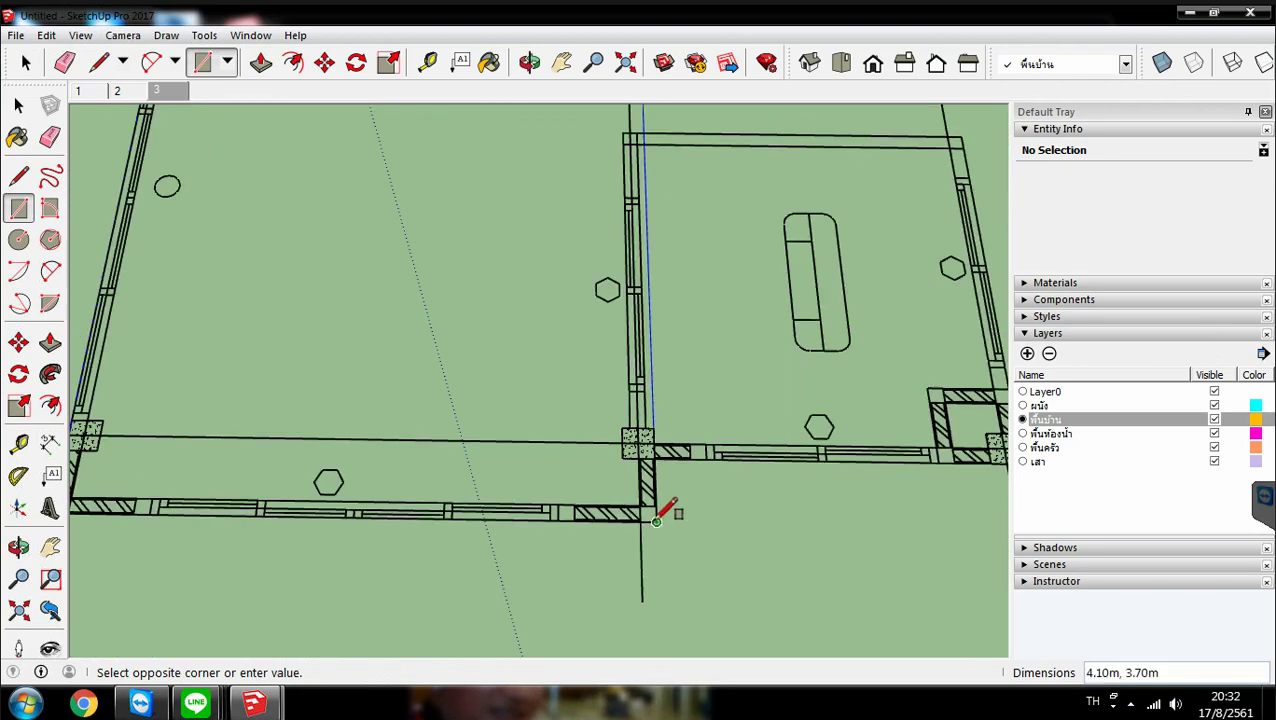
pyautogui.scroll(2, 663, 515)
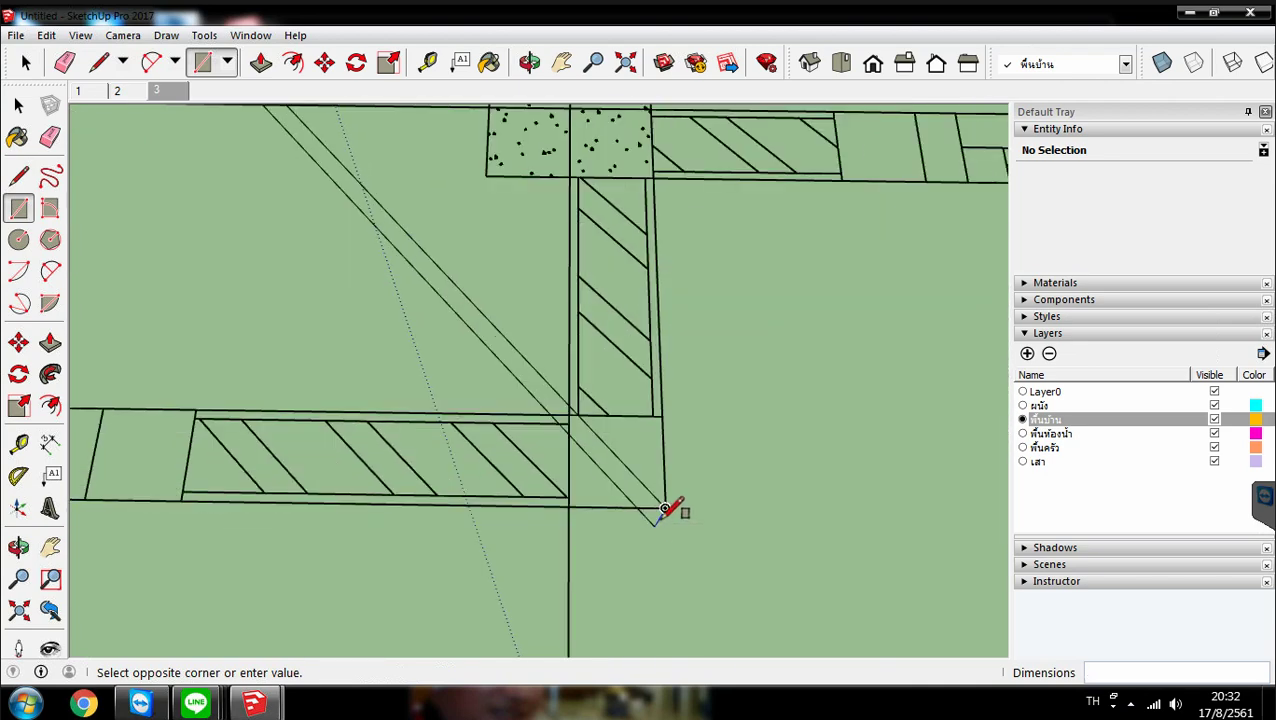
pyautogui.click(665, 508)
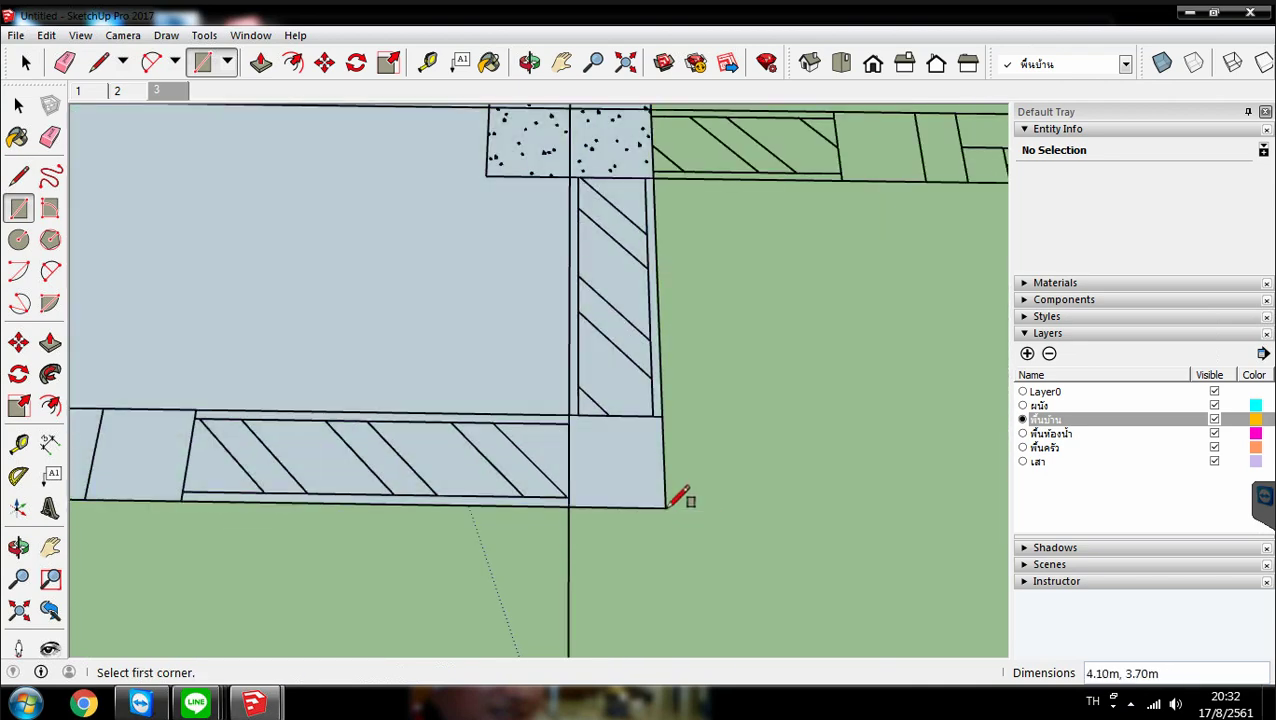
pyautogui.scroll(-5, 650, 384)
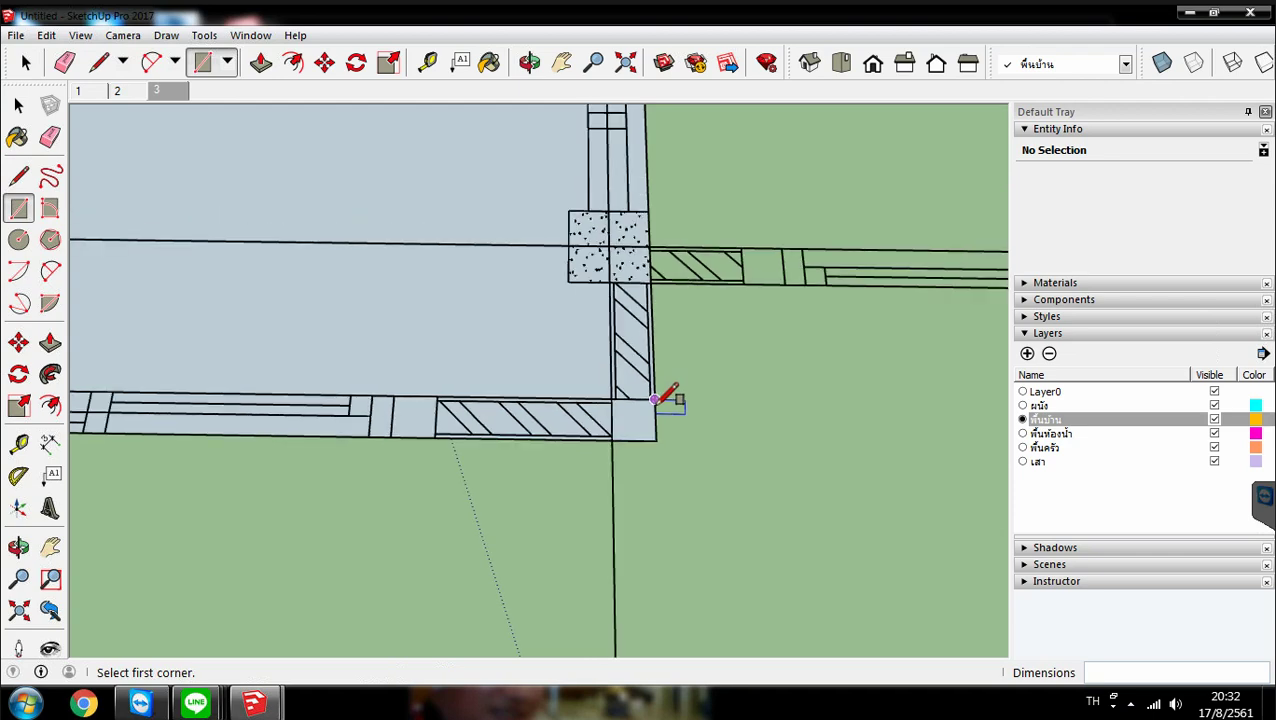
pyautogui.scroll(-5, 652, 403)
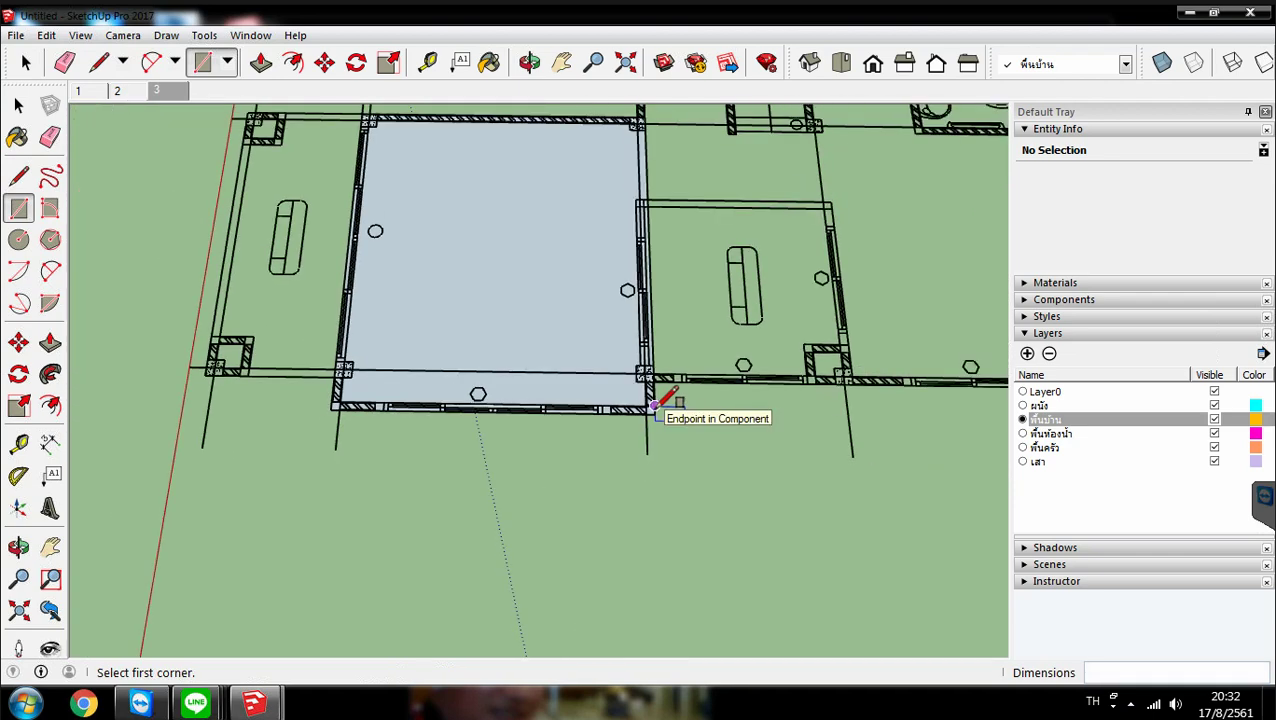
pyautogui.scroll(-3, 441, 379)
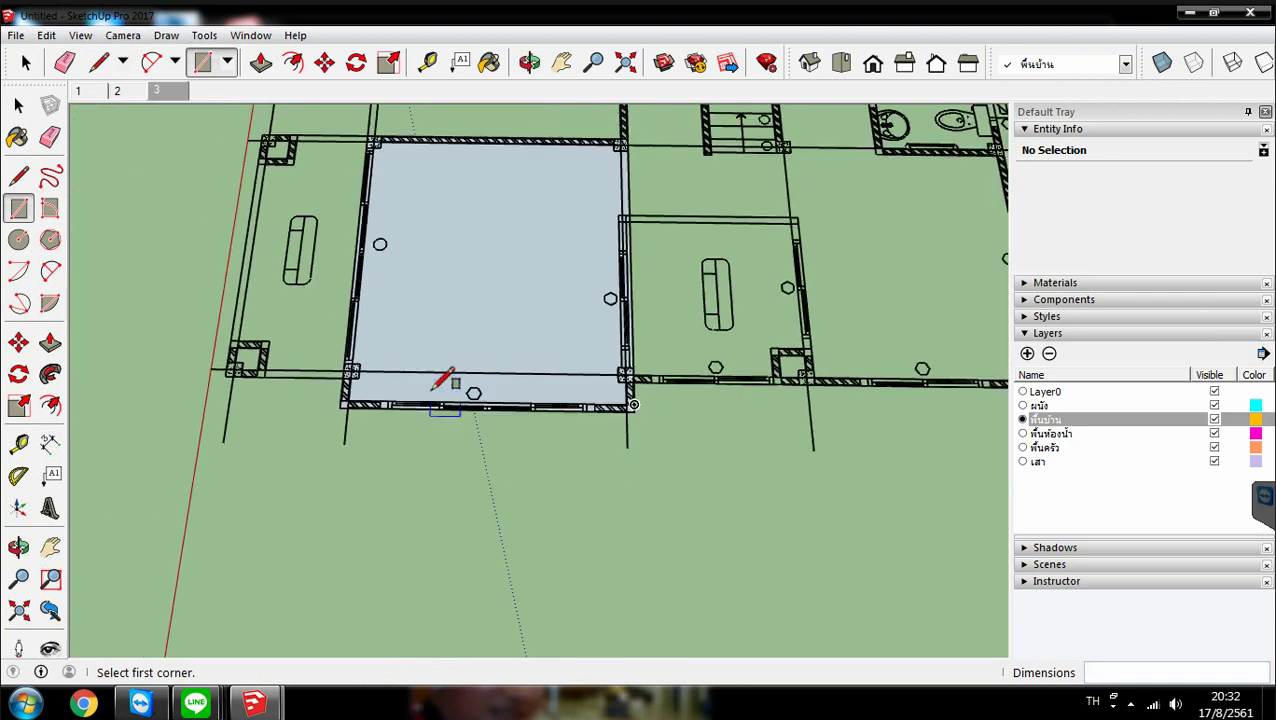
pyautogui.click(26, 62)
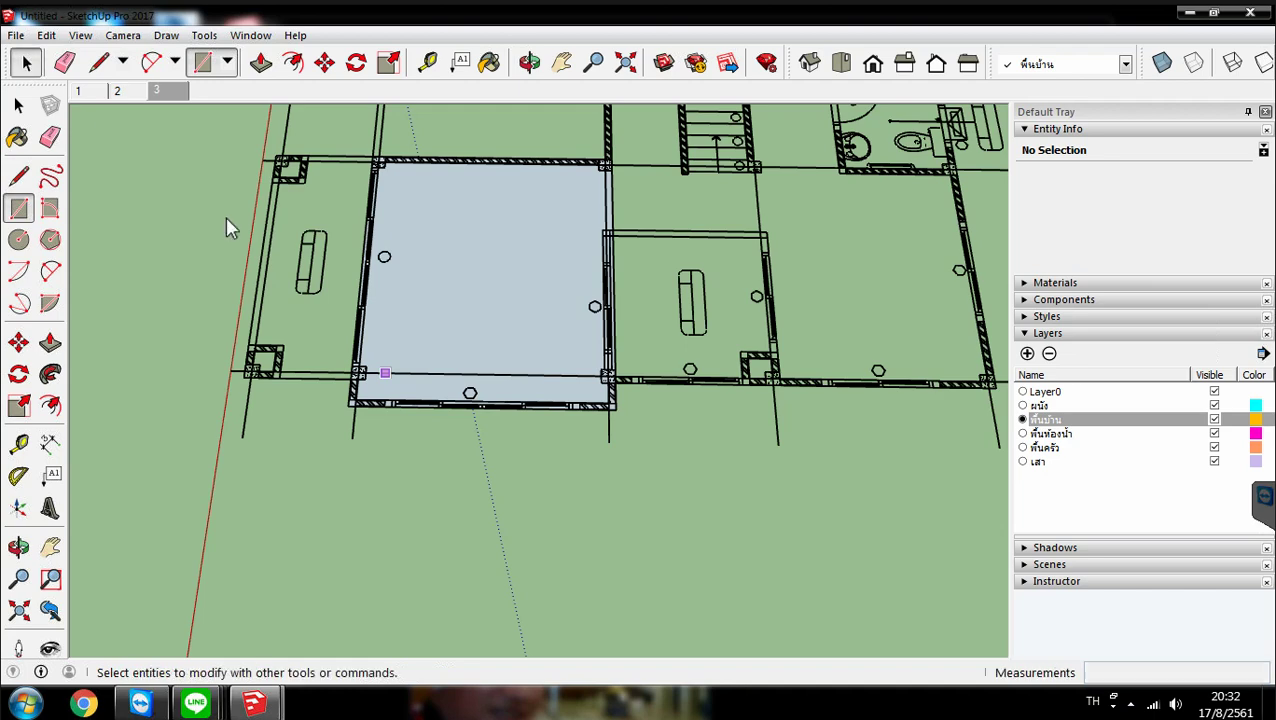
pyautogui.click(476, 296)
pyautogui.rightClick(477, 298)
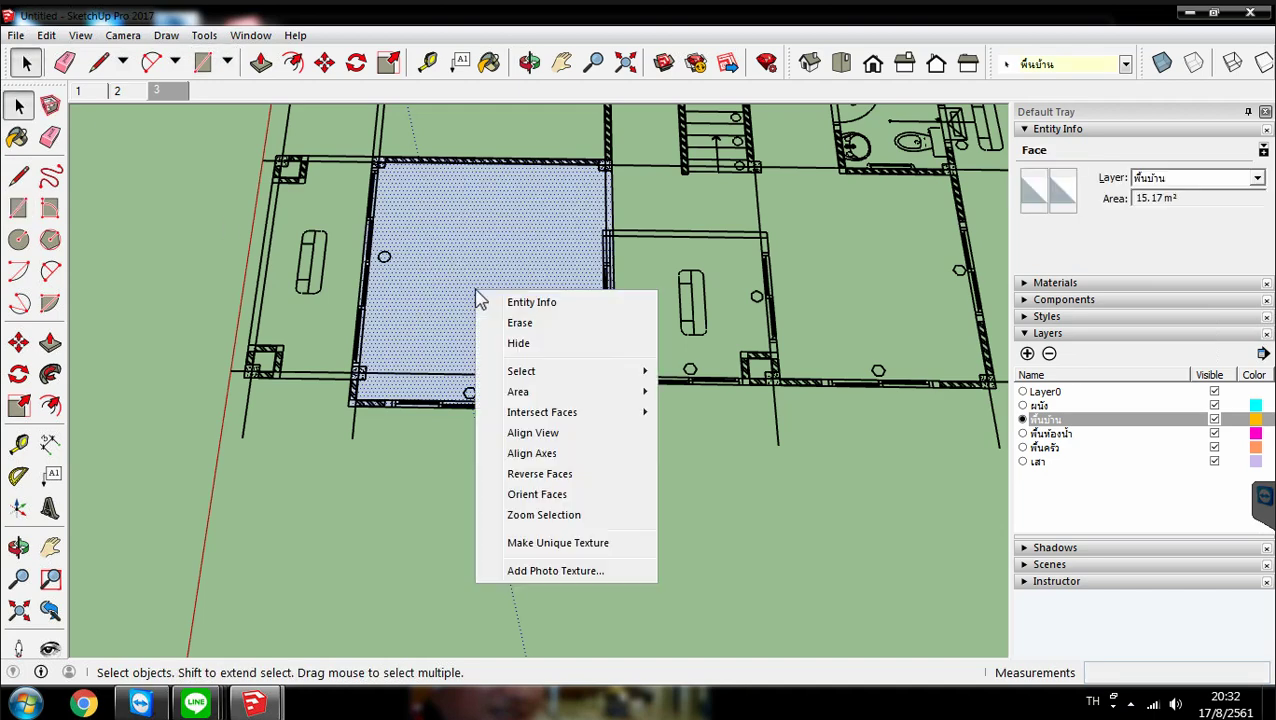
pyautogui.click(420, 558)
pyautogui.click(420, 558)
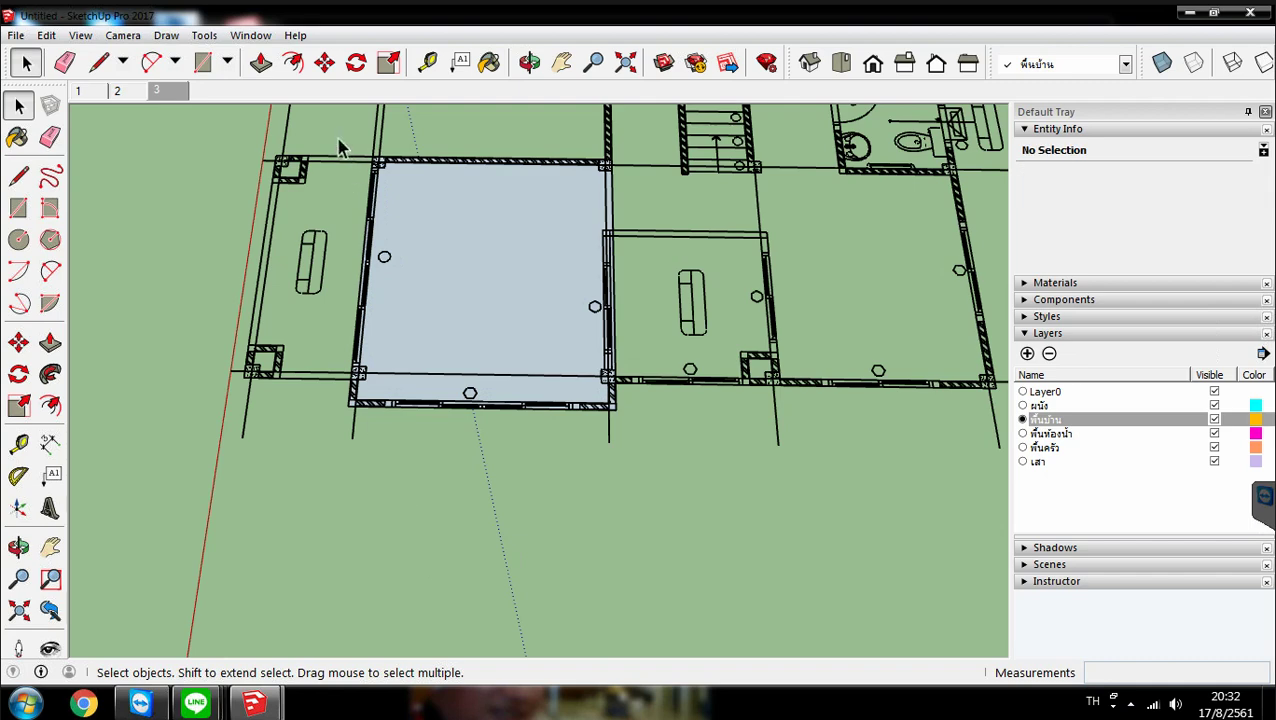
# Select the front room's floor face together with its edges and make them a group
pyautogui.moveTo(318, 137); pyautogui.dragTo(675, 517)
pyautogui.rightClick(513, 276)
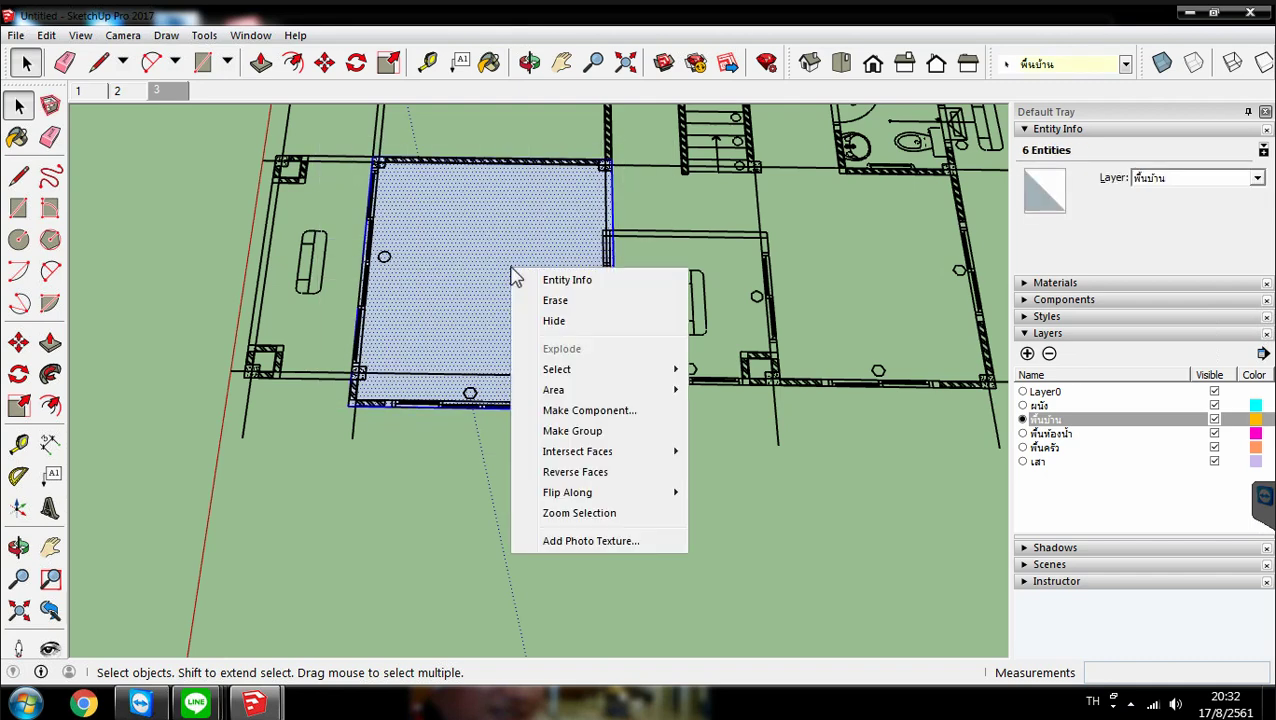
pyautogui.click(590, 430)
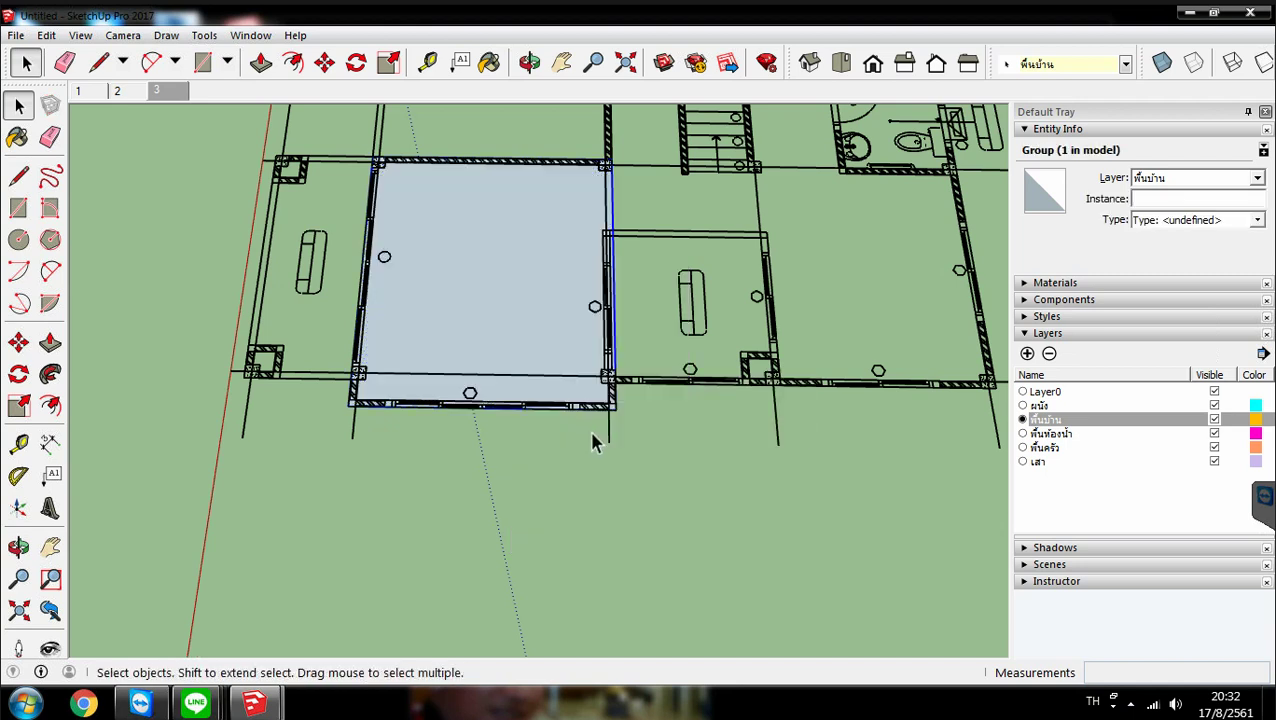
# Edit the floor group, extrude its face 0.50 m downward with Push/Pull, and close the group
pyautogui.click(264, 60)
pyautogui.rightClick(487, 281)
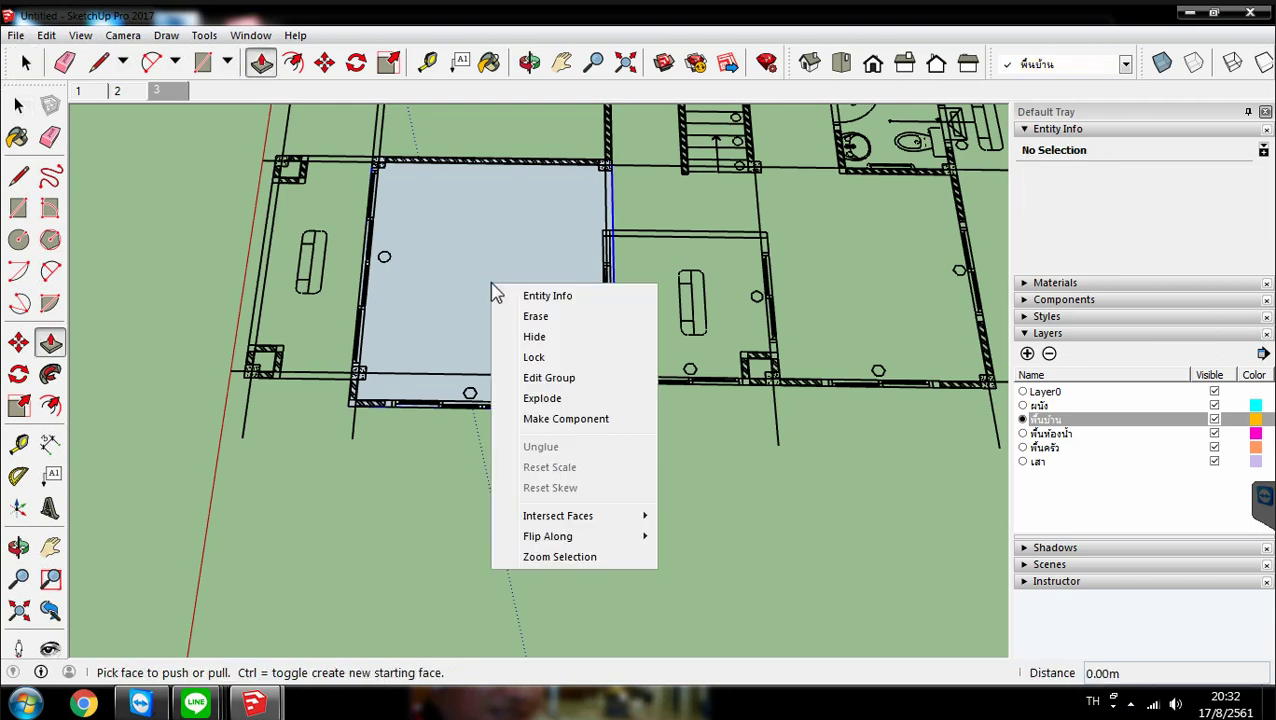
pyautogui.click(550, 373)
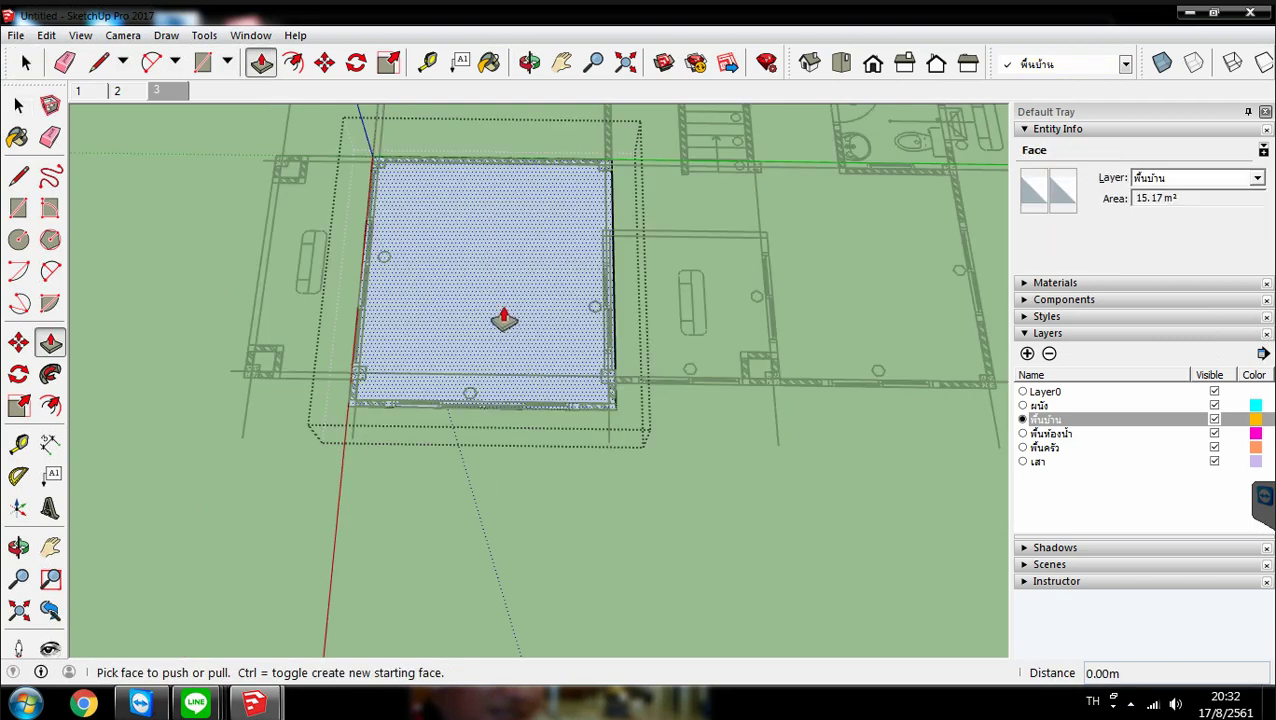
pyautogui.moveTo(503, 305); pyautogui.dragTo(488, 468)
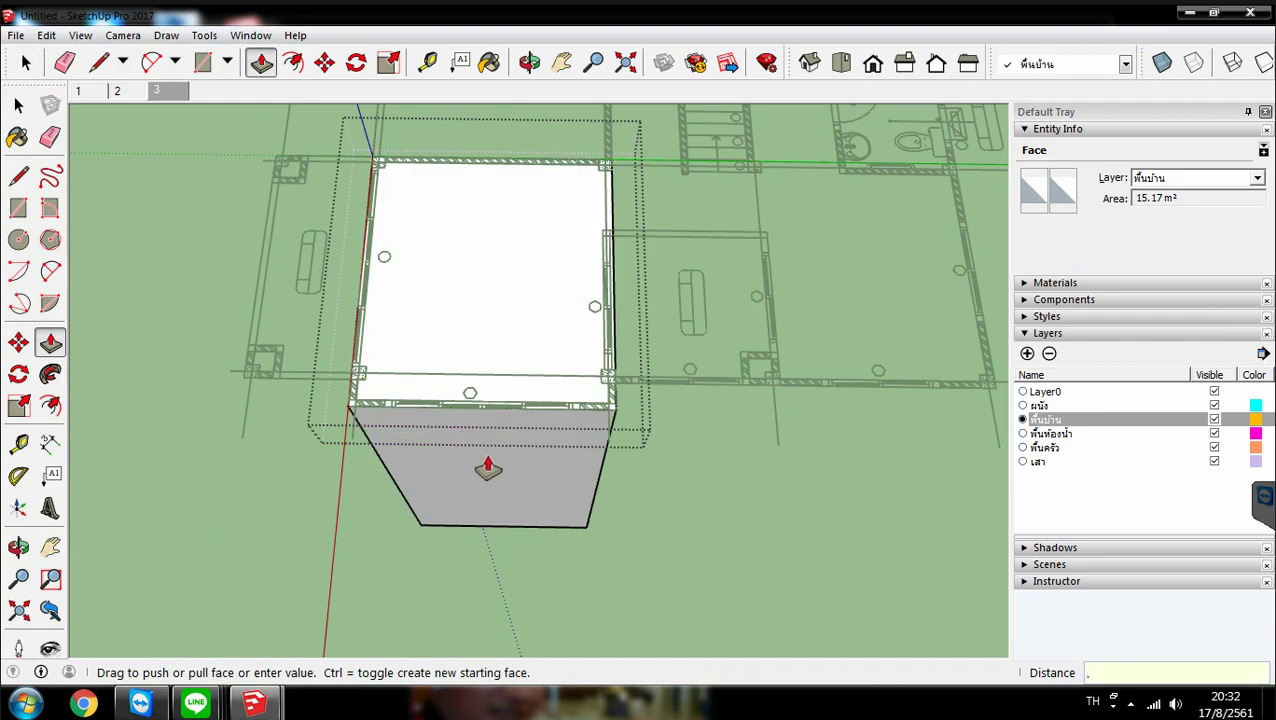
pyautogui.press('Return')
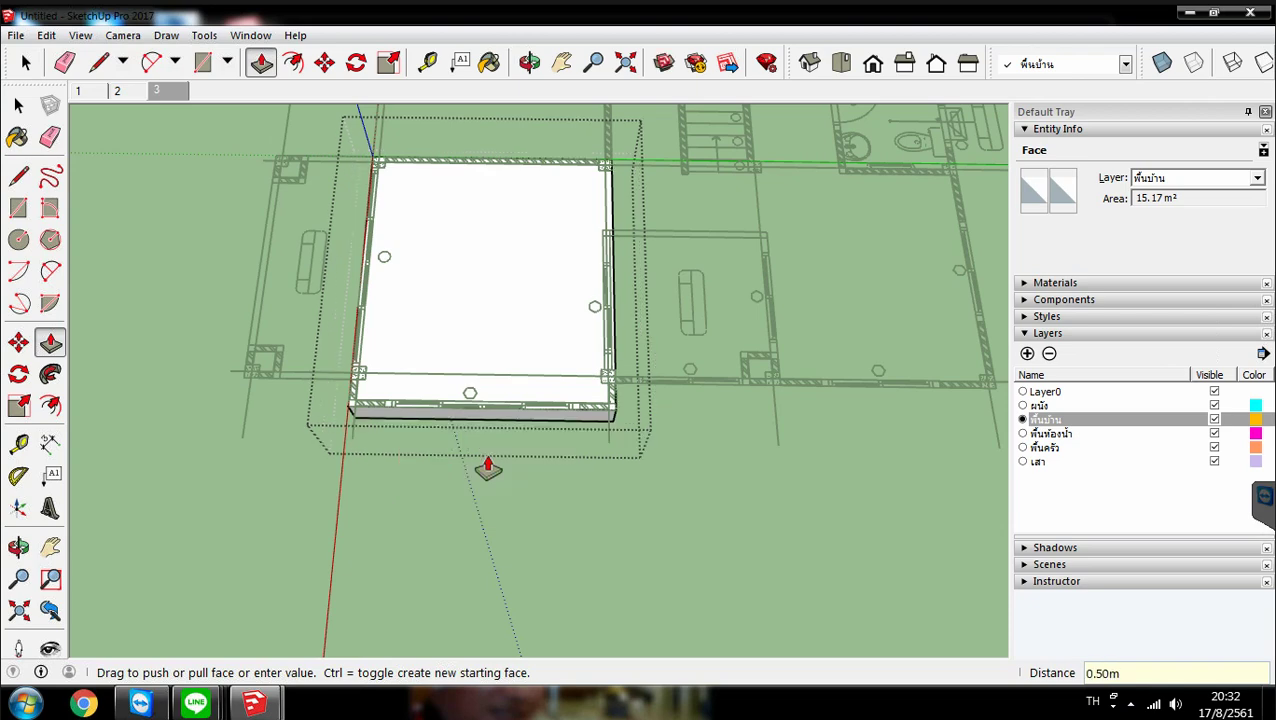
pyautogui.rightClick(511, 471)
pyautogui.click(560, 480)
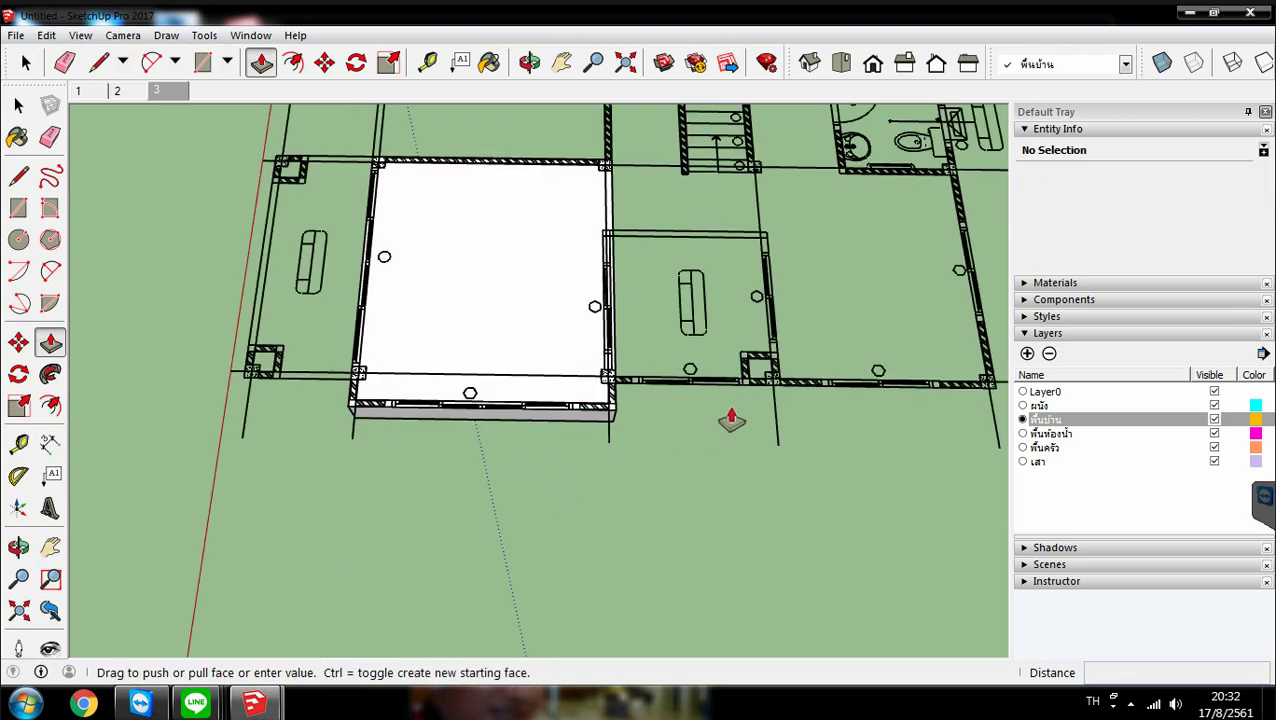
# Draw a floor rectangle of about 0.59 m by 2.50 m over the bay behind the staircase, from outer wall corner to opposite column corner
pyautogui.moveTo(706, 421); pyautogui.dragTo(660, 230, button='middle')
pyautogui.press('p')
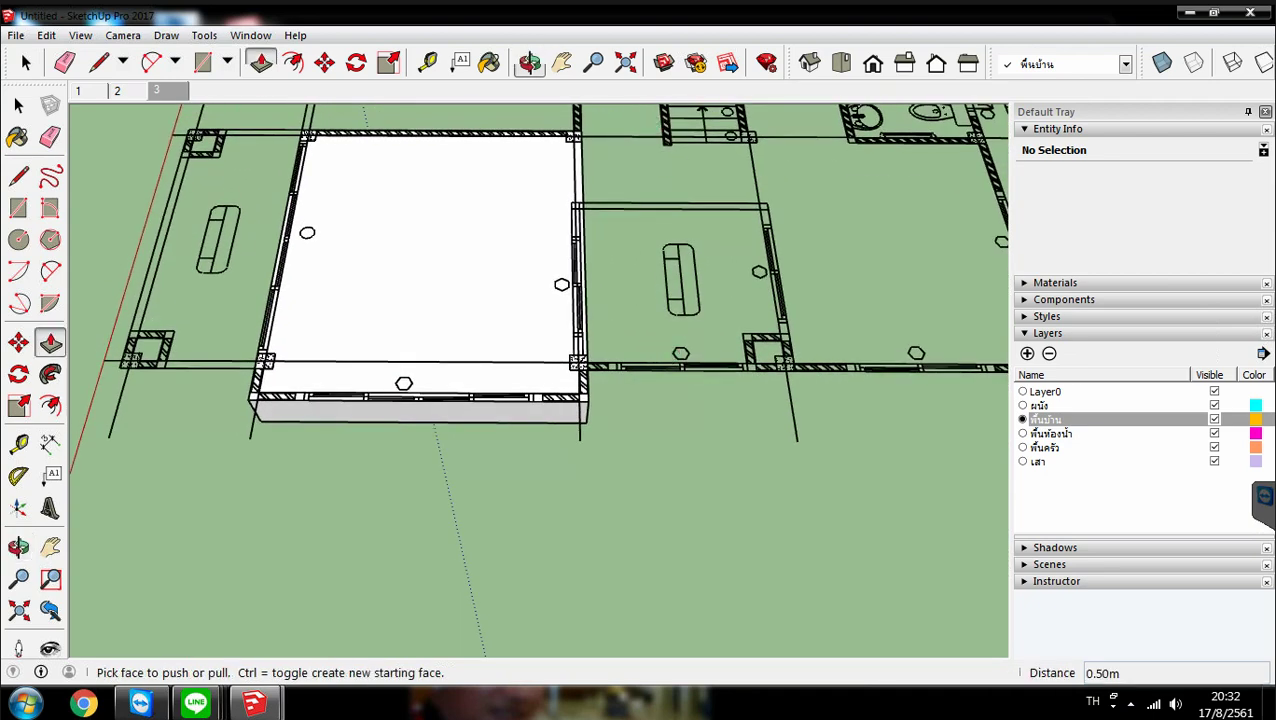
pyautogui.scroll(4, 649, 122)
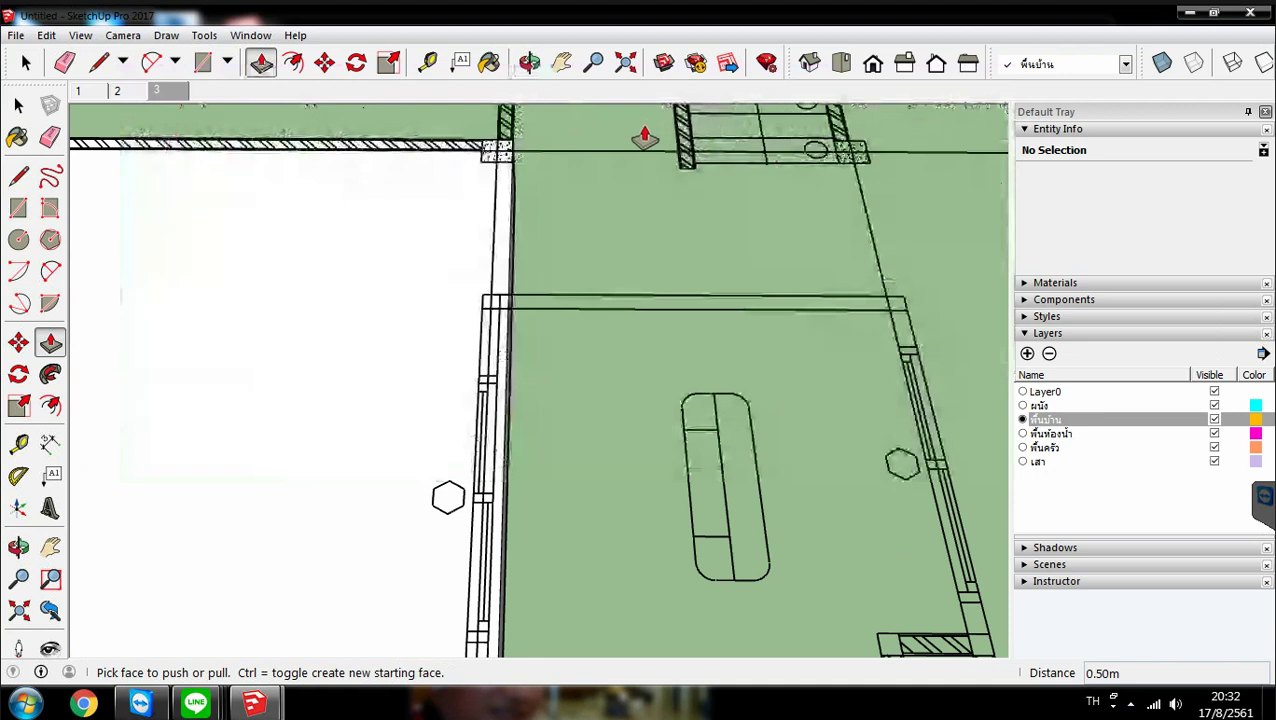
pyautogui.click(203, 63)
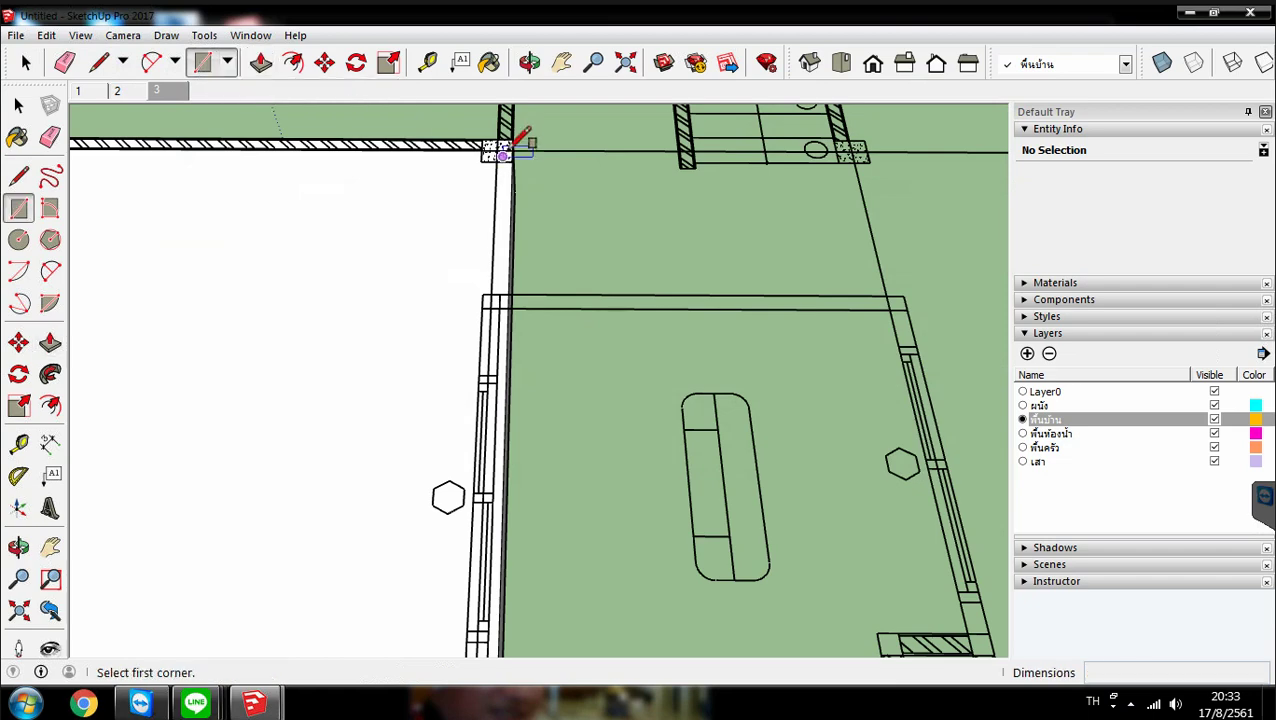
pyautogui.scroll(2, 513, 141)
pyautogui.scroll(3, 520, 131)
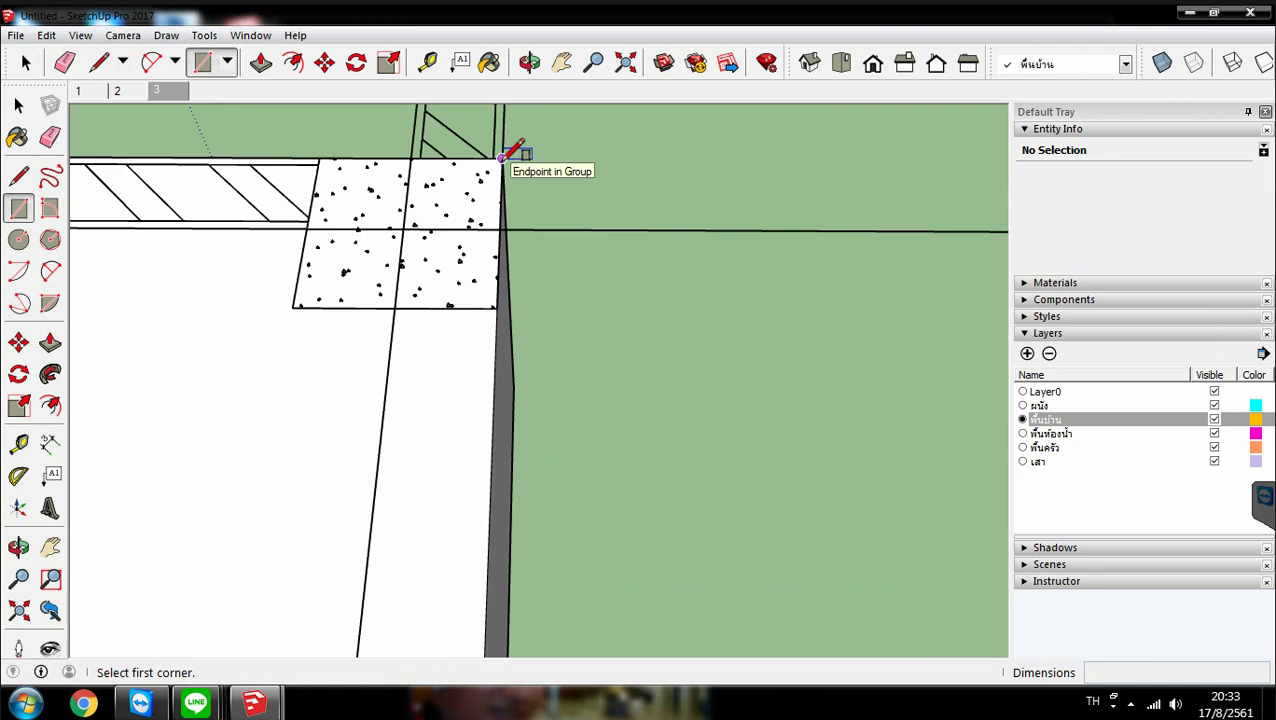
pyautogui.scroll(-4, 484, 322)
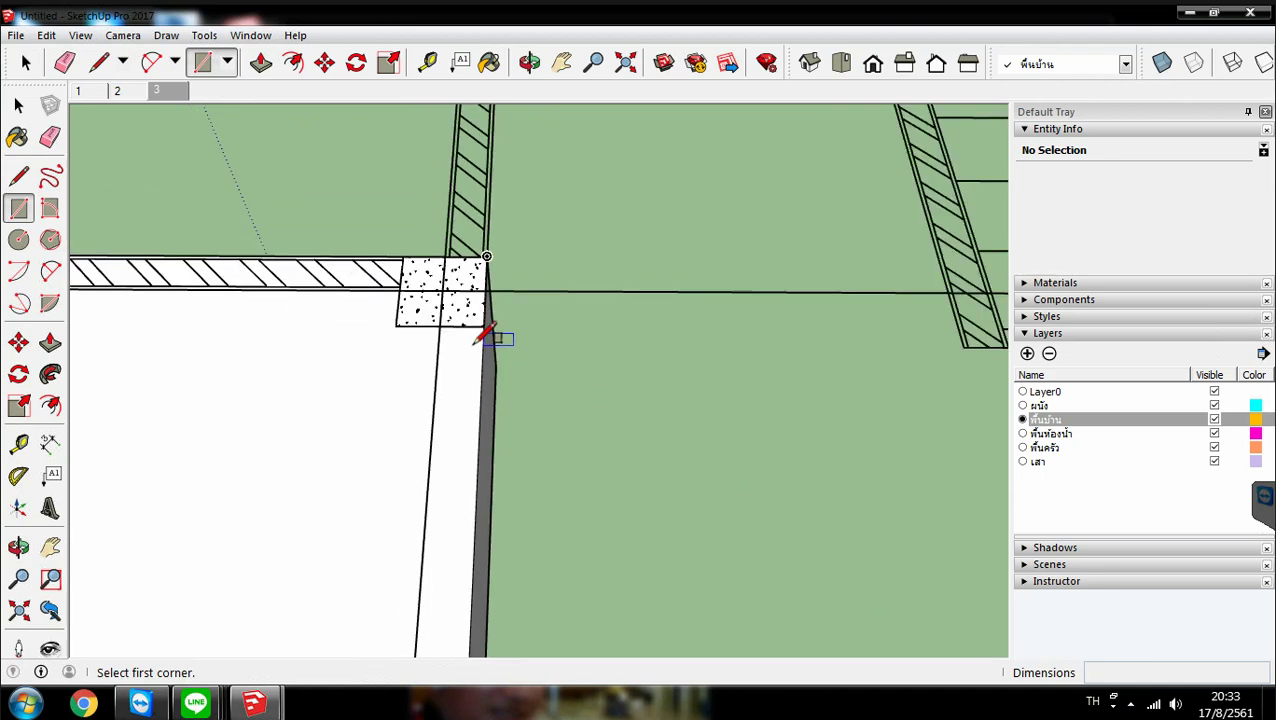
pyautogui.scroll(-4, 478, 338)
pyautogui.scroll(-2, 468, 275)
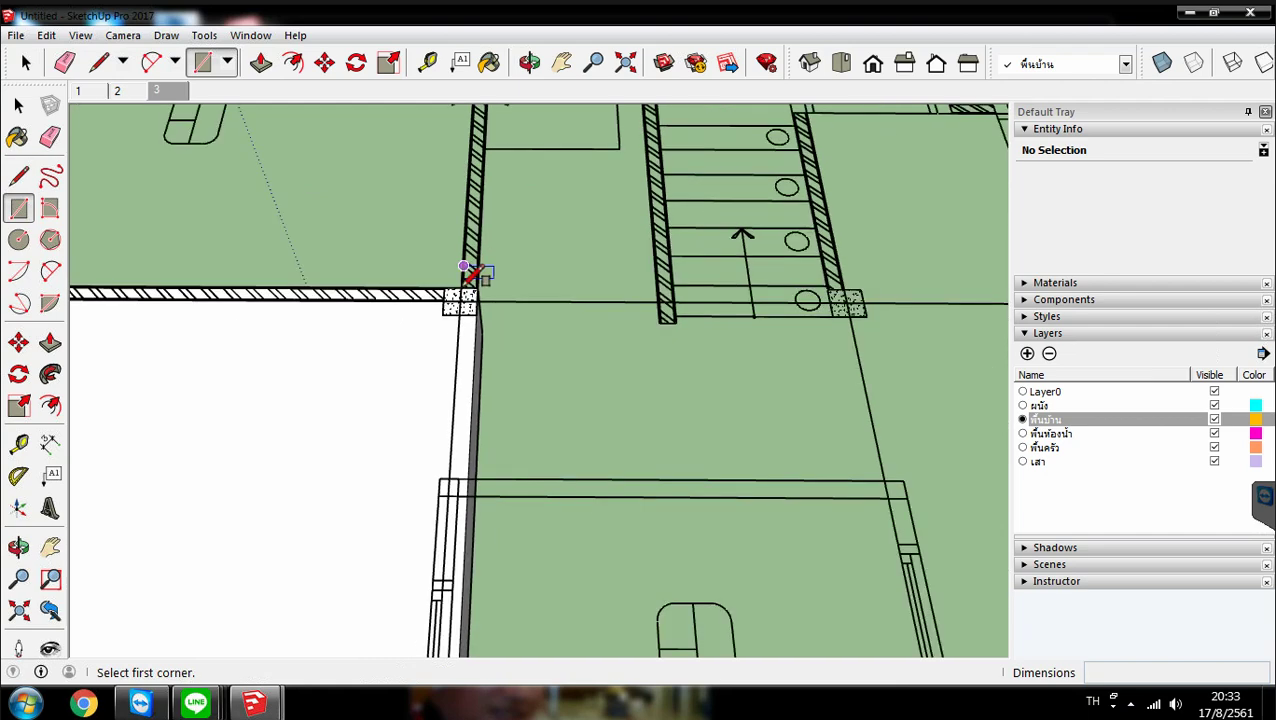
pyautogui.scroll(-1, 468, 275)
pyautogui.moveTo(484, 270); pyautogui.dragTo(476, 316, button='middle')
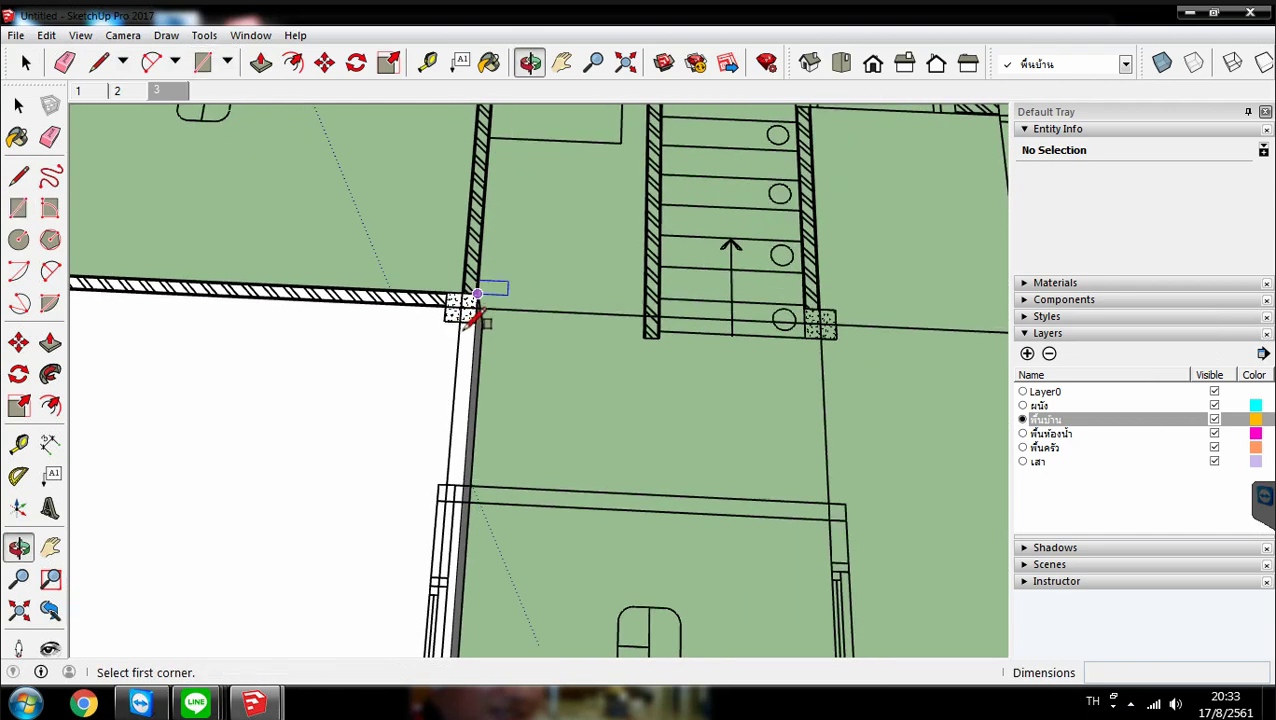
pyautogui.scroll(-6, 476, 318)
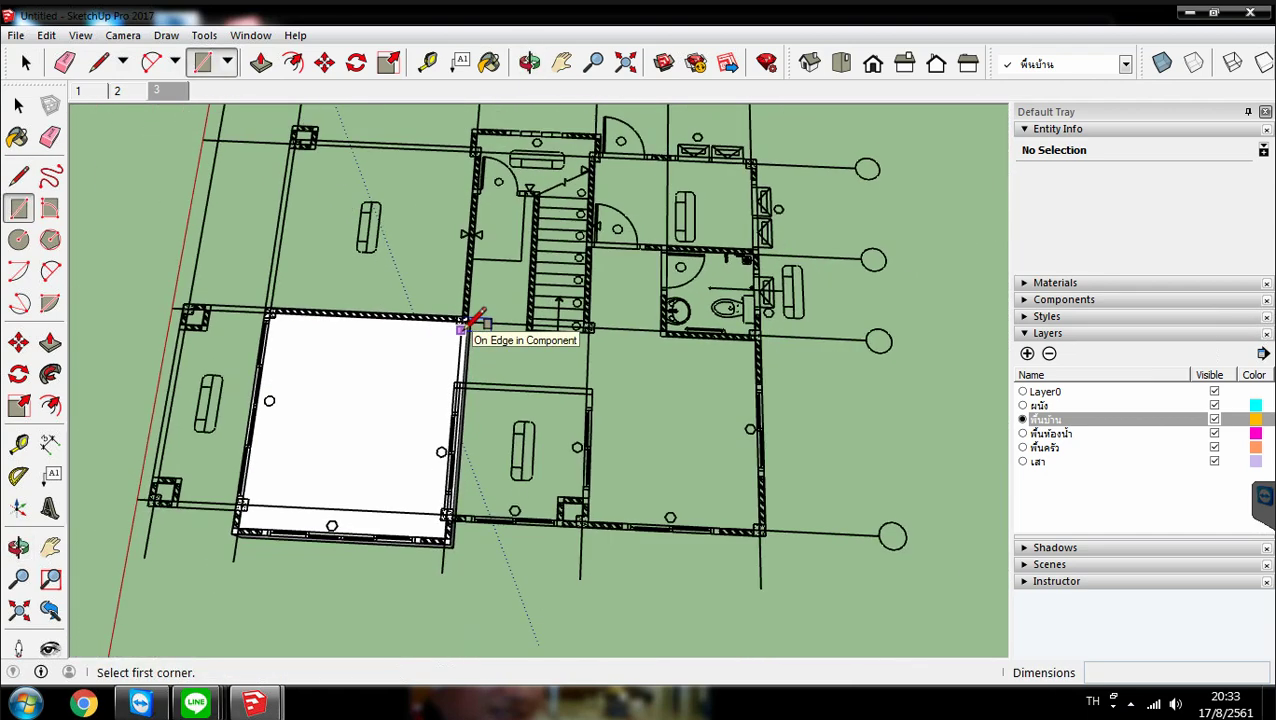
pyautogui.scroll(-1, 463, 327)
pyautogui.scroll(4, 480, 152)
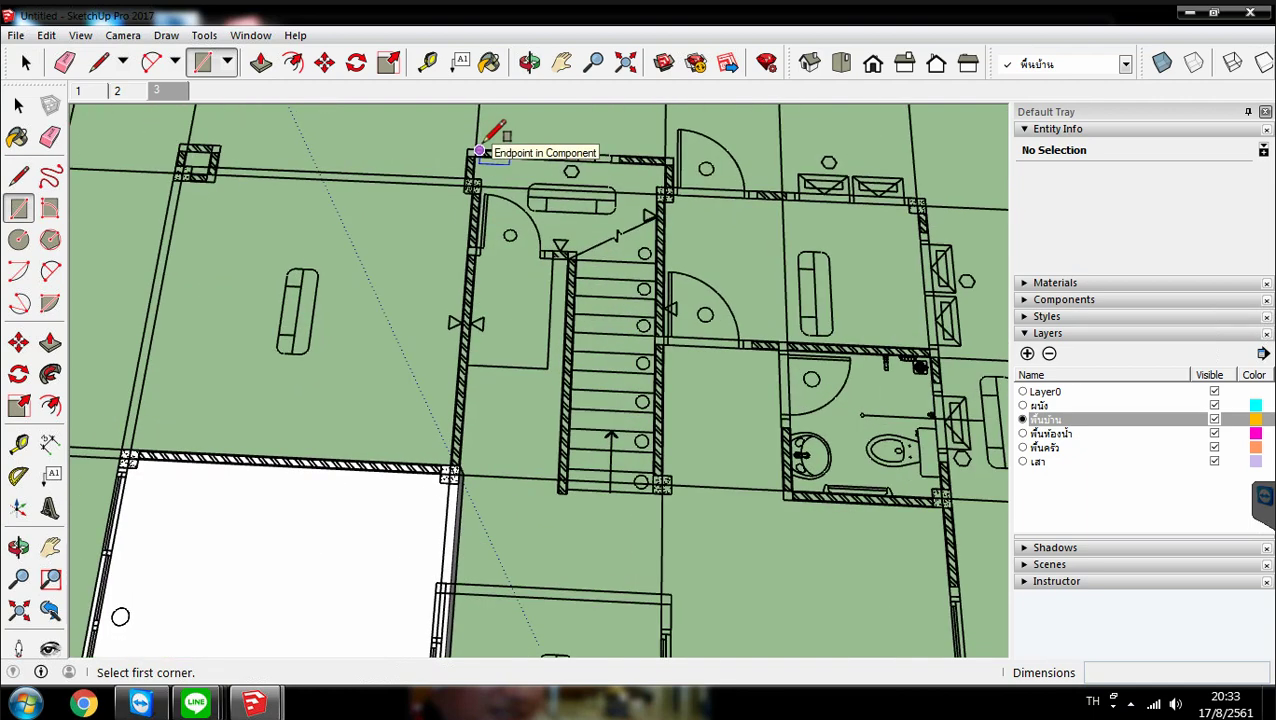
pyautogui.scroll(5, 482, 150)
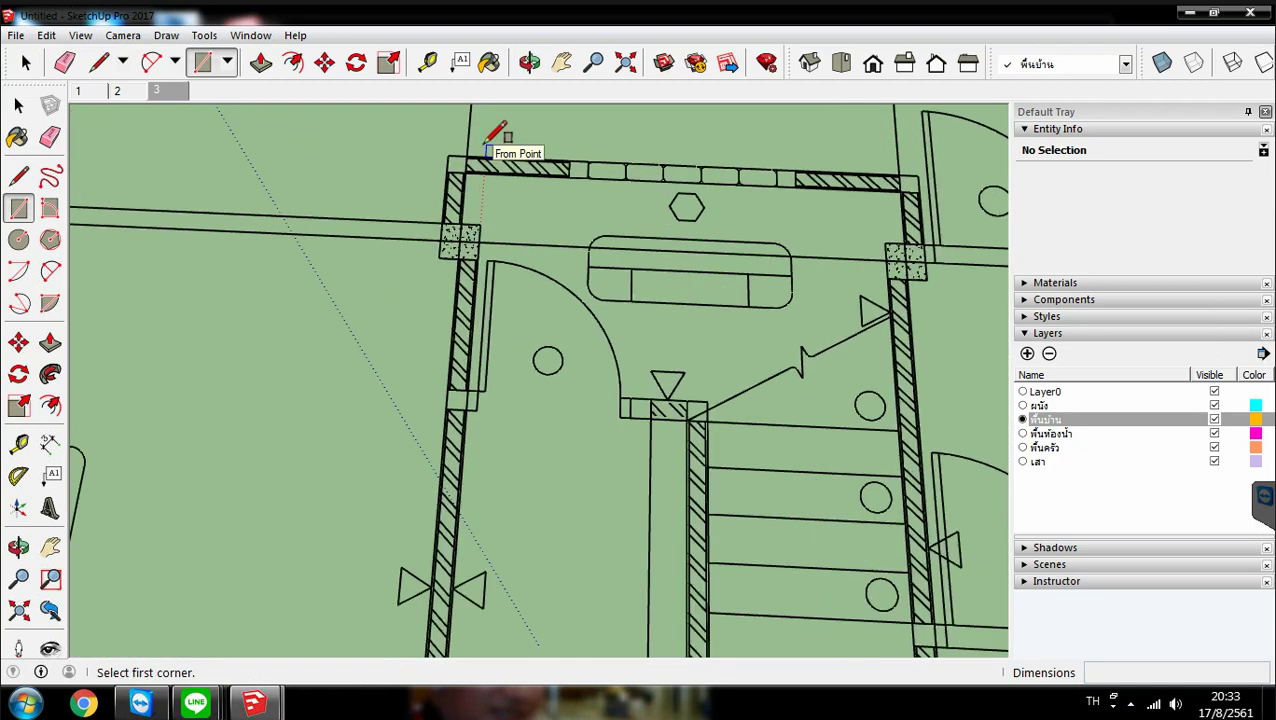
pyautogui.scroll(1, 487, 149)
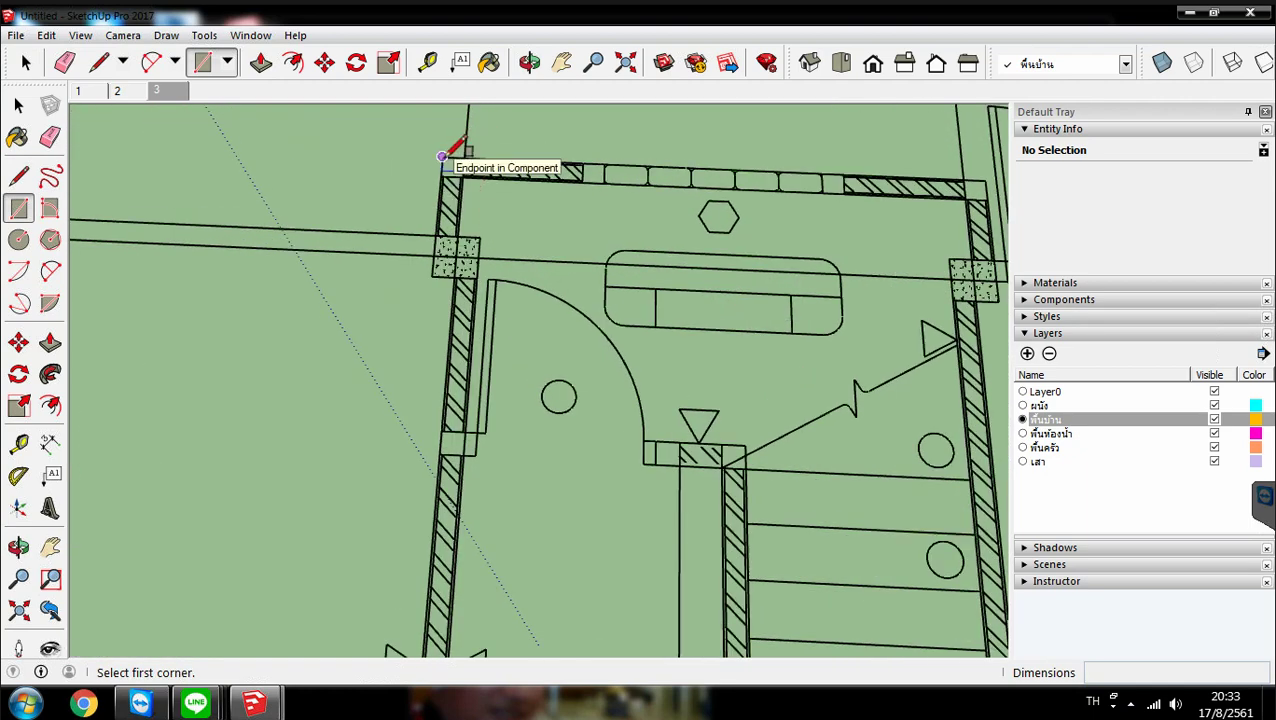
pyautogui.click(441, 156)
pyautogui.scroll(-1, 480, 236)
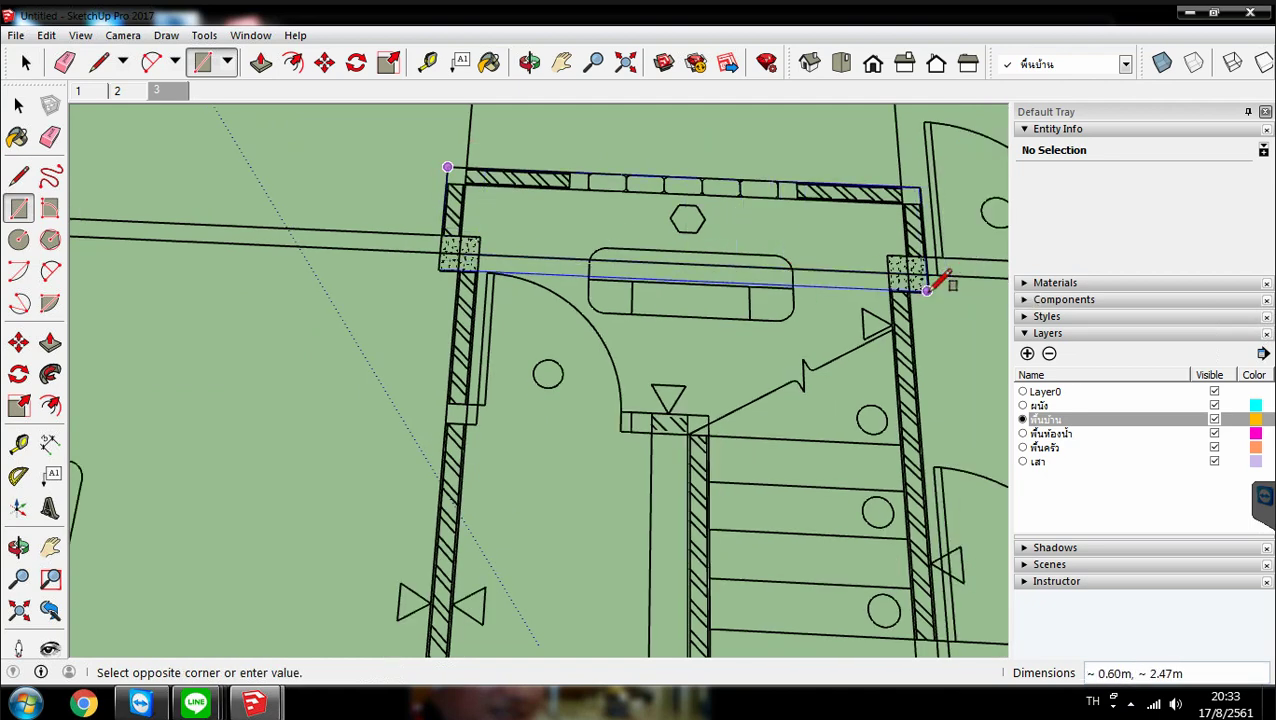
pyautogui.scroll(1, 935, 283)
pyautogui.scroll(1, 929, 291)
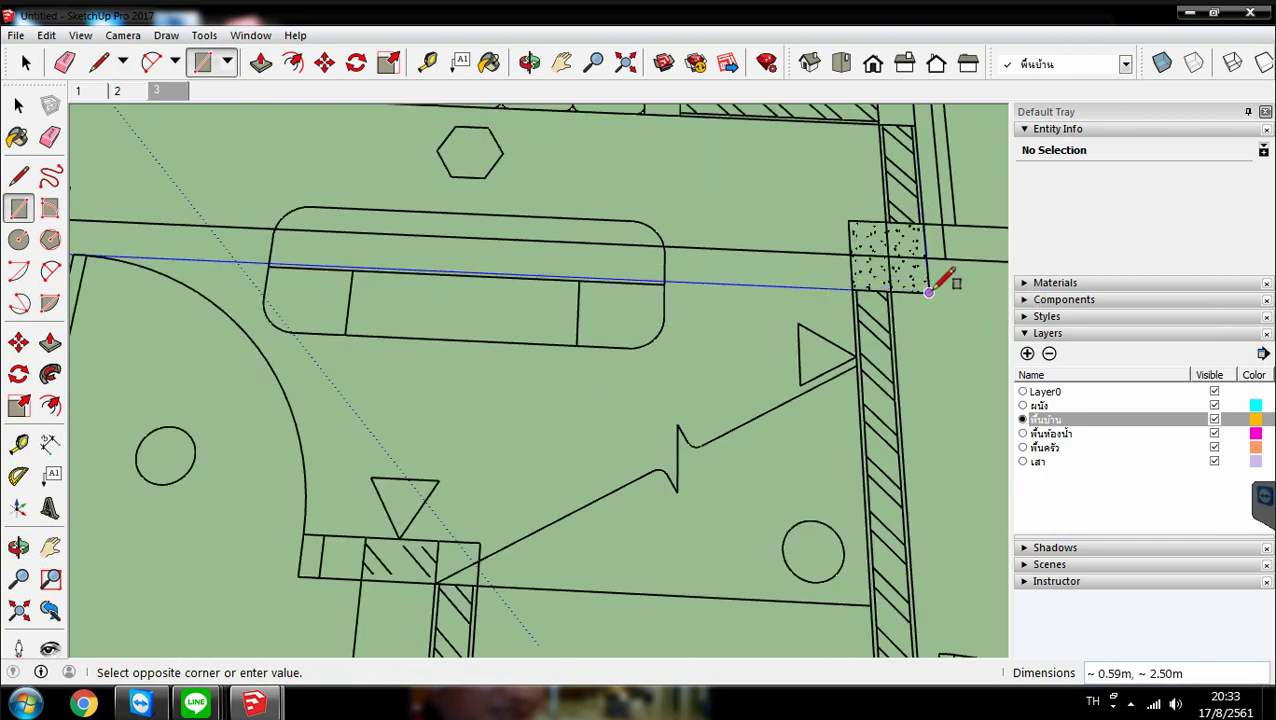
pyautogui.click(929, 291)
# Select the rear bay's floor face together with its edges and make them a group
pyautogui.scroll(-1, 900, 292)
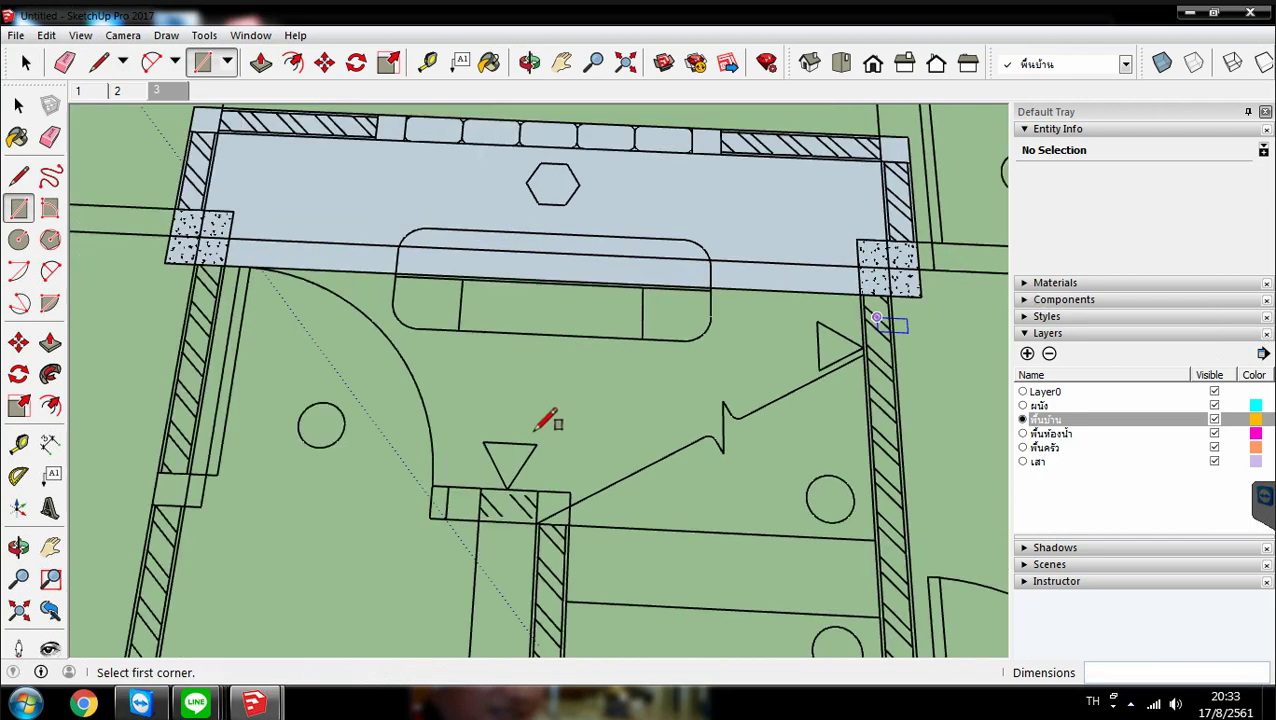
pyautogui.scroll(-1, 552, 420)
pyautogui.scroll(-1, 540, 428)
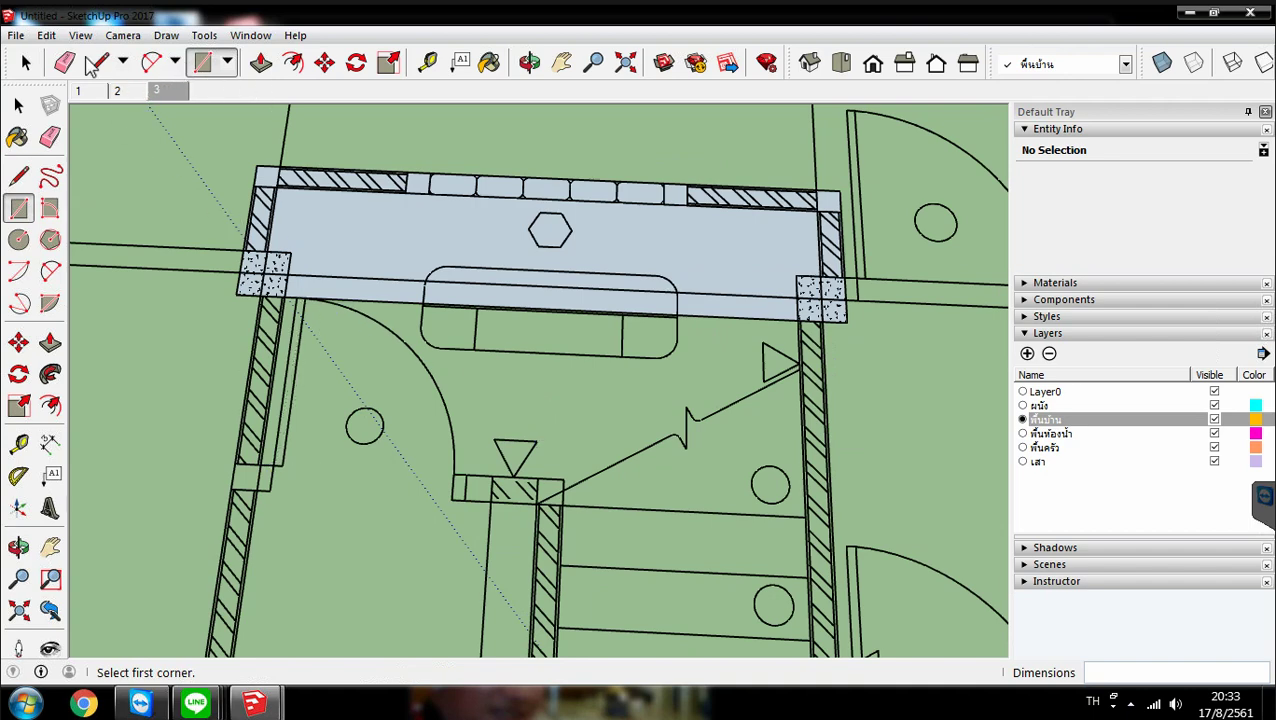
pyautogui.click(26, 62)
pyautogui.moveTo(198, 133); pyautogui.dragTo(314, 172)
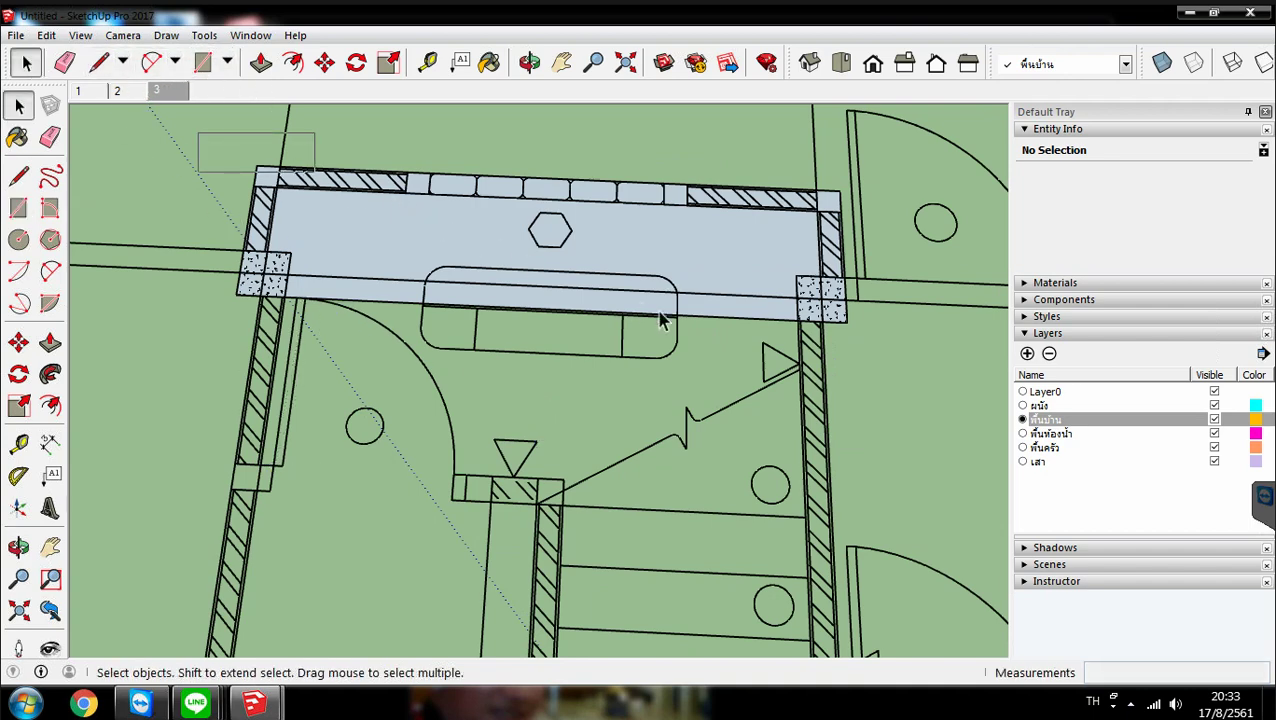
pyautogui.moveTo(660, 318); pyautogui.dragTo(858, 400)
pyautogui.rightClick(668, 257)
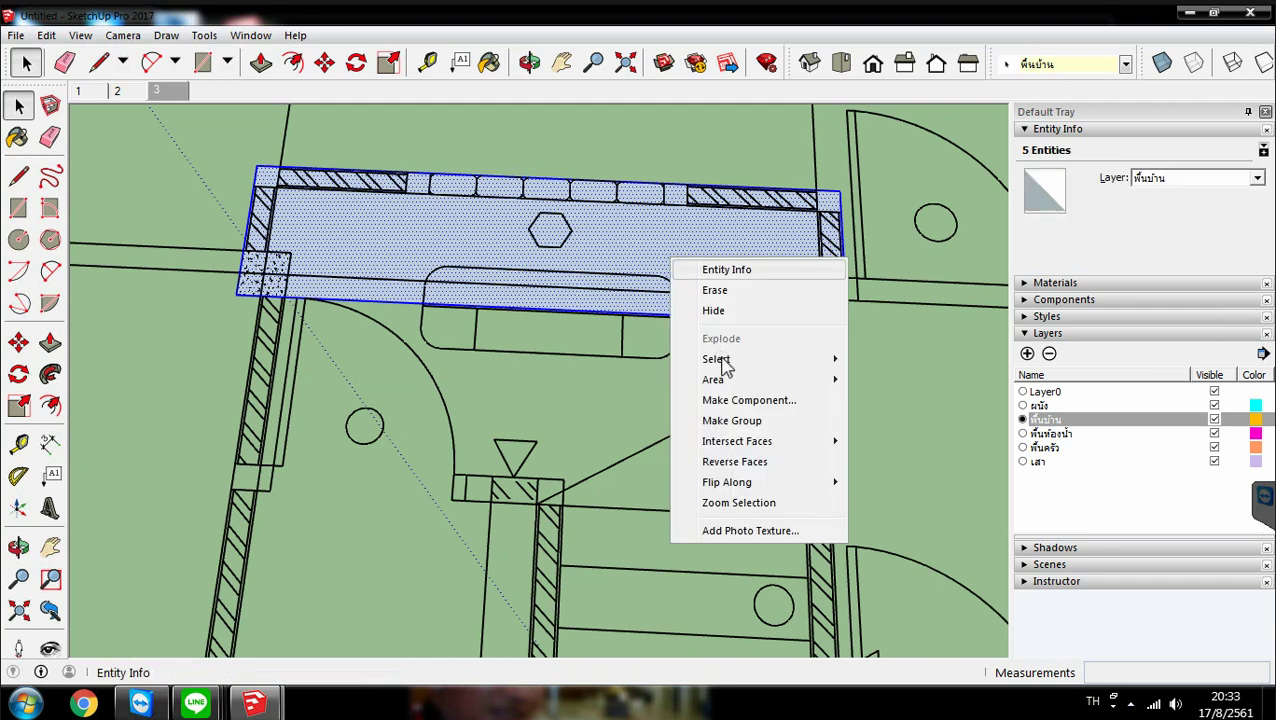
pyautogui.click(745, 421)
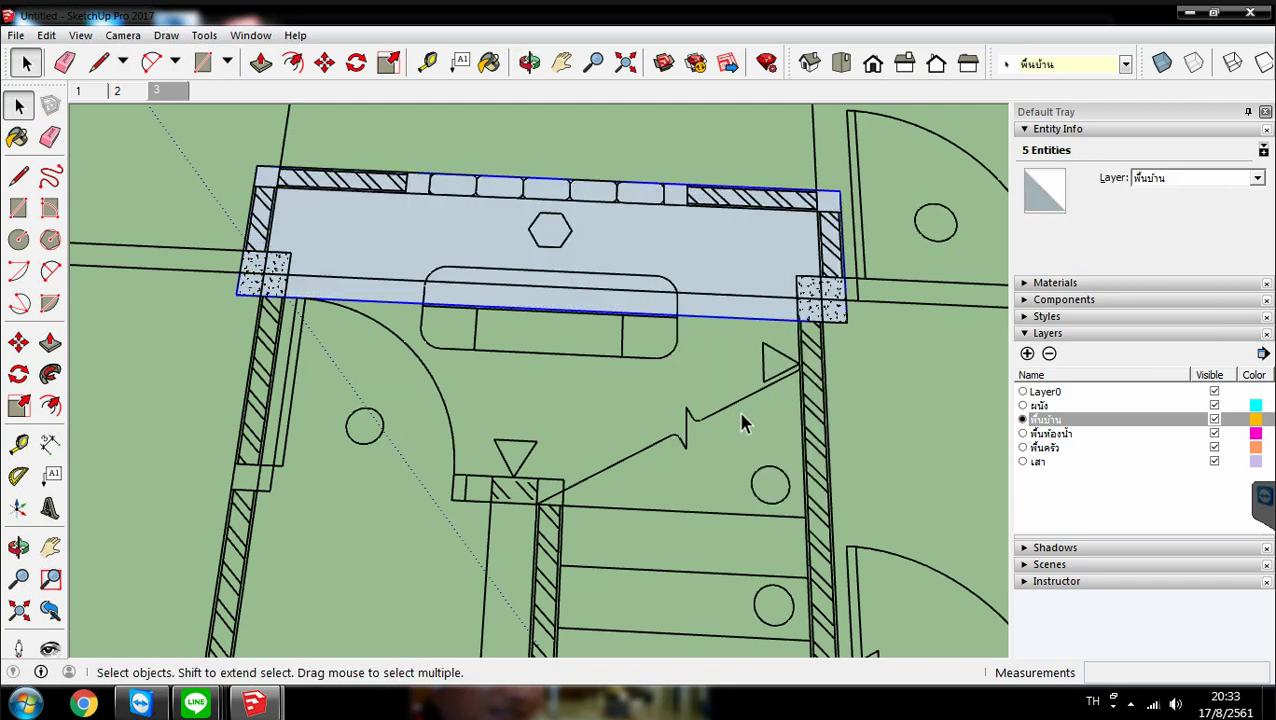
pyautogui.click(490, 383)
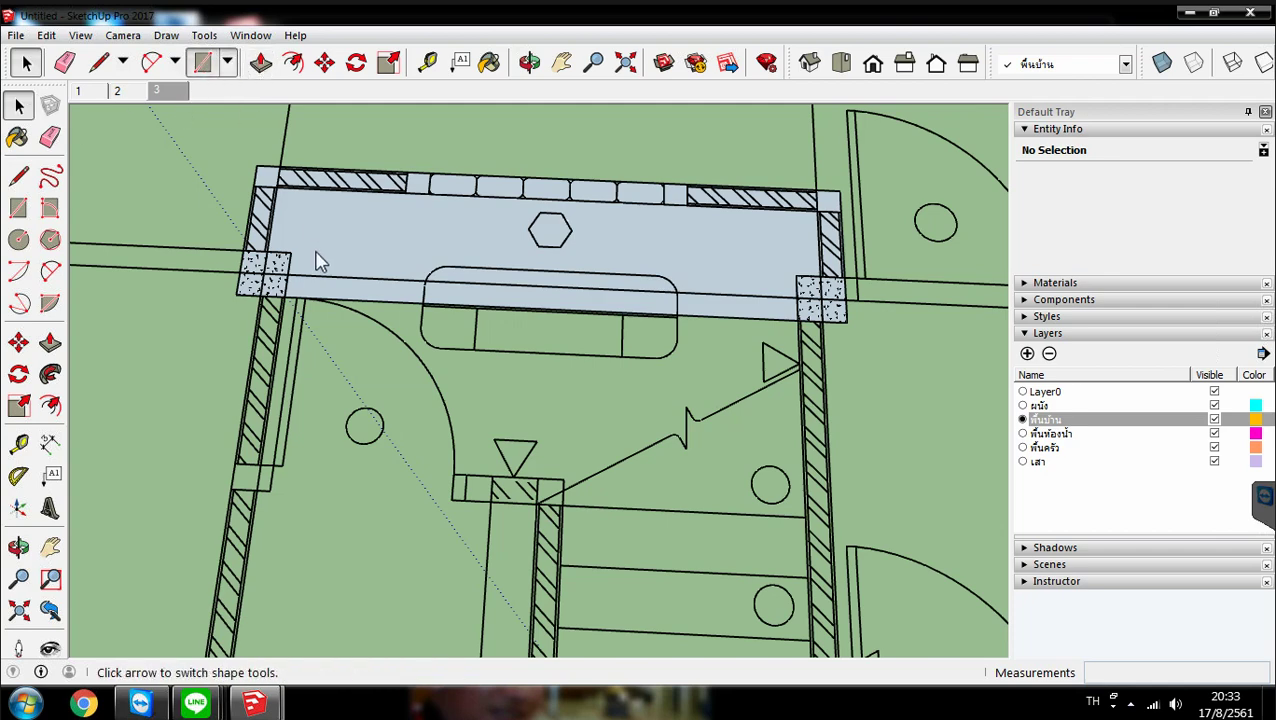
# Draw a 3.50 m by 2.30 m floor rectangle over the stair hall, from the rear bay's edge to the column at the stair foot
pyautogui.click(202, 63)
pyautogui.scroll(3, 268, 292)
pyautogui.scroll(3, 262, 300)
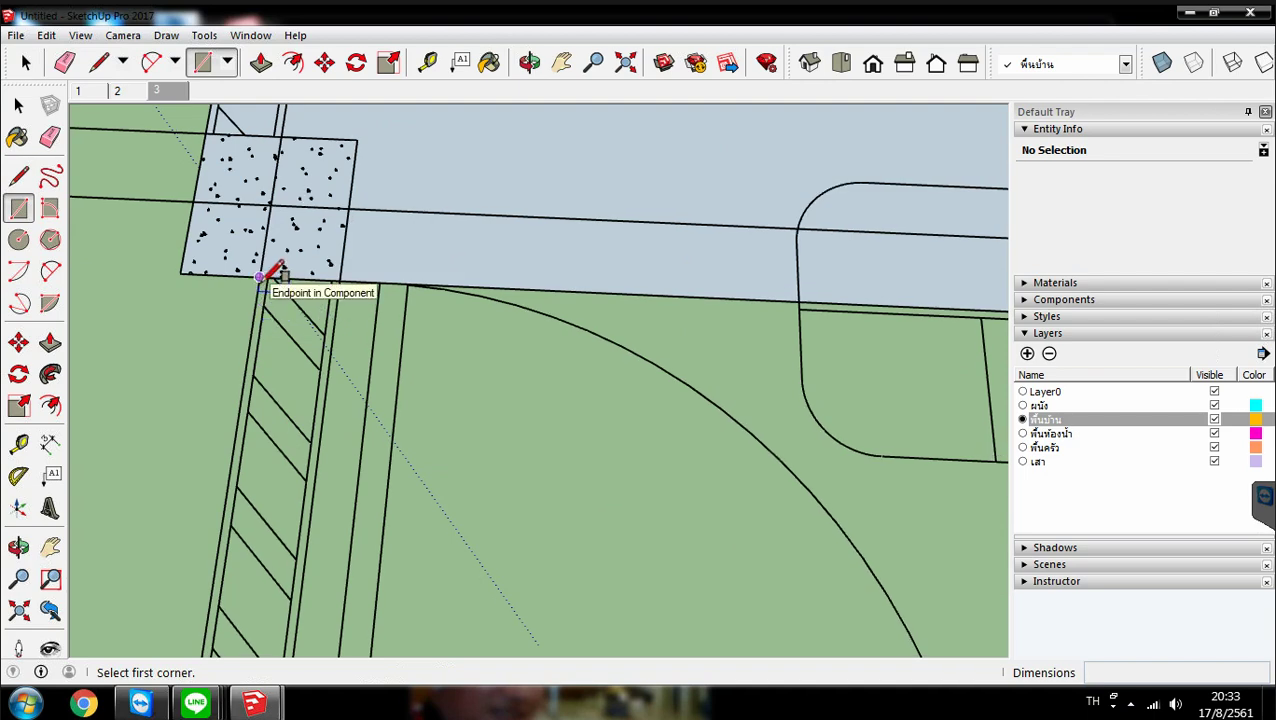
pyautogui.click(268, 277)
pyautogui.scroll(-2, 312, 224)
pyautogui.scroll(-6, 306, 229)
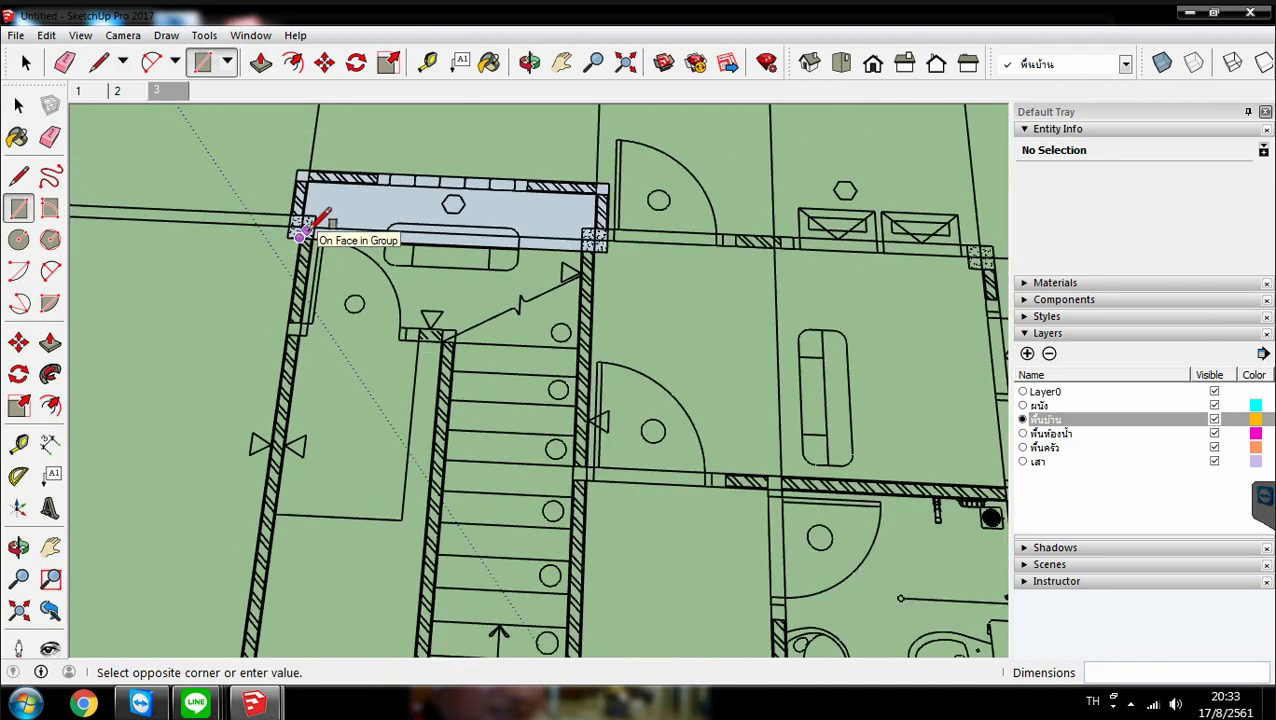
pyautogui.scroll(-3, 301, 234)
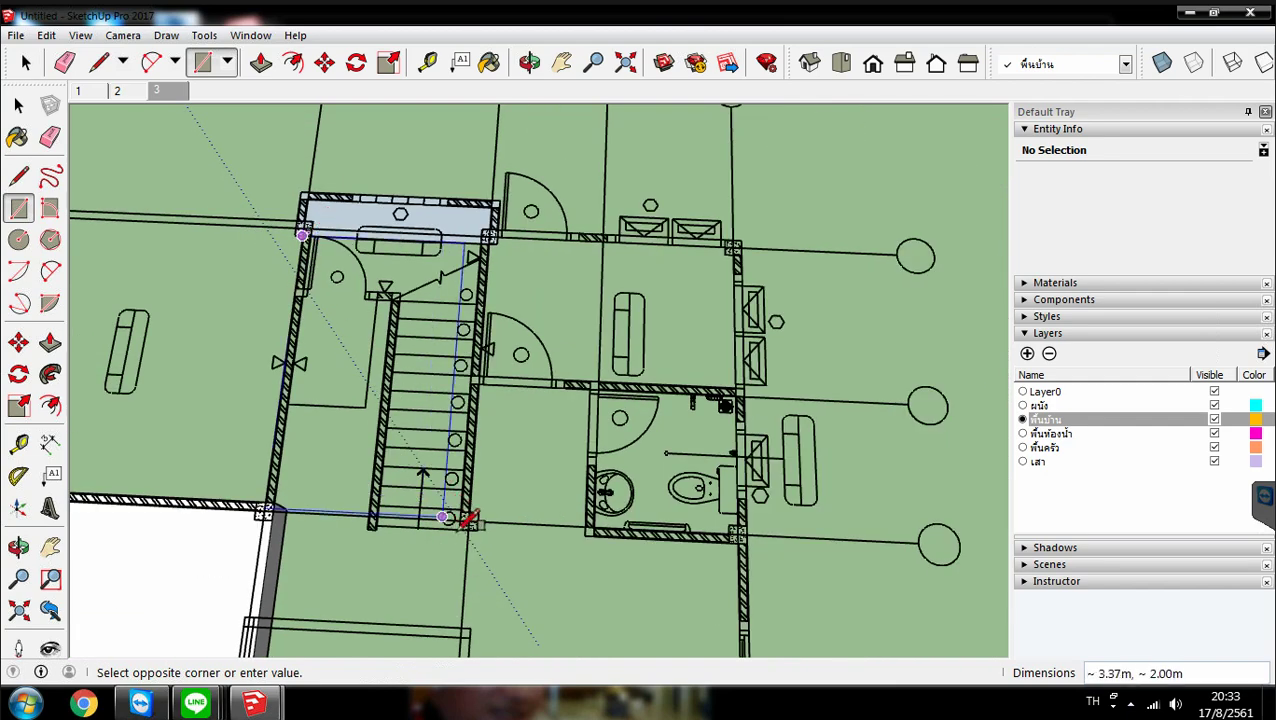
pyautogui.scroll(2, 456, 521)
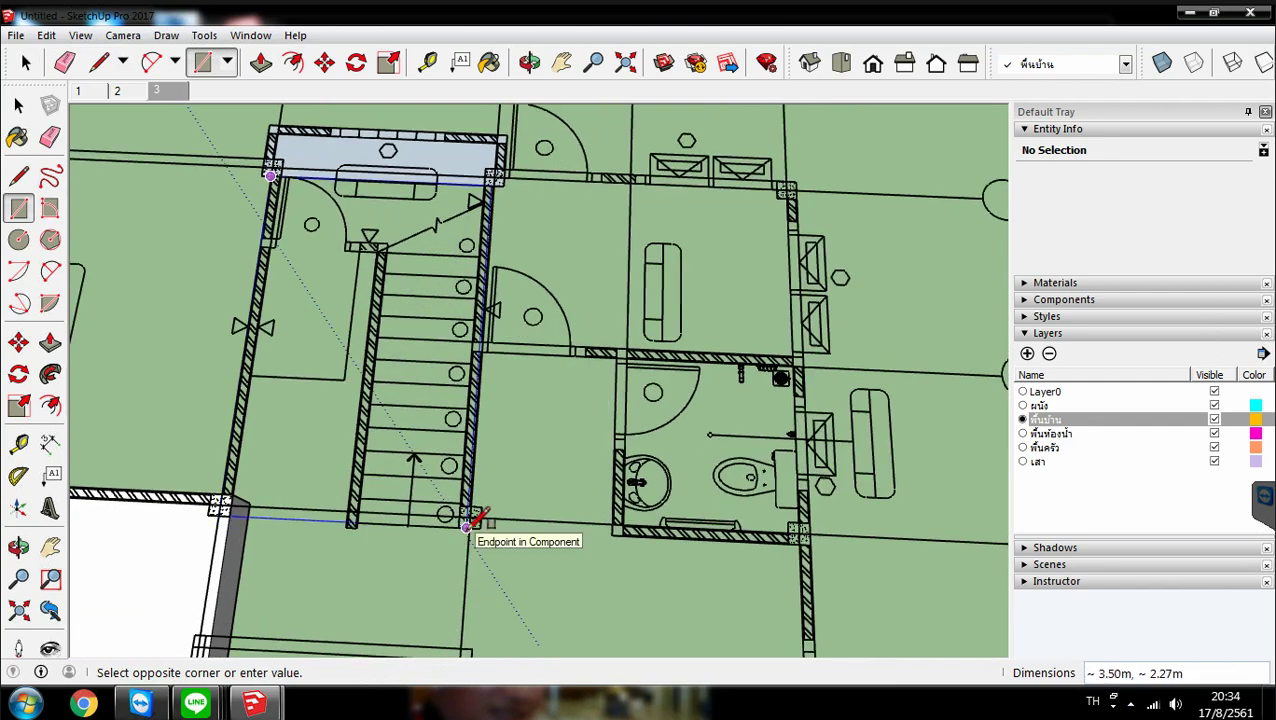
pyautogui.scroll(5, 466, 527)
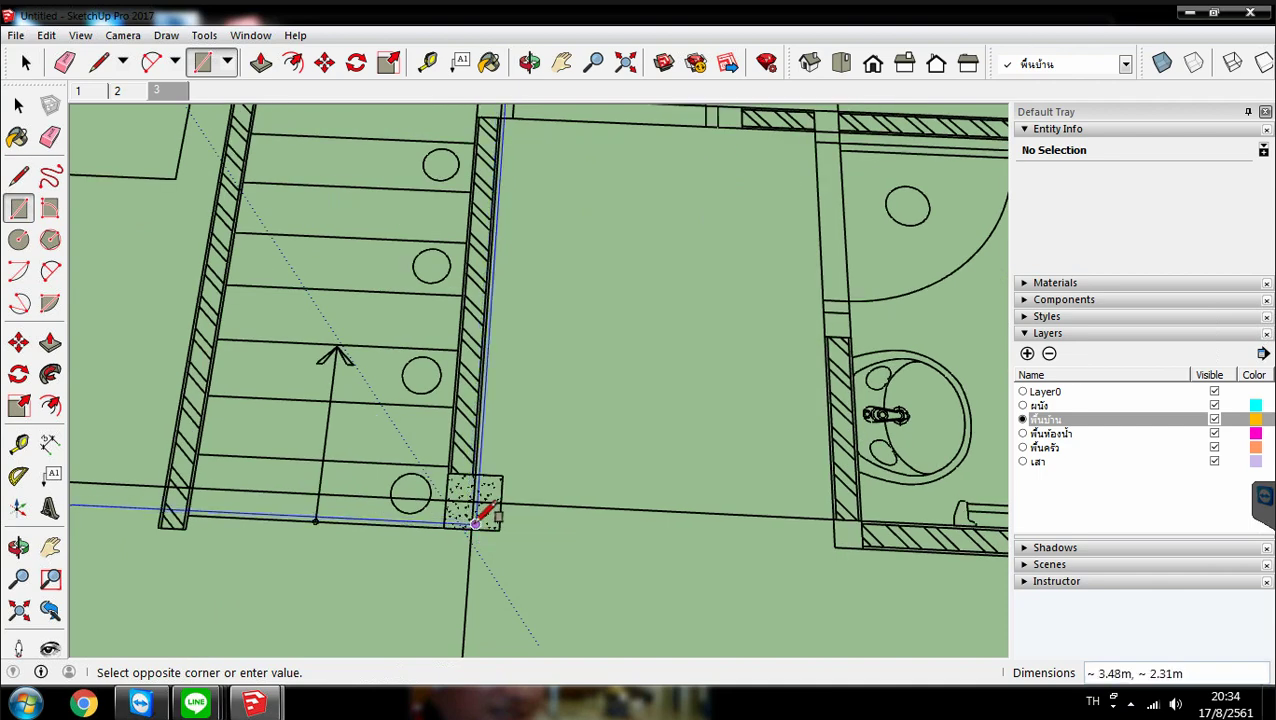
pyautogui.scroll(2, 470, 525)
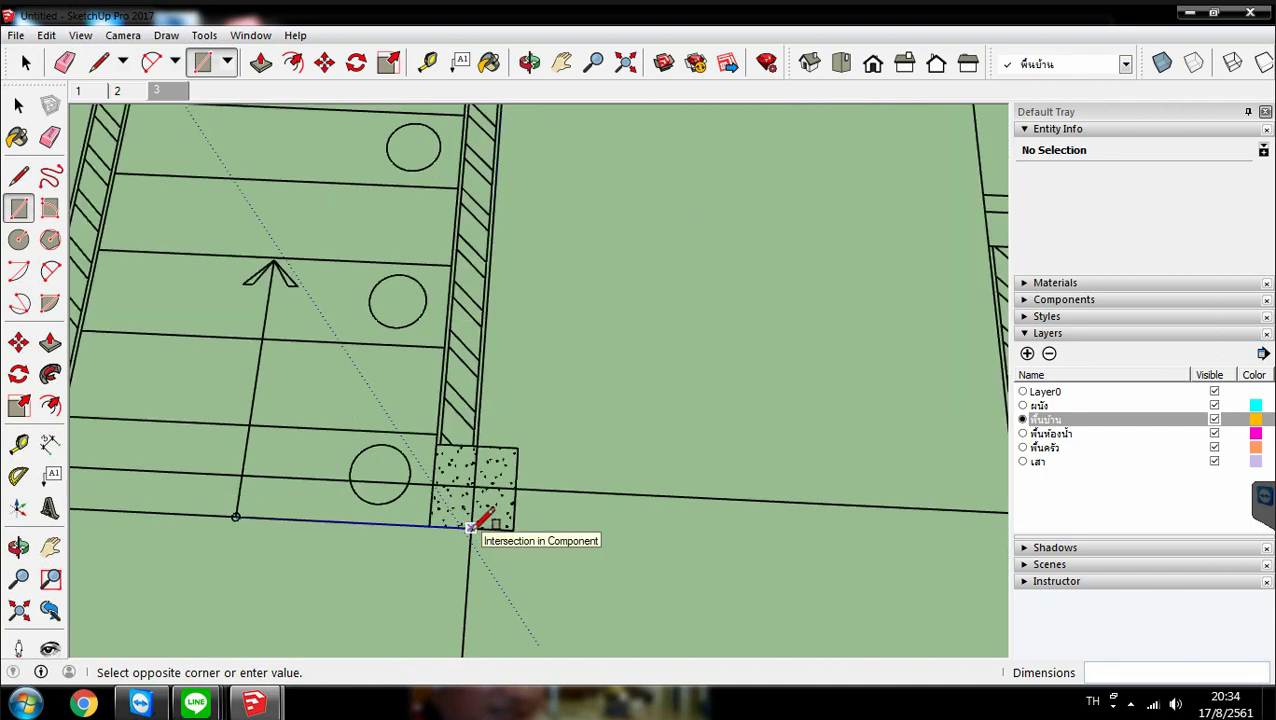
pyautogui.scroll(3, 470, 527)
pyautogui.click(470, 525)
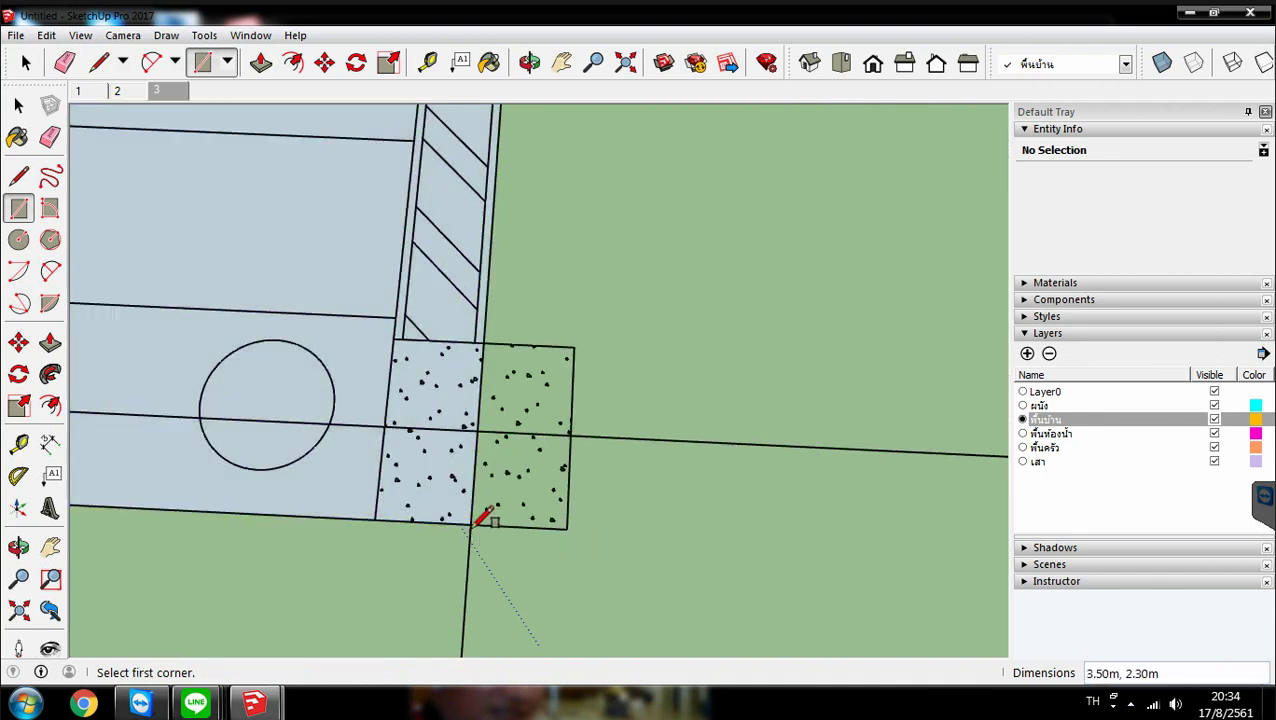
# Select the stair hall's floor face together with its edges for grouping
pyautogui.scroll(-6, 474, 523)
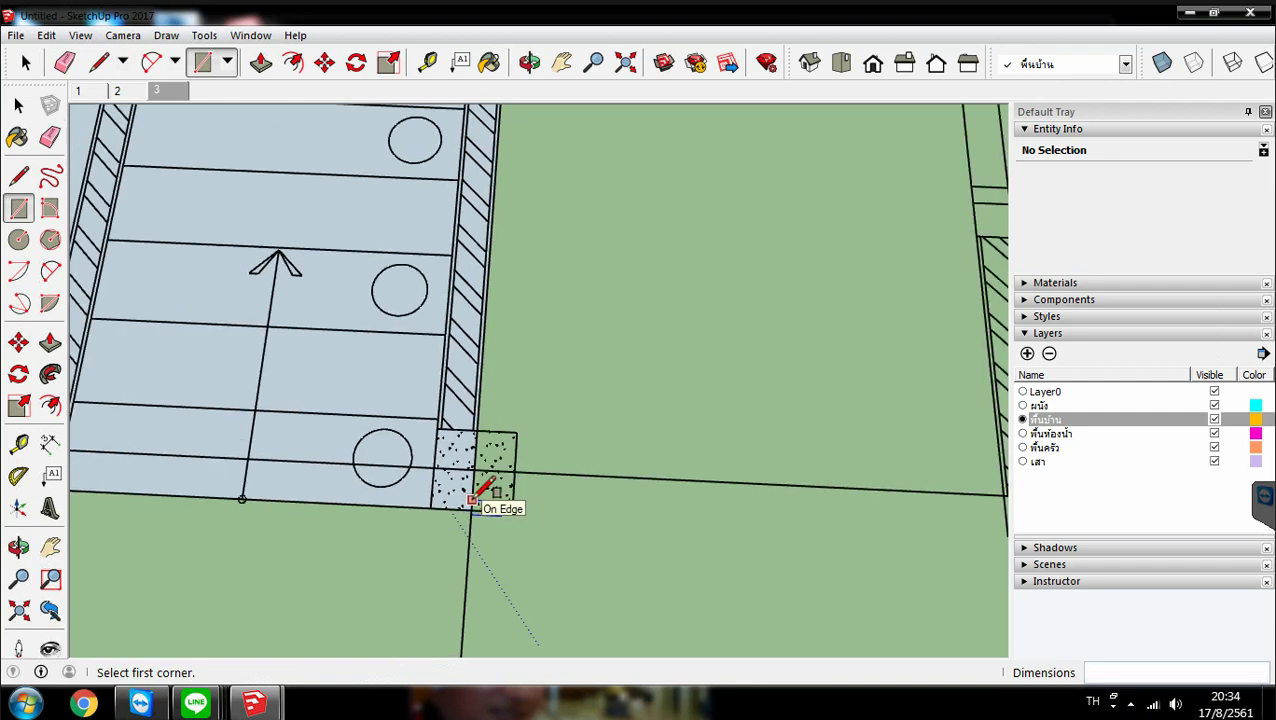
pyautogui.scroll(-1, 471, 499)
pyautogui.scroll(-2, 472, 497)
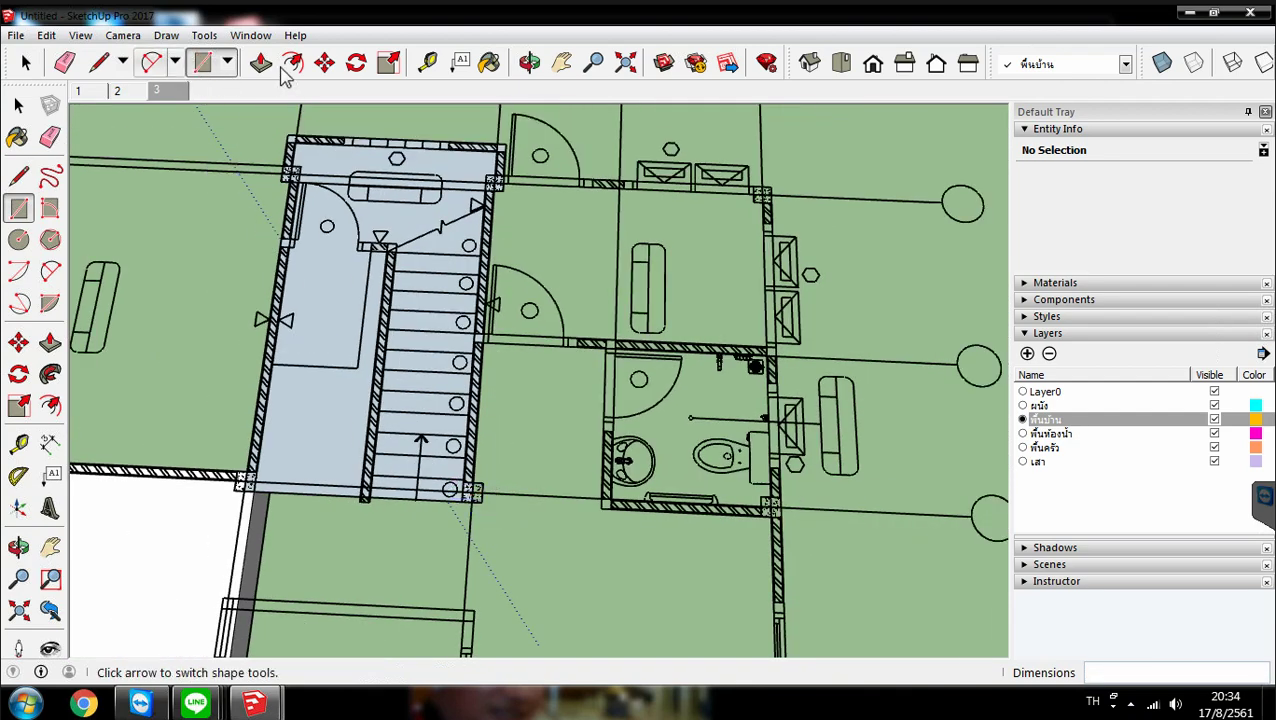
pyautogui.click(22, 64)
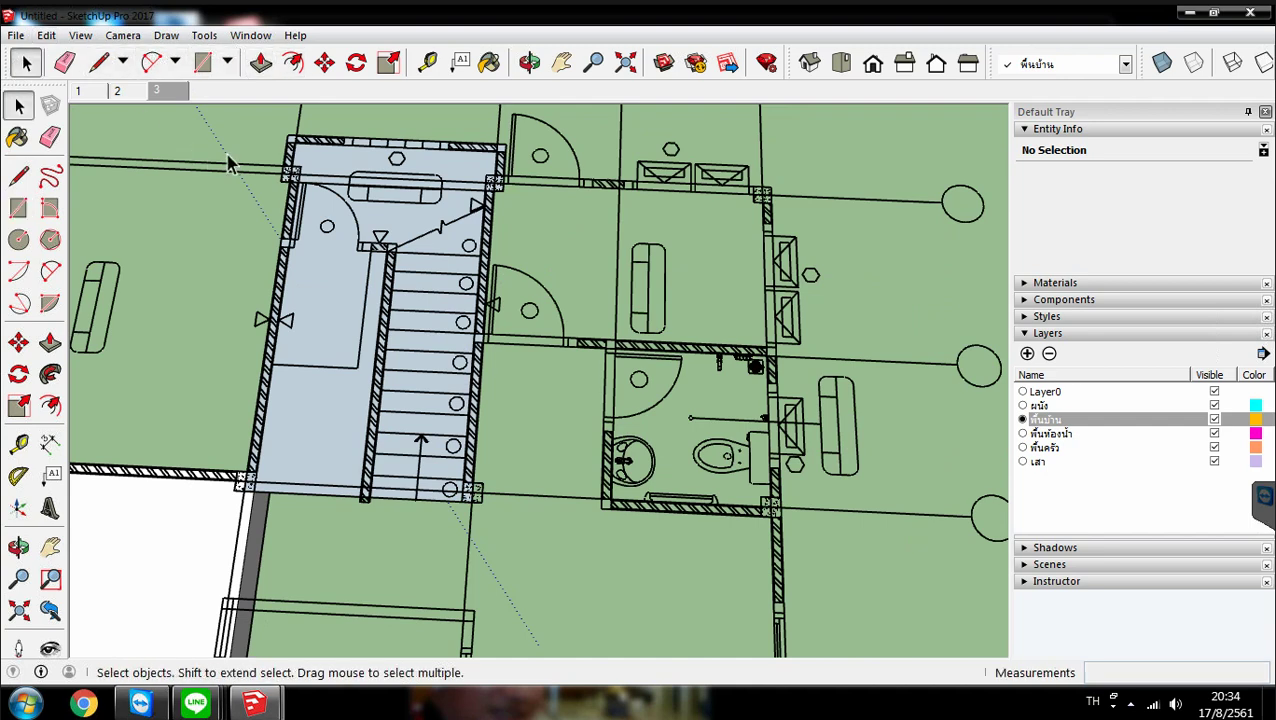
pyautogui.moveTo(218, 150); pyautogui.dragTo(538, 566)
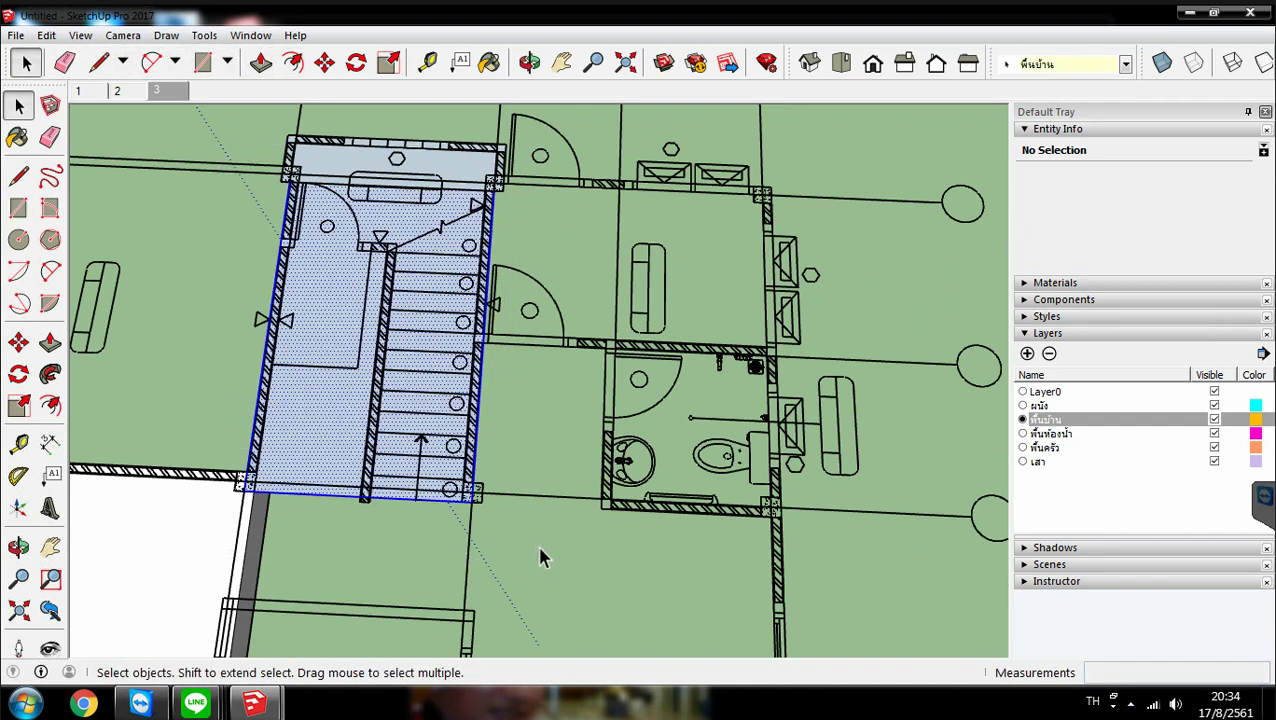
pyautogui.rightClick(343, 287)
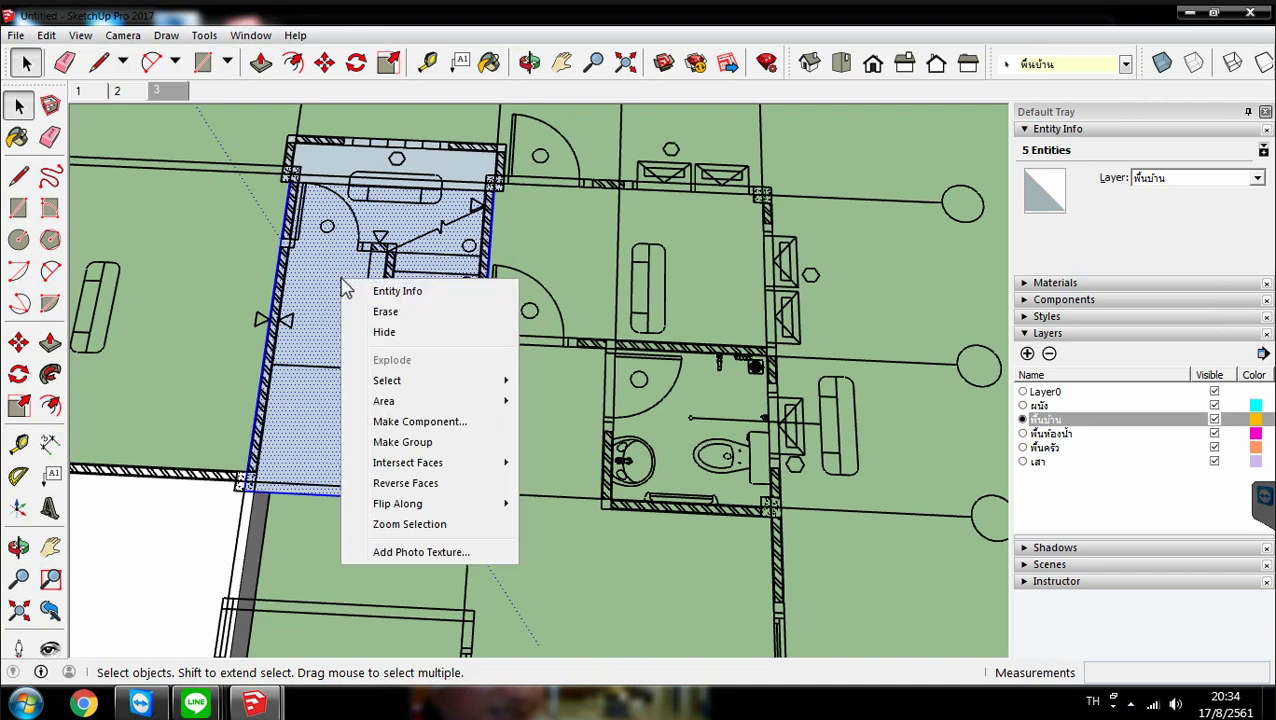
# Make a group from the selected stair hall floor entities and clear the selection
pyautogui.click(417, 450)
pyautogui.click(450, 125)
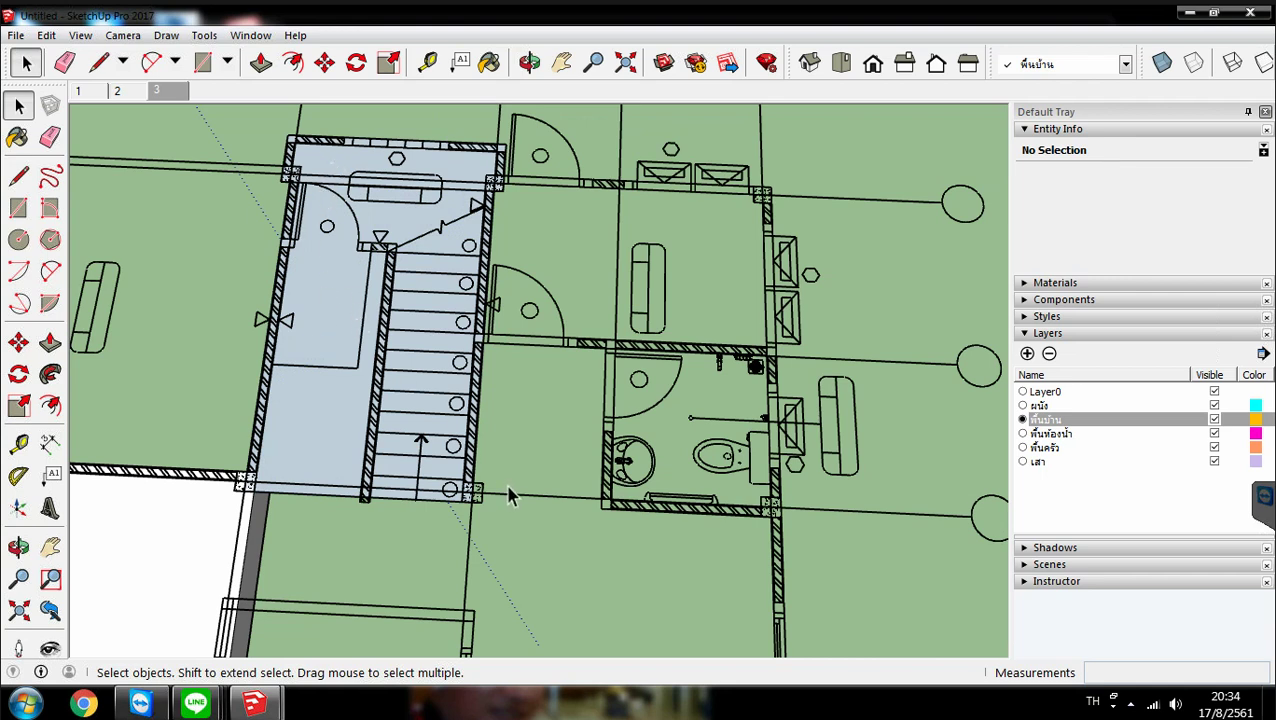
# Draw a 3.20 m by 1.90 m floor rectangle over the room above the bathroom, from the stair-side column to the outer wall junction
pyautogui.moveTo(790, 150); pyautogui.dragTo(748, 303, button='middle')
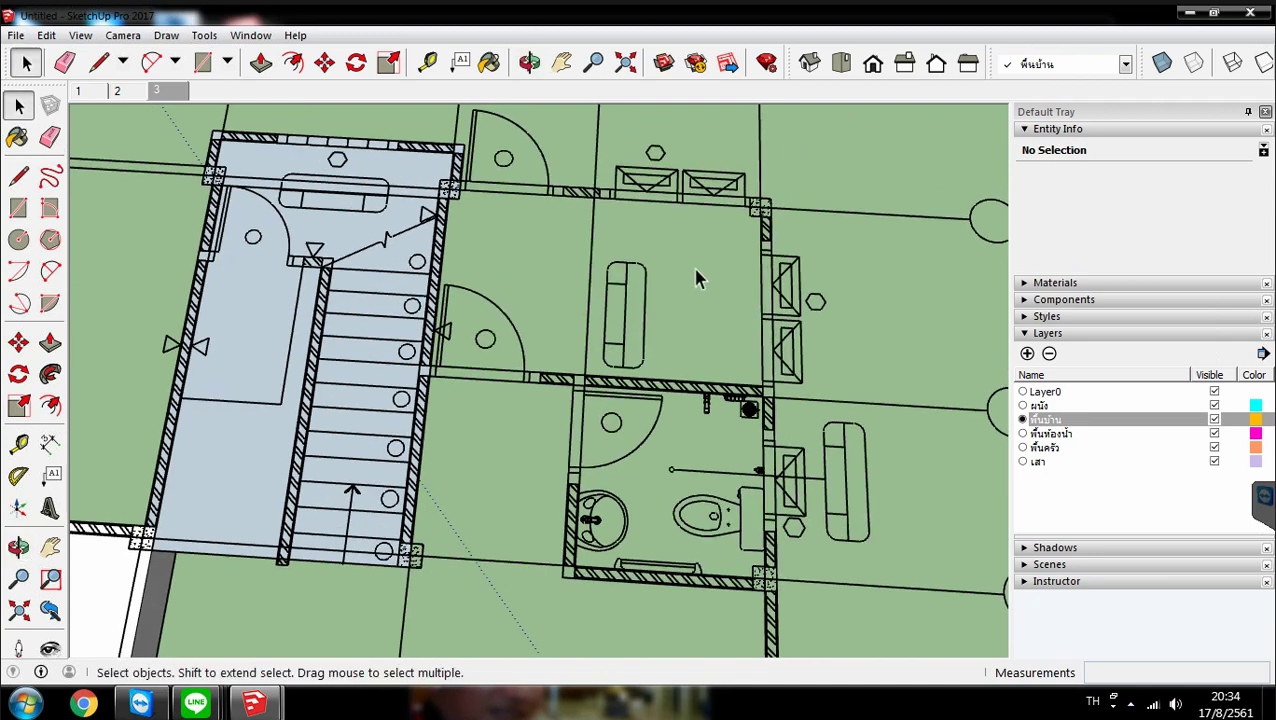
pyautogui.scroll(2, 688, 170)
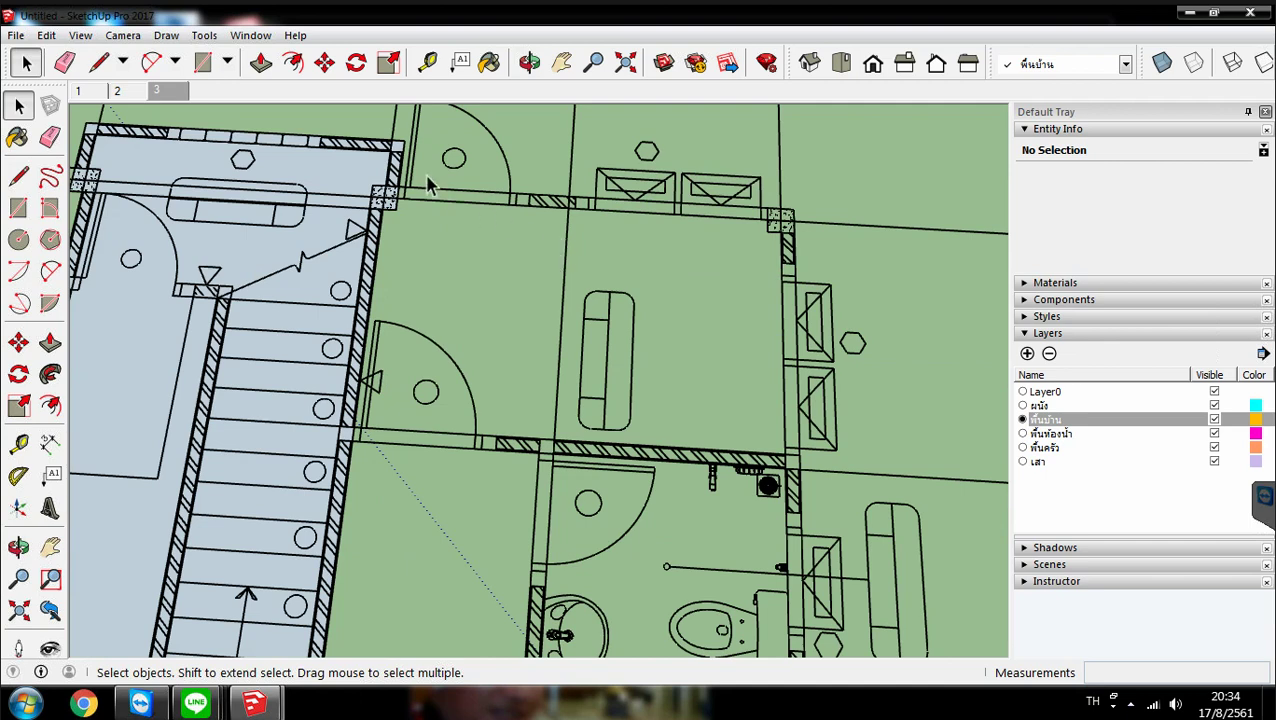
pyautogui.scroll(2, 427, 185)
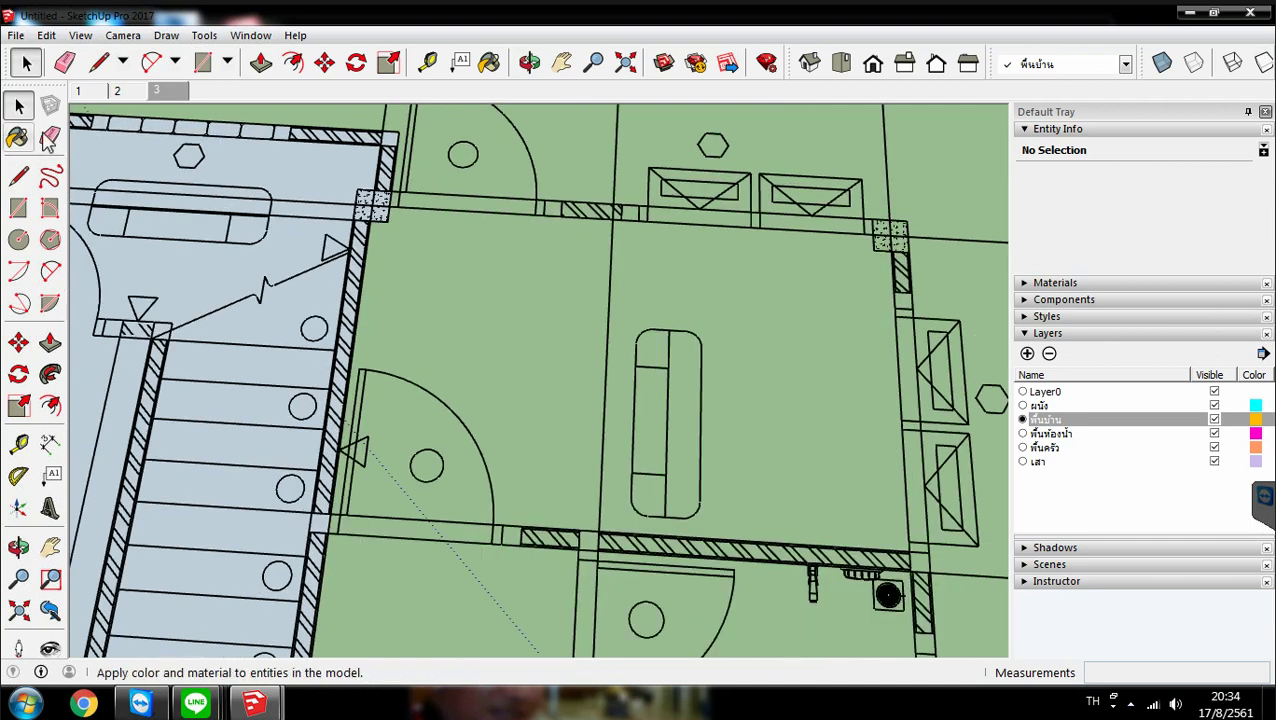
pyautogui.click(202, 64)
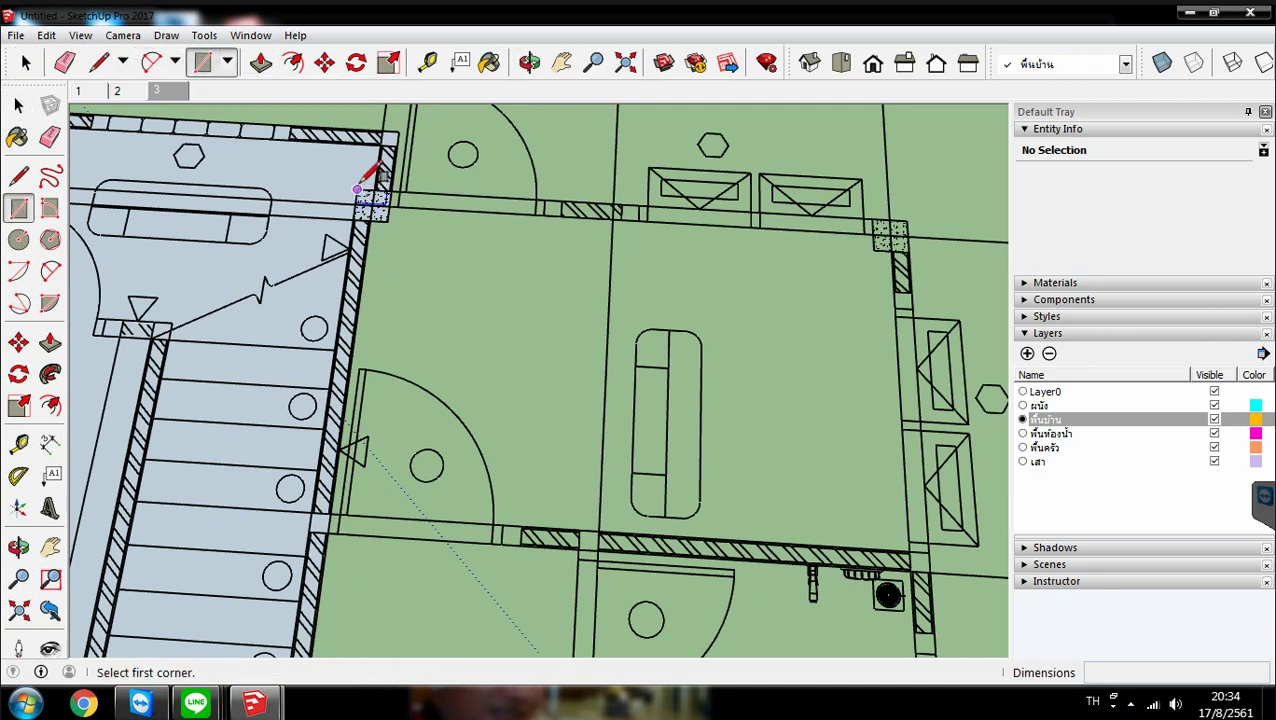
pyautogui.scroll(2, 360, 191)
pyautogui.scroll(2, 357, 193)
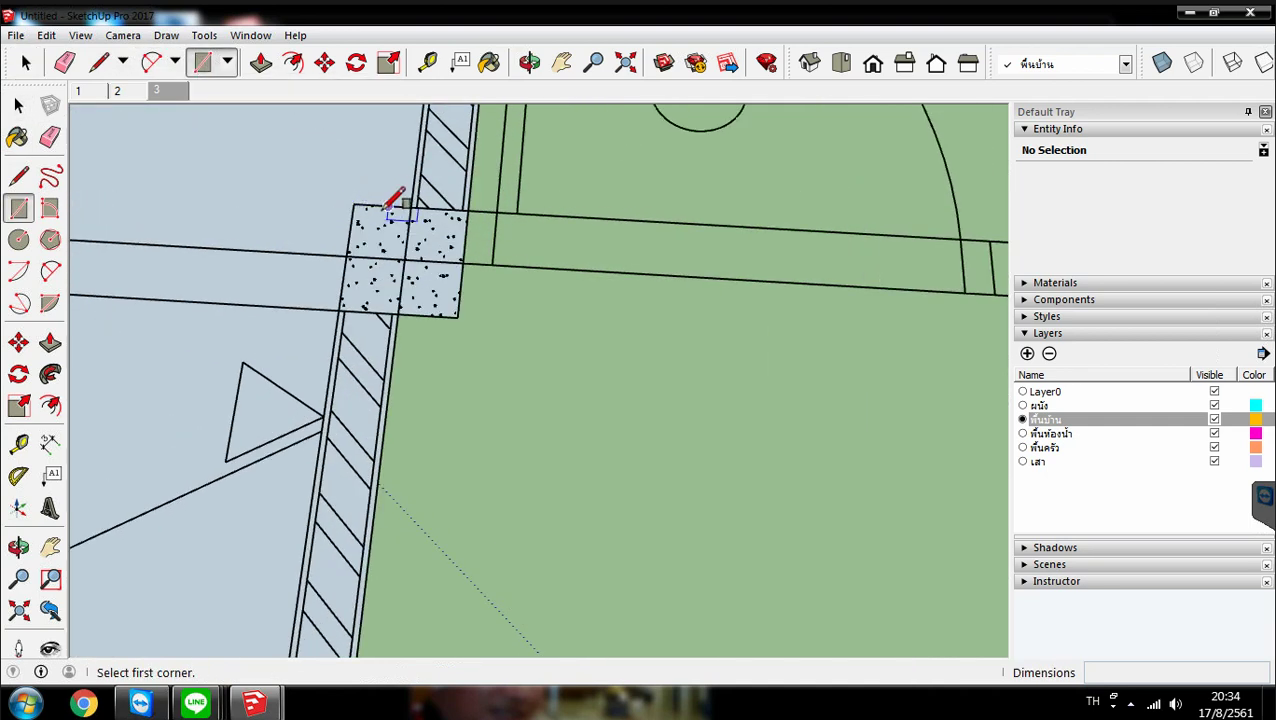
pyautogui.click(358, 206)
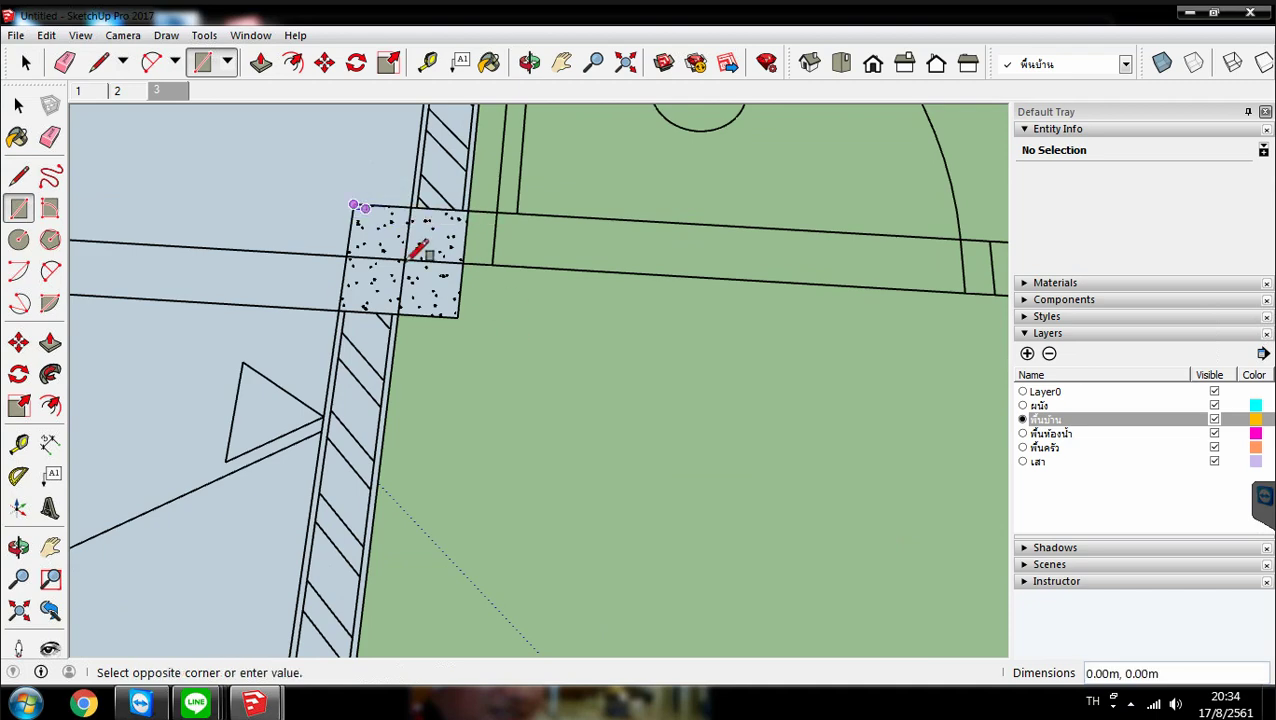
pyautogui.scroll(-1, 362, 220)
pyautogui.scroll(-4, 370, 226)
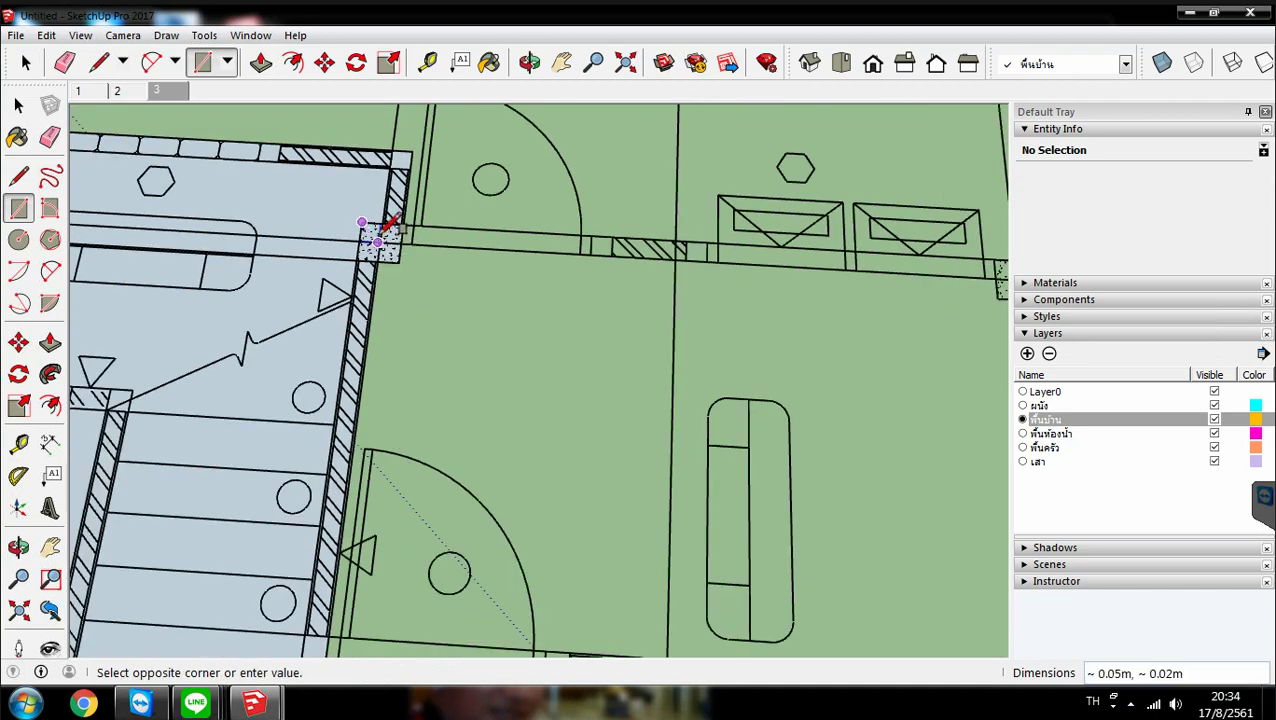
pyautogui.scroll(-1, 380, 228)
pyautogui.scroll(-1, 378, 228)
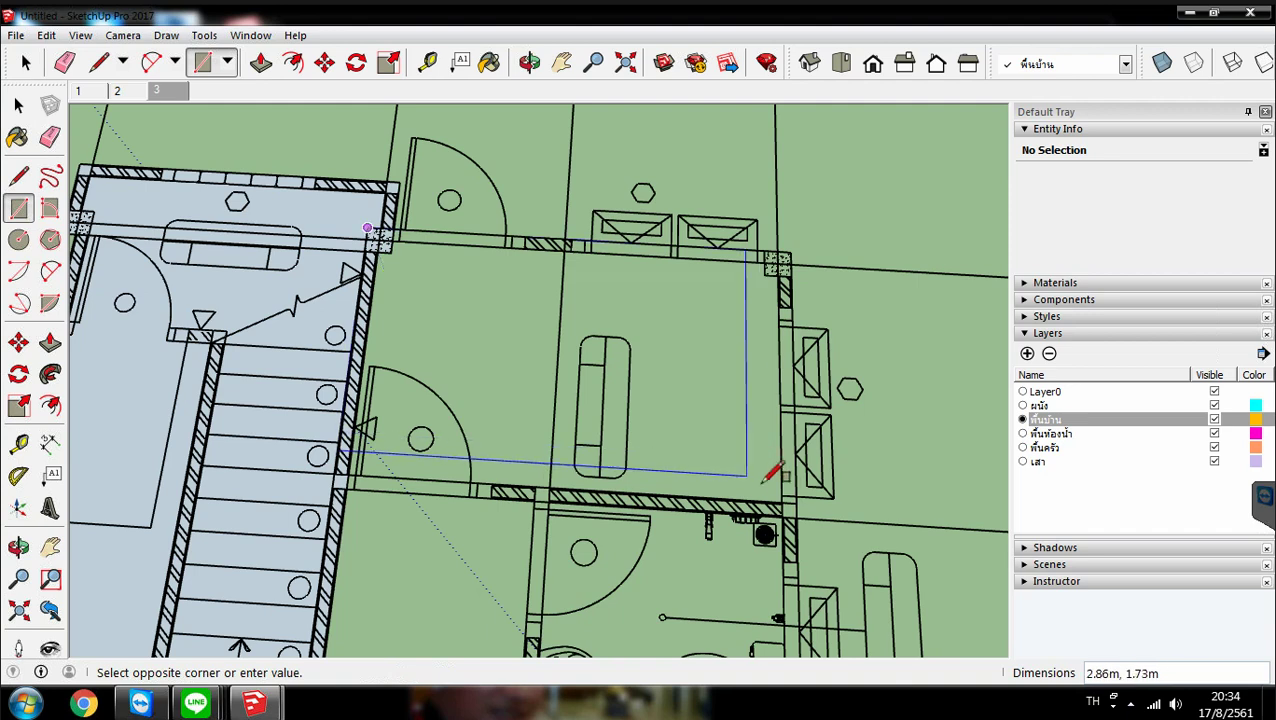
pyautogui.scroll(1, 785, 500)
pyautogui.scroll(1, 781, 502)
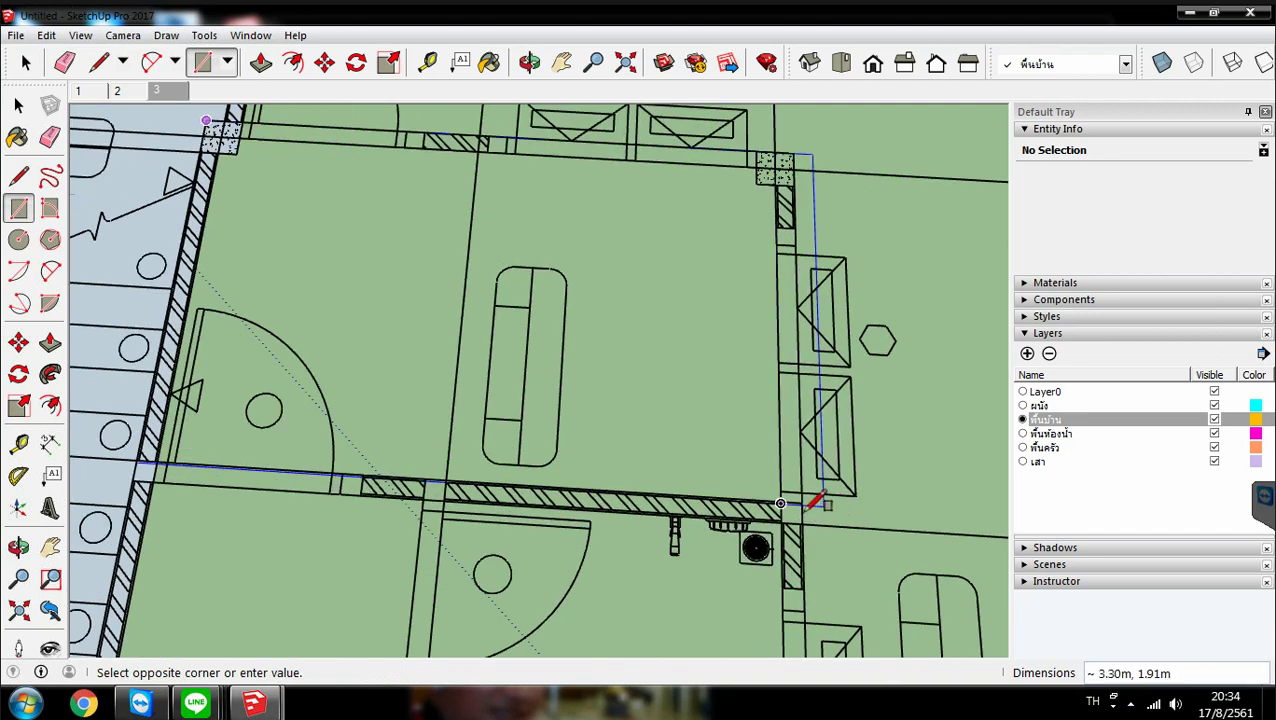
pyautogui.scroll(2, 805, 500)
pyautogui.scroll(2, 802, 500)
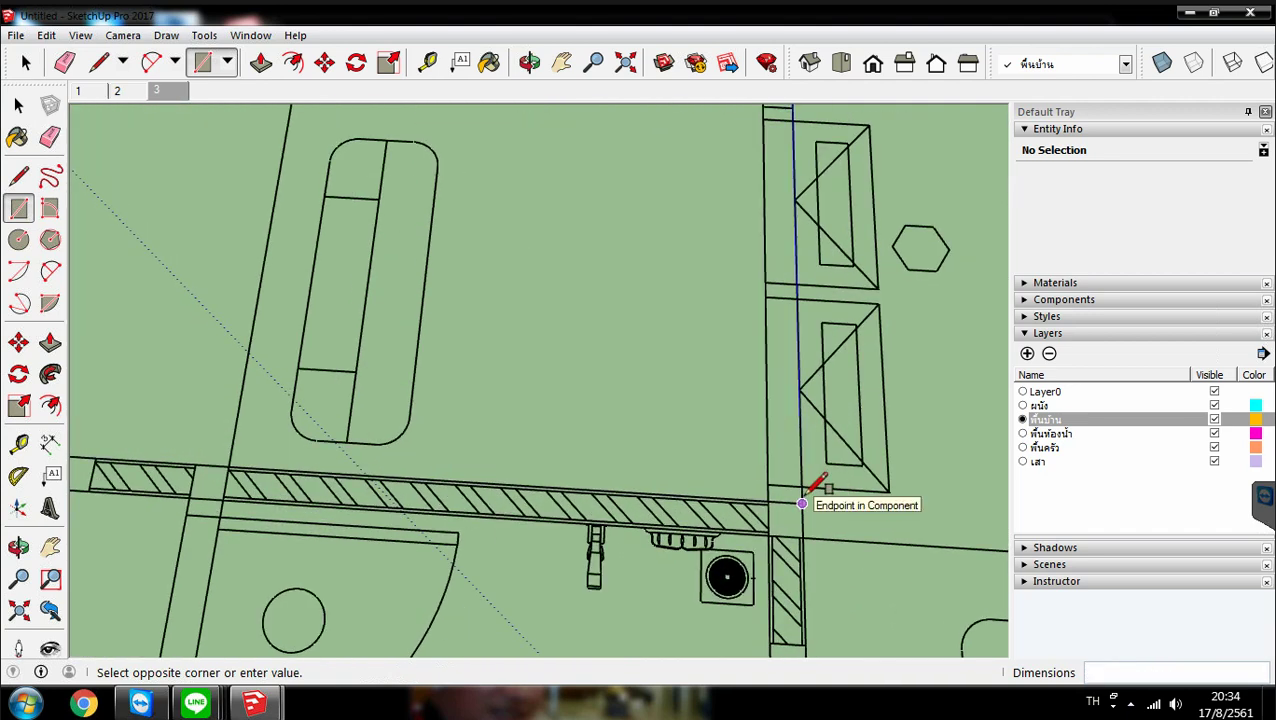
pyautogui.scroll(3, 802, 500)
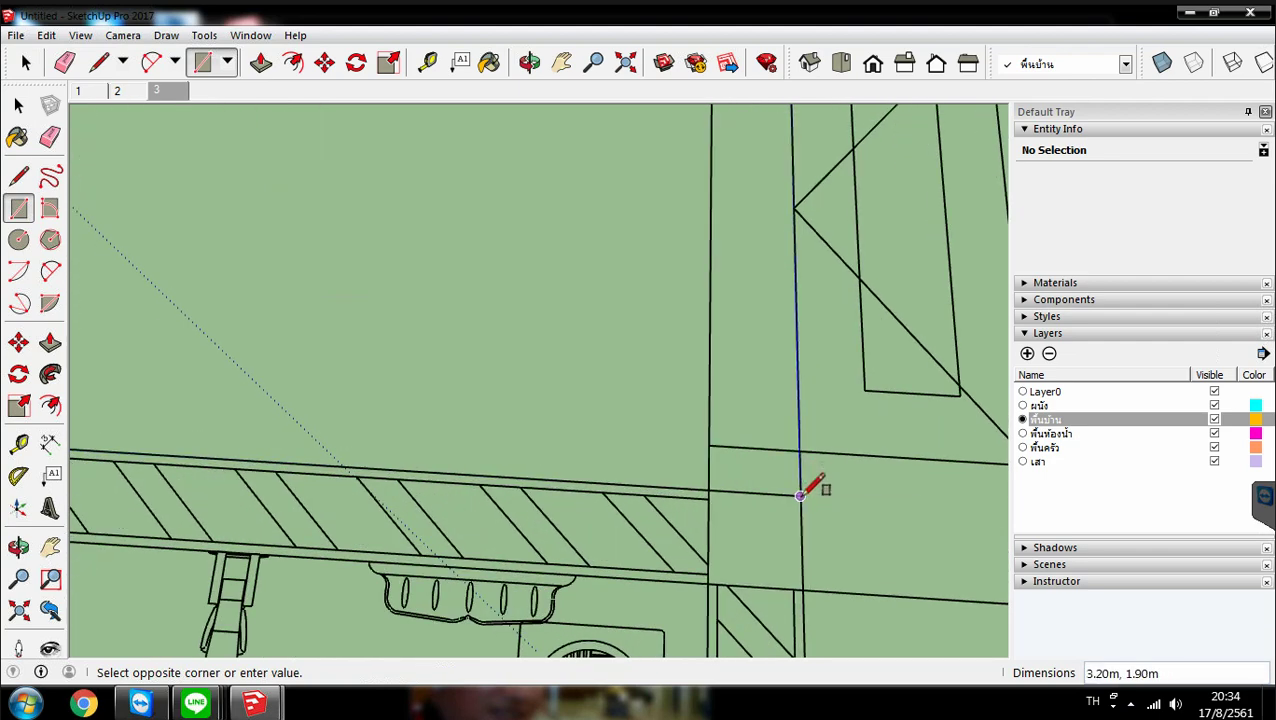
pyautogui.click(801, 494)
# Undo the floor rectangle drawn over the room above the bathroom
pyautogui.scroll(-5, 803, 493)
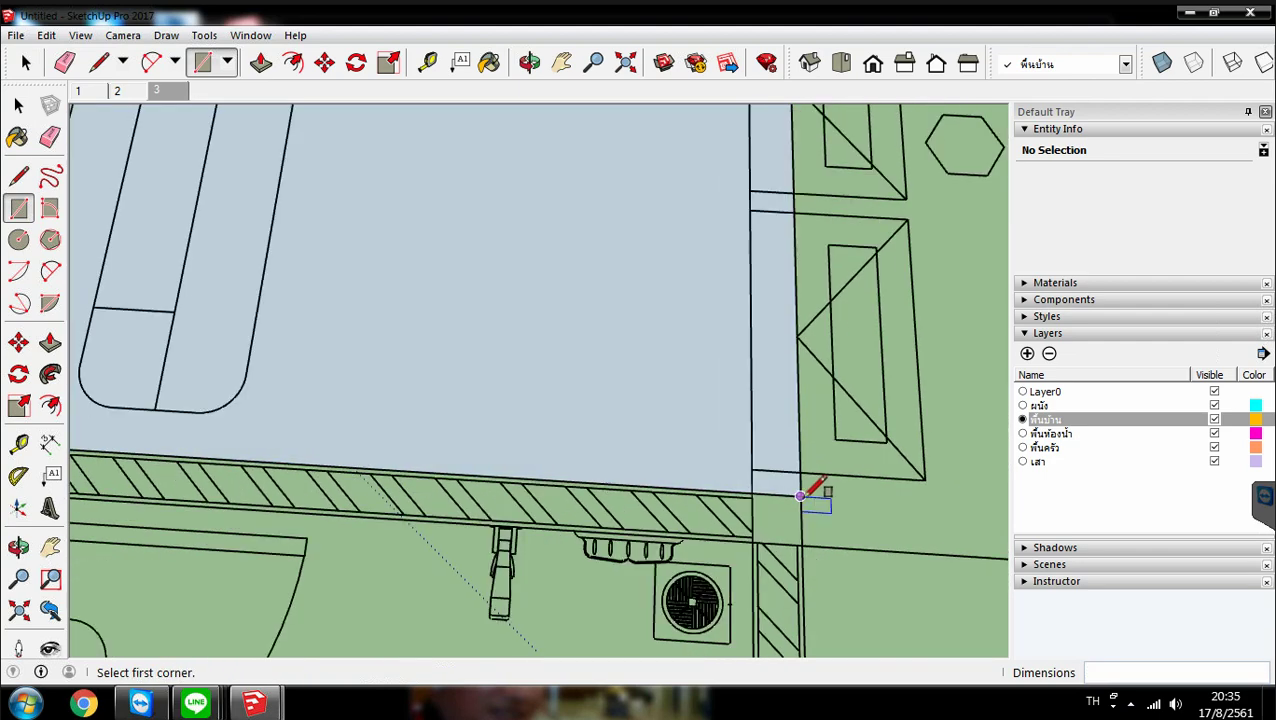
pyautogui.scroll(-5, 803, 495)
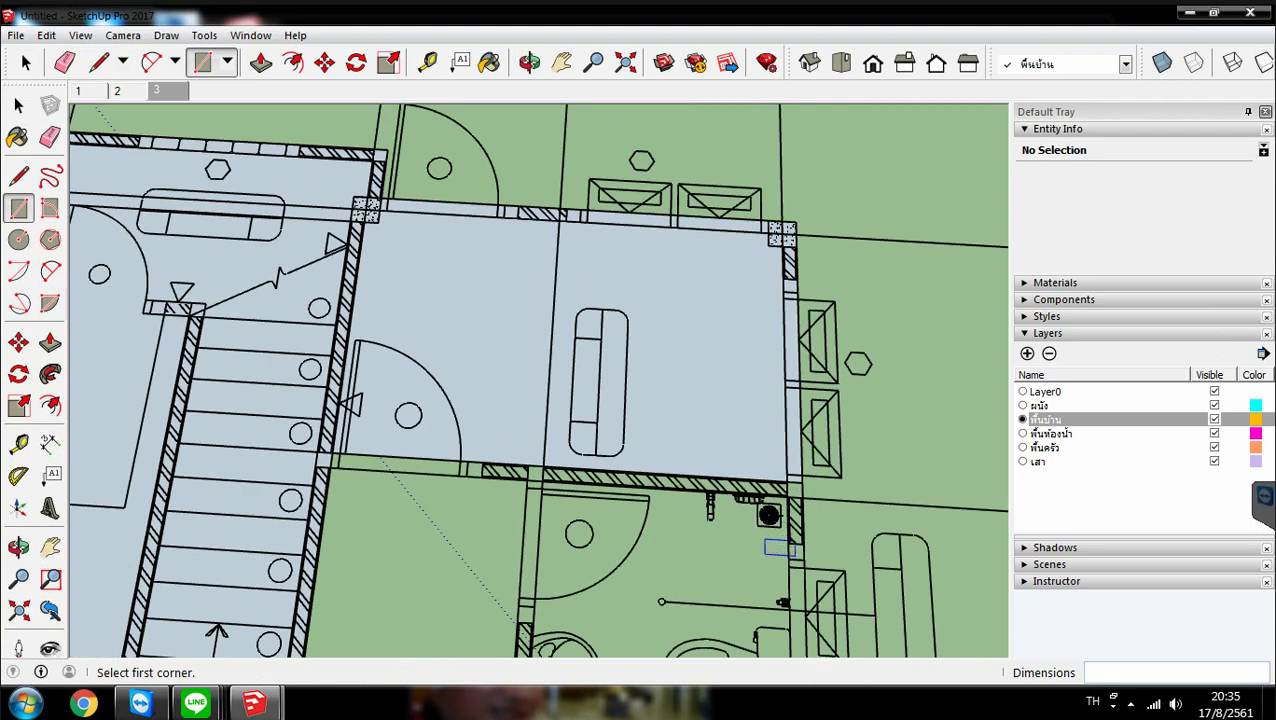
pyautogui.moveTo(766, 520); pyautogui.dragTo(770, 530, button='middle')
pyautogui.scroll(4, 771, 537)
pyautogui.scroll(2, 772, 528)
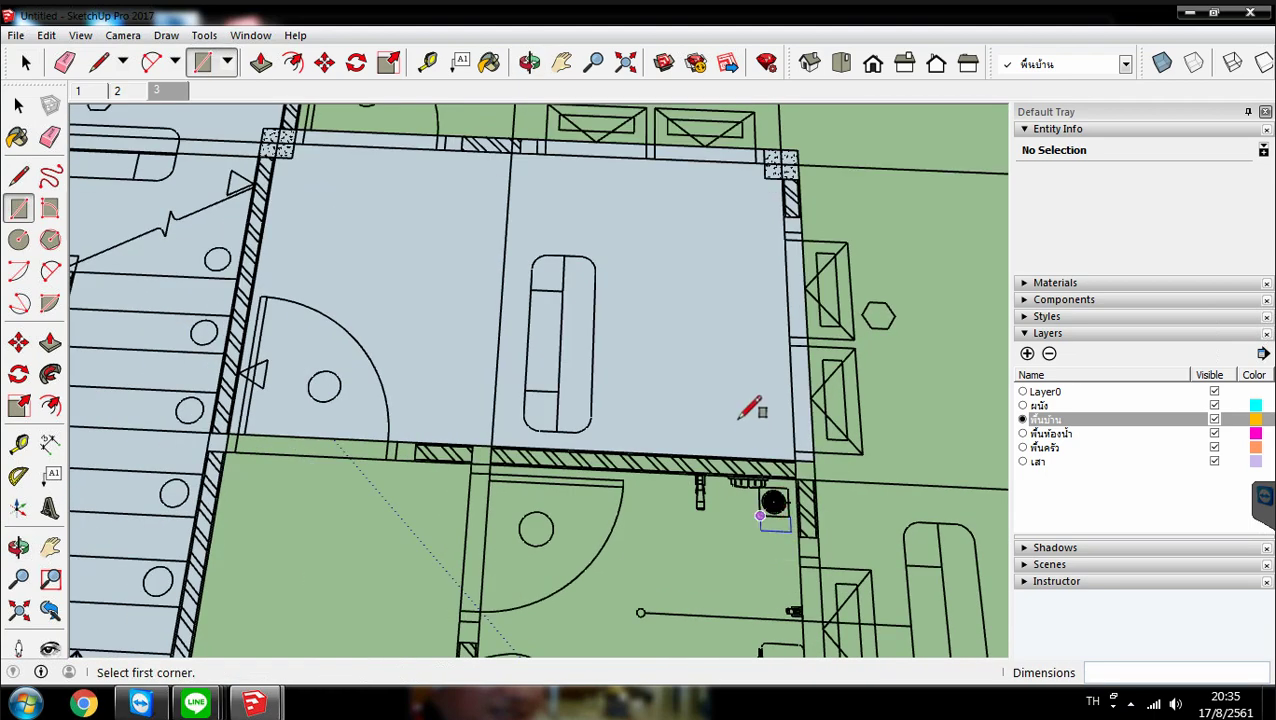
pyautogui.scroll(-2, 752, 402)
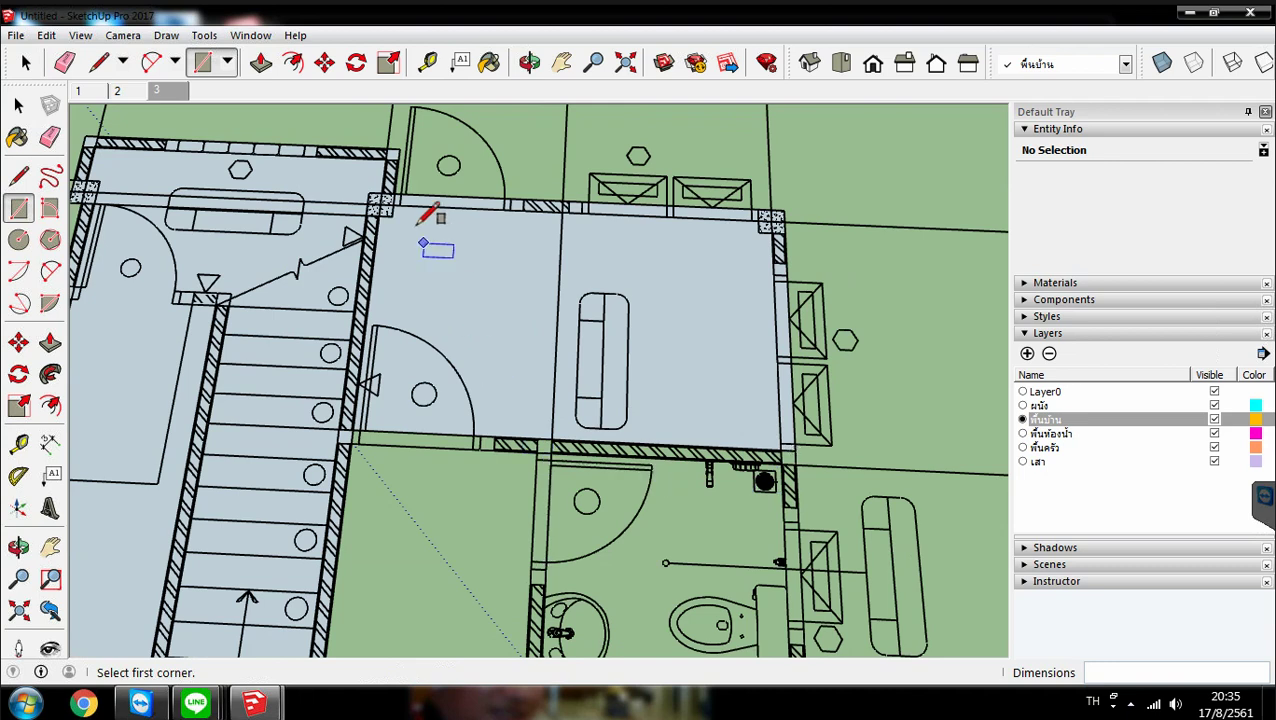
pyautogui.scroll(1, 407, 212)
pyautogui.scroll(1, 407, 212)
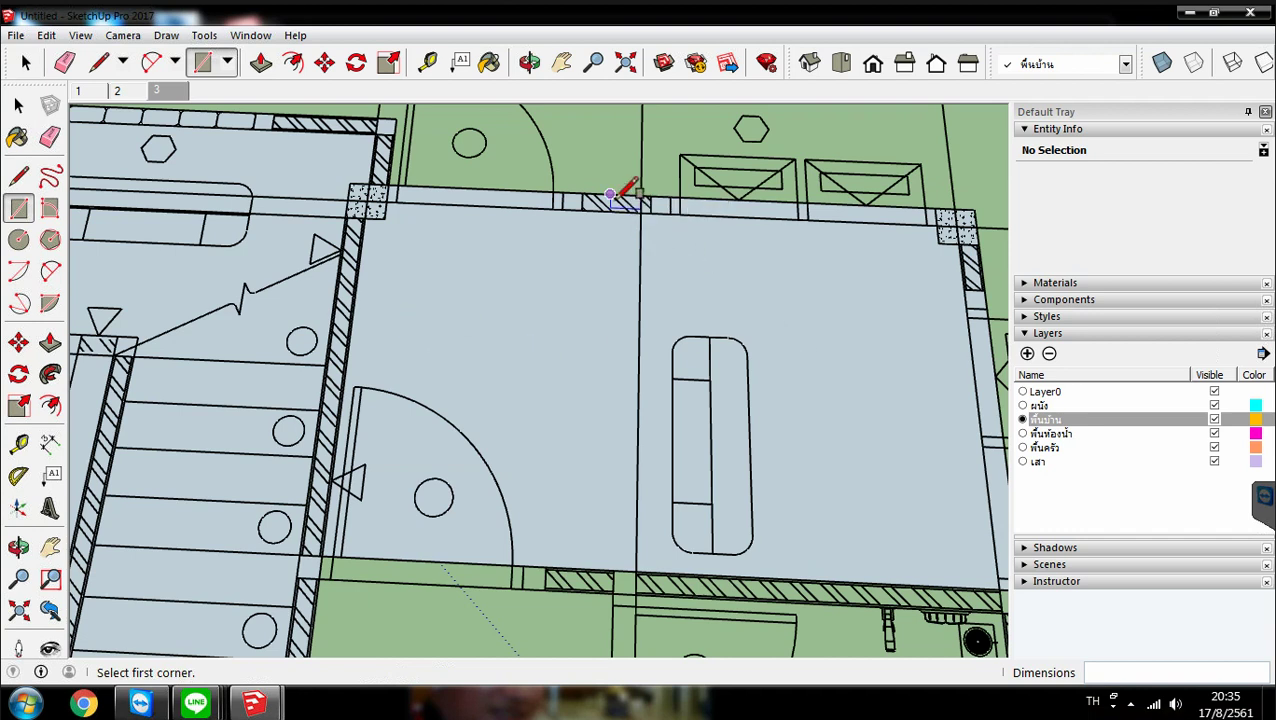
pyautogui.hotkey('ctrl', 'z')
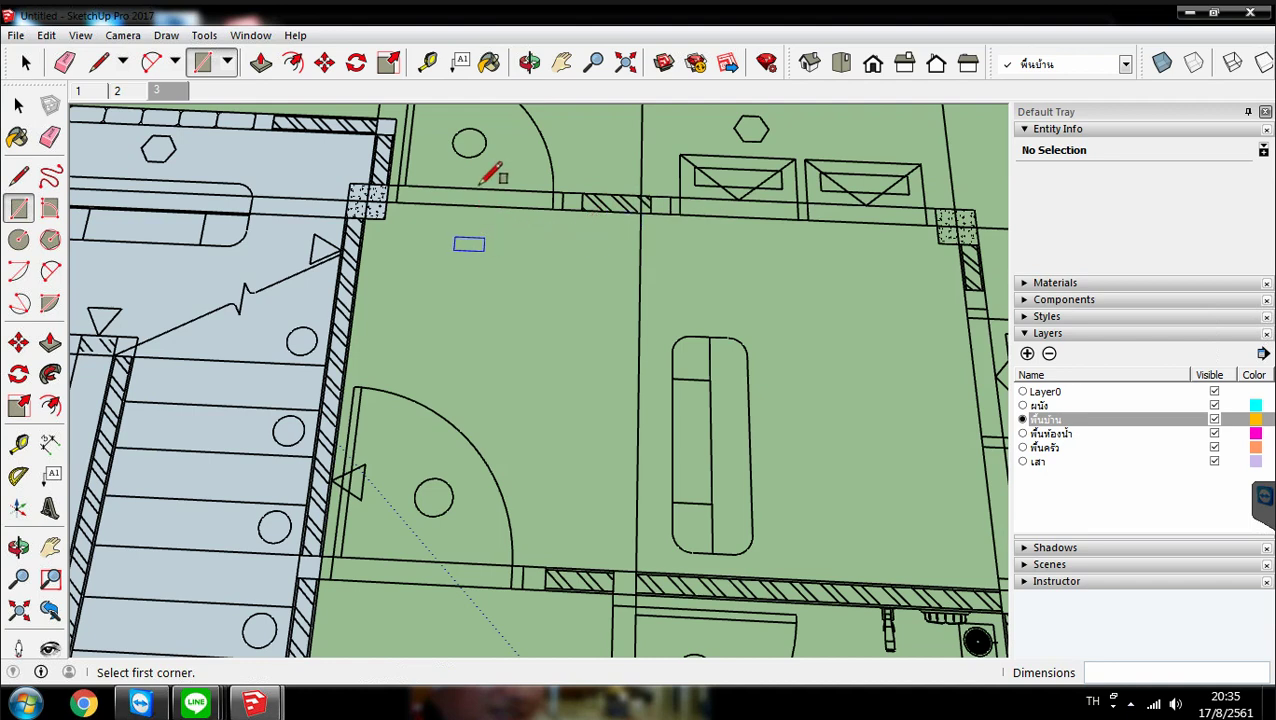
# Open the narrow floor strip group at the end of the stair hall, push/pull its face 0.5 m and close the group
pyautogui.scroll(-3, 521, 197)
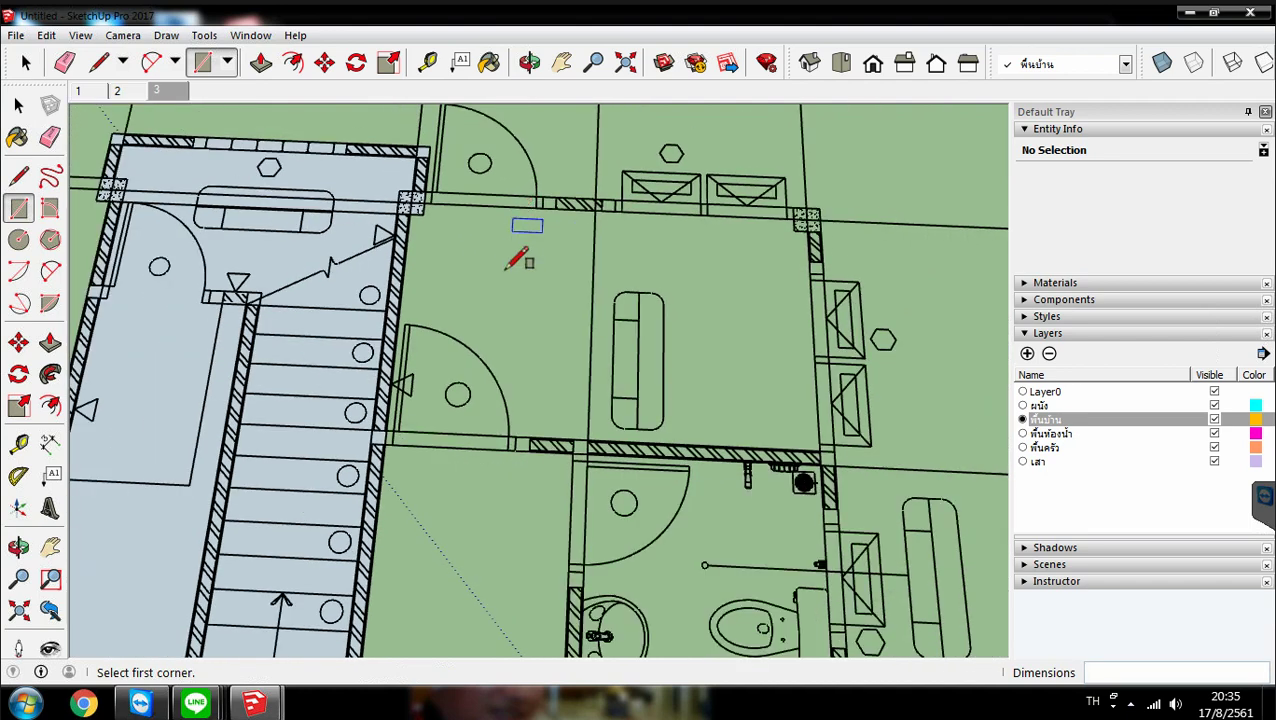
pyautogui.moveTo(327, 293); pyautogui.dragTo(308, 295, button='middle')
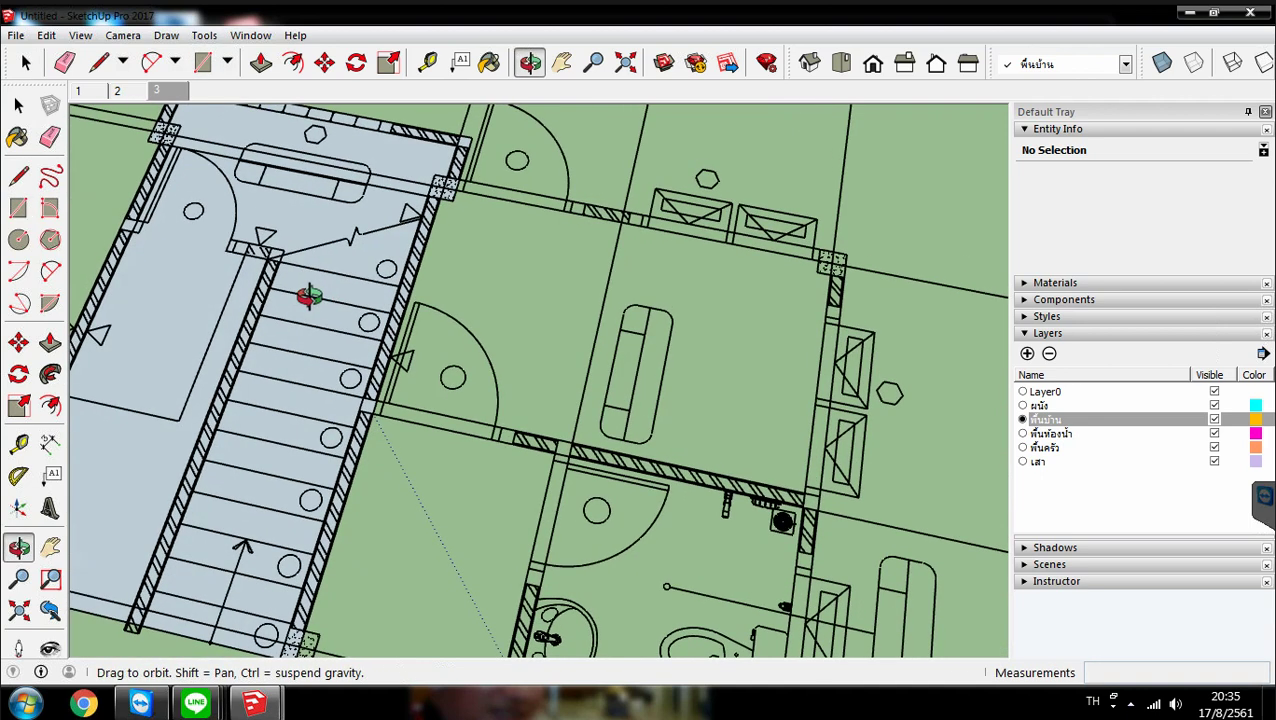
pyautogui.click(260, 62)
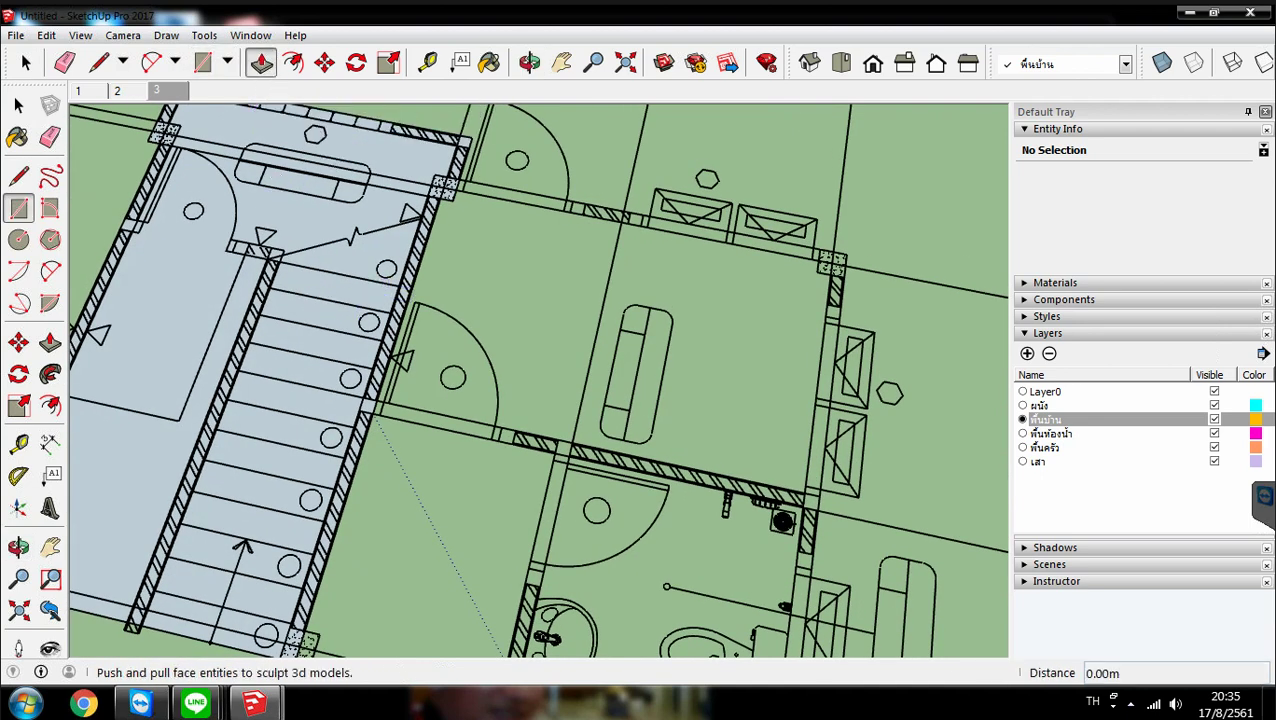
pyautogui.click(260, 62)
pyautogui.rightClick(356, 145)
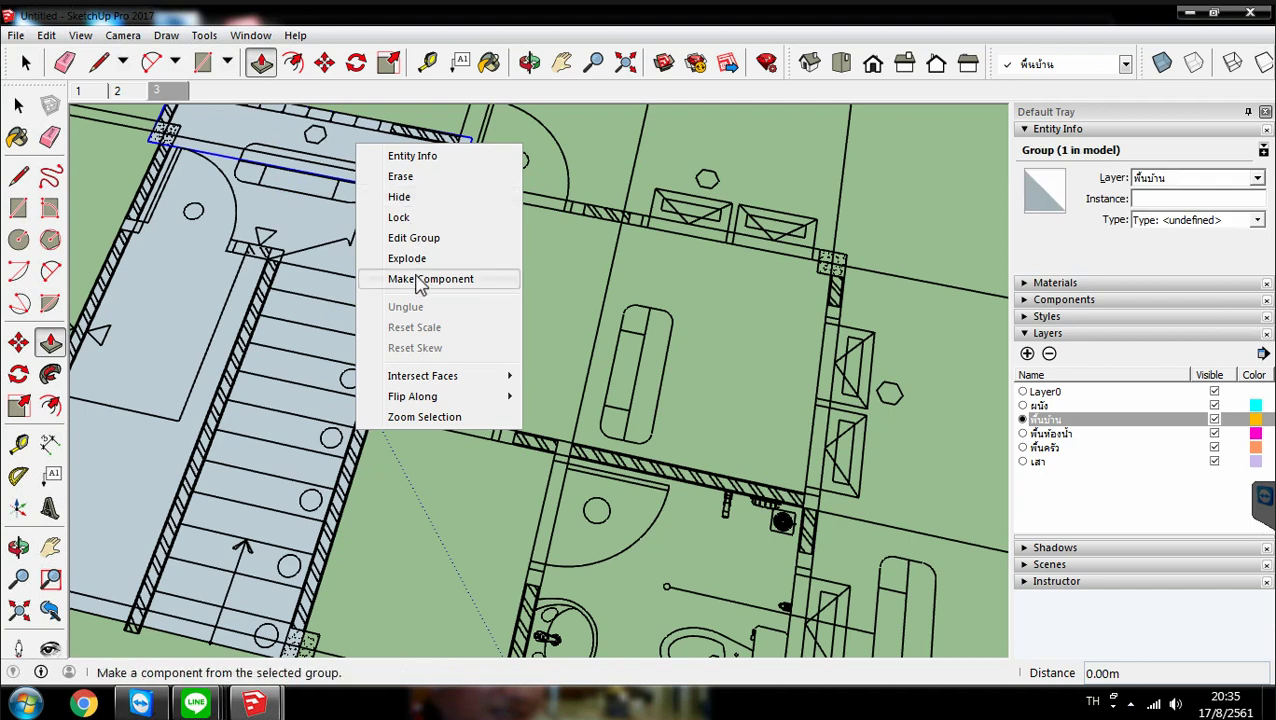
pyautogui.click(416, 238)
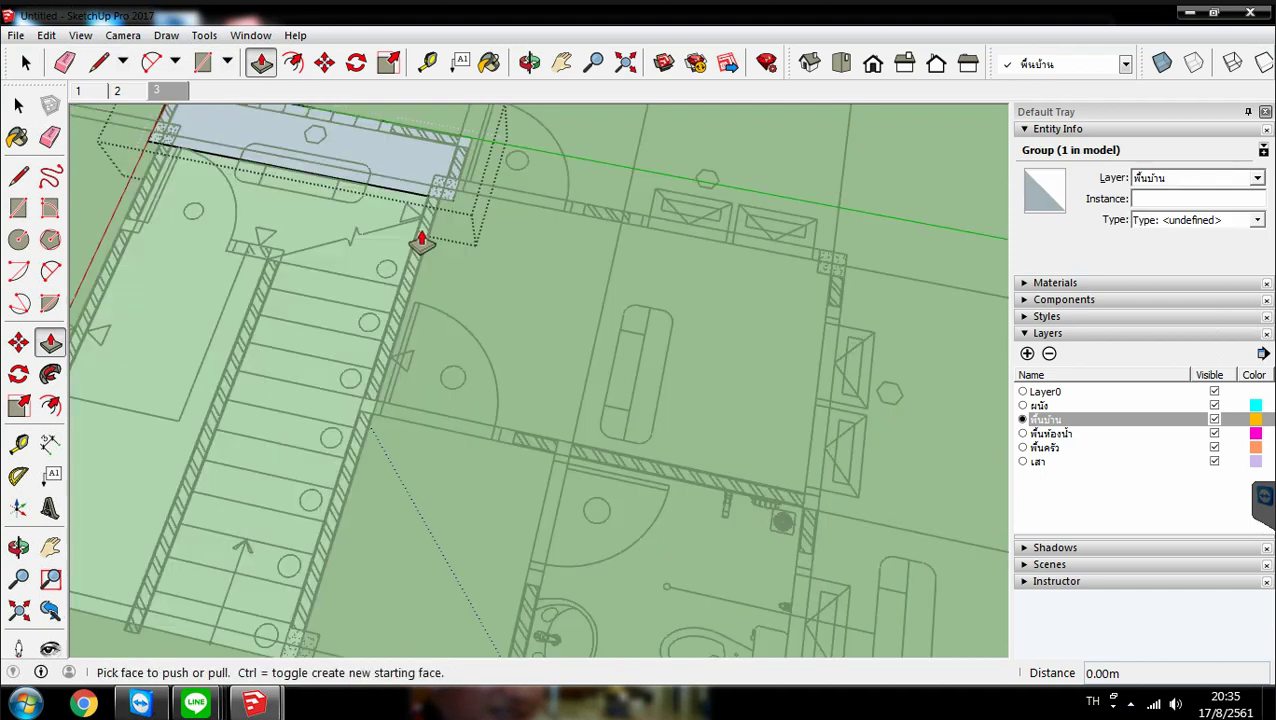
pyautogui.click(405, 160)
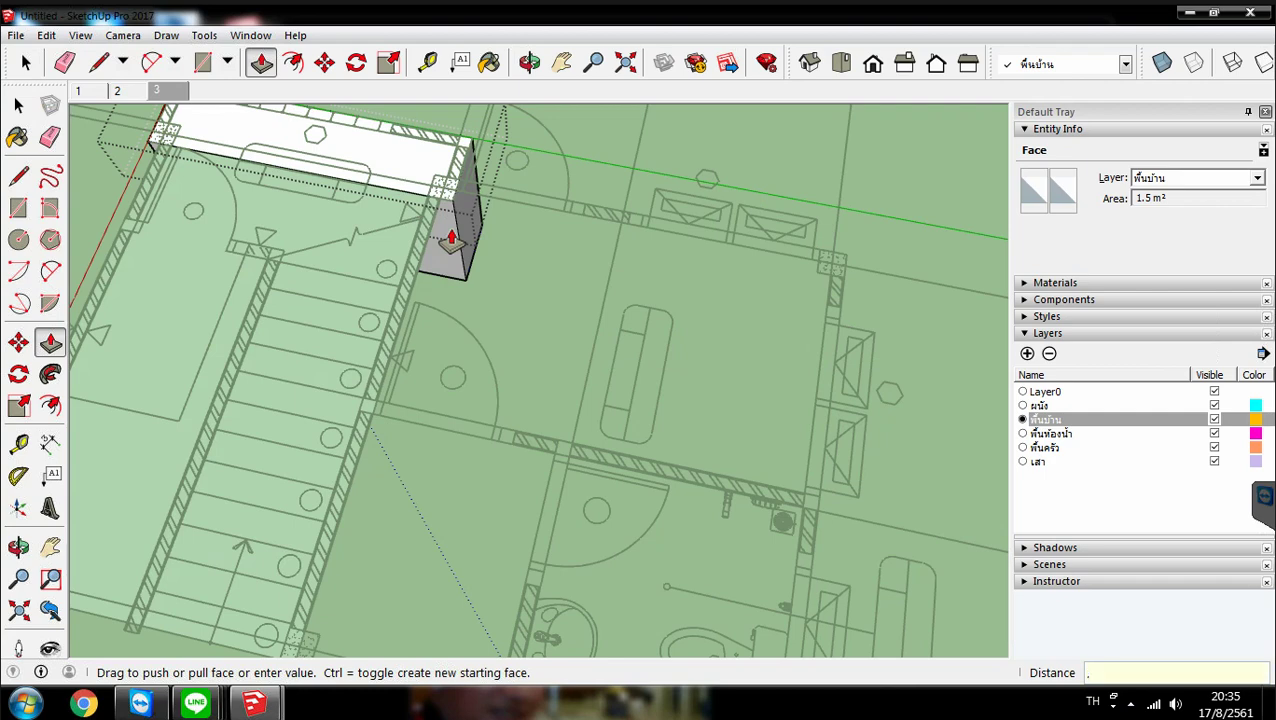
pyautogui.write('.5')
pyautogui.press('Return')
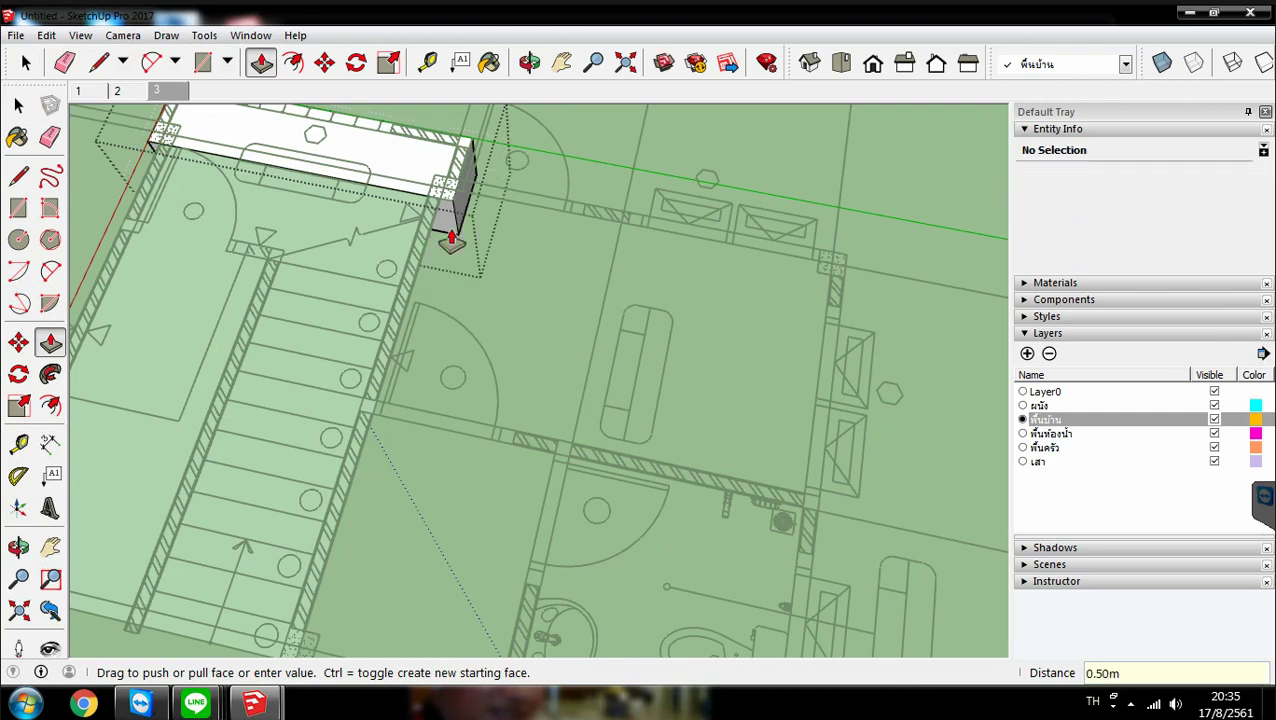
pyautogui.rightClick(509, 280)
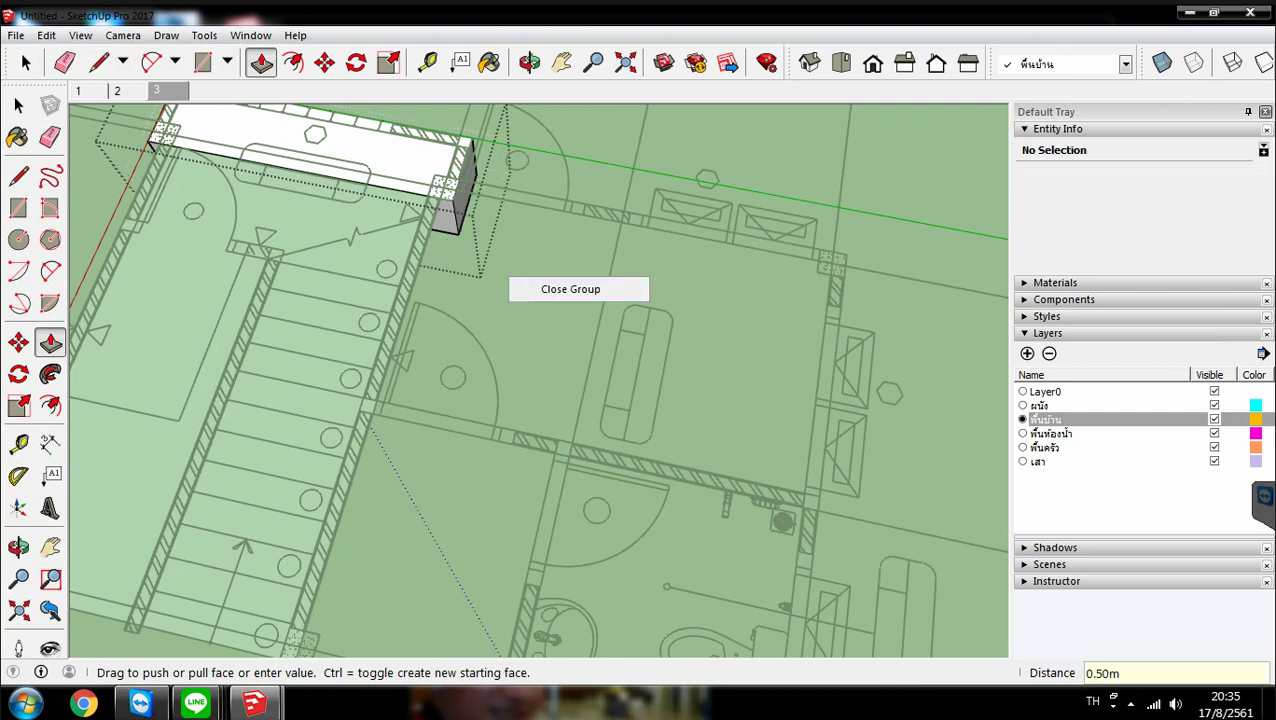
pyautogui.click(580, 292)
# Open the stair hall floor group, push/pull its face into a slab and close the group
pyautogui.rightClick(334, 302)
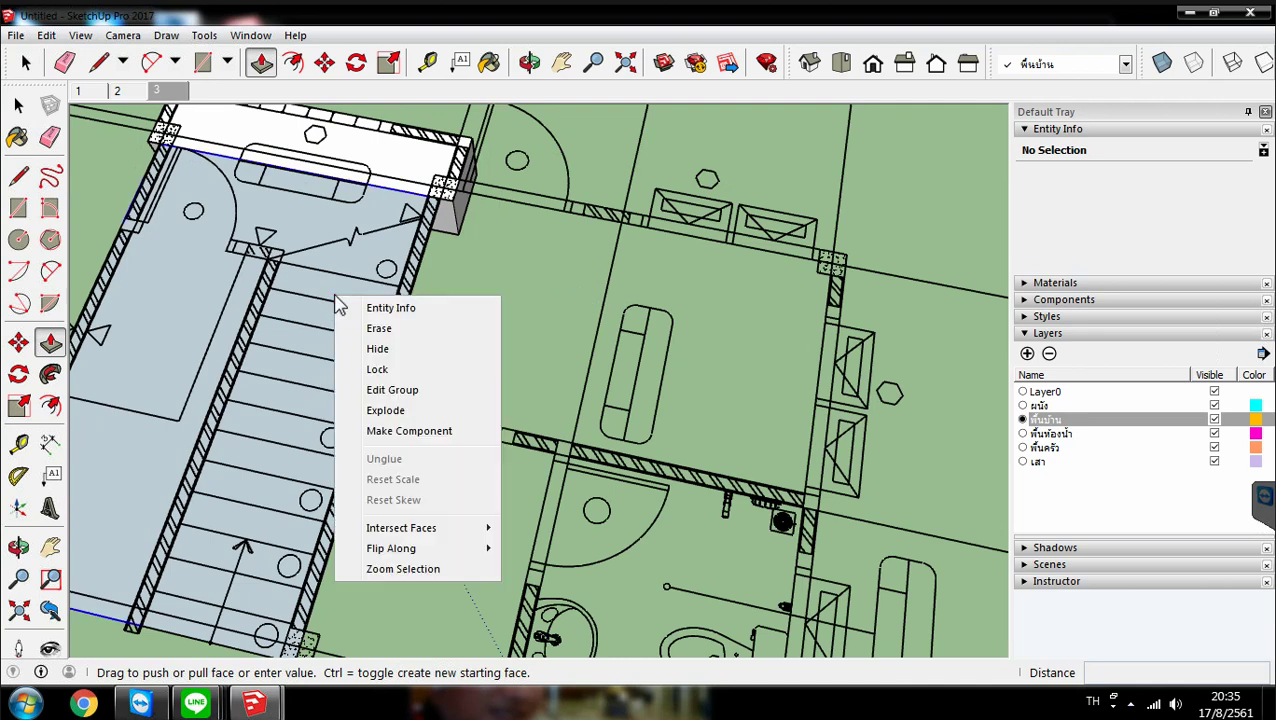
pyautogui.click(419, 400)
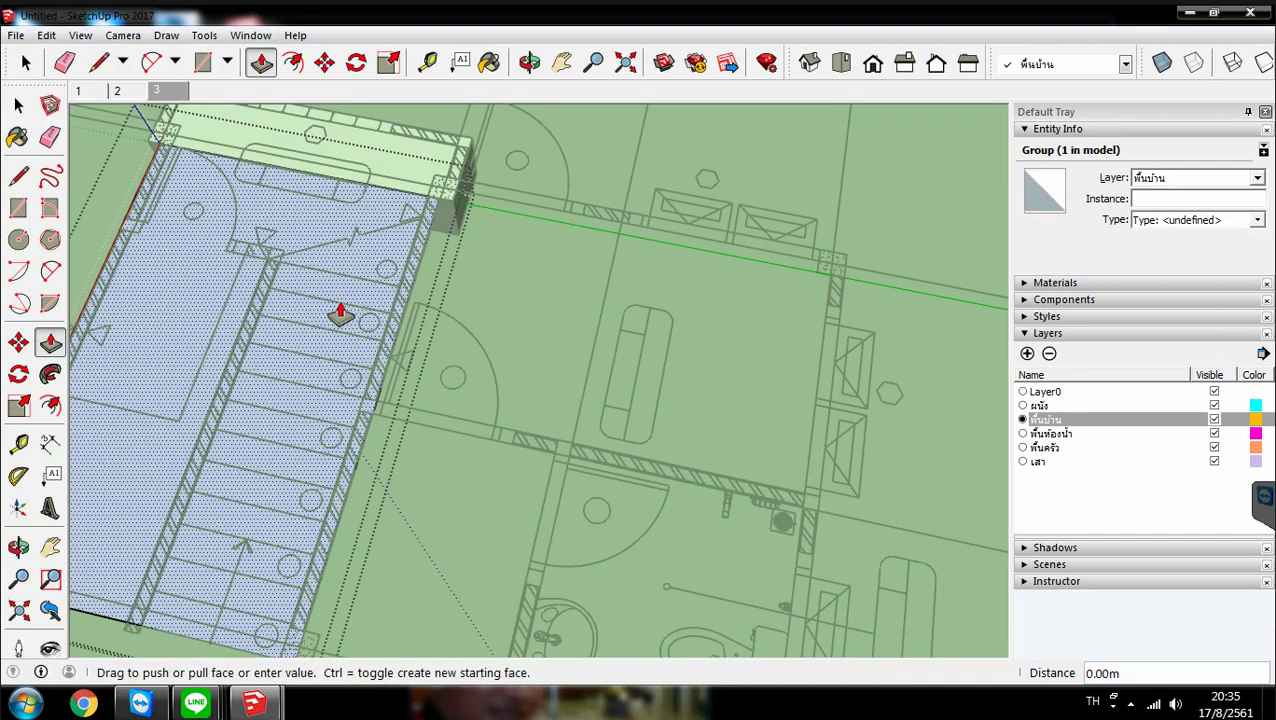
pyautogui.click(431, 454)
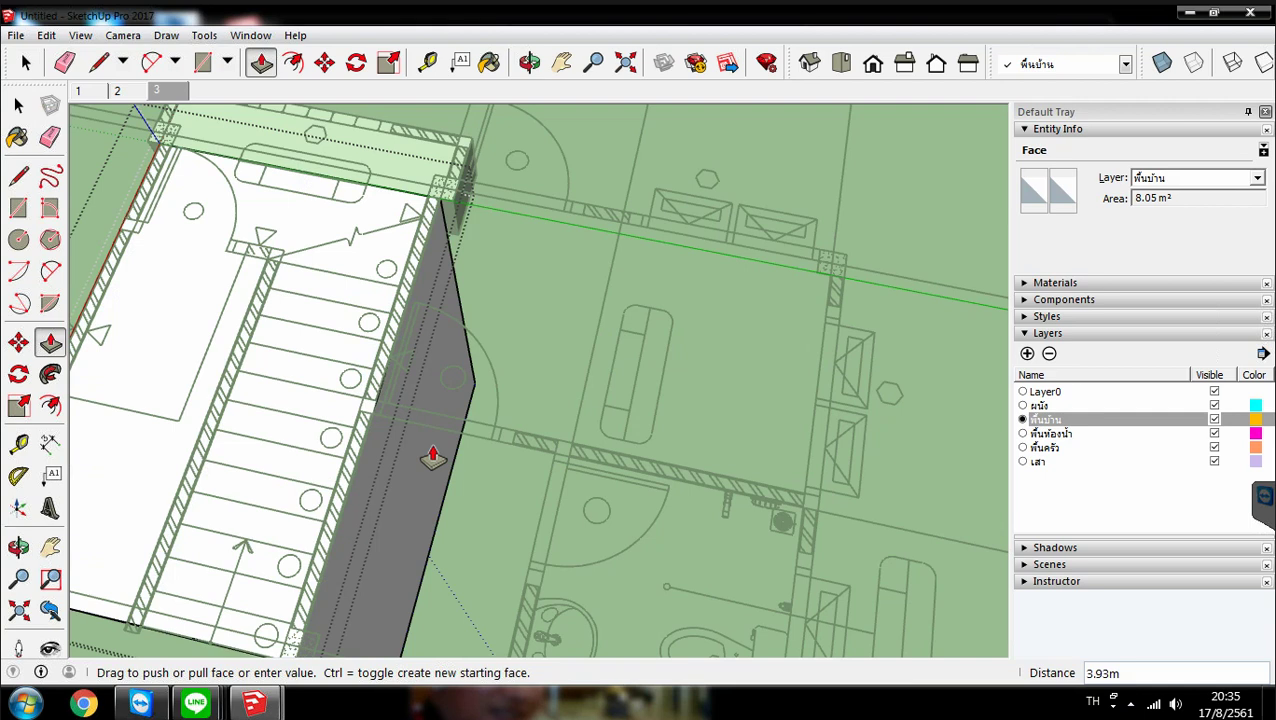
pyautogui.press('Return')
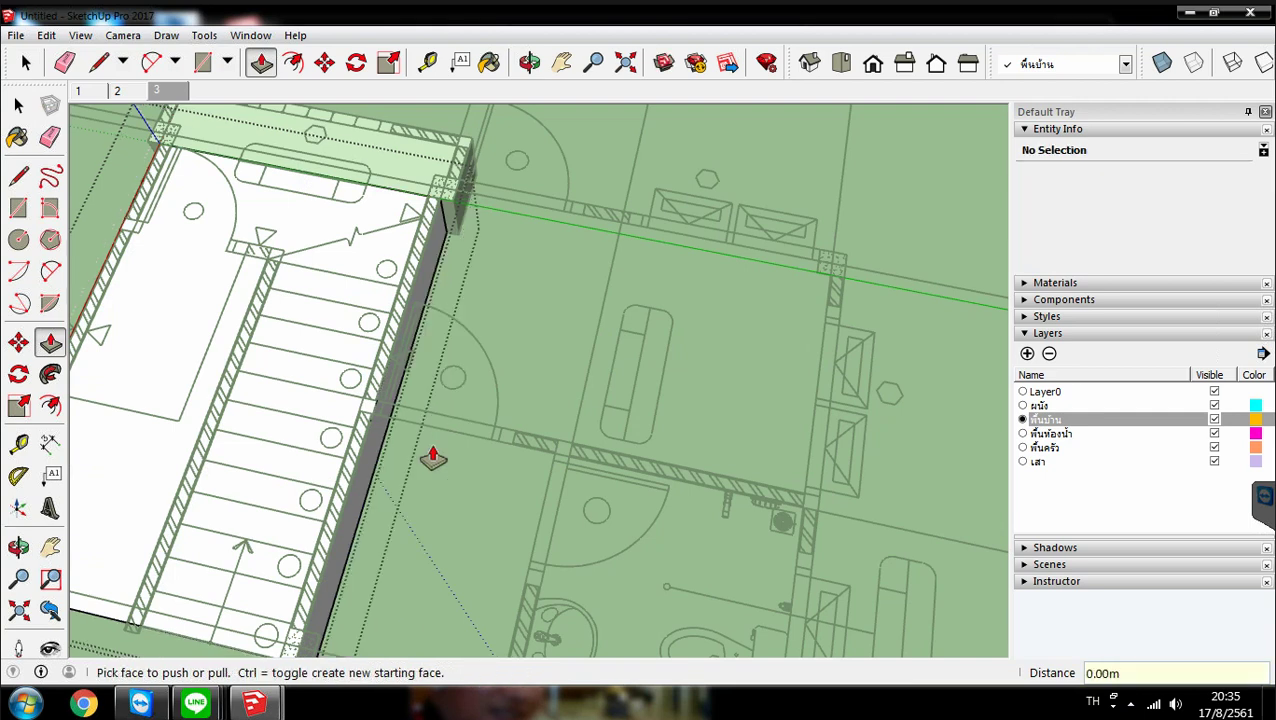
pyautogui.rightClick(502, 262)
pyautogui.click(540, 267)
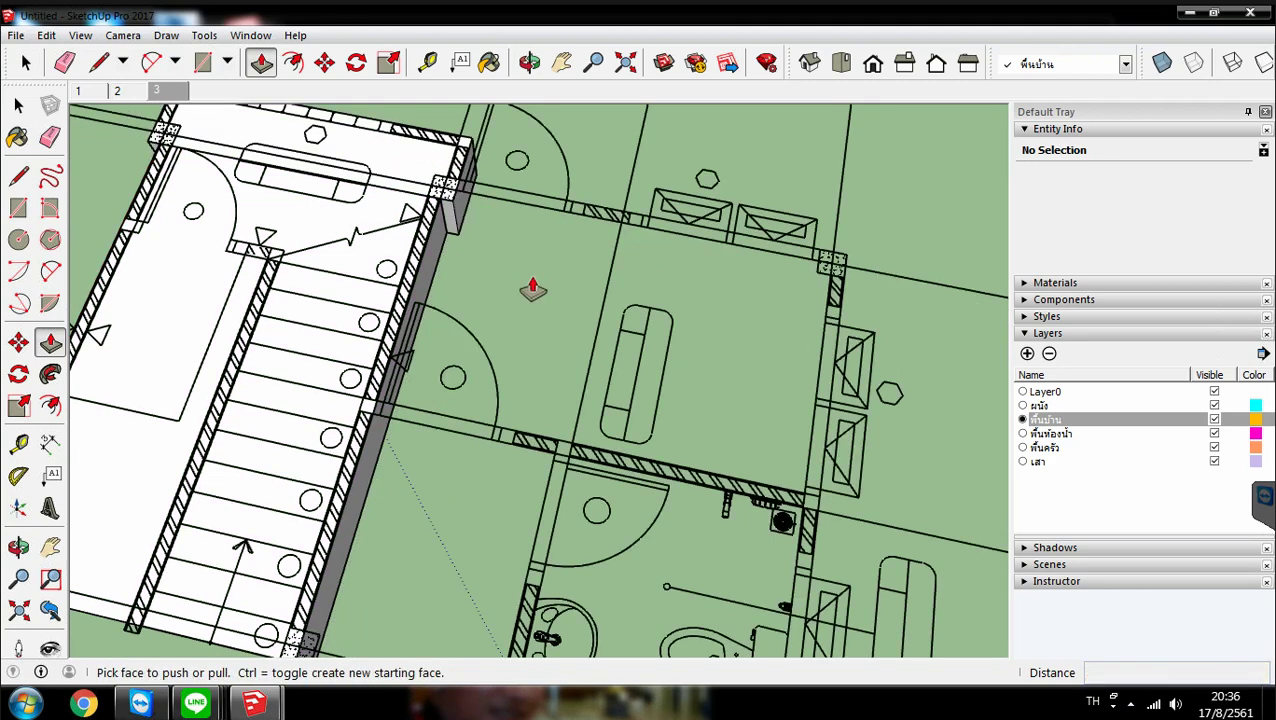
# Draw a floor rectangle about 3.20 m by 2.00 m over the room above the bathroom, from the stair-side column to the outer wall junction
pyautogui.scroll(1, 455, 190)
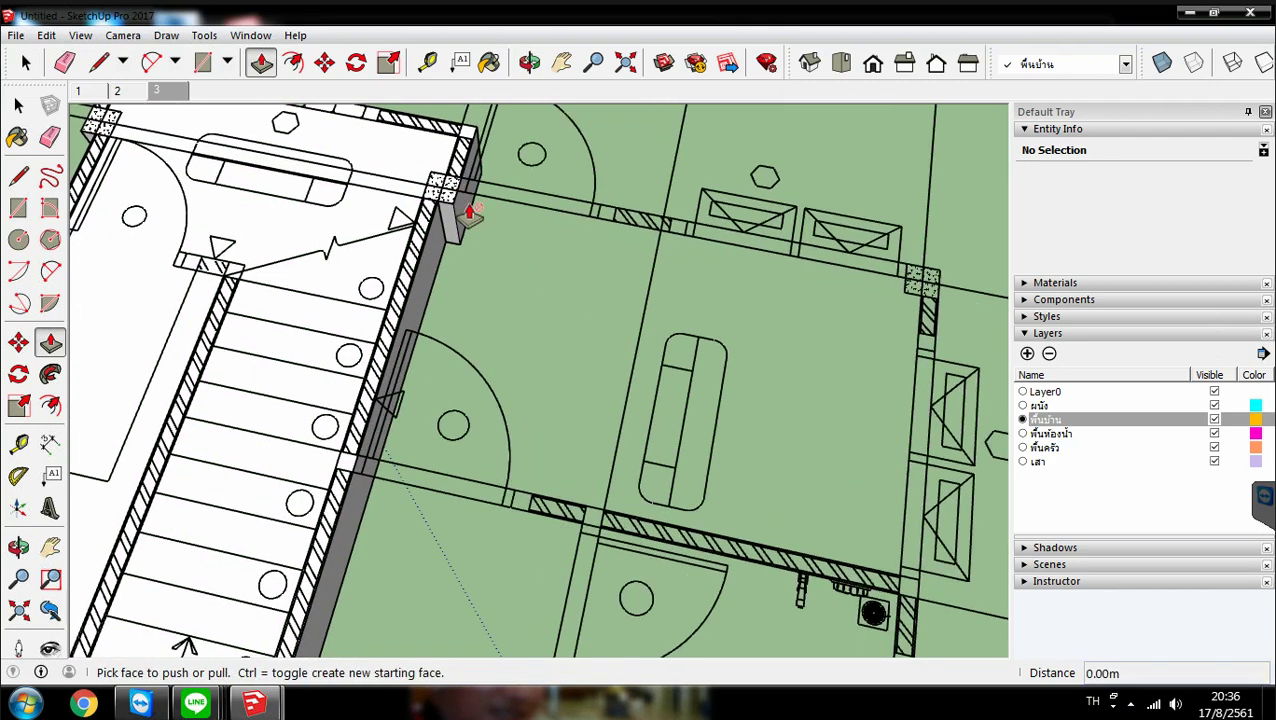
pyautogui.scroll(1, 470, 212)
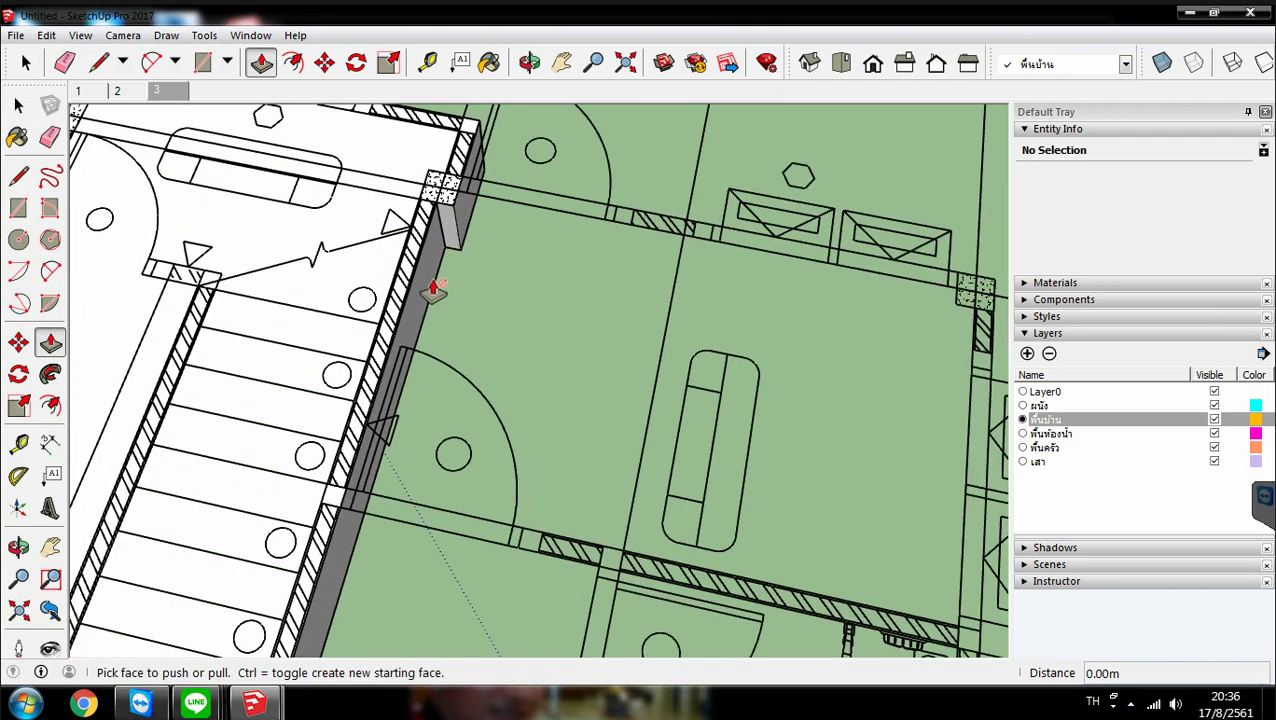
pyautogui.scroll(-2, 448, 207)
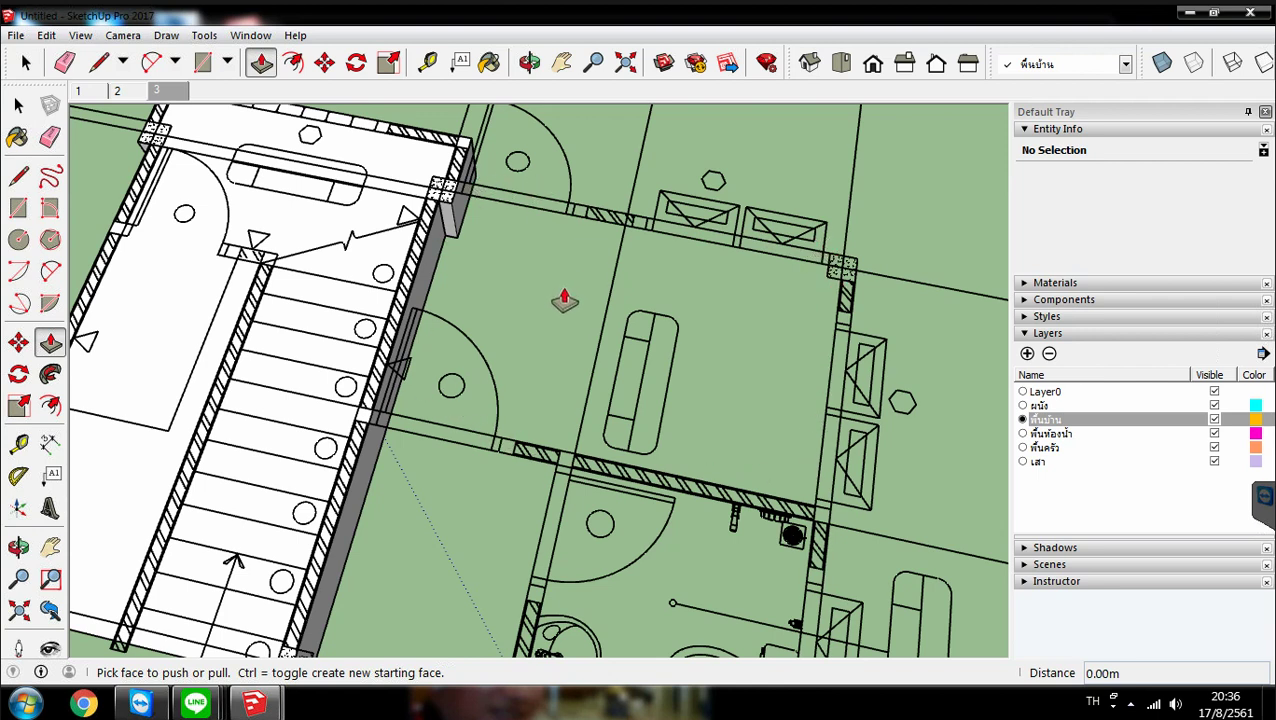
pyautogui.click(202, 64)
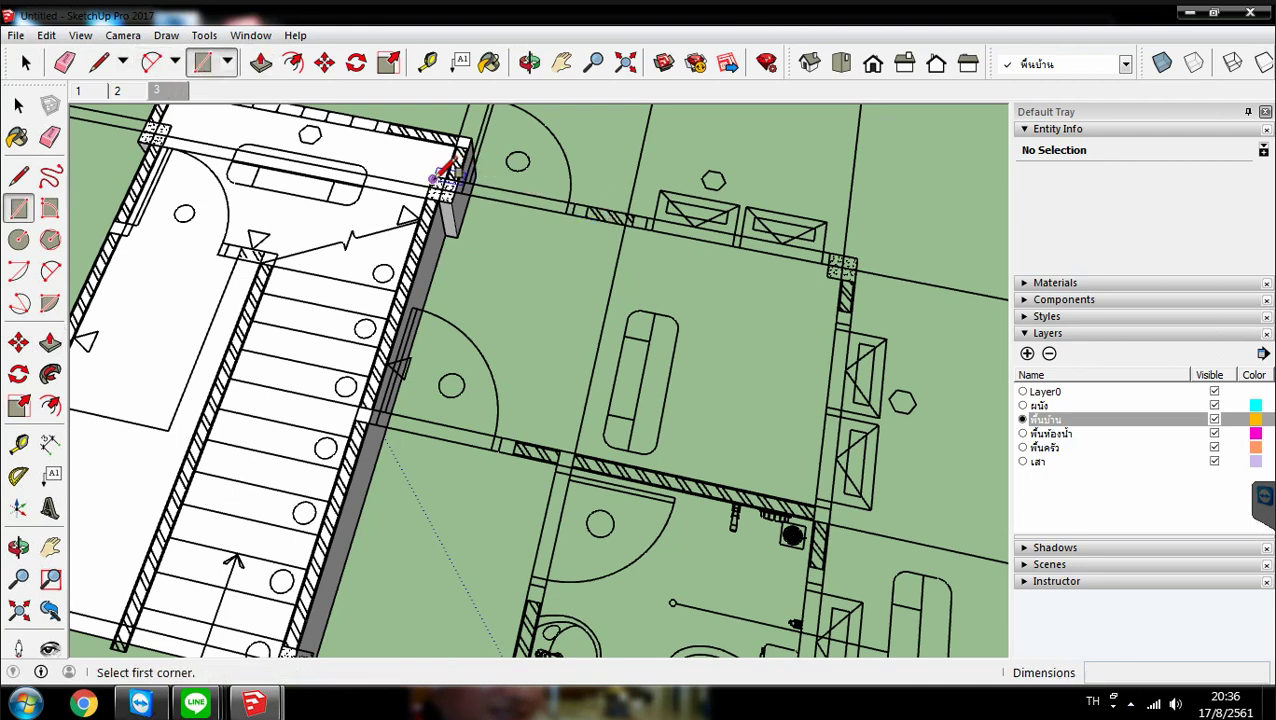
pyautogui.scroll(4, 440, 175)
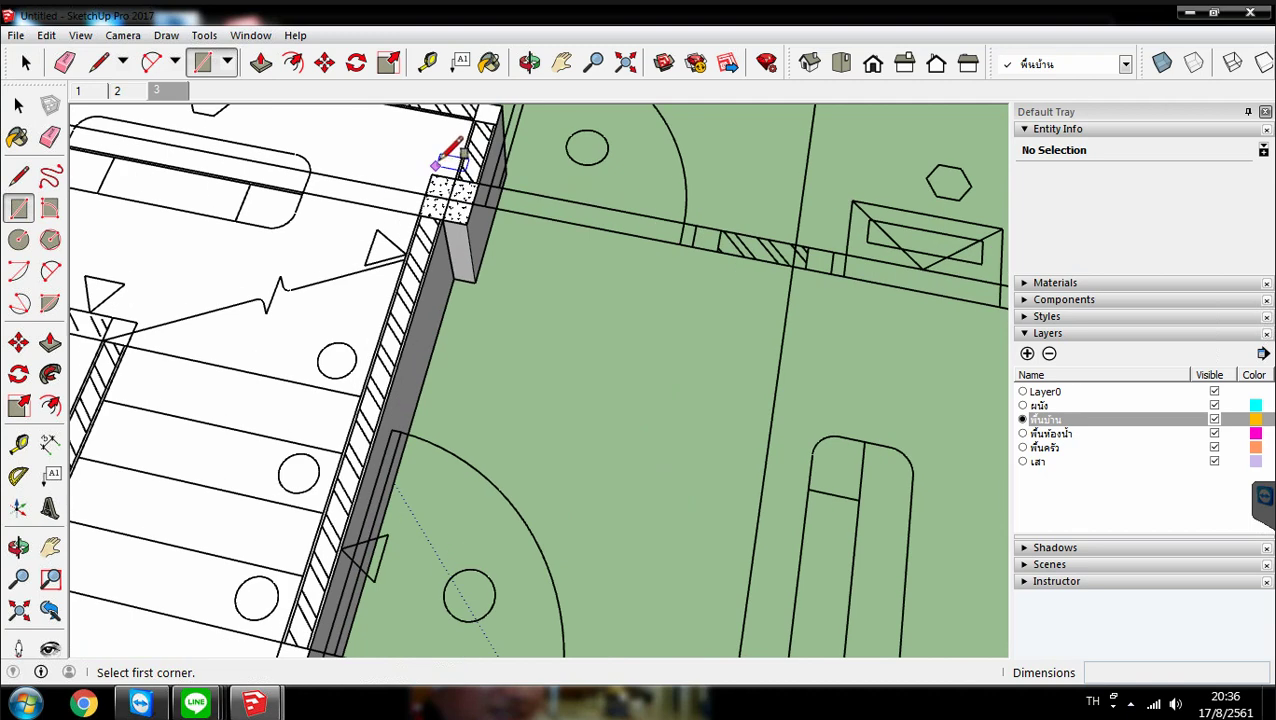
pyautogui.click(432, 175)
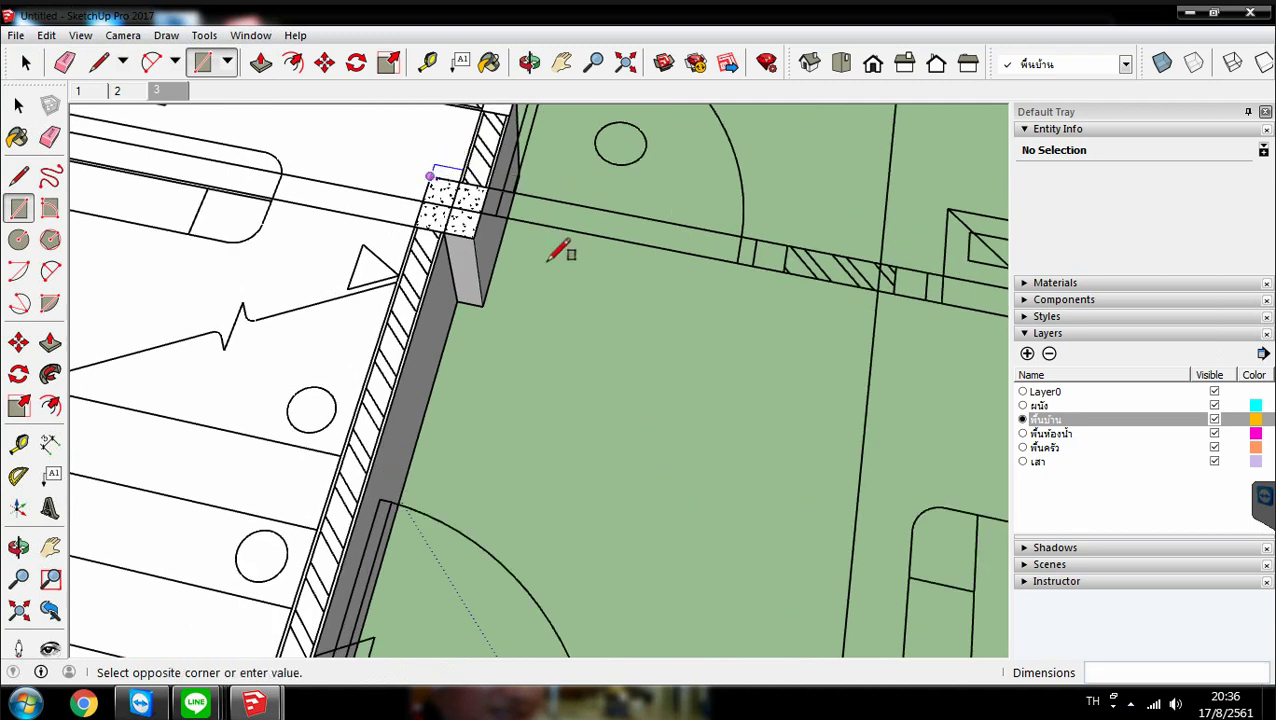
pyautogui.scroll(-4, 355, 158)
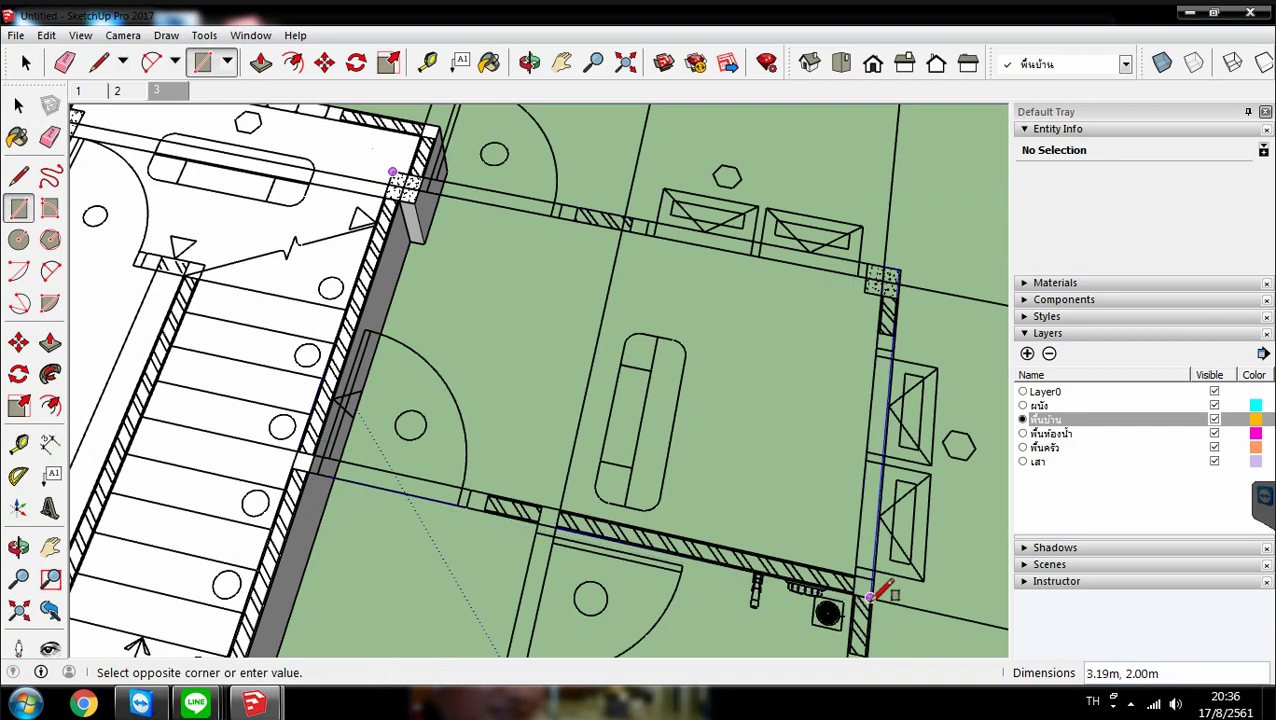
pyautogui.scroll(5, 871, 598)
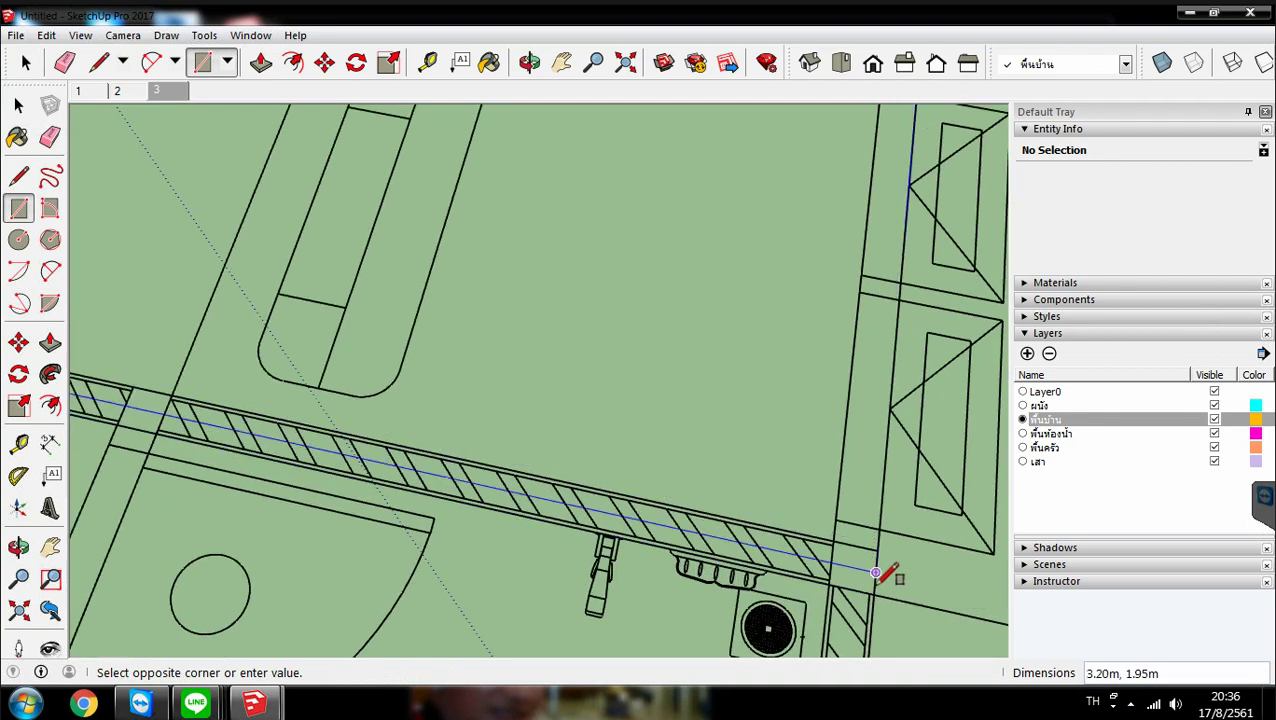
pyautogui.click(873, 594)
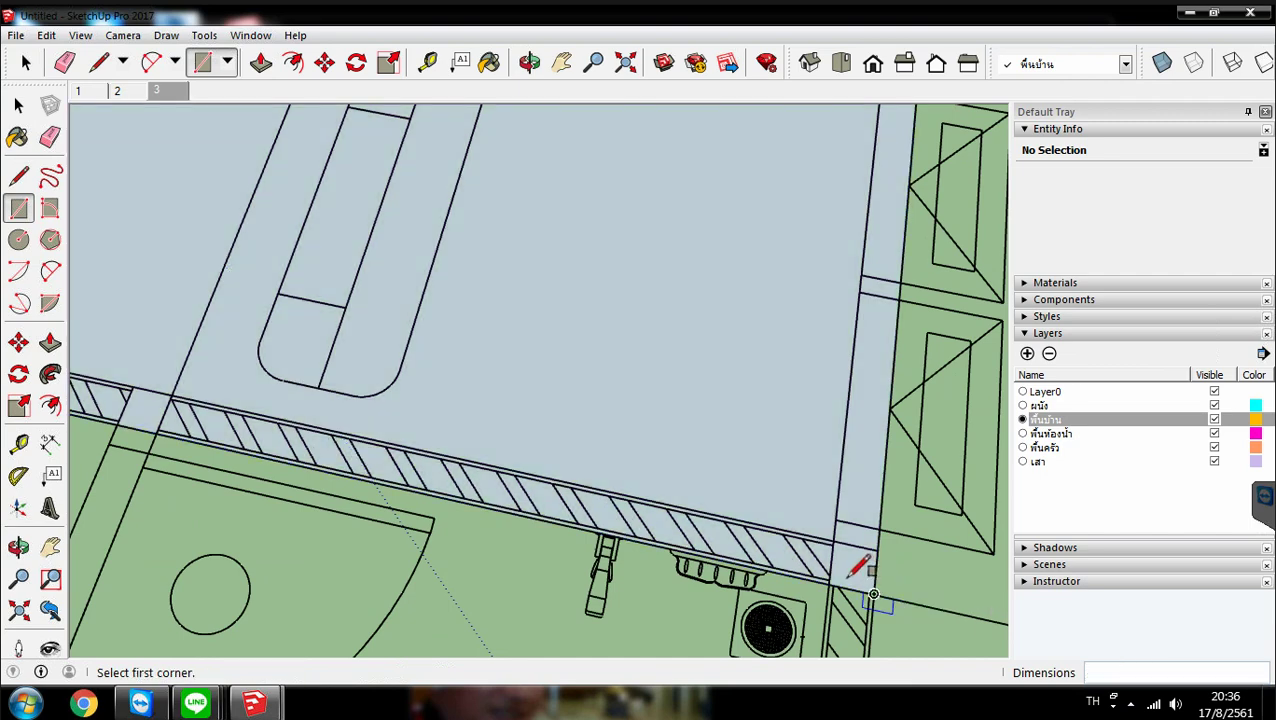
pyautogui.scroll(-4, 820, 505)
pyautogui.scroll(-3, 806, 516)
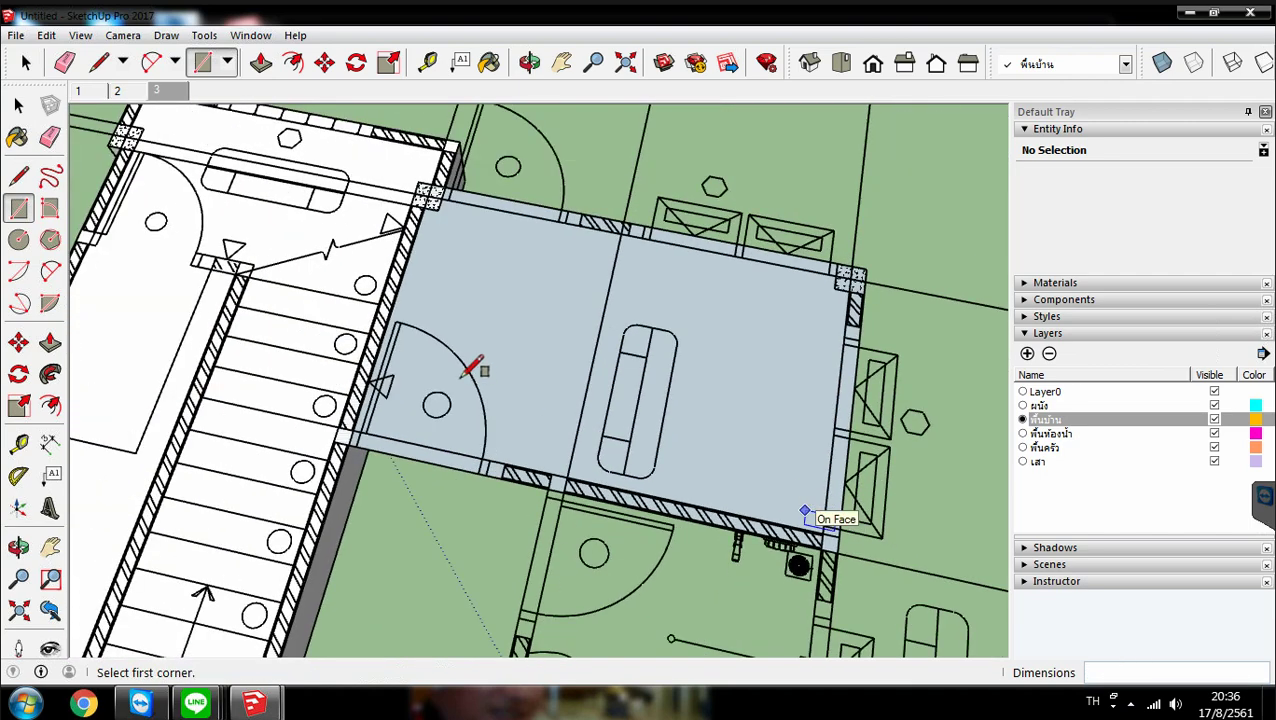
pyautogui.press('space')
pyautogui.click(26, 63)
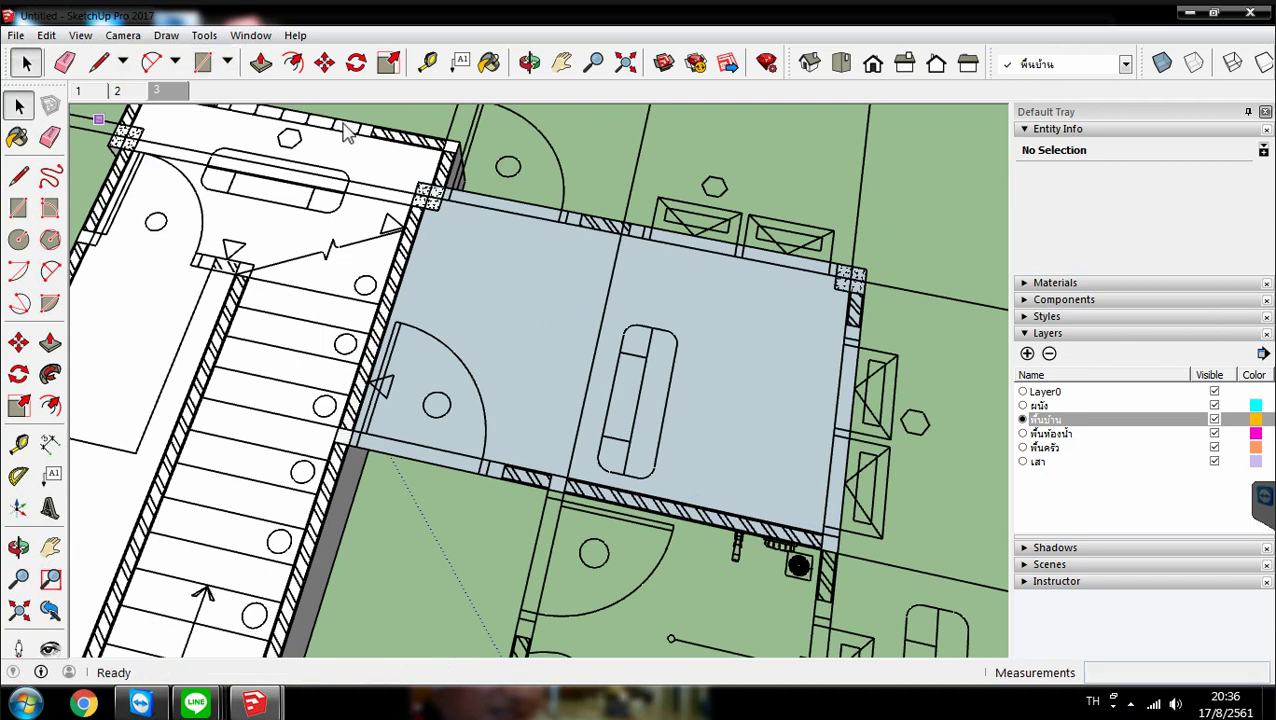
pyautogui.scroll(-1, 365, 147)
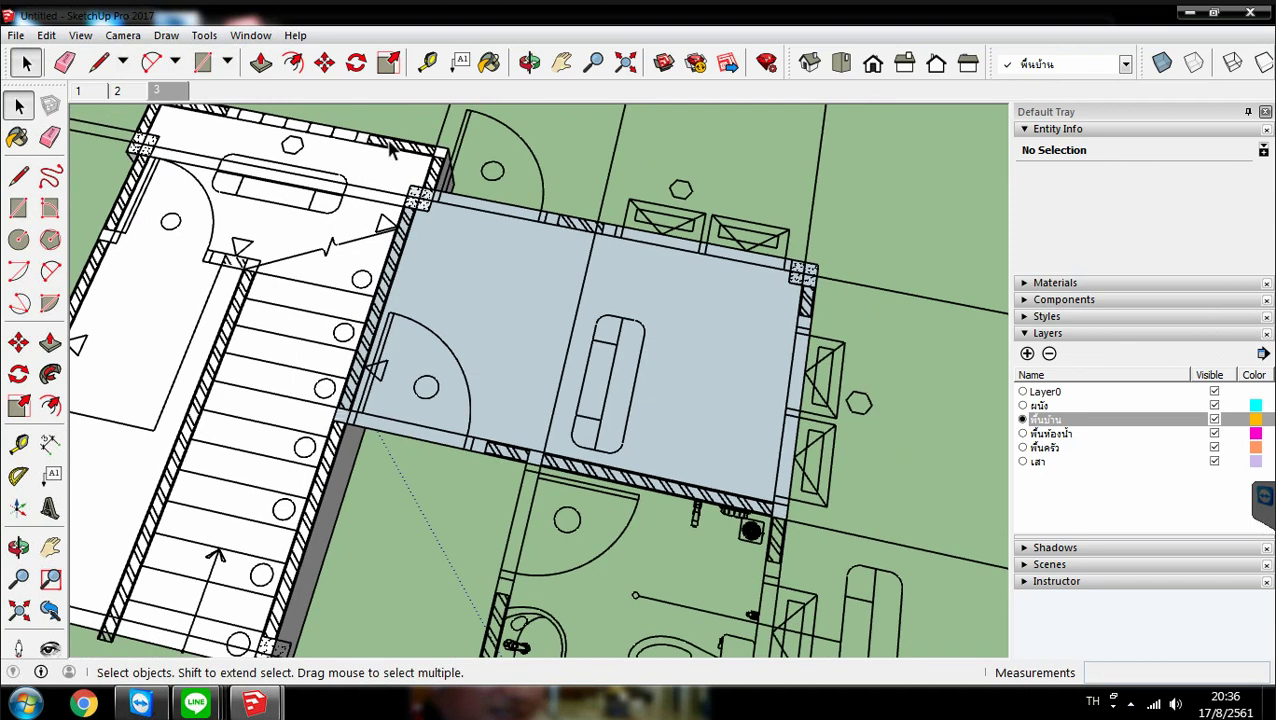
pyautogui.moveTo(357, 121); pyautogui.dragTo(883, 555)
pyautogui.rightClick(681, 349)
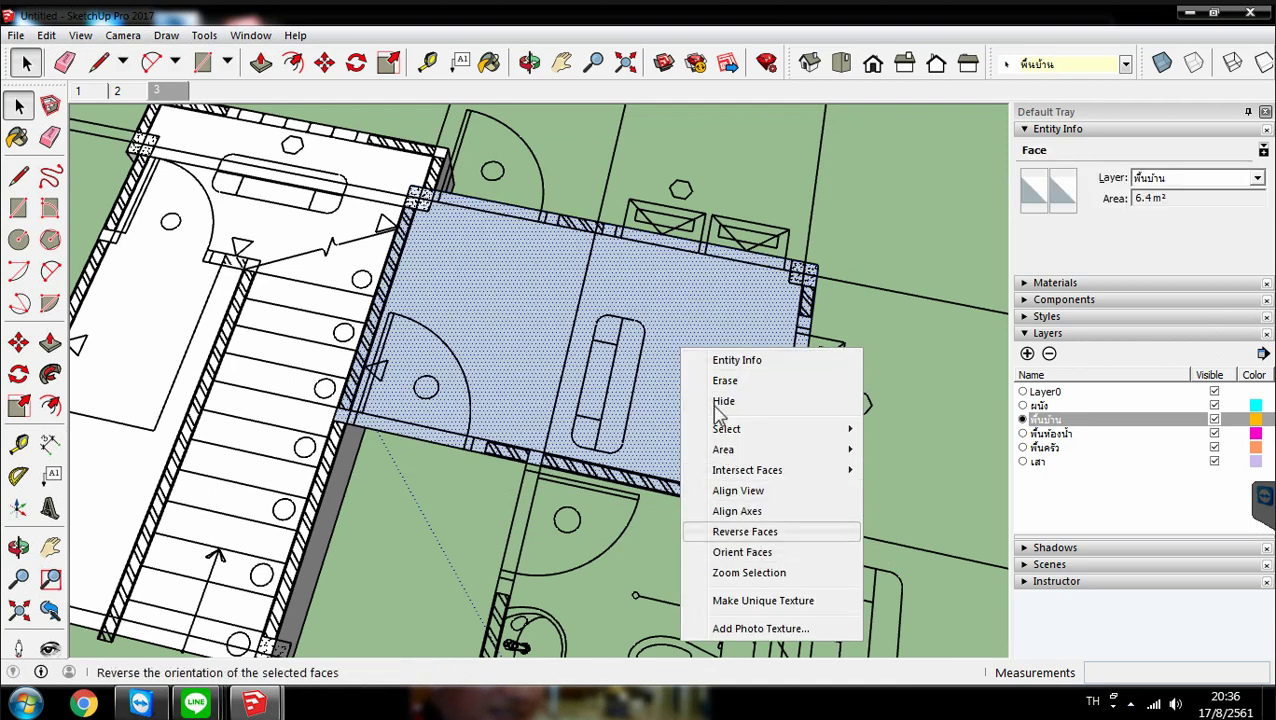
pyautogui.click(936, 395)
pyautogui.scroll(-3, 486, 301)
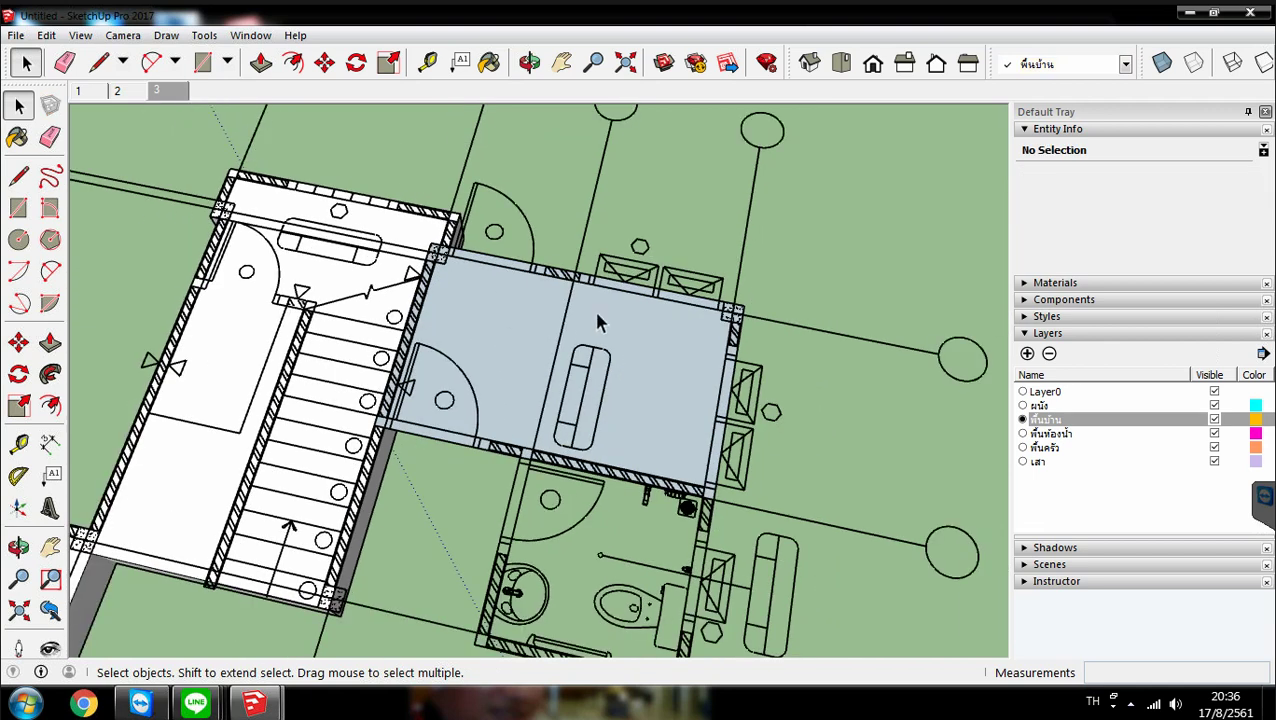
pyautogui.moveTo(374, 146); pyautogui.dragTo(790, 508)
pyautogui.moveTo(627, 400); pyautogui.dragTo(463, 539, button='middle')
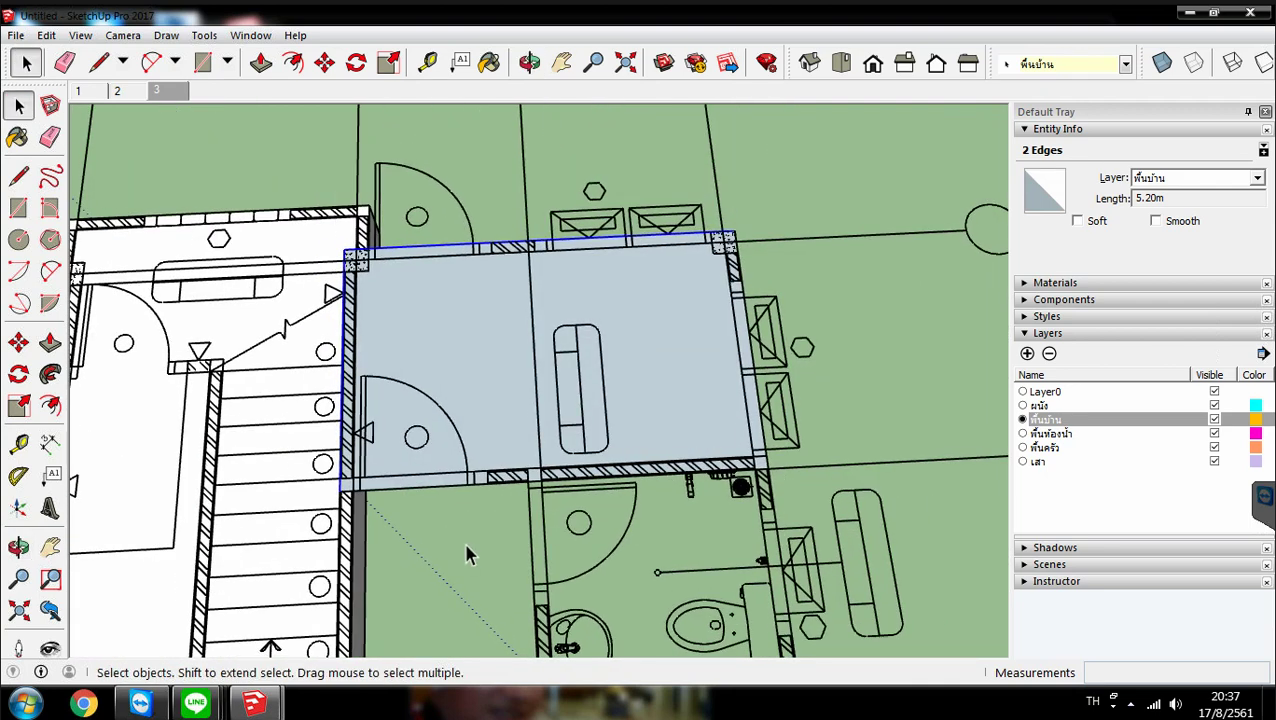
pyautogui.click(308, 193)
# Select the new floor rectangle's face together with all its edges and make them a group
pyautogui.moveTo(608, 358); pyautogui.dragTo(803, 524)
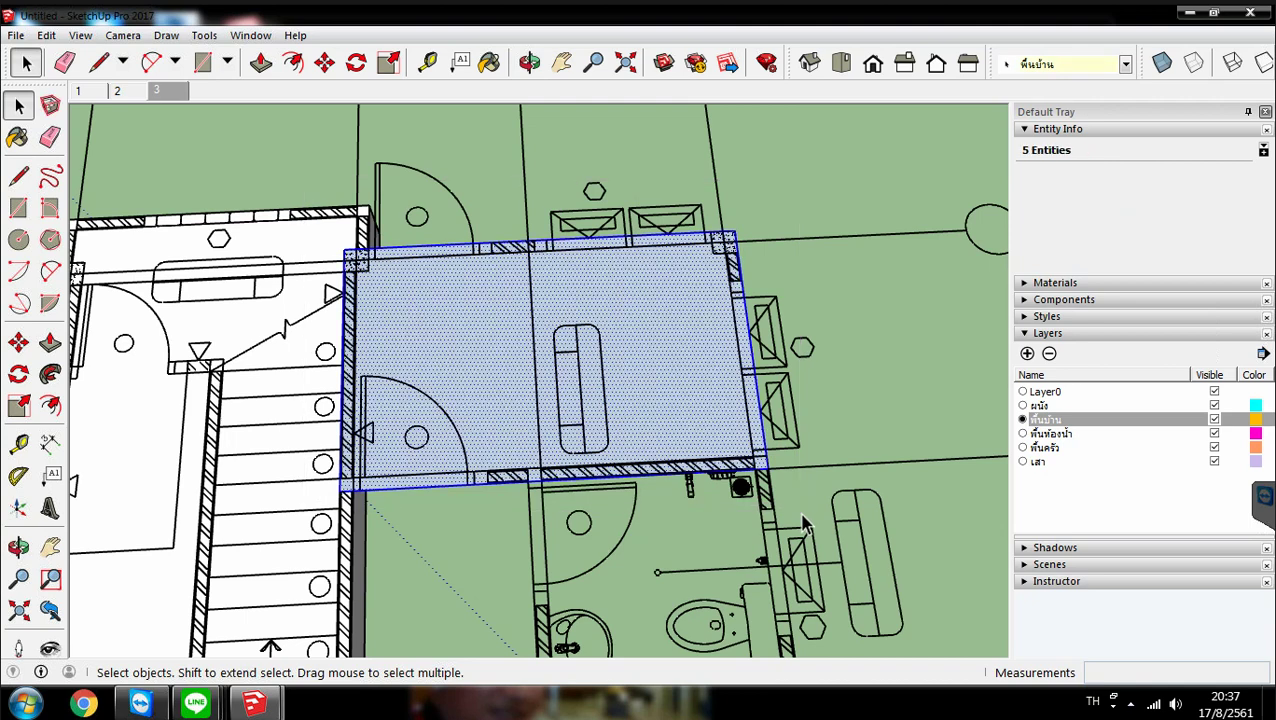
pyautogui.rightClick(497, 337)
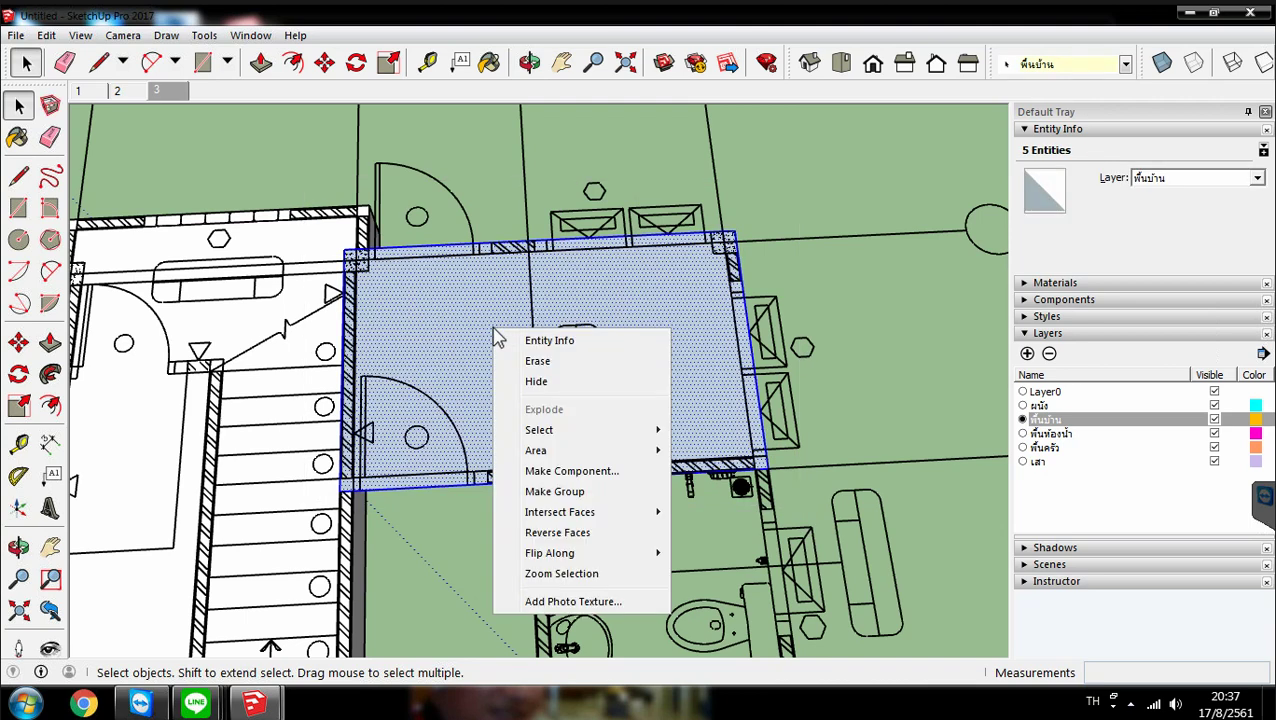
pyautogui.click(568, 492)
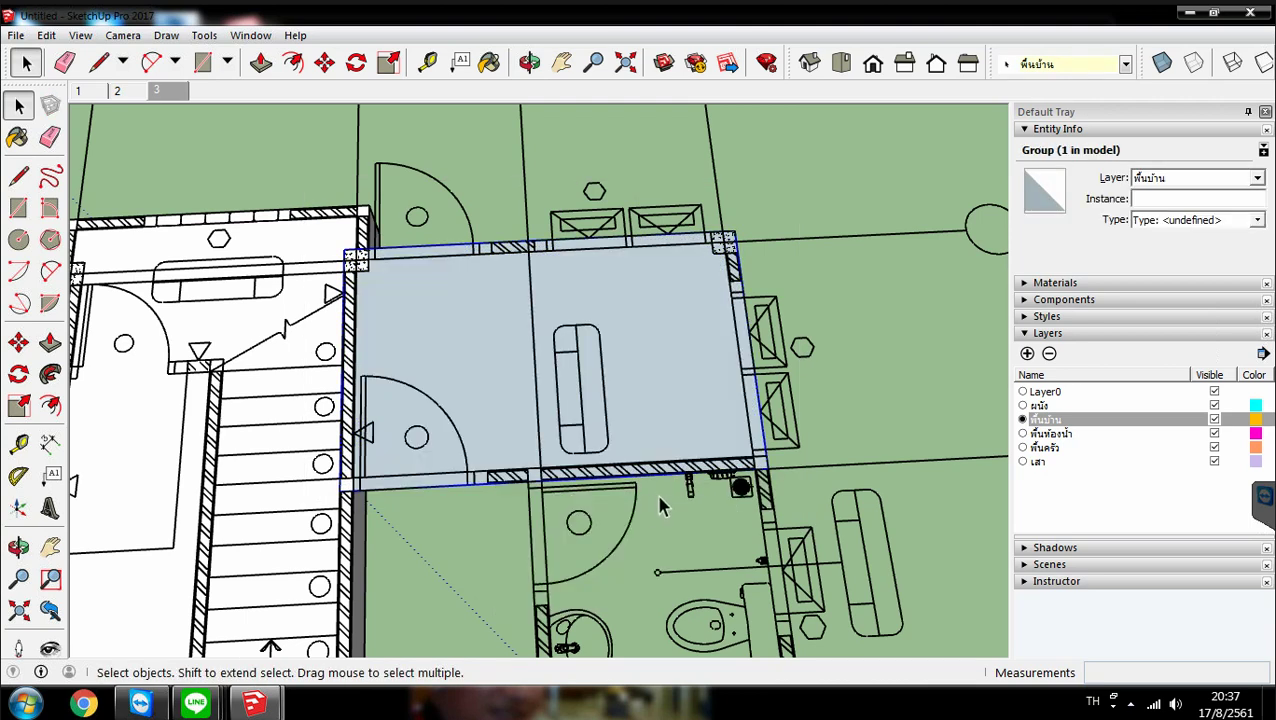
# Open the floor group of the room above the bathroom, push/pull its face 0.5 m into a slab and close the group
pyautogui.moveTo(660, 506); pyautogui.dragTo(576, 578, button='middle')
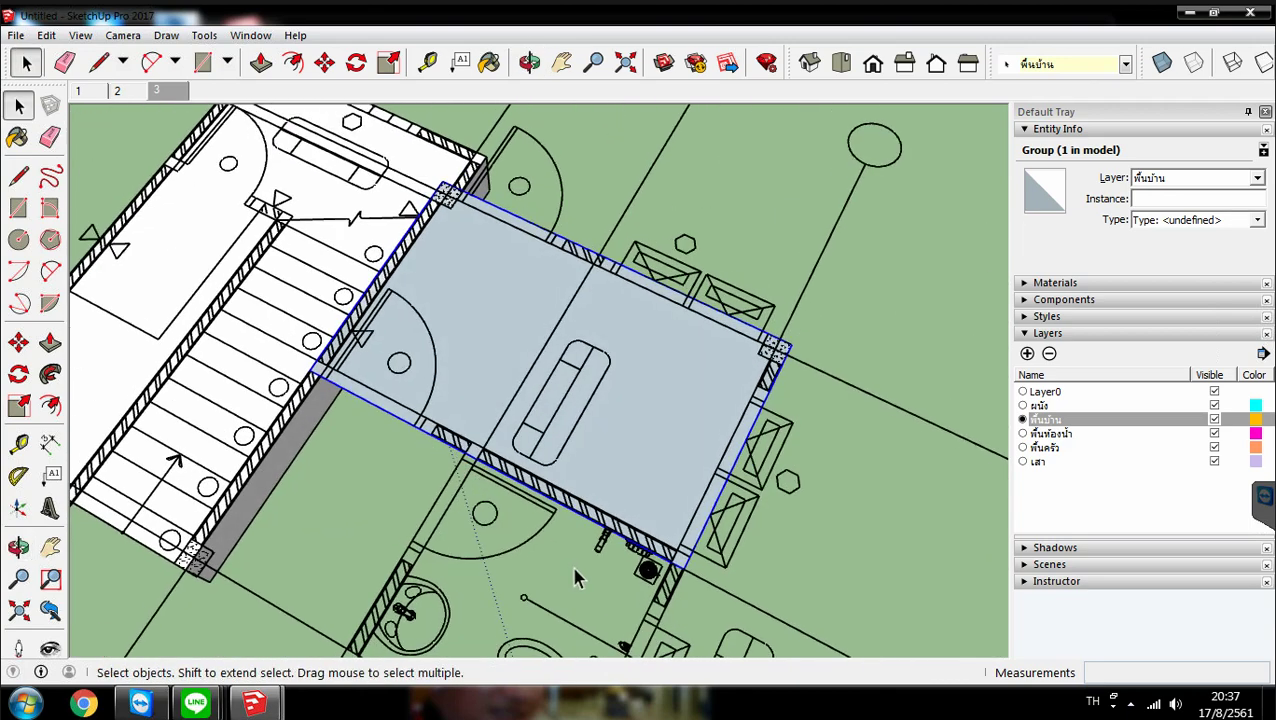
pyautogui.scroll(3, 592, 561)
pyautogui.moveTo(612, 530); pyautogui.dragTo(147, 92, button='middle')
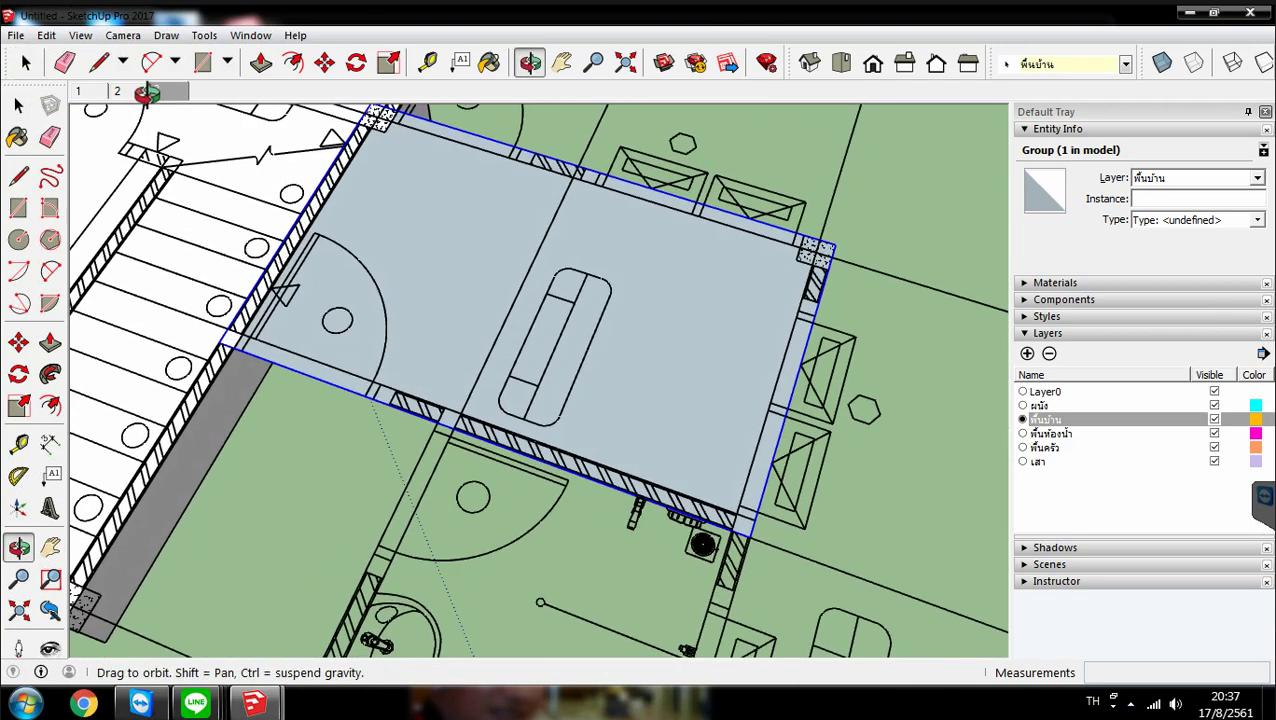
pyautogui.click(260, 62)
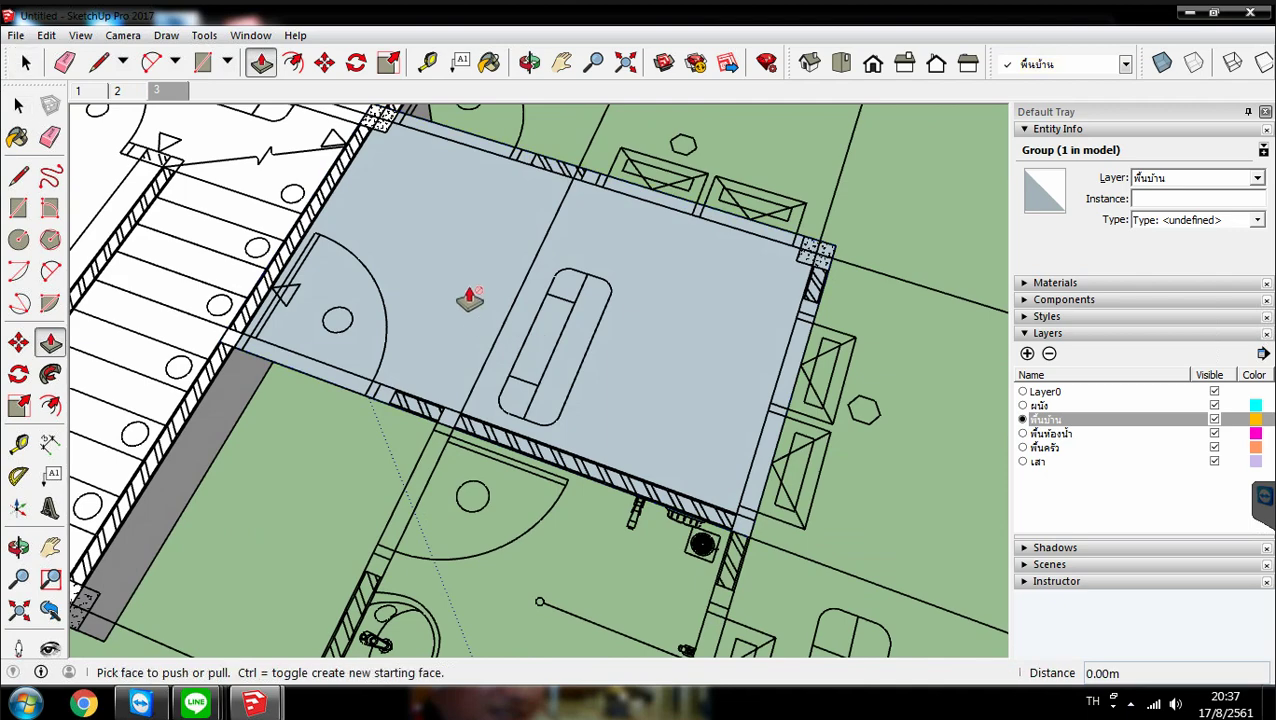
pyautogui.rightClick(436, 228)
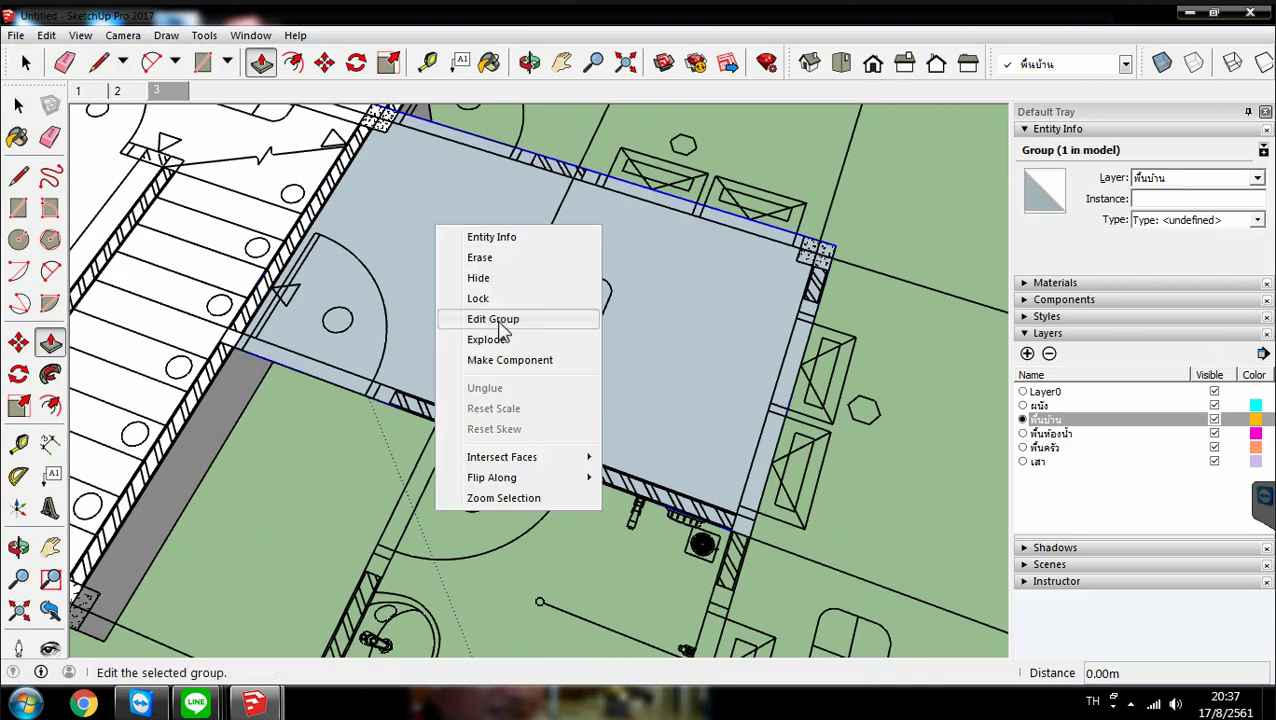
pyautogui.click(493, 319)
pyautogui.click(450, 379)
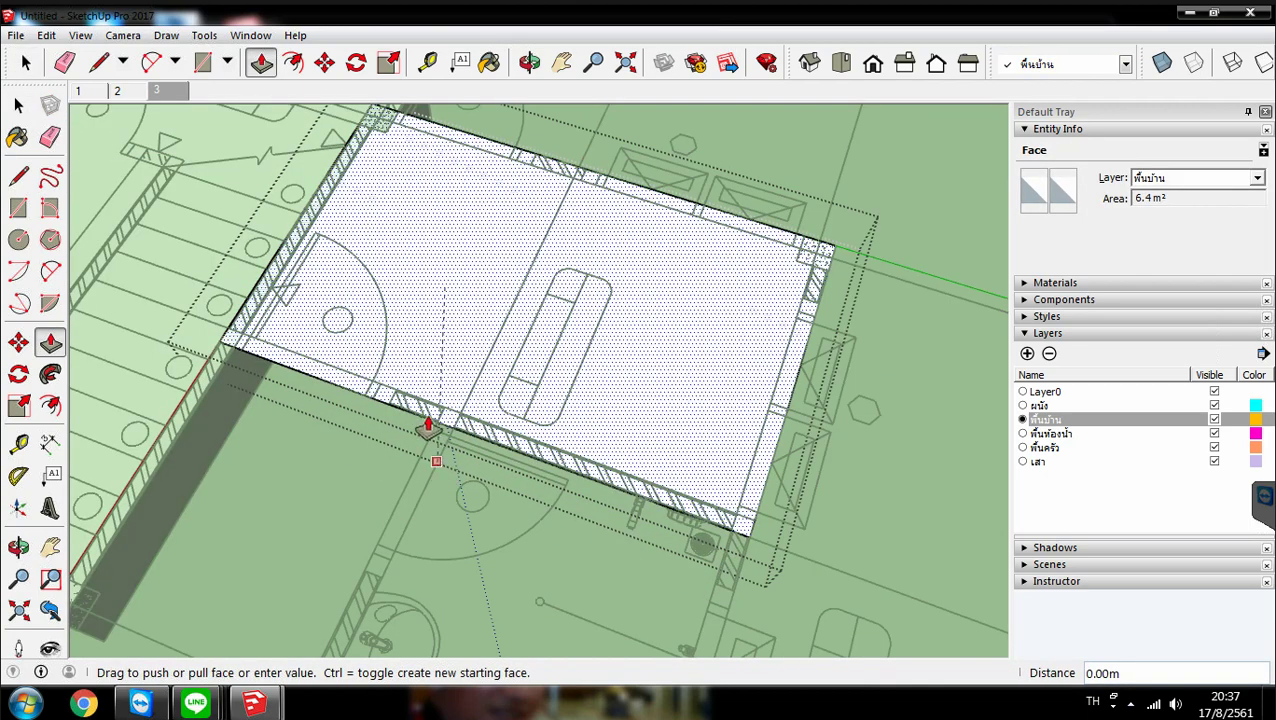
pyautogui.write('.83m')
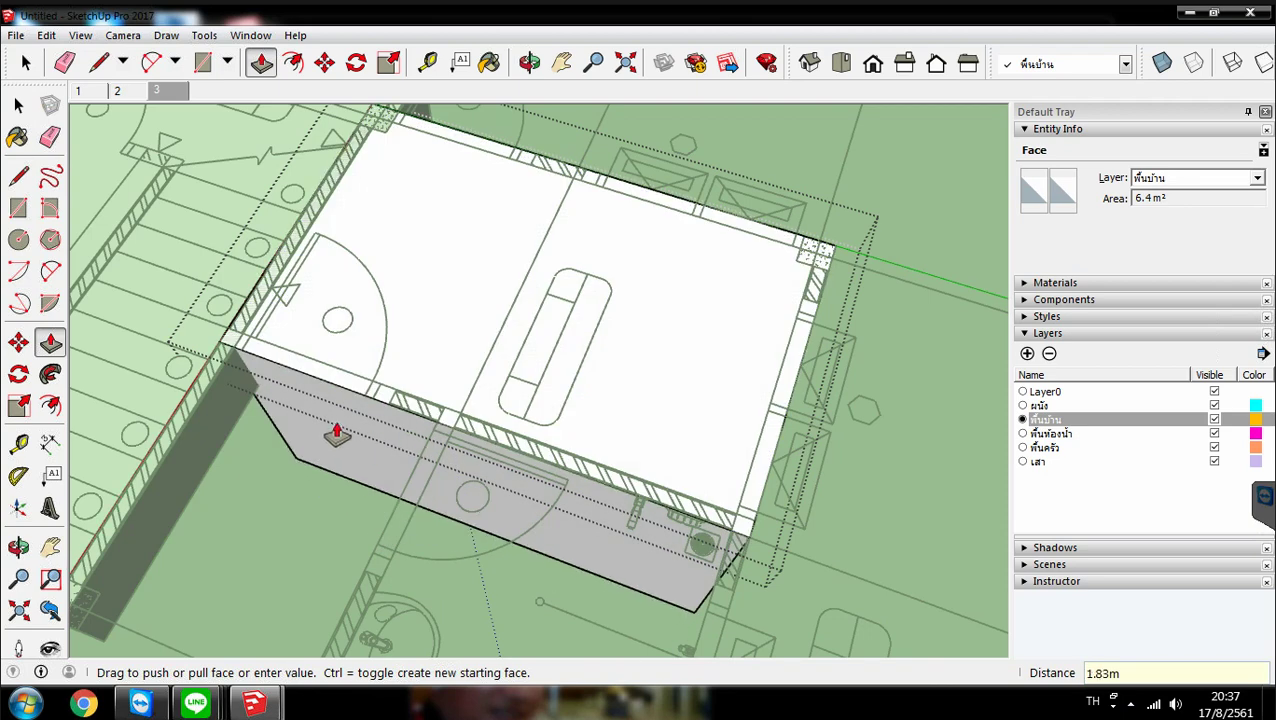
pyautogui.moveTo(412, 372); pyautogui.dragTo(404, 456, button='middle')
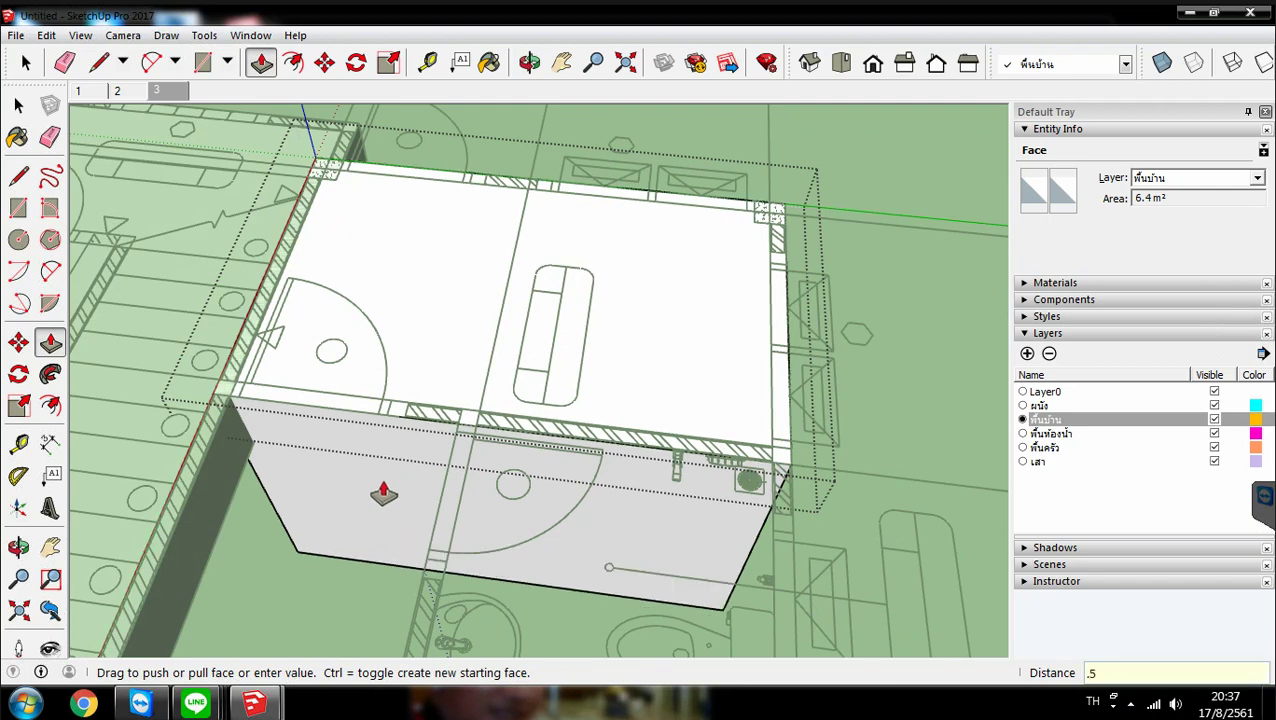
pyautogui.press('Return')
pyautogui.moveTo(495, 475); pyautogui.dragTo(388, 432, button='middle')
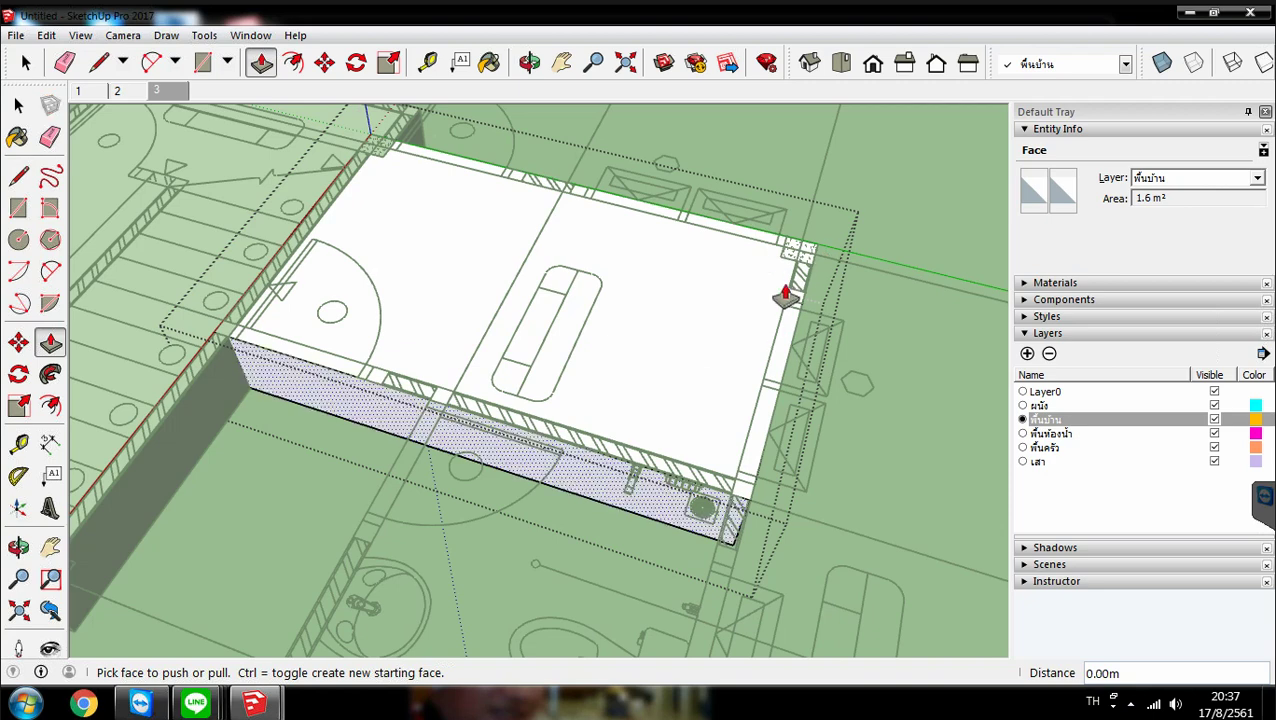
pyautogui.rightClick(892, 302)
pyautogui.click(918, 314)
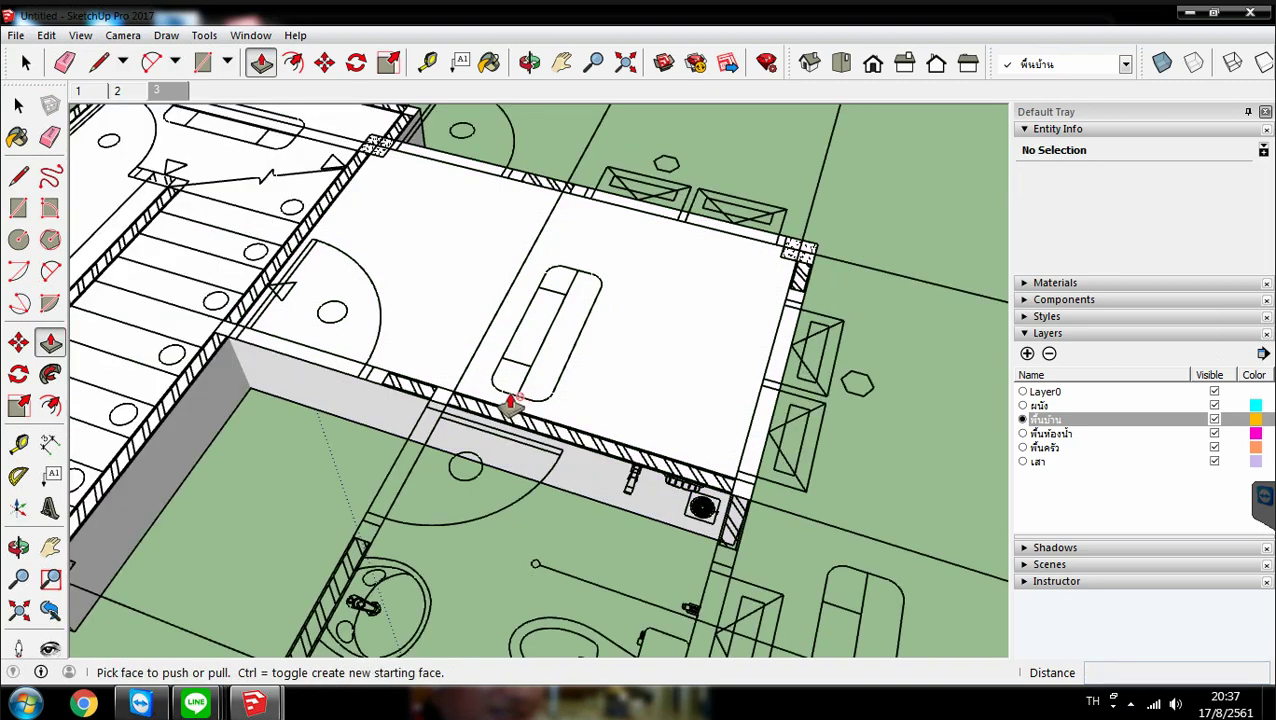
# Trace the inner outline of the room above the bathroom with lines around the stair-side column and 2.80 m along the wall to the corner column
pyautogui.moveTo(618, 372); pyautogui.dragTo(600, 510, button='middle')
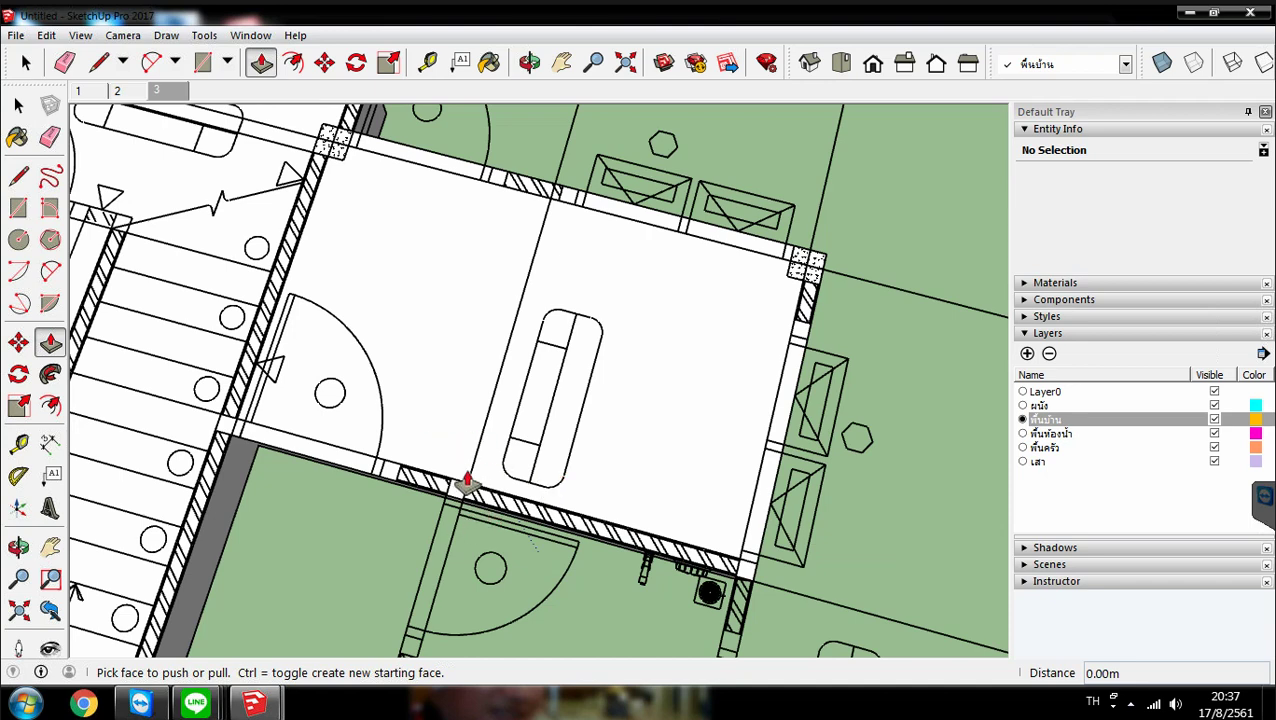
pyautogui.moveTo(425, 456); pyautogui.dragTo(333, 352, button='middle')
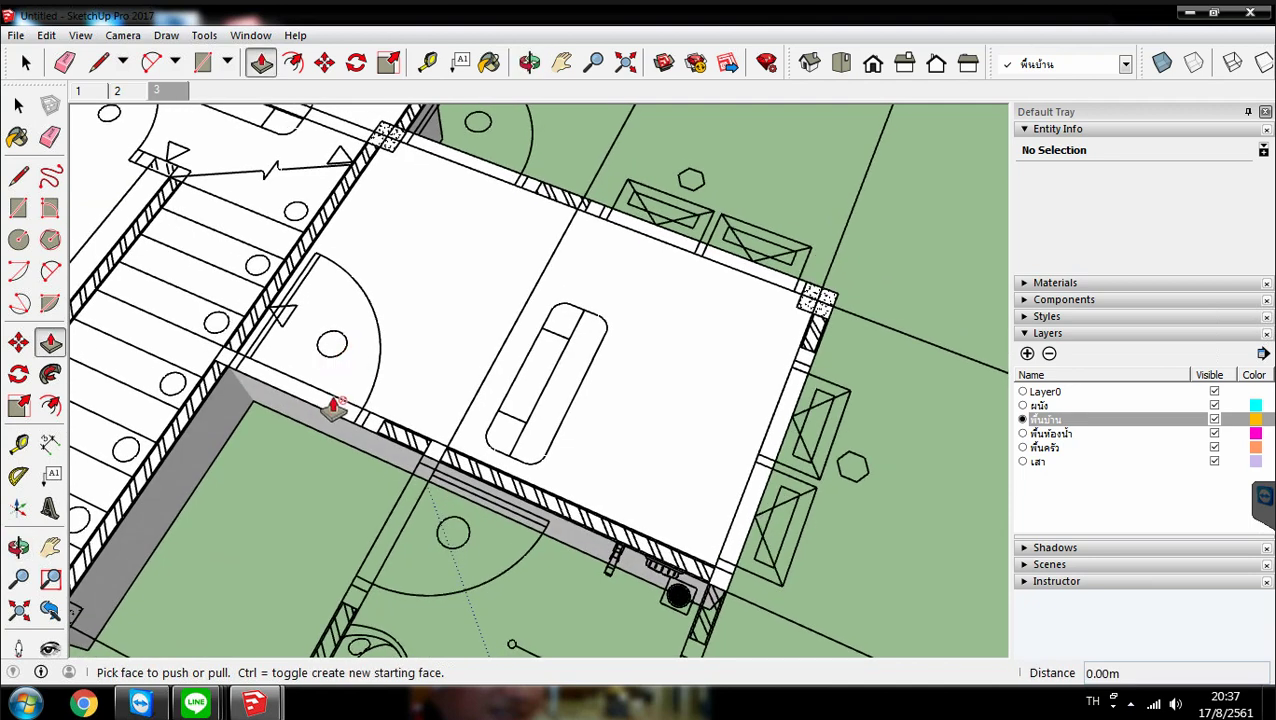
pyautogui.click(100, 64)
pyautogui.scroll(5, 405, 142)
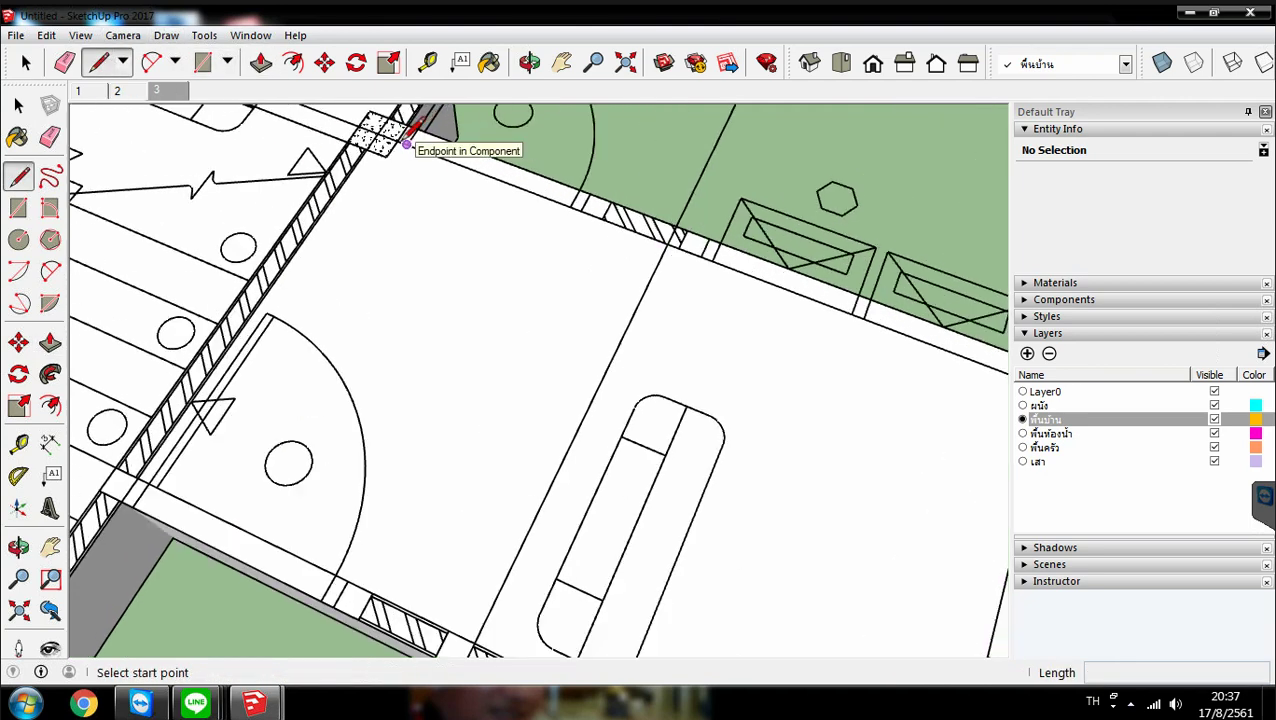
pyautogui.scroll(2, 340, 158)
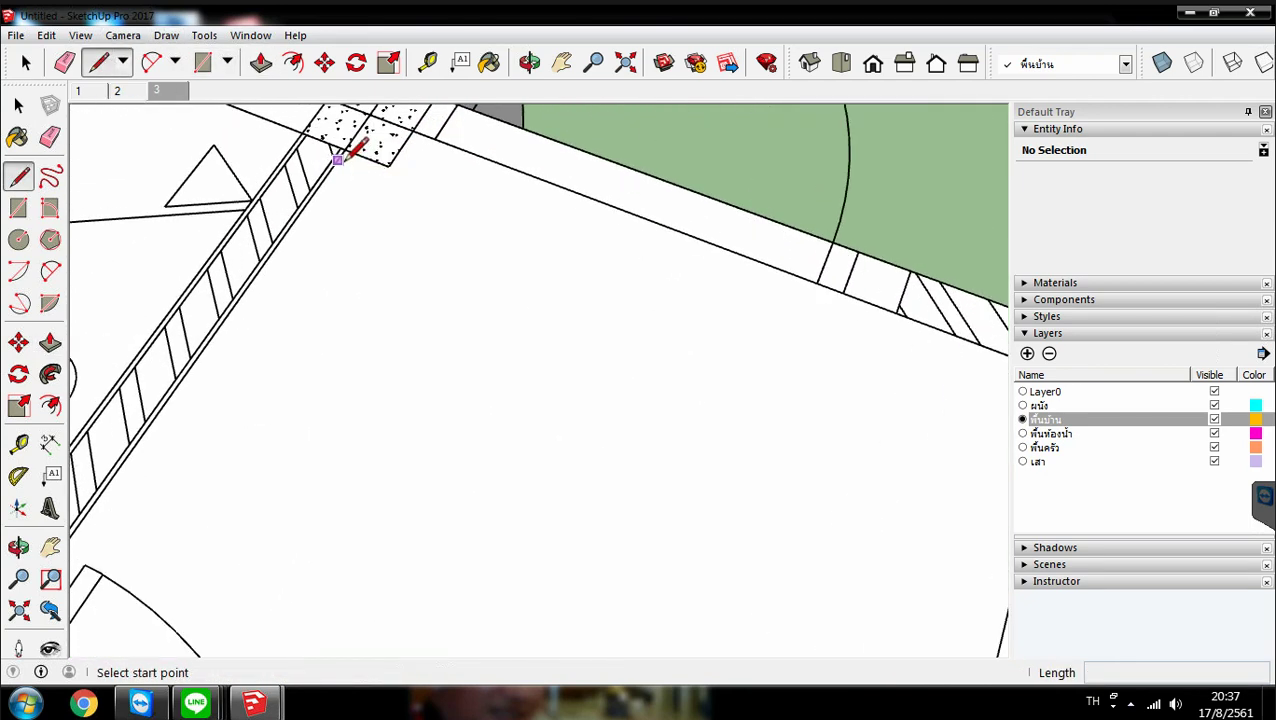
pyautogui.scroll(2, 340, 152)
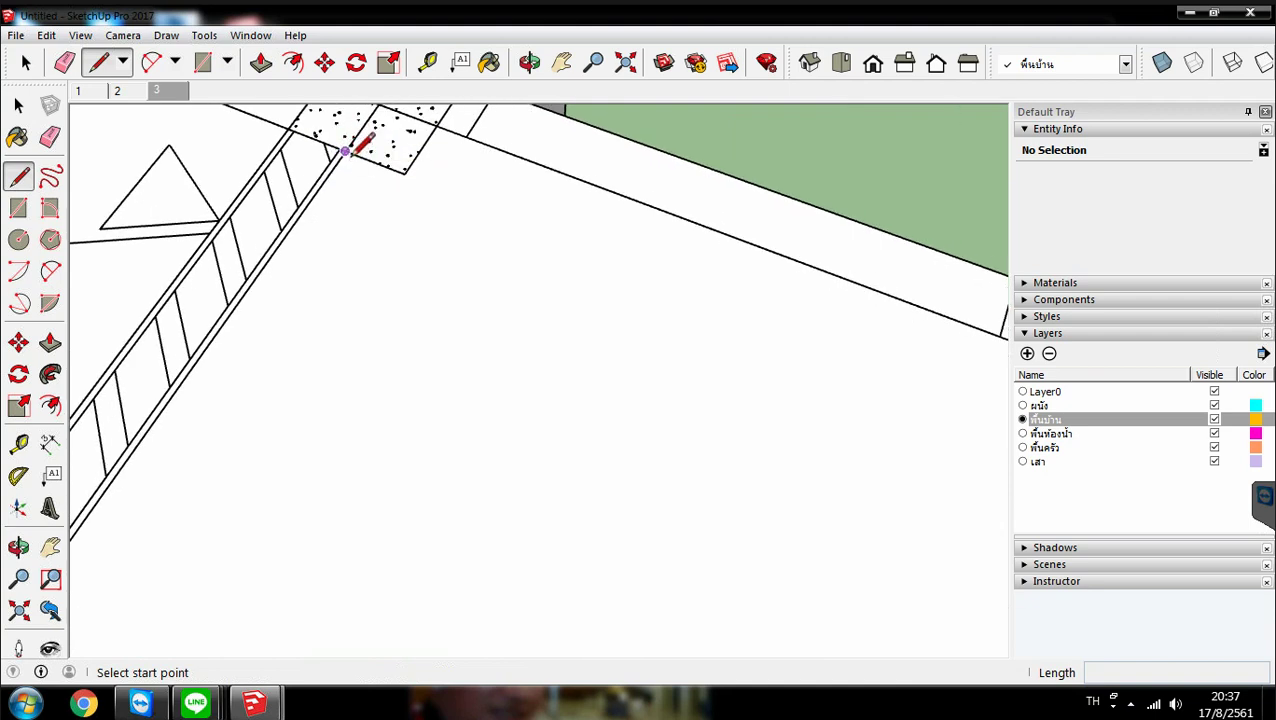
pyautogui.scroll(2, 344, 150)
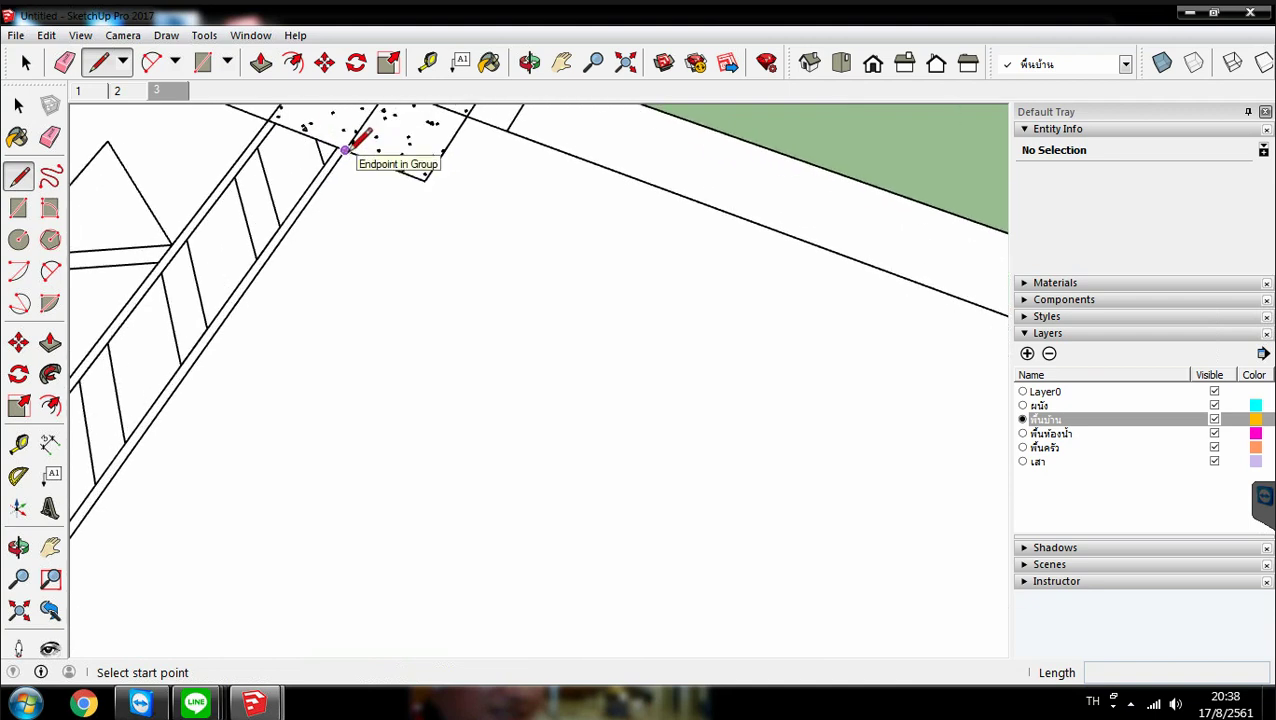
pyautogui.click(344, 150)
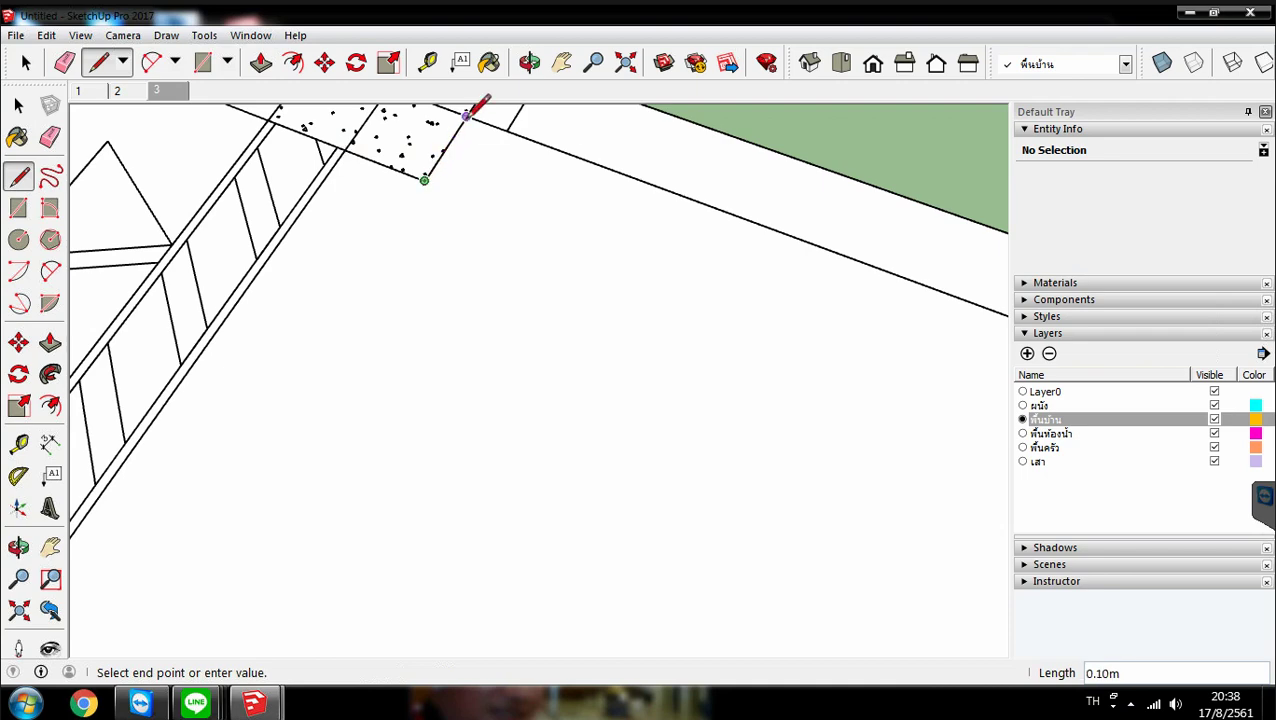
pyautogui.scroll(-1, 470, 114)
pyautogui.scroll(-5, 470, 114)
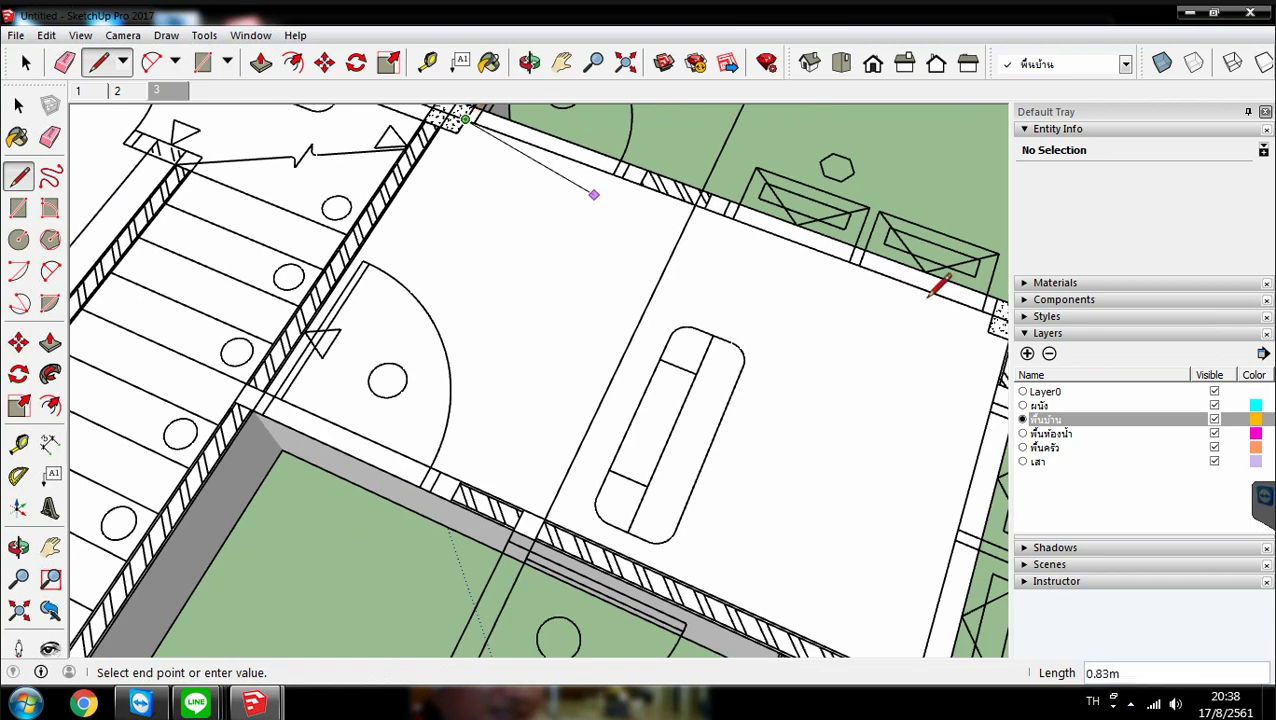
pyautogui.scroll(2, 740, 262)
pyautogui.scroll(-3, 655, 238)
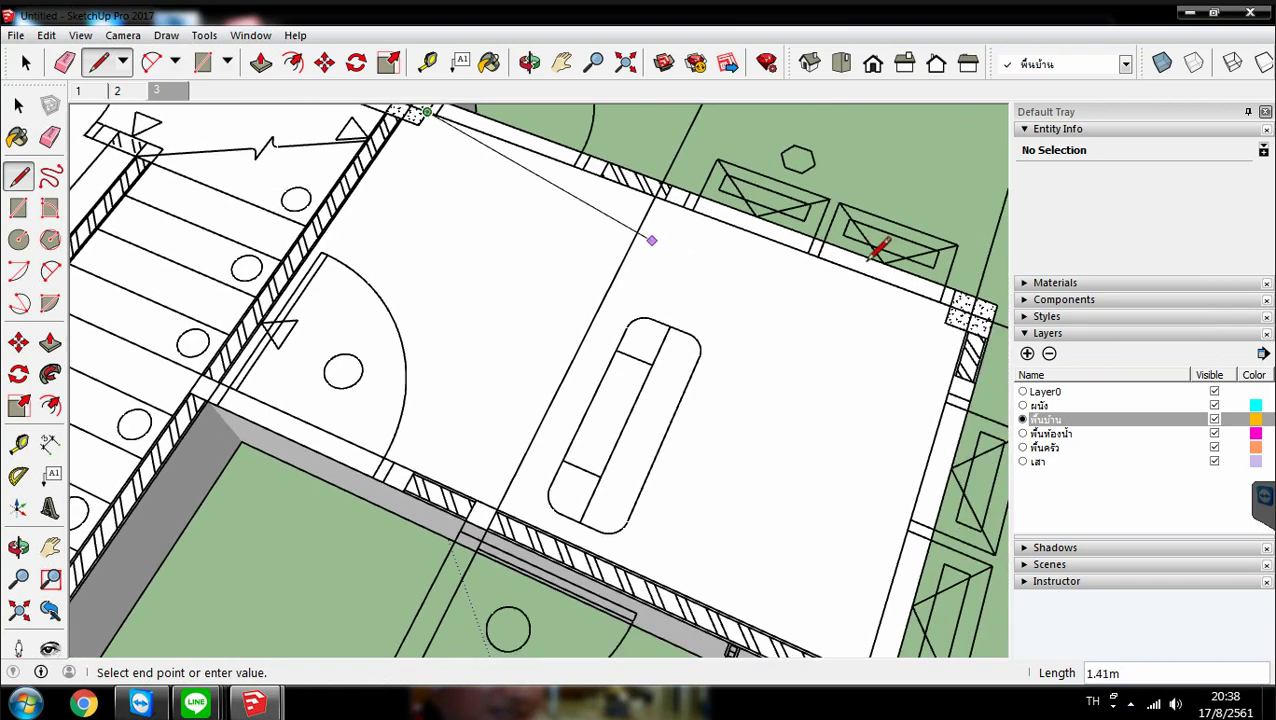
pyautogui.scroll(3, 965, 290)
pyautogui.scroll(3, 965, 298)
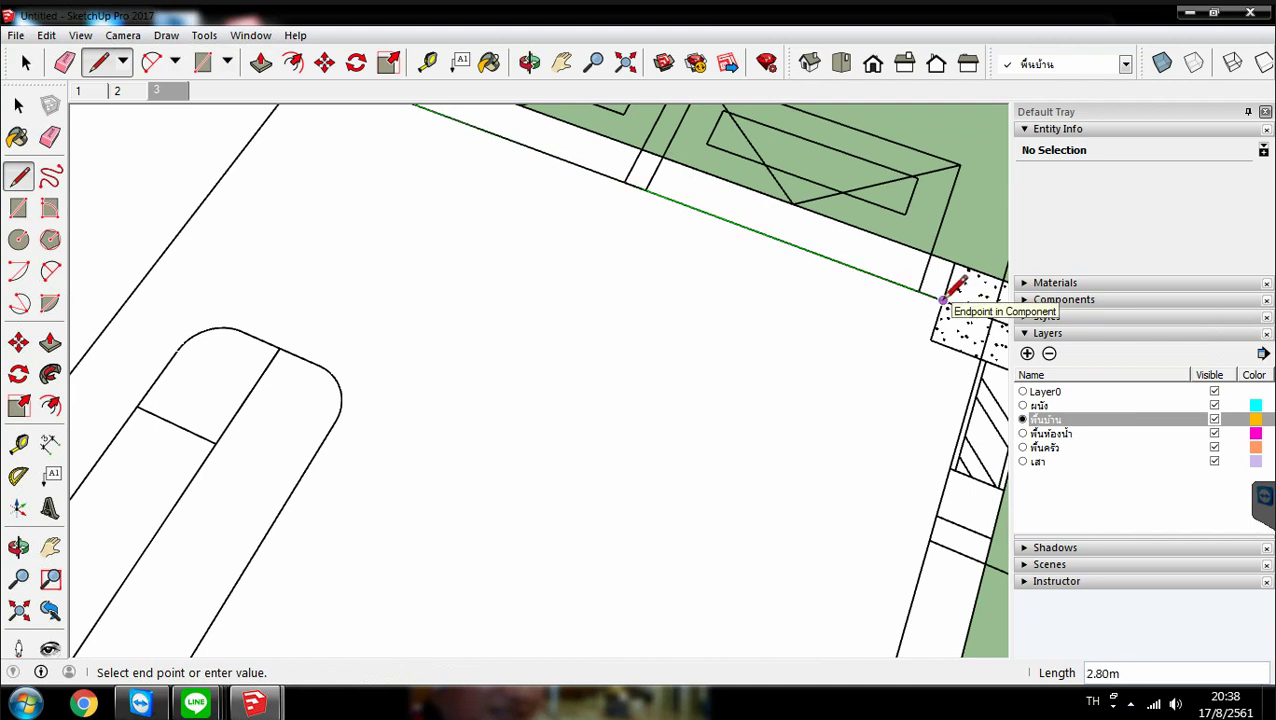
pyautogui.click(942, 298)
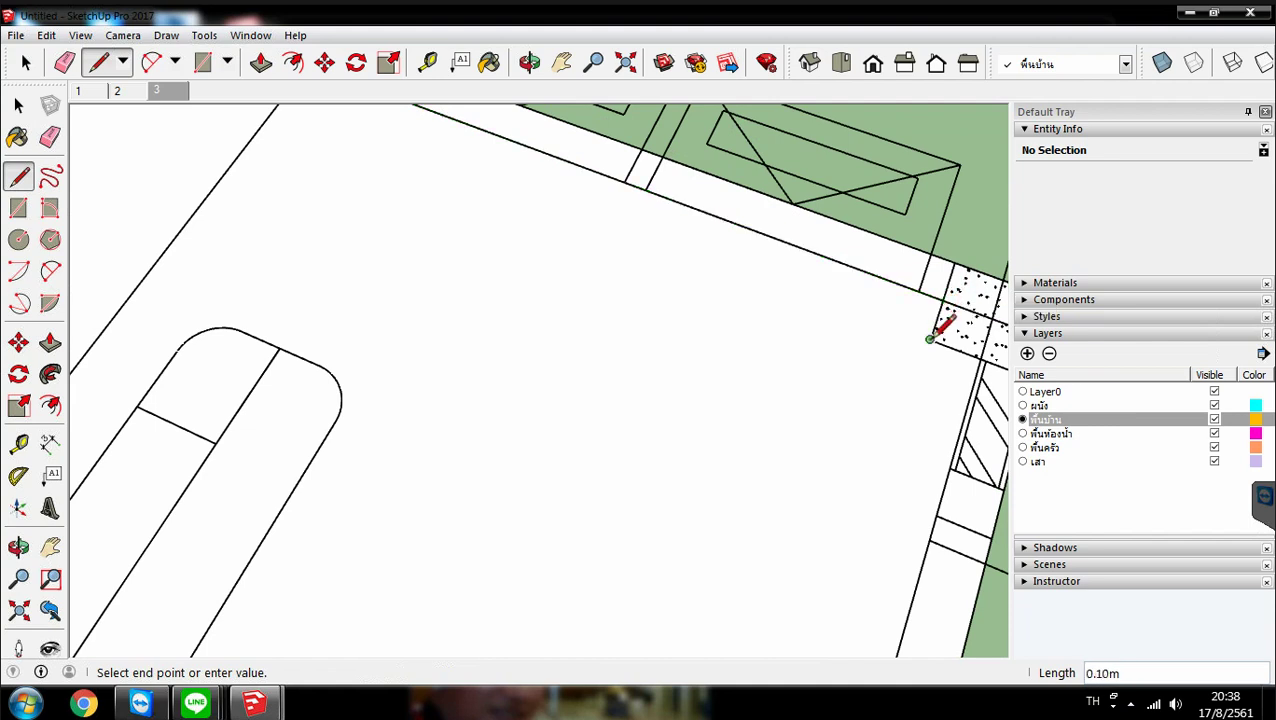
# Continue the outline around the corner column and 1.70 m along the outer wall to the inner corner at the bathroom wall
pyautogui.click(980, 357)
pyautogui.scroll(-1, 952, 215)
pyautogui.scroll(-5, 948, 215)
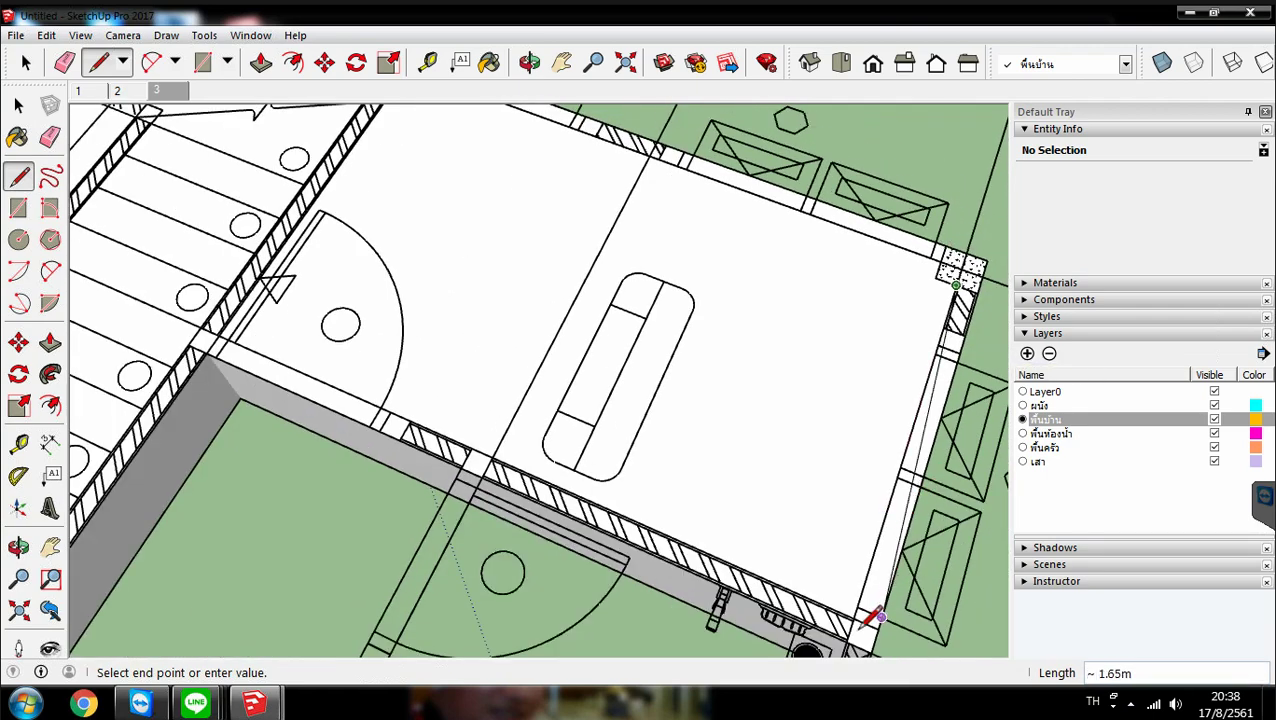
pyautogui.scroll(4, 862, 612)
pyautogui.scroll(3, 851, 614)
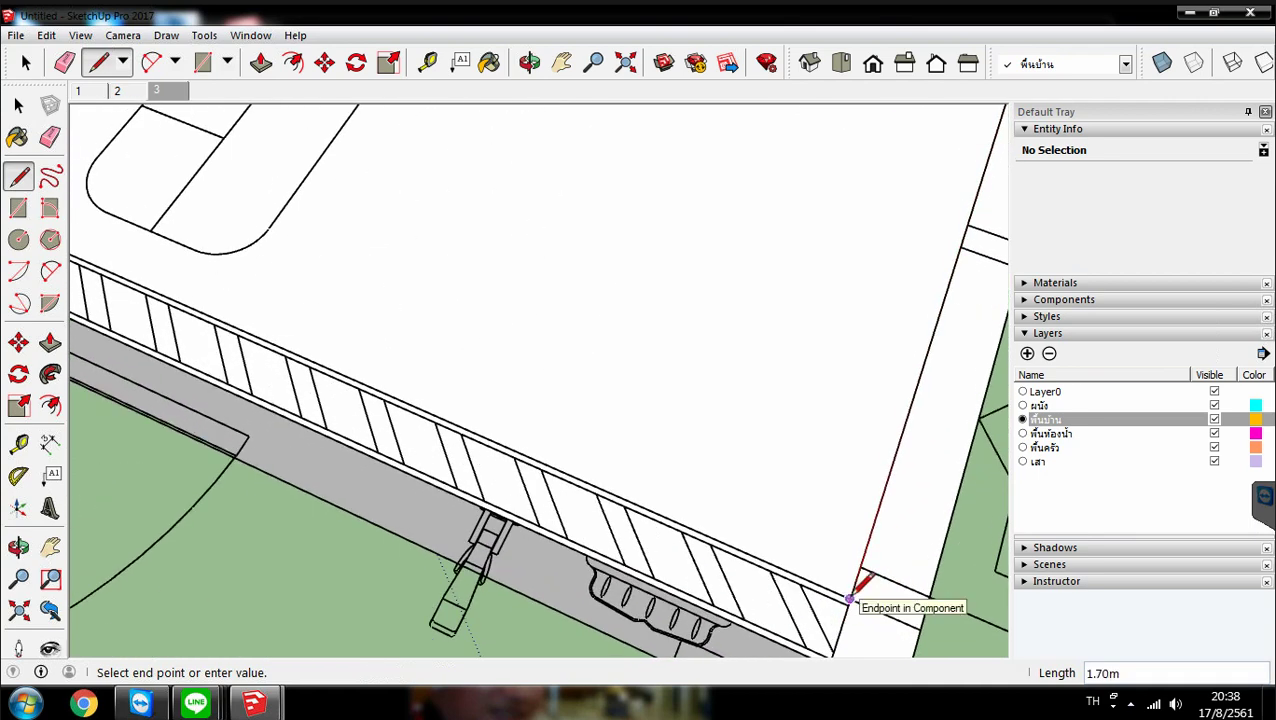
pyautogui.click(851, 598)
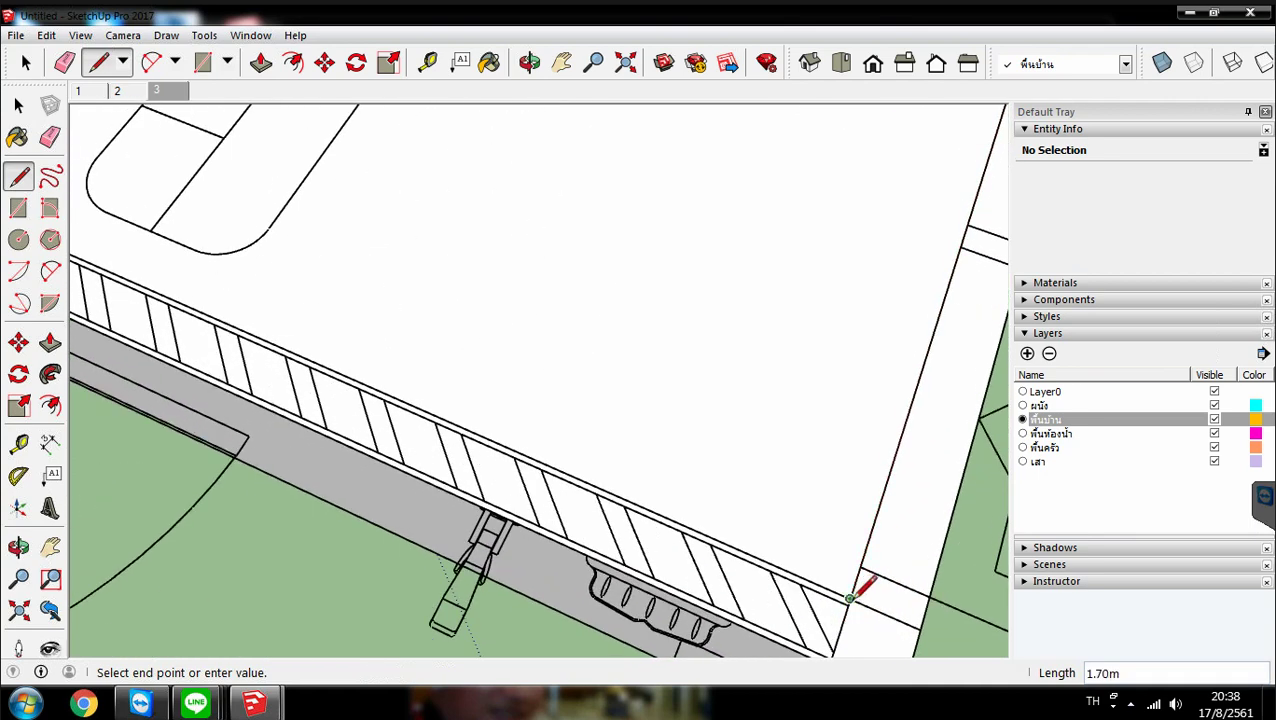
# Draw the outline's 3.00 m edge along the bathroom-side wall to the inner face of the stair wall
pyautogui.scroll(-6, 851, 600)
pyautogui.scroll(-2, 760, 540)
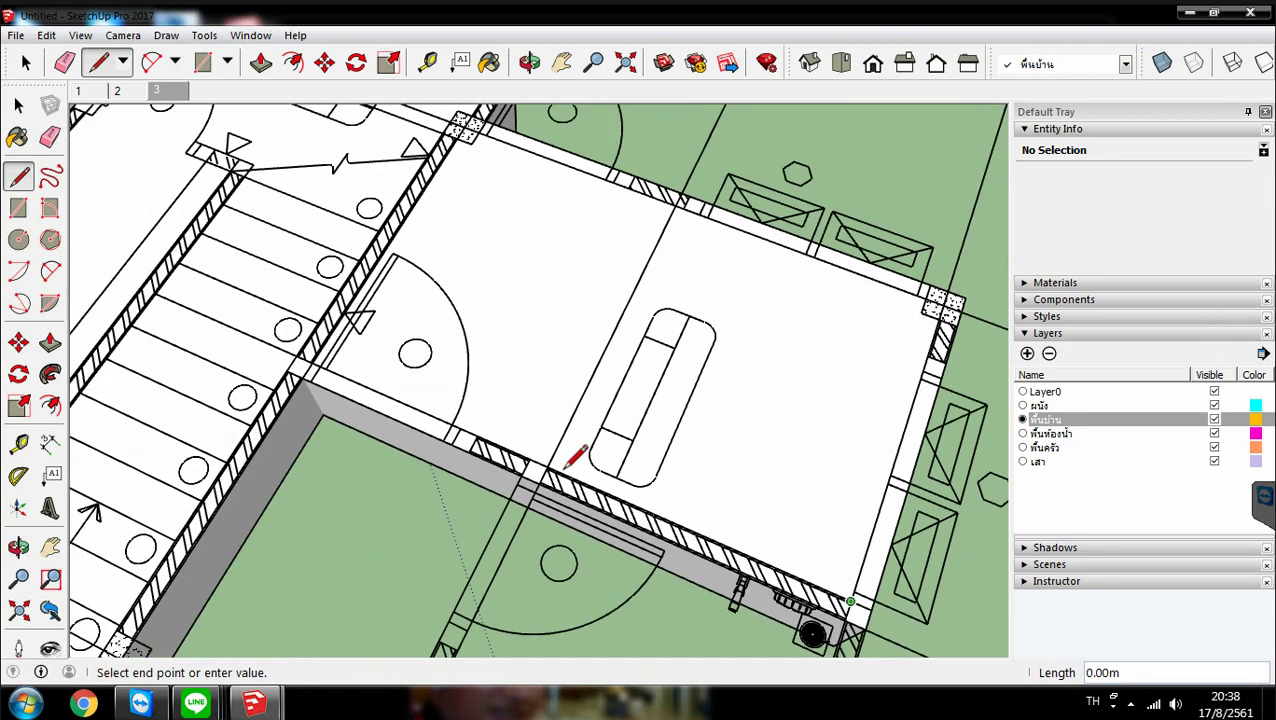
pyautogui.scroll(3, 300, 355)
pyautogui.scroll(5, 300, 355)
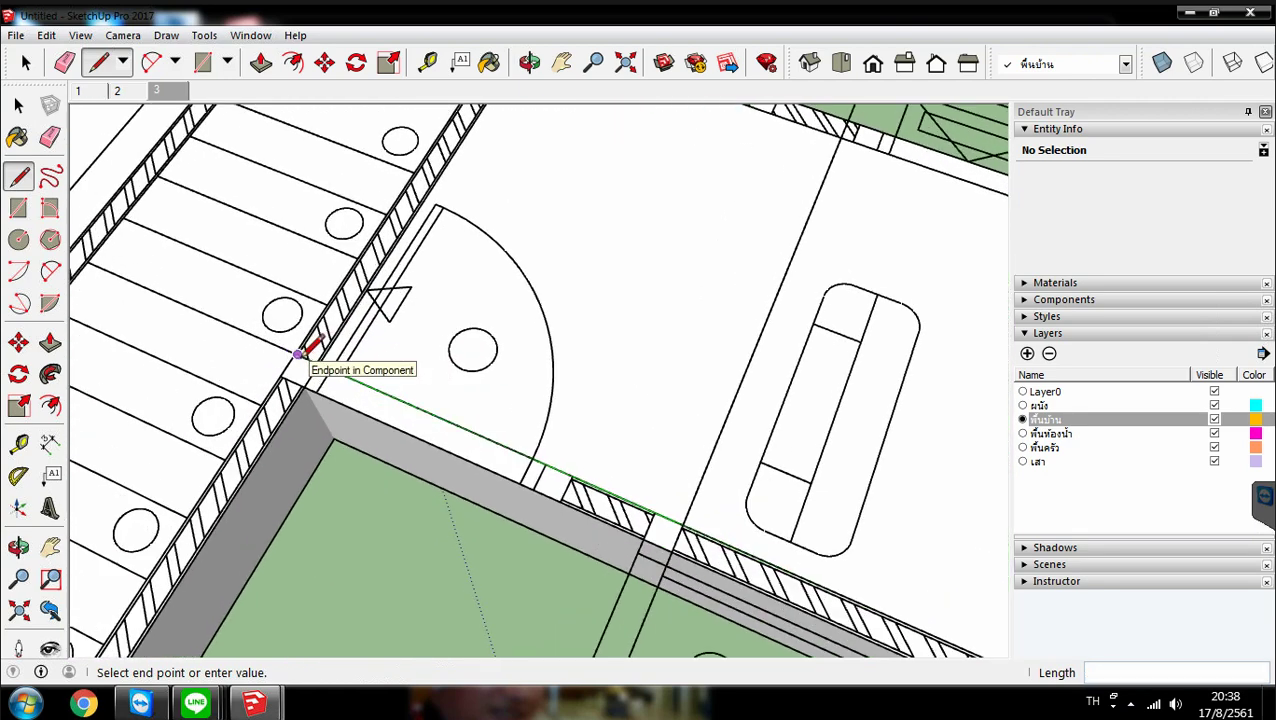
pyautogui.scroll(2, 340, 363)
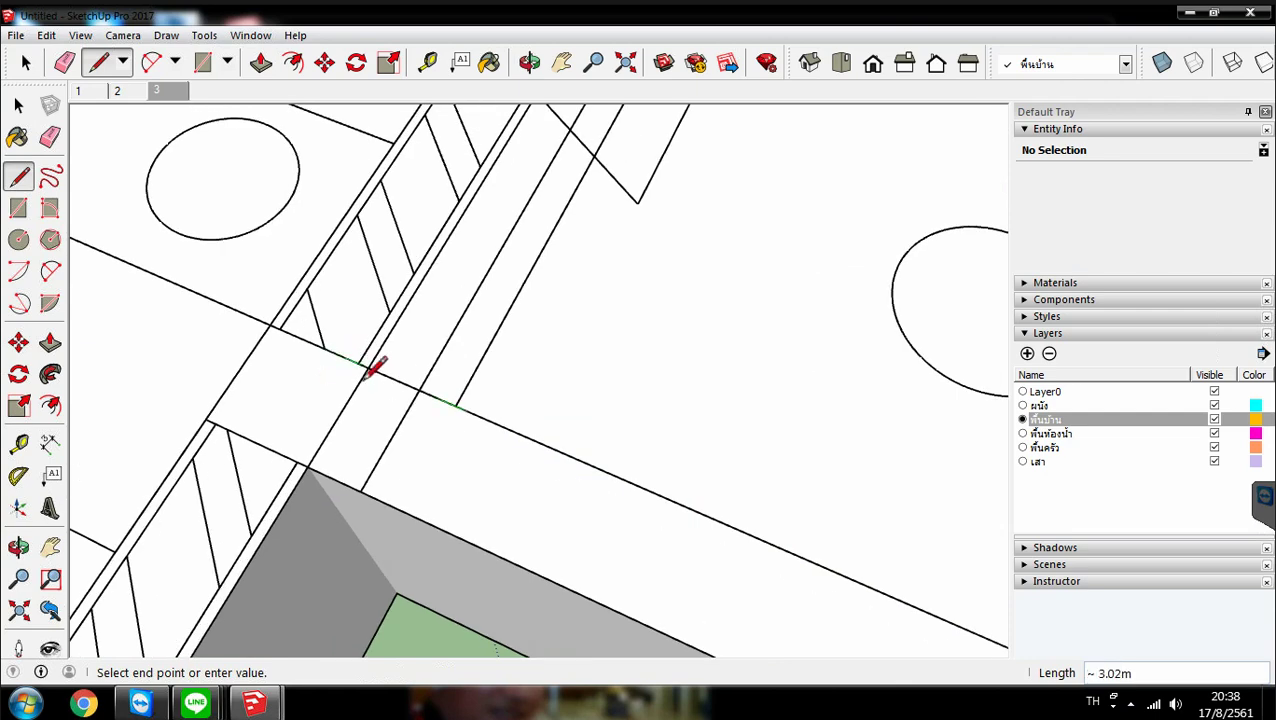
pyautogui.click(368, 366)
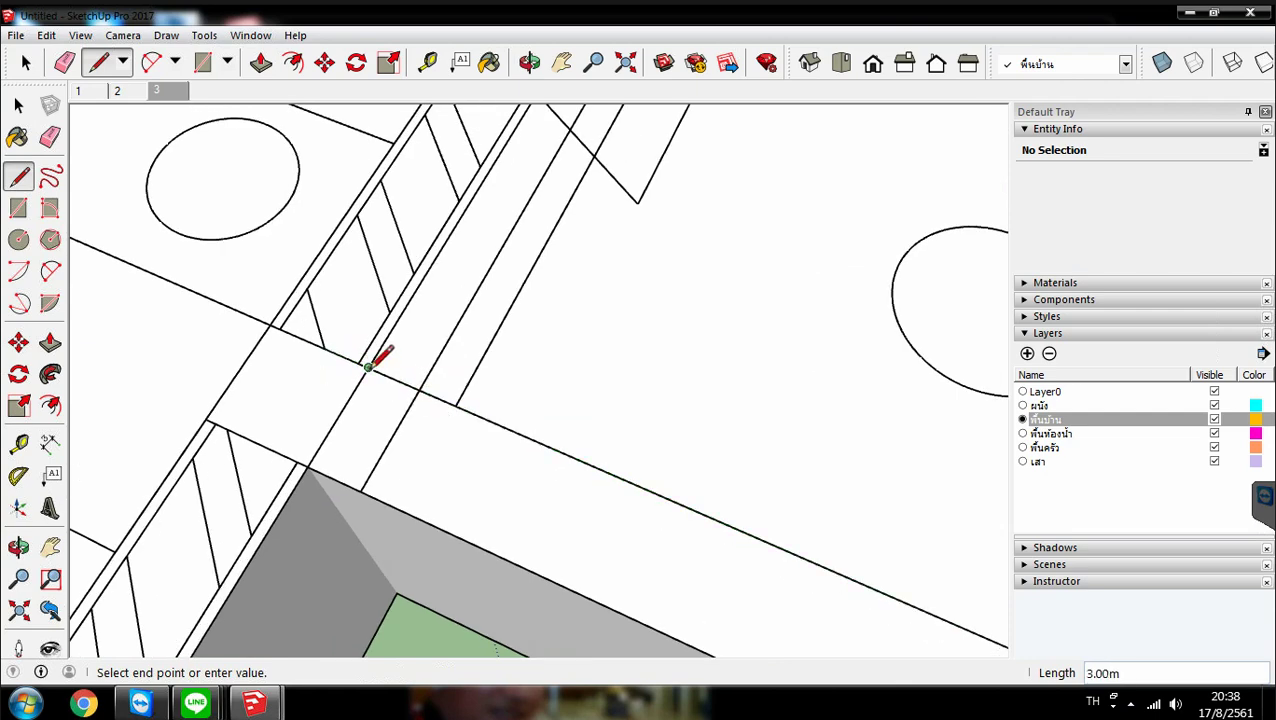
# Close the inner outline with a 1.70 m line along the stair wall back to its start at the stair-side column
pyautogui.scroll(-3, 368, 367)
pyautogui.scroll(-5, 372, 366)
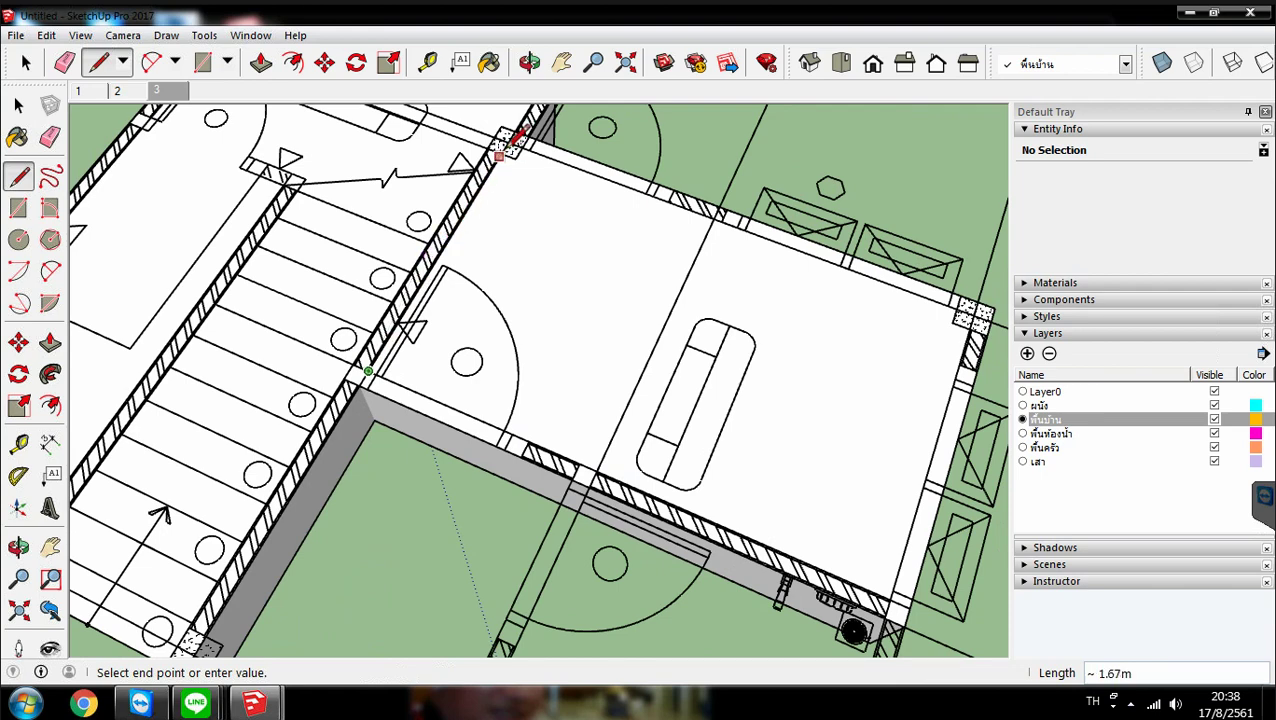
pyautogui.scroll(6, 499, 150)
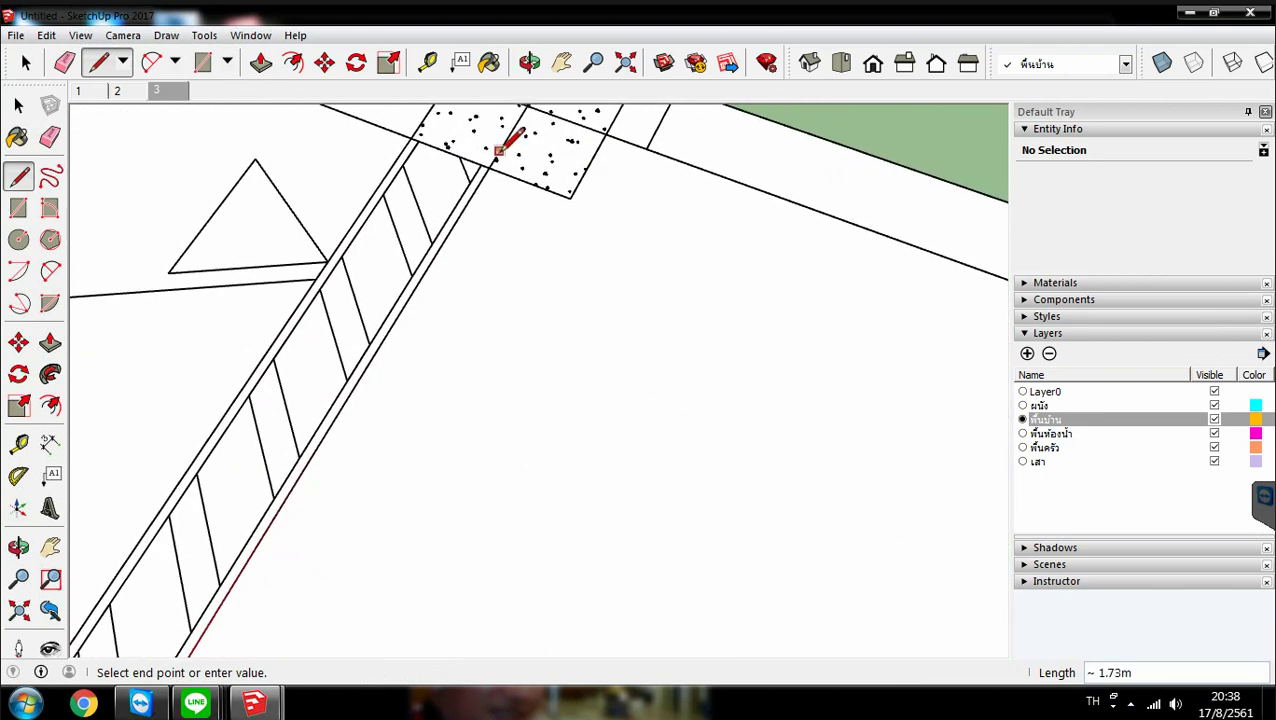
pyautogui.scroll(3, 497, 150)
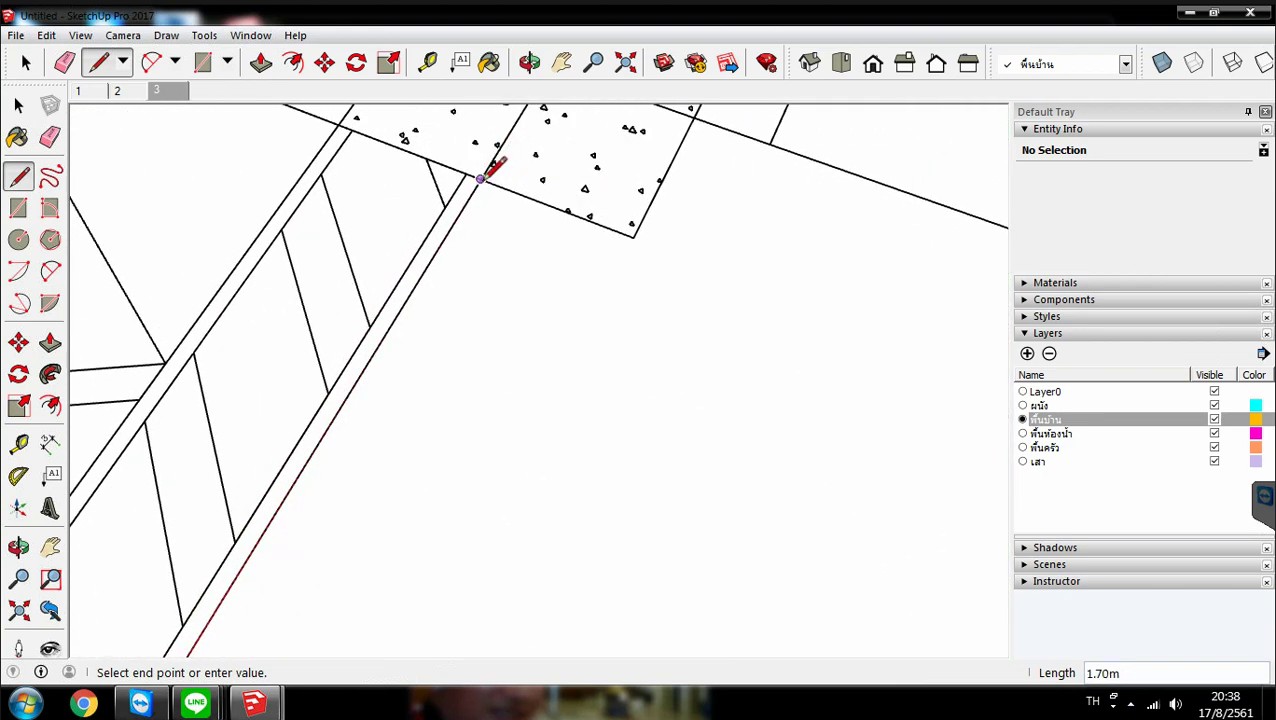
pyautogui.click(481, 177)
pyautogui.scroll(-5, 482, 288)
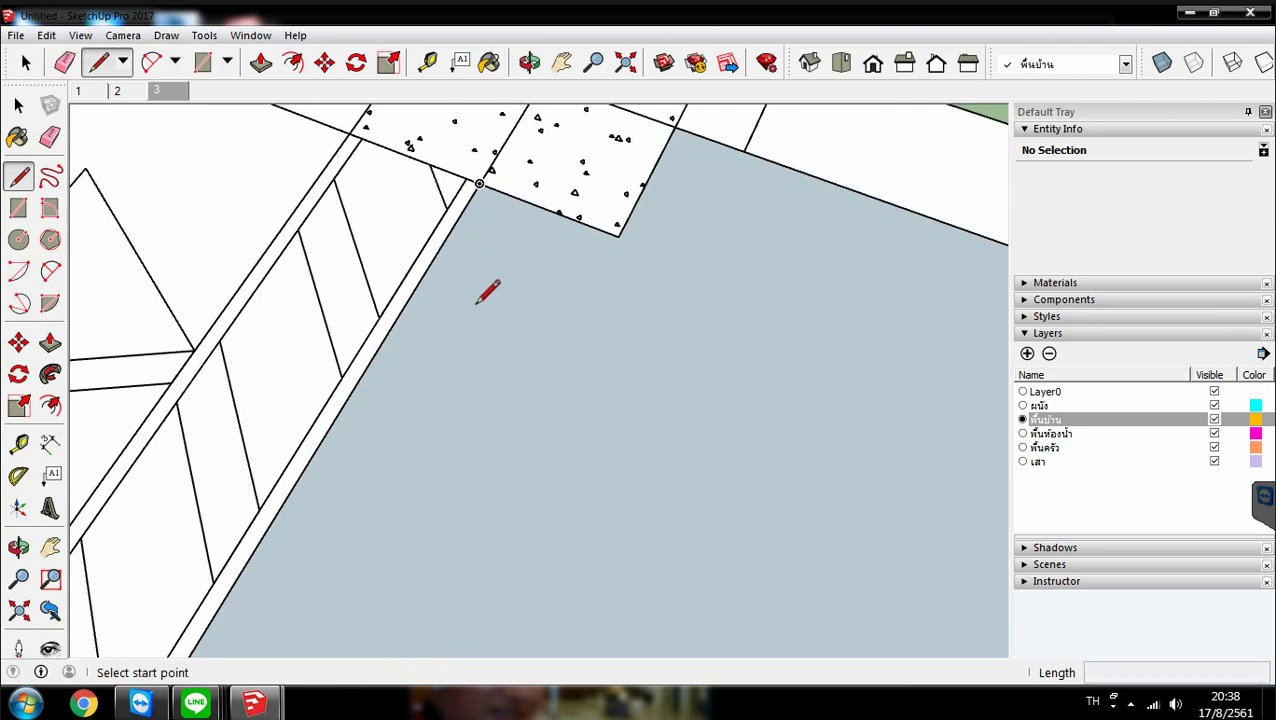
pyautogui.scroll(-5, 471, 295)
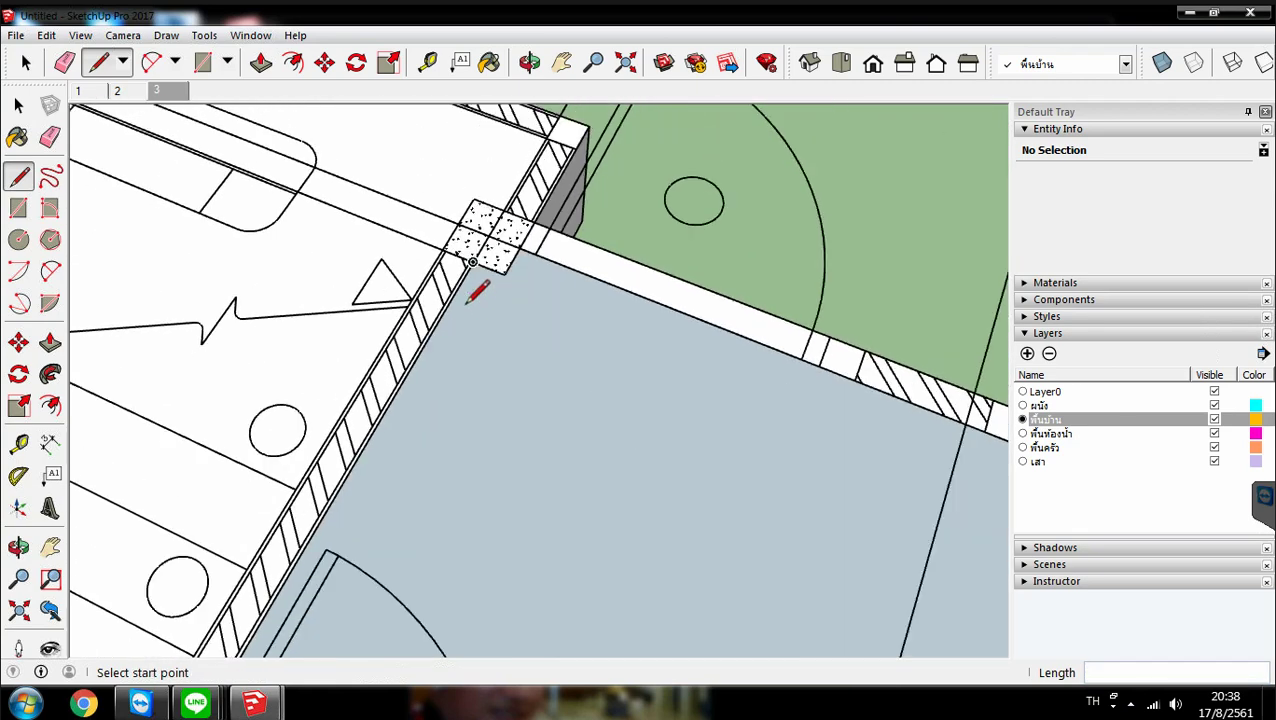
pyautogui.scroll(-6, 472, 268)
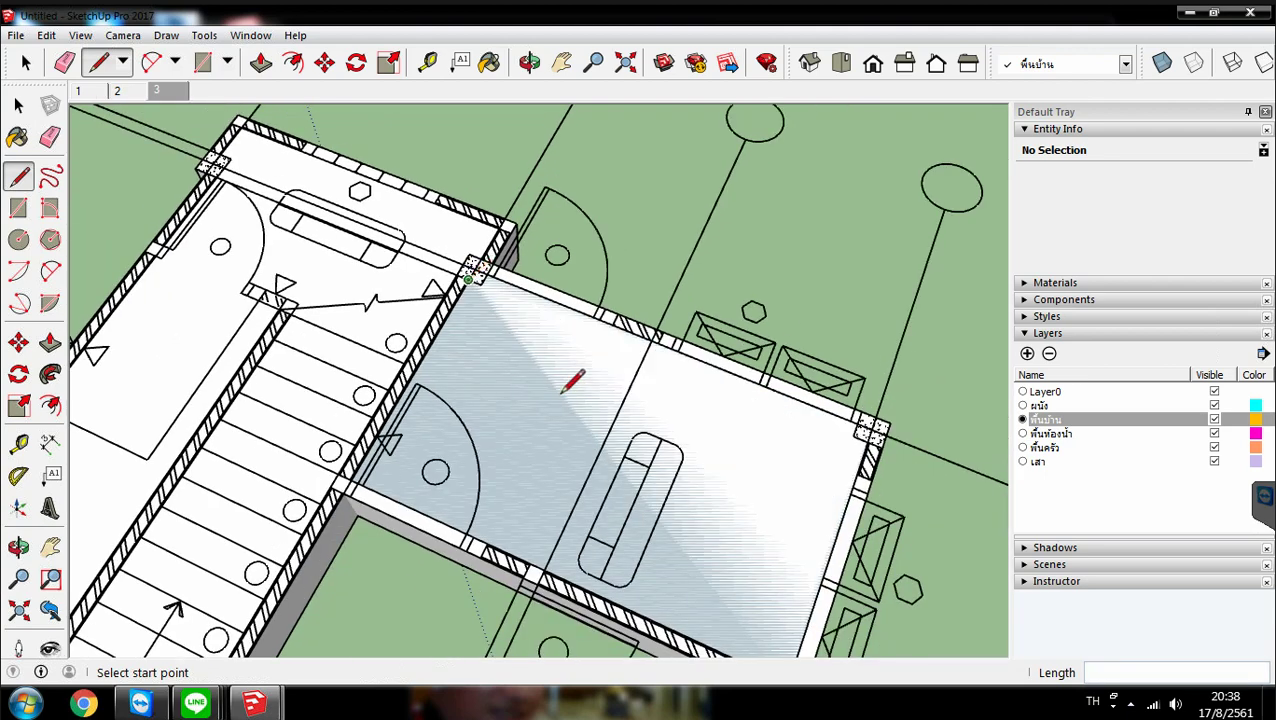
pyautogui.moveTo(714, 492)
pyautogui.mouseDown(button='middle')
pyautogui.moveTo(703, 450)
pyautogui.moveTo(593, 447)
pyautogui.moveTo(673, 484)
pyautogui.moveTo(604, 455)
pyautogui.mouseUp(button='middle')
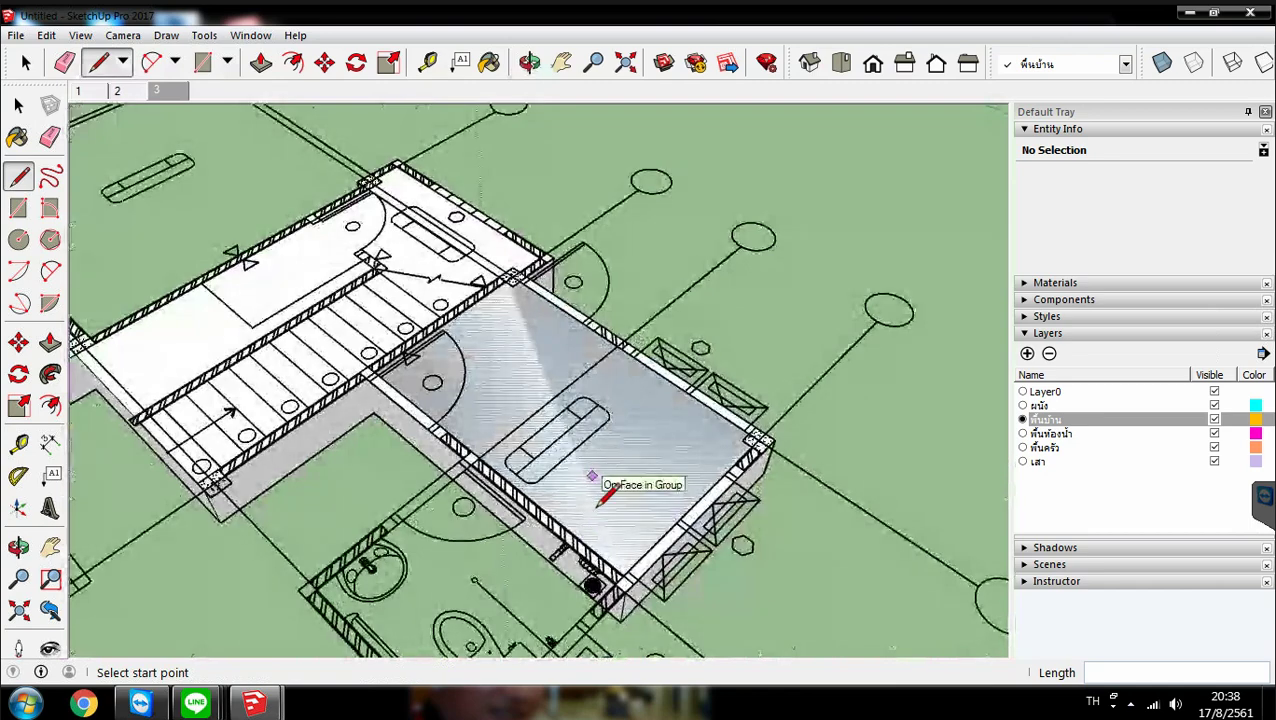
pyautogui.moveTo(649, 530); pyautogui.dragTo(687, 578, button='middle')
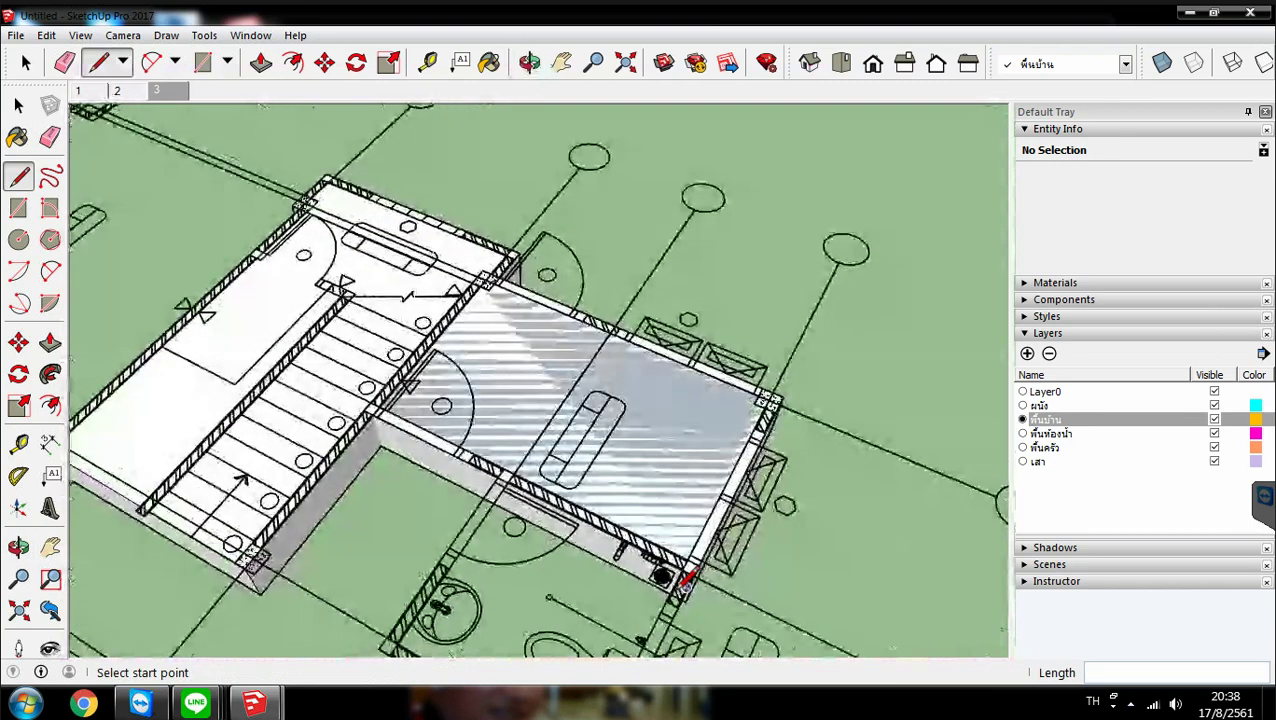
pyautogui.scroll(3, 687, 578)
pyautogui.scroll(1, 676, 362)
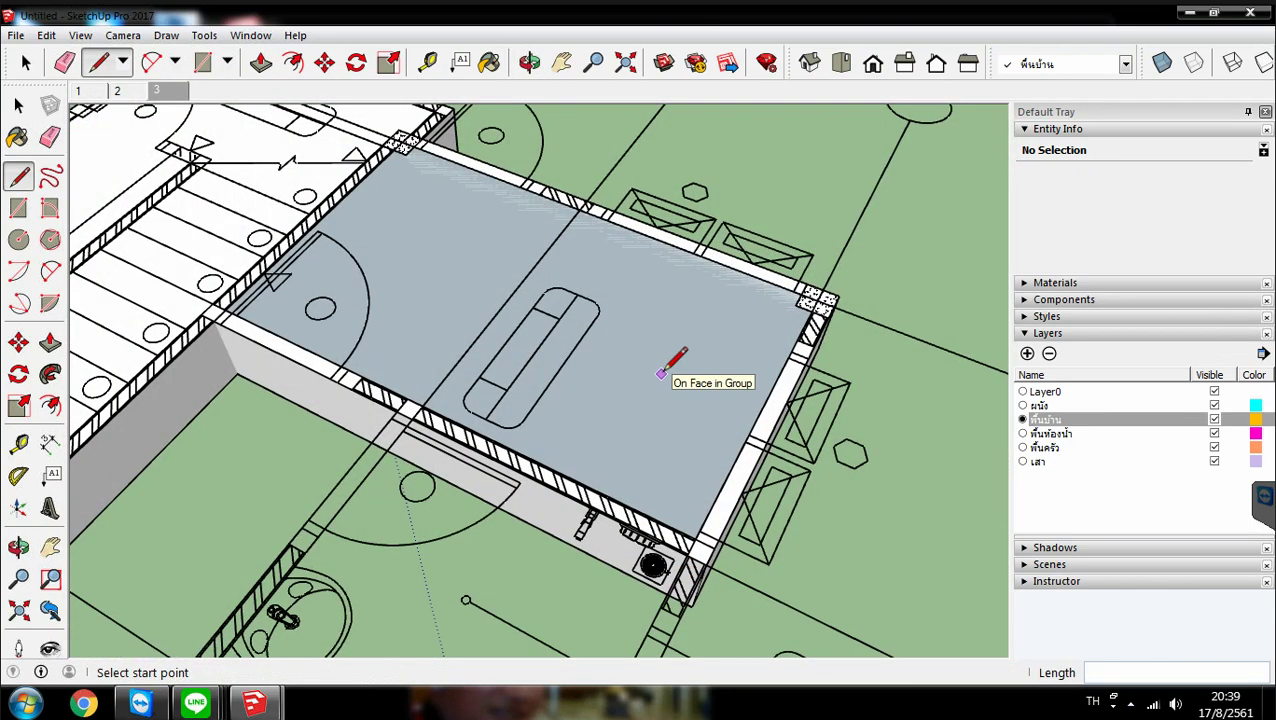
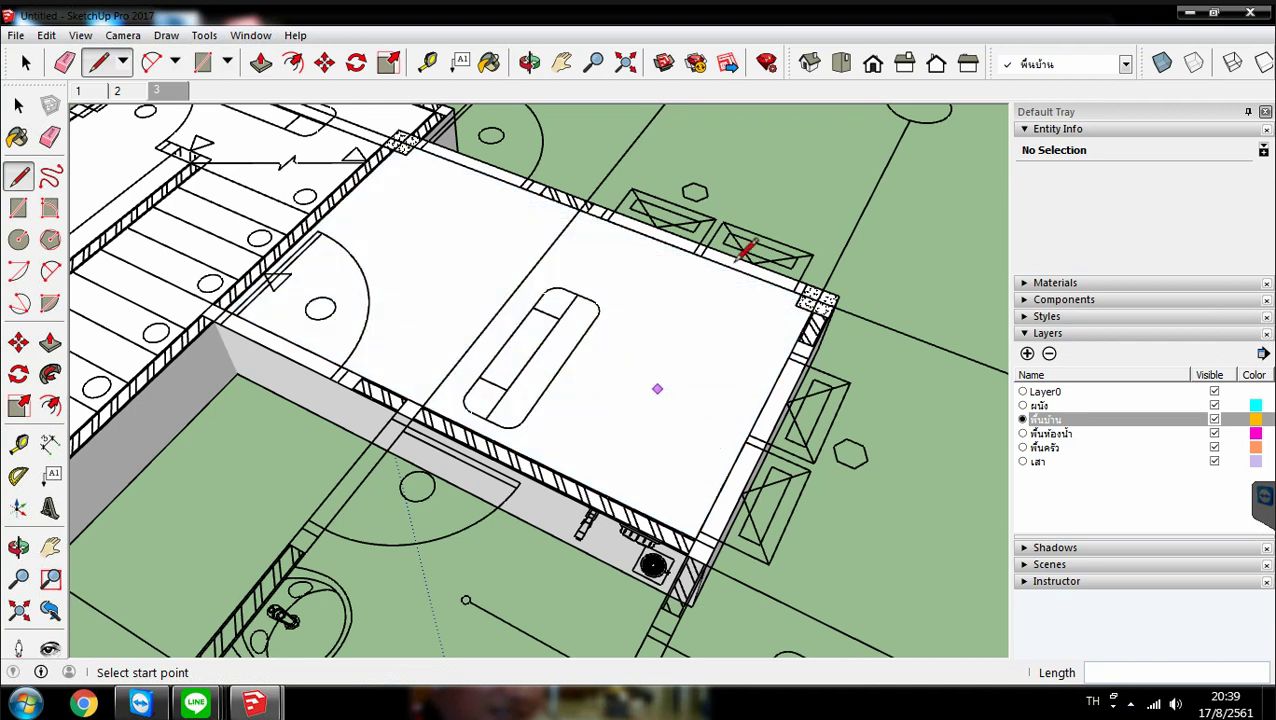
# Make the เสา layer current and hide the พื้นบ้าน layer
pyautogui.scroll(-2, 762, 165)
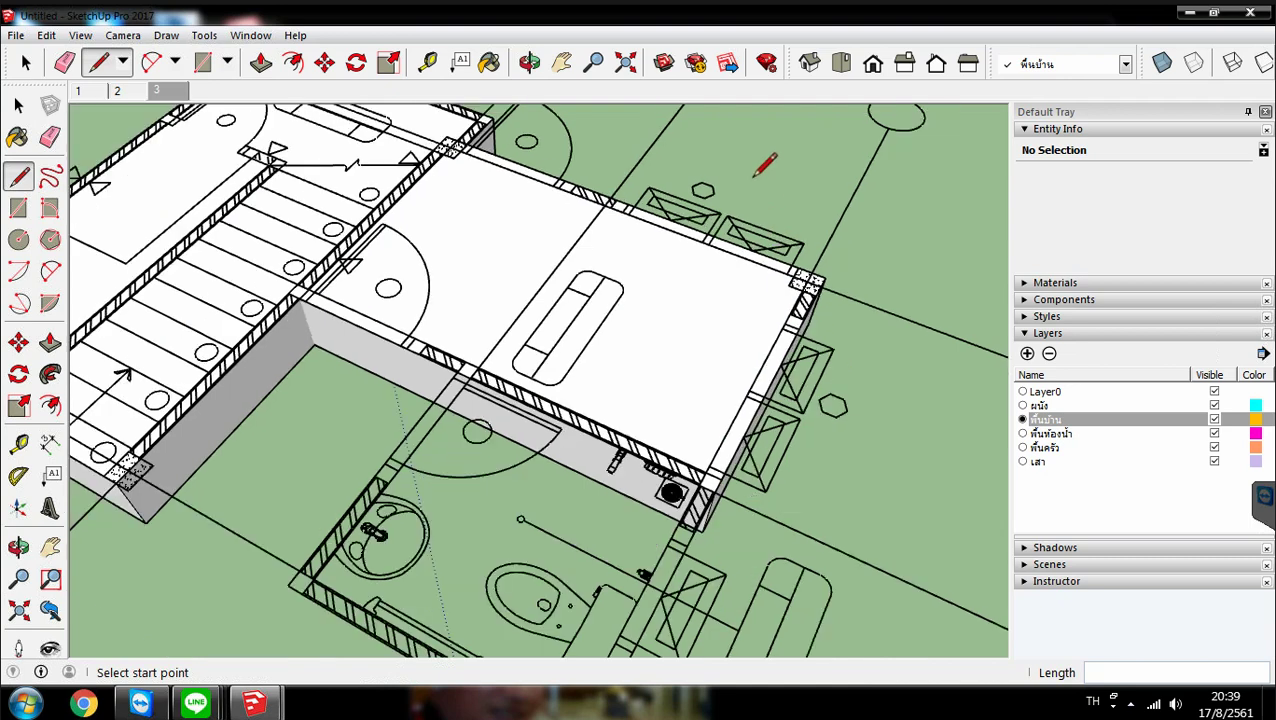
pyautogui.scroll(-3, 755, 250)
pyautogui.moveTo(598, 450)
pyautogui.mouseDown(button='middle')
pyautogui.moveTo(572, 478)
pyautogui.moveTo(584, 484)
pyautogui.moveTo(601, 342)
pyautogui.mouseUp(button='middle')
pyautogui.scroll(-2, 590, 300)
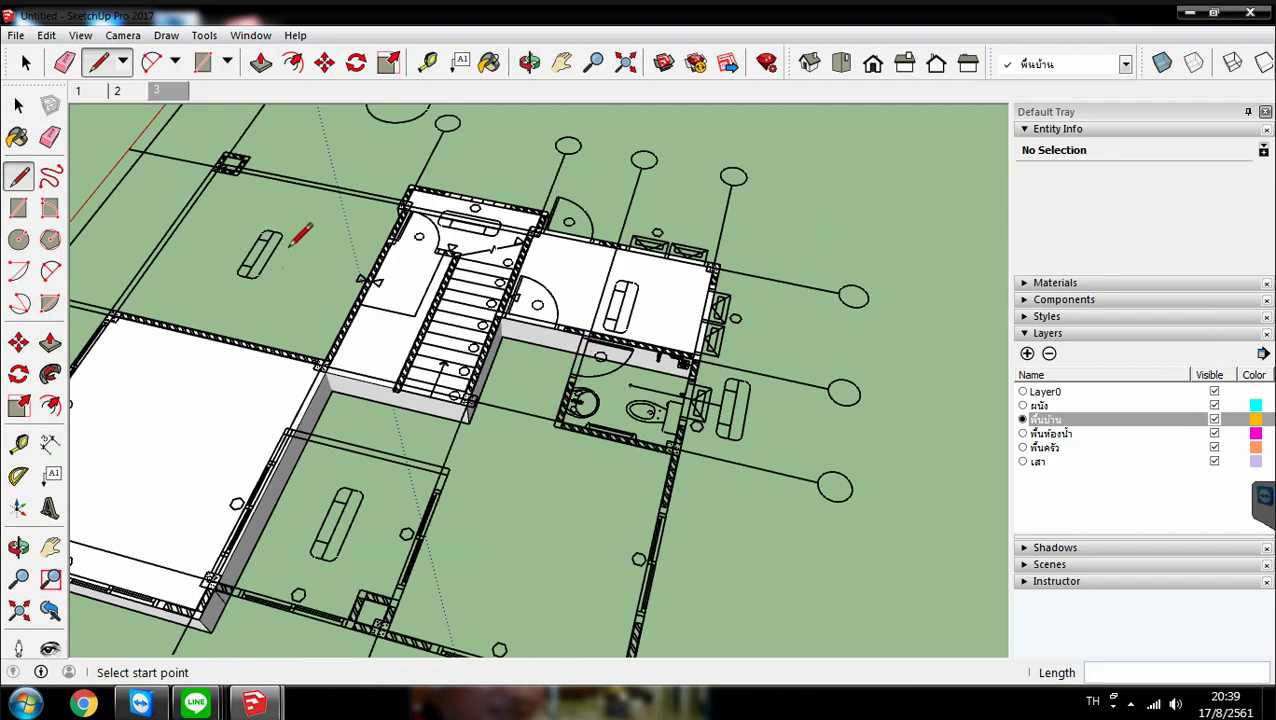
pyautogui.scroll(-2, 292, 244)
pyautogui.moveTo(545, 460); pyautogui.dragTo(574, 366, button='middle')
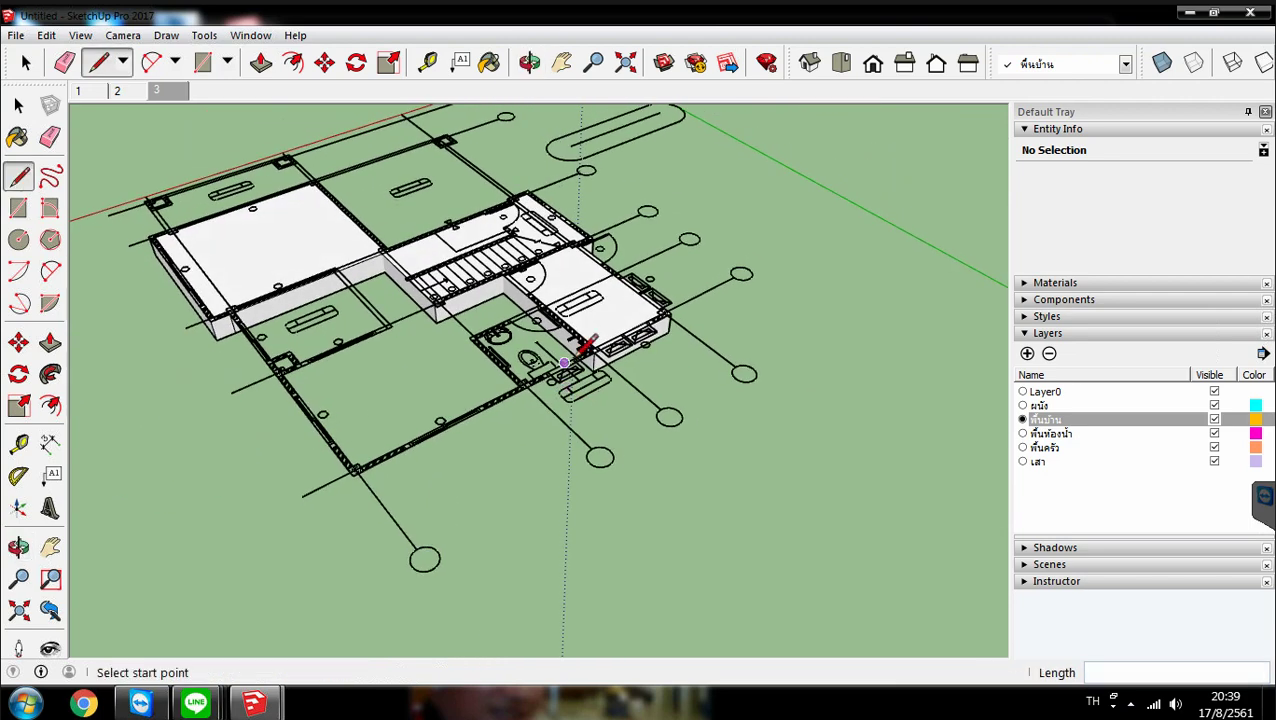
pyautogui.scroll(2, 583, 345)
pyautogui.moveTo(535, 475)
pyautogui.mouseDown(button='middle')
pyautogui.moveTo(706, 501)
pyautogui.moveTo(1072, 470)
pyautogui.mouseUp(button='middle')
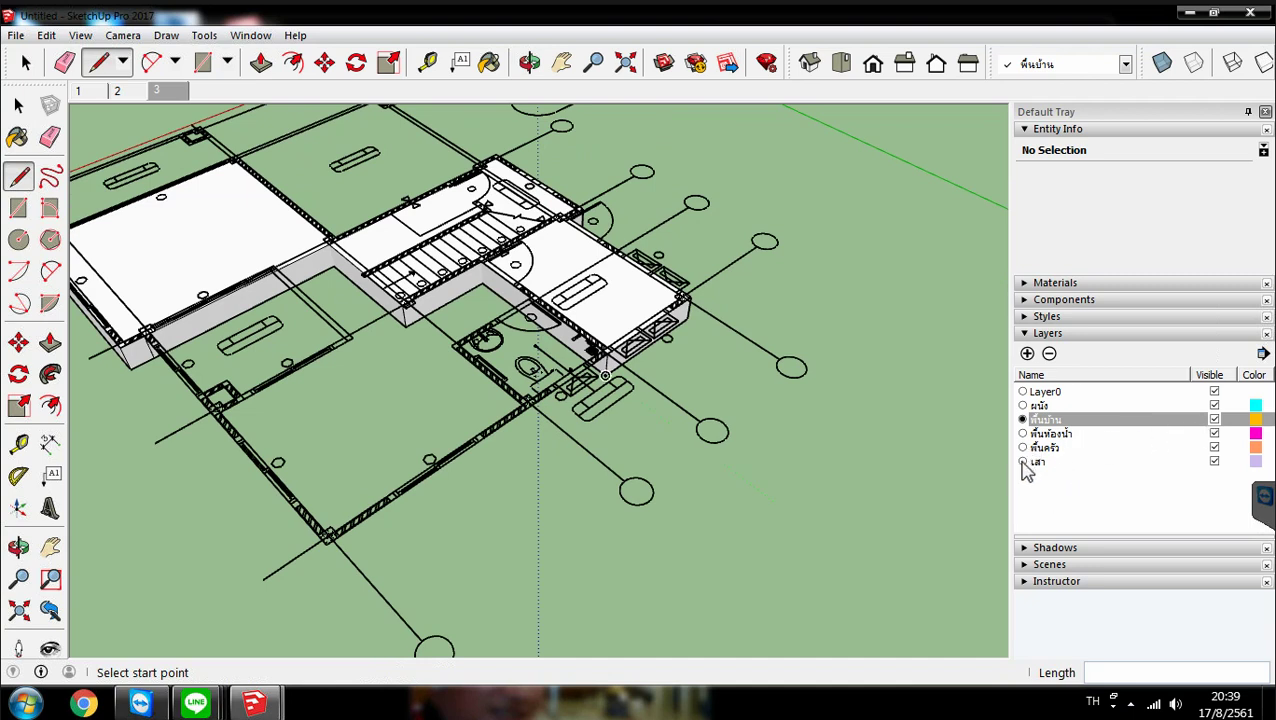
pyautogui.click(1023, 463)
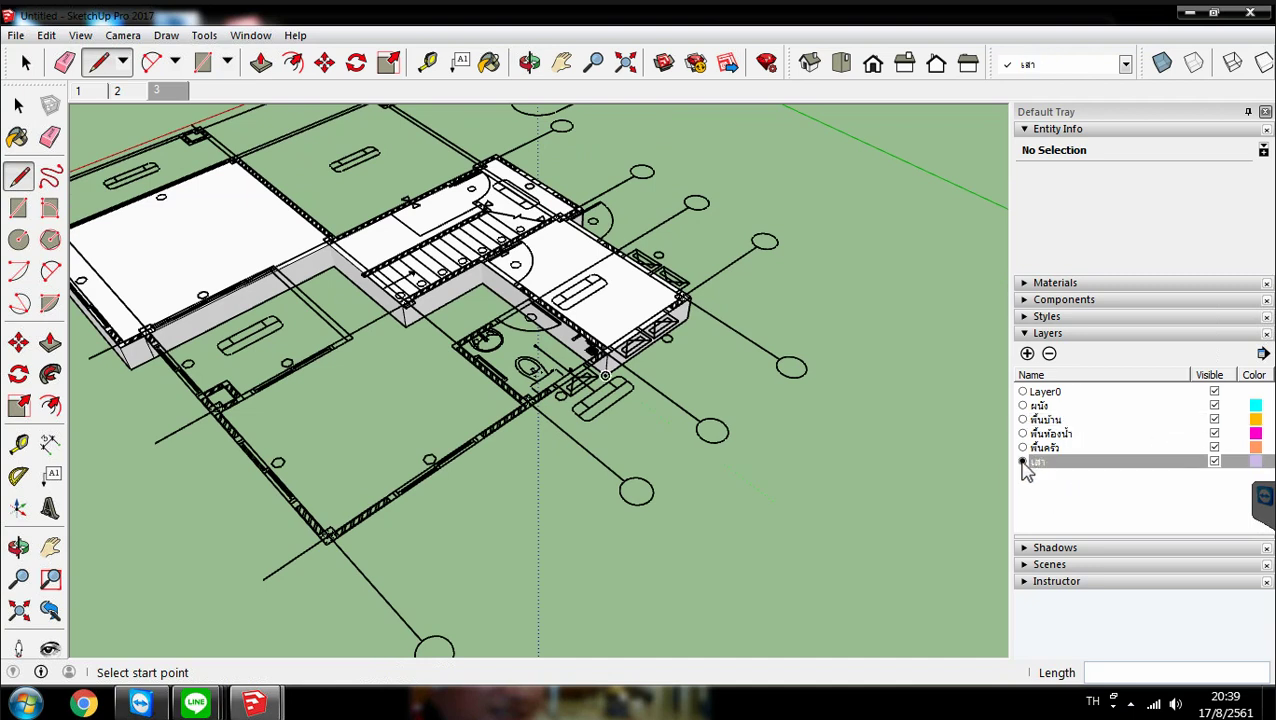
pyautogui.click(1214, 420)
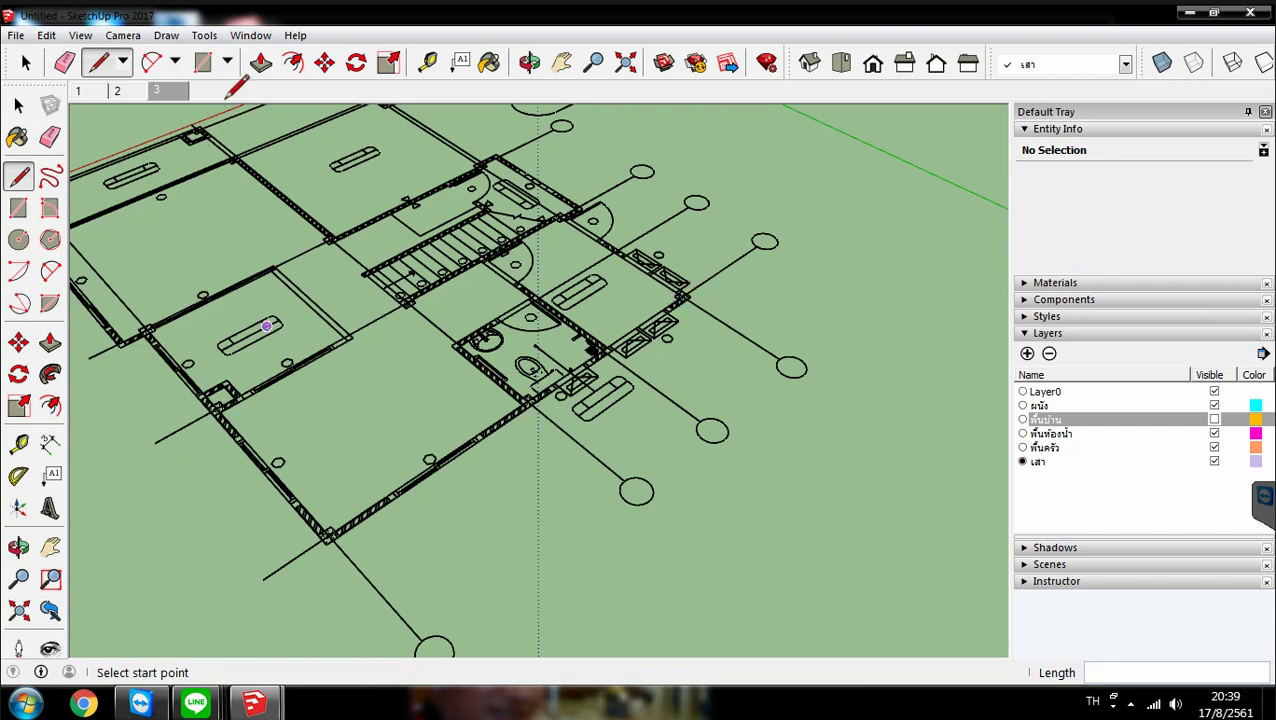
# Draw a 0.20 m by 0.20 m rectangle over the hatched column at the plan's outer corner
pyautogui.click(202, 62)
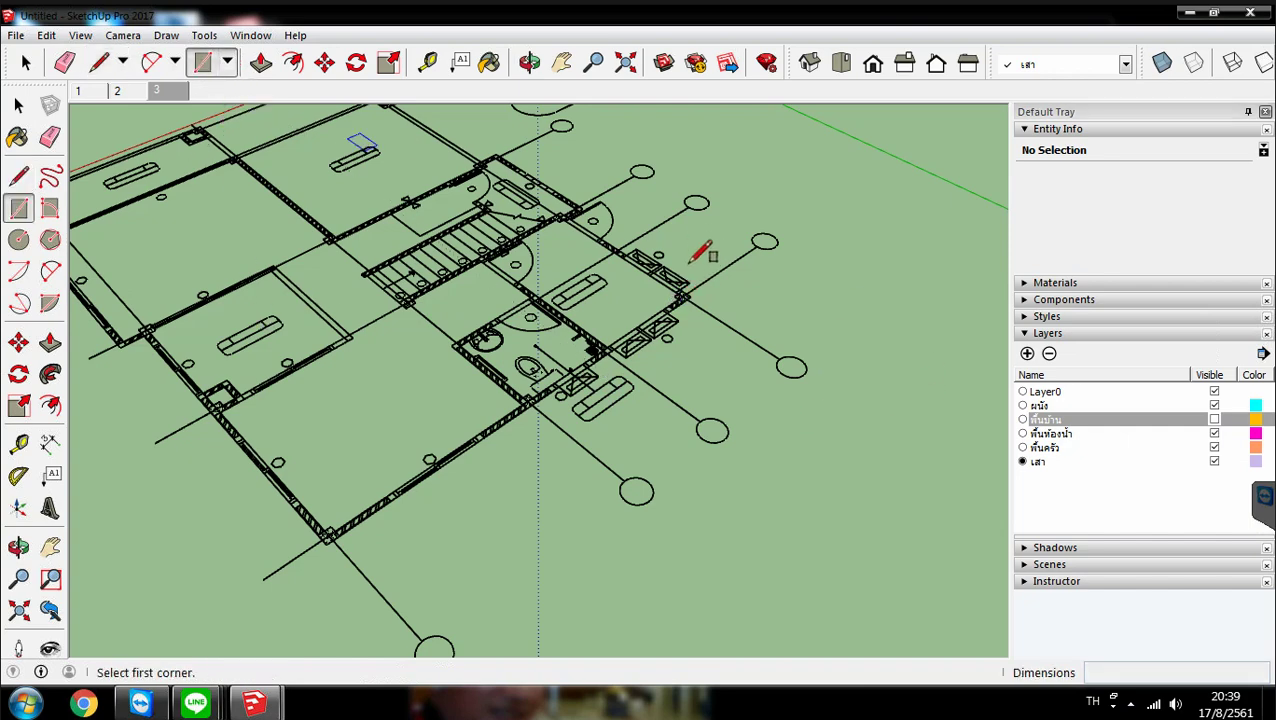
pyautogui.scroll(1, 717, 281)
pyautogui.scroll(6, 717, 281)
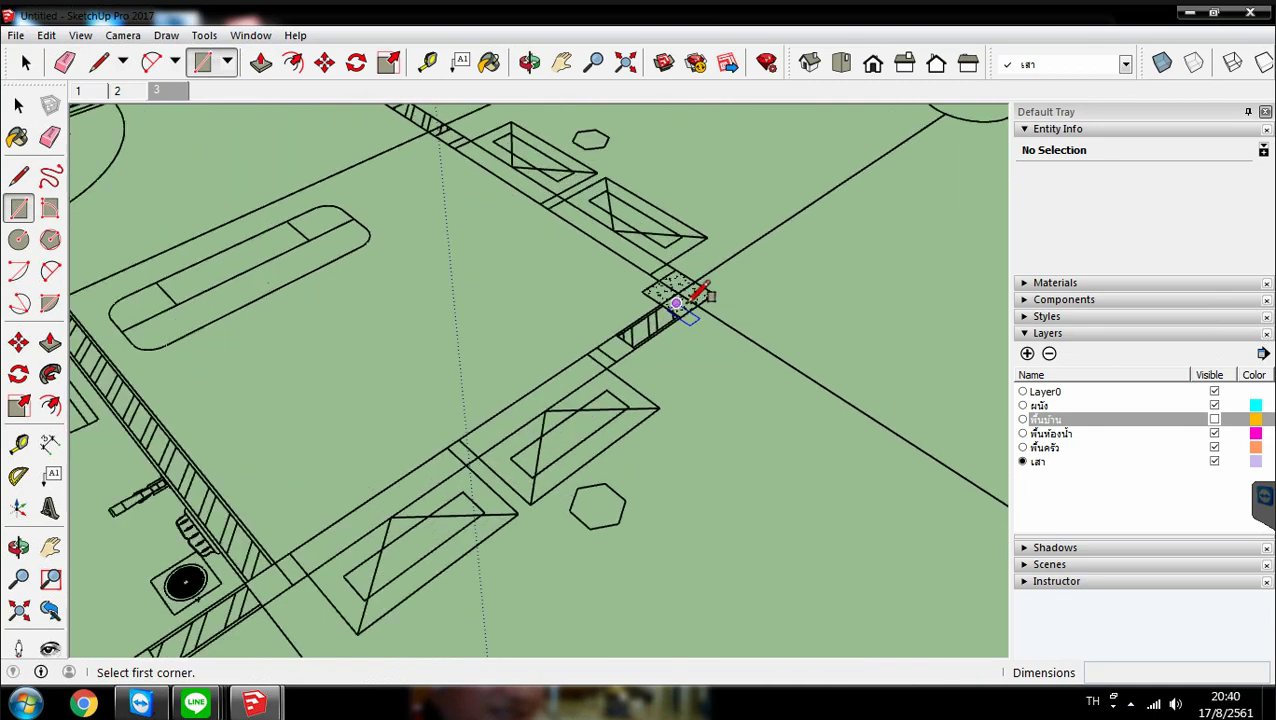
pyautogui.scroll(4, 700, 296)
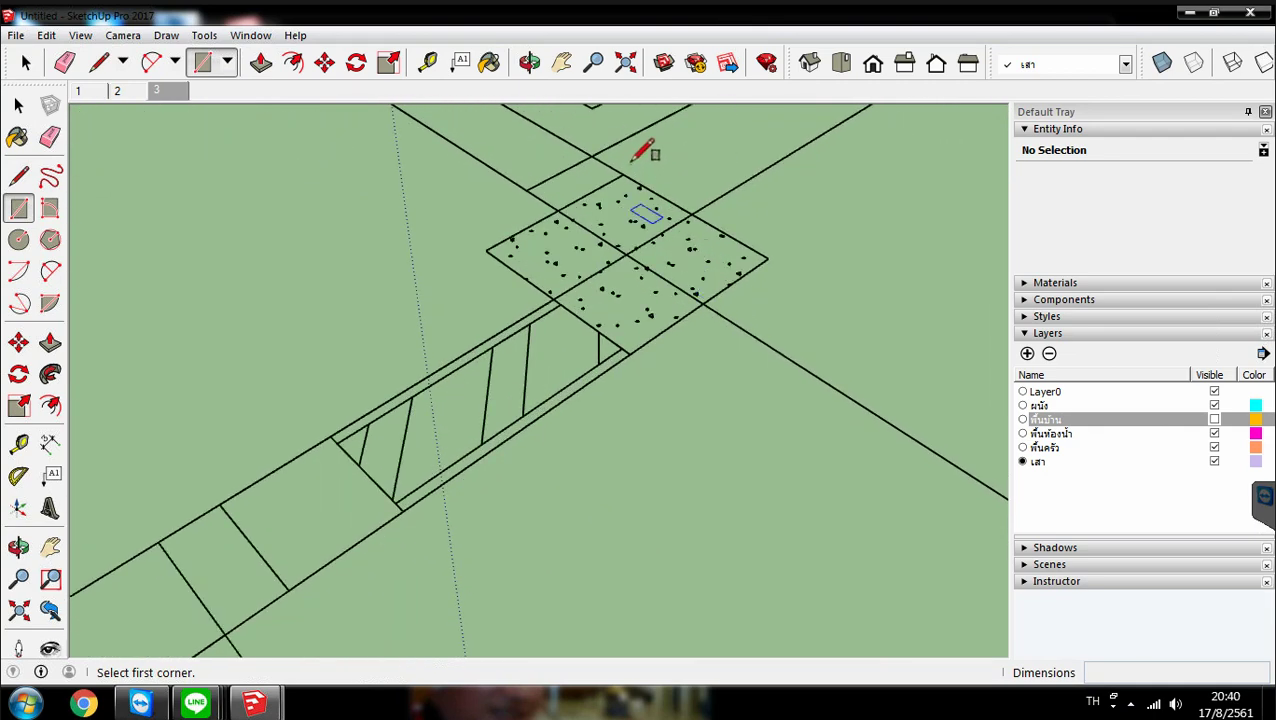
pyautogui.click(623, 175)
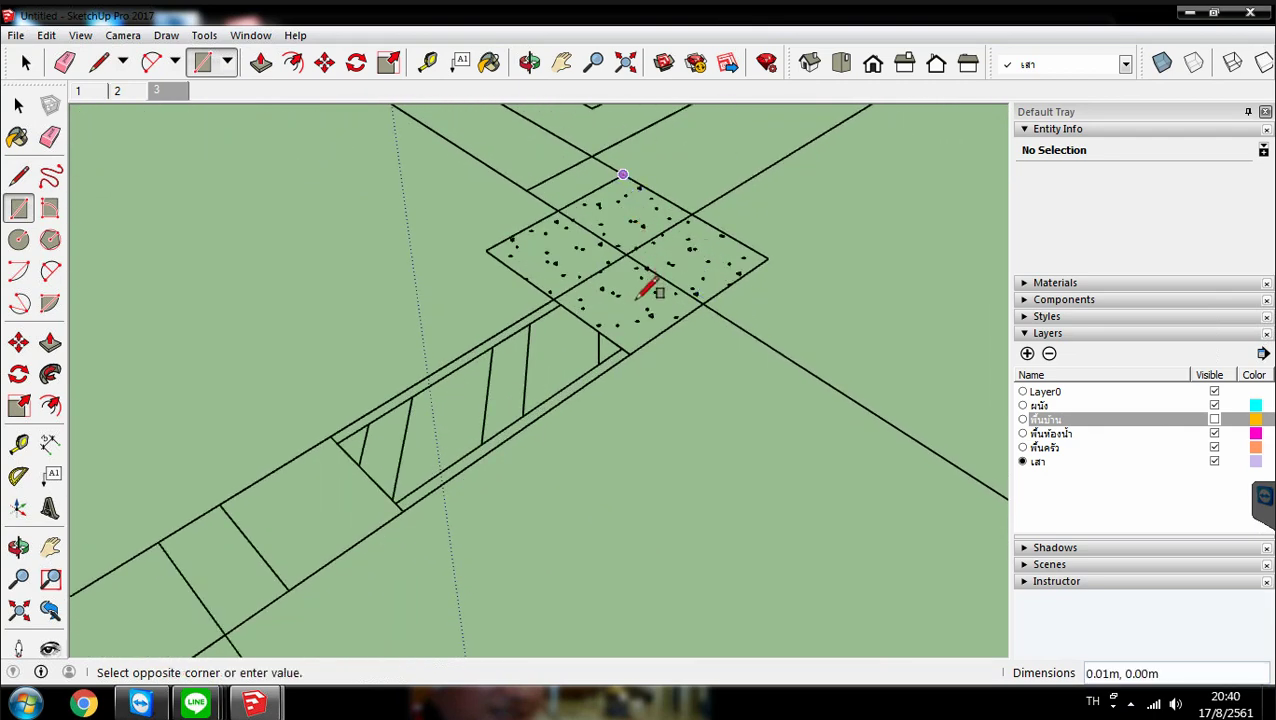
pyautogui.click(629, 354)
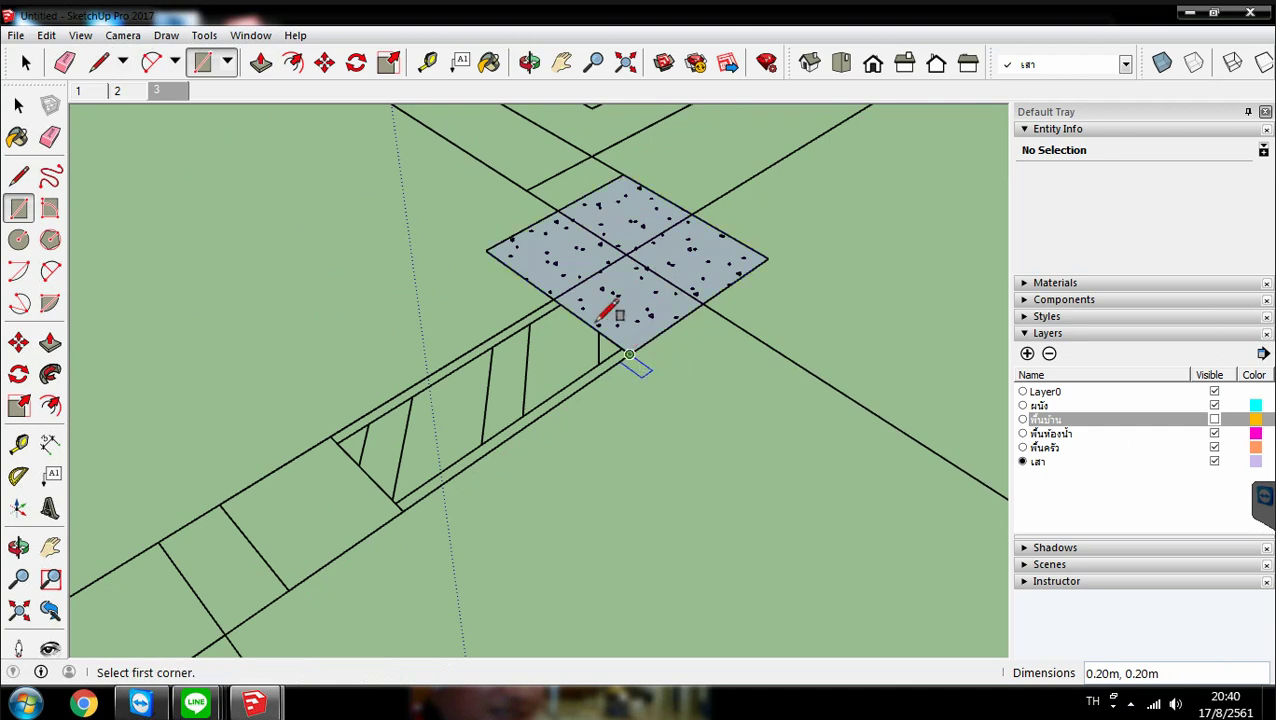
# Group the column's square face with its edges, leaving the imported plan out of the selection
pyautogui.click(20, 58)
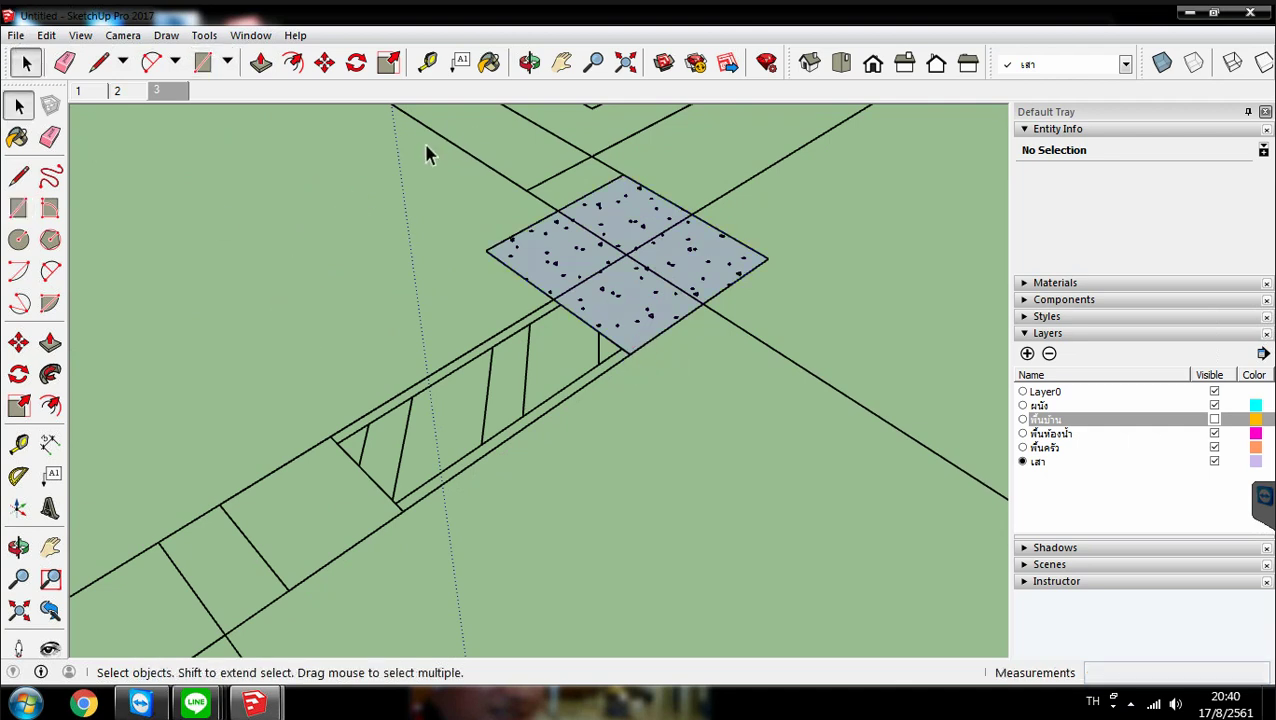
pyautogui.moveTo(421, 148); pyautogui.dragTo(820, 412)
pyautogui.rightClick(607, 293)
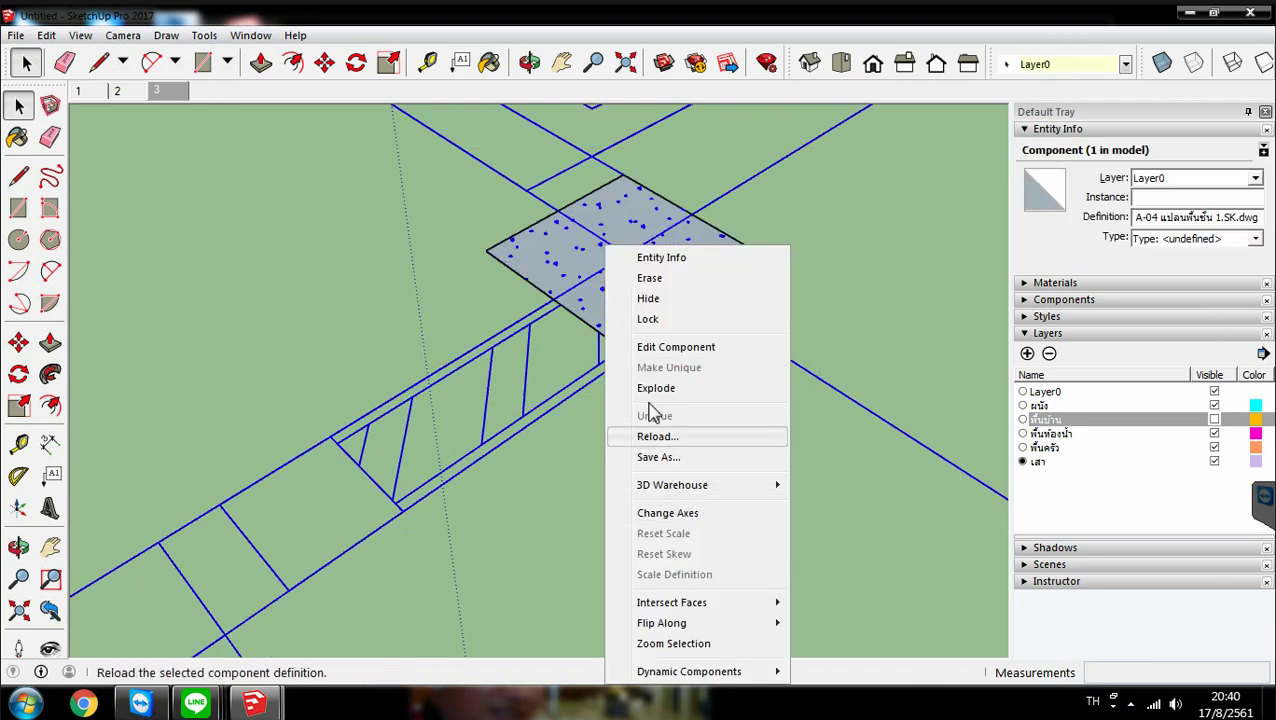
pyautogui.click(564, 462)
pyautogui.click(564, 462)
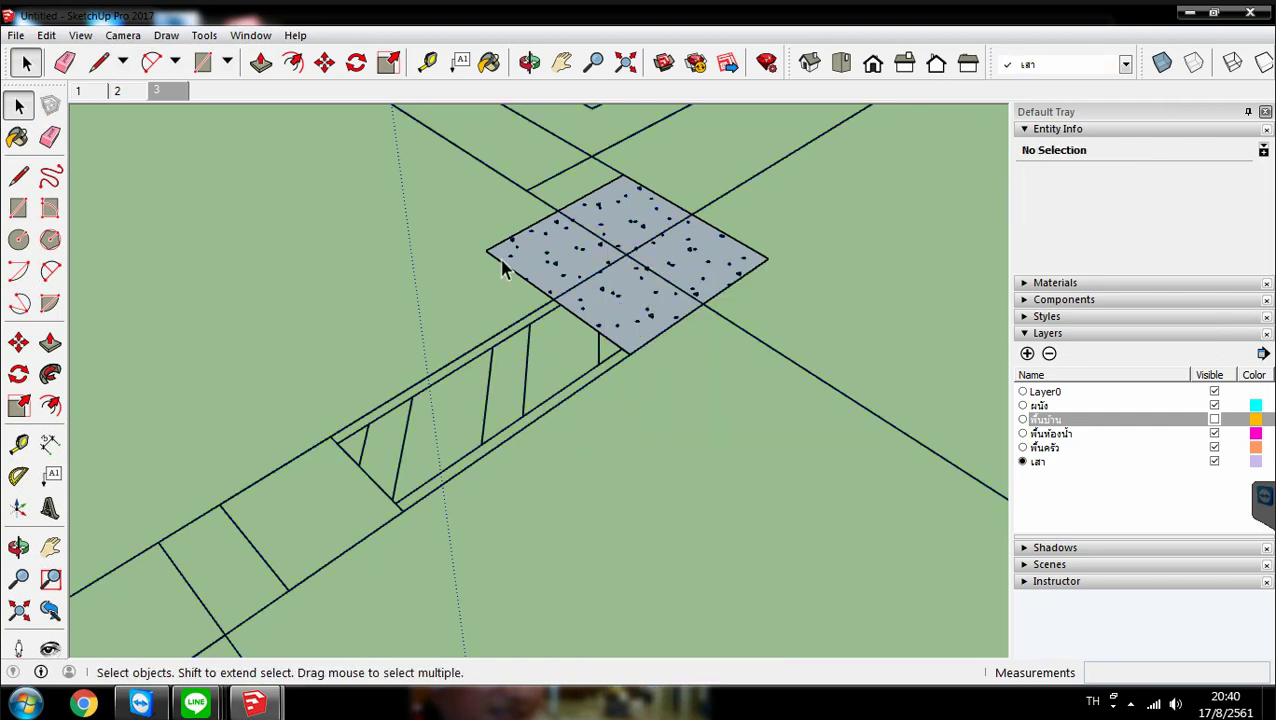
pyautogui.moveTo(430, 152); pyautogui.dragTo(809, 405)
pyautogui.rightClick(565, 247)
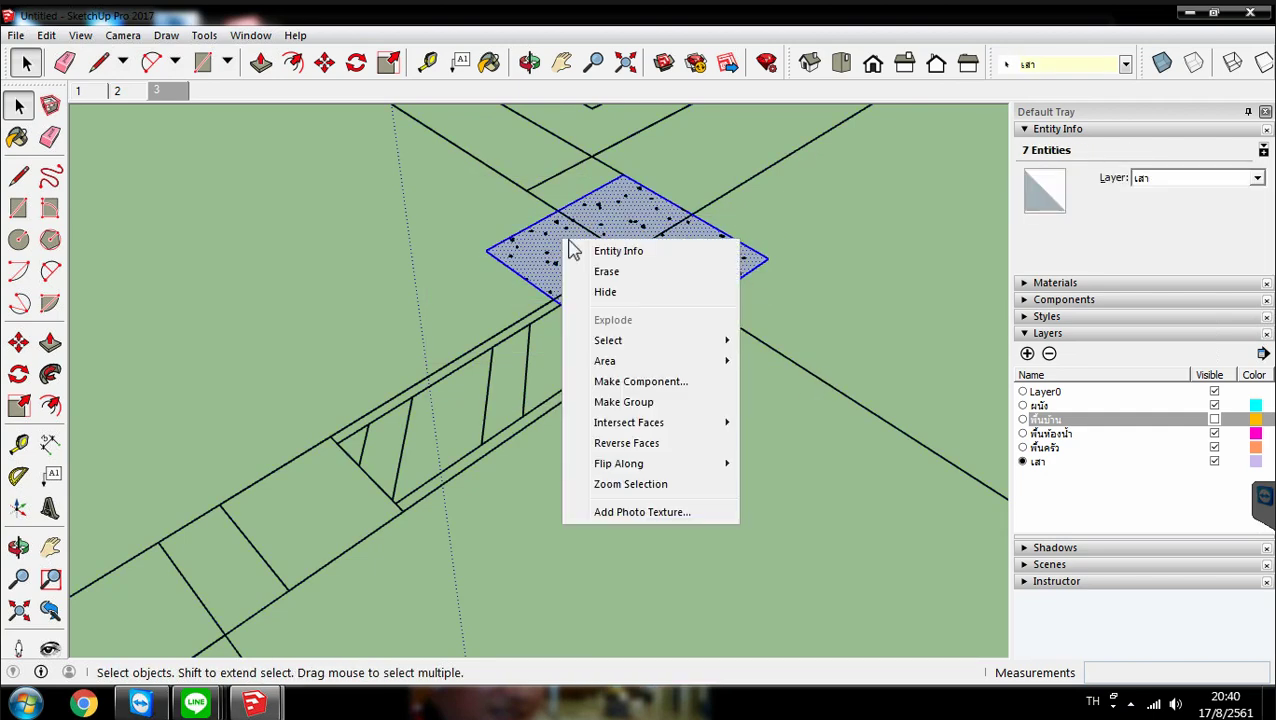
pyautogui.click(640, 406)
# Open the column group for editing and extrude its square face upward 3 m with Push/Pull
pyautogui.rightClick(569, 262)
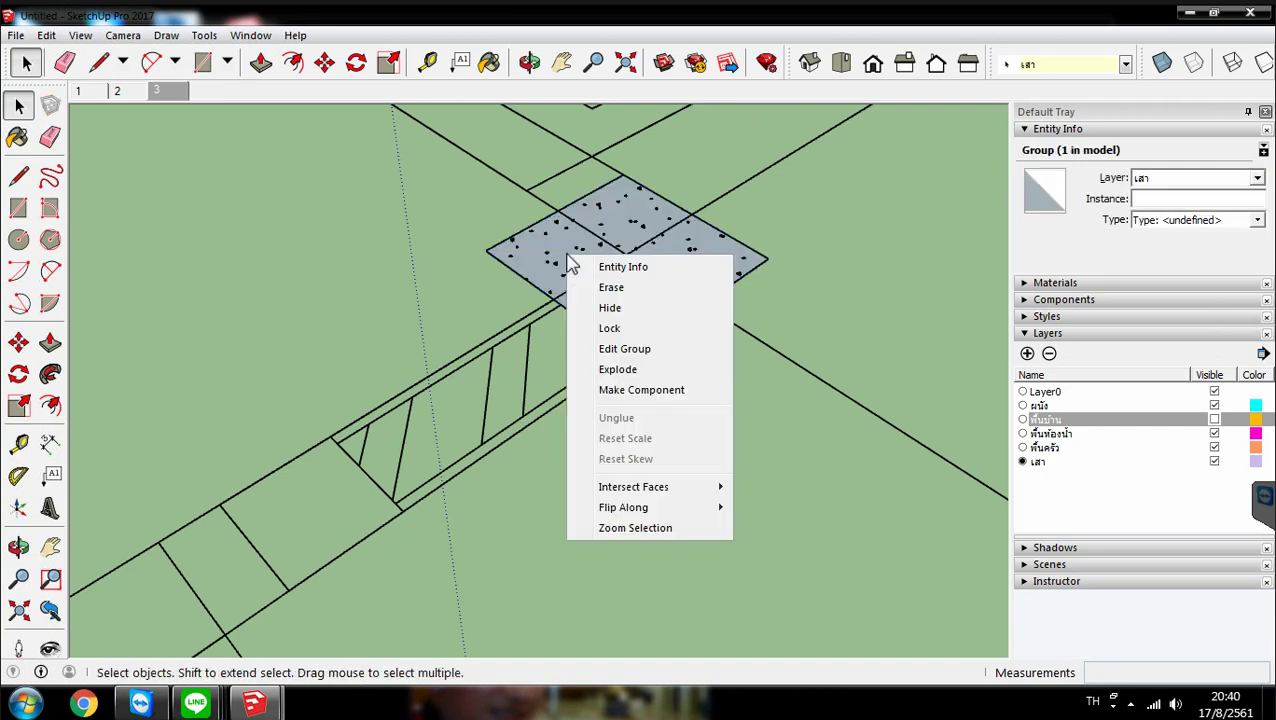
pyautogui.click(626, 350)
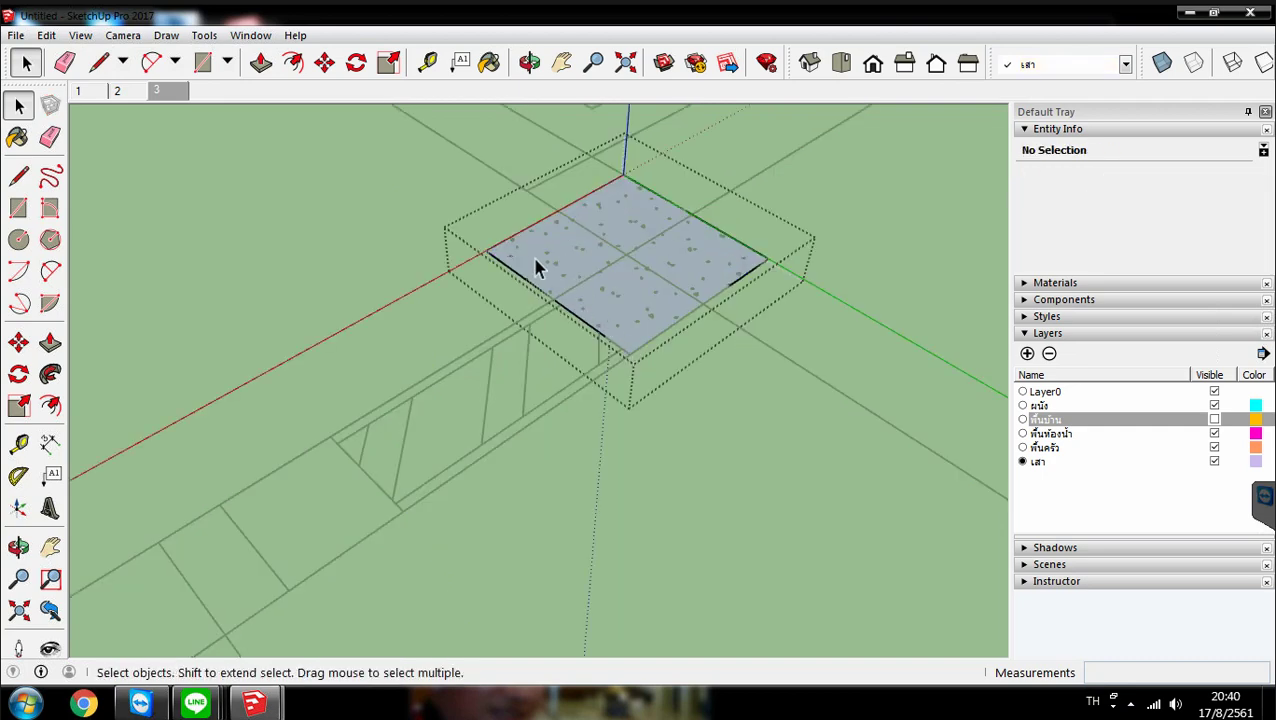
pyautogui.click(260, 62)
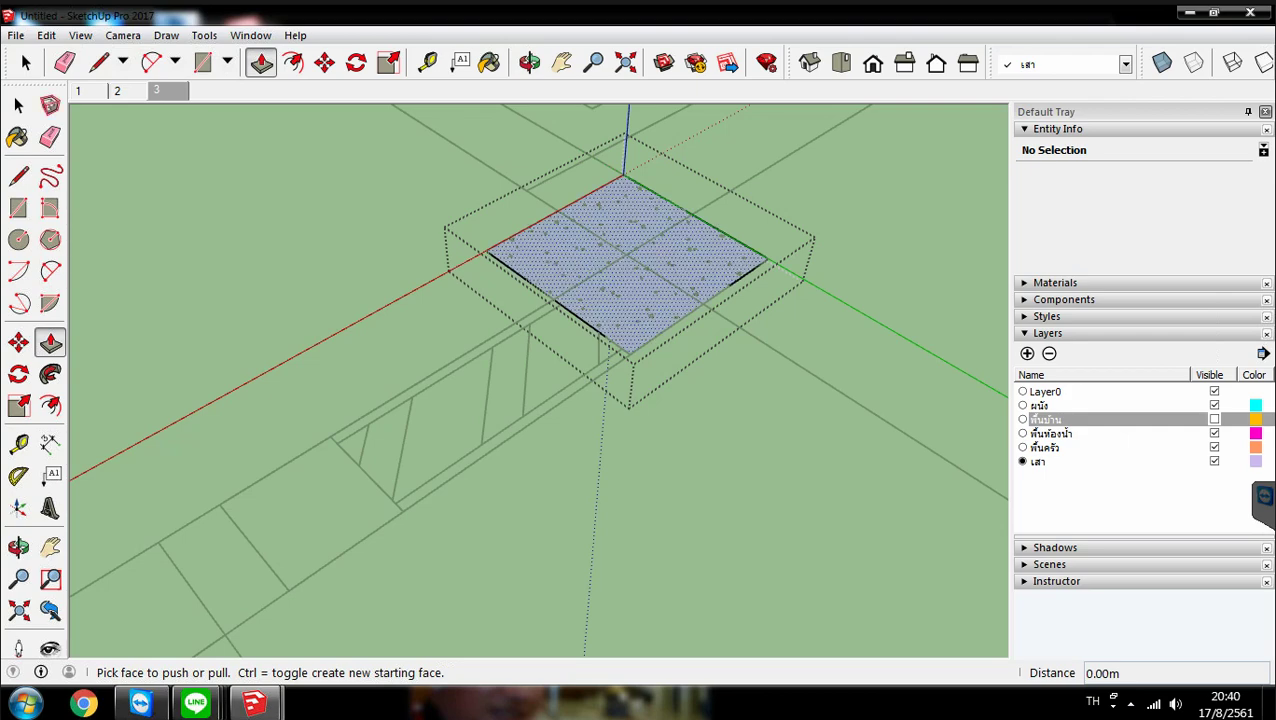
pyautogui.click(562, 250)
pyautogui.click(565, 215)
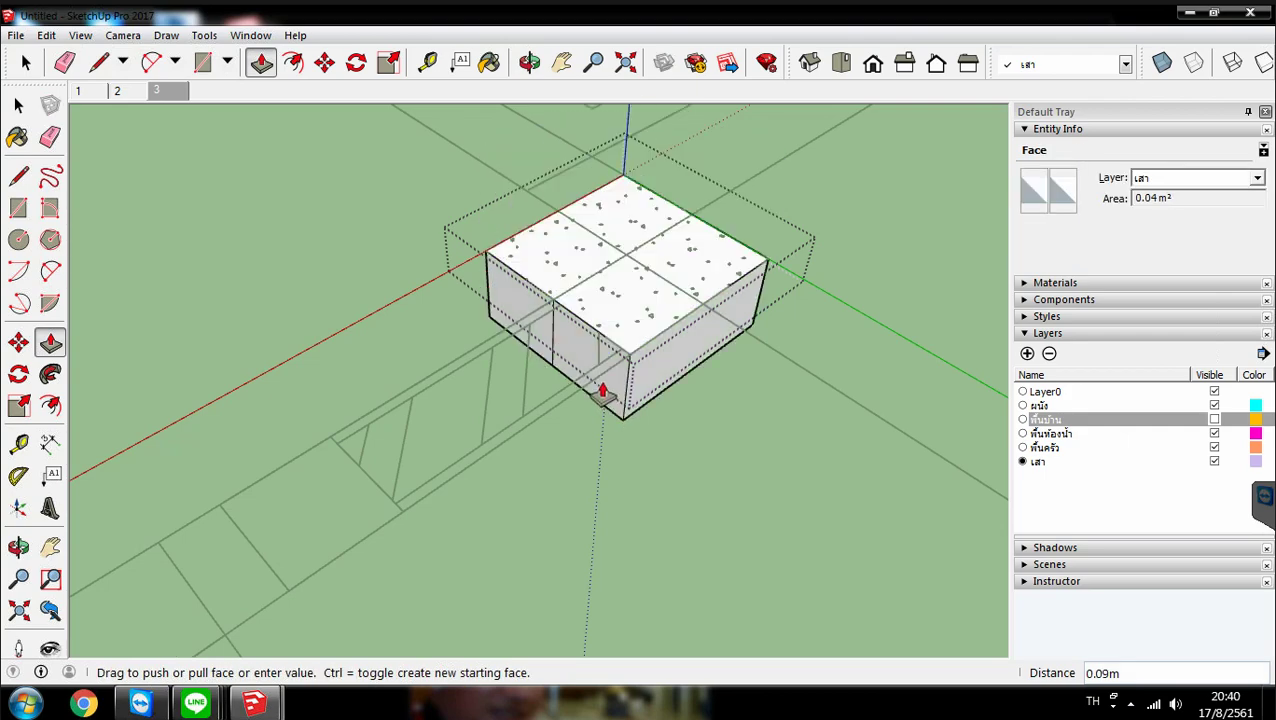
pyautogui.scroll(-2, 603, 395)
pyautogui.scroll(-4, 600, 388)
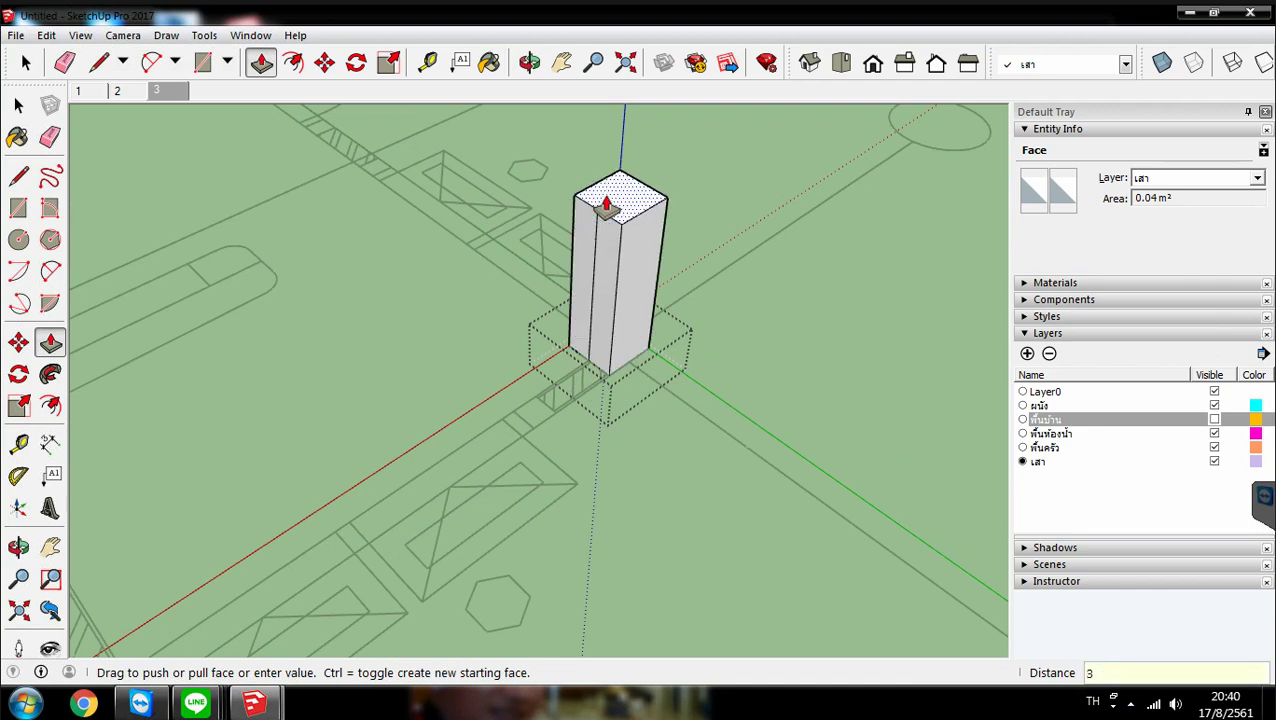
pyautogui.write('3')
pyautogui.press('Return')
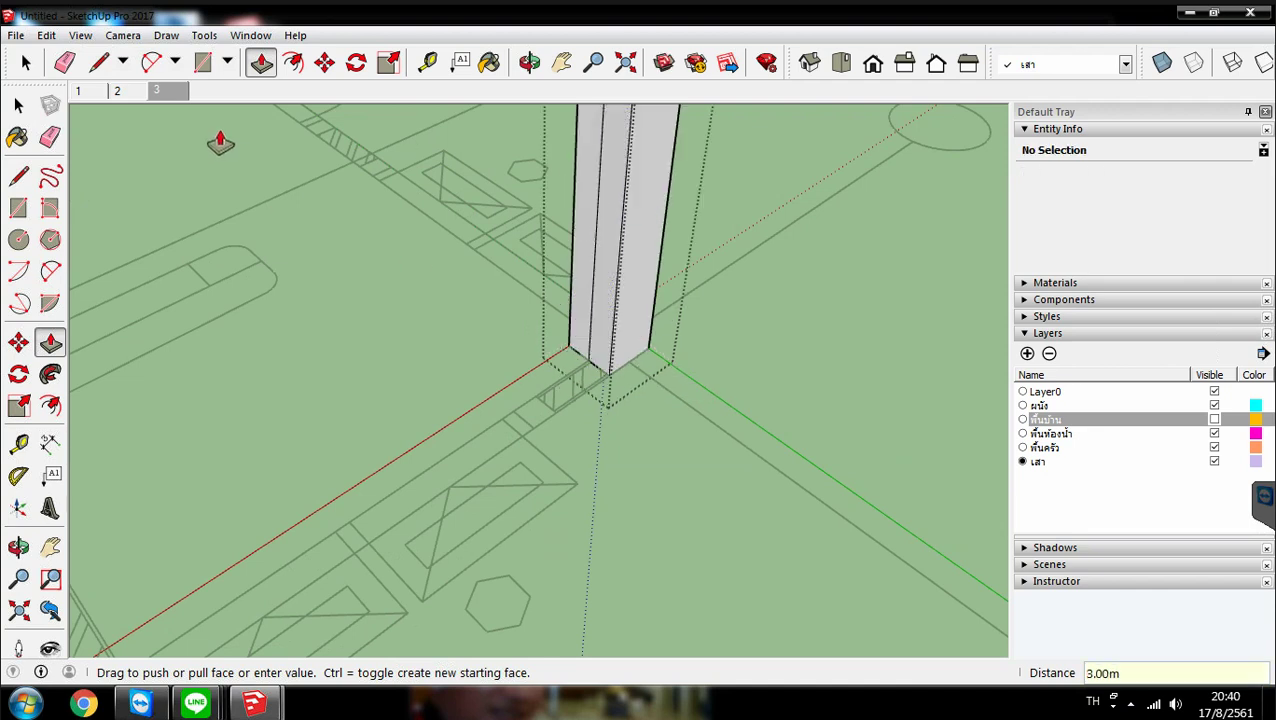
# Close the column group and have the Move tool ready for the whole column
pyautogui.click(330, 64)
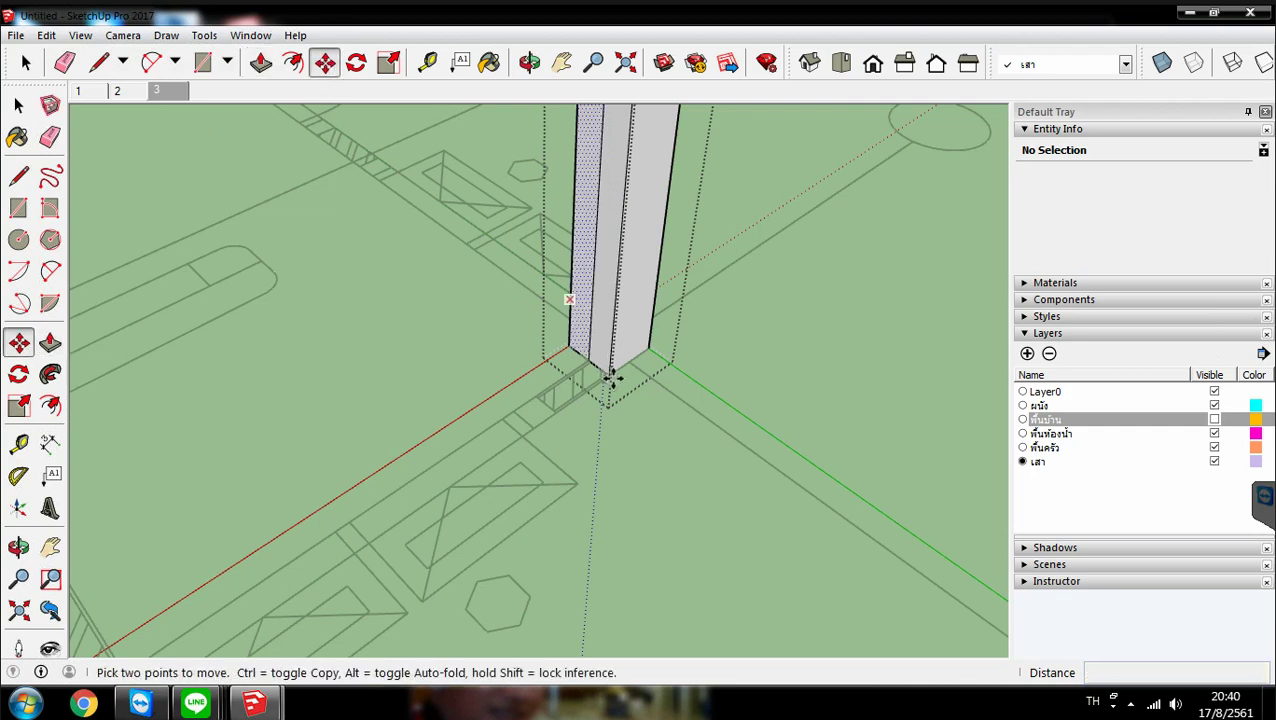
pyautogui.scroll(3, 644, 296)
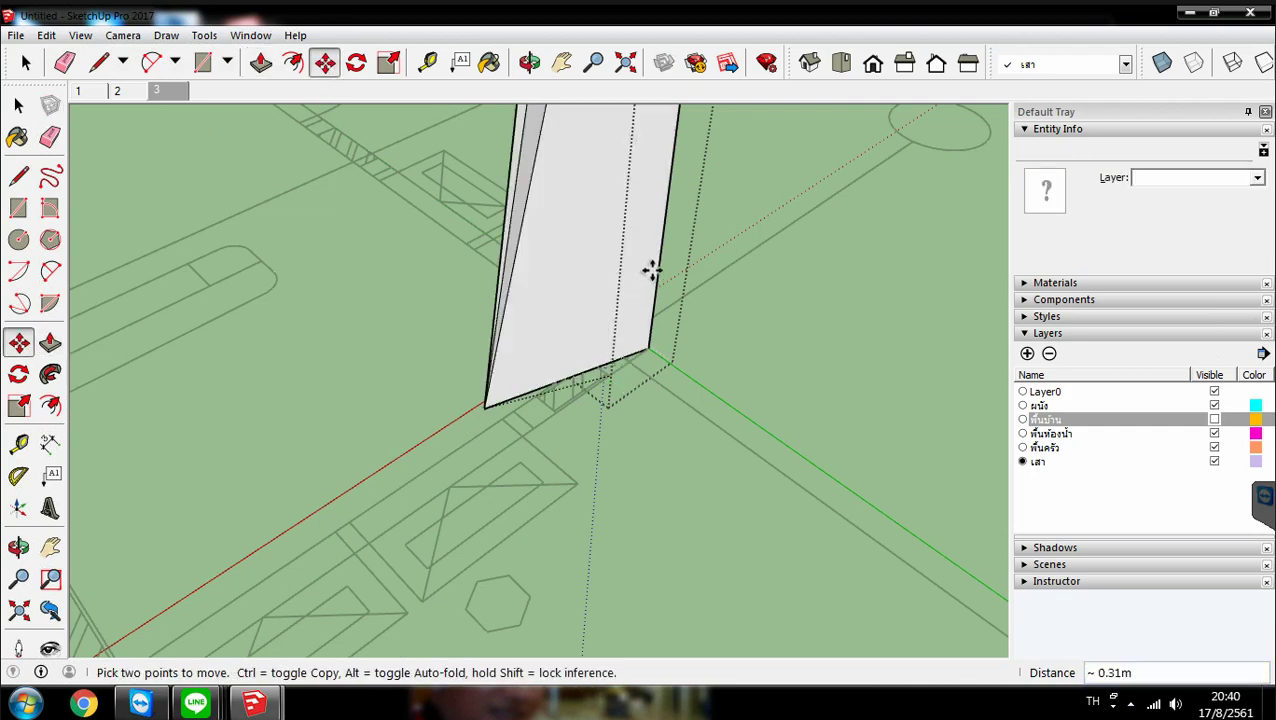
pyautogui.scroll(-5, 652, 276)
pyautogui.rightClick(772, 370)
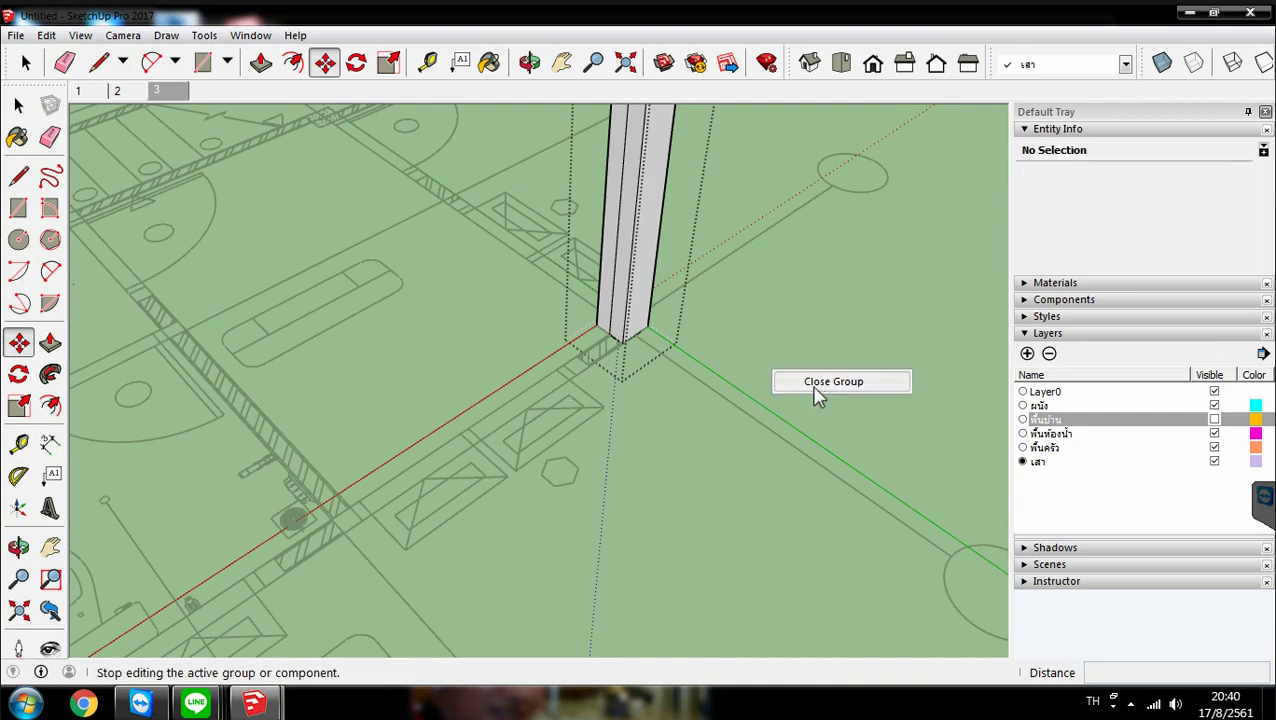
pyautogui.click(826, 383)
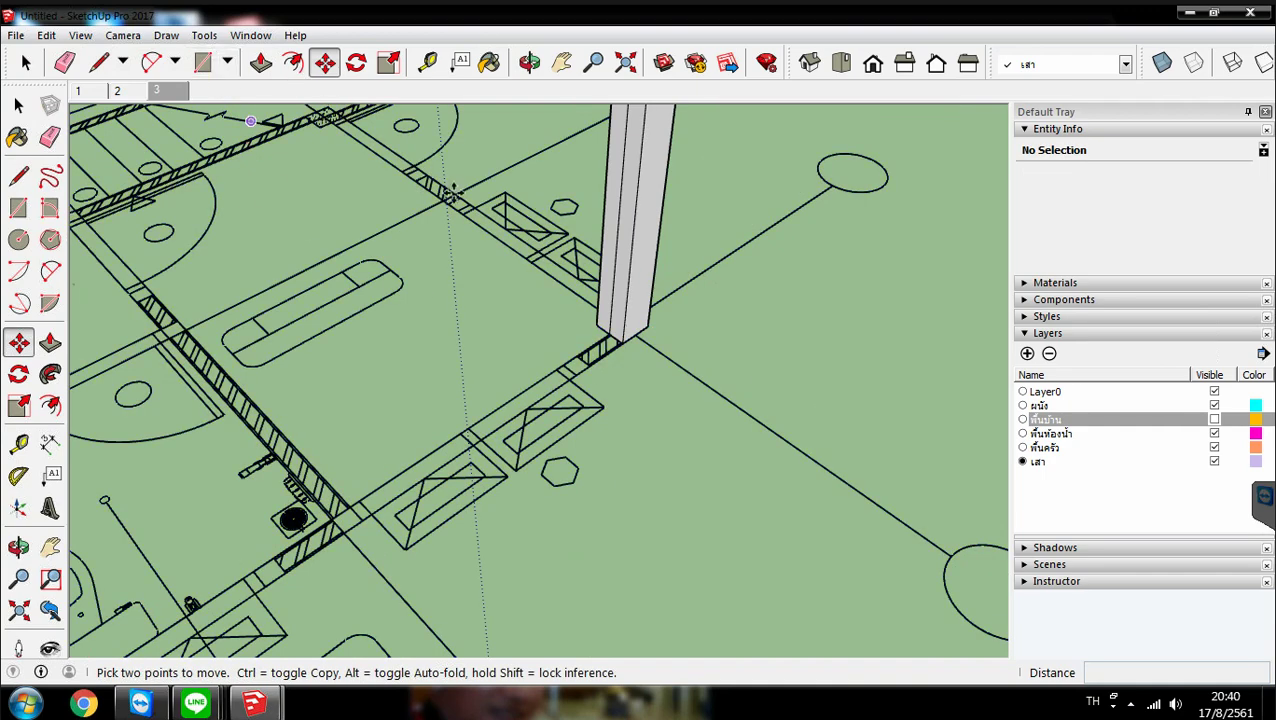
# Copy the column 3.50 m along the outer wall, from its base corner to the column mark at the bathroom's outer corner
pyautogui.scroll(5, 622, 343)
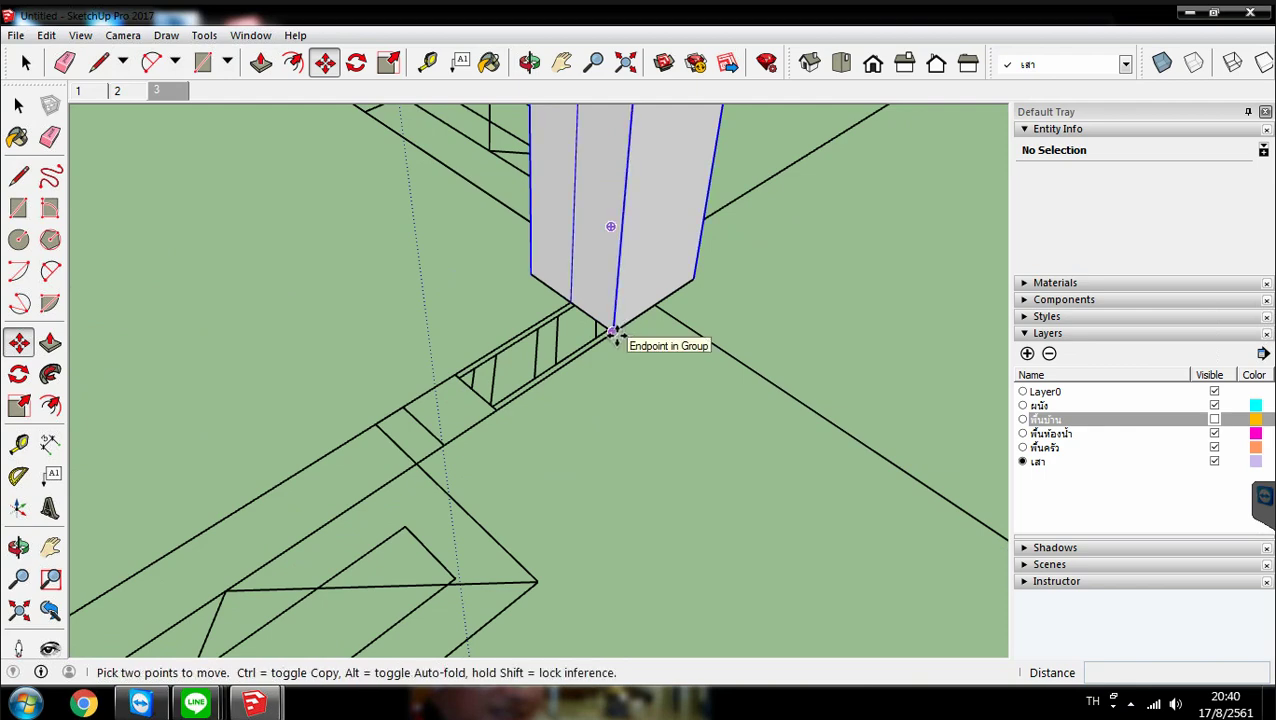
pyautogui.click(616, 335)
pyautogui.click(726, 224)
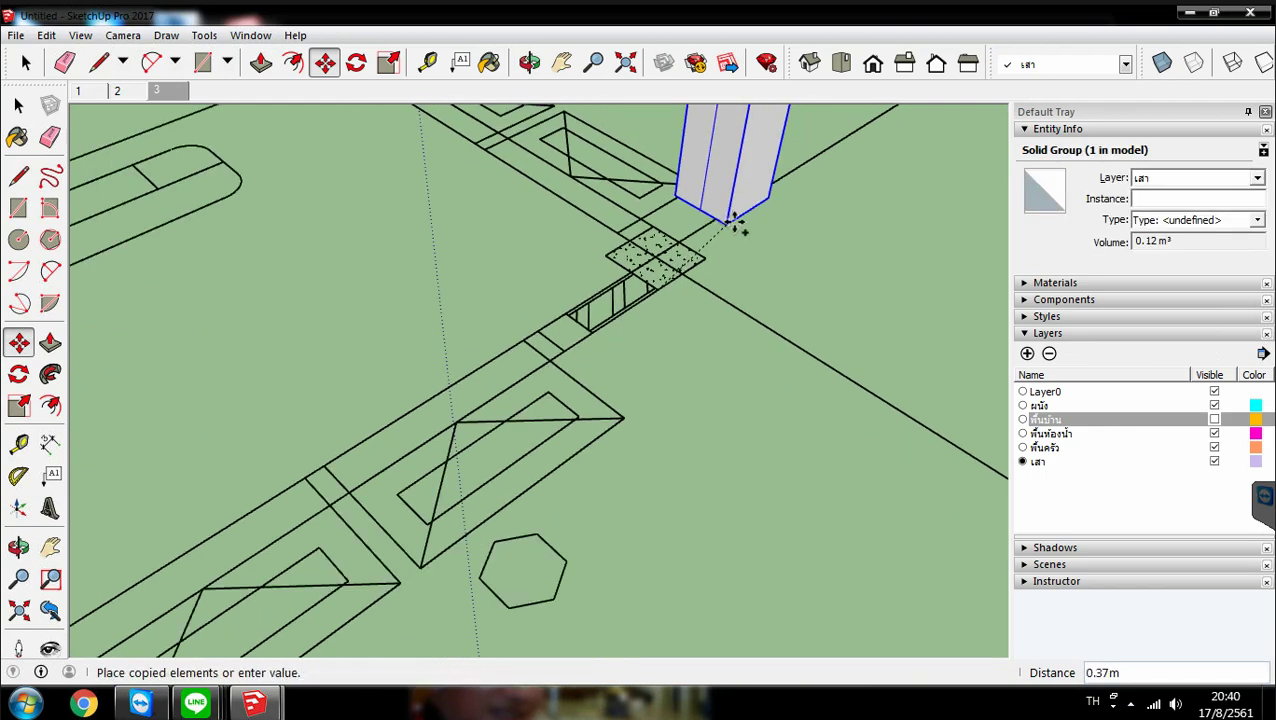
pyautogui.scroll(-4, 724, 226)
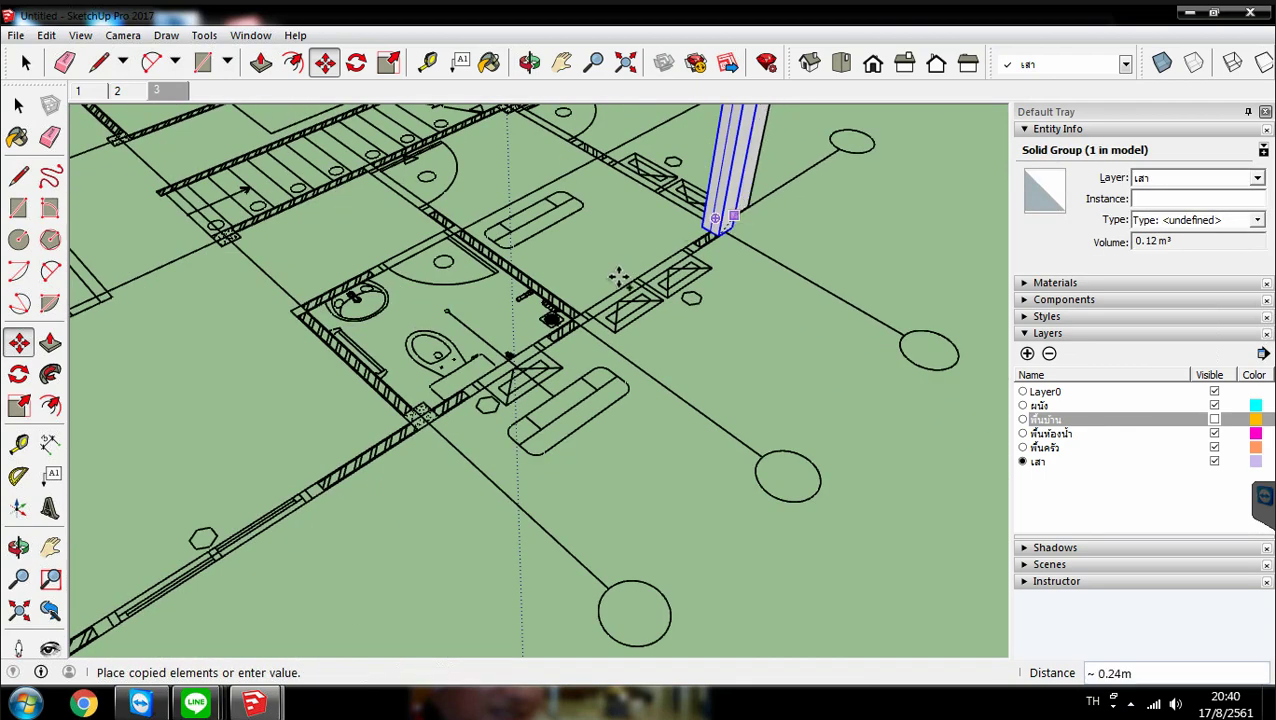
pyautogui.scroll(3, 578, 328)
pyautogui.scroll(4, 575, 326)
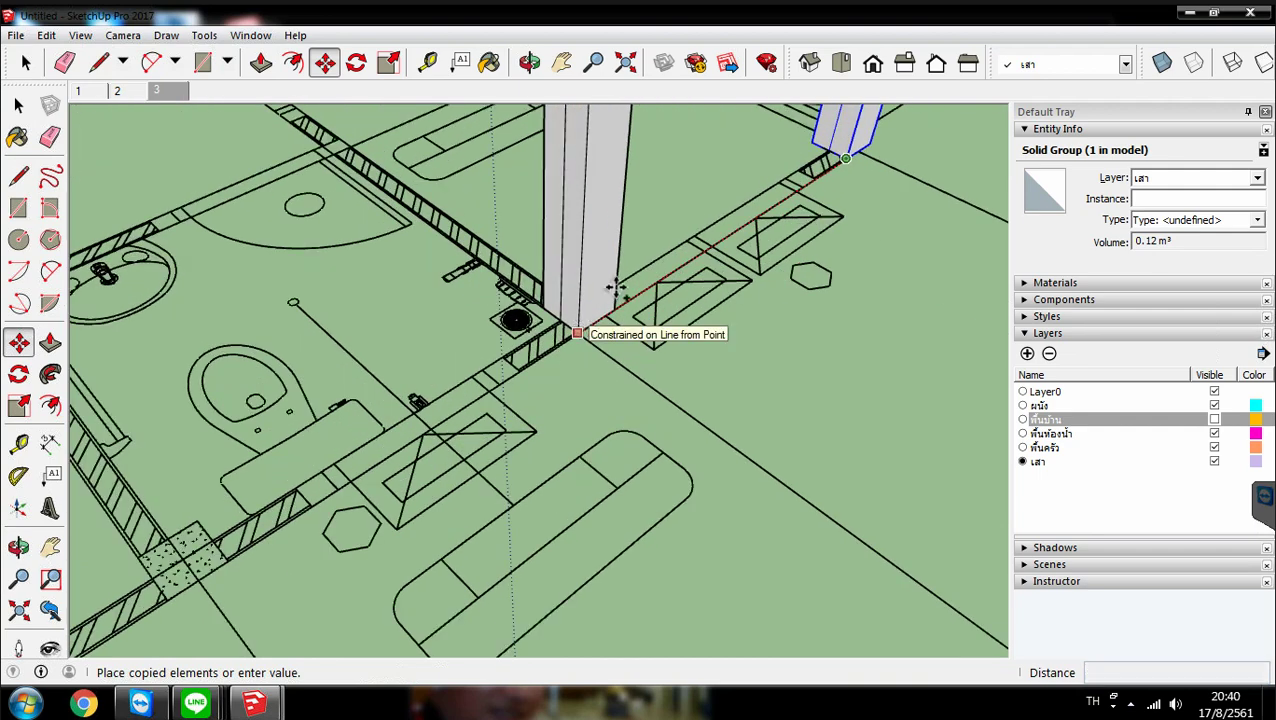
pyautogui.scroll(1, 636, 262)
pyautogui.scroll(-2, 636, 262)
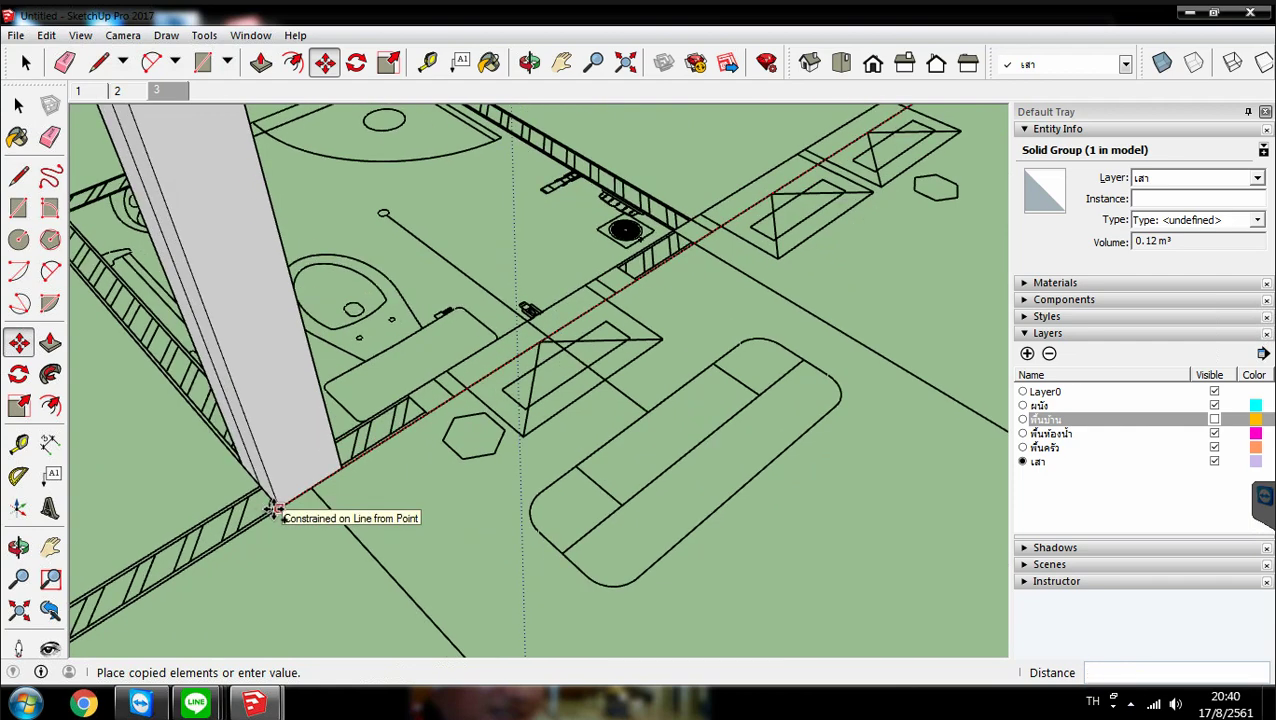
pyautogui.scroll(5, 280, 505)
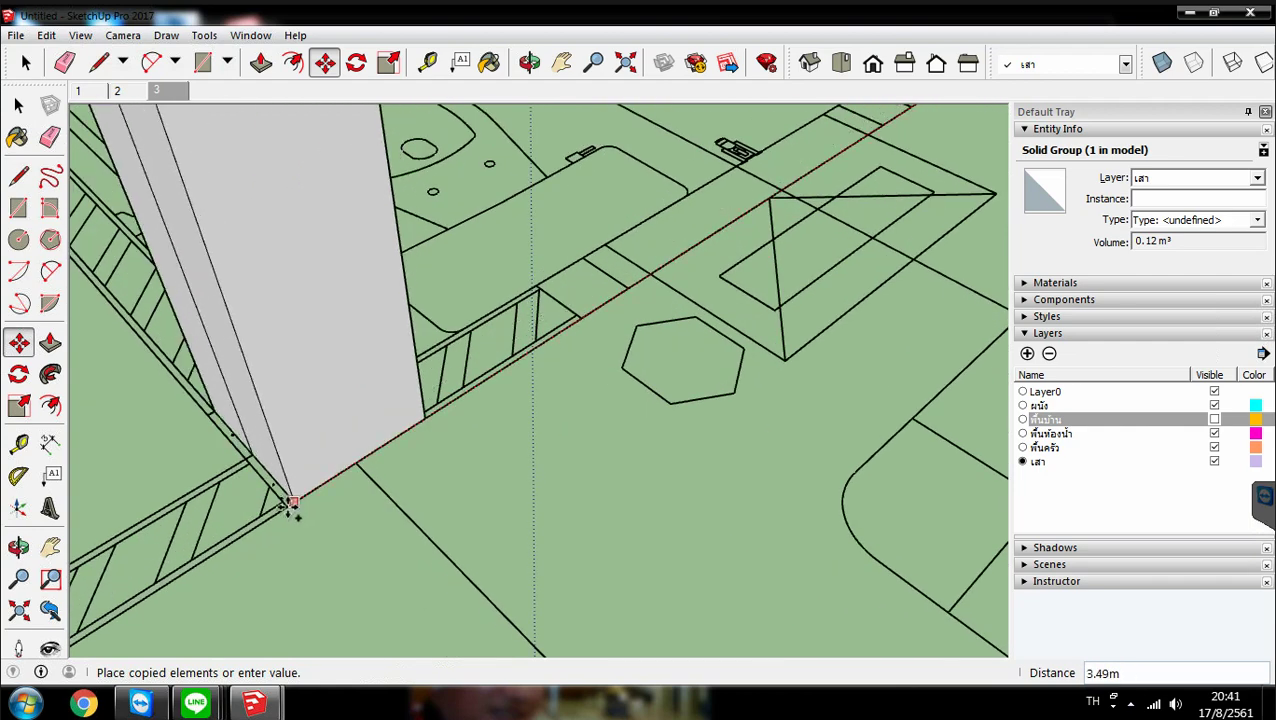
pyautogui.click(283, 508)
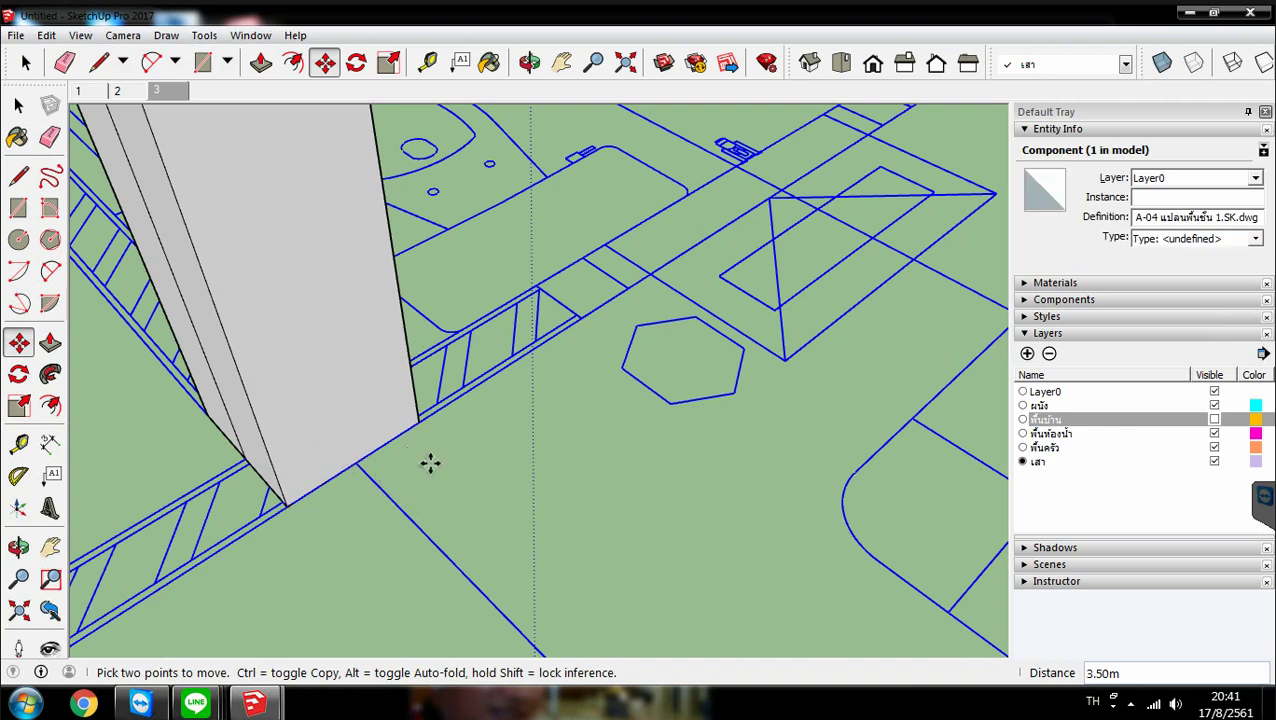
# Inspect both columns from several angles and the wall junction between them beside the bathroom
pyautogui.scroll(-5, 416, 453)
pyautogui.scroll(-3, 411, 453)
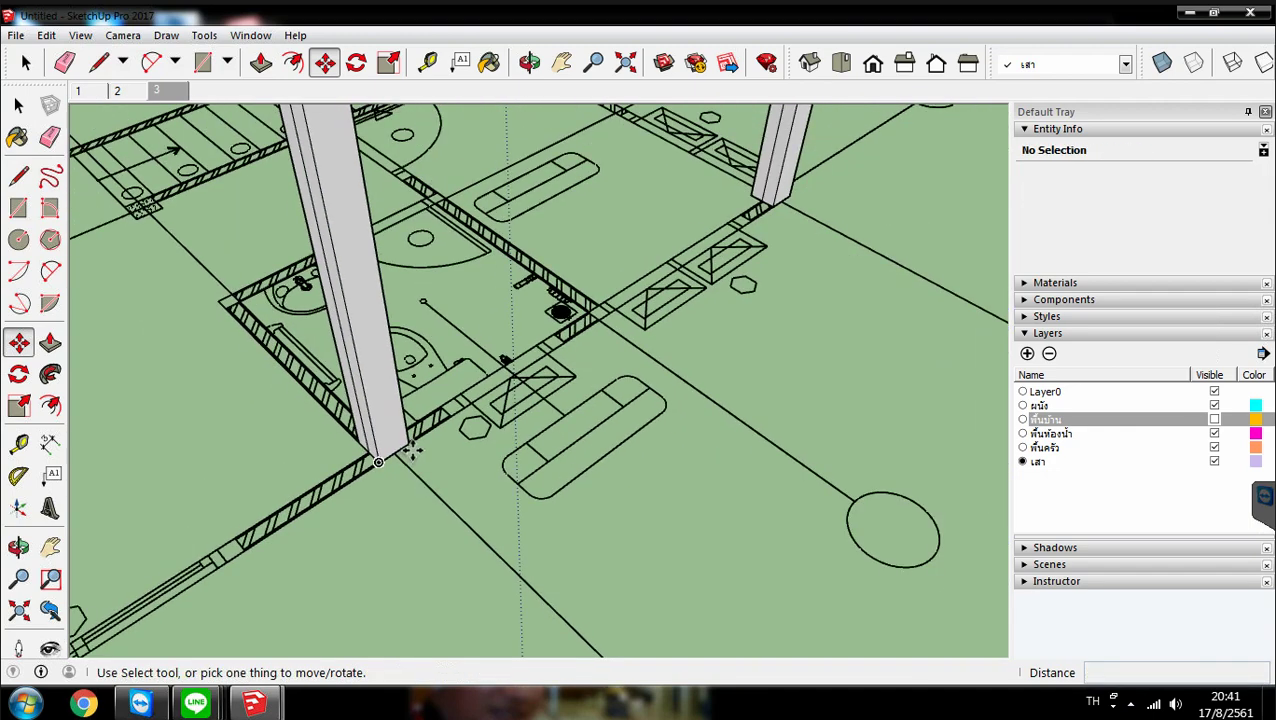
pyautogui.scroll(3, 780, 445)
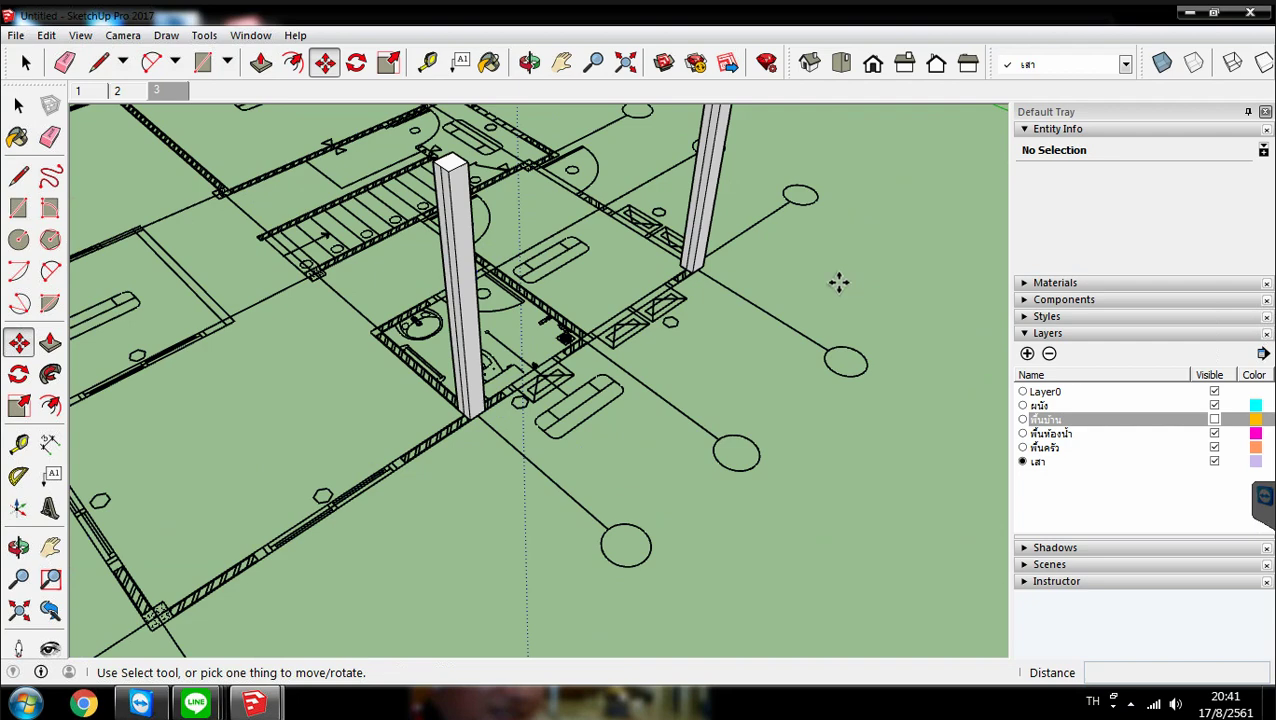
pyautogui.moveTo(735, 345)
pyautogui.mouseDown(button='middle')
pyautogui.moveTo(636, 345)
pyautogui.moveTo(650, 340)
pyautogui.mouseUp(button='middle')
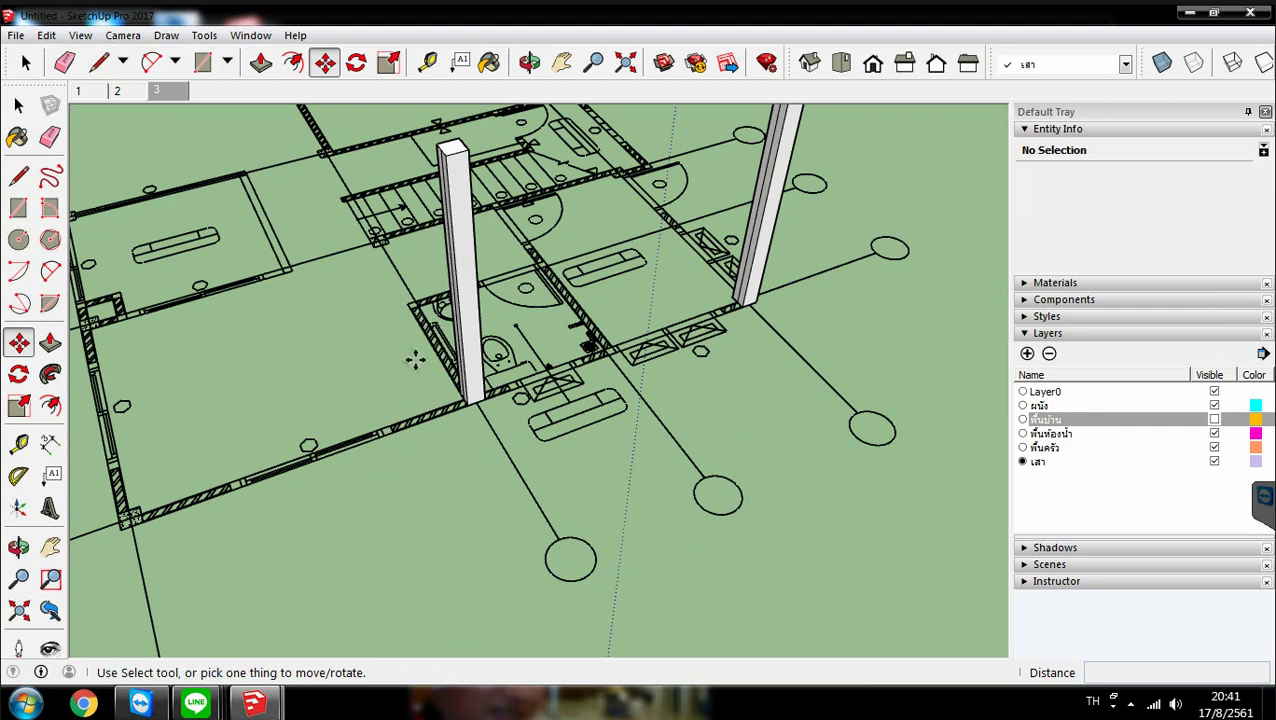
pyautogui.moveTo(308, 353); pyautogui.dragTo(330, 363, button='middle')
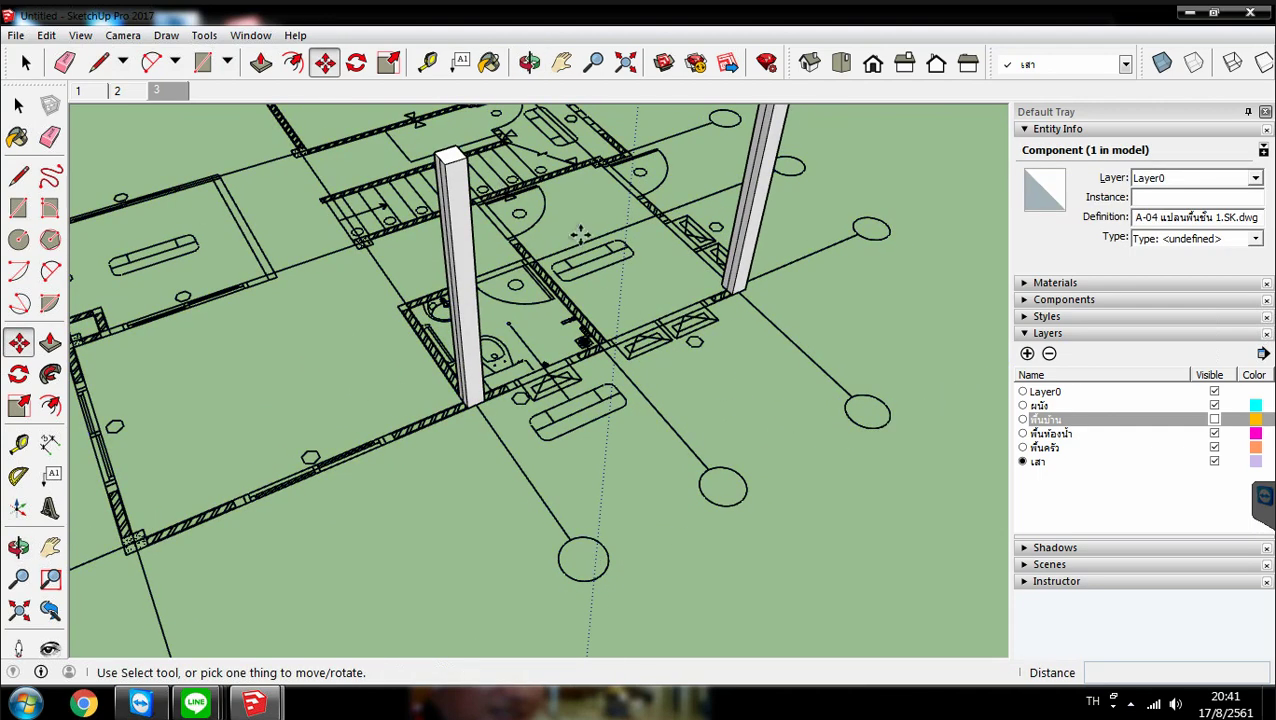
pyautogui.scroll(3, 664, 392)
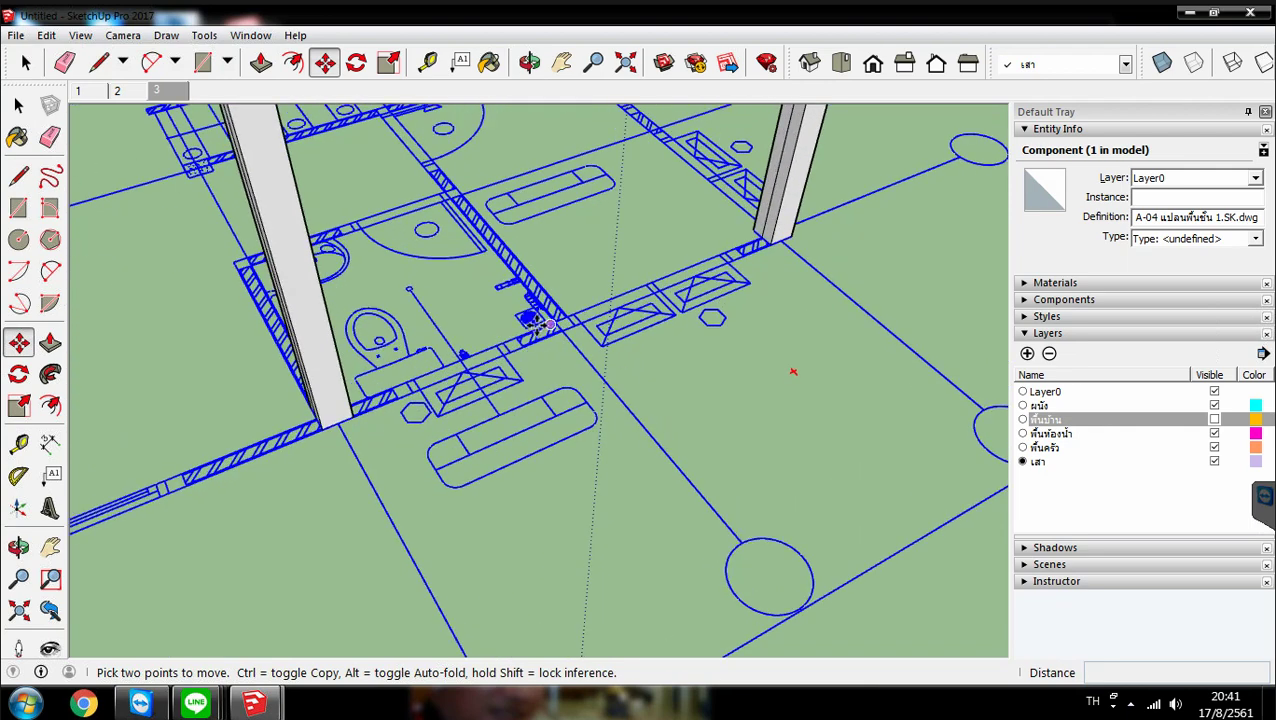
pyautogui.scroll(1, 537, 325)
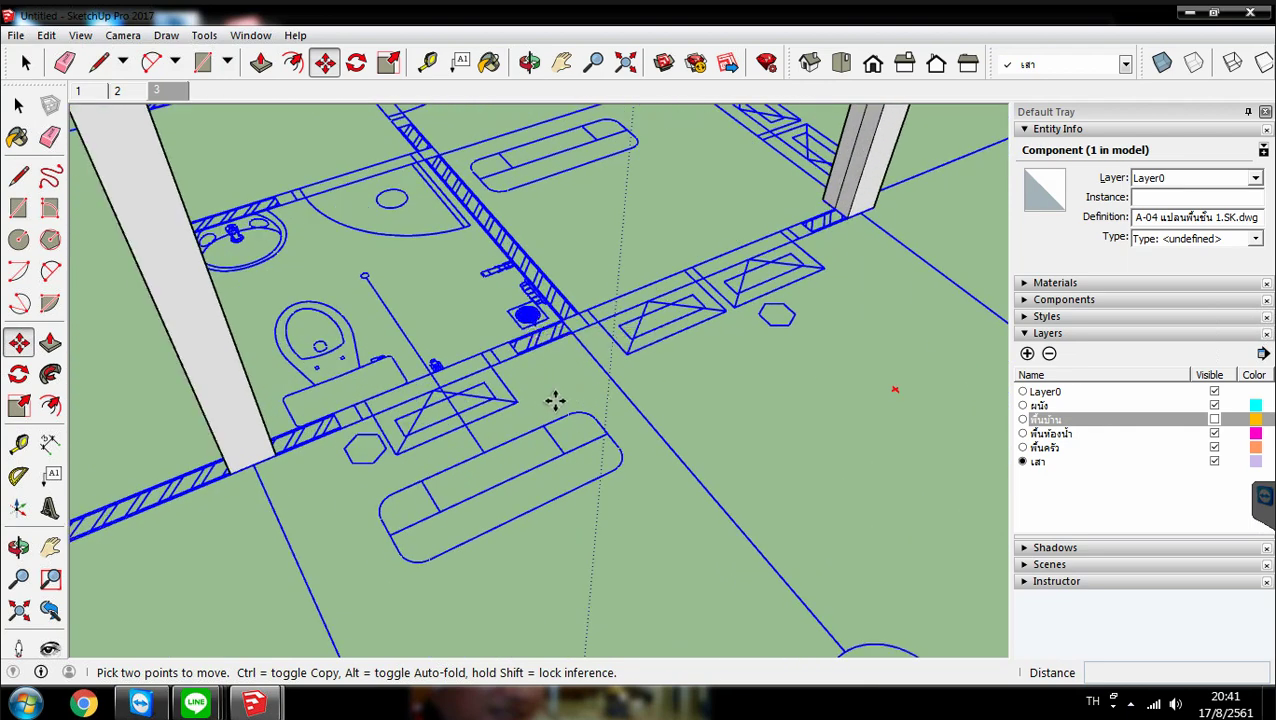
pyautogui.scroll(2, 555, 400)
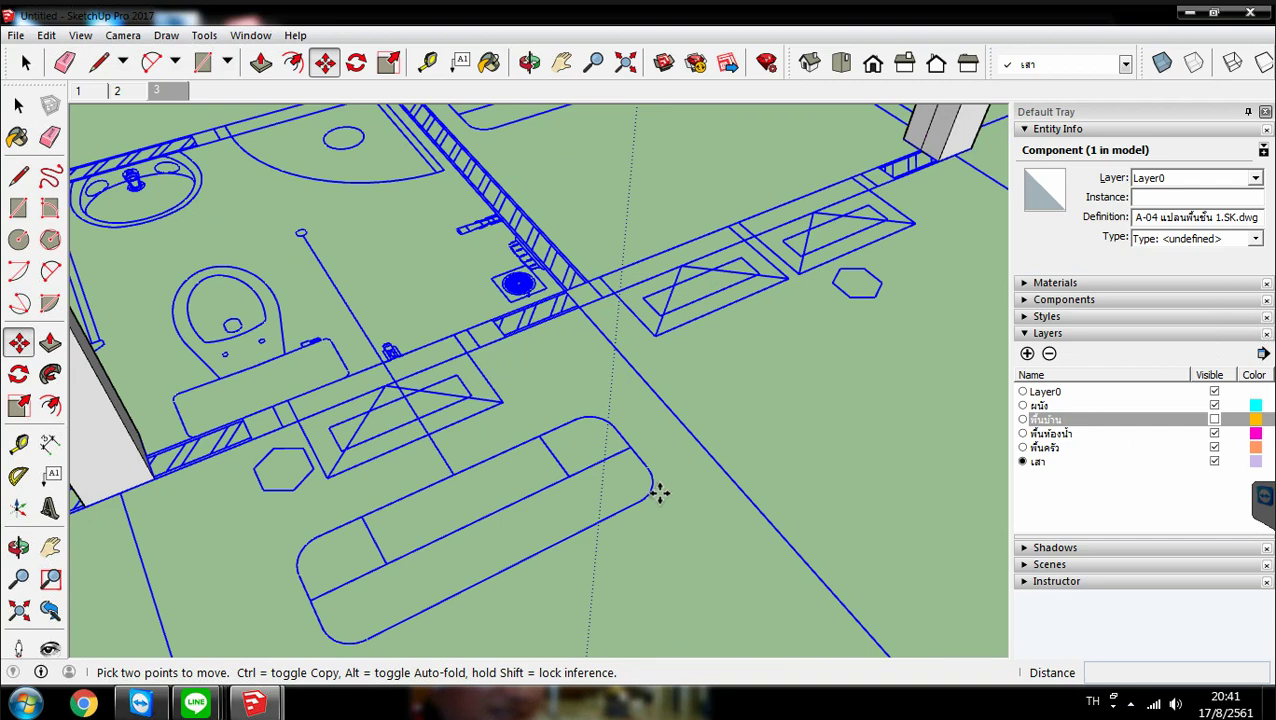
# Deselect the imported plan and make the ผนัง layer current
pyautogui.click(26, 63)
pyautogui.click(583, 152)
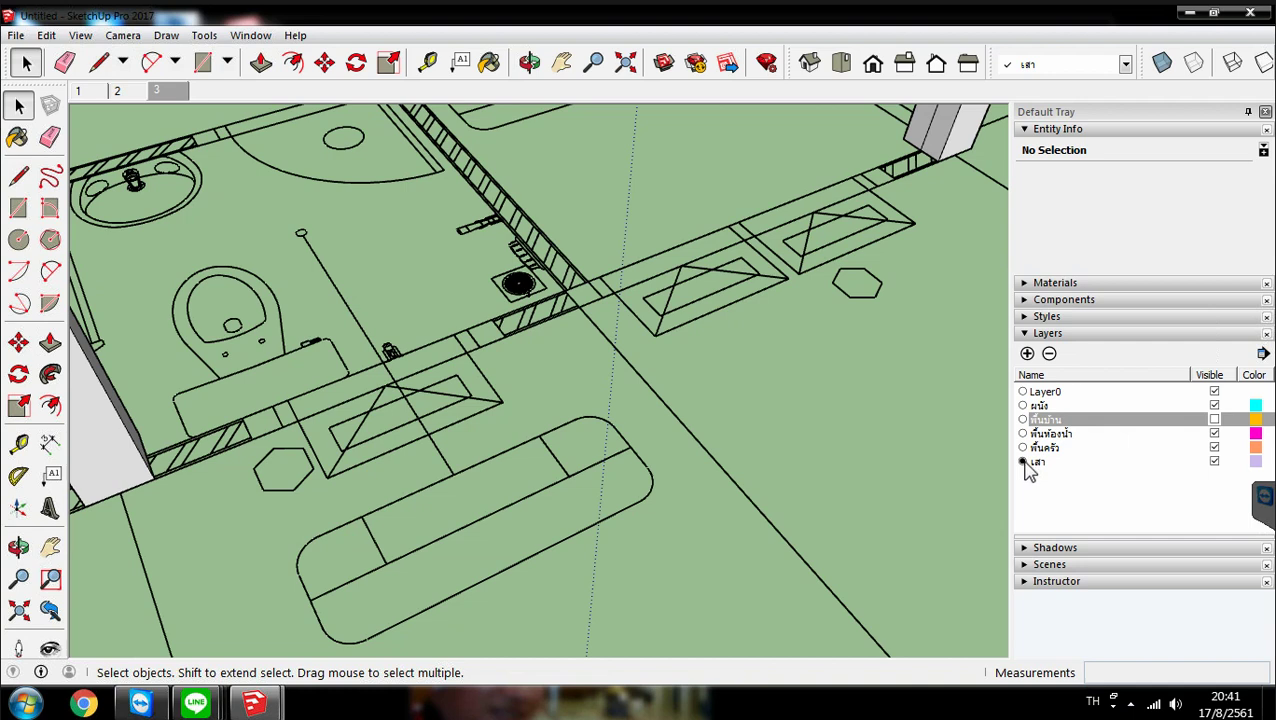
pyautogui.click(1022, 405)
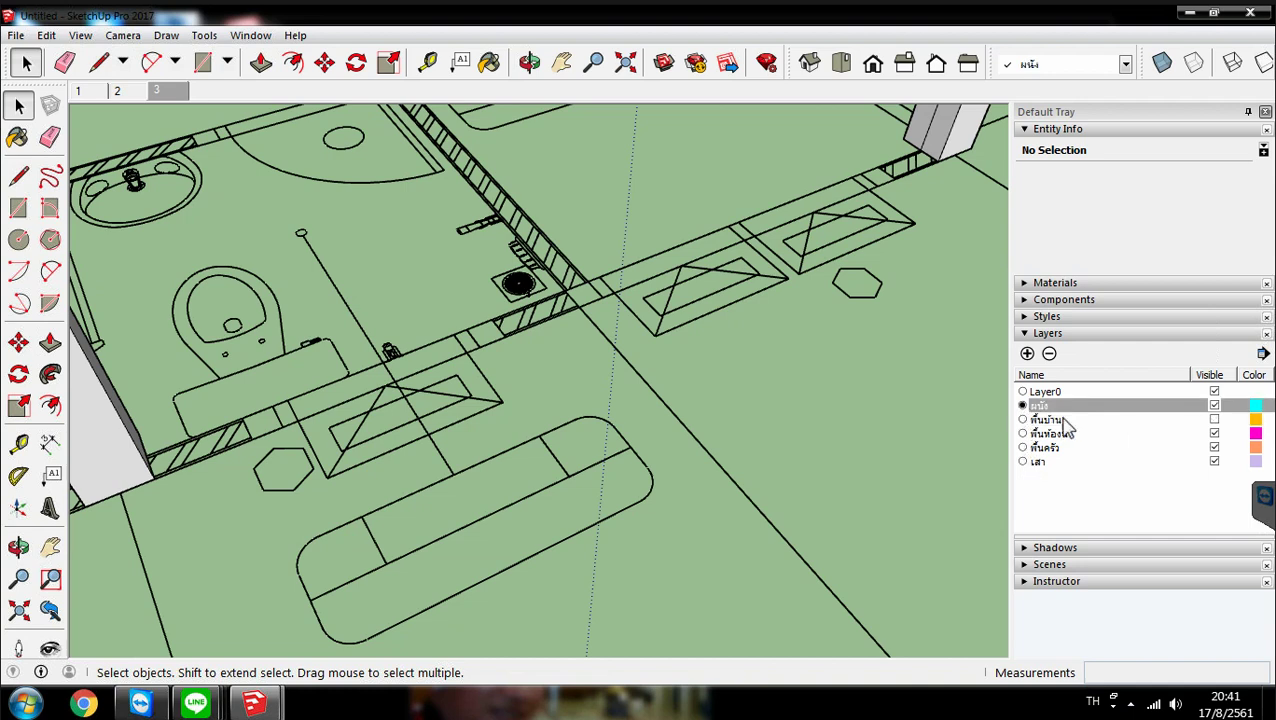
# Hide the เสา layer and draw a 3.30 m by 0.10 m wall rectangle between the two column marks along the bathroom's outer wall
pyautogui.click(1214, 462)
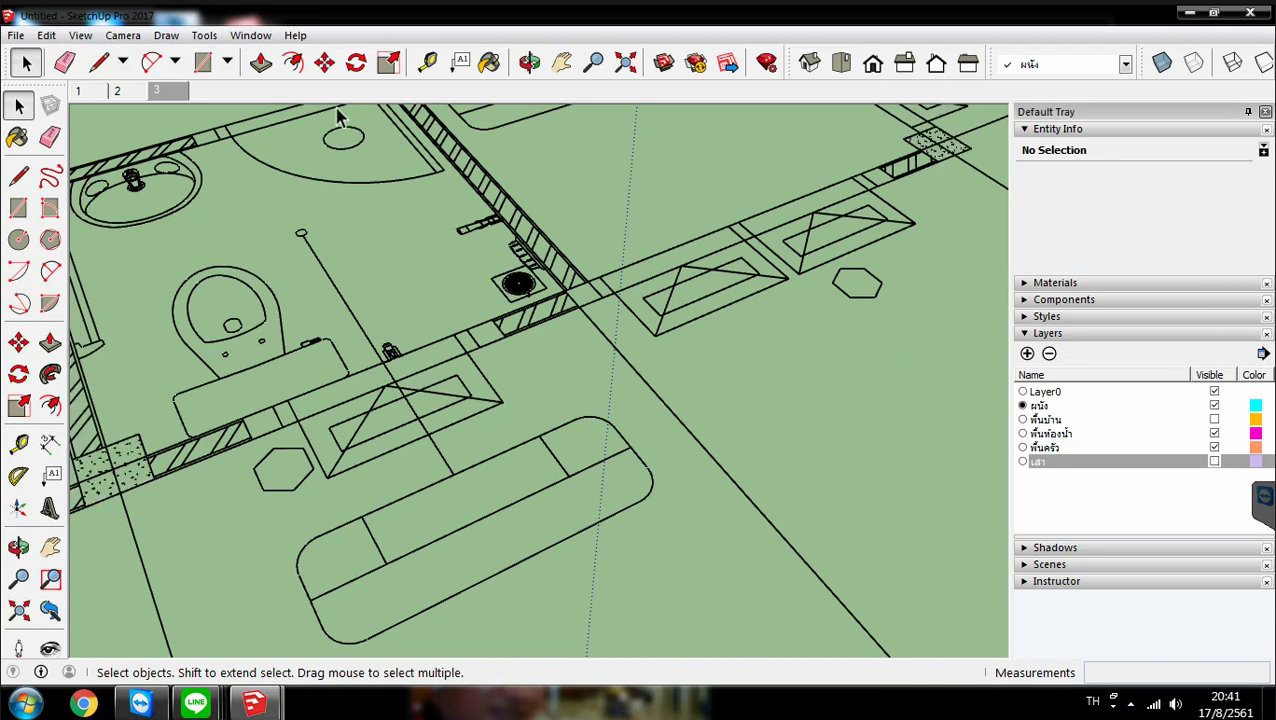
pyautogui.click(203, 62)
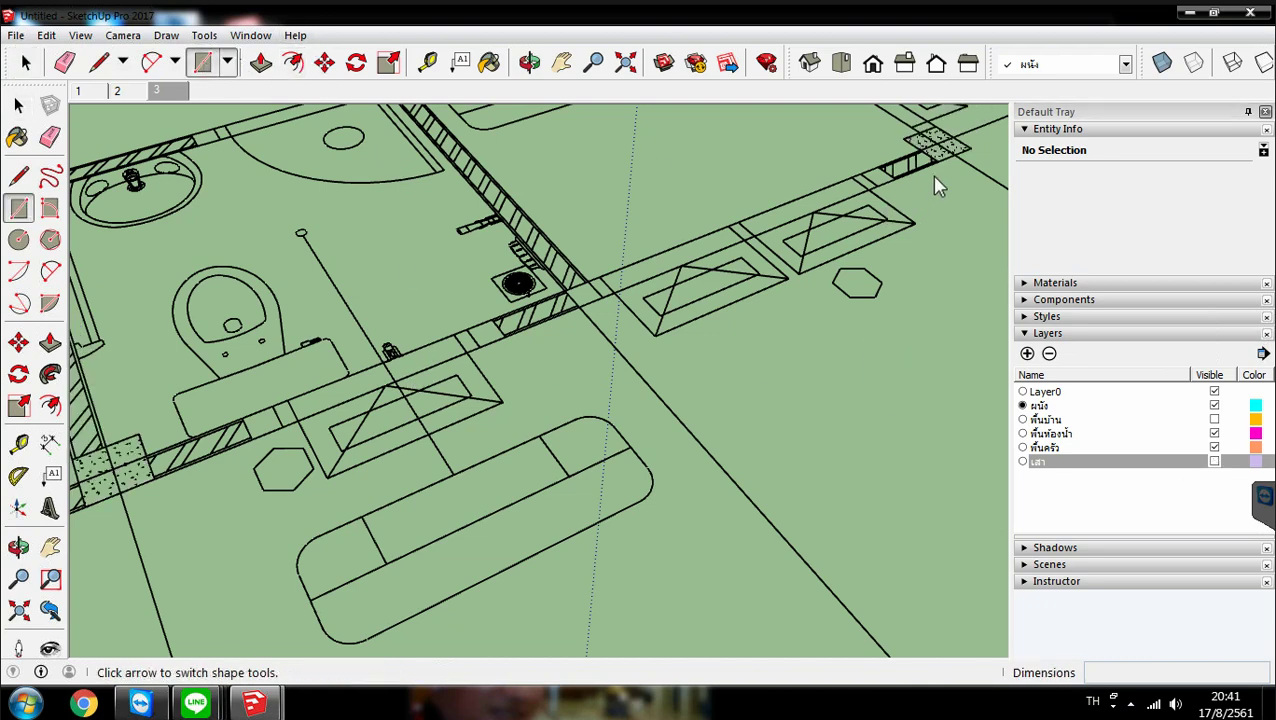
pyautogui.scroll(5, 935, 150)
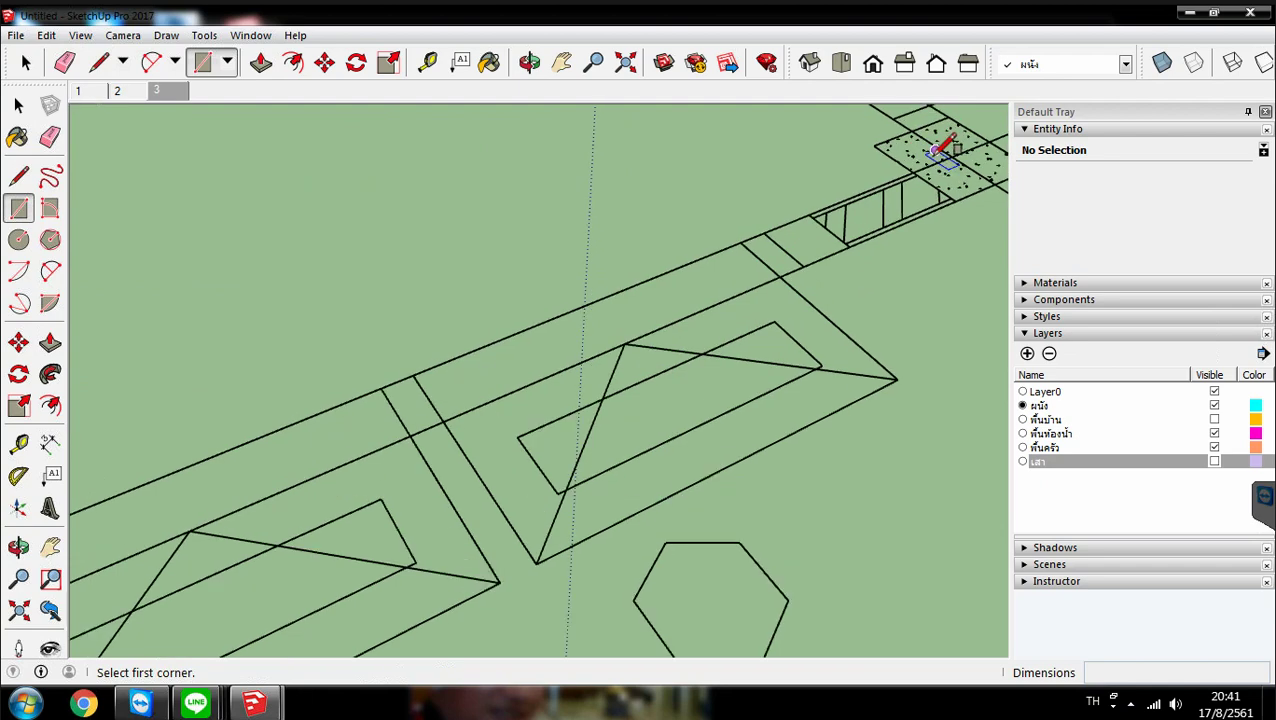
pyautogui.scroll(5, 940, 152)
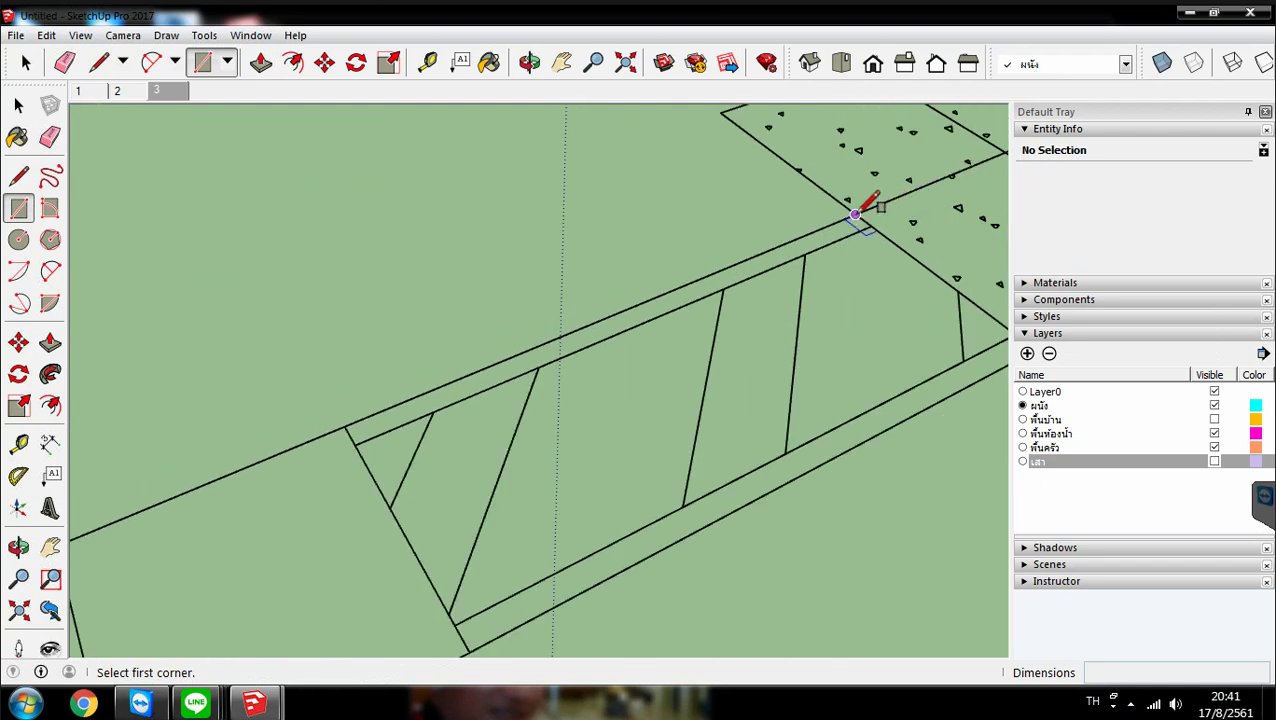
pyautogui.click(855, 215)
pyautogui.scroll(-3, 890, 192)
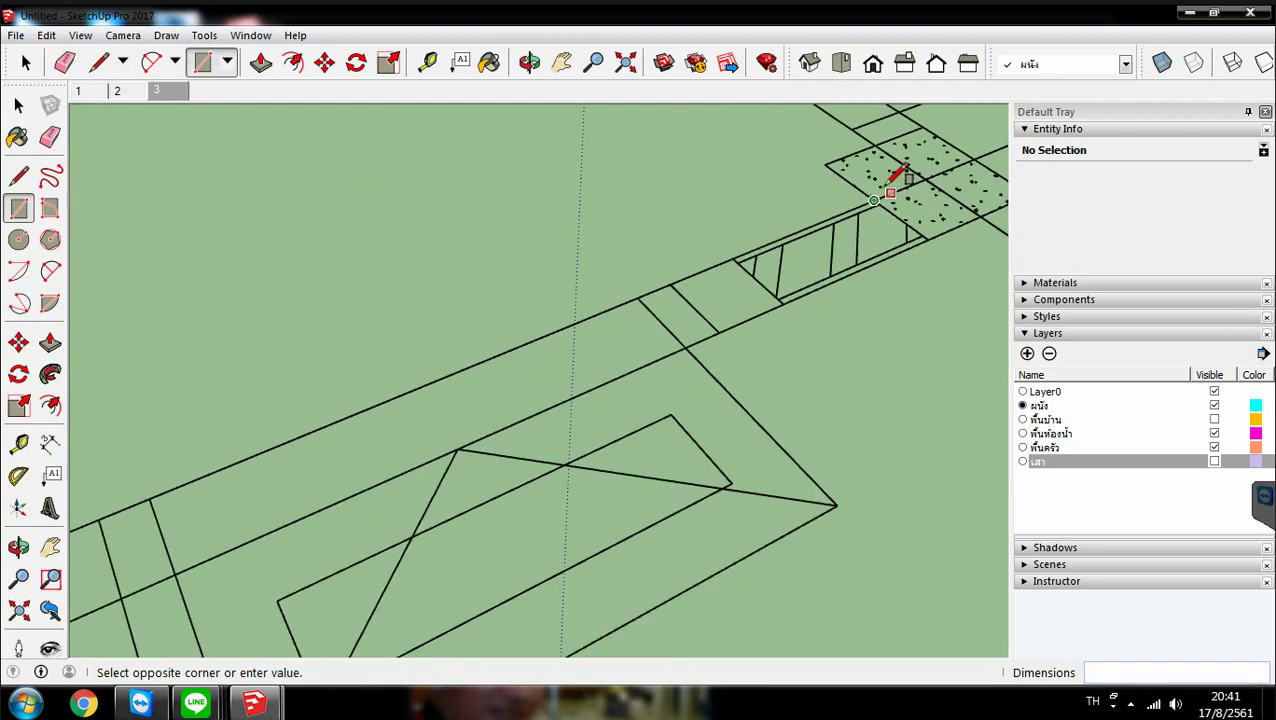
pyautogui.scroll(-6, 888, 190)
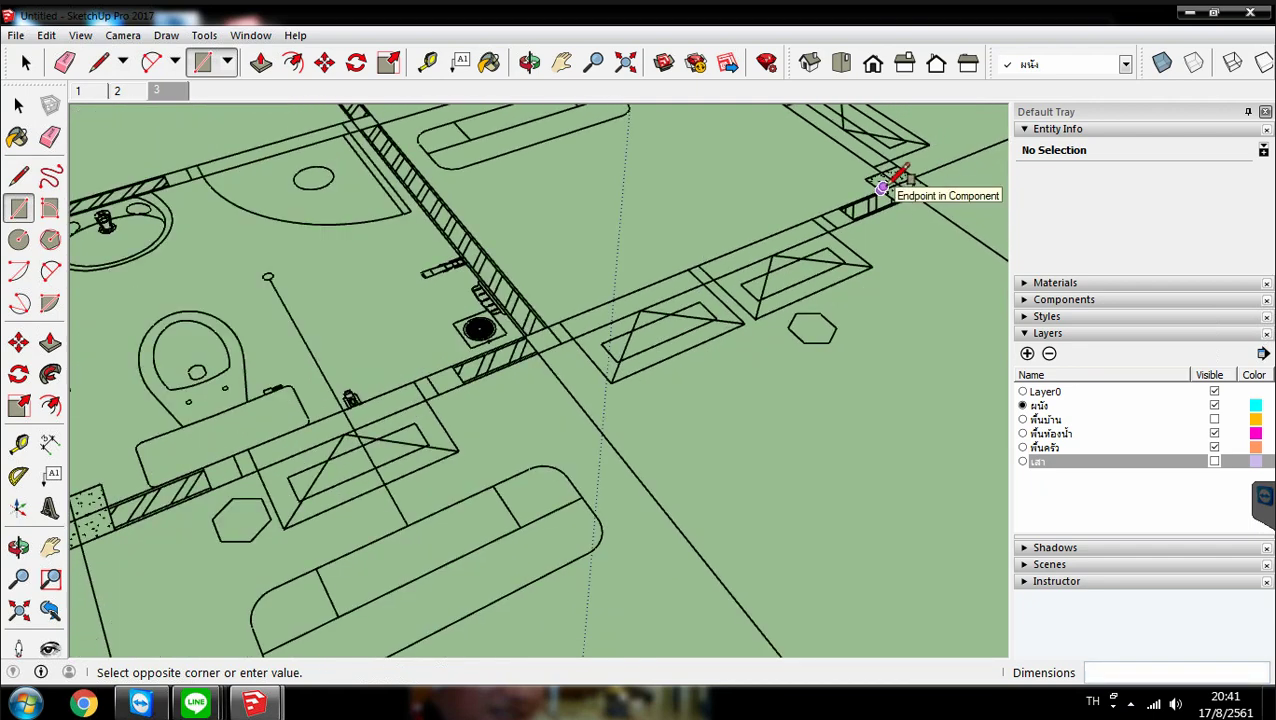
pyautogui.scroll(-3, 883, 186)
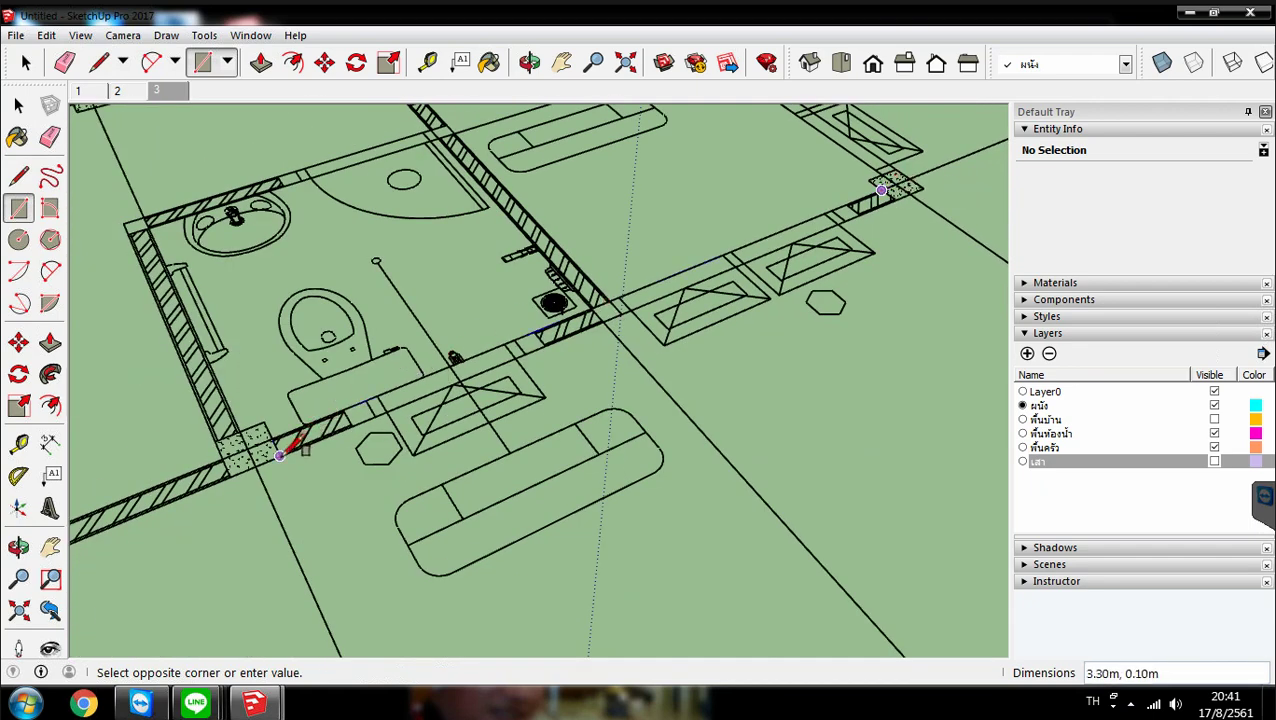
pyautogui.scroll(8, 281, 455)
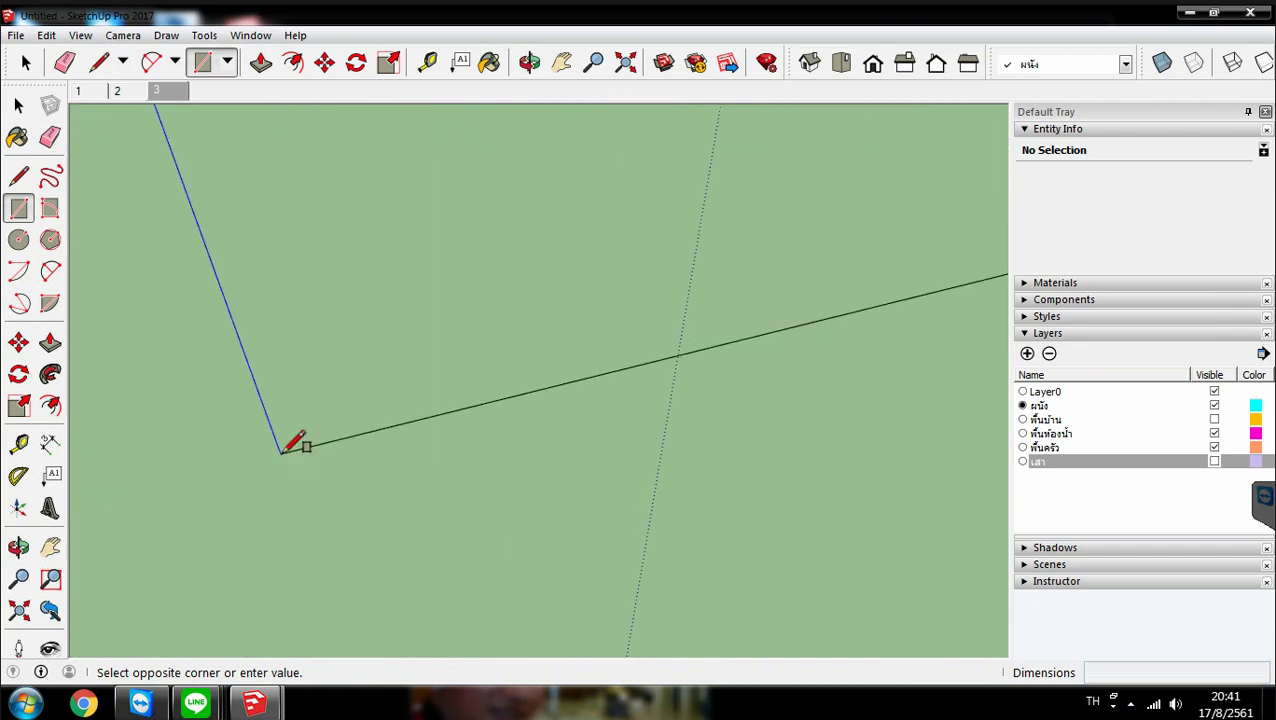
pyautogui.scroll(-5, 412, 360)
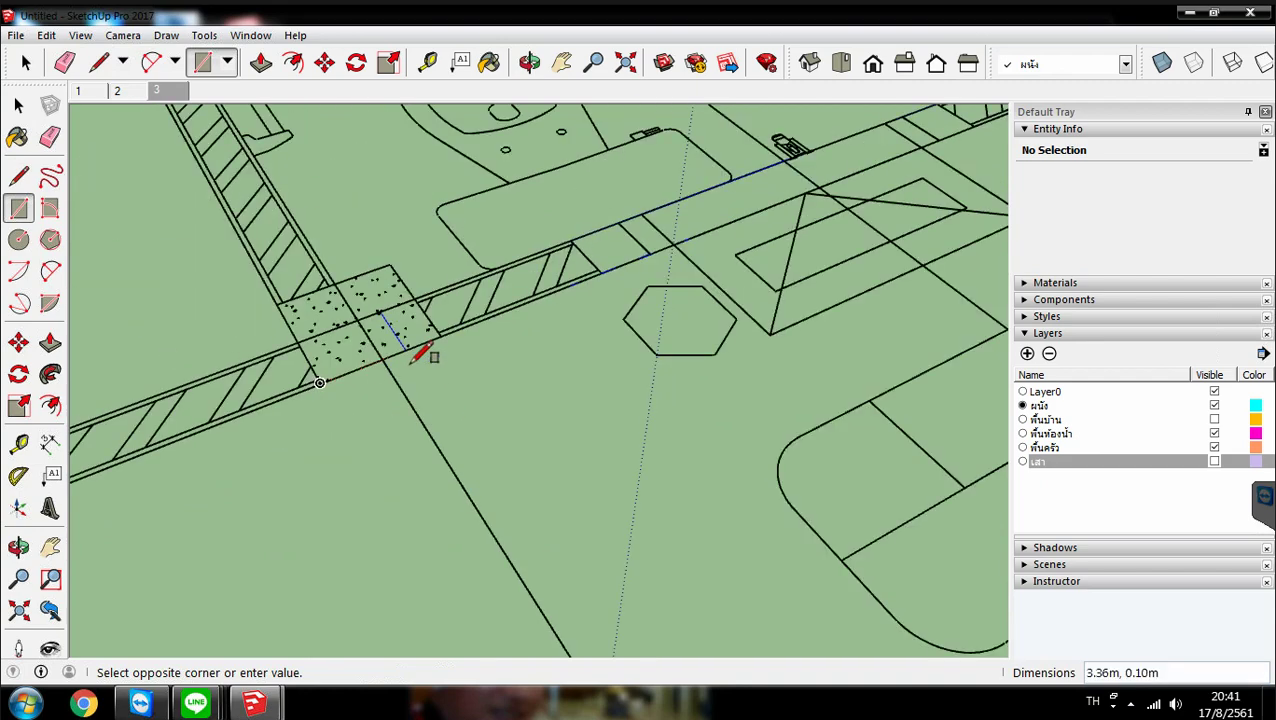
pyautogui.scroll(-3, 411, 361)
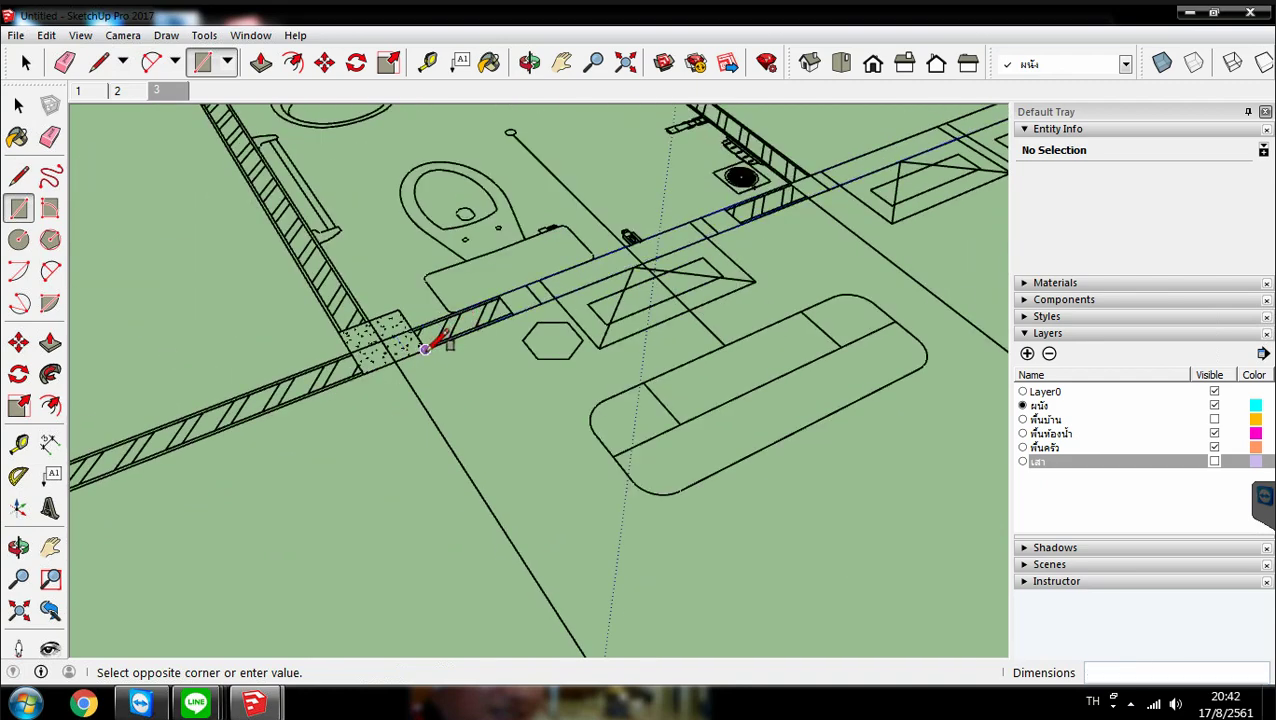
pyautogui.scroll(5, 425, 348)
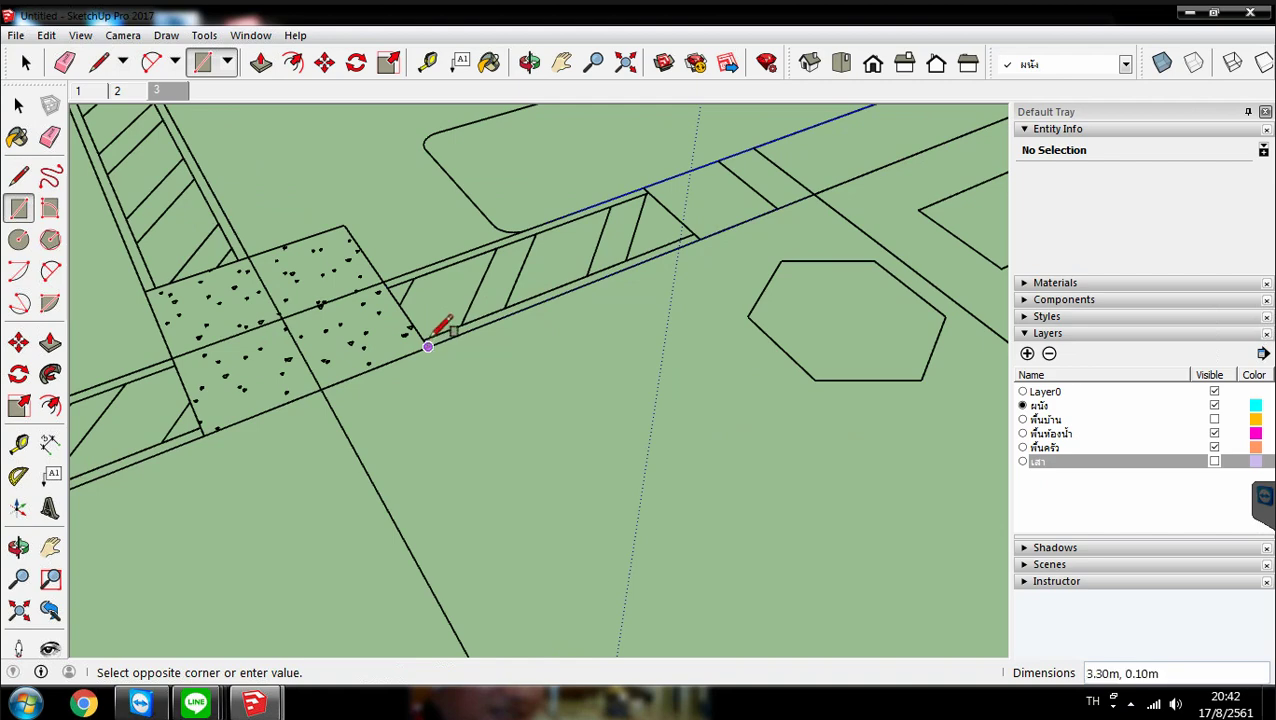
pyautogui.click(428, 346)
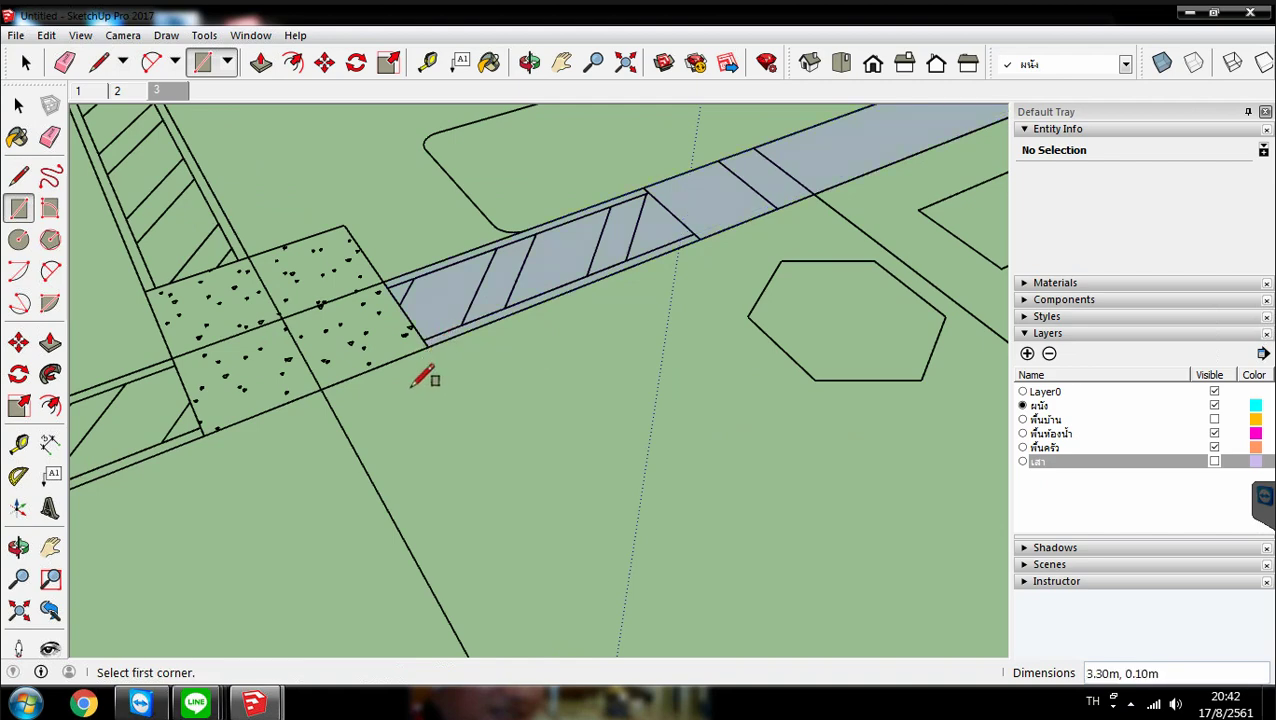
# Select the whole wall rectangle with its edges and make it a group
pyautogui.scroll(-6, 412, 384)
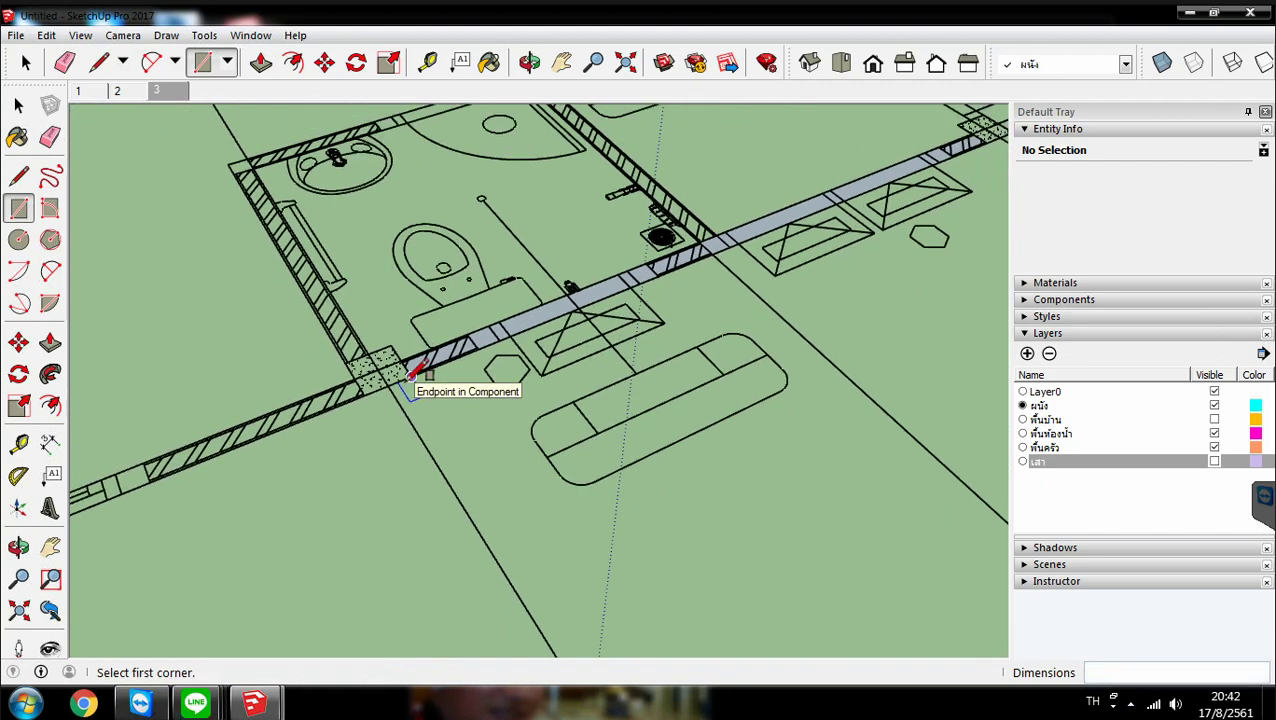
pyautogui.scroll(-4, 412, 378)
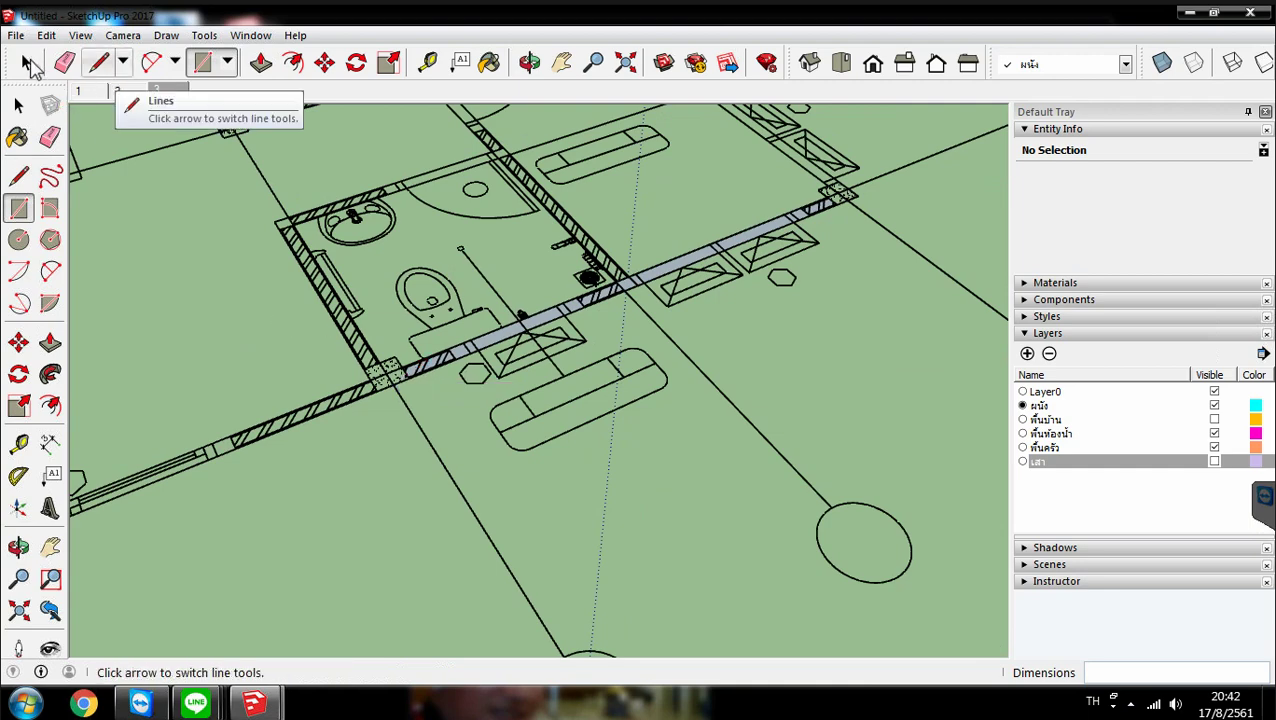
pyautogui.click(28, 64)
pyautogui.scroll(-2, 350, 378)
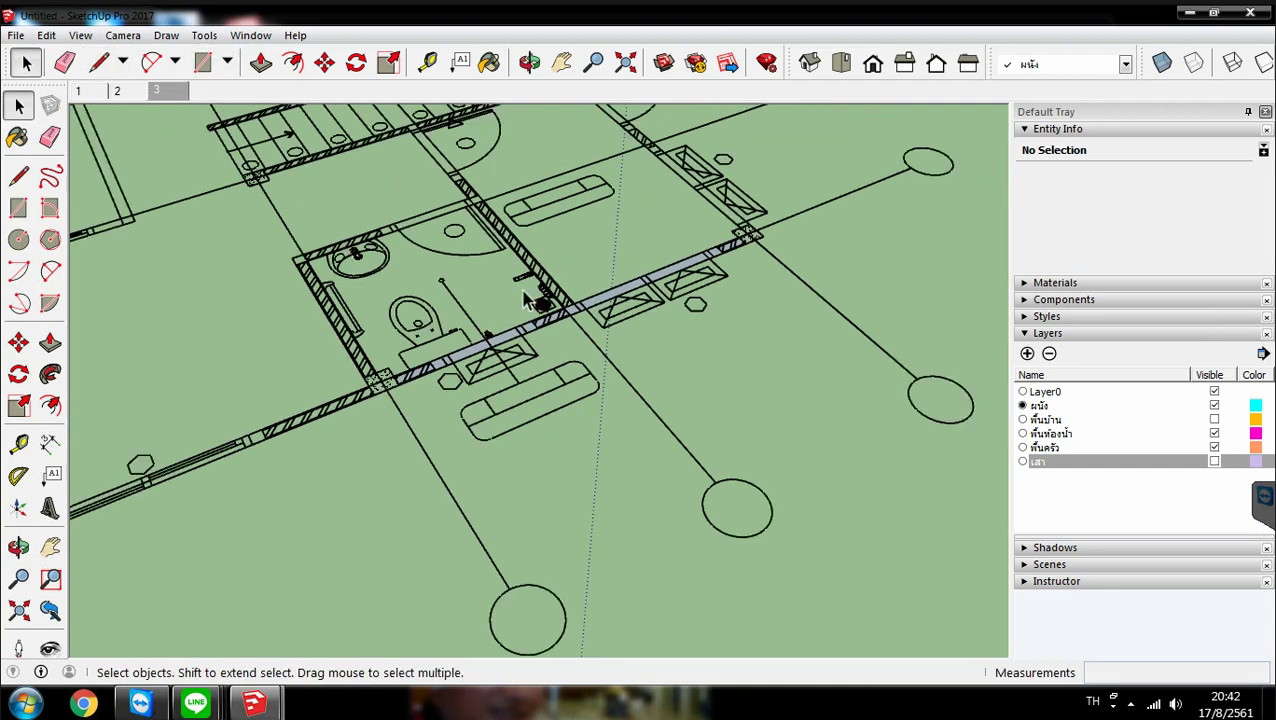
pyautogui.moveTo(293, 179); pyautogui.dragTo(748, 446)
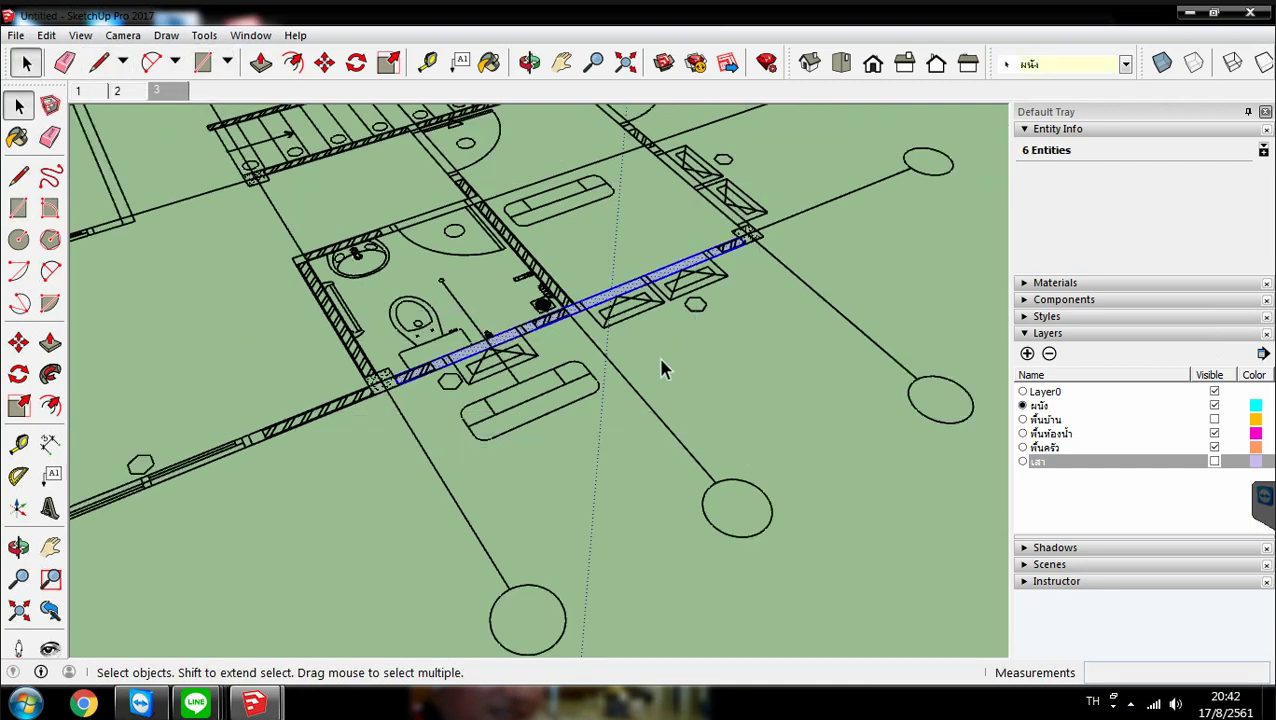
pyautogui.scroll(5, 595, 308)
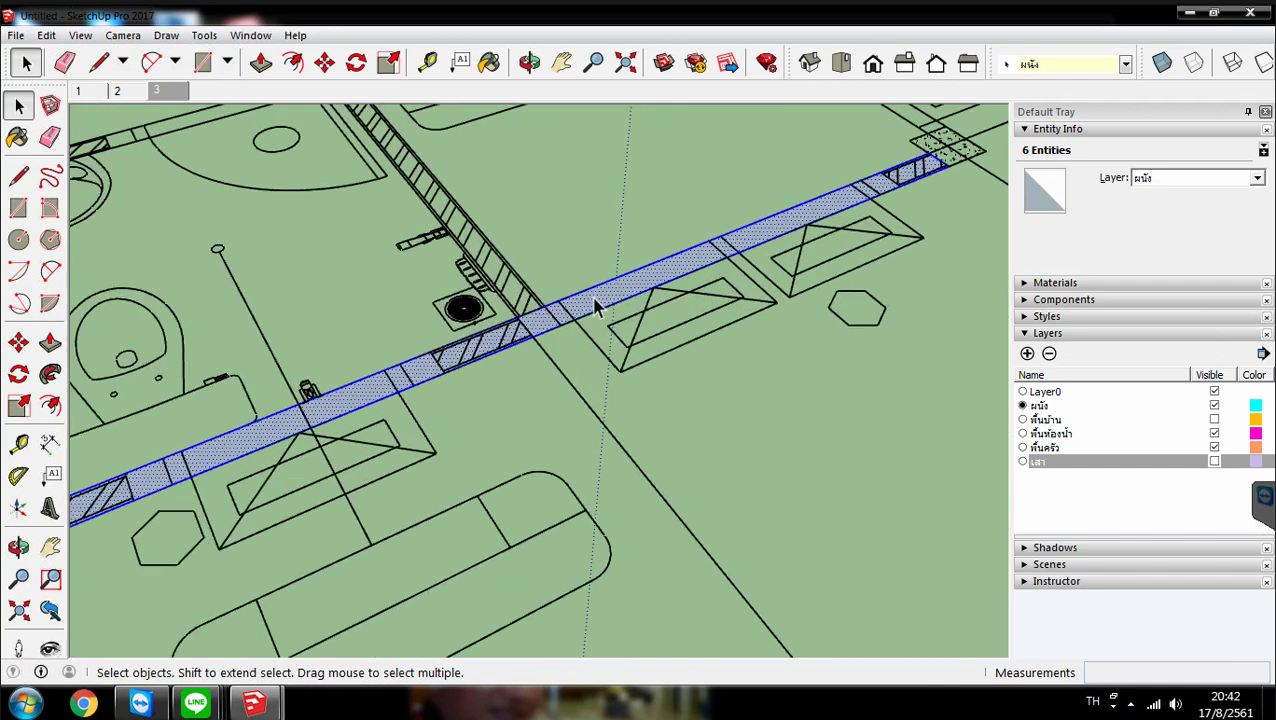
pyautogui.scroll(1, 595, 305)
pyautogui.rightClick(595, 300)
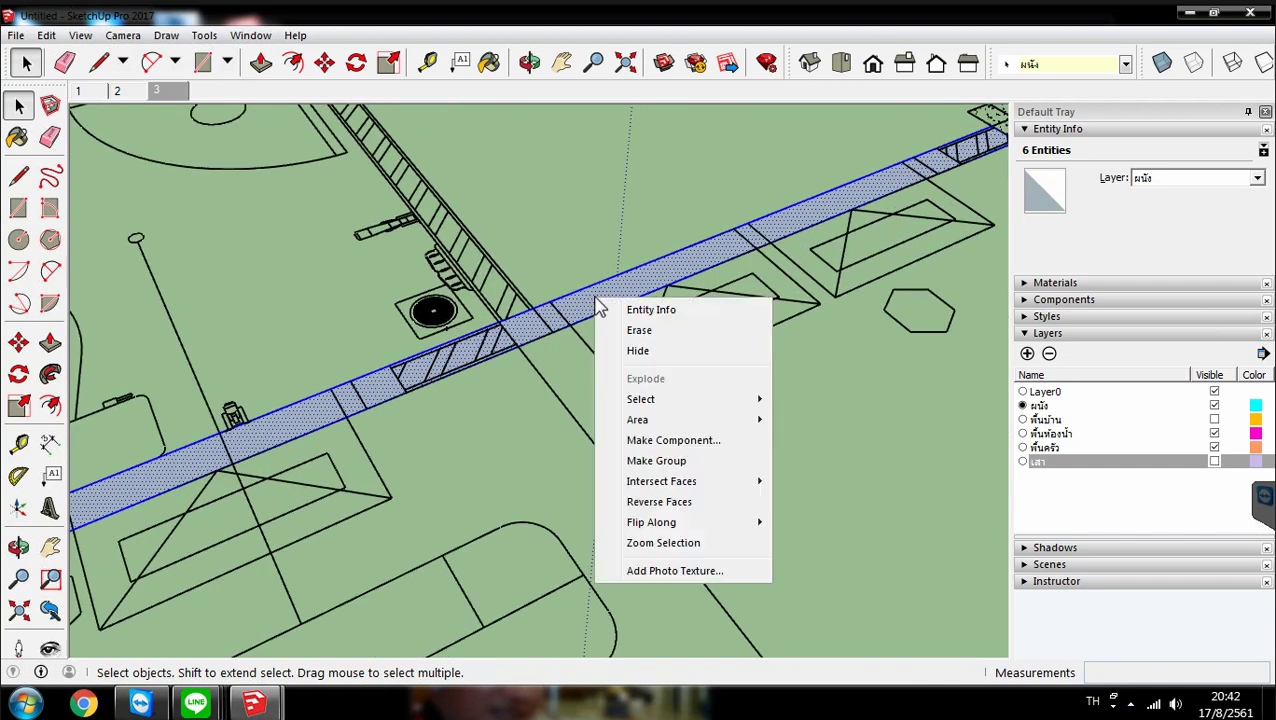
pyautogui.click(656, 461)
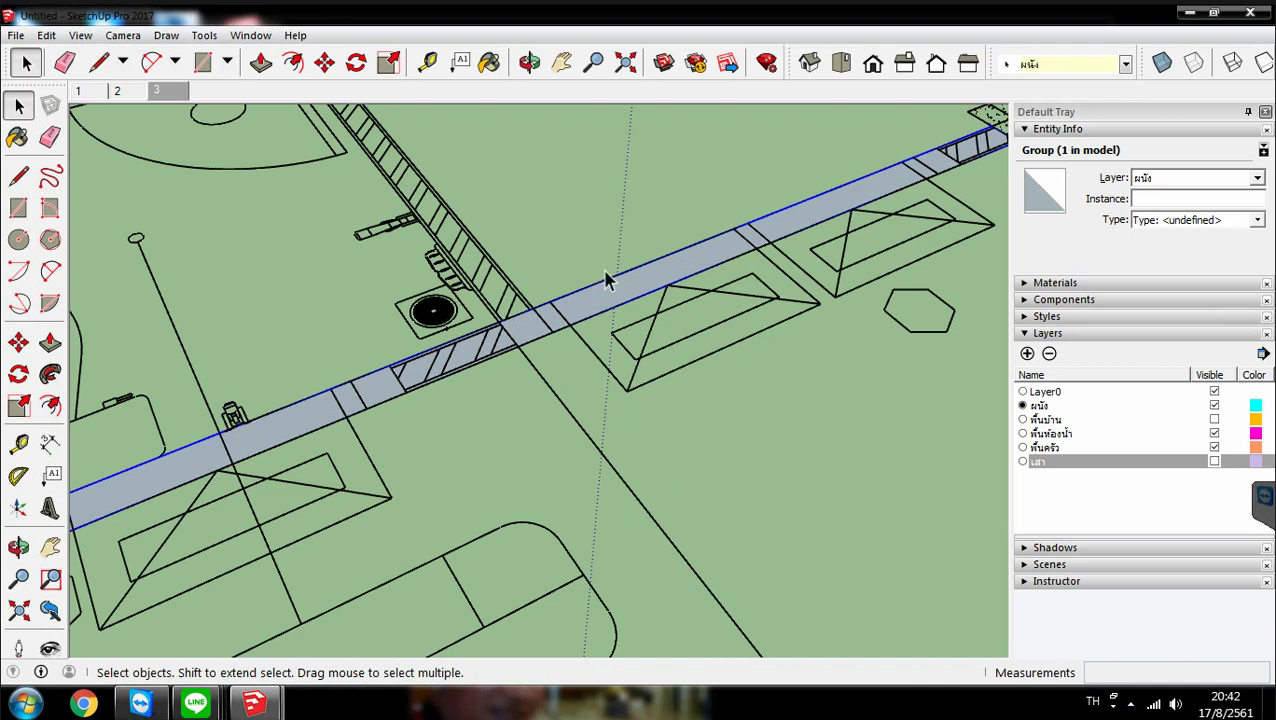
# Open the wall group for editing, extrude its face 3 m upward with Push/Pull, and close the group
pyautogui.click(260, 62)
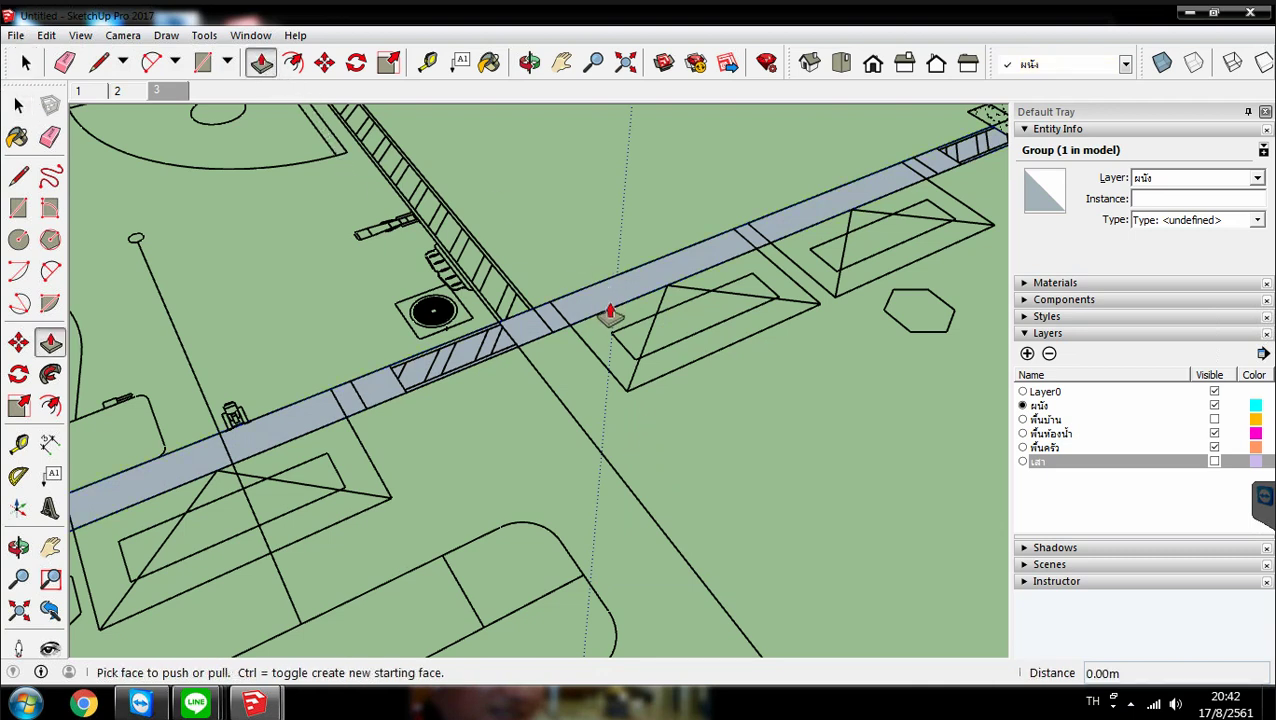
pyautogui.rightClick(610, 290)
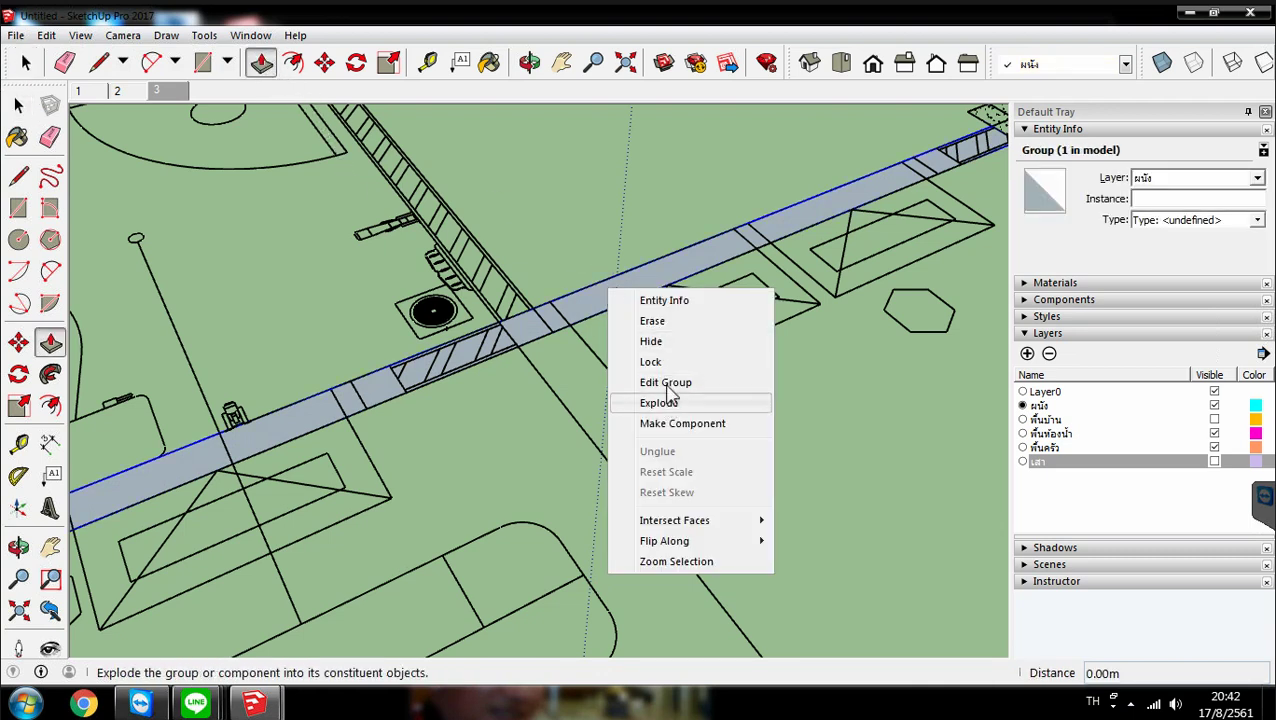
pyautogui.click(668, 383)
pyautogui.click(629, 288)
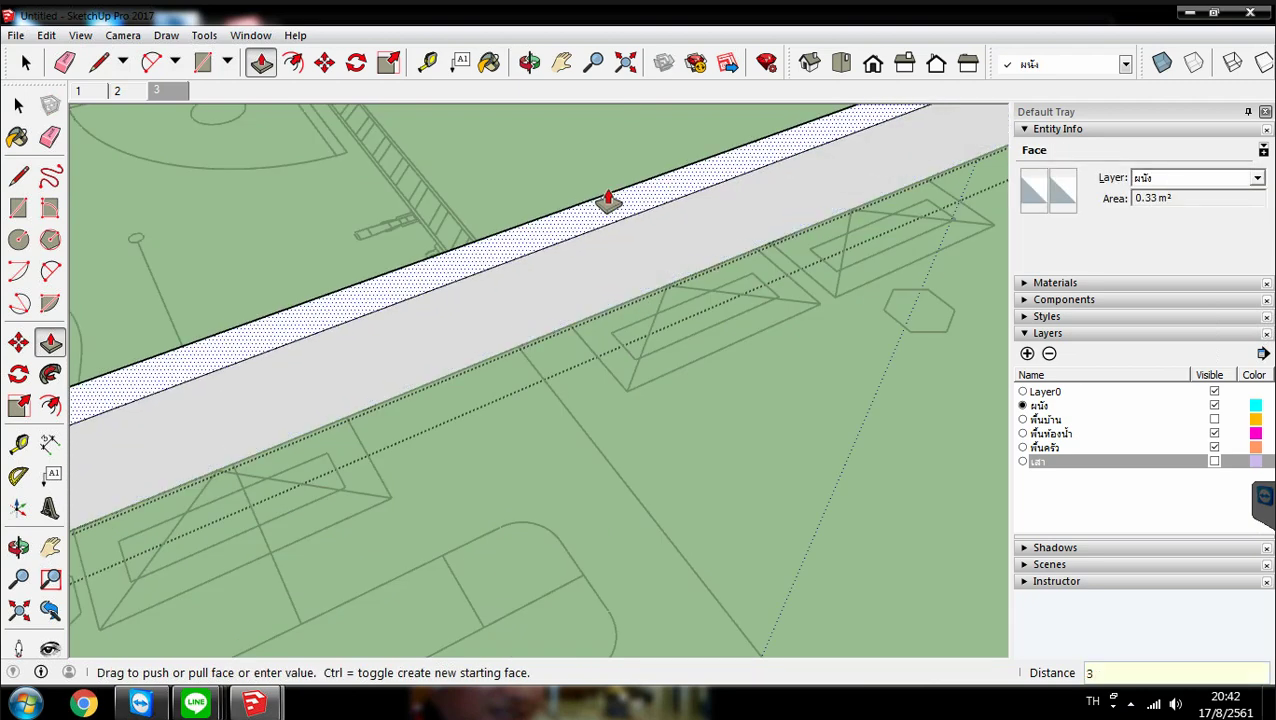
pyautogui.press('Return')
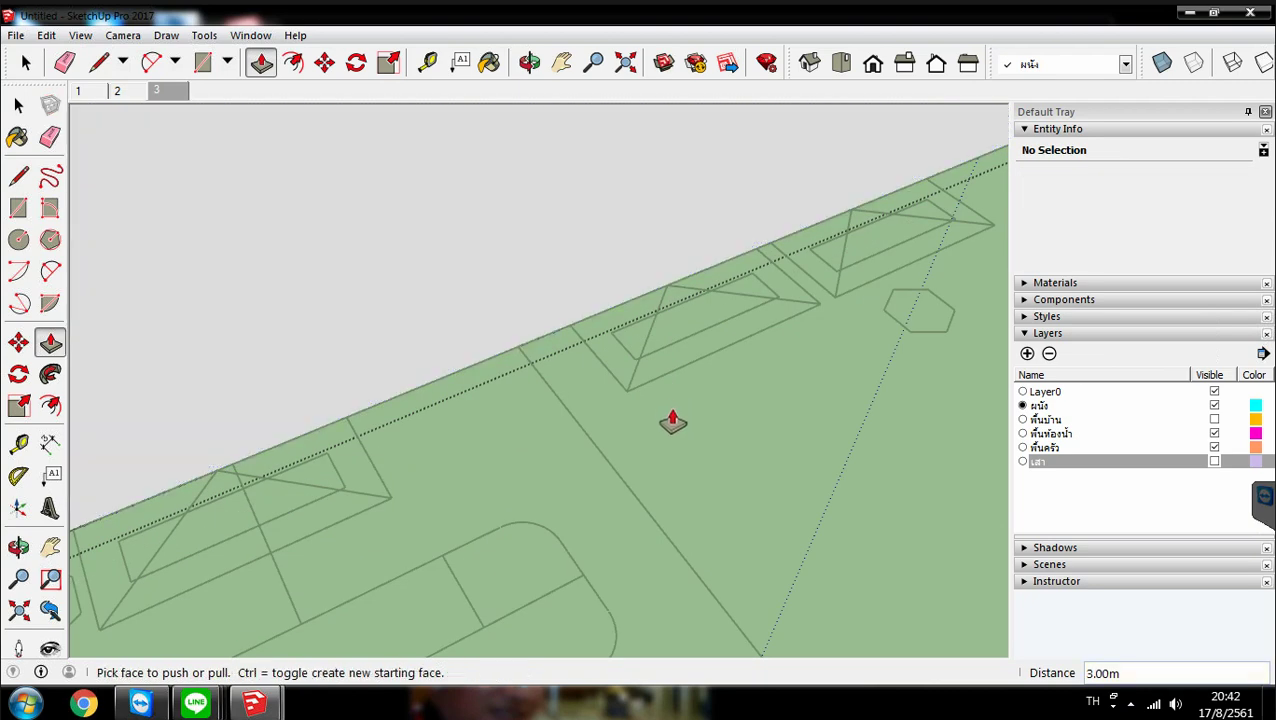
pyautogui.scroll(-3, 672, 421)
pyautogui.scroll(-4, 672, 427)
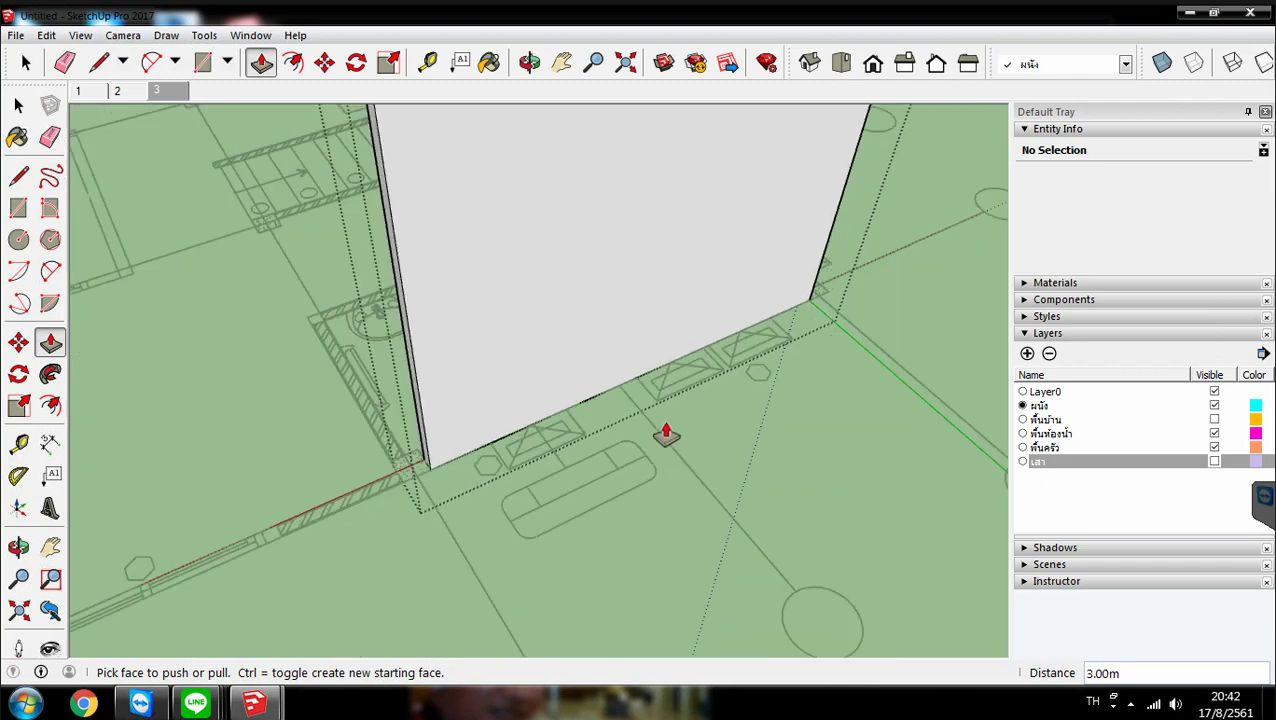
pyautogui.rightClick(806, 395)
pyautogui.click(848, 410)
# Examine the raised wall and the plan's remaining wall lines around the bathroom, staircase and adjoining rooms
pyautogui.scroll(-1, 538, 541)
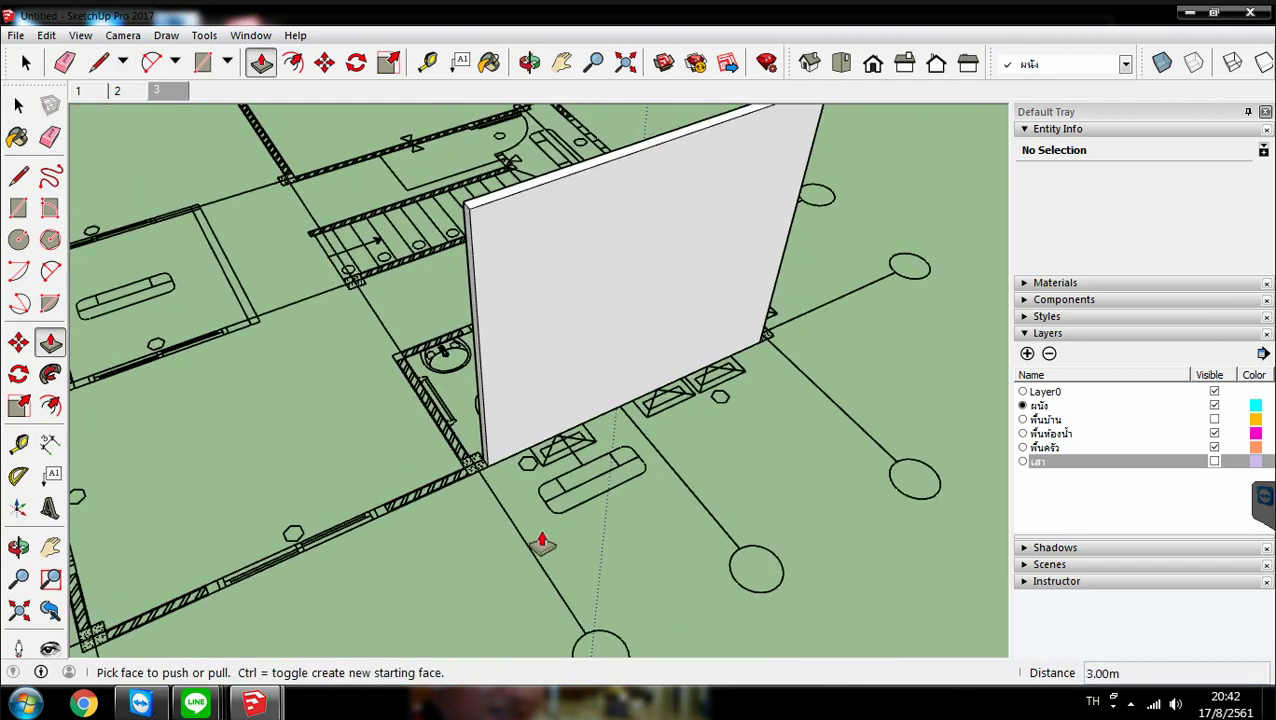
pyautogui.moveTo(538, 541); pyautogui.dragTo(649, 513, button='middle')
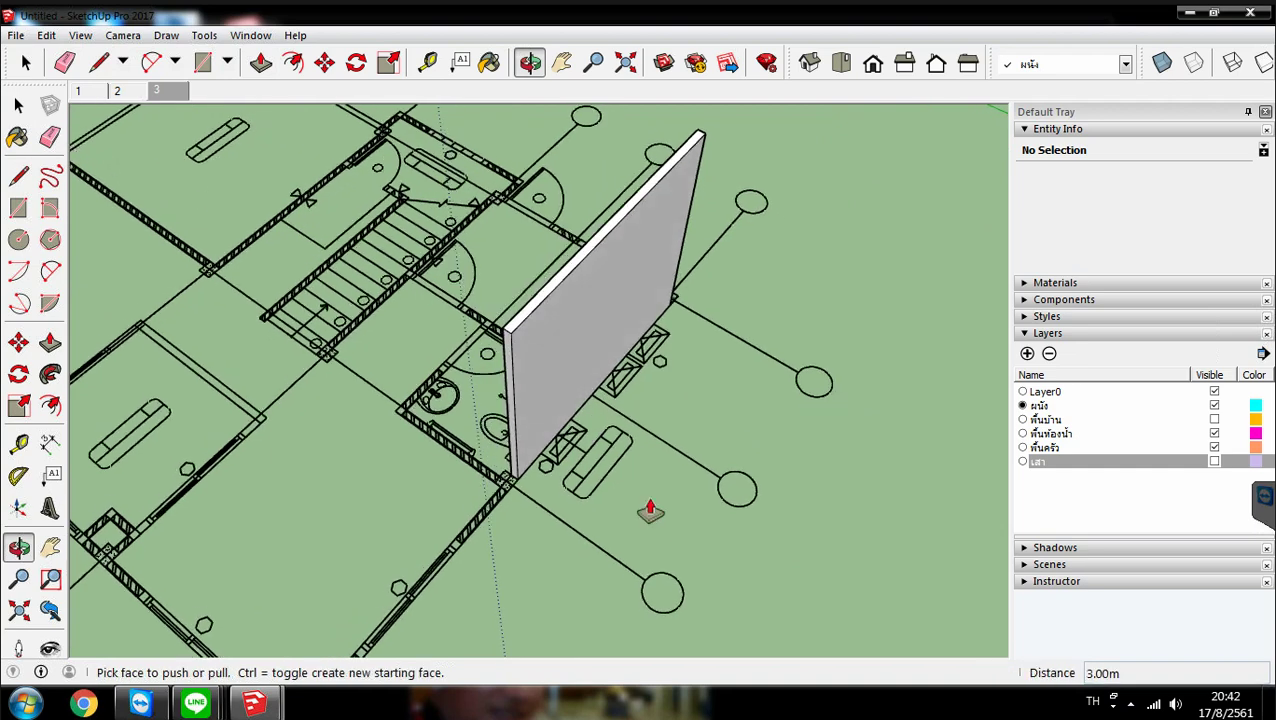
pyautogui.scroll(-2, 715, 279)
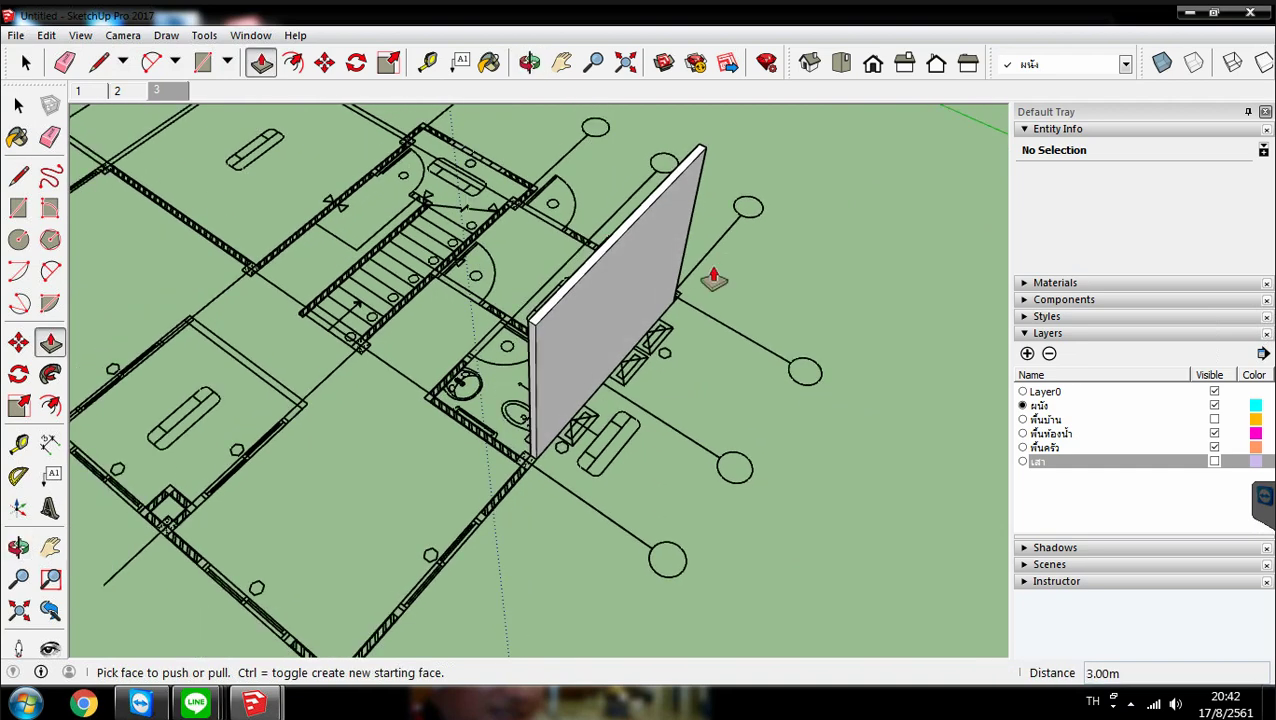
pyautogui.scroll(-1, 721, 293)
pyautogui.scroll(2, 392, 333)
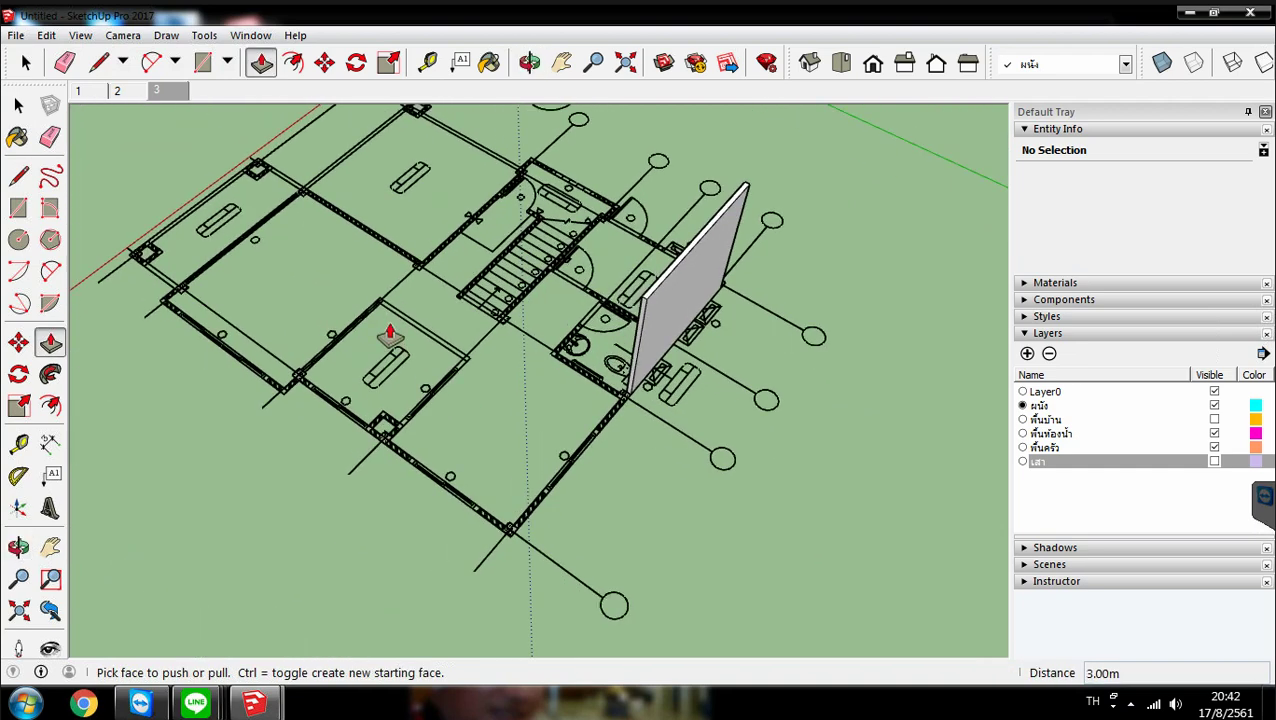
pyautogui.scroll(1, 413, 327)
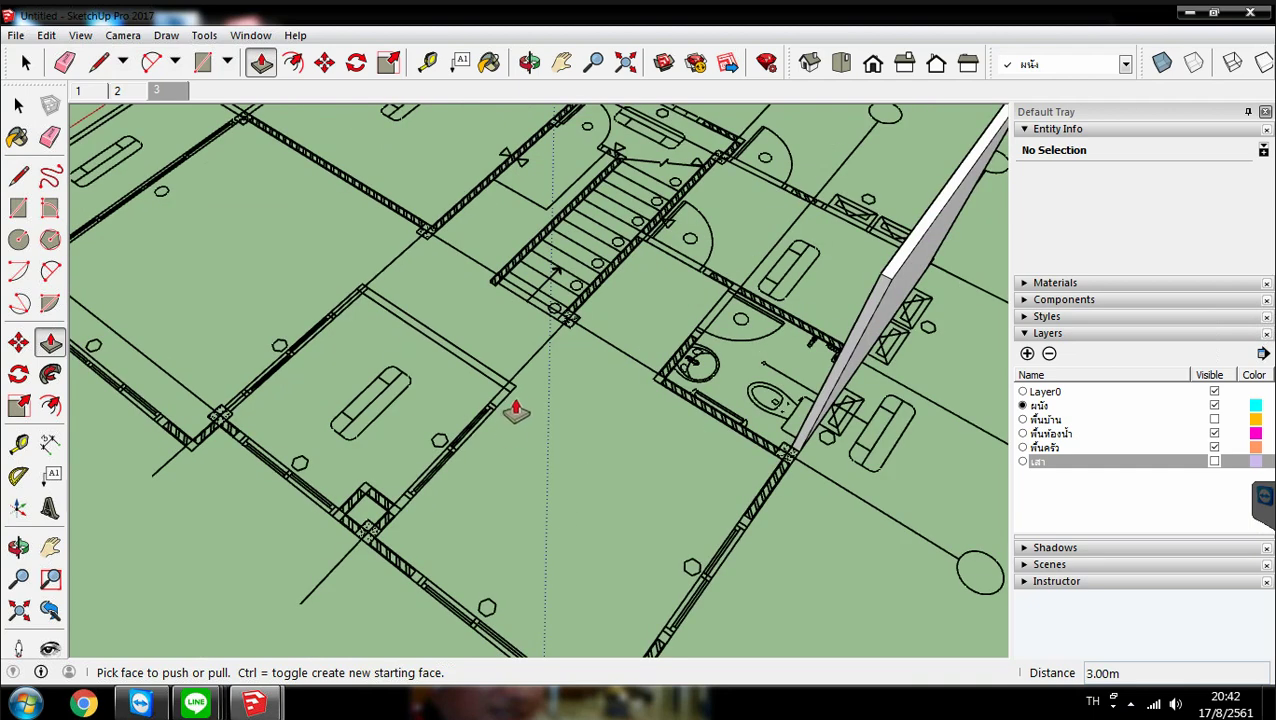
pyautogui.scroll(-2, 518, 392)
pyautogui.moveTo(632, 513); pyautogui.dragTo(587, 480, button='middle')
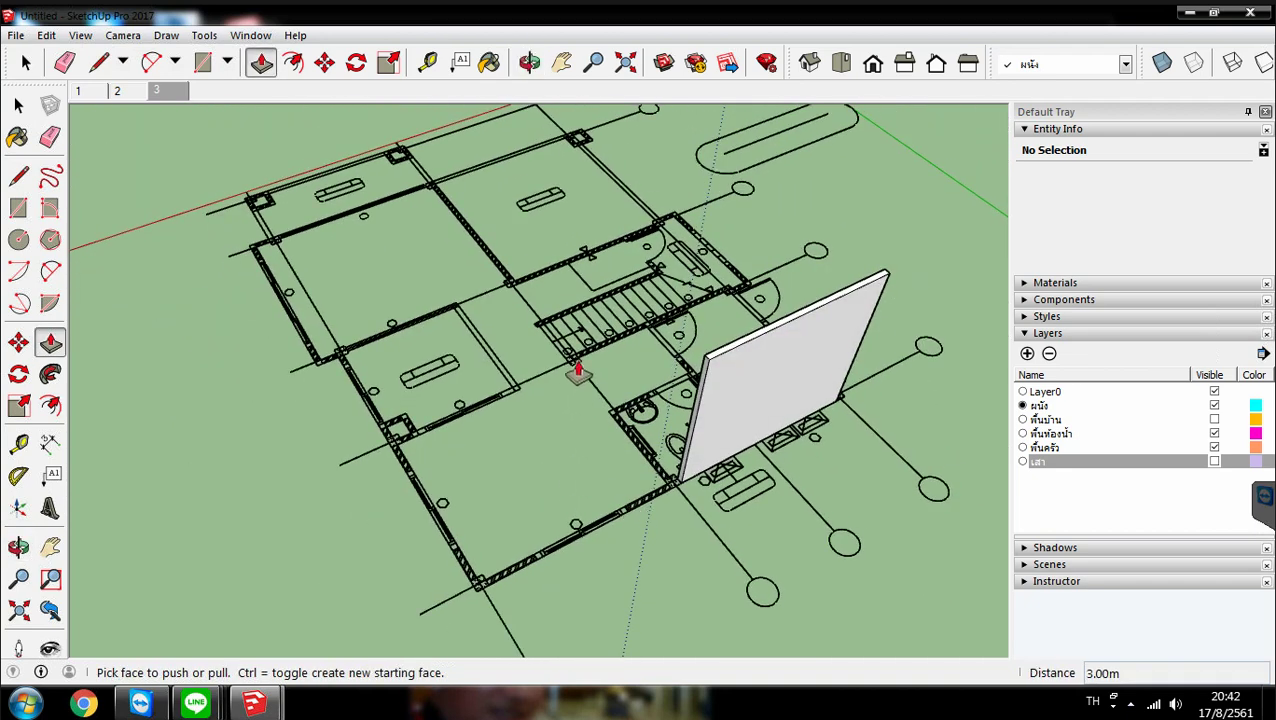
pyautogui.scroll(4, 578, 355)
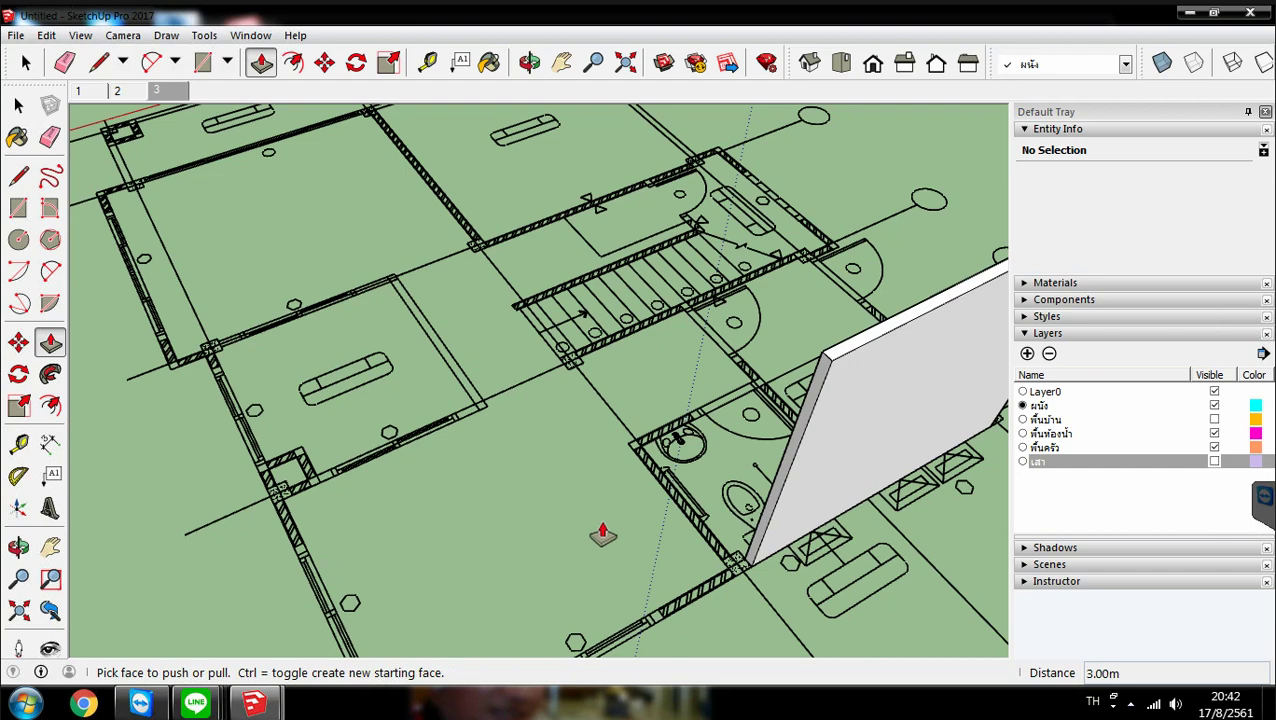
pyautogui.moveTo(598, 532); pyautogui.dragTo(685, 572, button='middle')
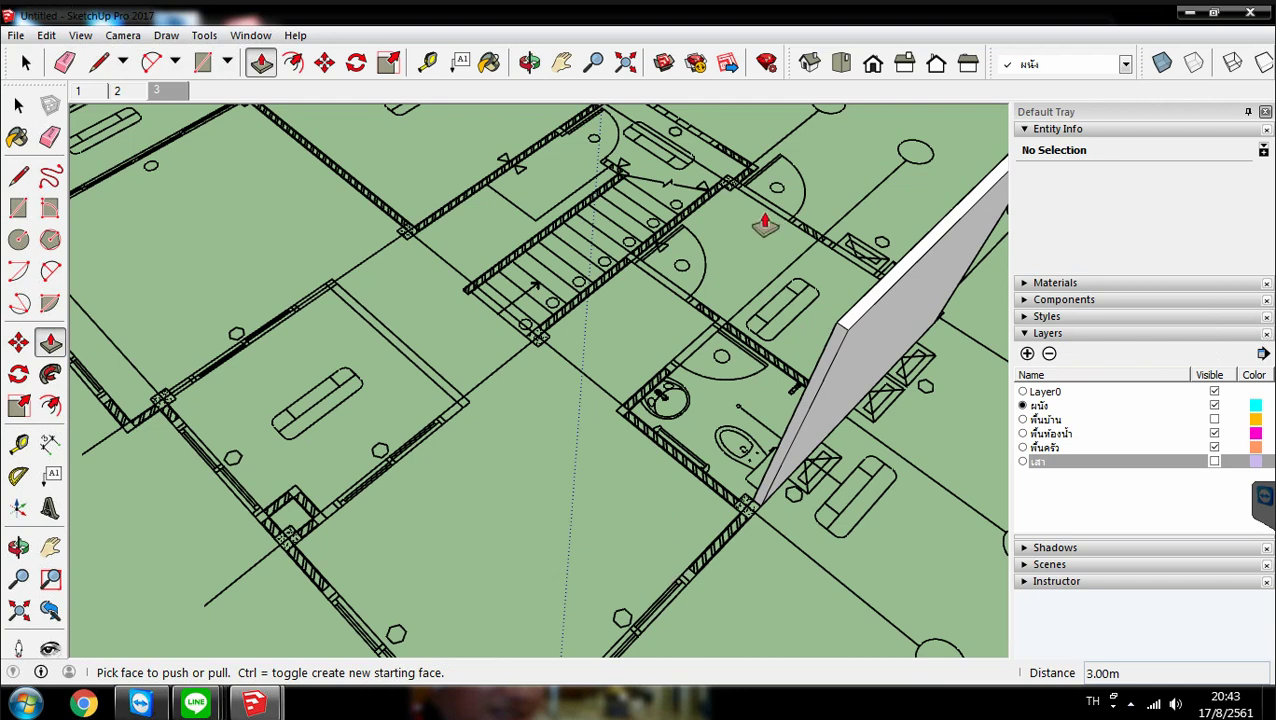
pyautogui.scroll(-2, 570, 399)
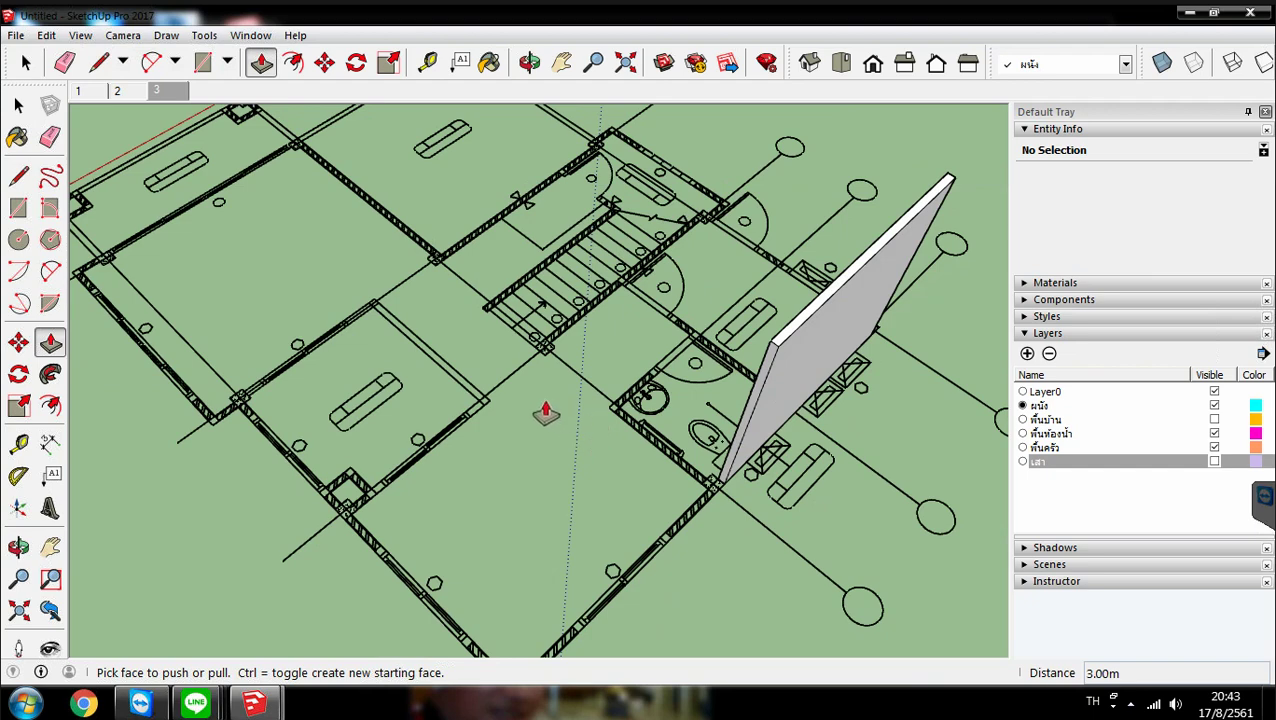
pyautogui.scroll(1, 700, 197)
pyautogui.scroll(1, 697, 197)
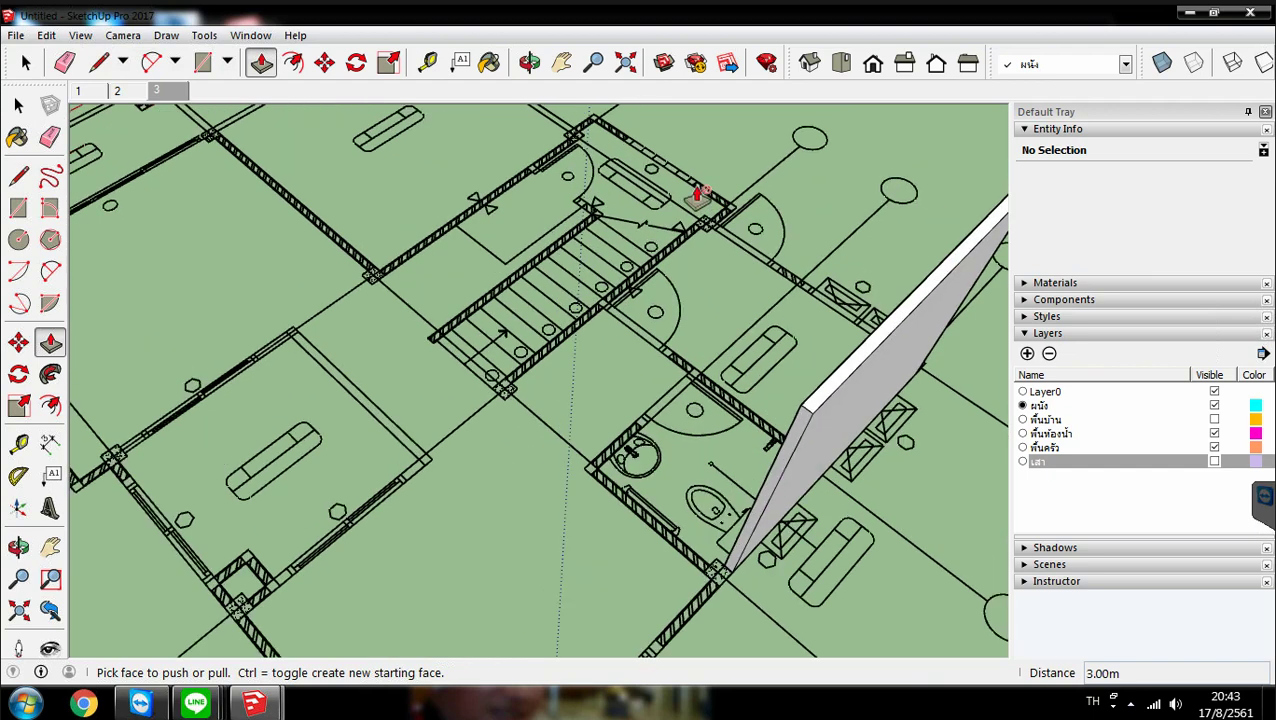
pyautogui.scroll(2, 628, 241)
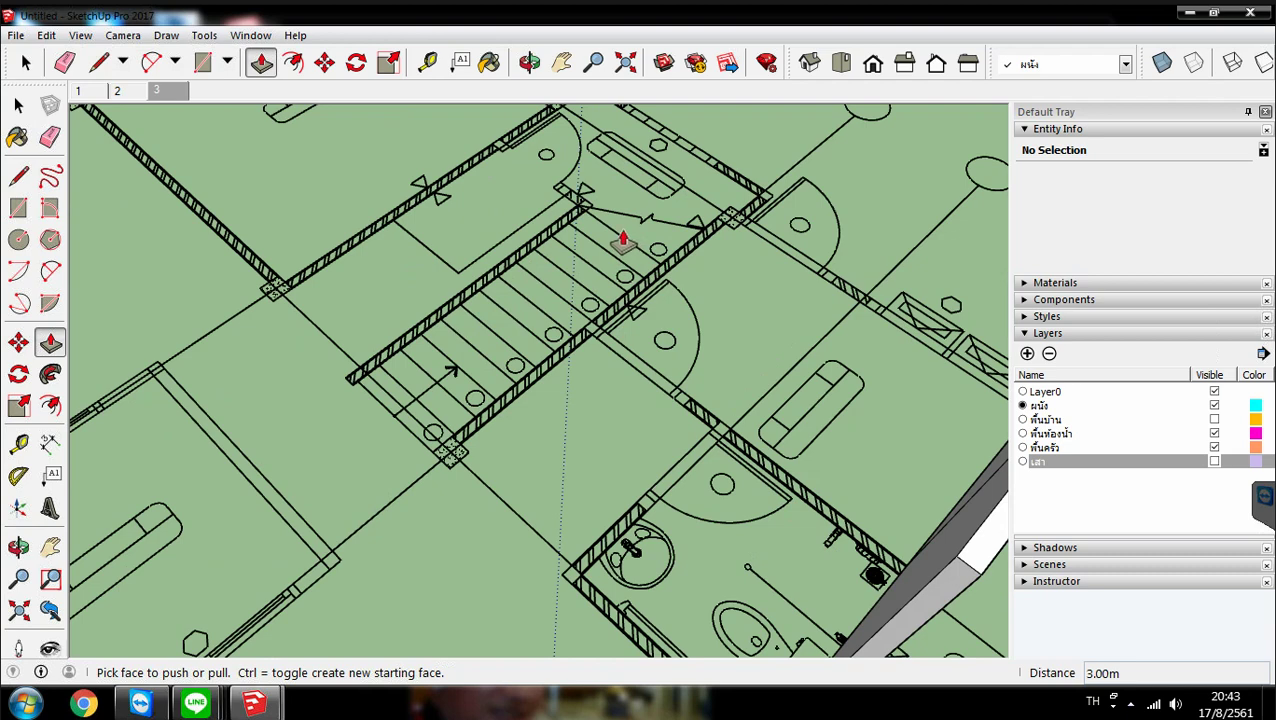
# Examine the whole floor plan with the single raised wall beside the bathroom from a wider viewing angle
pyautogui.scroll(-1, 476, 345)
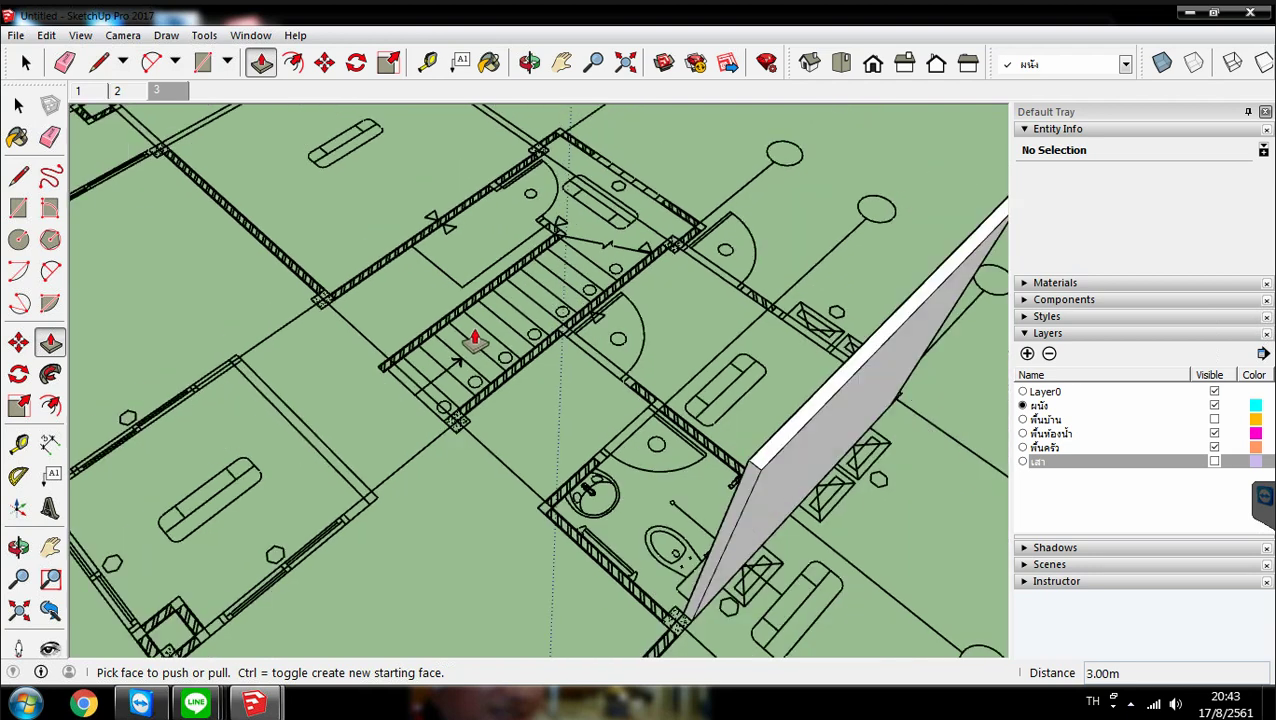
pyautogui.scroll(-1, 472, 340)
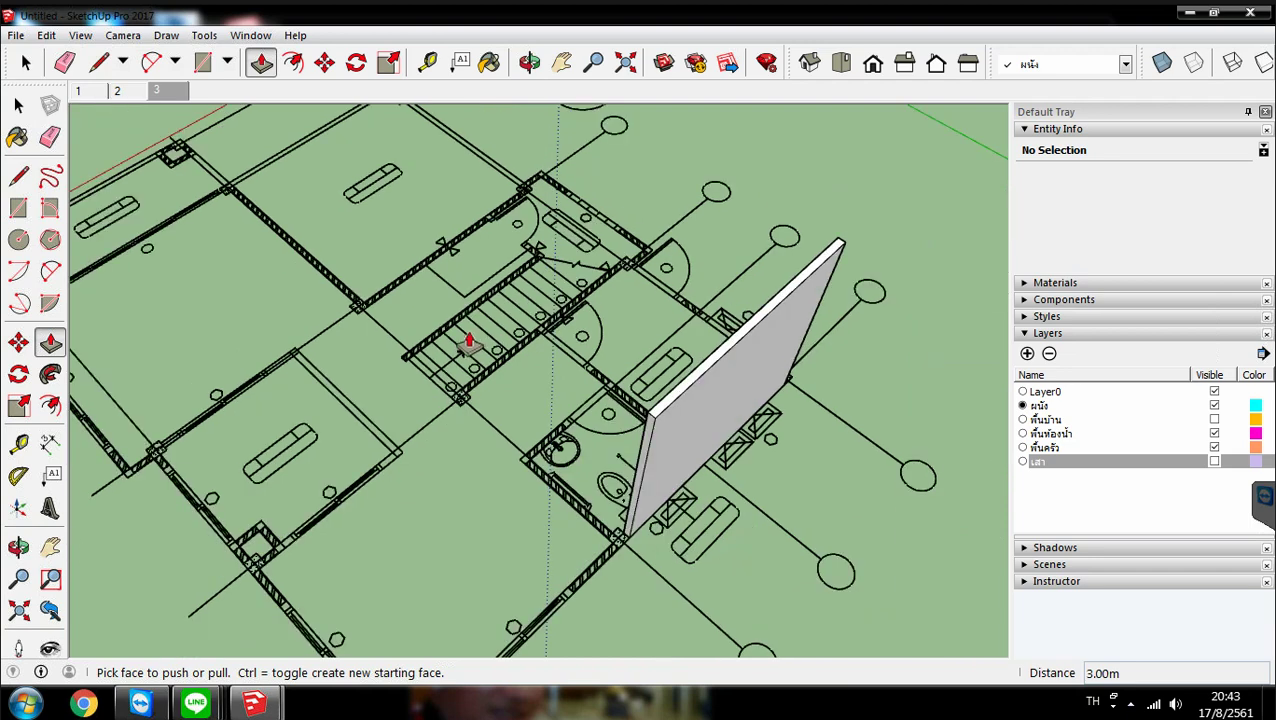
pyautogui.scroll(-1, 513, 383)
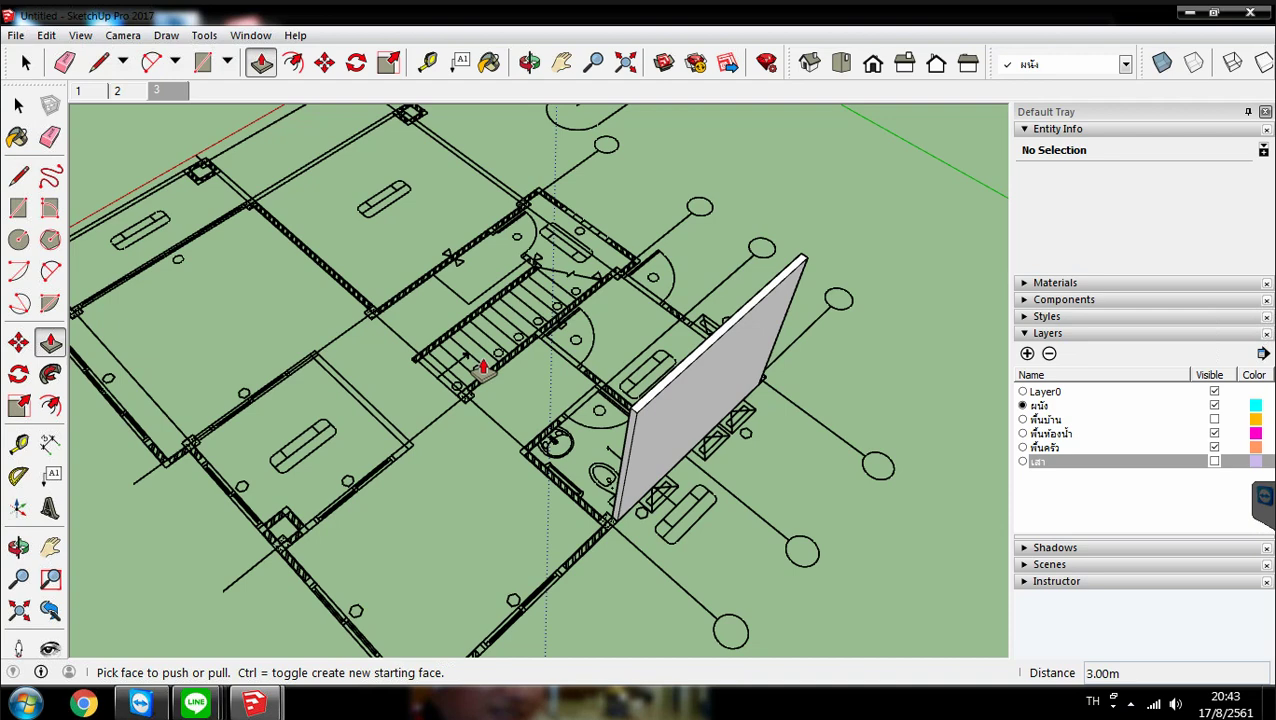
pyautogui.scroll(2, 483, 368)
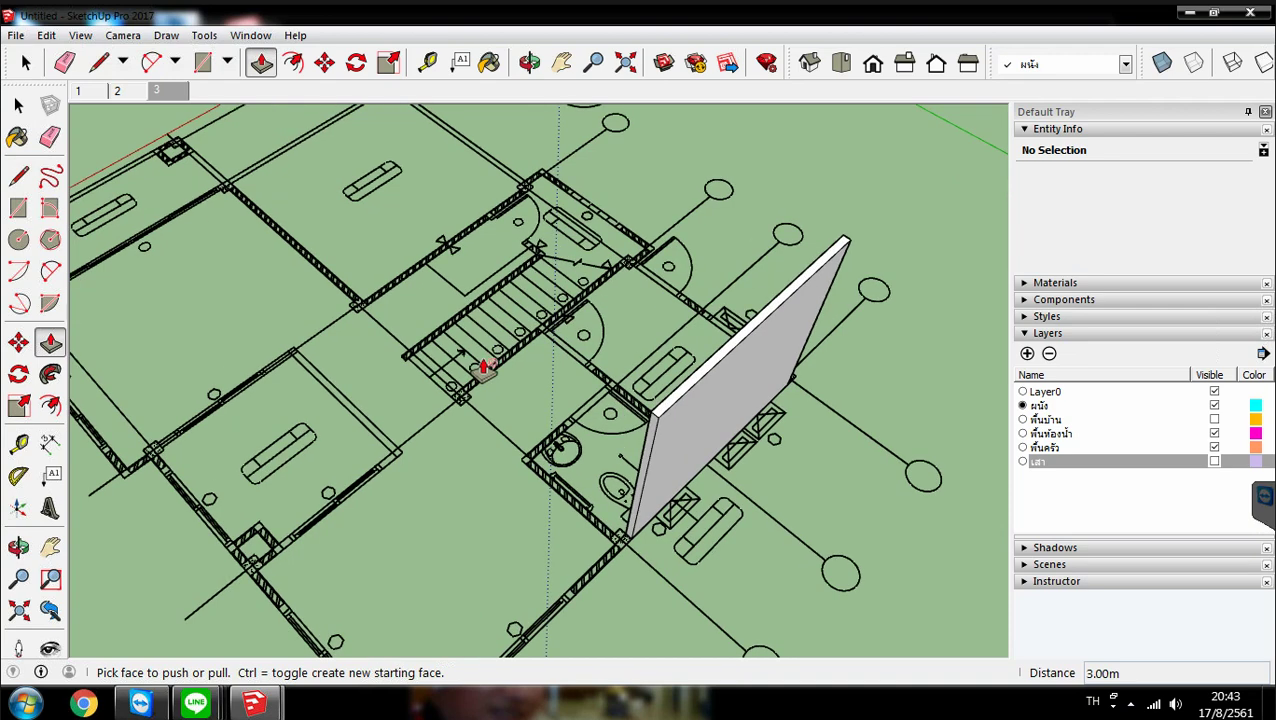
pyautogui.press('space')
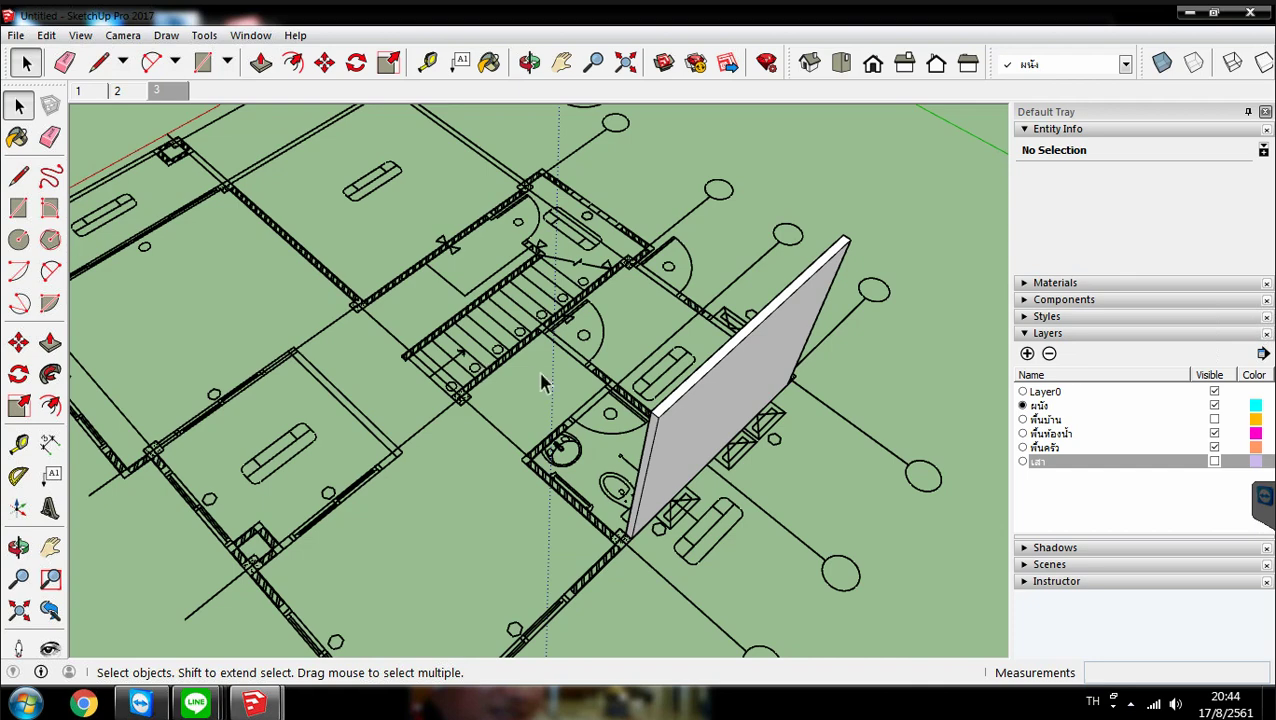
pyautogui.scroll(-2, 541, 376)
pyautogui.moveTo(530, 221); pyautogui.dragTo(476, 258, button='middle')
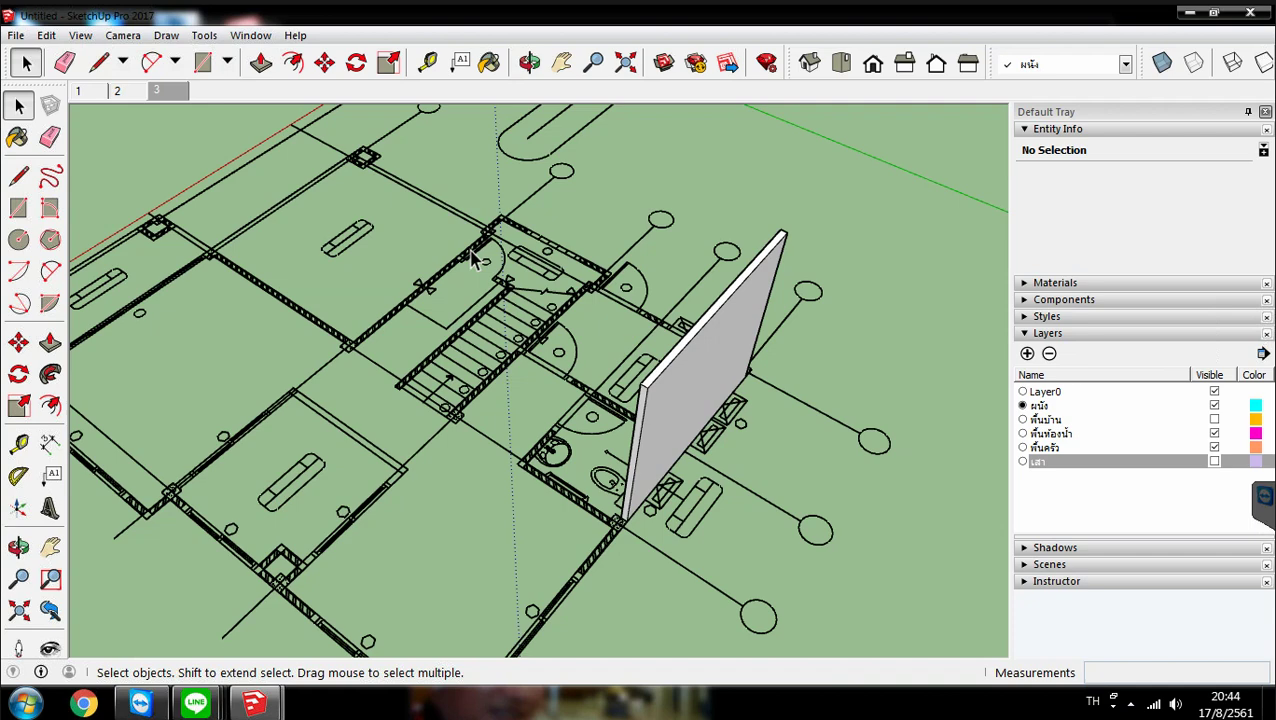
pyautogui.scroll(-2, 475, 258)
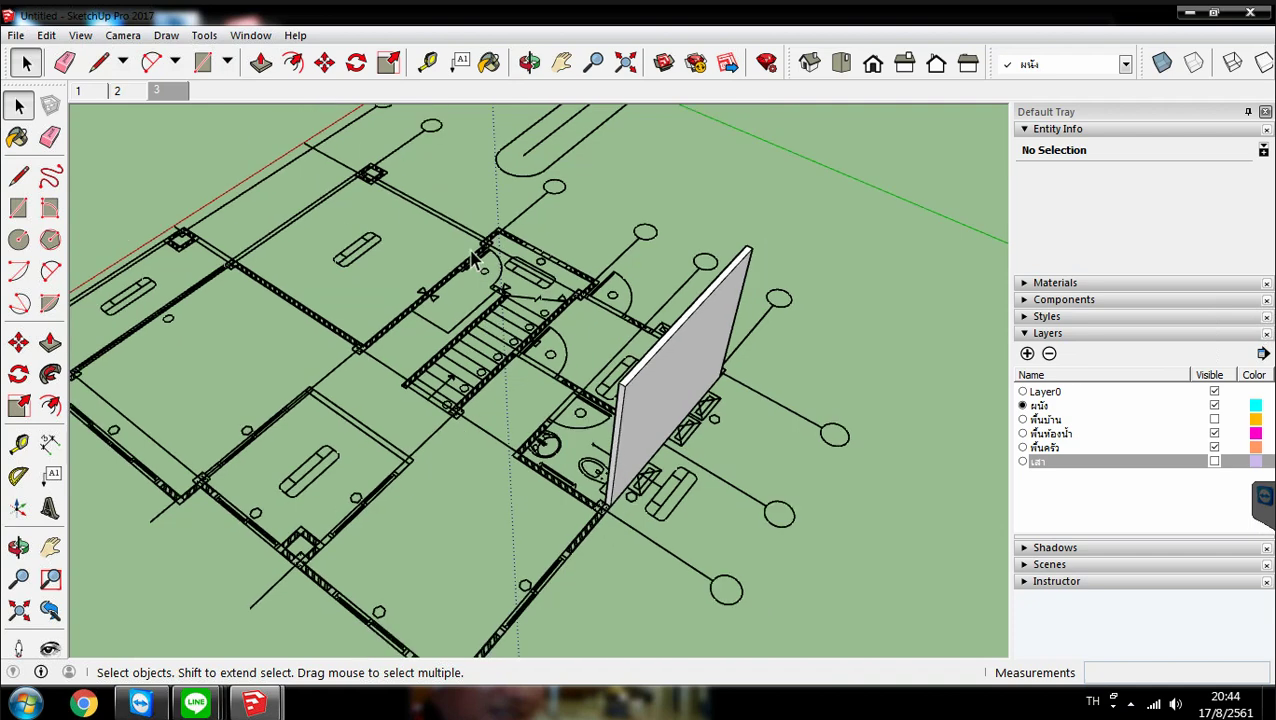
pyautogui.scroll(-2, 476, 258)
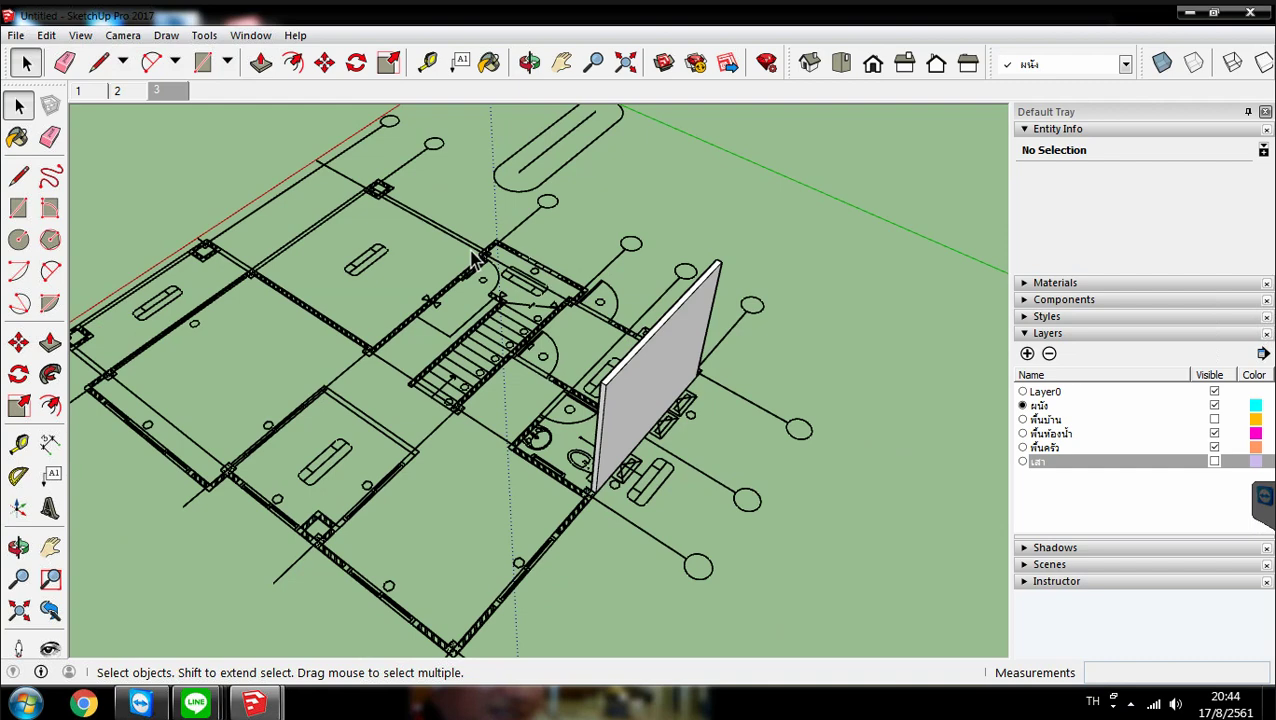
pyautogui.moveTo(475, 258)
pyautogui.mouseDown(button='middle')
pyautogui.moveTo(464, 248)
pyautogui.moveTo(475, 260)
pyautogui.mouseUp(button='middle')
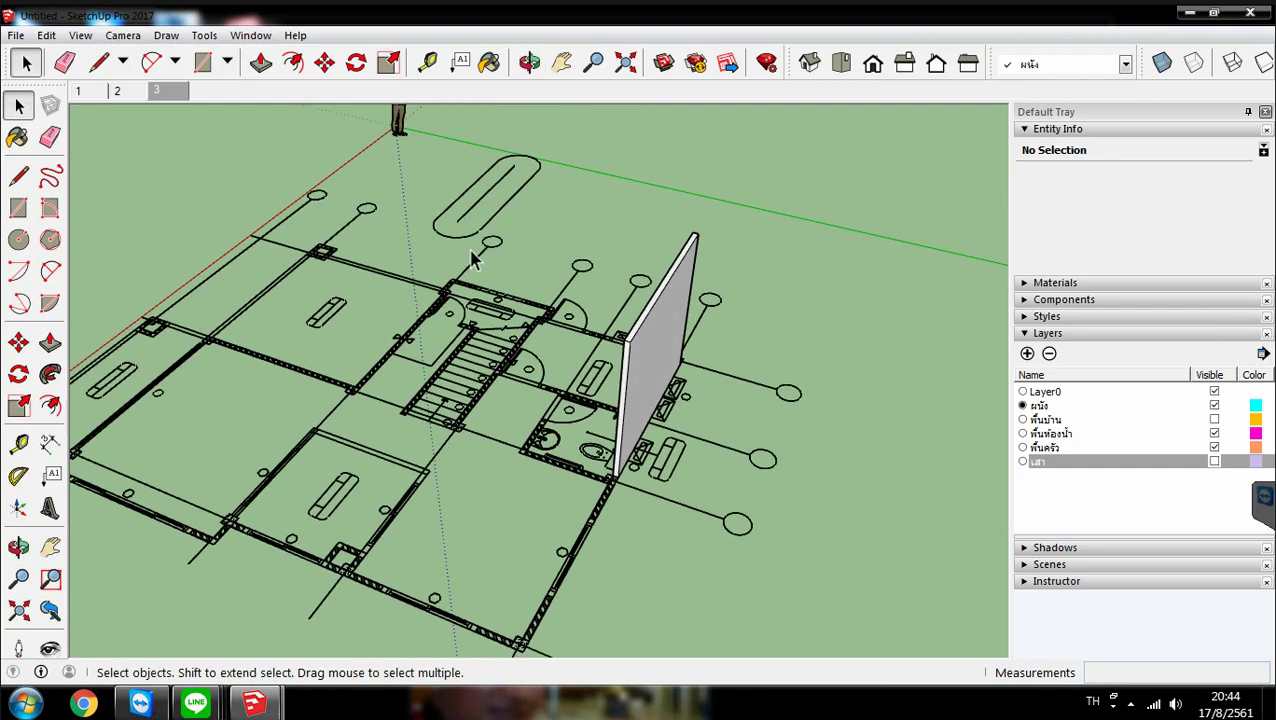
# Delete the raised 3 m wall along the bathroom's outer side from the model
pyautogui.scroll(-1, 475, 258)
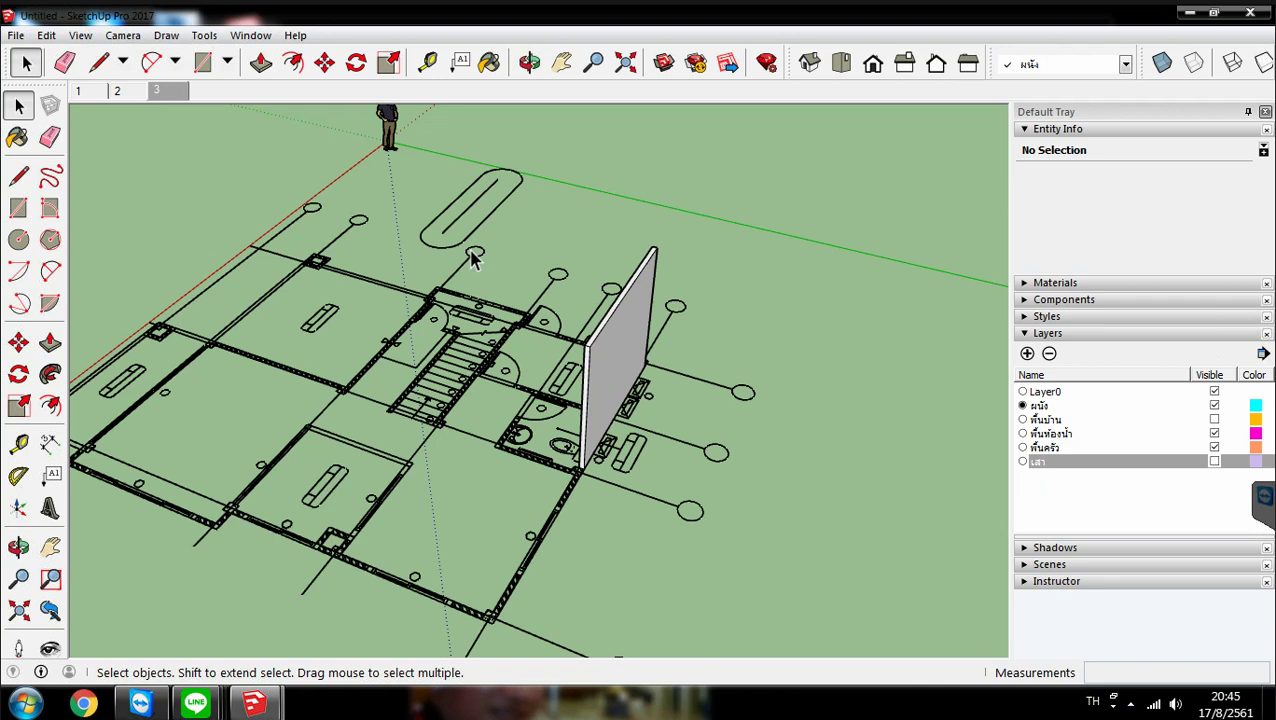
pyautogui.press('Delete')
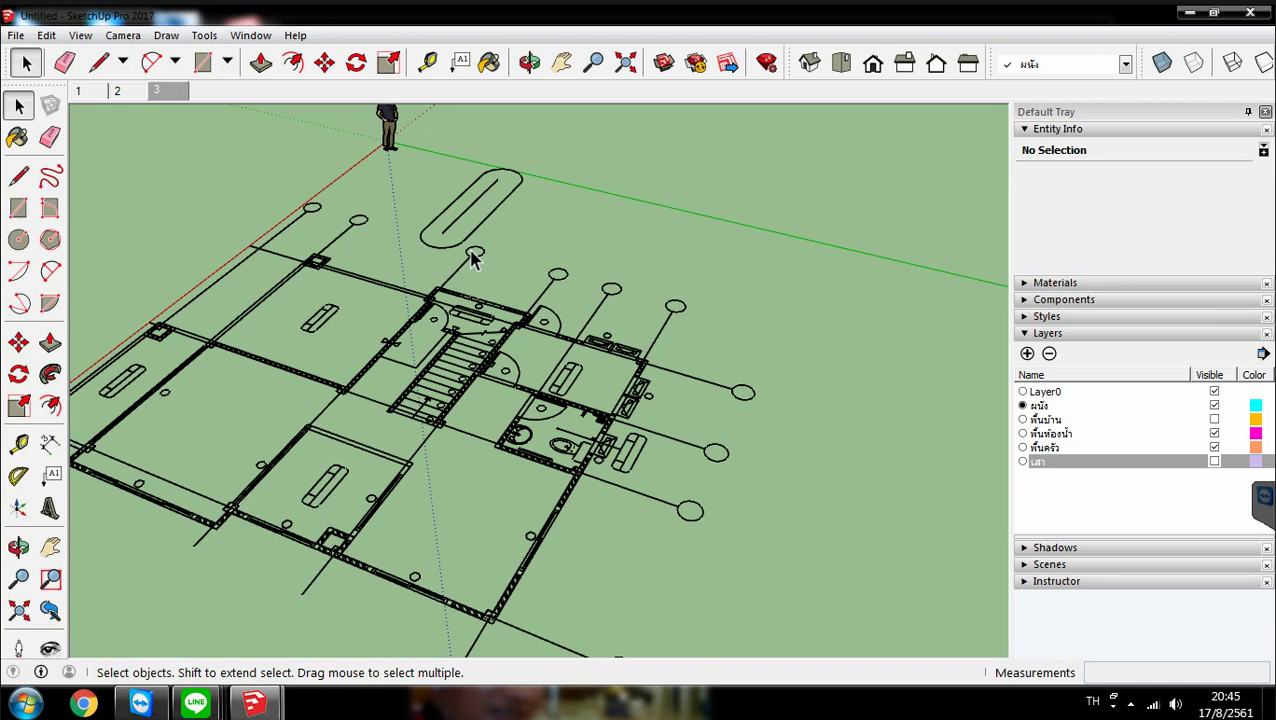
pyautogui.scroll(-1, 474, 259)
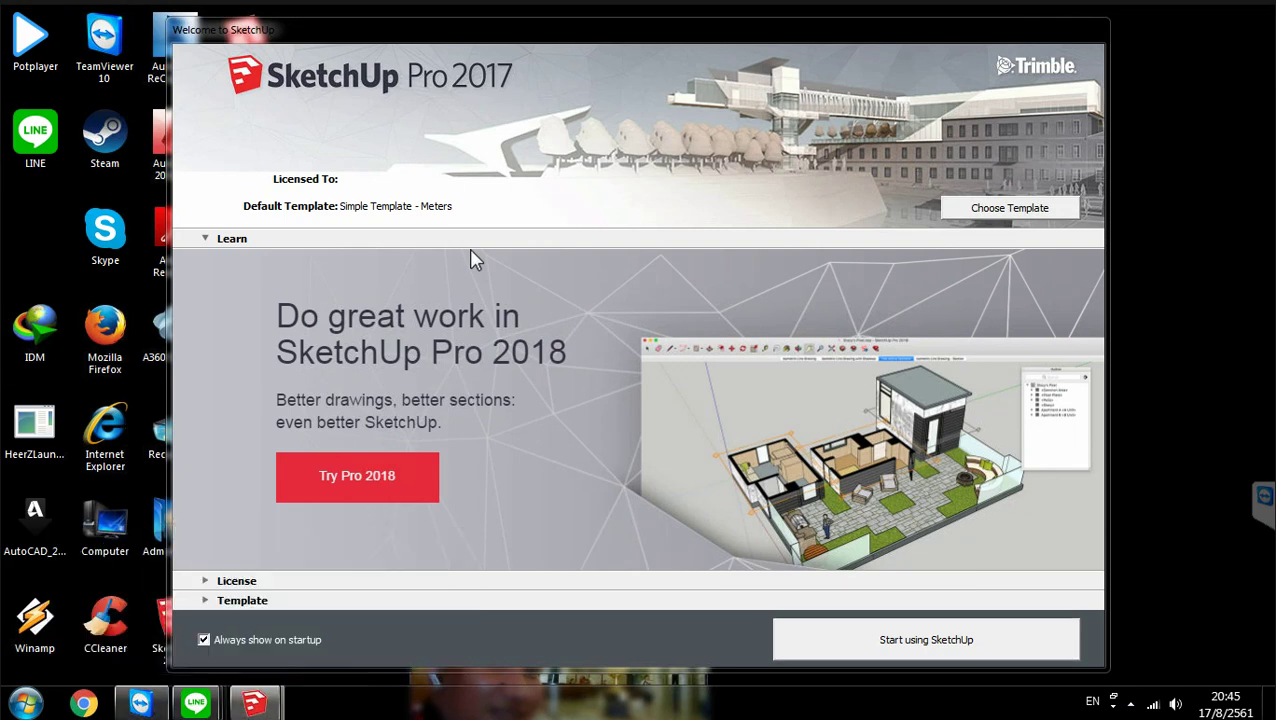
# Start saving the model as a SketchUp file and go to the folder แบบฝึกหัดทดสอบ on drive D
pyautogui.press('Return')
pyautogui.hotkey('alt', 'f')
pyautogui.press('Down')
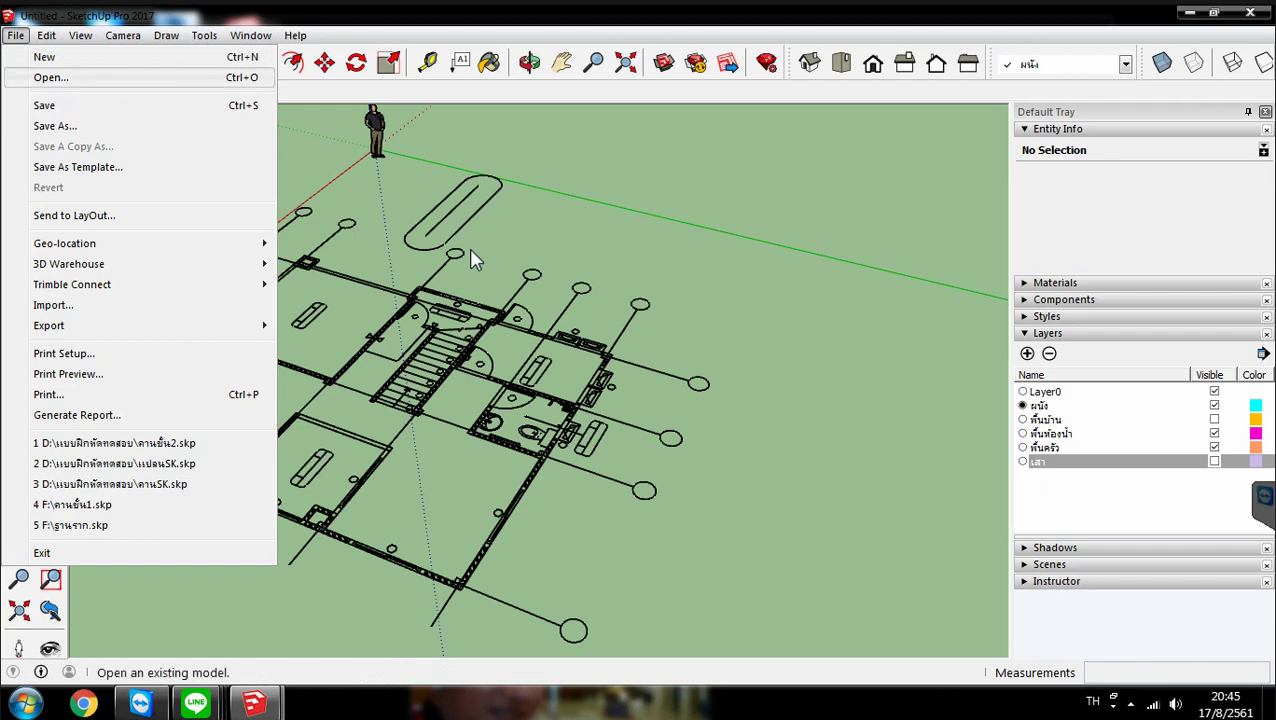
pyautogui.press('Down')
pyautogui.press('Down')
pyautogui.press('Escape')
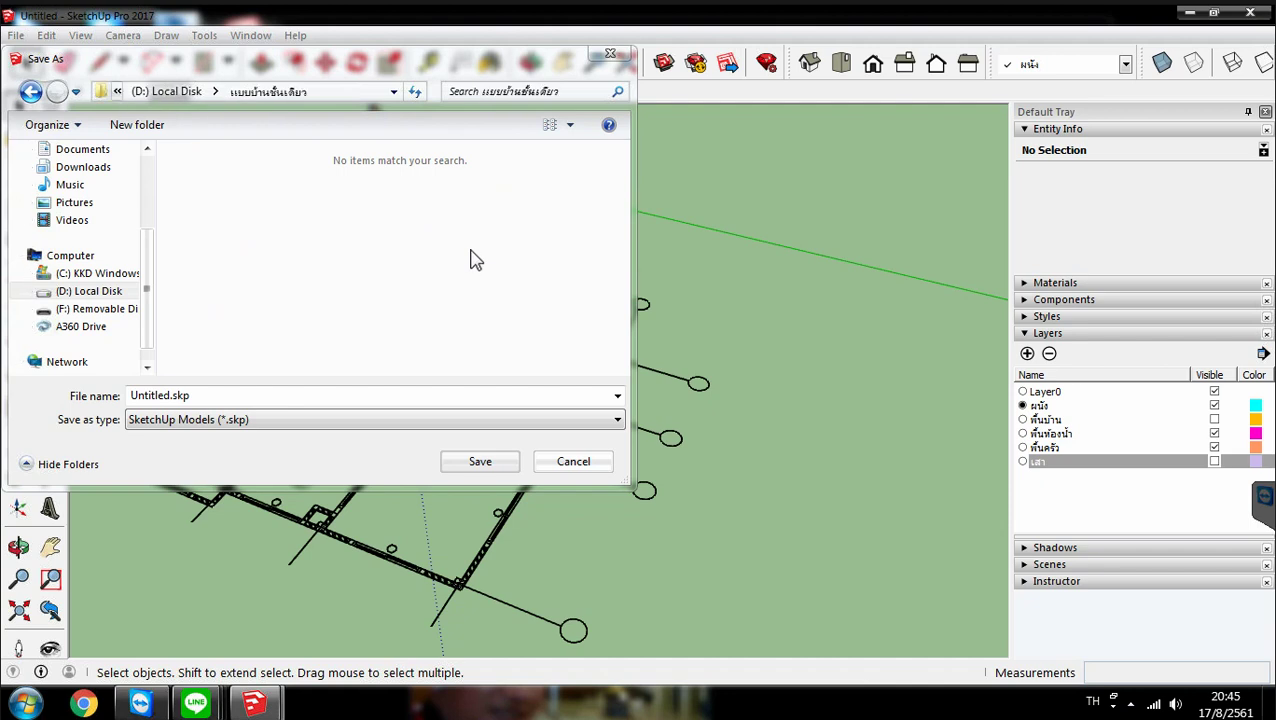
pyautogui.hotkey('alt', 'Left')
pyautogui.press('Return')
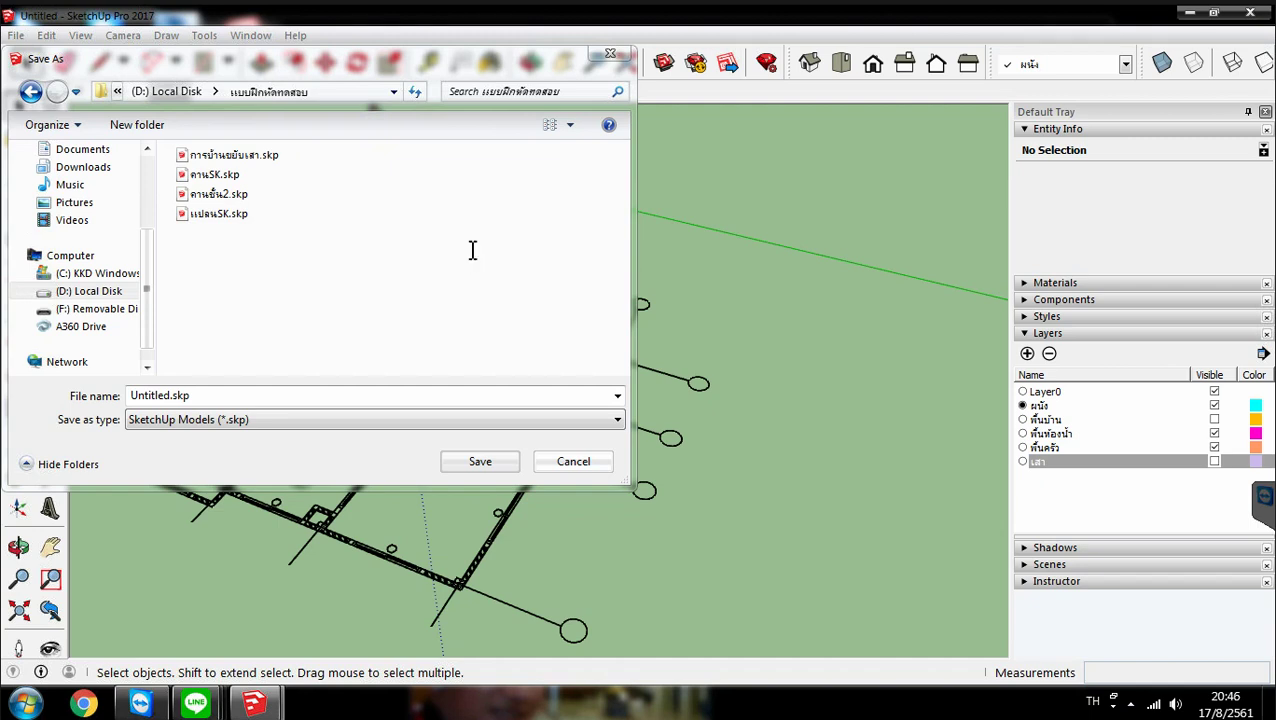
# Name the file แปลนชั้น1.SK and save the model in the chosen folder
pyautogui.hotkey('alt', 'n')
pyautogui.press('BackSpace')
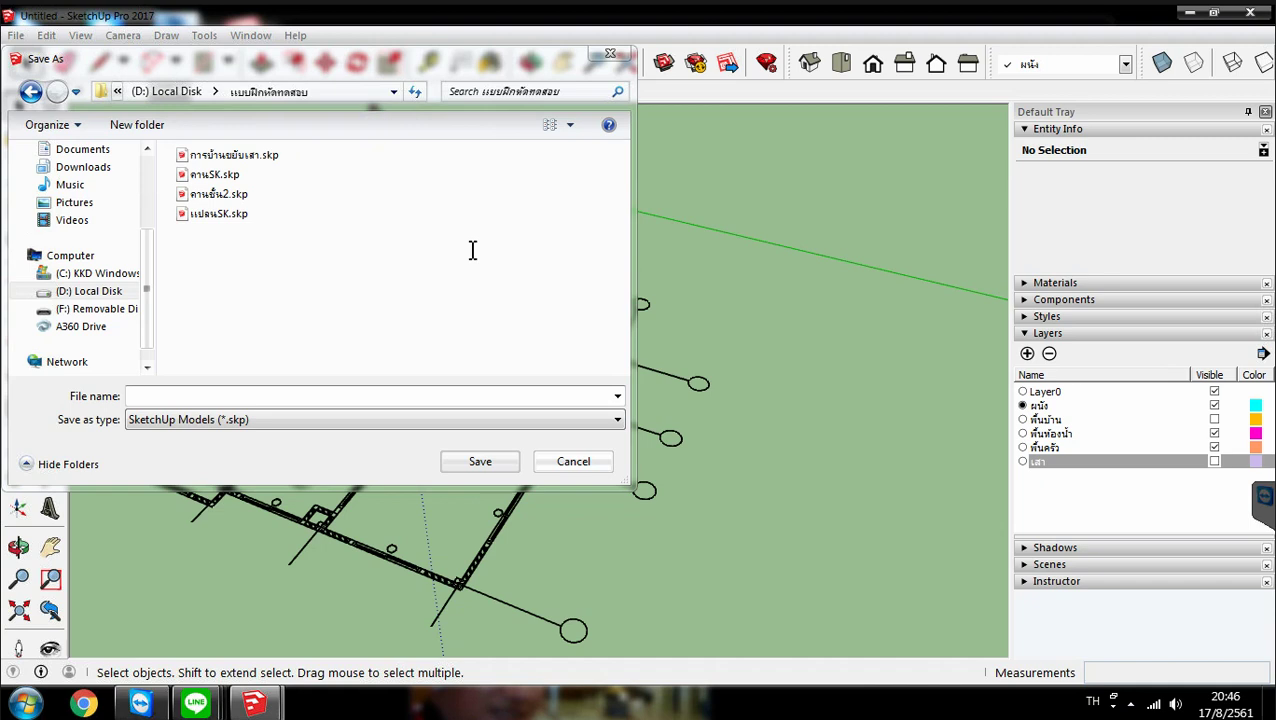
pyautogui.write('แปล')
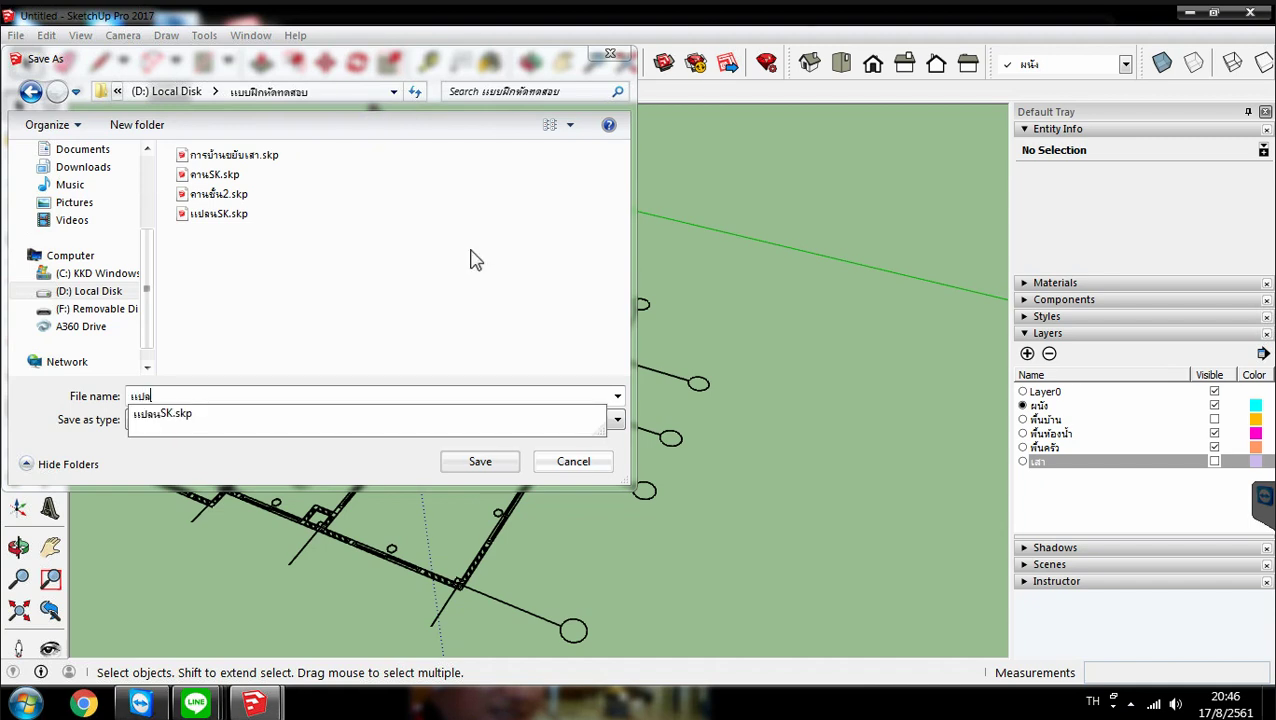
pyautogui.write('นชั้')
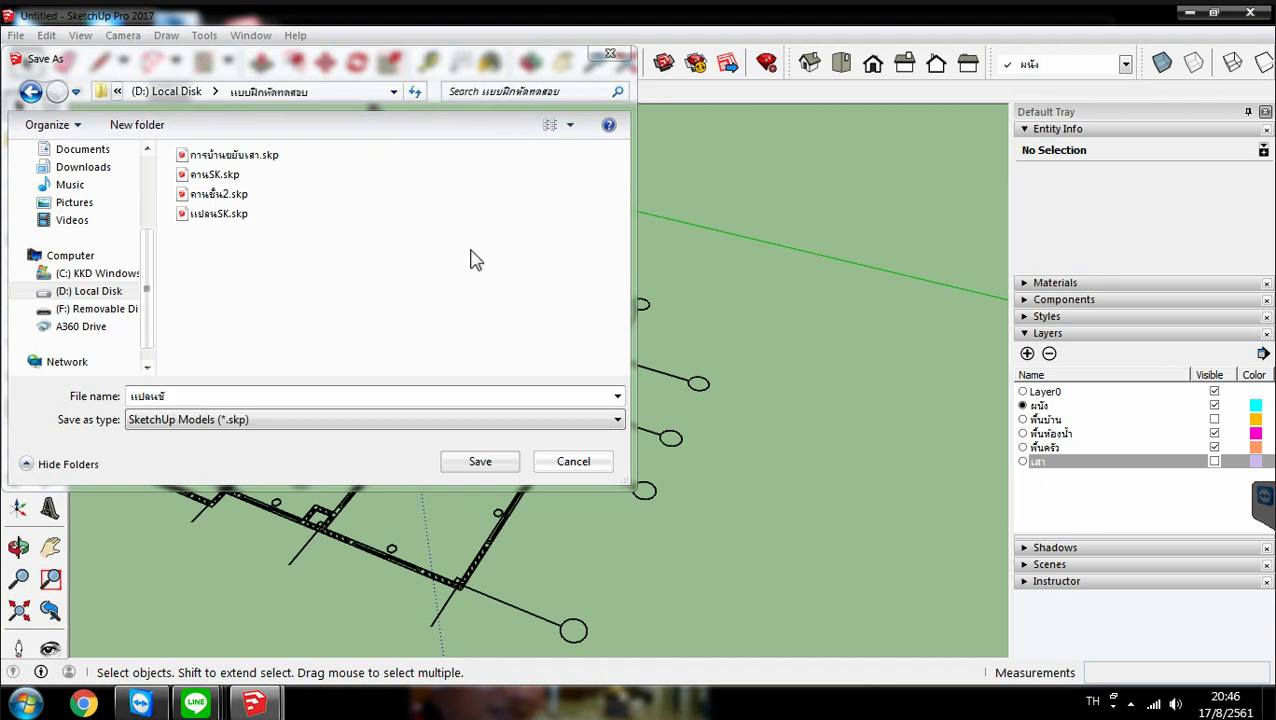
pyautogui.write('น1.')
pyautogui.press('`')
pyautogui.write('SK')
pyautogui.press('Return')
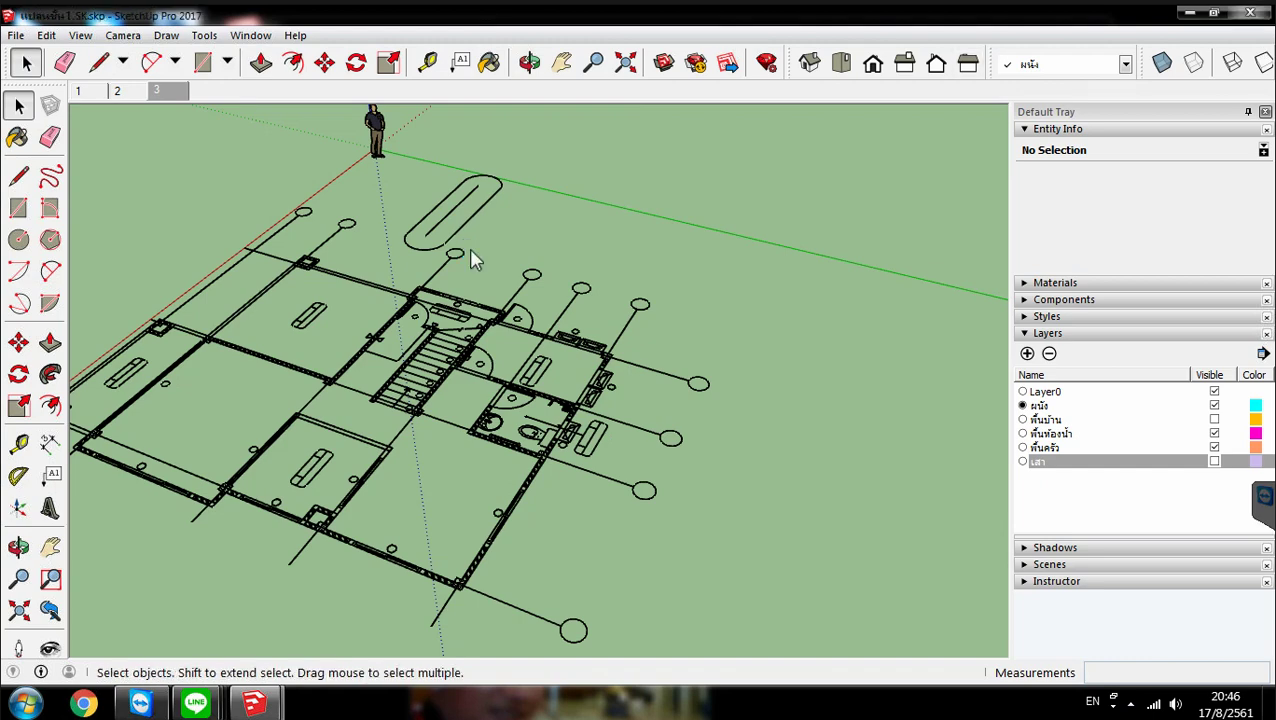
# Close the SketchUp model and its welcome window, and launch AutoCAD 2016
pyautogui.hotkey('alt', 'F4')
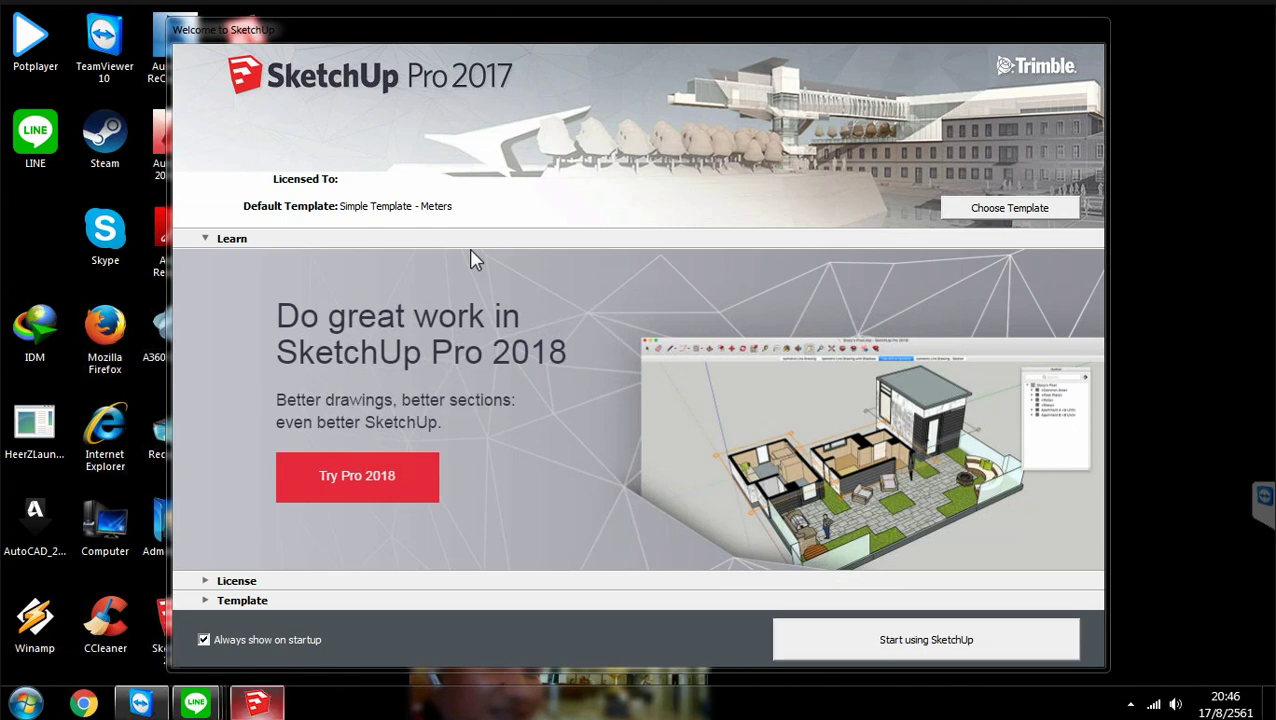
pyautogui.press('super+alt+4')
pyautogui.hotkey('alt', 'F4')
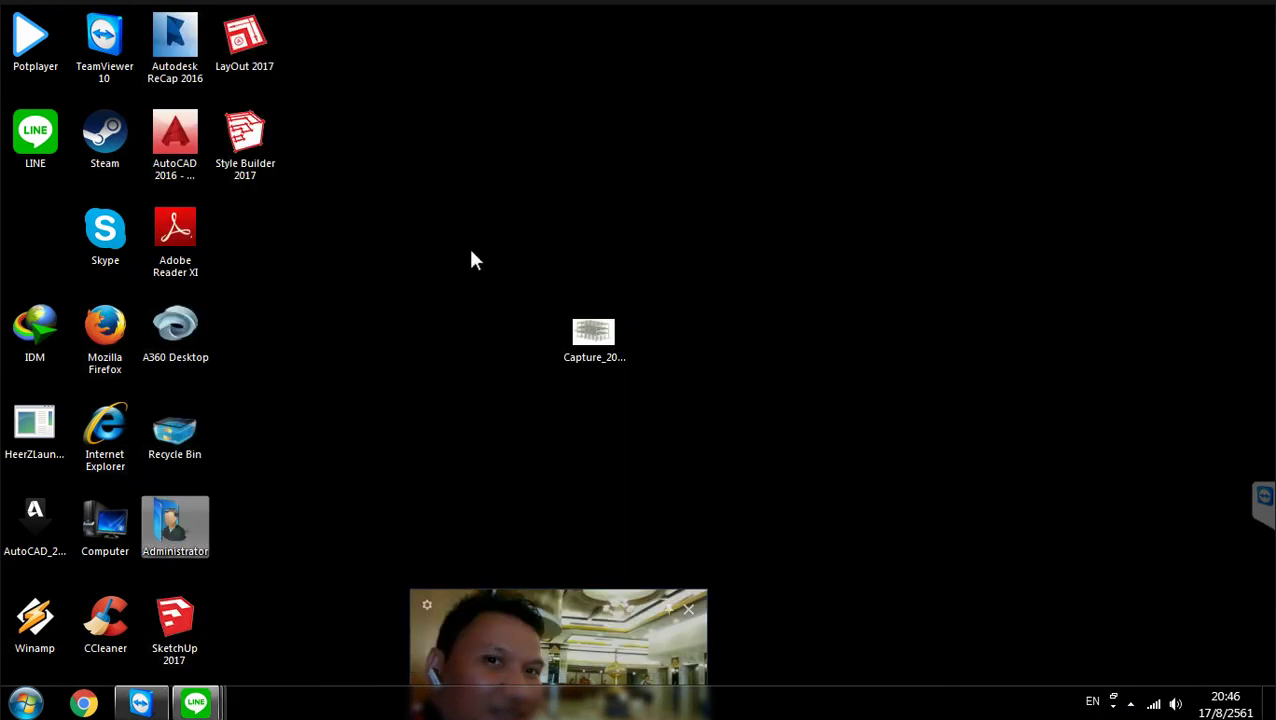
pyautogui.press('Return')
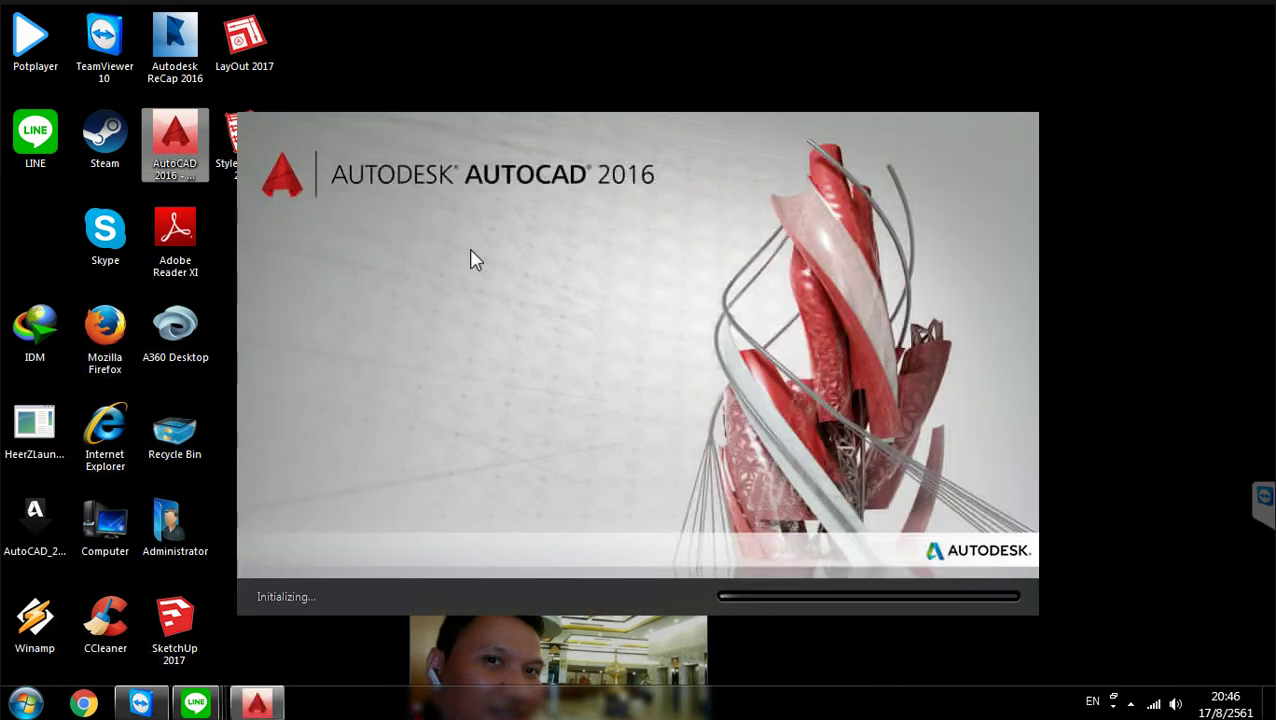
pyautogui.press('Down')
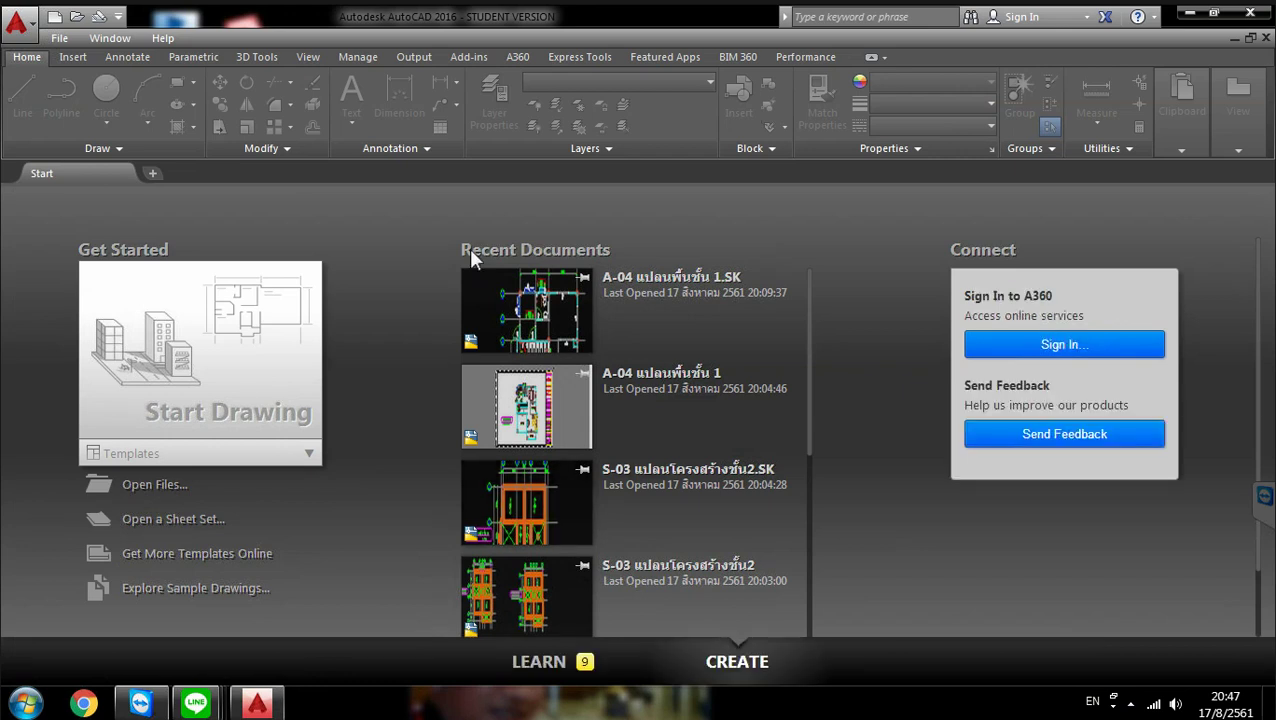
# Open the drawing of the arched-roof structure on columns and thaw its layer p1
pyautogui.scroll(-3, 474, 259)
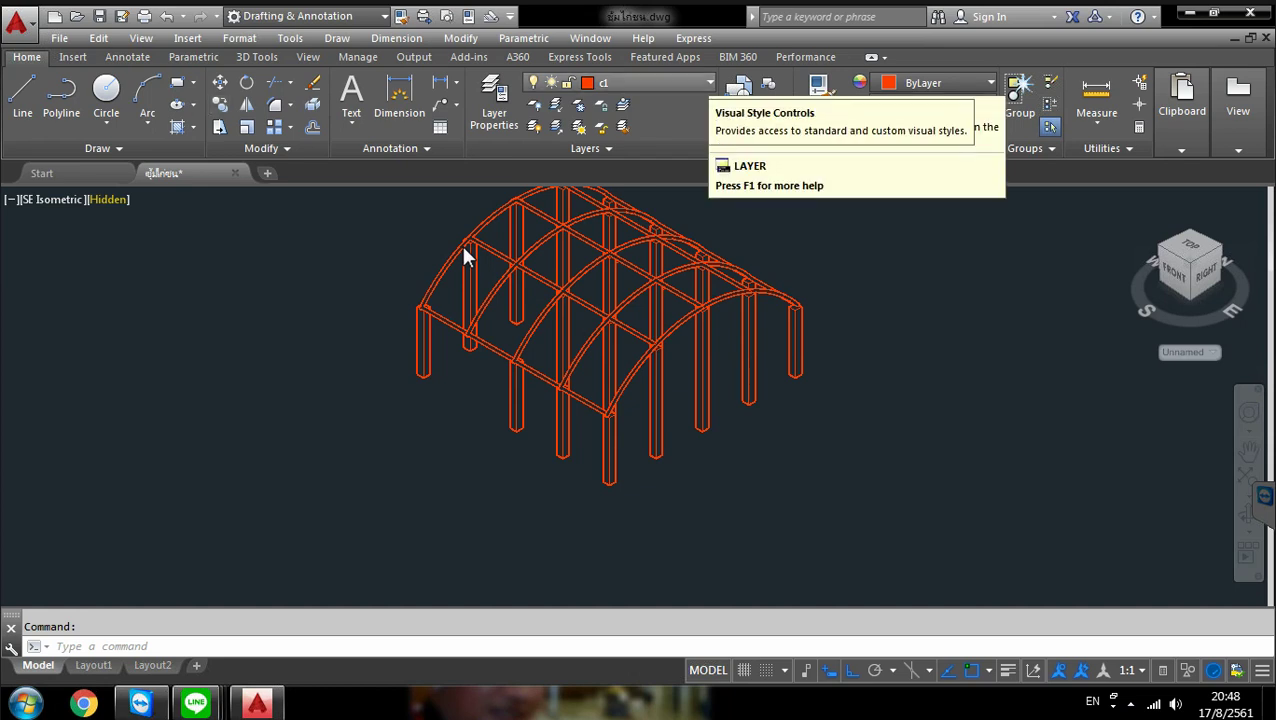
pyautogui.click(620, 82)
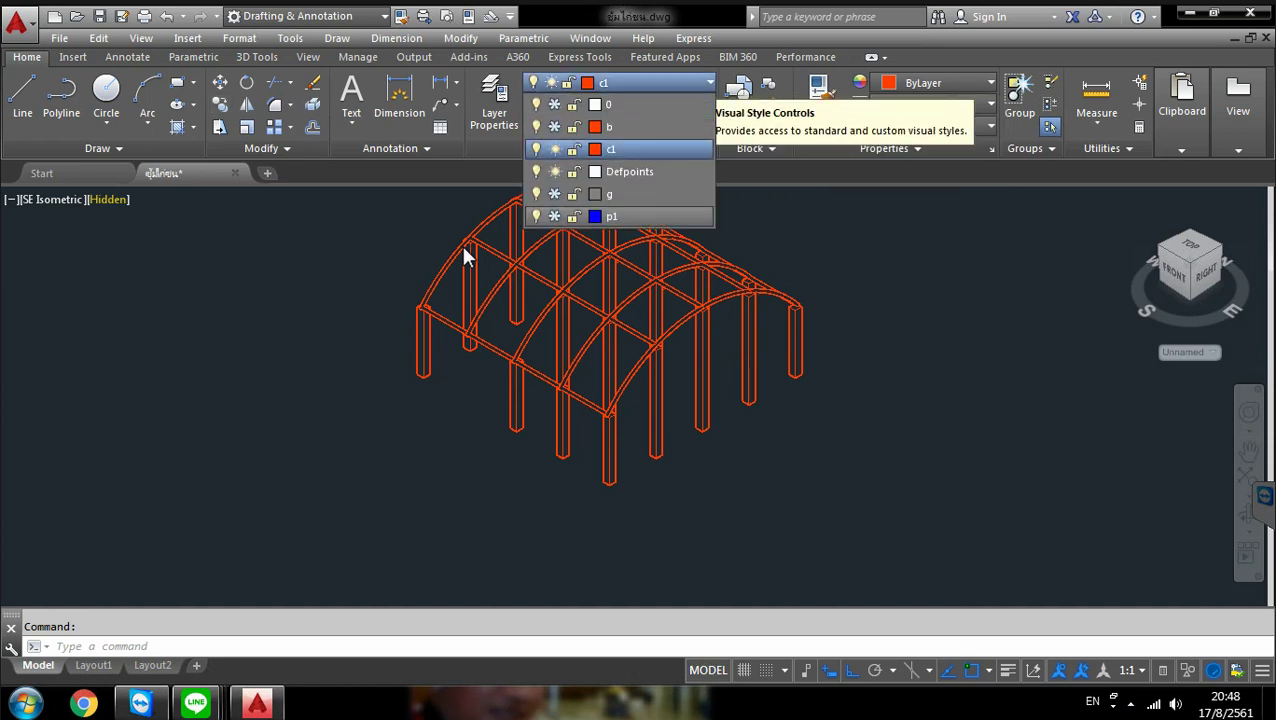
pyautogui.click(554, 194)
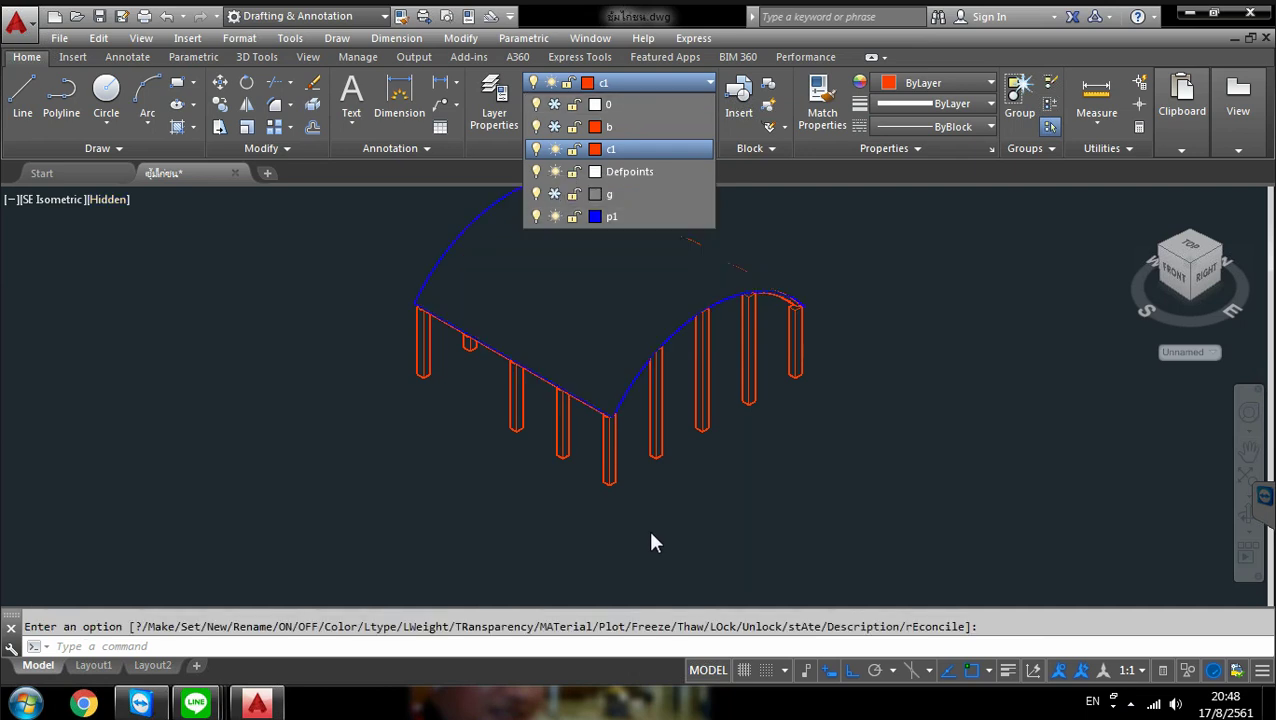
pyautogui.click(652, 447)
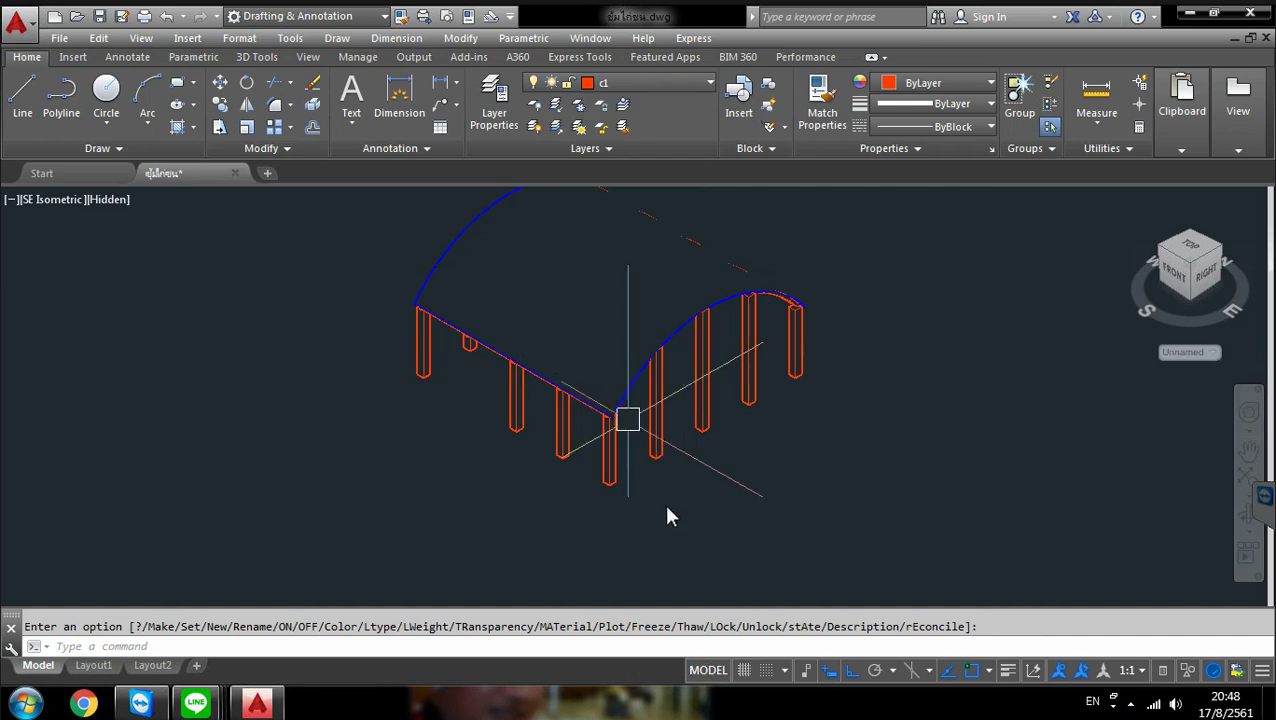
pyautogui.scroll(-3, 473, 270)
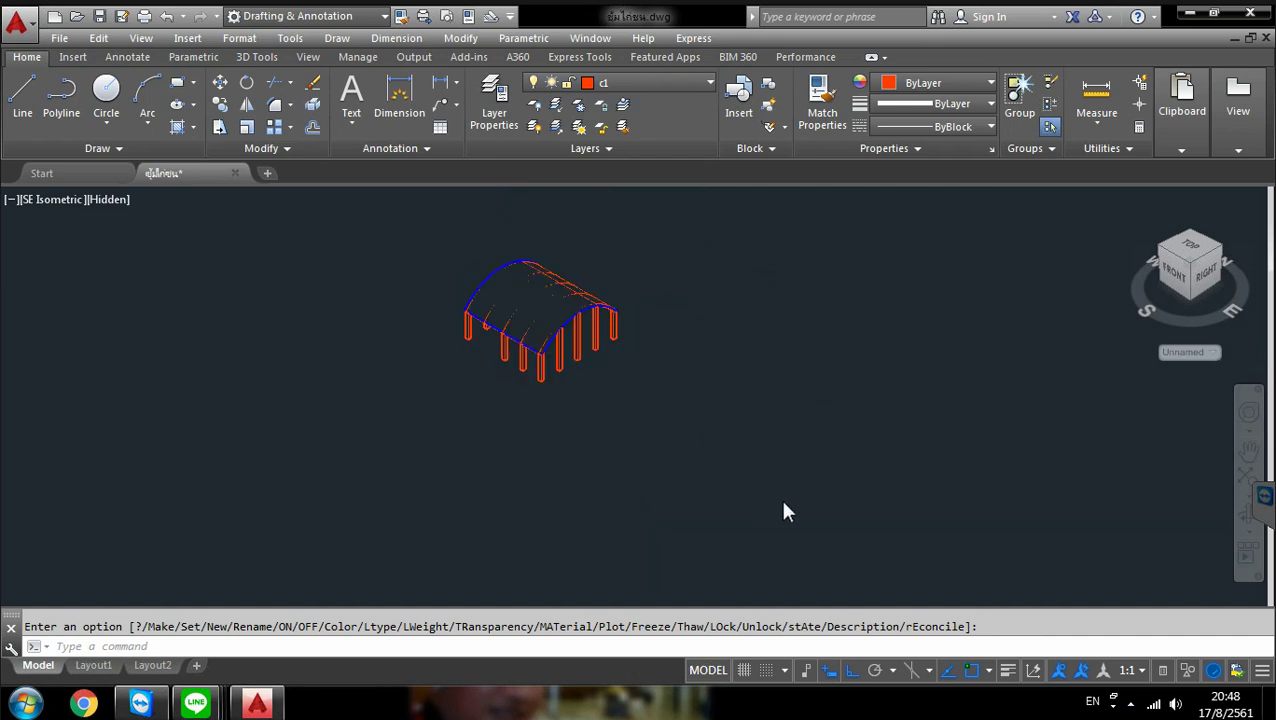
# Set the drawing to the Top view and the 2D Wireframe visual style
pyautogui.click(56, 199)
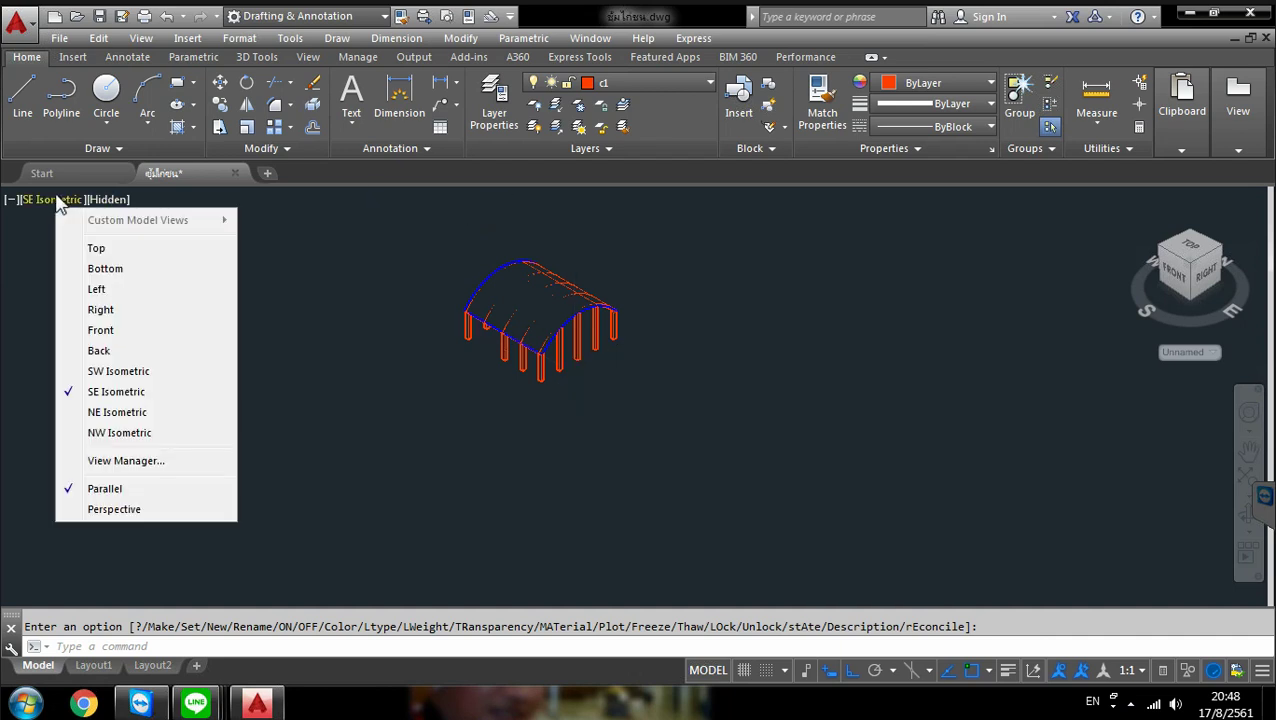
pyautogui.click(110, 250)
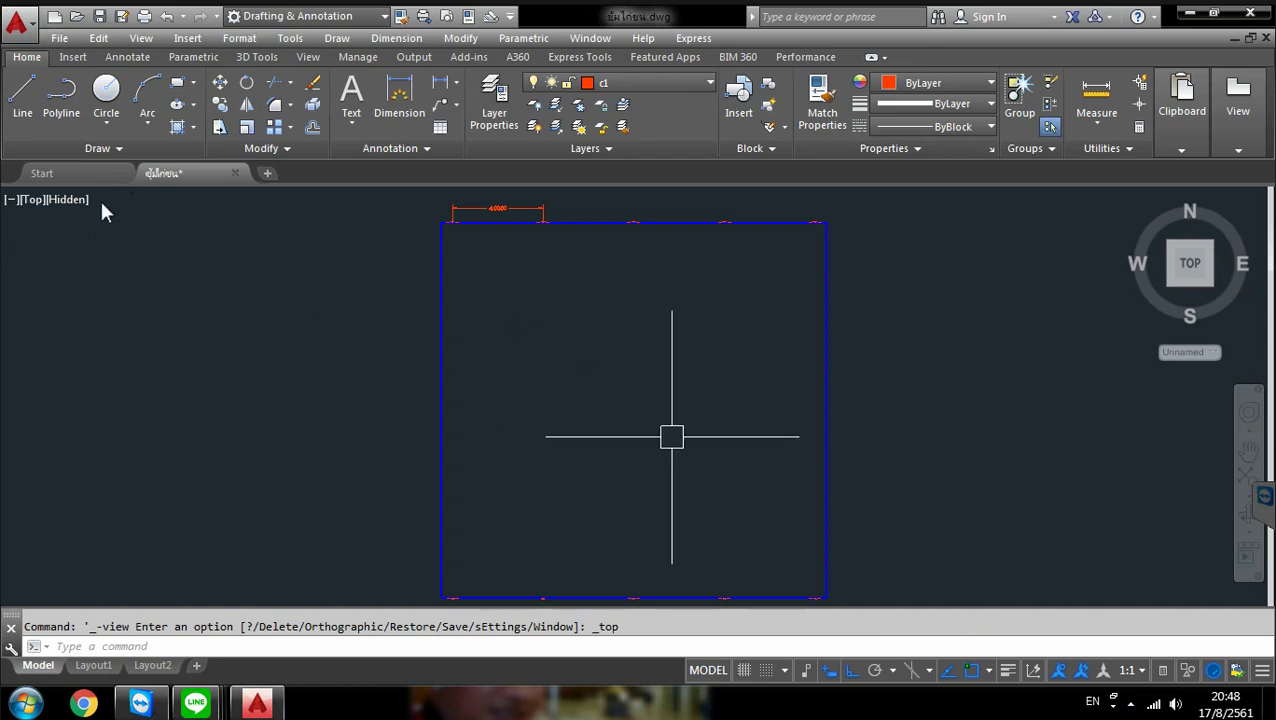
pyautogui.click(66, 199)
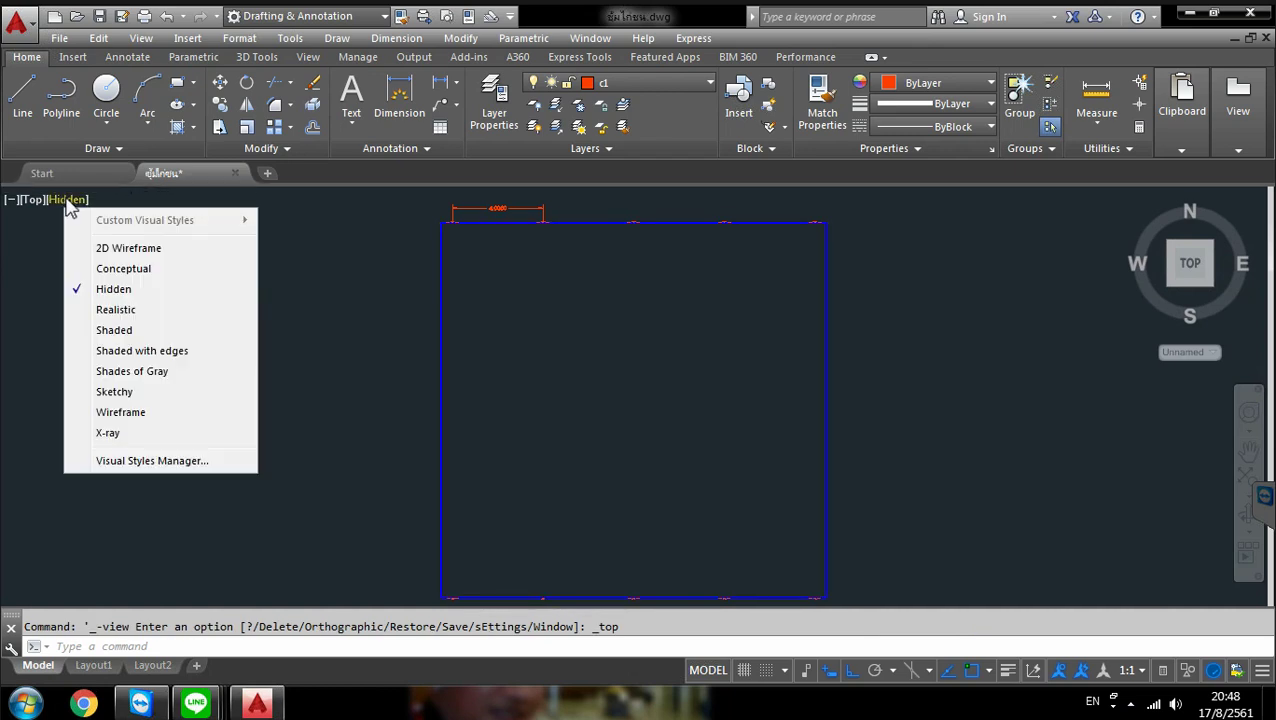
pyautogui.click(131, 248)
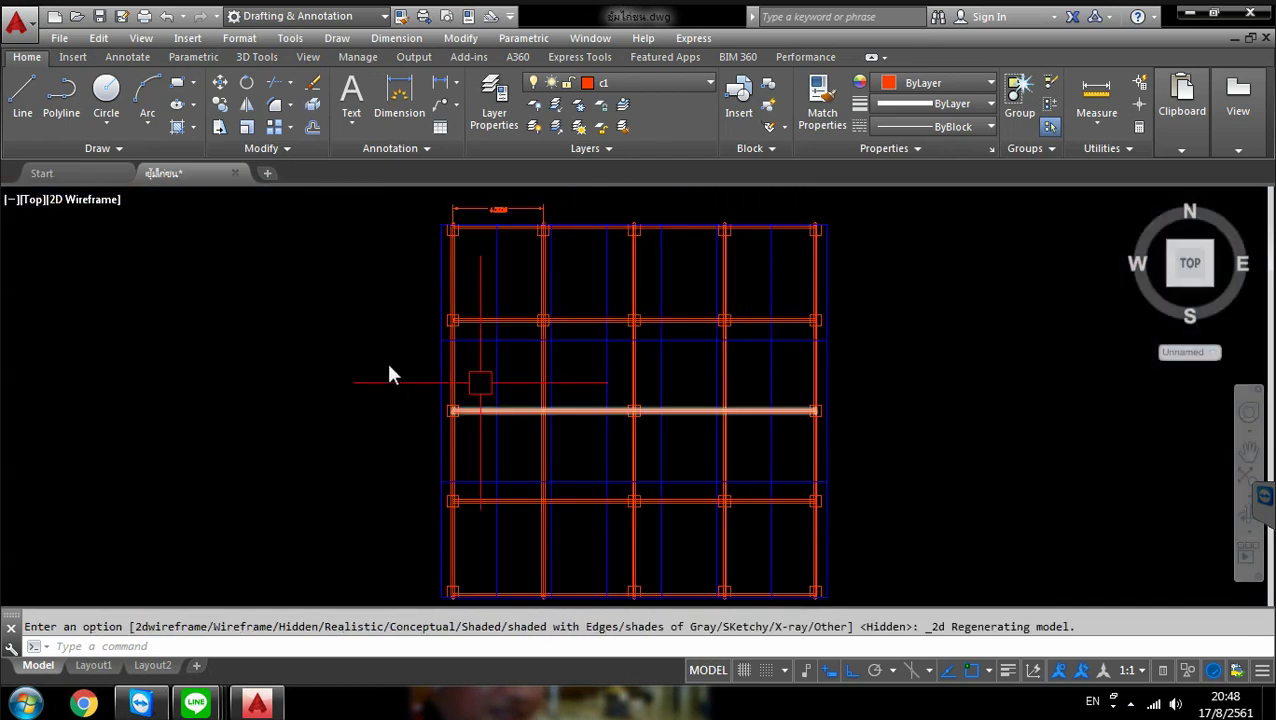
# Draw a horizontal line 0.8 units long in the empty space to the right of the column grid plan
pyautogui.scroll(-4, 390, 367)
pyautogui.scroll(4, 732, 318)
pyautogui.scroll(2, 490, 308)
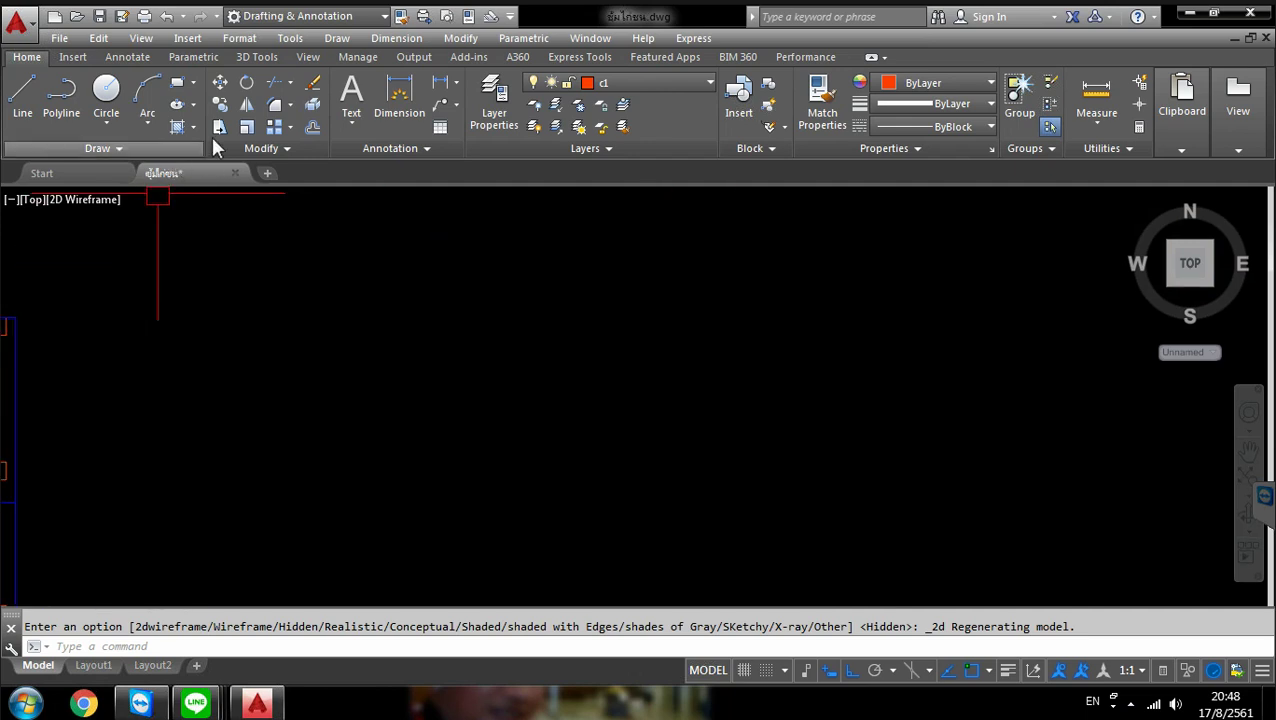
pyautogui.click(22, 95)
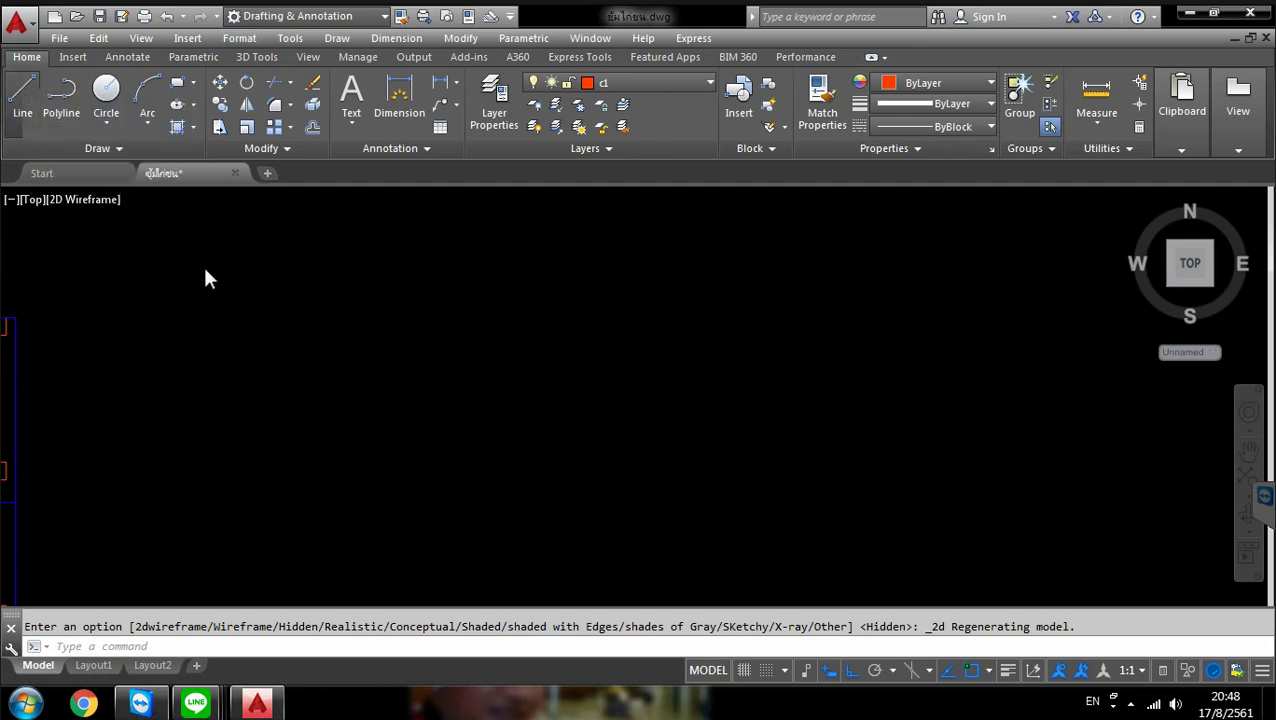
pyautogui.click(247, 317)
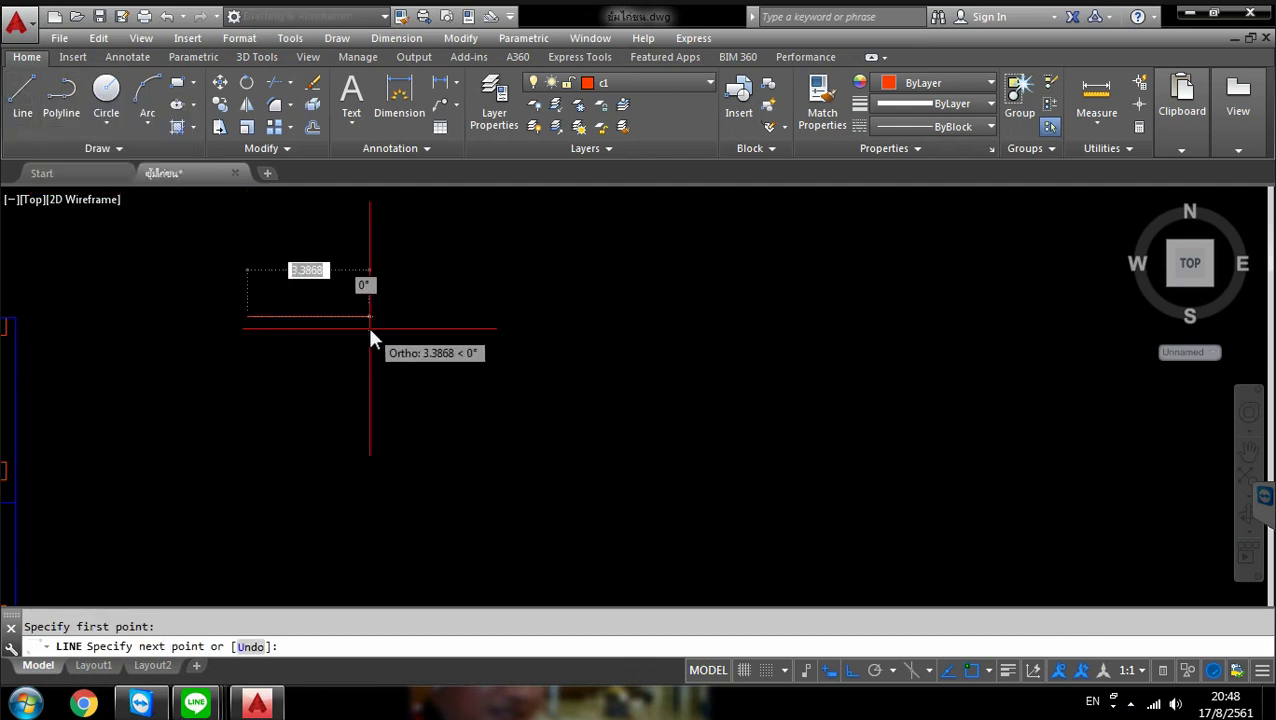
pyautogui.write('.8')
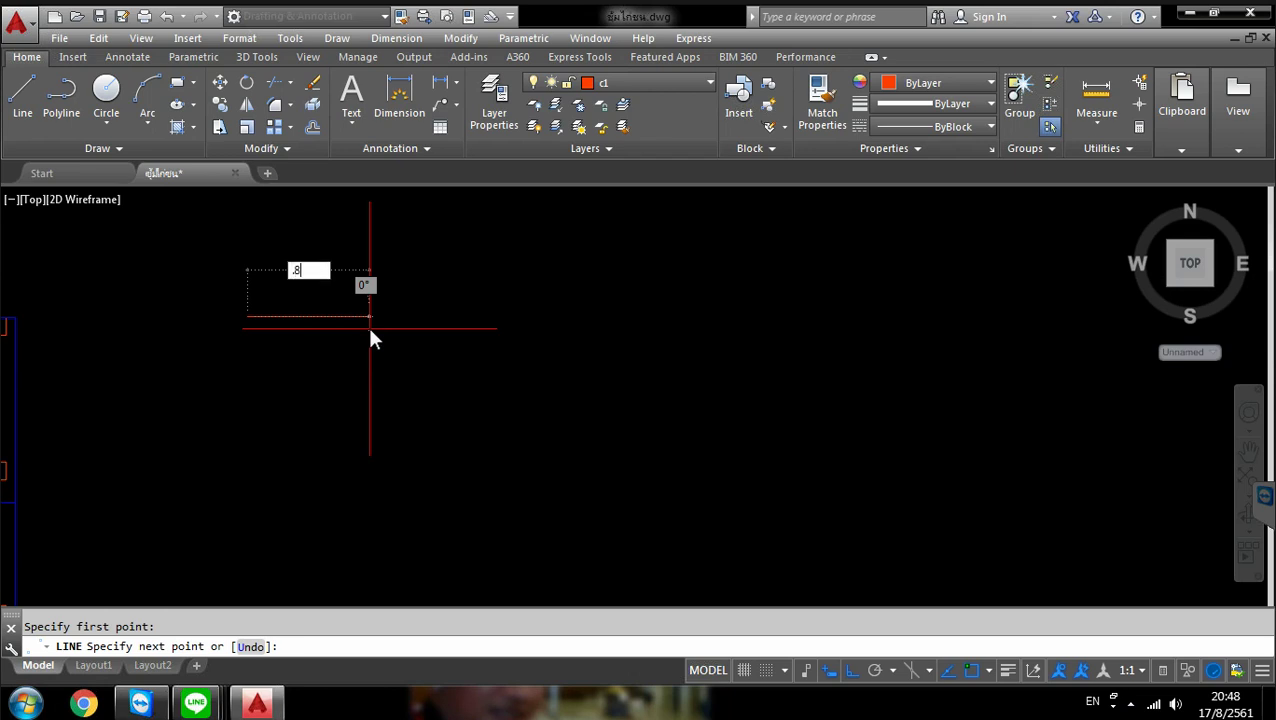
pyautogui.press('Return')
pyautogui.press('Return')
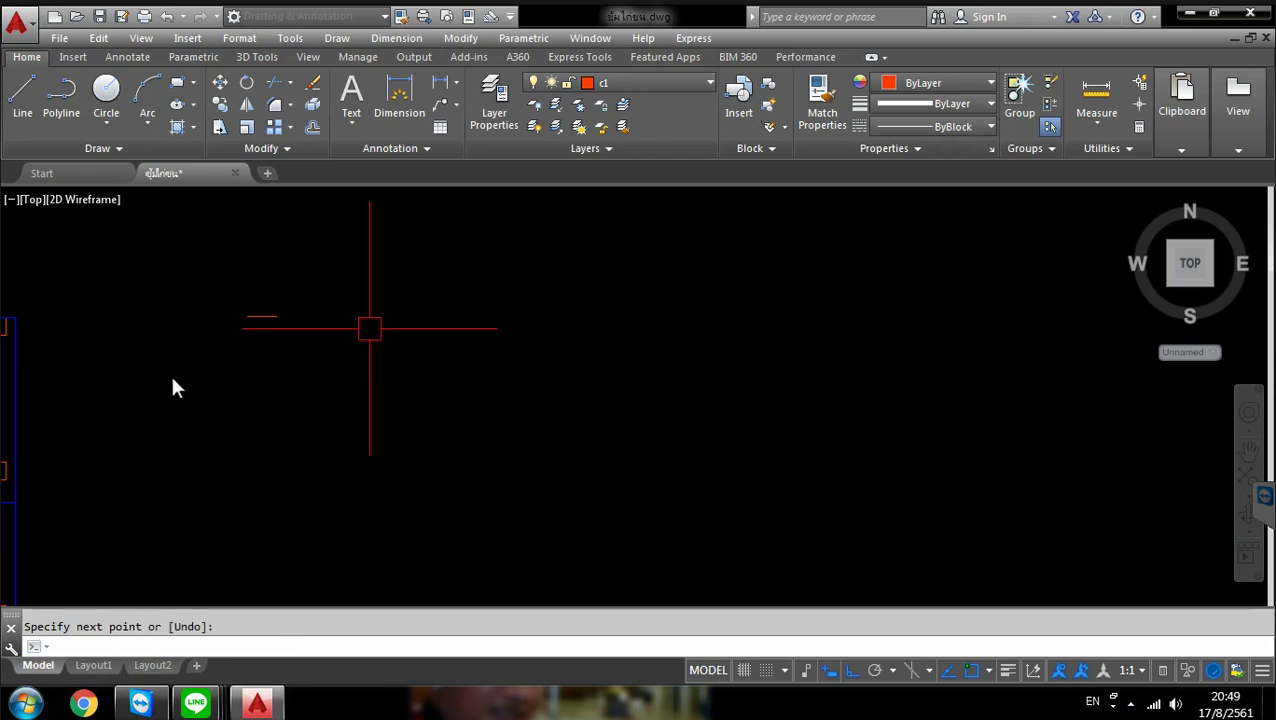
# Draw a circle of radius 0.025 centred on the left endpoint of the 0.8 line
pyautogui.scroll(8, 234, 310)
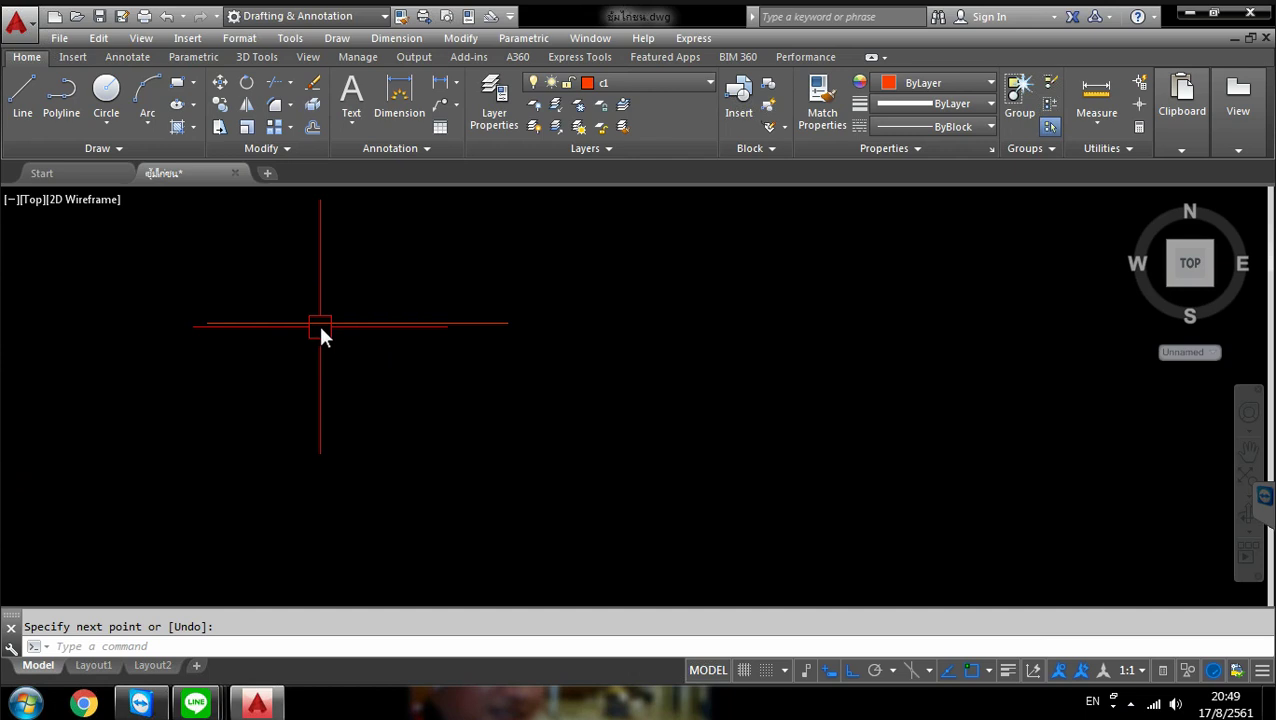
pyautogui.scroll(2, 320, 335)
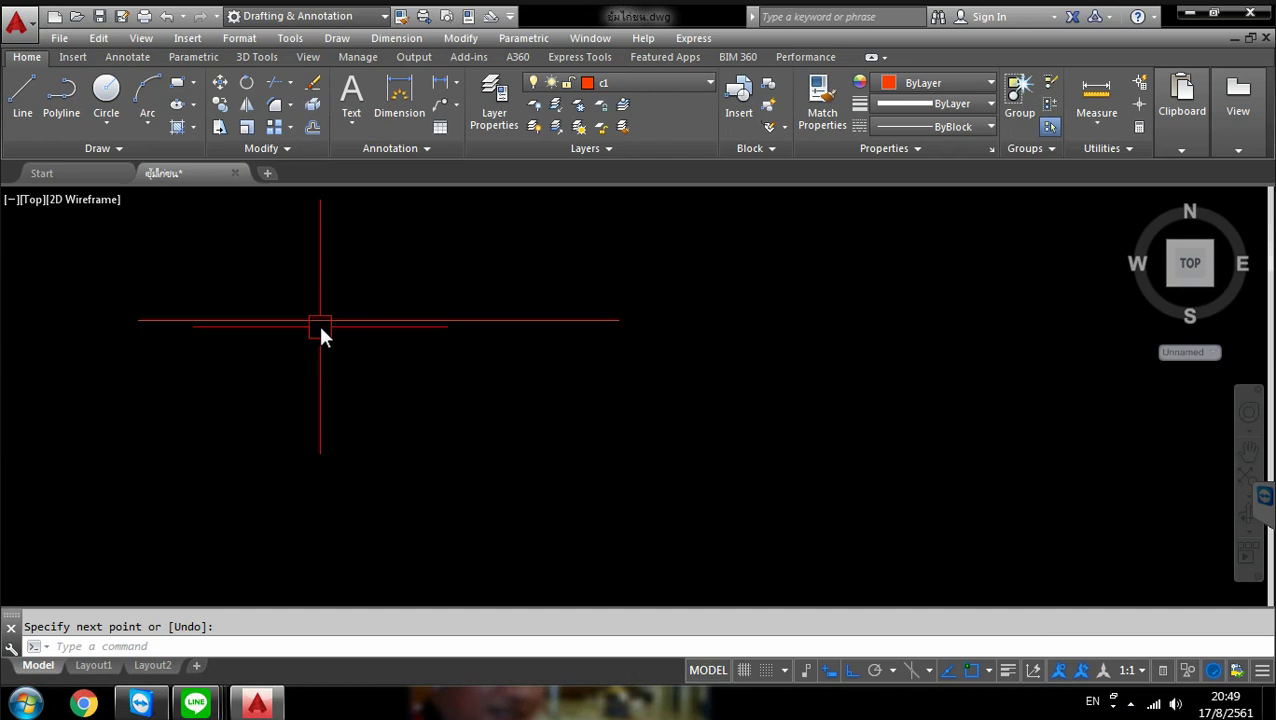
pyautogui.click(107, 91)
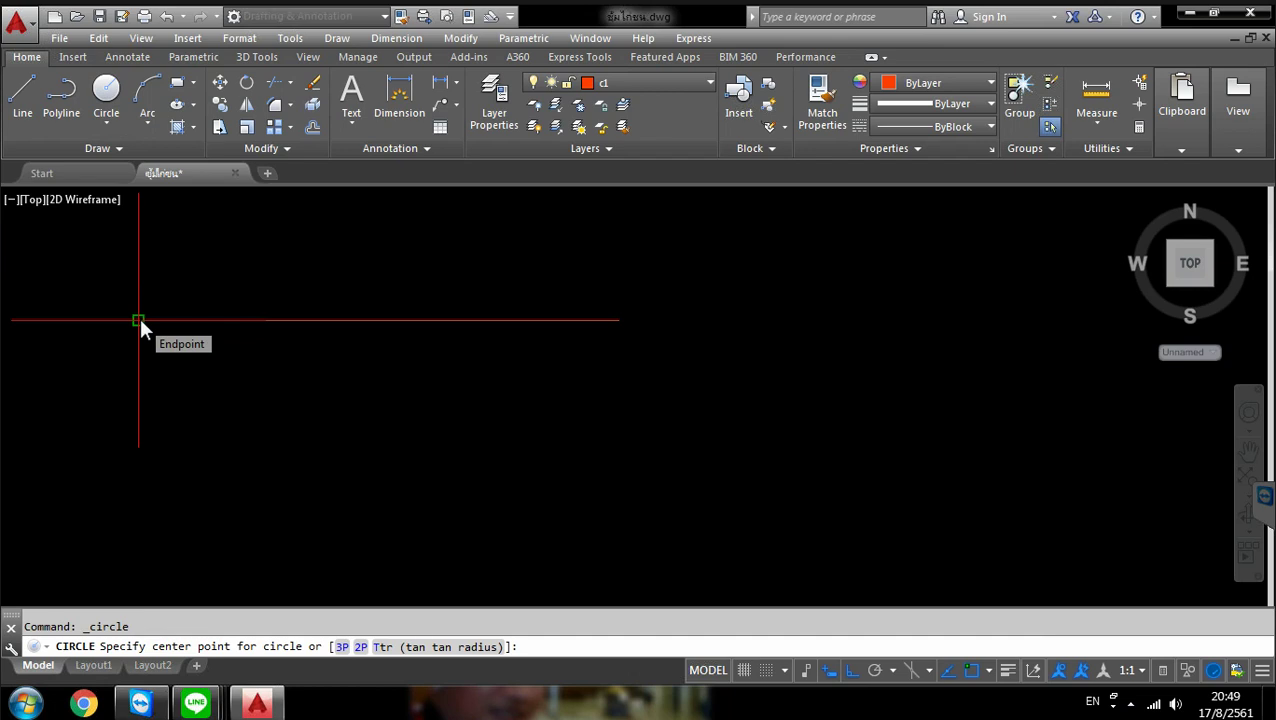
pyautogui.click(140, 320)
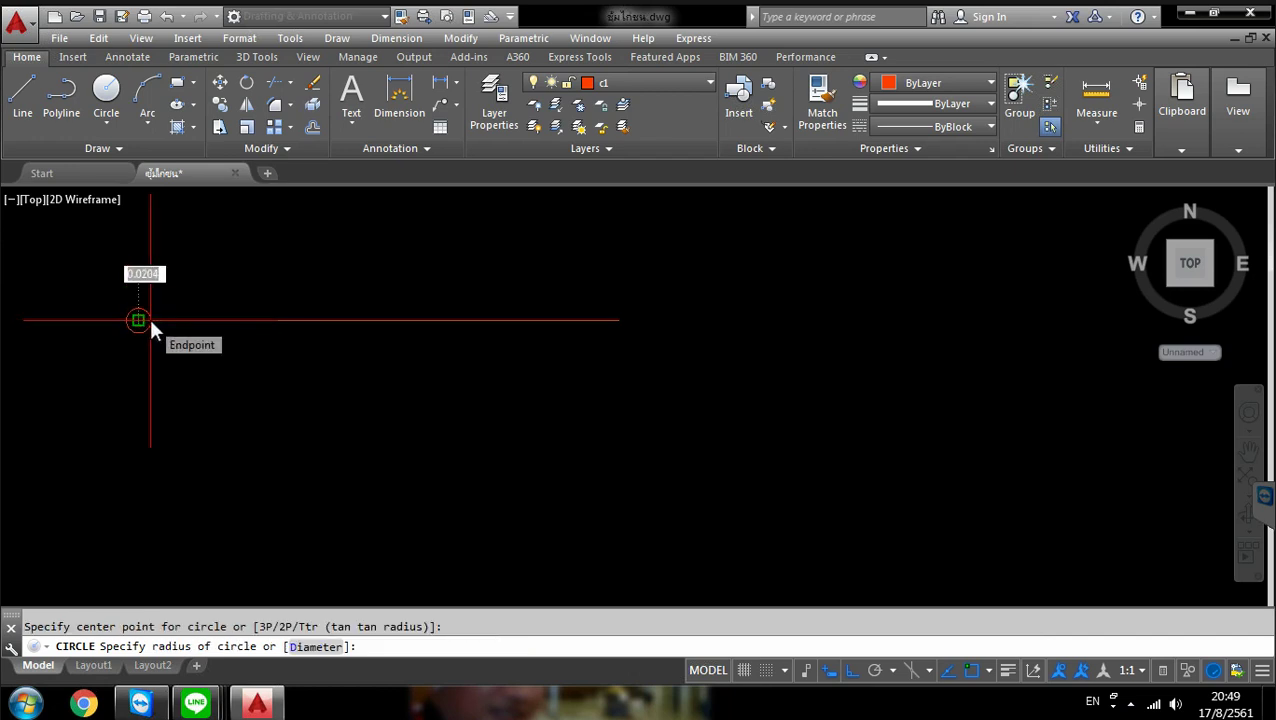
pyautogui.write('.025')
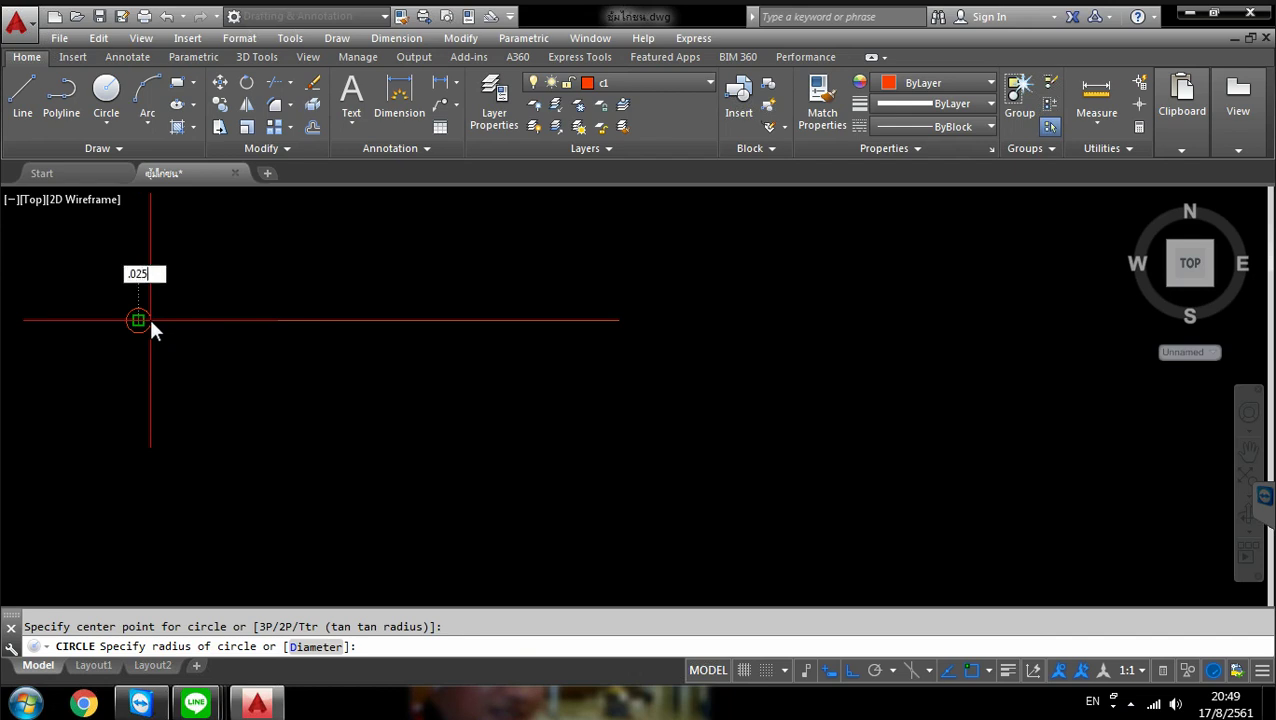
pyautogui.press('Return')
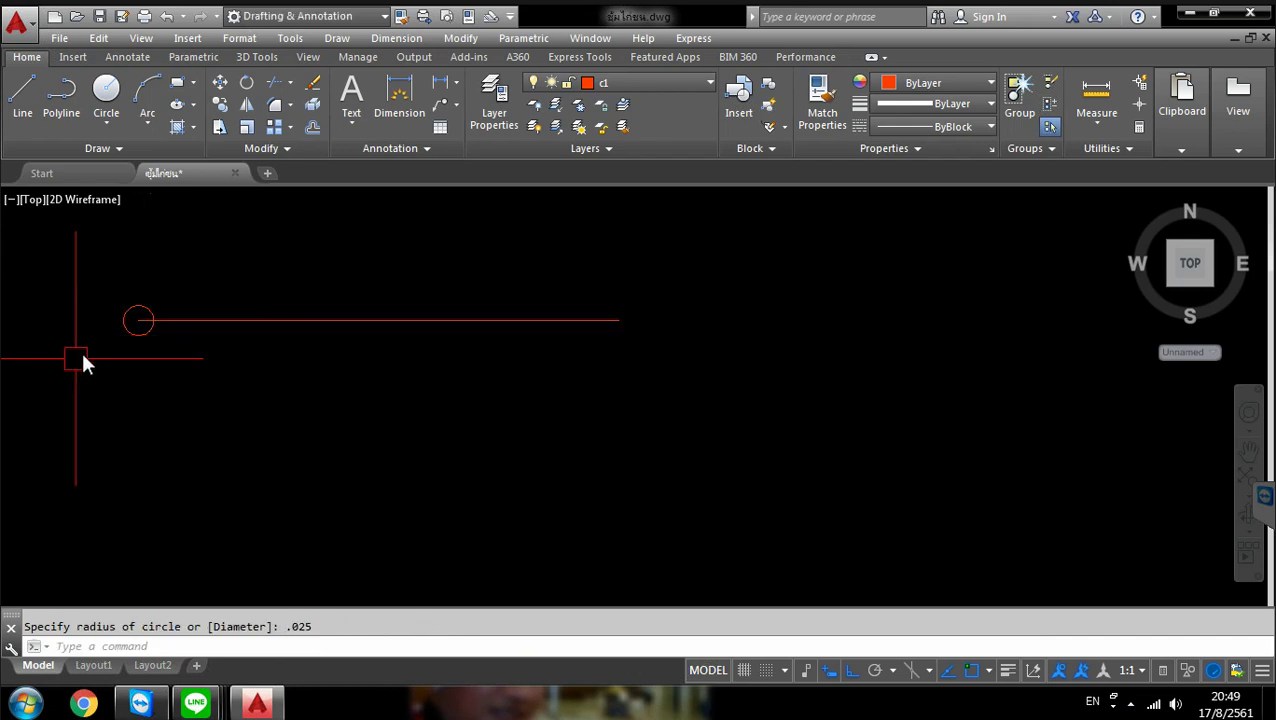
# Move the circle along the line so that its left quadrant sits on the line's left endpoint
pyautogui.scroll(5, 94, 328)
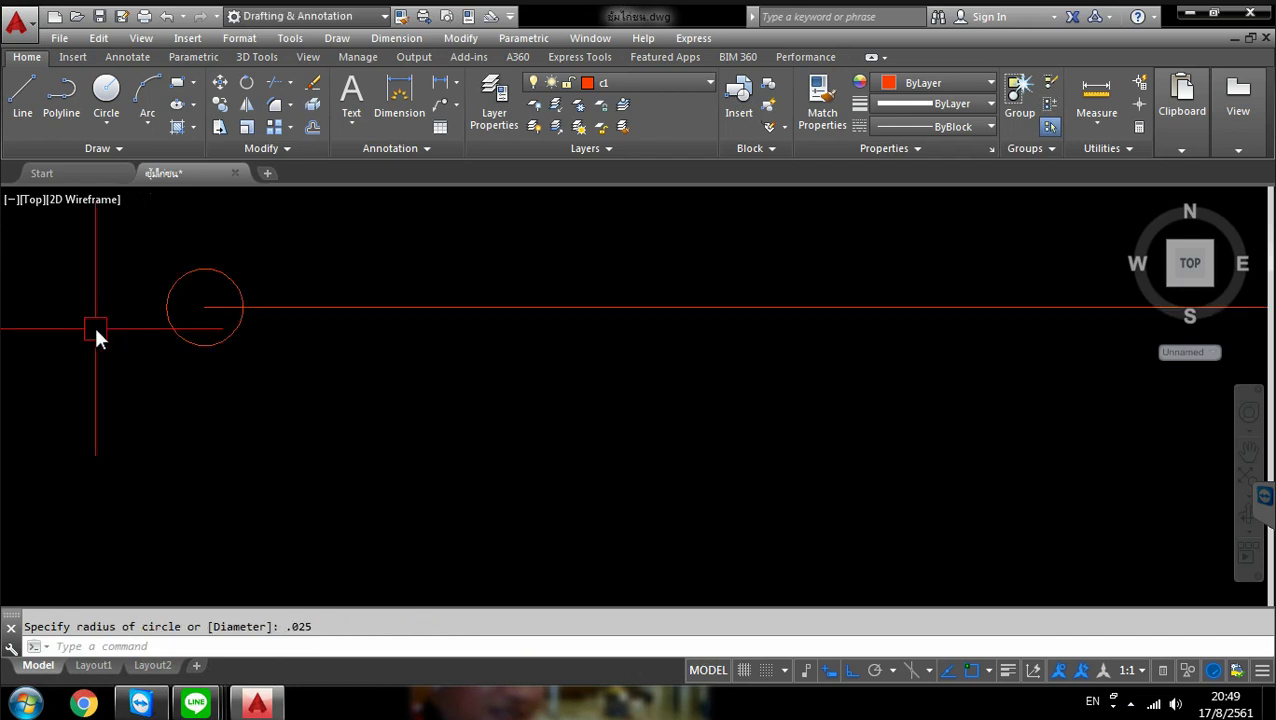
pyautogui.click(225, 83)
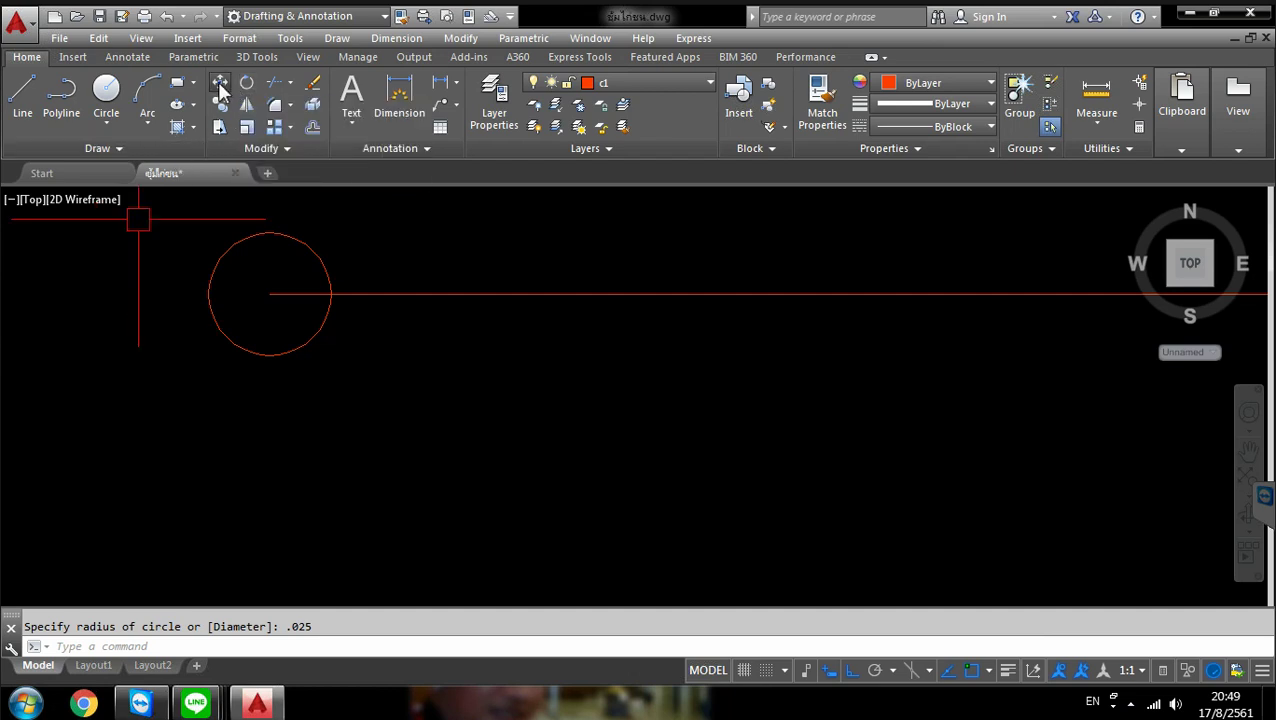
pyautogui.click(240, 248)
pyautogui.press('Return')
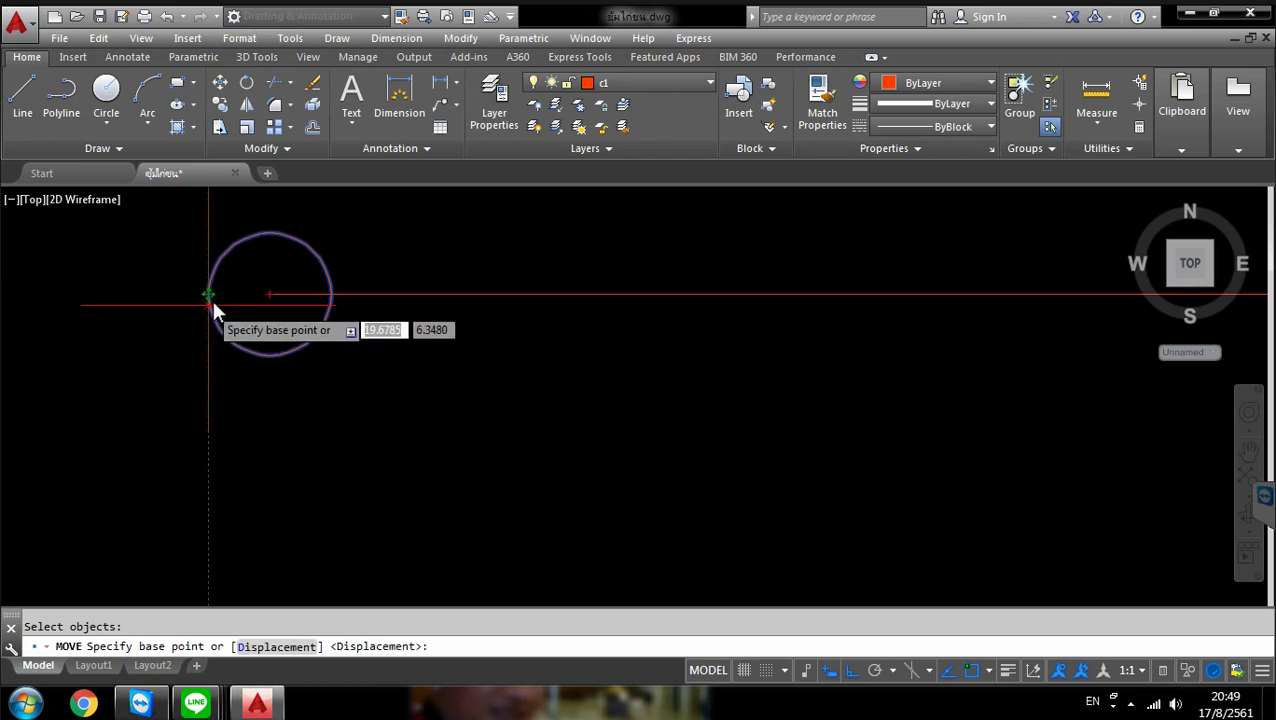
pyautogui.click(207, 295)
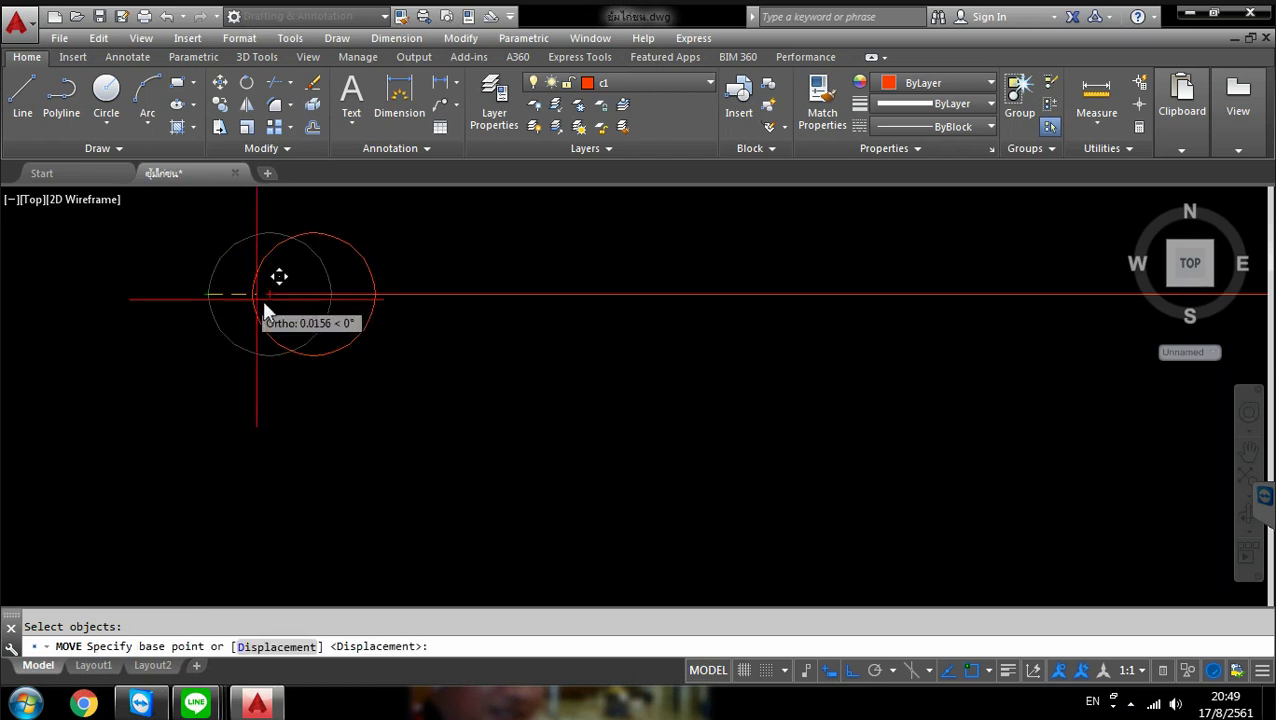
pyautogui.click(267, 297)
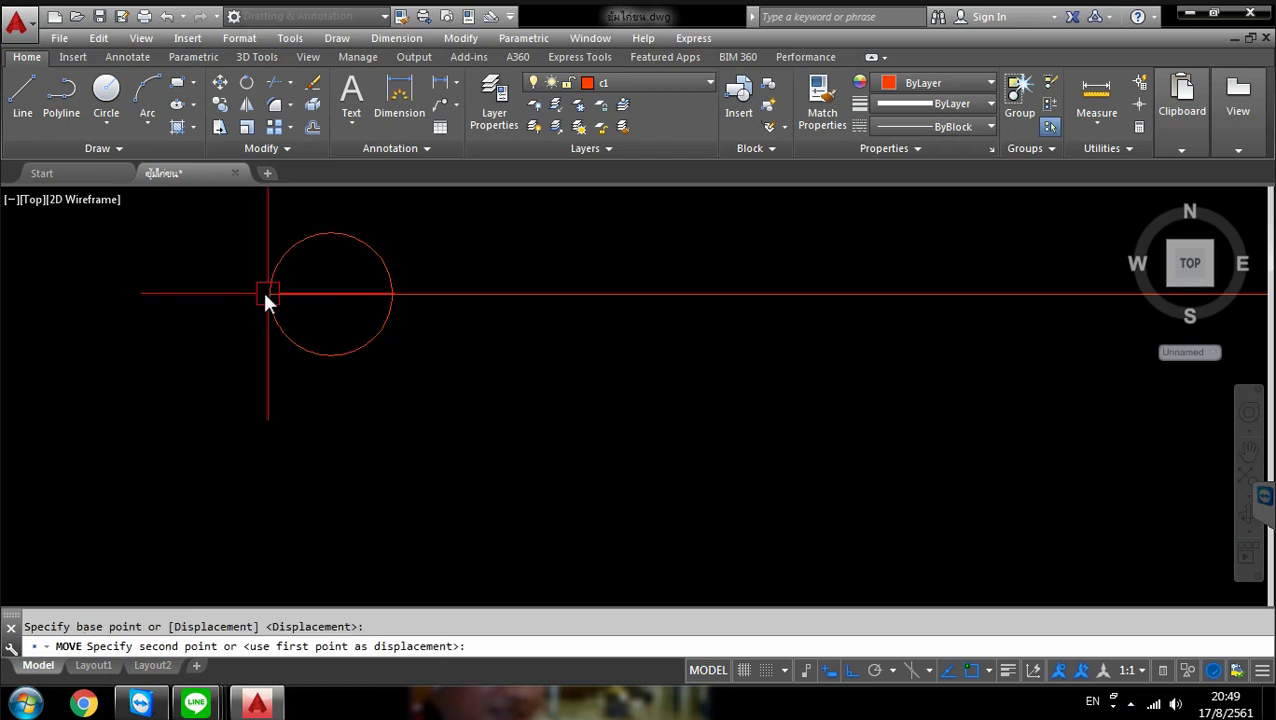
pyautogui.click(265, 297)
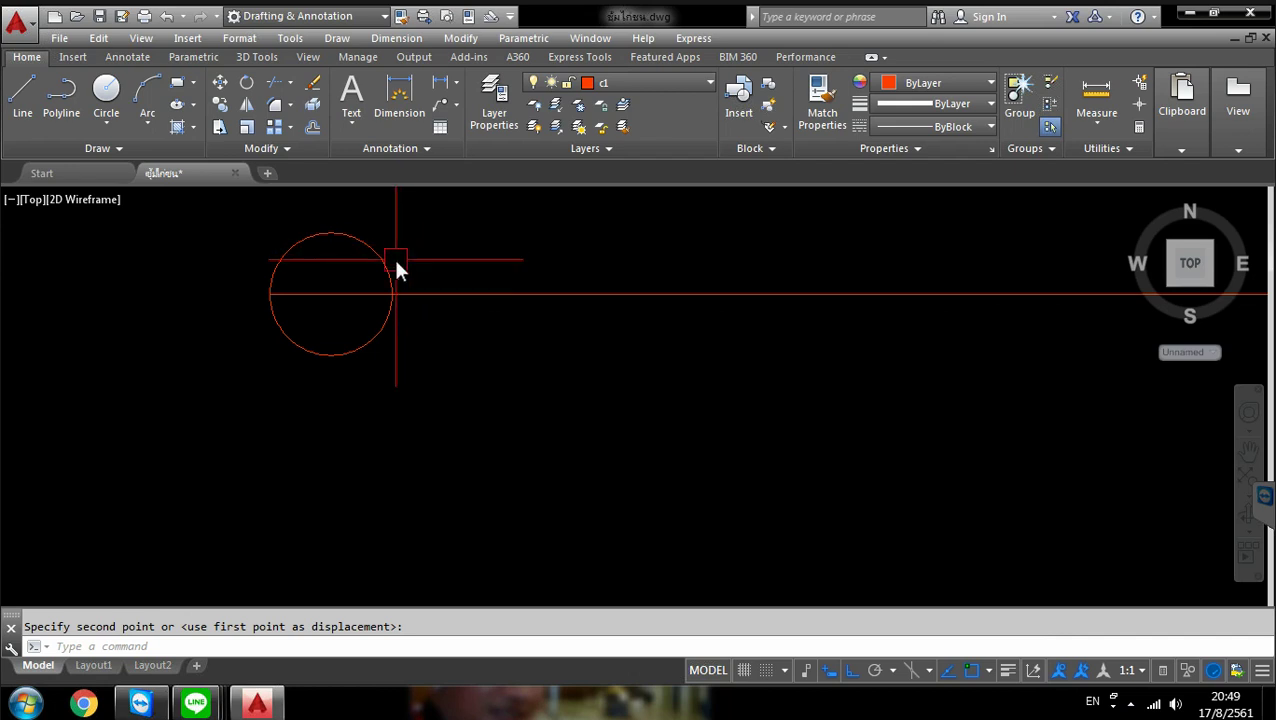
# Copy the circle repeatedly from its left quadrant to each successive right quadrant, filling the 0.8 line with touching circles up to its right endpoint
pyautogui.click(221, 104)
pyautogui.click(272, 264)
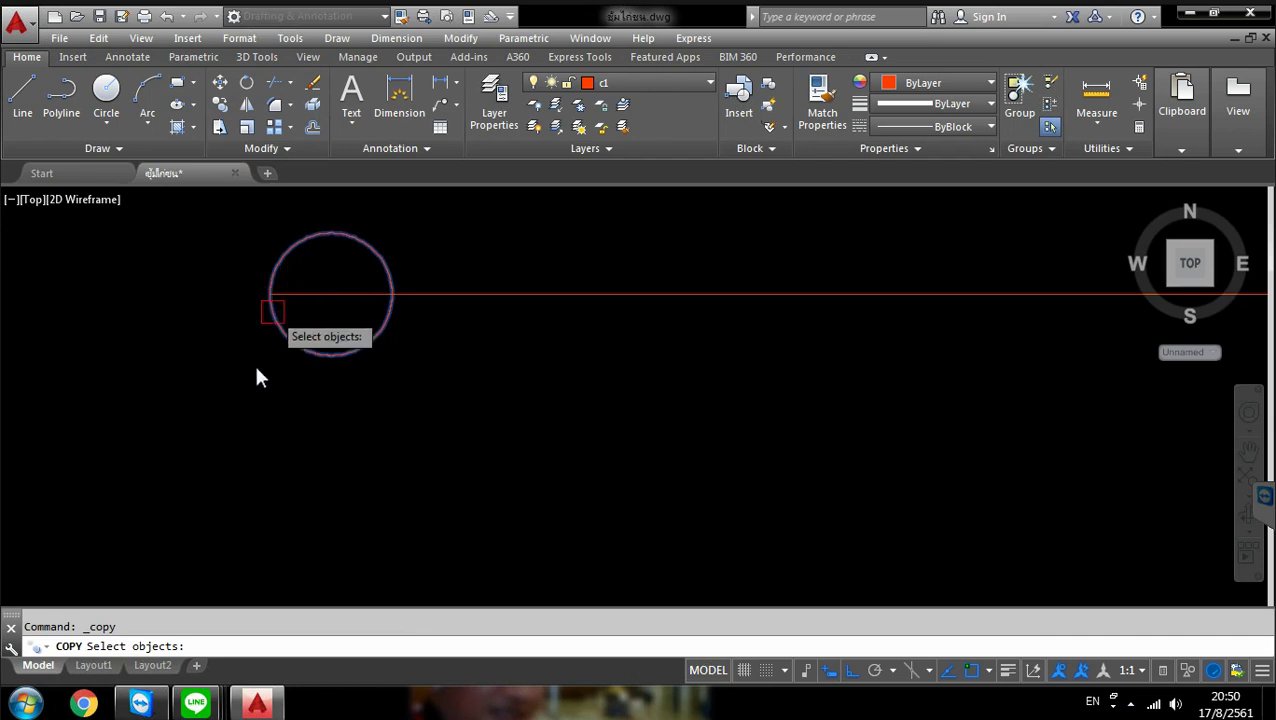
pyautogui.press('Return')
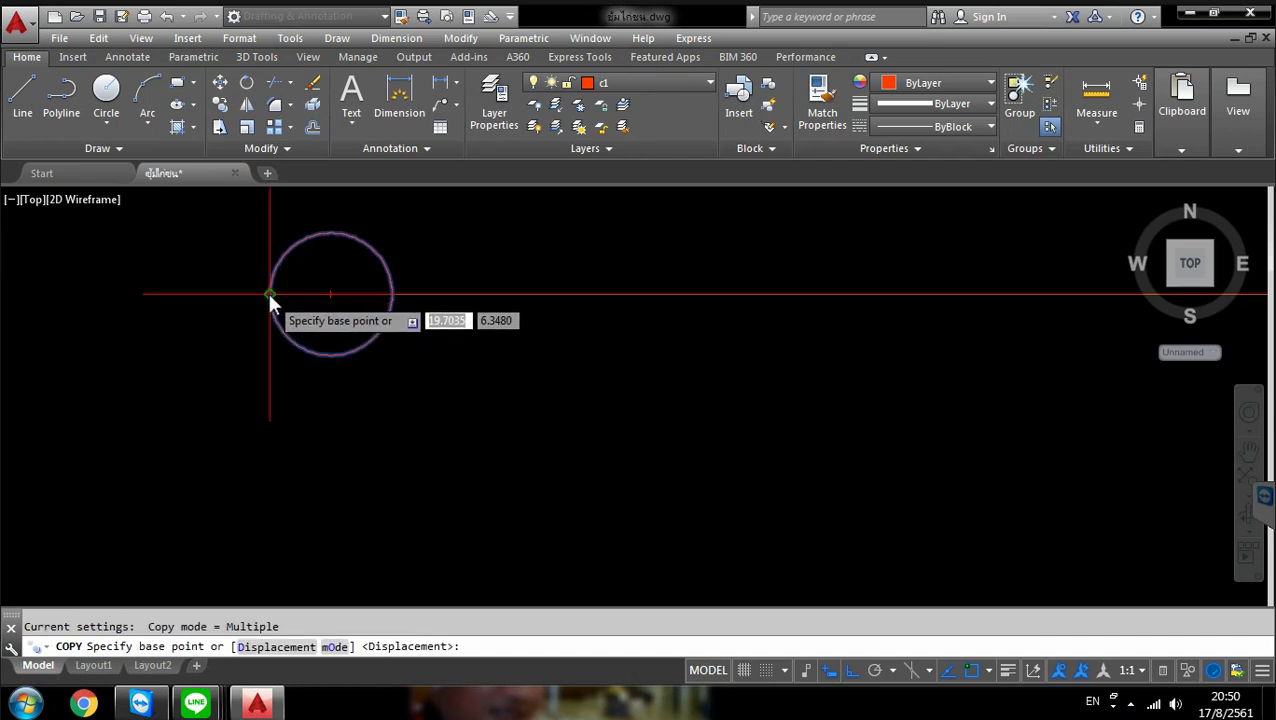
pyautogui.click(269, 294)
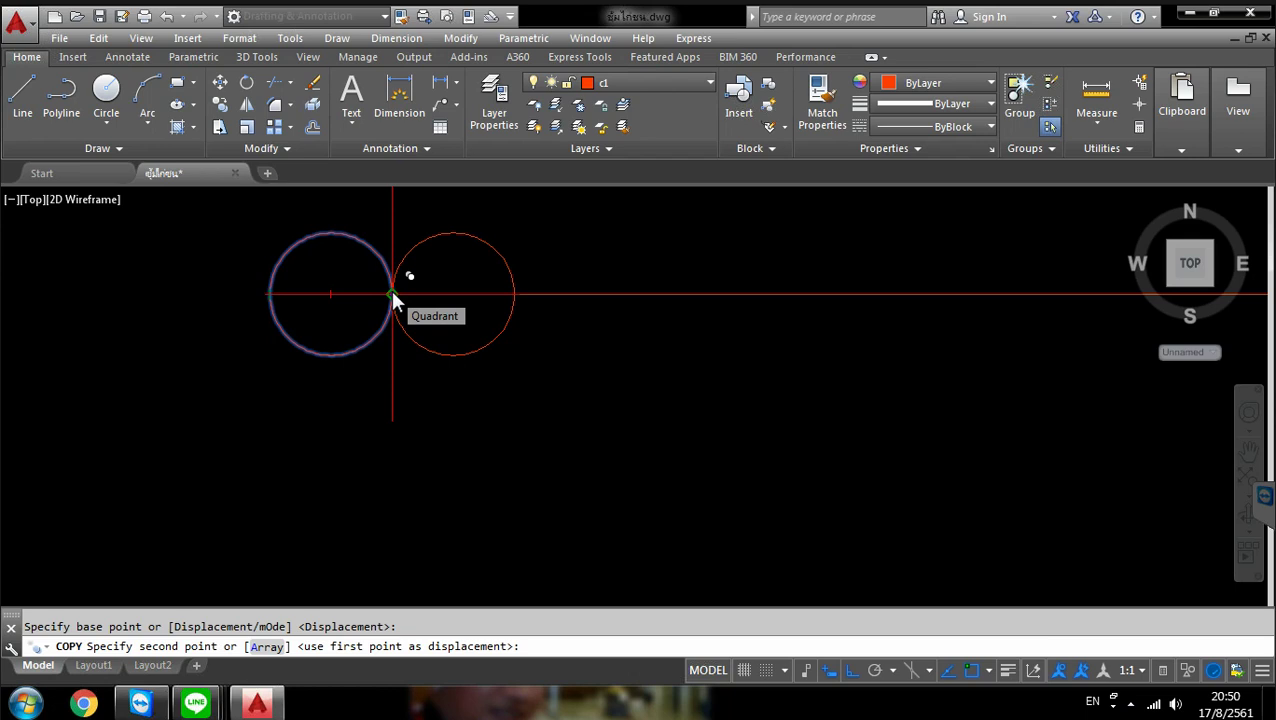
pyautogui.click(391, 294)
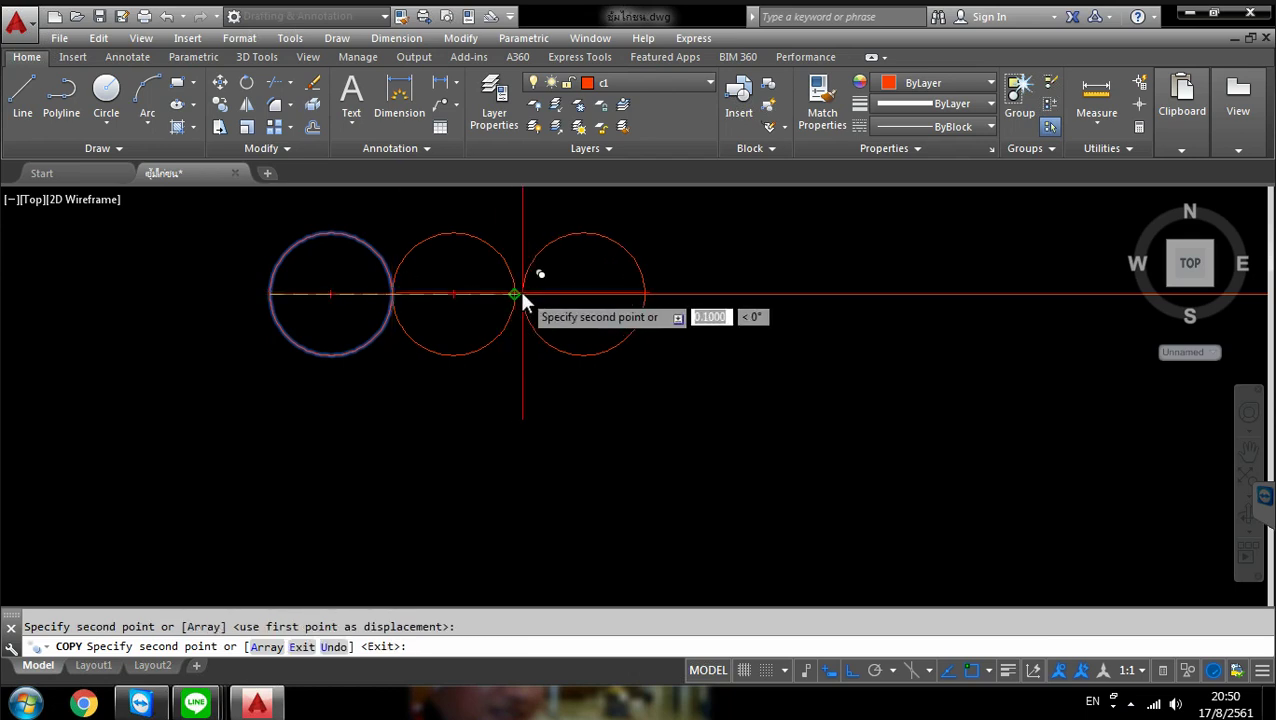
pyautogui.click(515, 294)
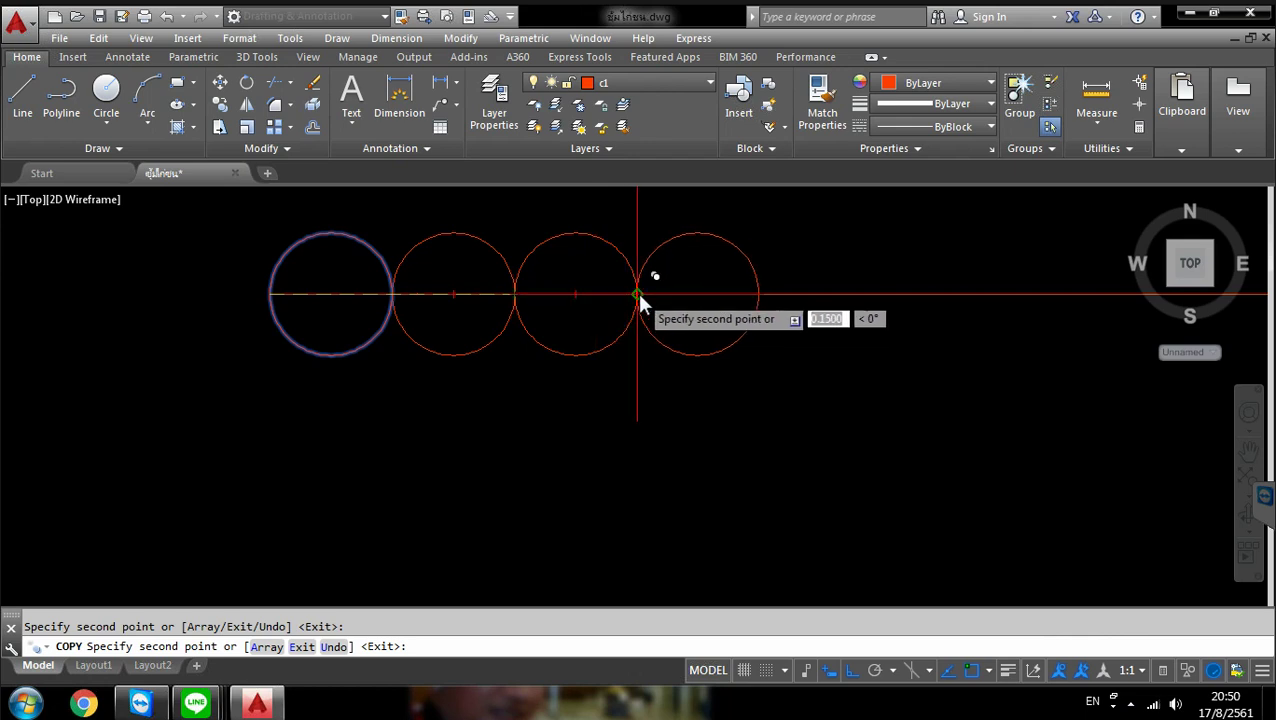
pyautogui.click(637, 294)
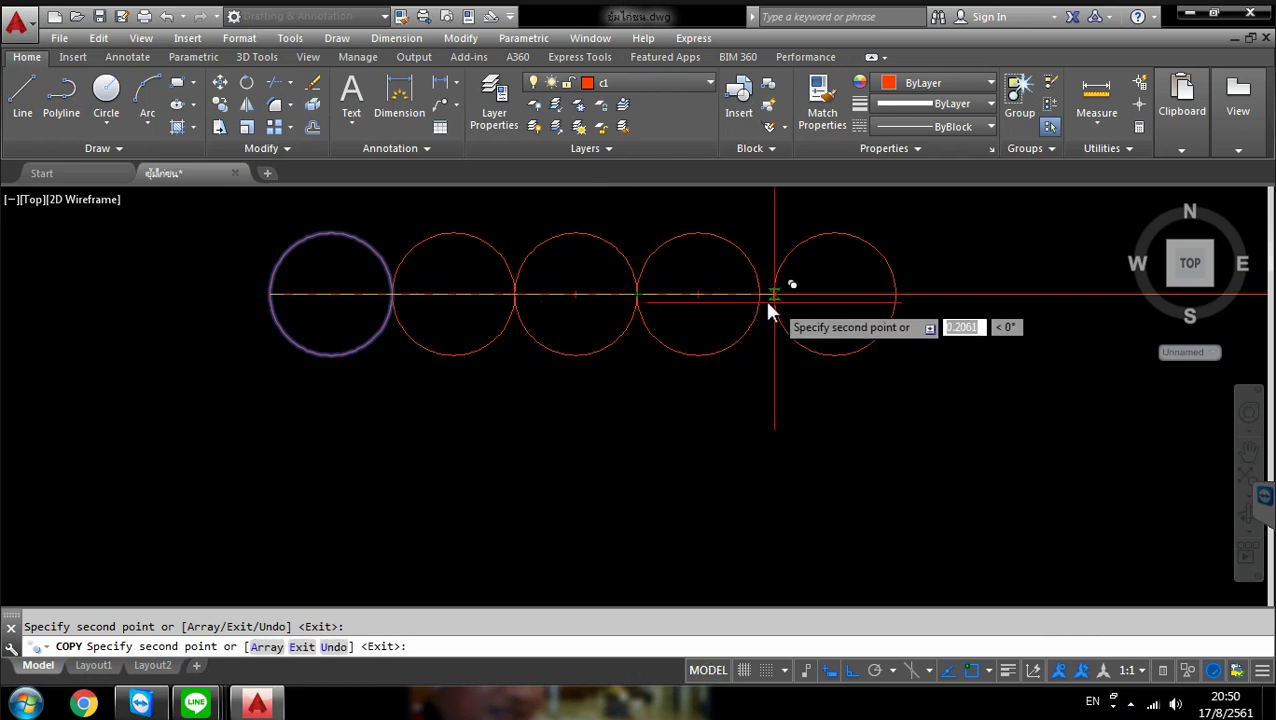
pyautogui.click(855, 290)
pyautogui.moveTo(723, 299)
pyautogui.mouseDown(button='middle')
pyautogui.moveTo(598, 316)
pyautogui.moveTo(624, 319)
pyautogui.mouseUp(button='middle')
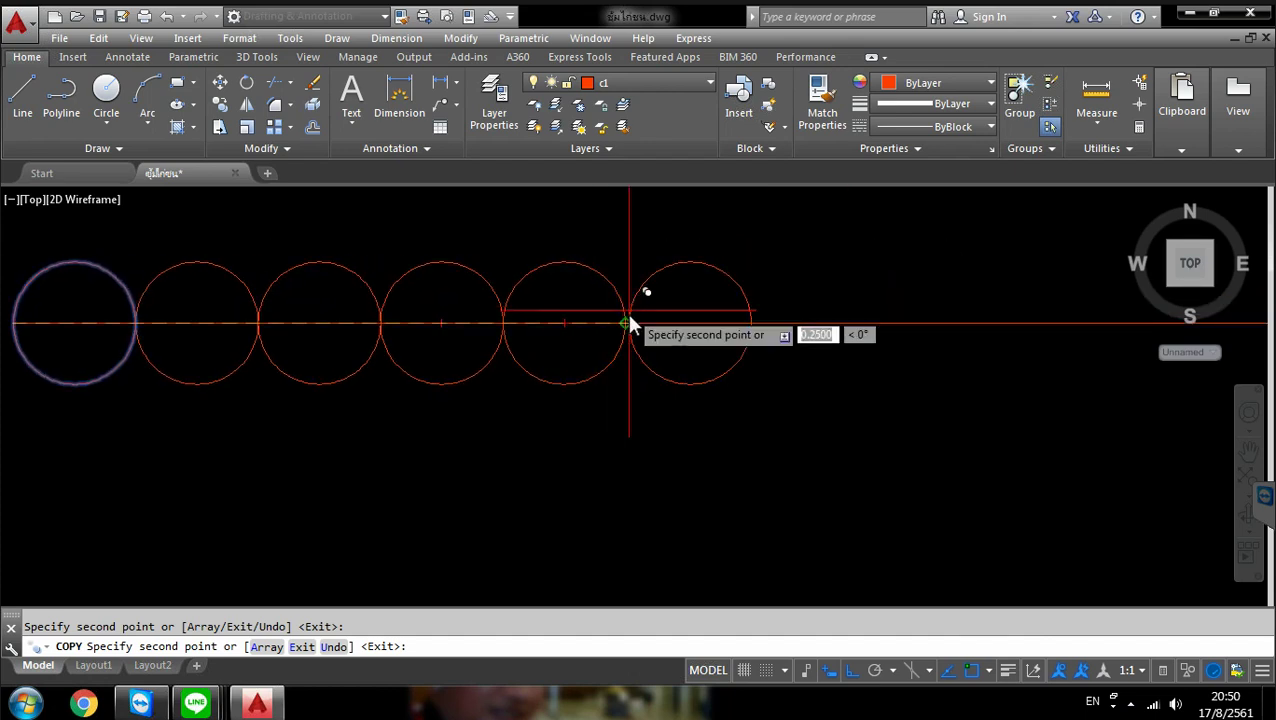
pyautogui.click(627, 322)
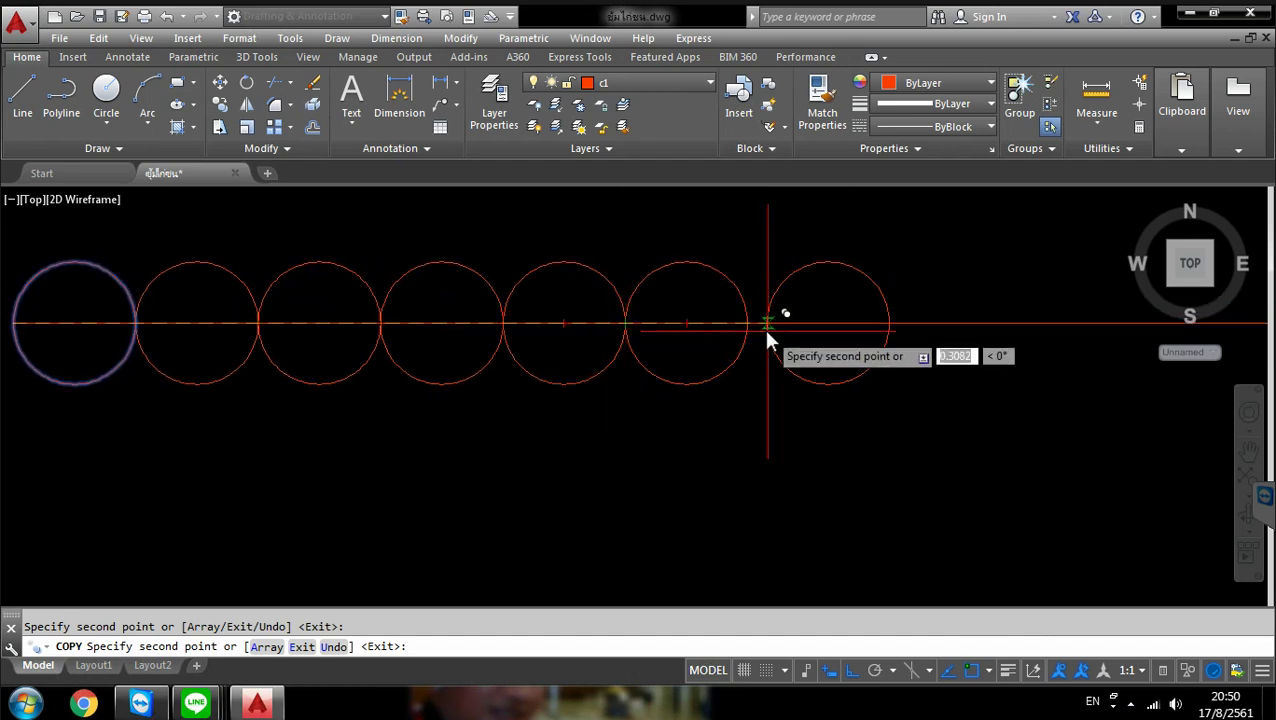
pyautogui.click(748, 327)
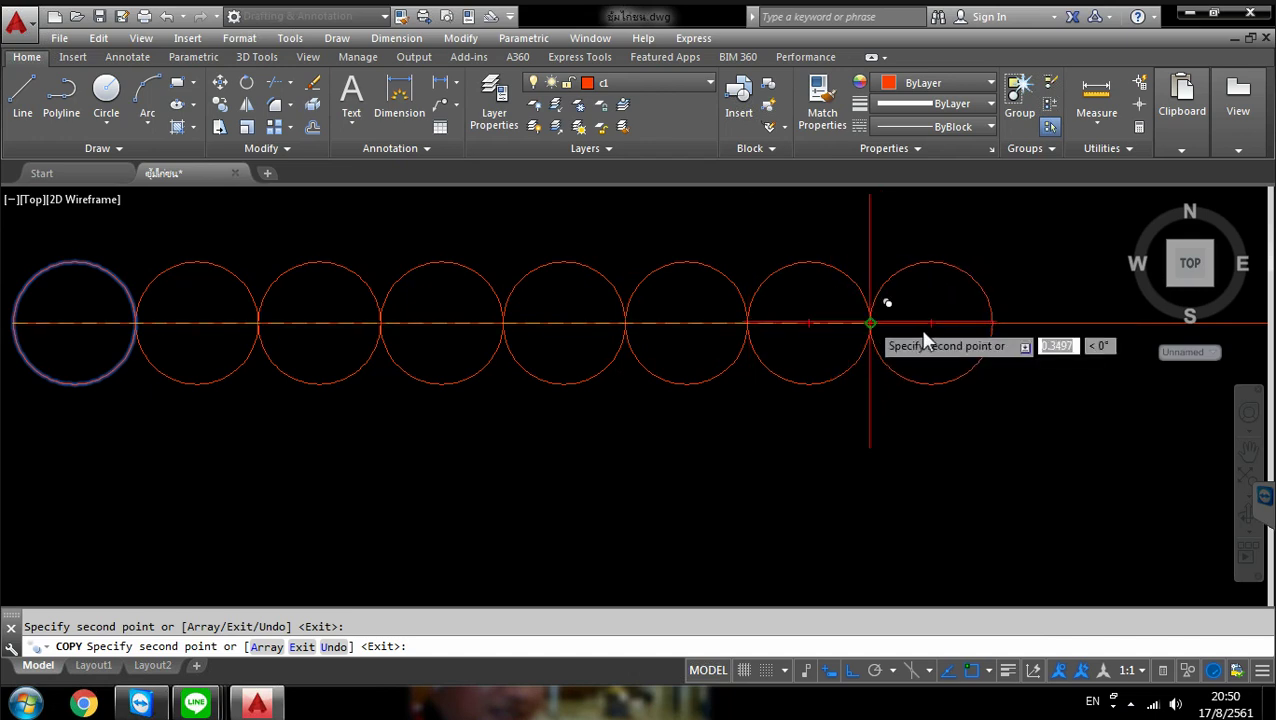
pyautogui.moveTo(812, 336); pyautogui.dragTo(731, 348, button='middle')
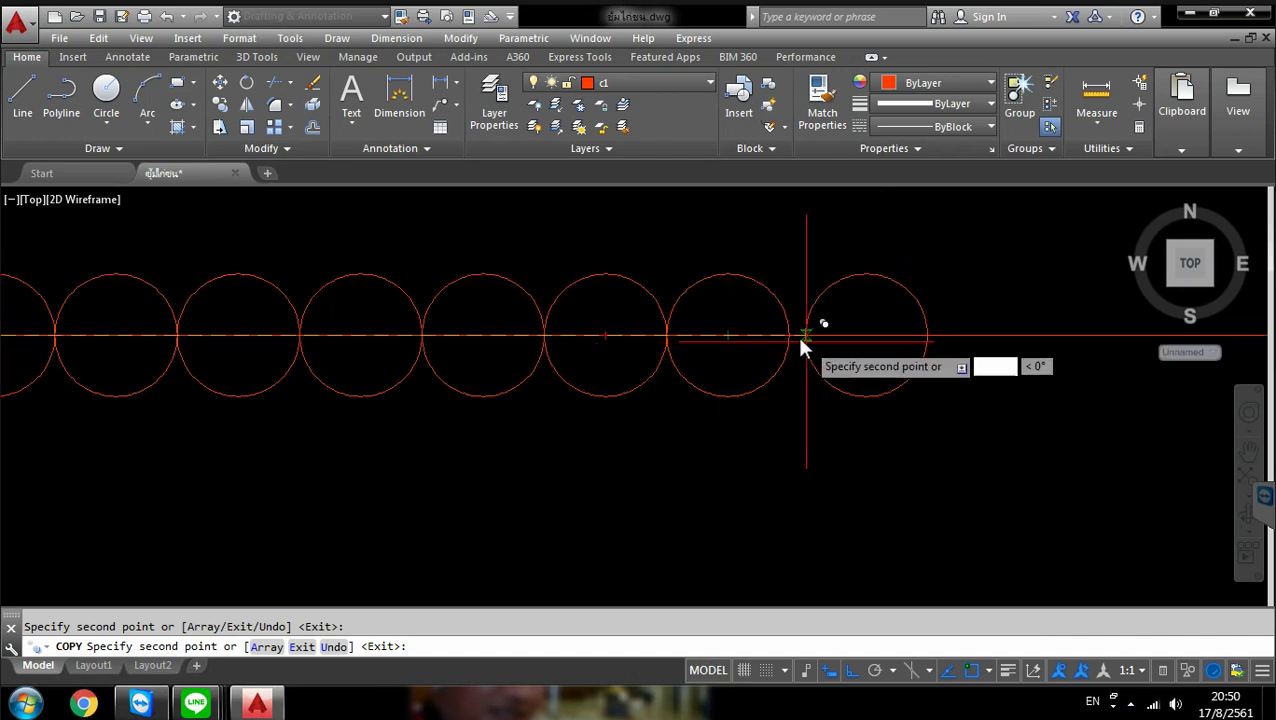
pyautogui.click(789, 335)
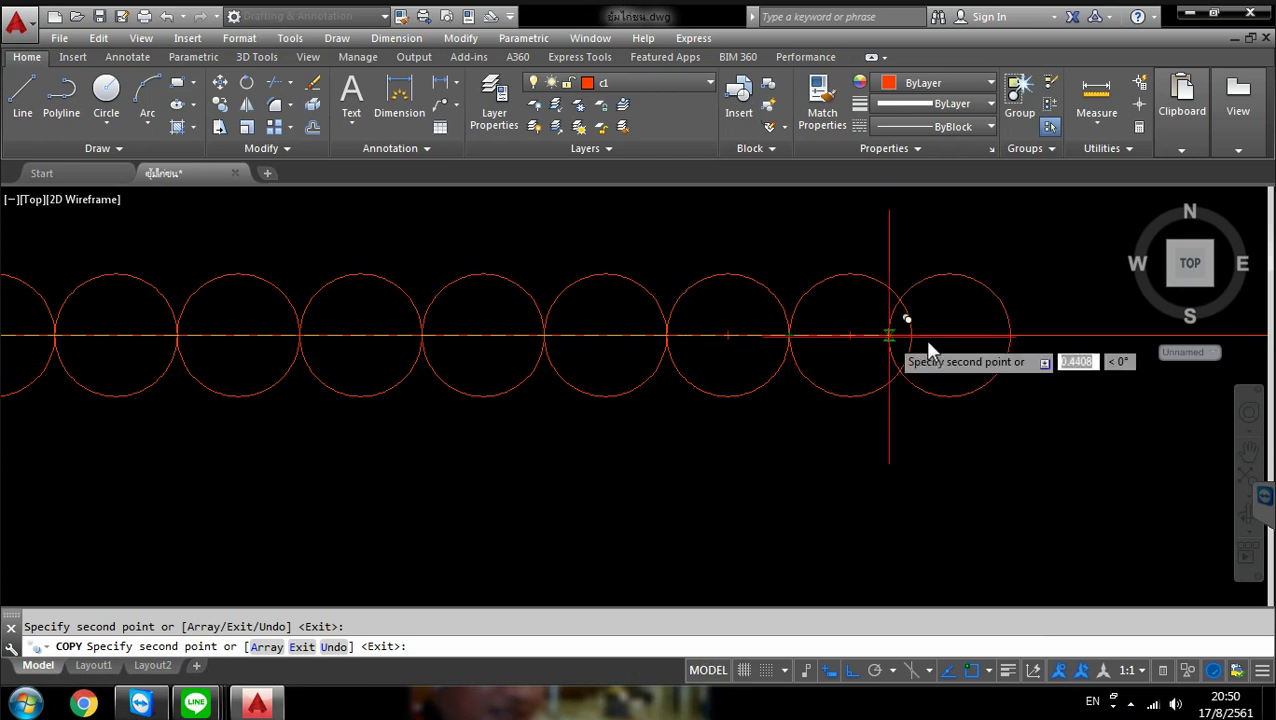
pyautogui.moveTo(927, 344); pyautogui.dragTo(715, 372, button='middle')
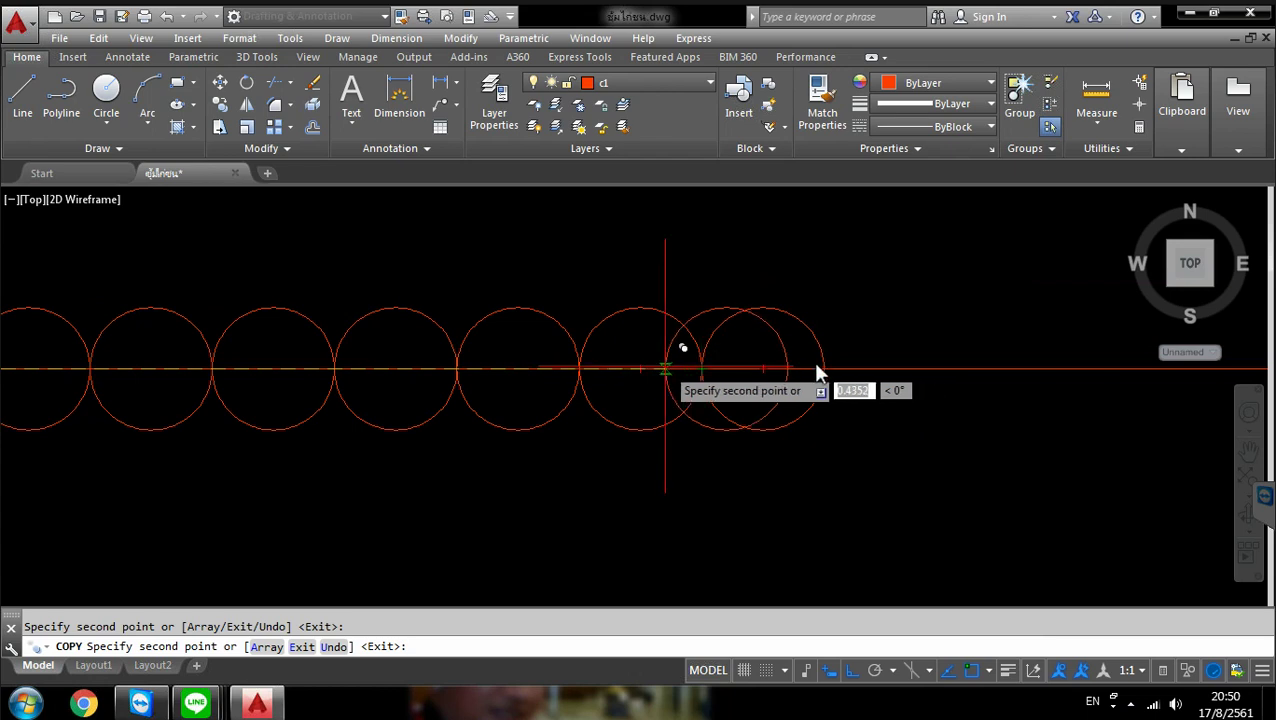
pyautogui.click(823, 369)
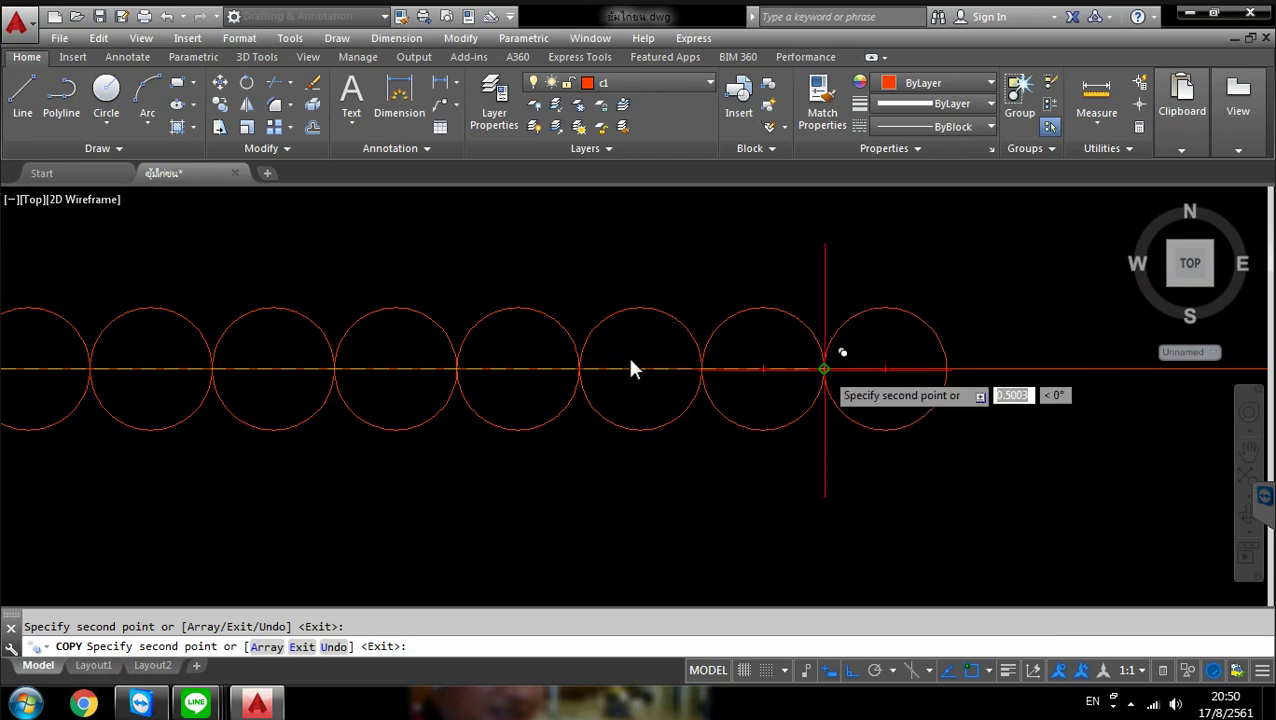
pyautogui.scroll(-3, 630, 368)
pyautogui.scroll(3, 718, 365)
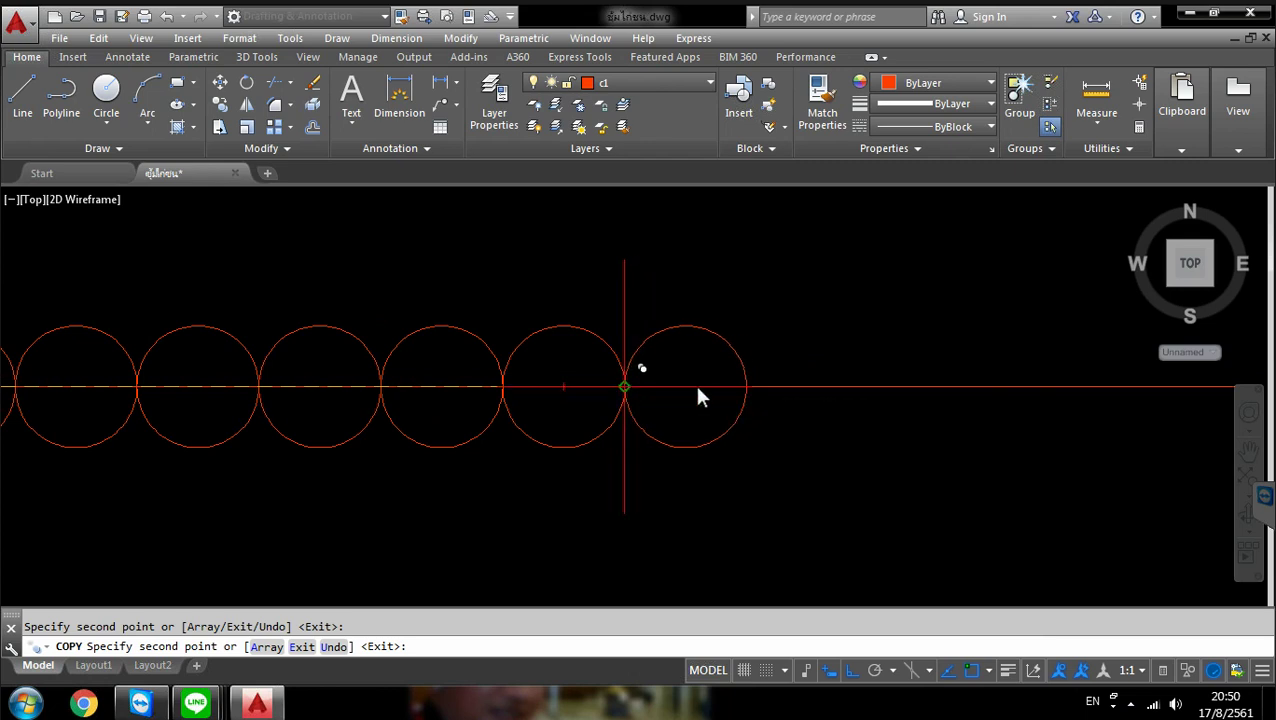
pyautogui.click(698, 389)
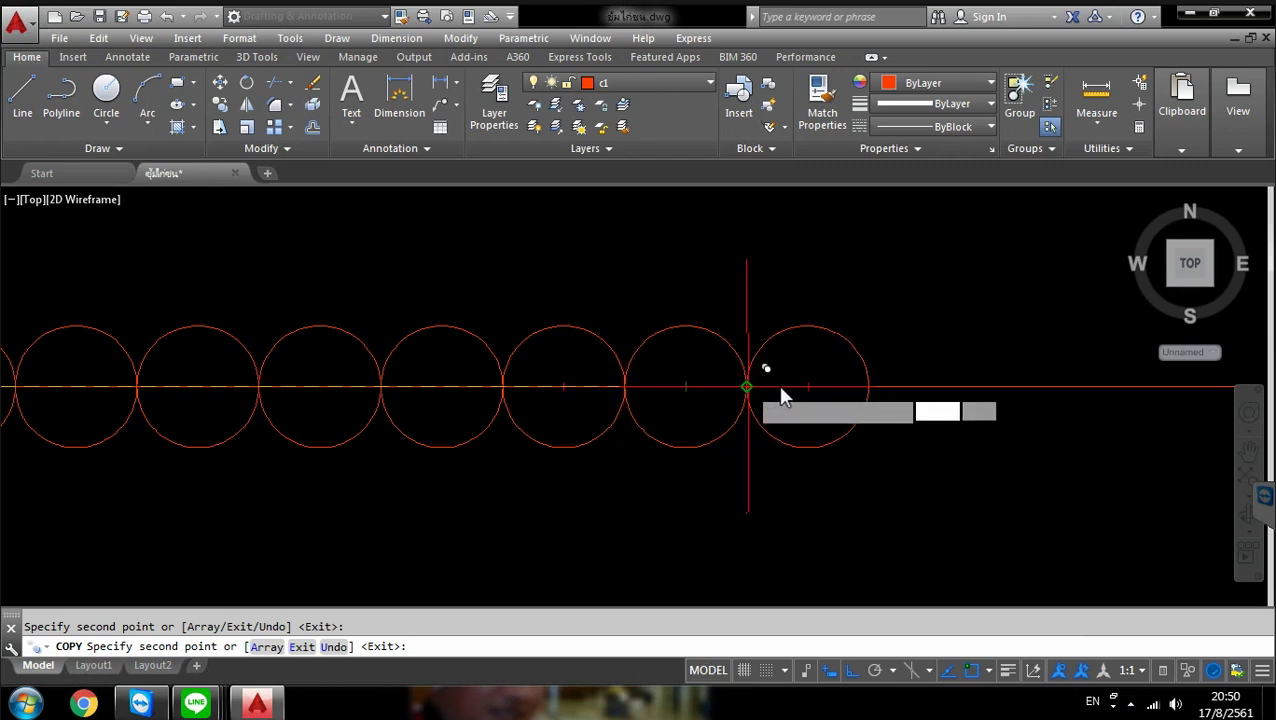
pyautogui.click(868, 387)
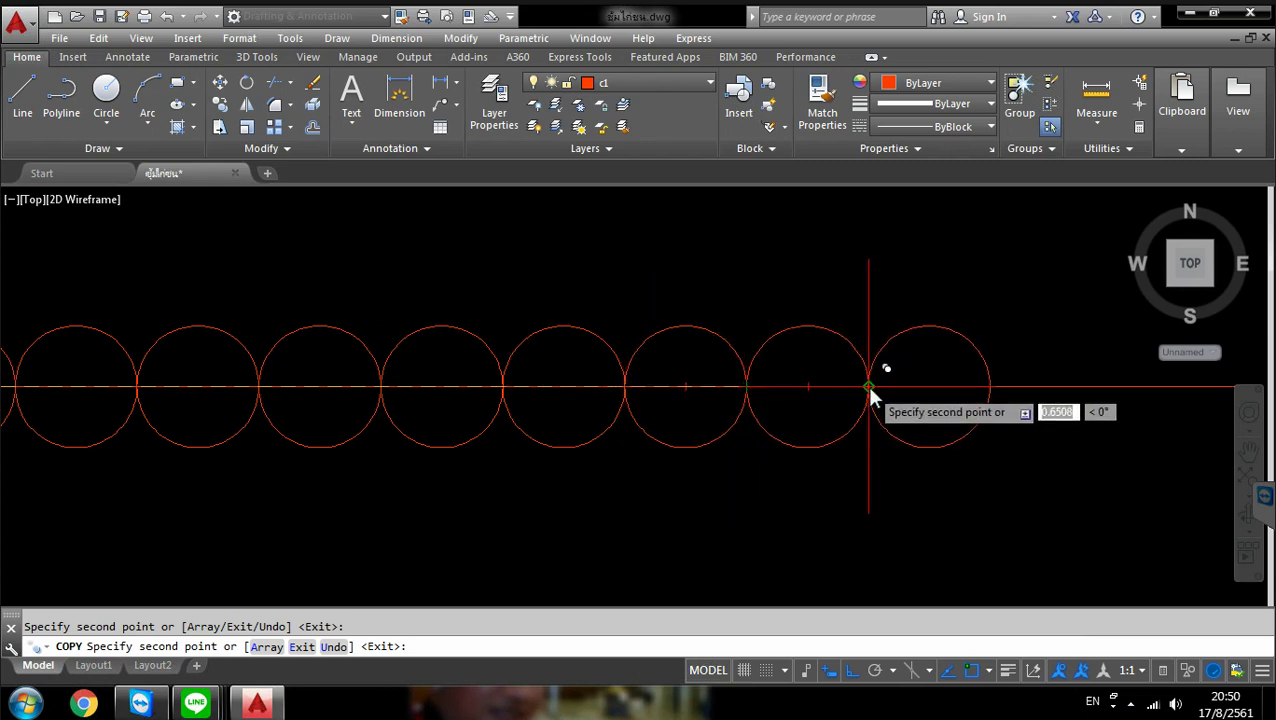
pyautogui.click(991, 387)
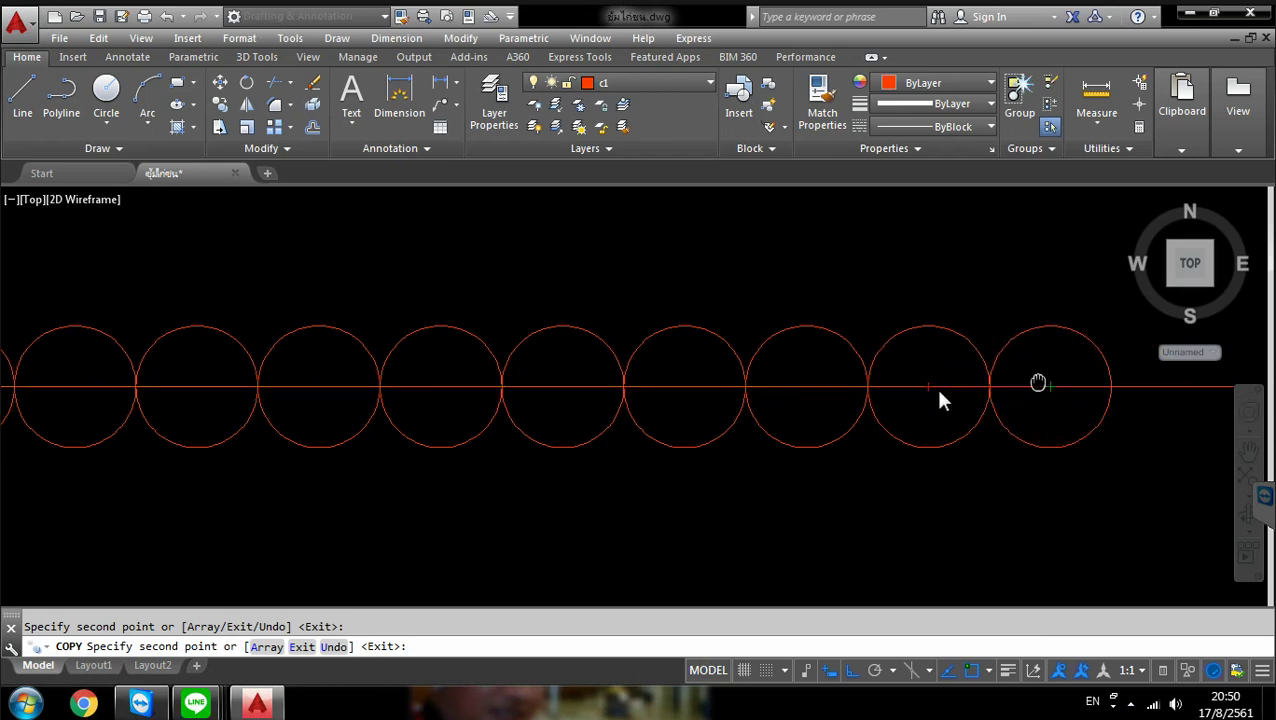
pyautogui.moveTo(937, 392); pyautogui.dragTo(881, 398, button='middle')
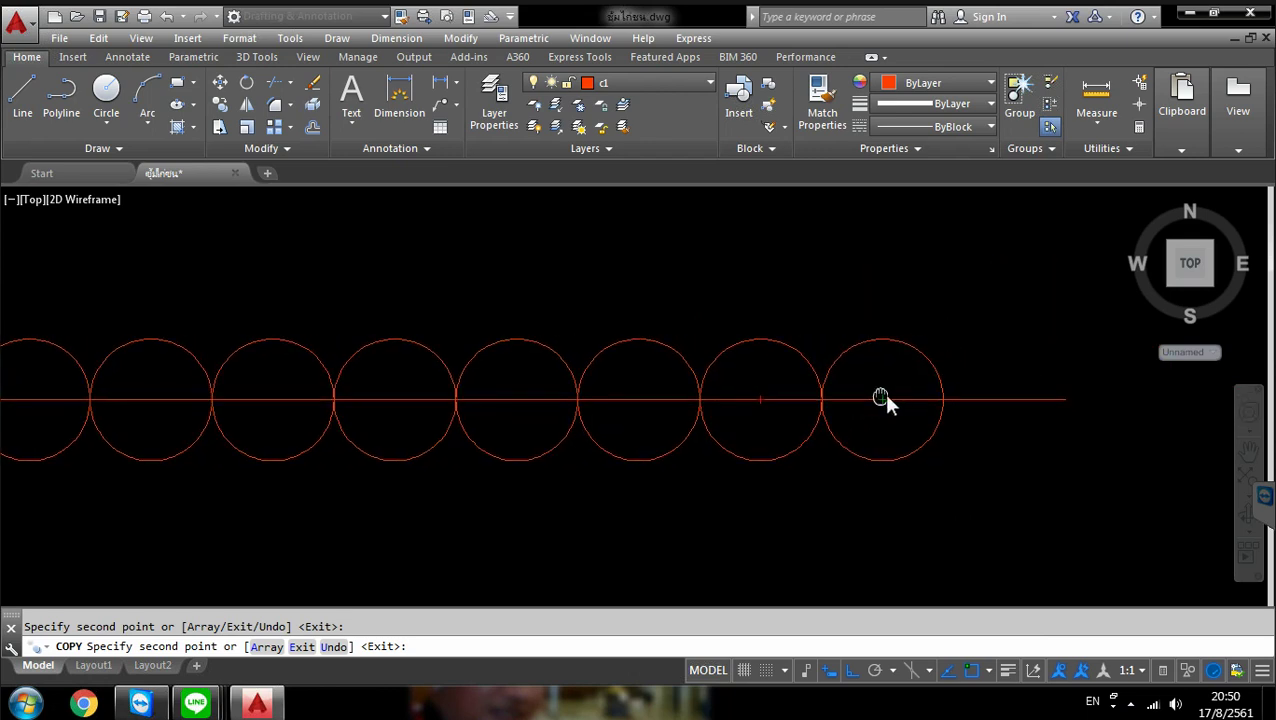
pyautogui.click(945, 401)
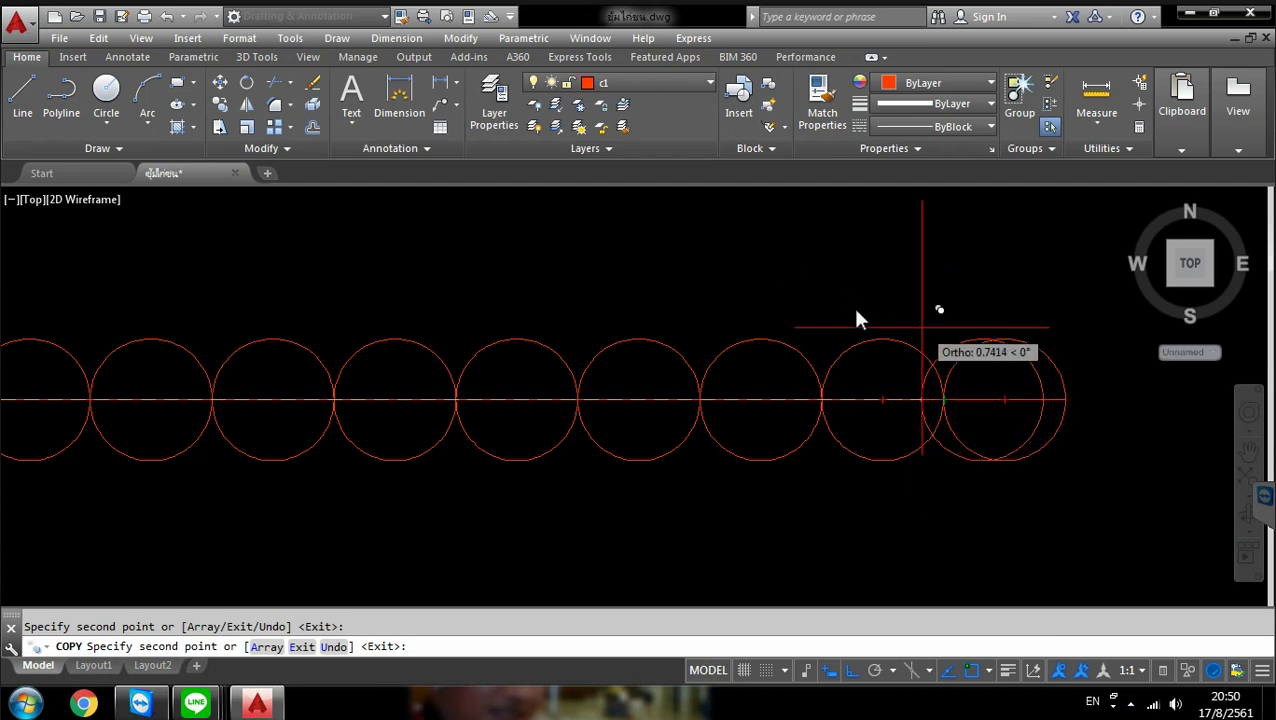
pyautogui.press('Escape')
# Trim the first eight circles from the line's left end into alternating semicircles, starting with an upper half
pyautogui.scroll(-2, 1000, 378)
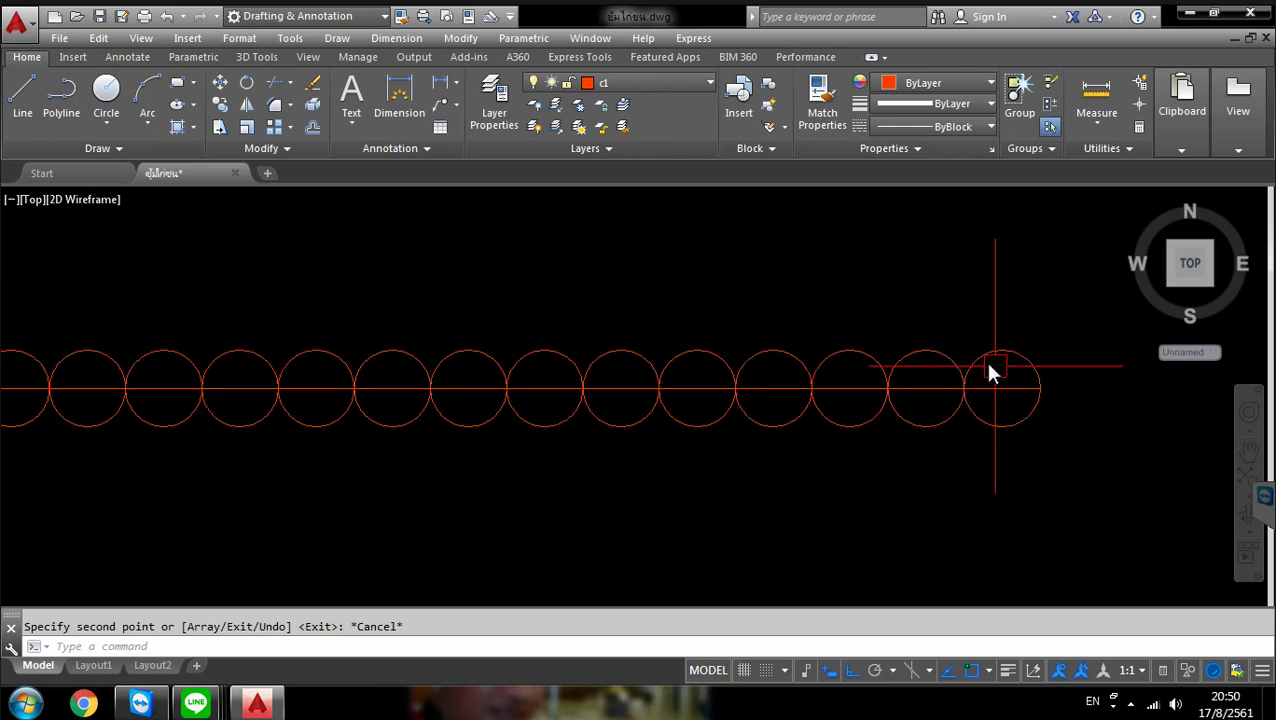
pyautogui.scroll(-4, 456, 396)
pyautogui.scroll(4, 350, 404)
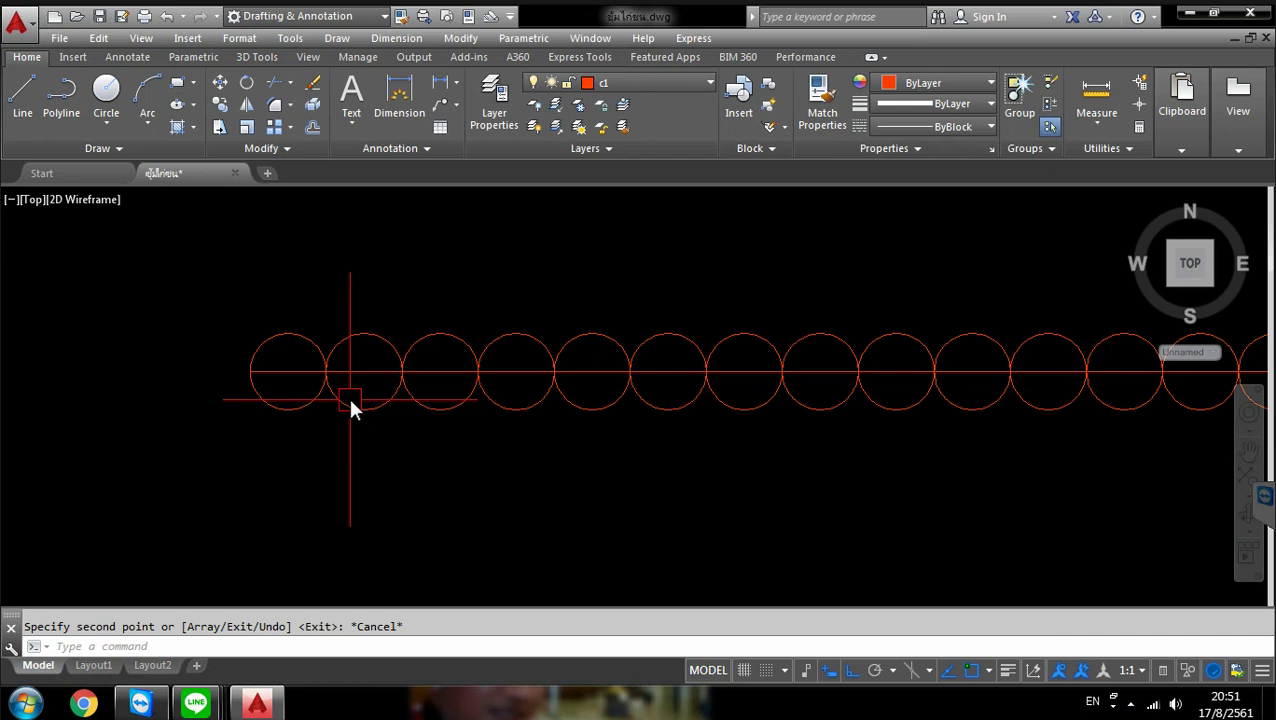
pyautogui.click(275, 86)
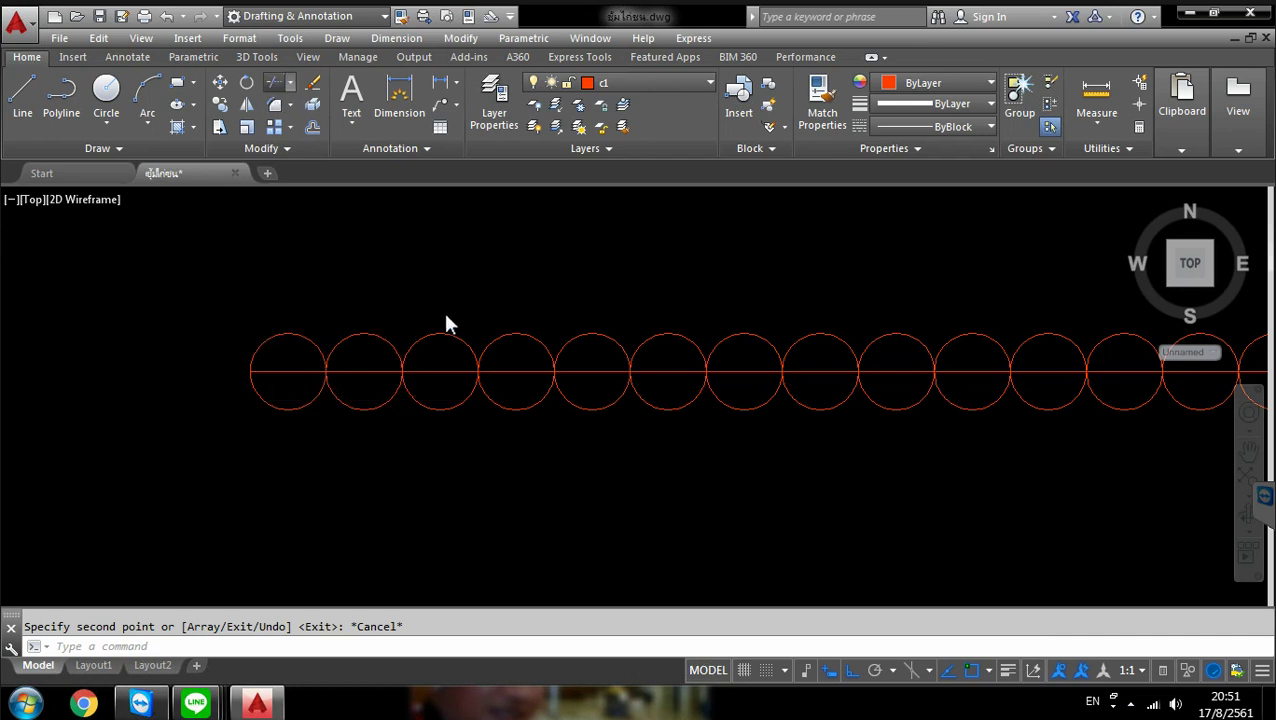
pyautogui.press('Return')
pyautogui.click(289, 403)
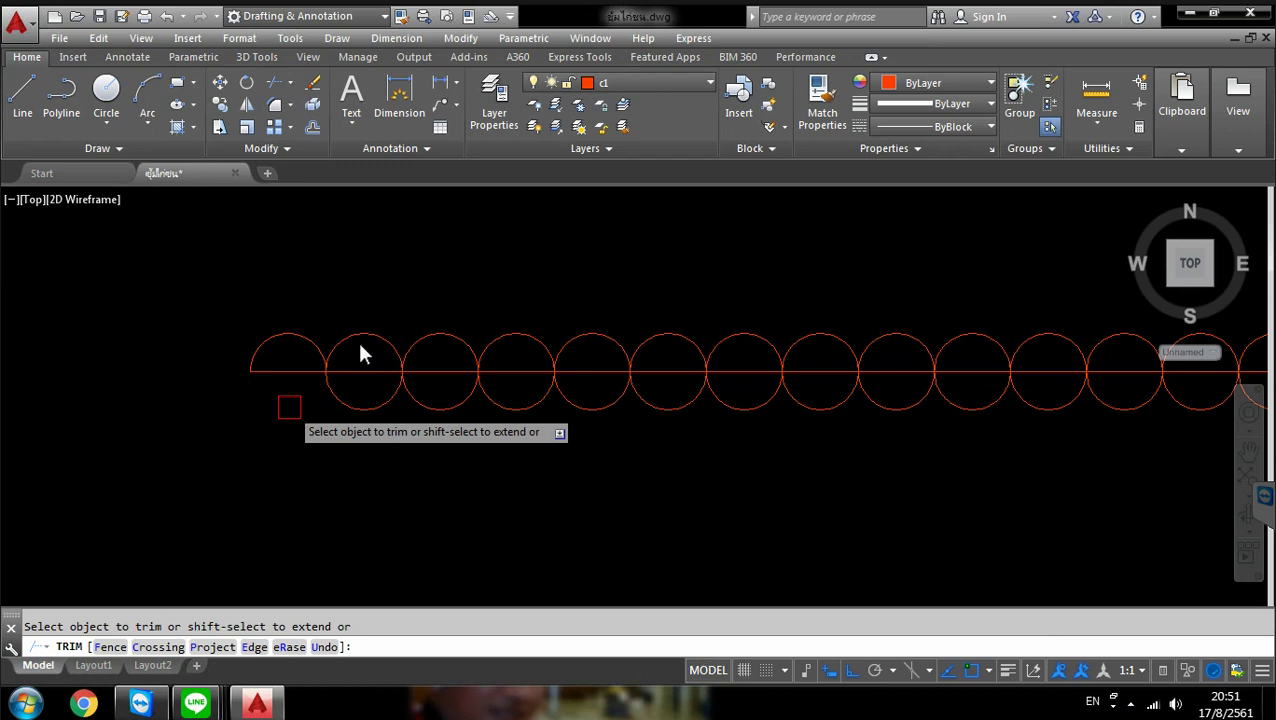
pyautogui.click(360, 338)
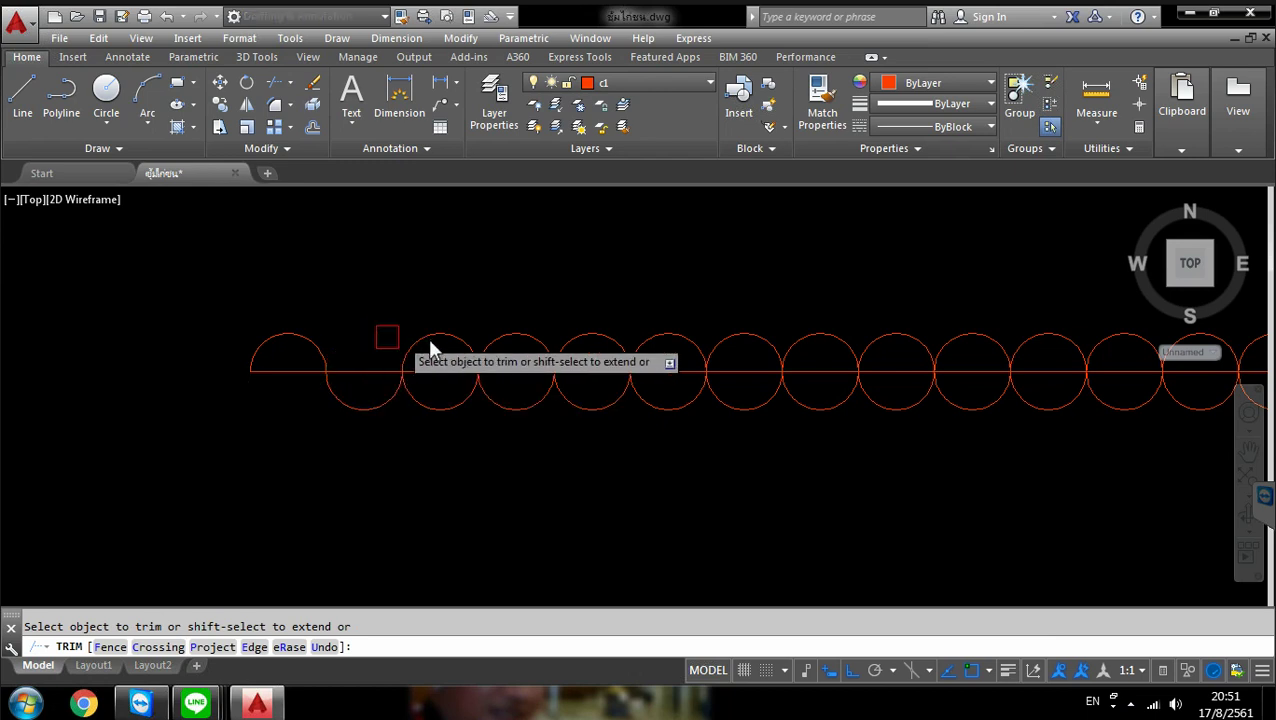
pyautogui.click(438, 398)
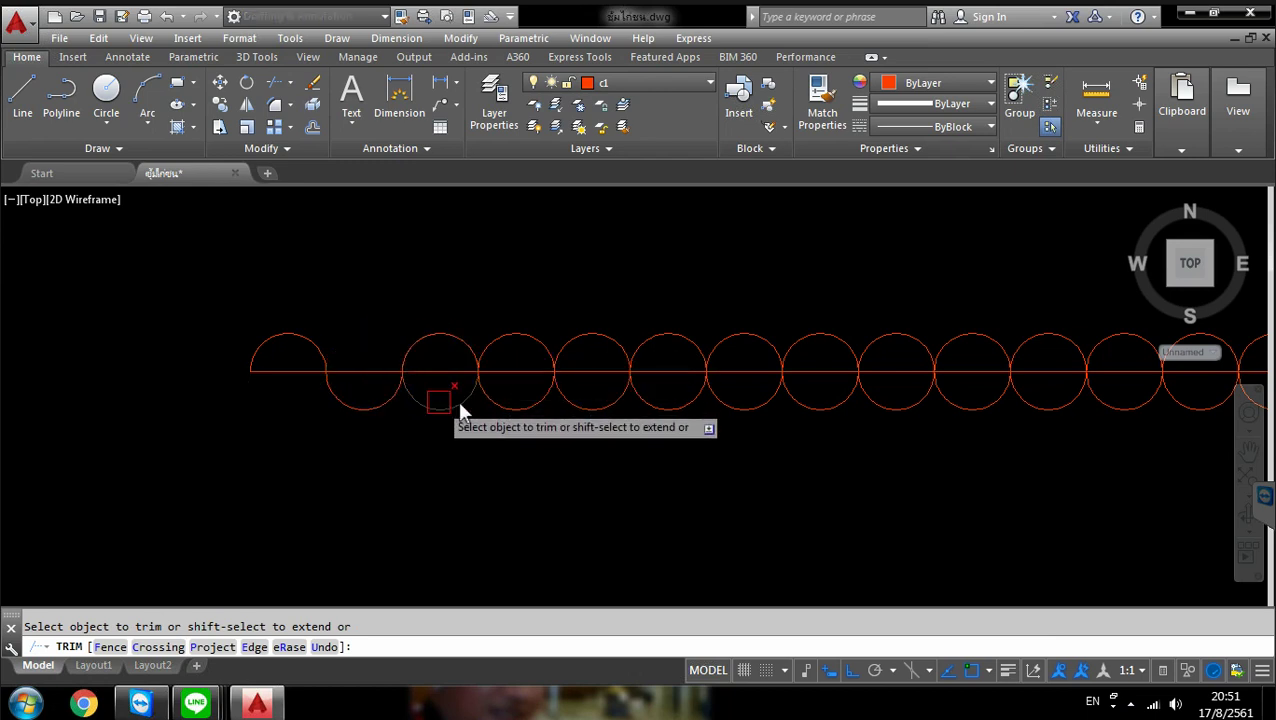
pyautogui.click(524, 345)
pyautogui.click(599, 403)
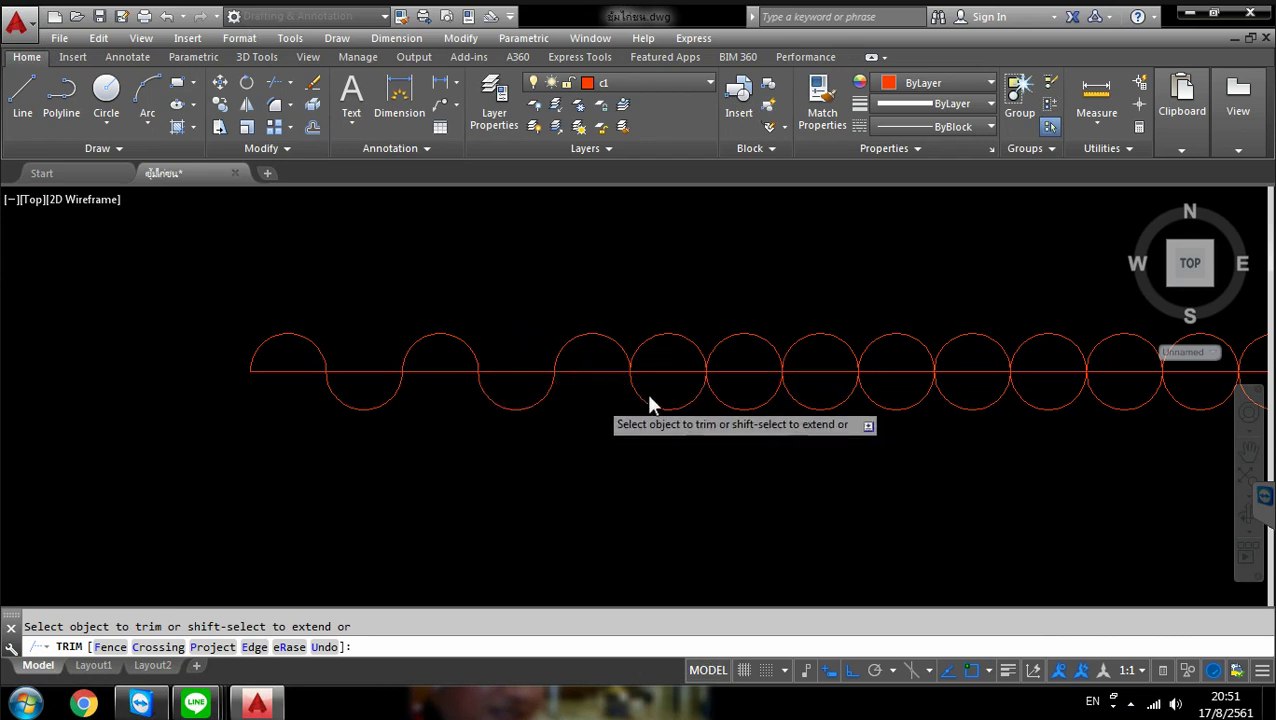
pyautogui.click(681, 338)
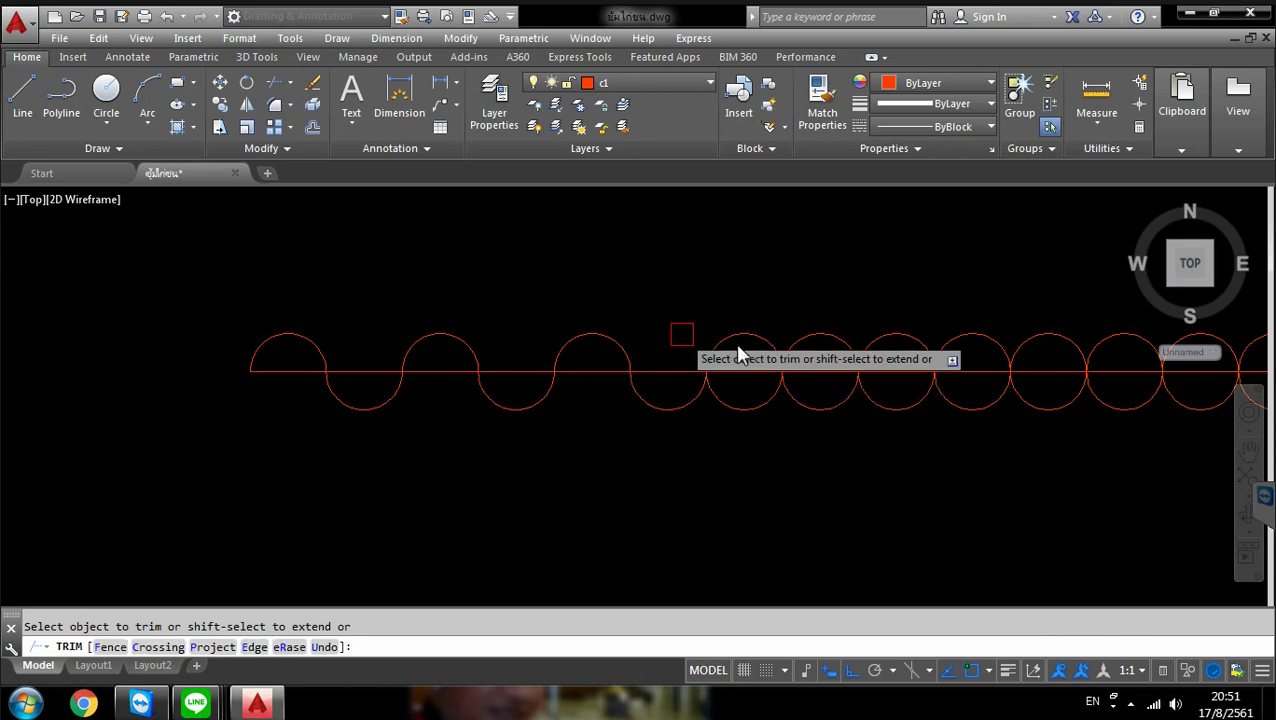
pyautogui.click(748, 414)
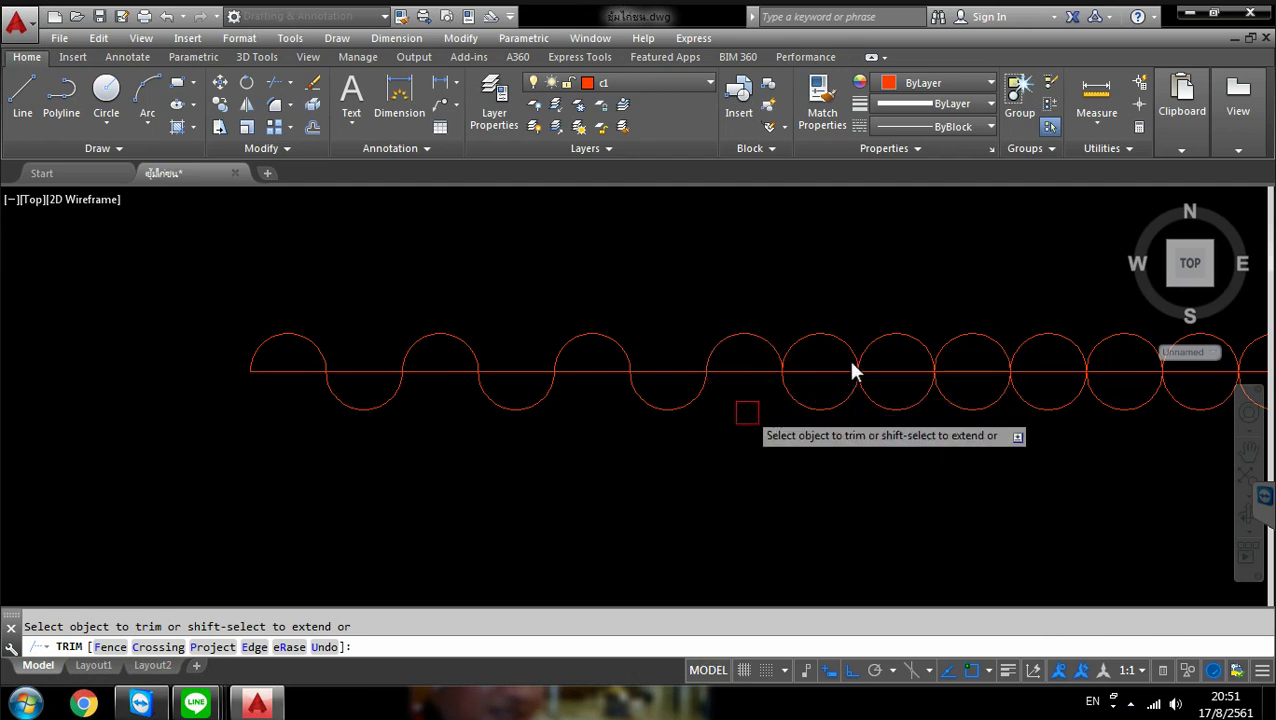
pyautogui.click(841, 335)
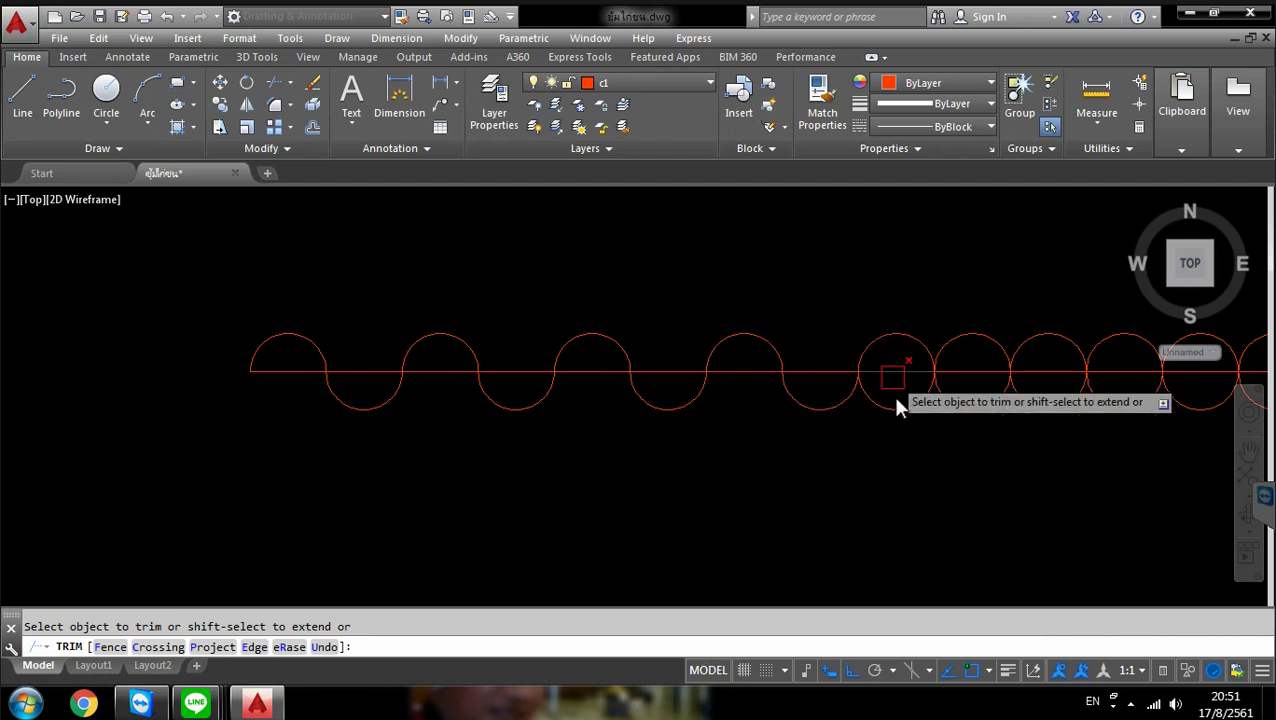
# Trim the remaining circles up to the line's right end, continuing the alternating semicircles and finishing with a lower half
pyautogui.moveTo(751, 402); pyautogui.dragTo(508, 445, button='middle')
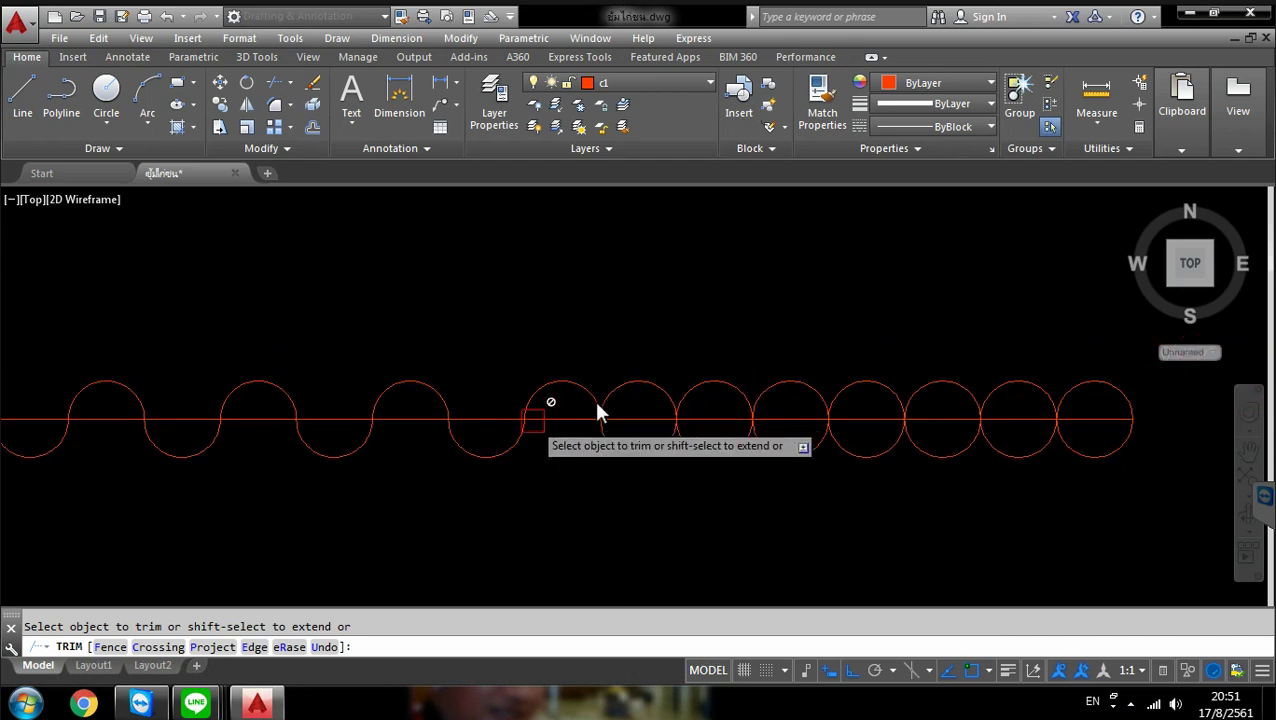
pyautogui.click(639, 378)
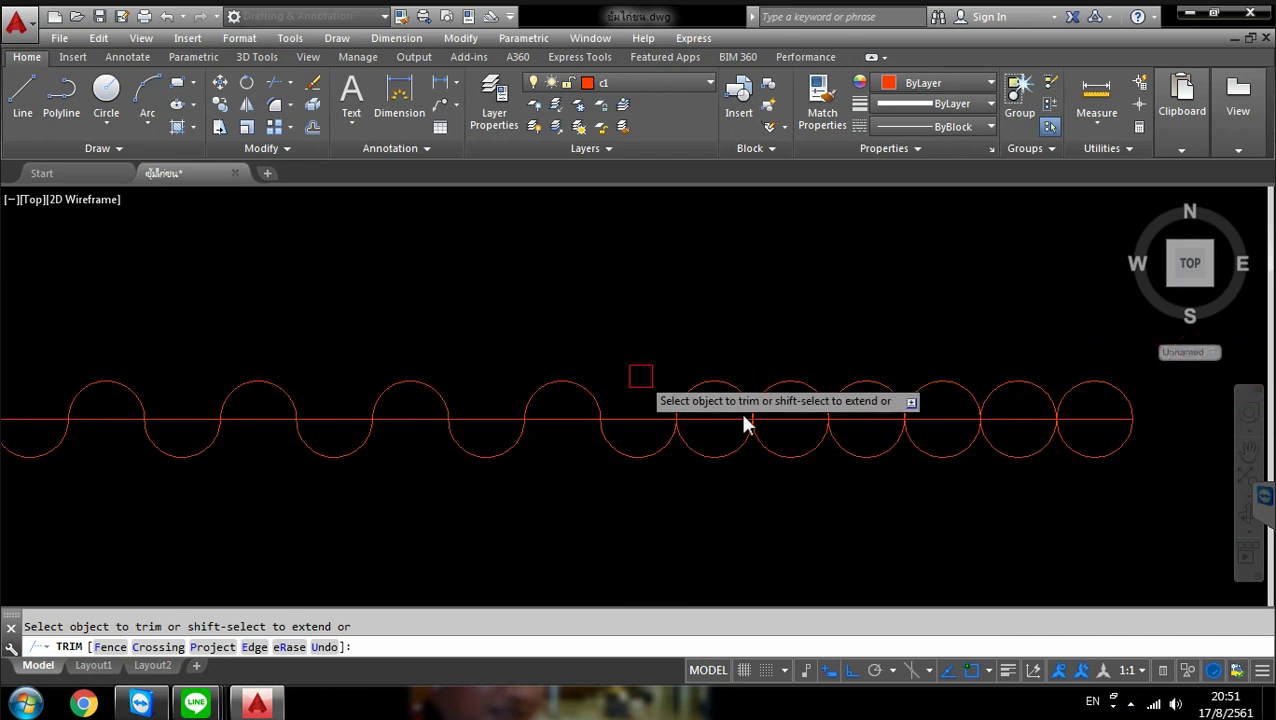
pyautogui.click(739, 454)
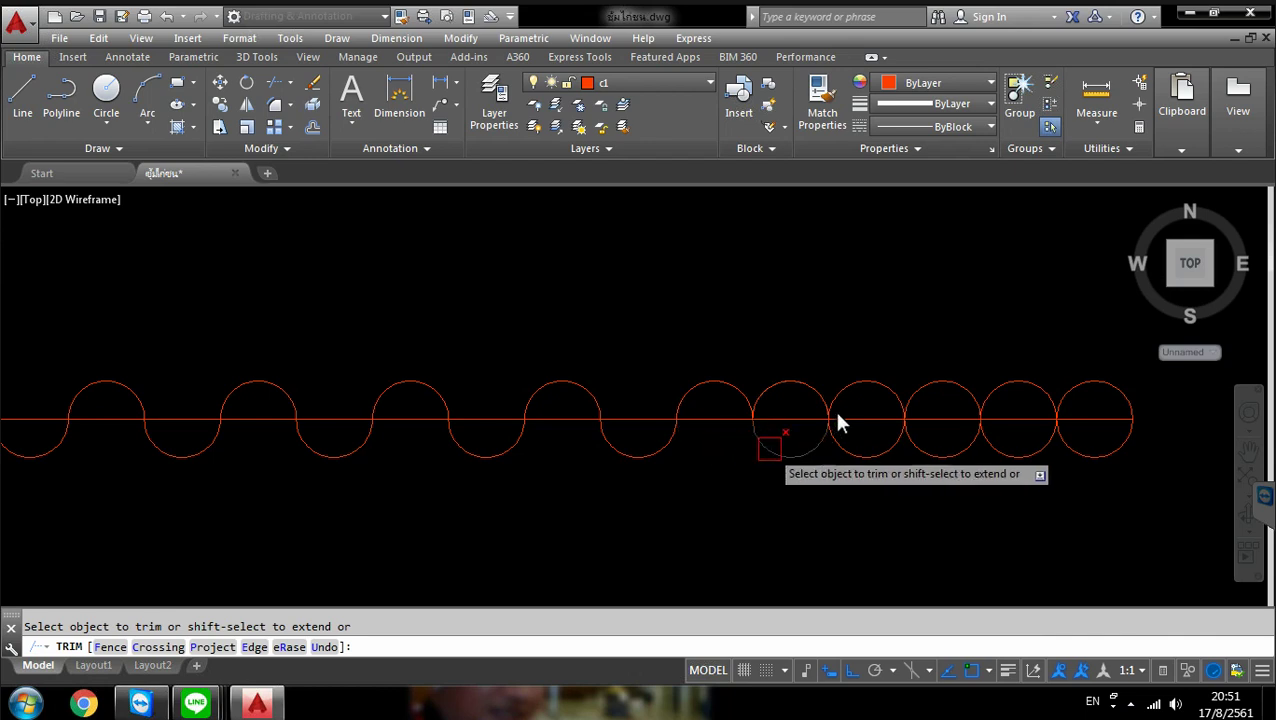
pyautogui.click(800, 379)
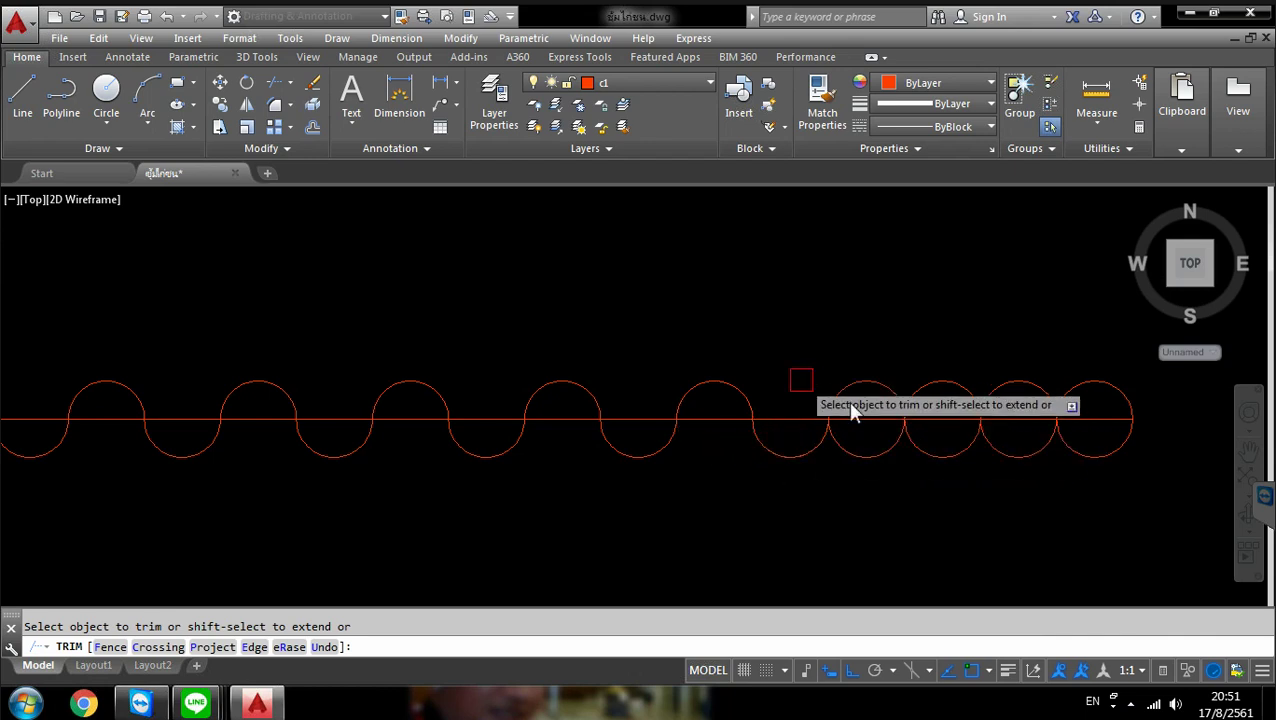
pyautogui.click(866, 452)
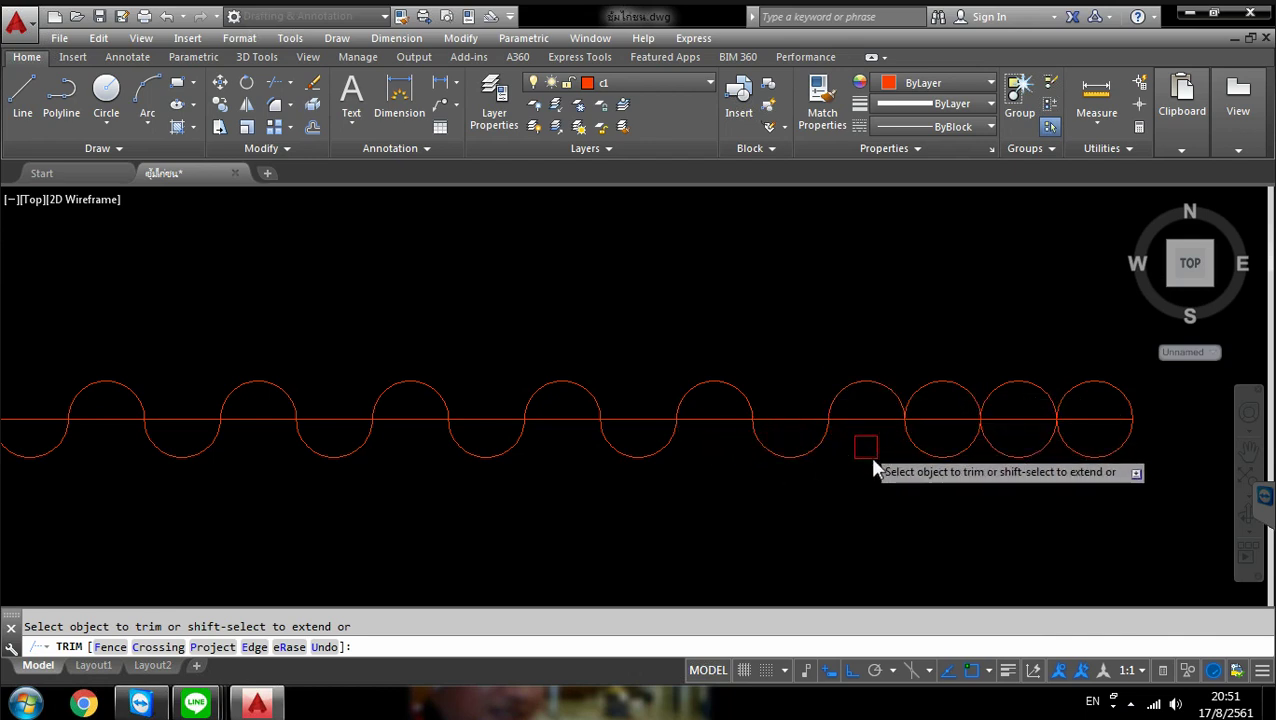
pyautogui.click(953, 379)
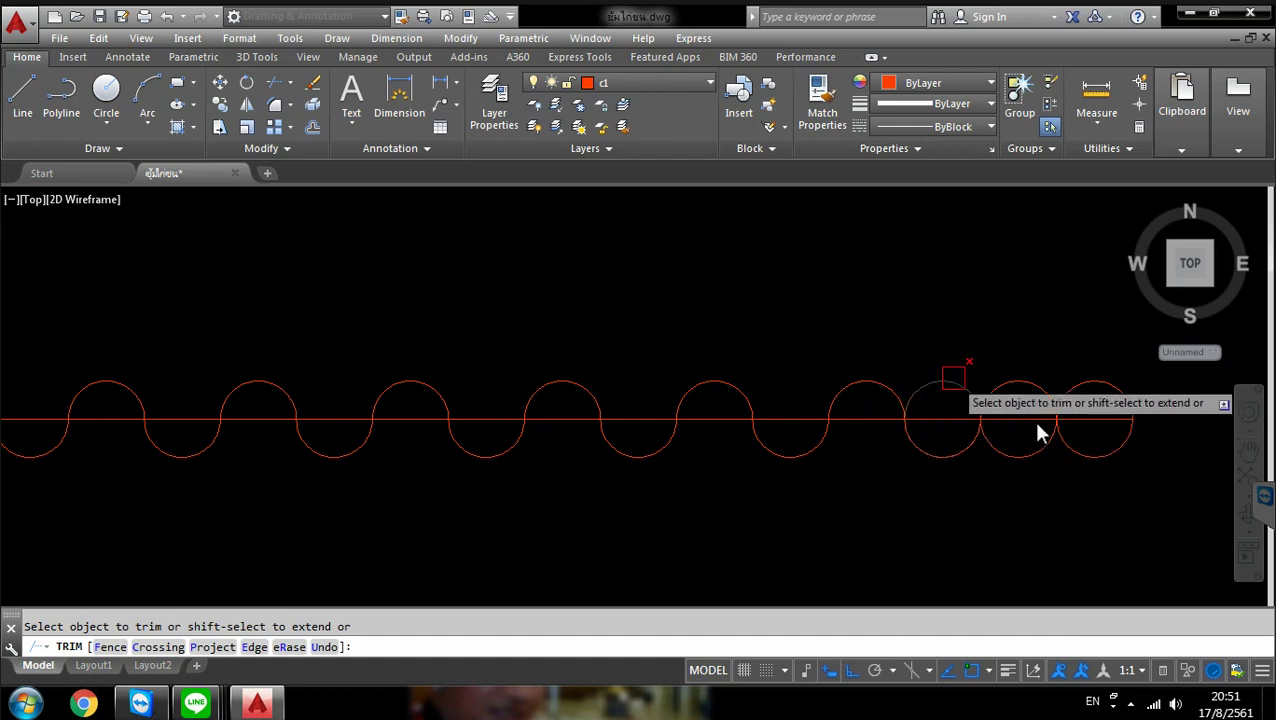
pyautogui.click(1038, 448)
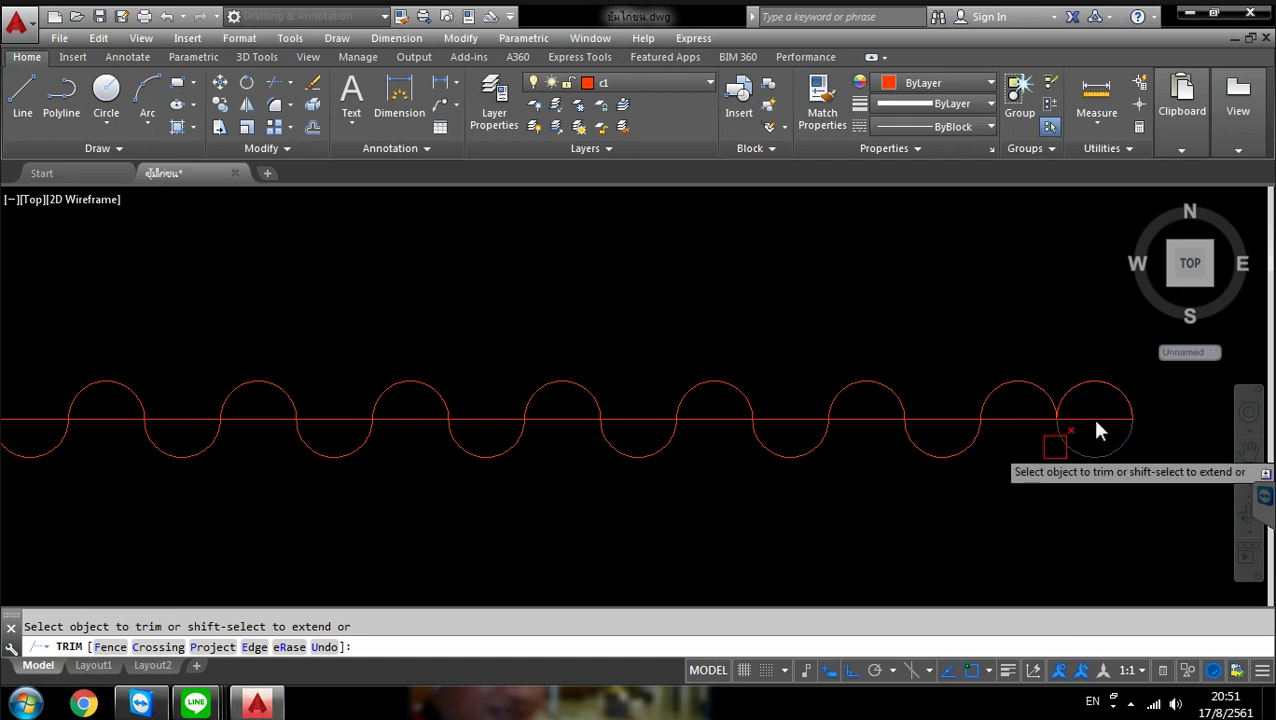
pyautogui.click(1104, 385)
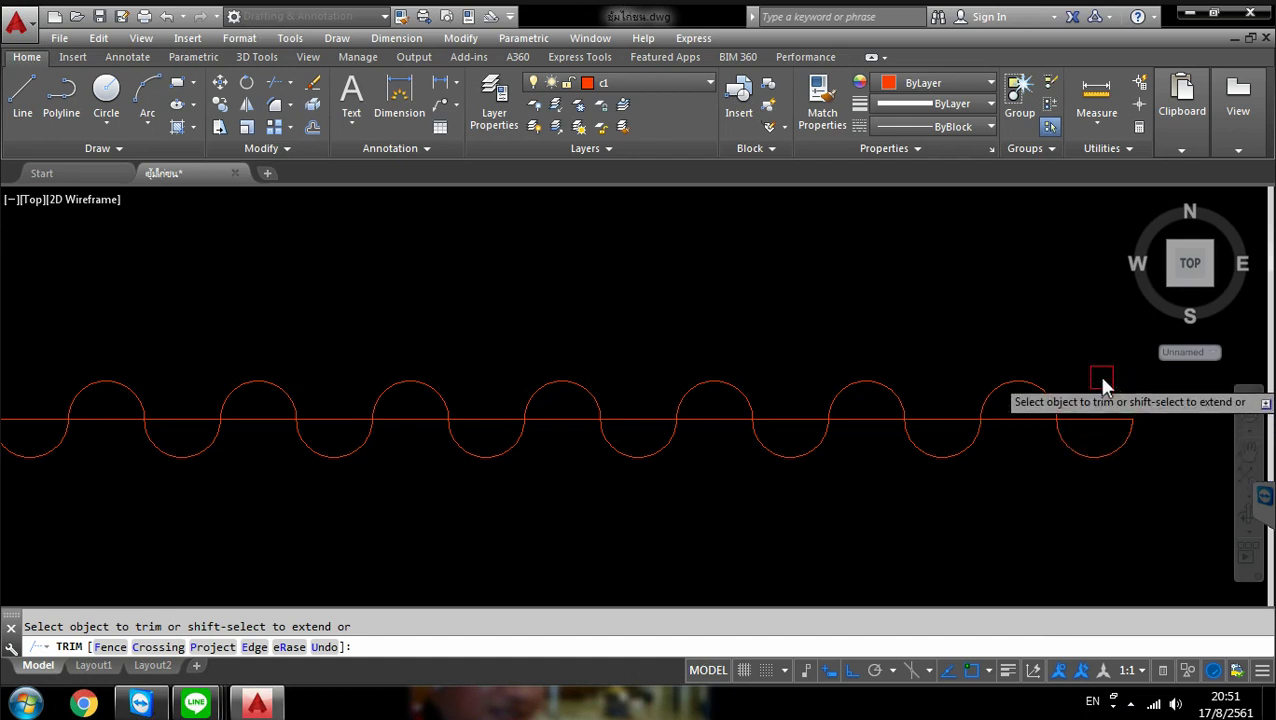
pyautogui.rightClick(1048, 331)
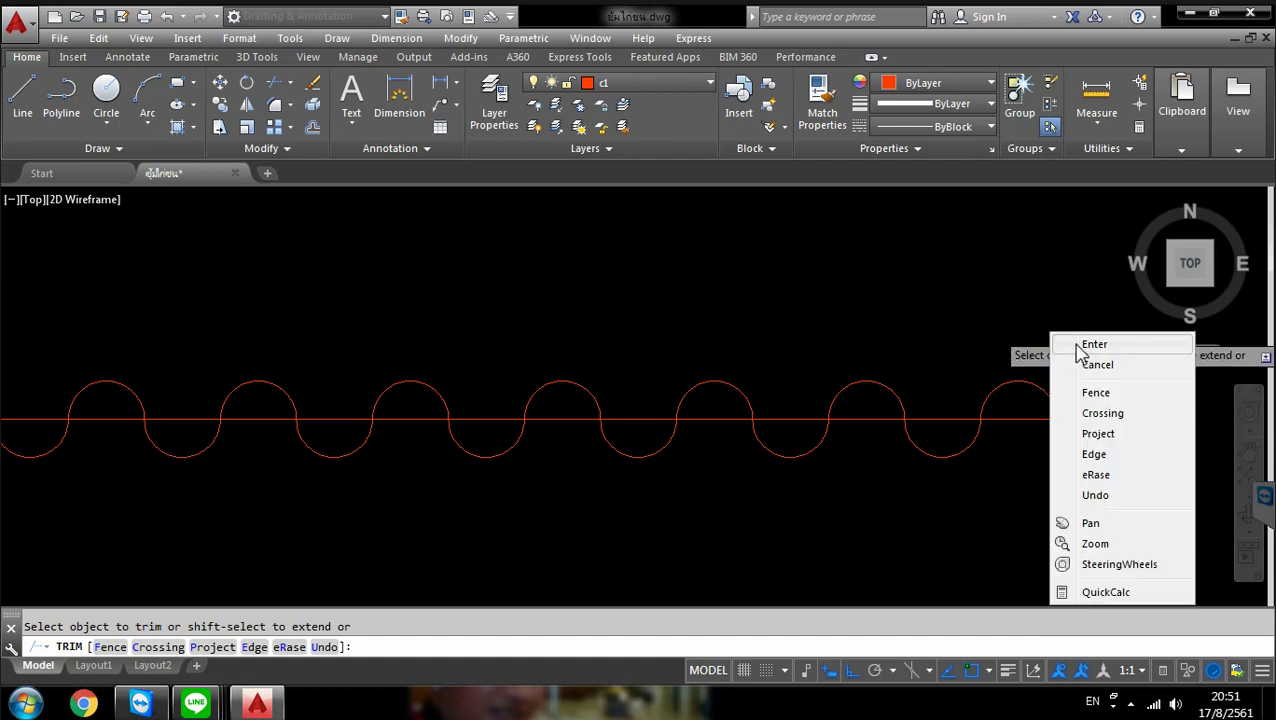
pyautogui.click(1077, 346)
pyautogui.scroll(-1, 978, 345)
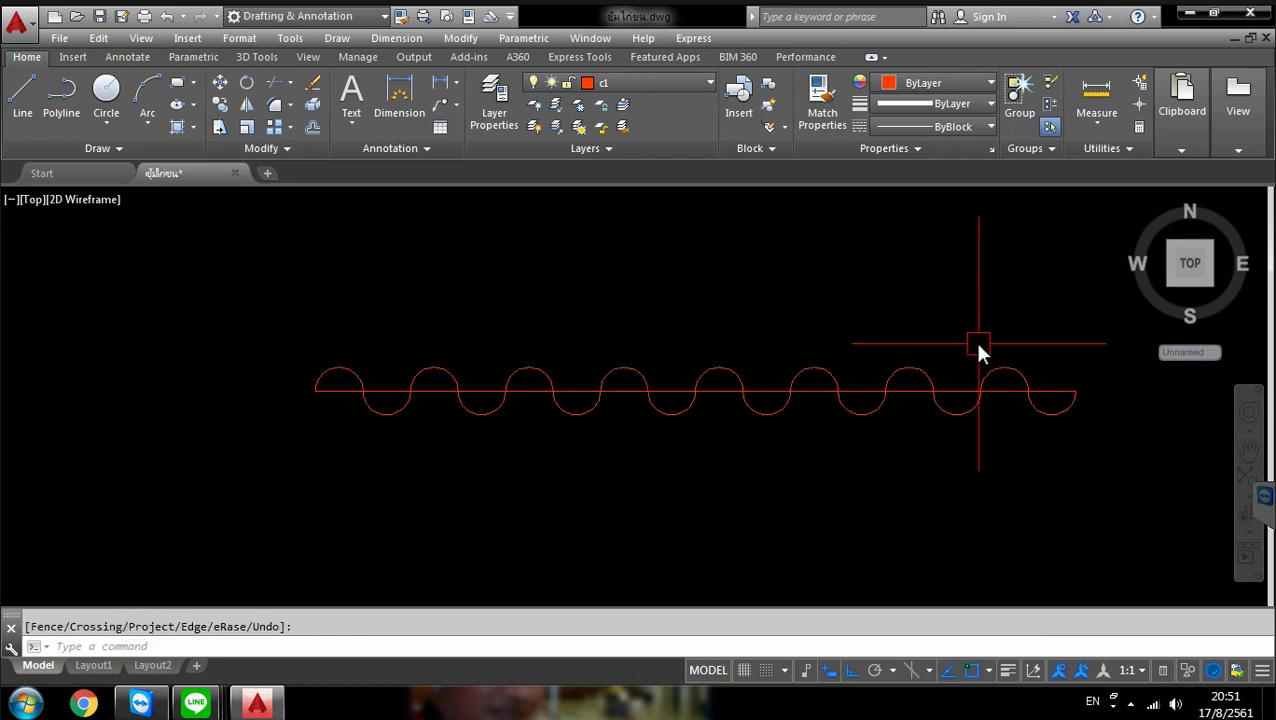
# Move the horizontal line through the wave straight down by 0.01
pyautogui.click(380, 392)
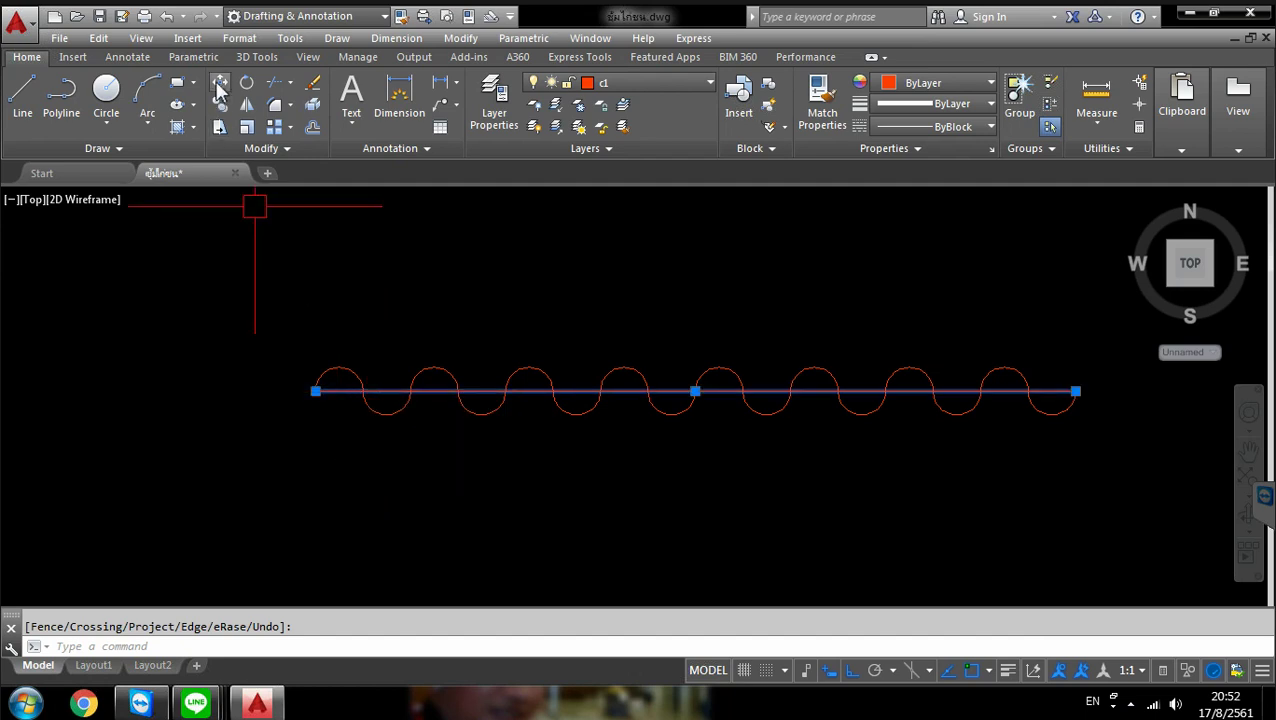
pyautogui.press('Escape')
pyautogui.press('Return')
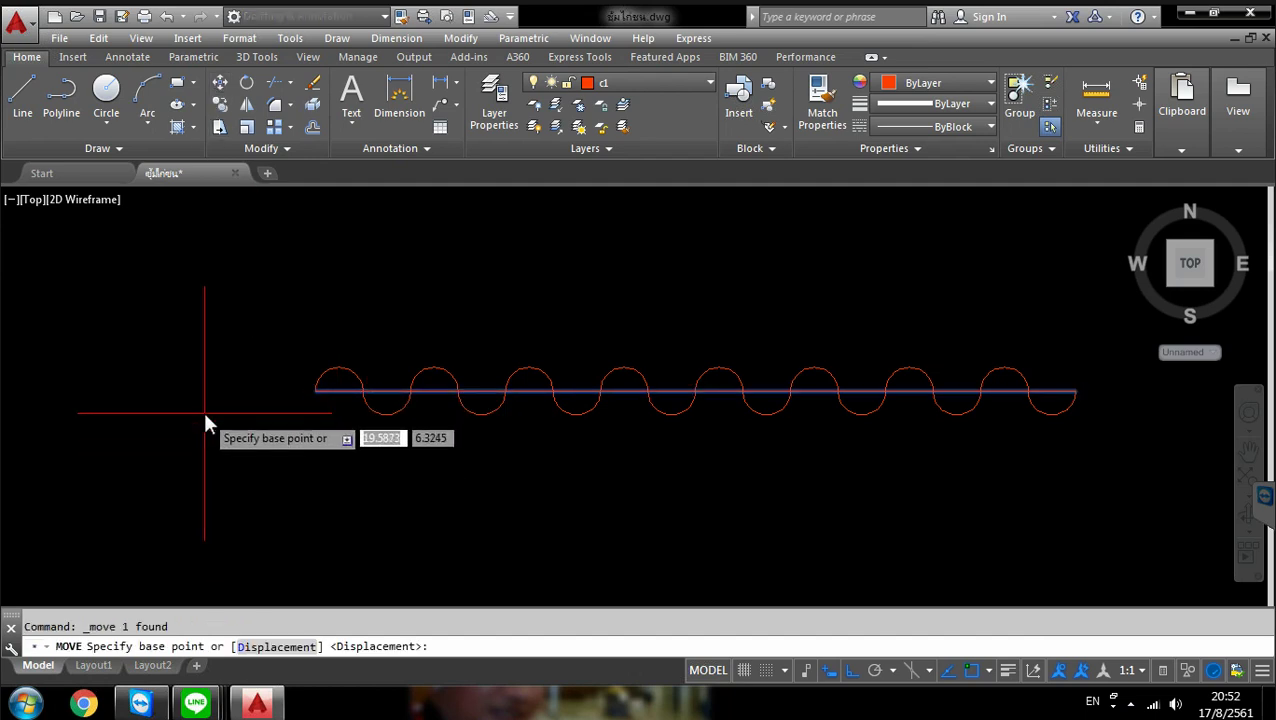
pyautogui.click(204, 416)
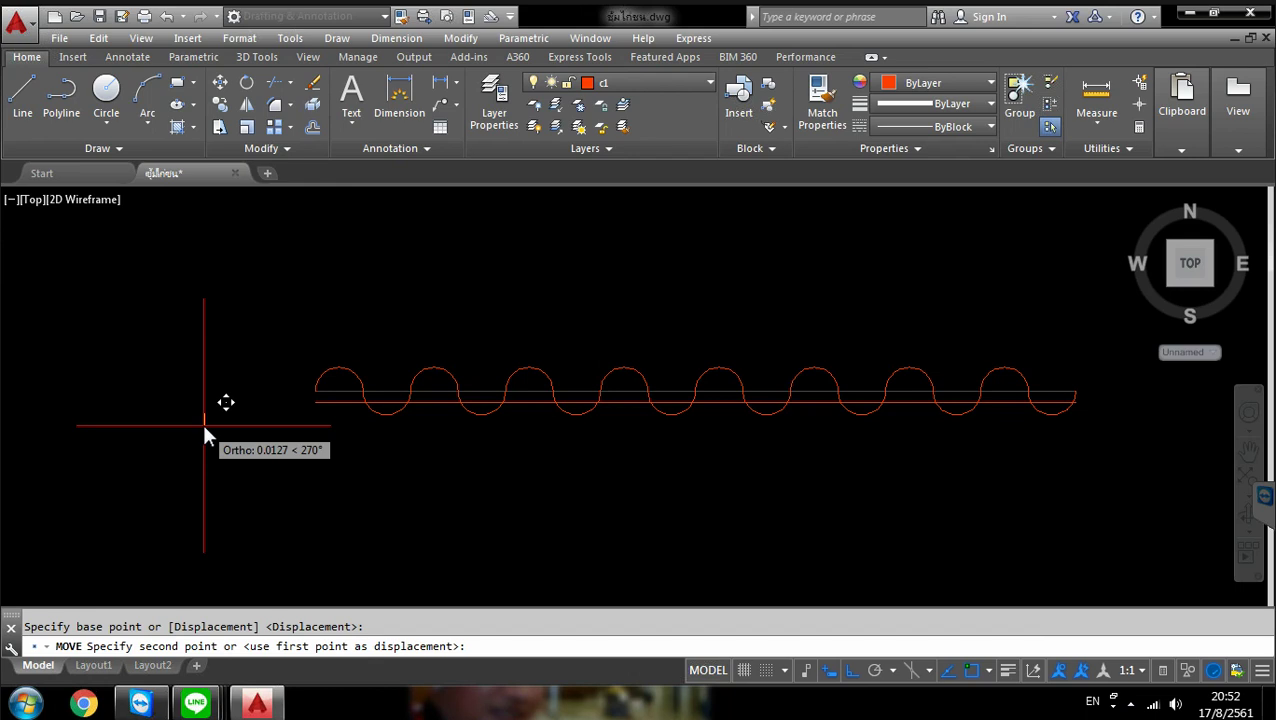
pyautogui.write('.01')
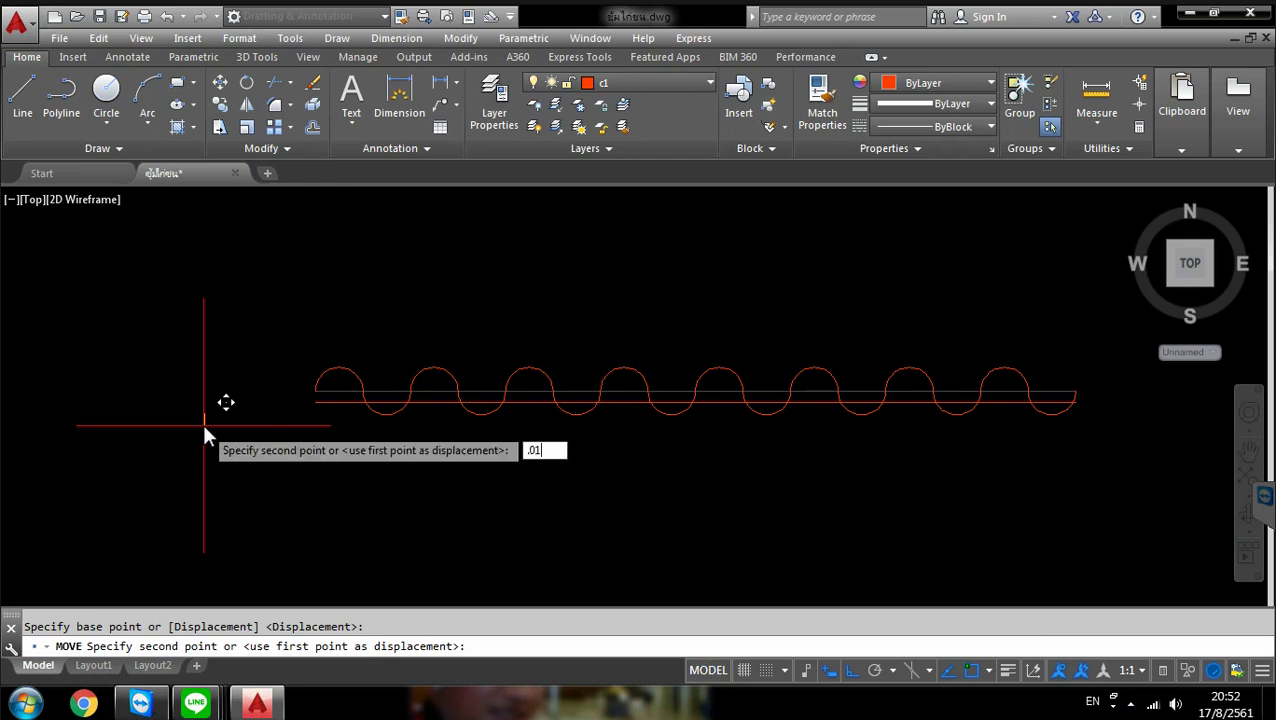
pyautogui.press('Return')
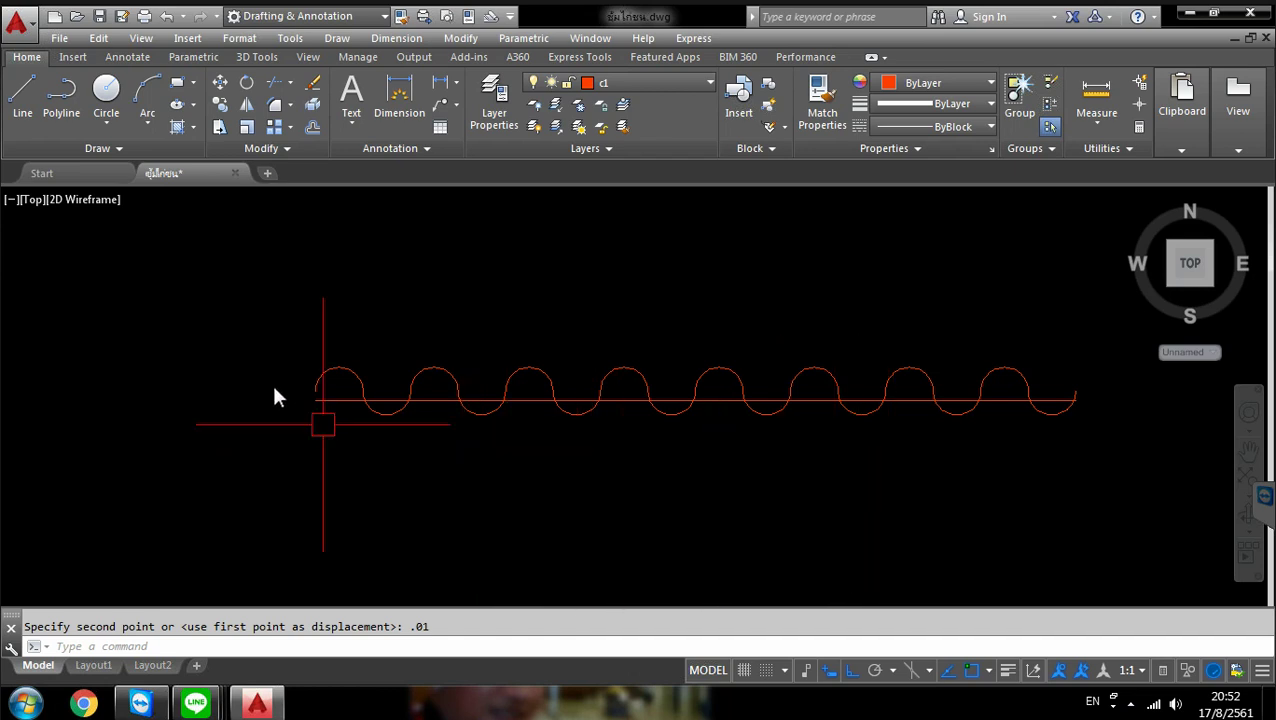
# Move the same horizontal line down by another 0.01, closer to the bottoms of the lower semicircles
pyautogui.click(220, 88)
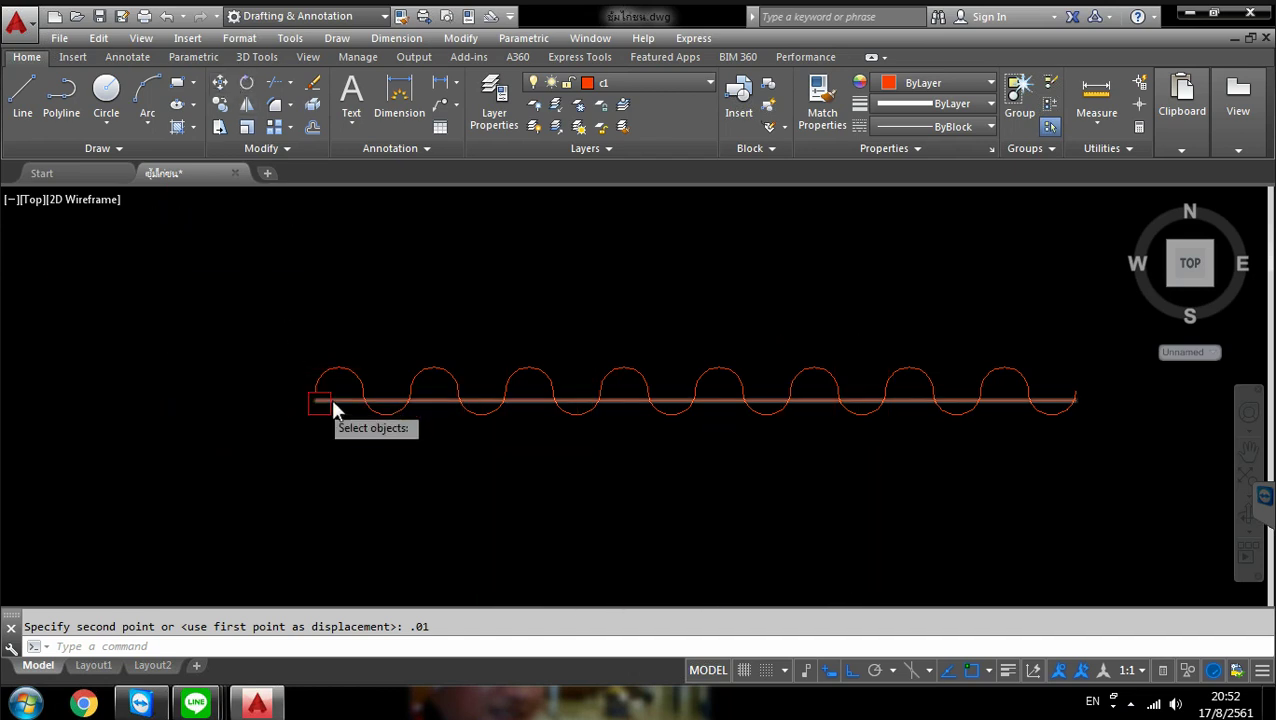
pyautogui.click(330, 400)
pyautogui.press('Return')
pyautogui.click(158, 378)
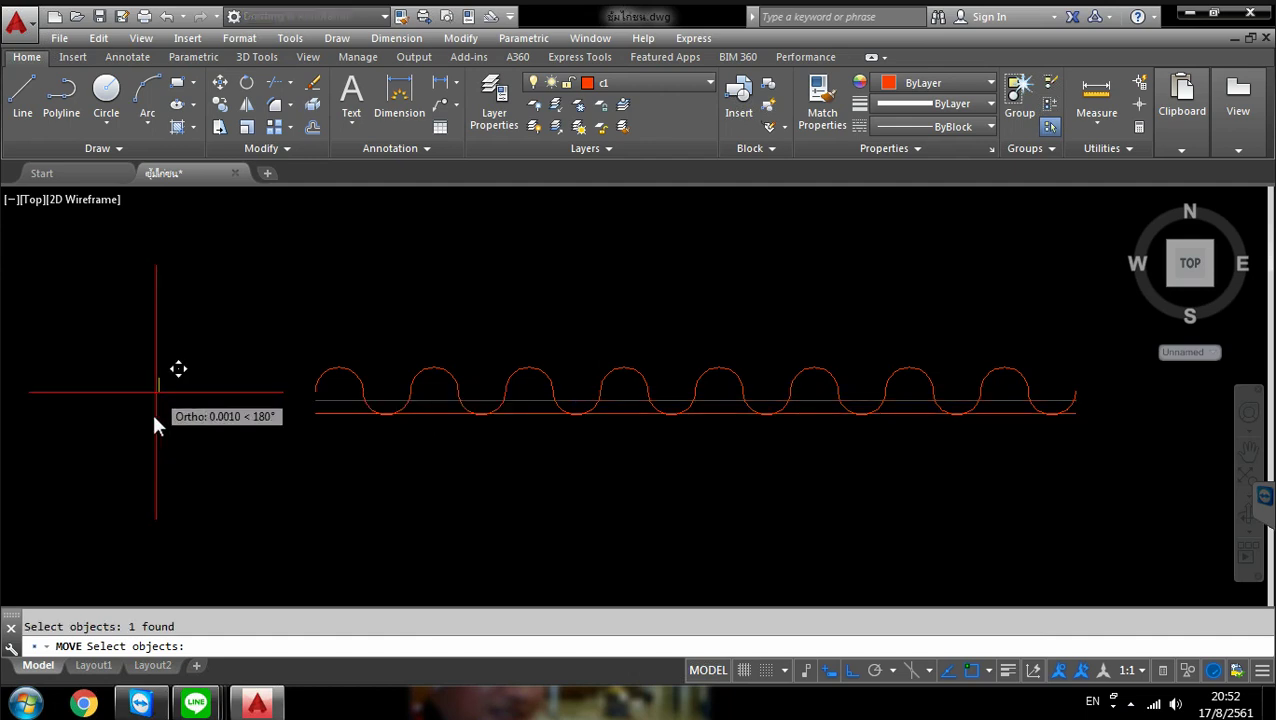
pyautogui.write('.01')
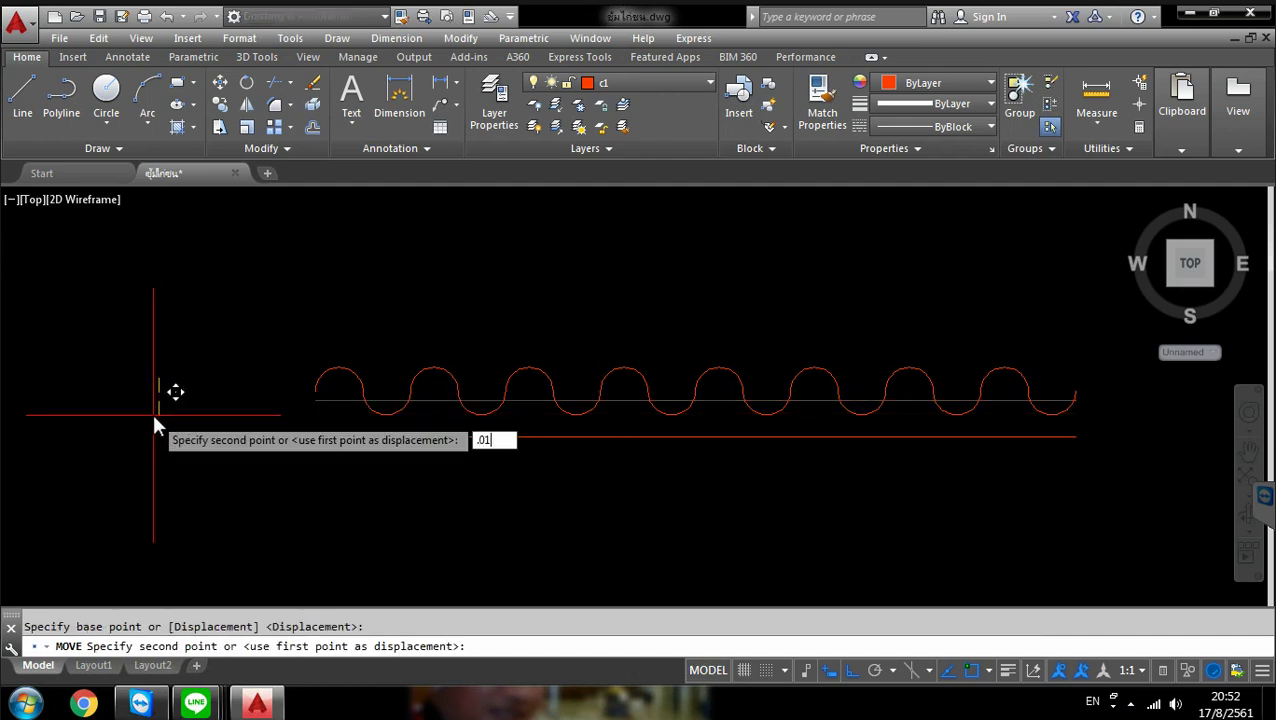
pyautogui.press('Return')
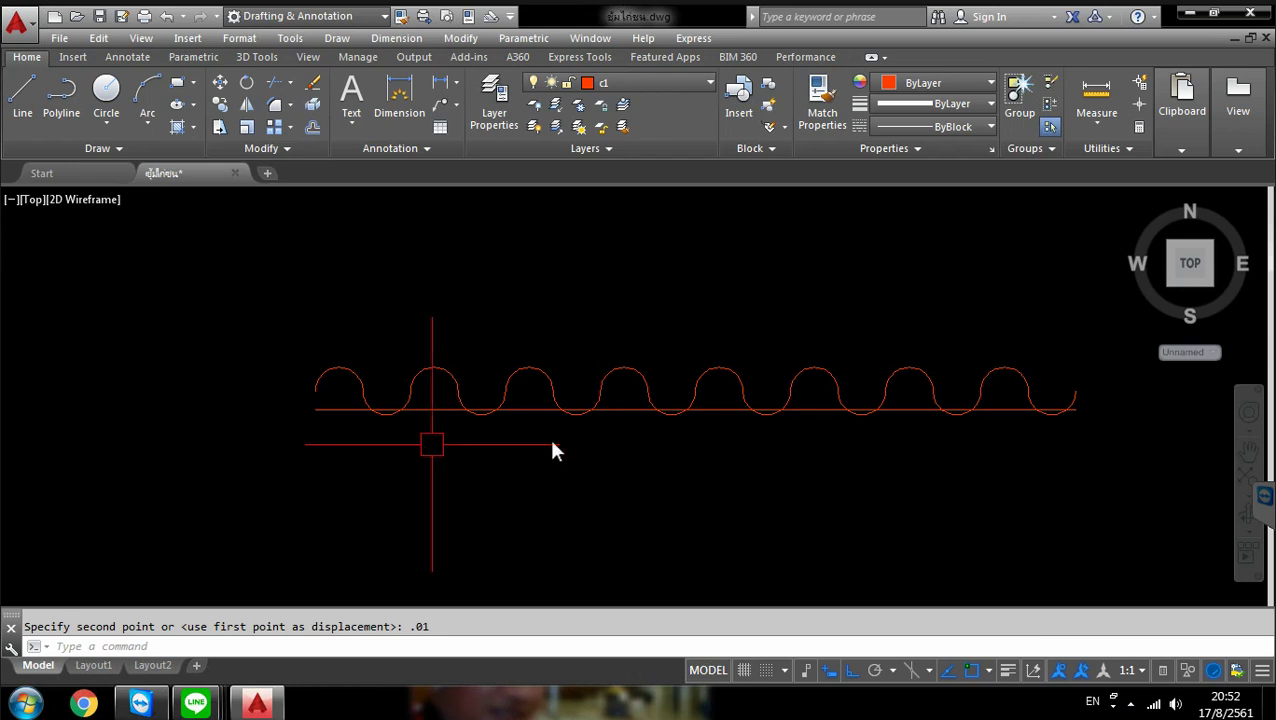
# Draw a vertical line from the wave's left endpoint down to the left endpoint of the horizontal line
pyautogui.moveTo(966, 437); pyautogui.dragTo(892, 429, button='middle')
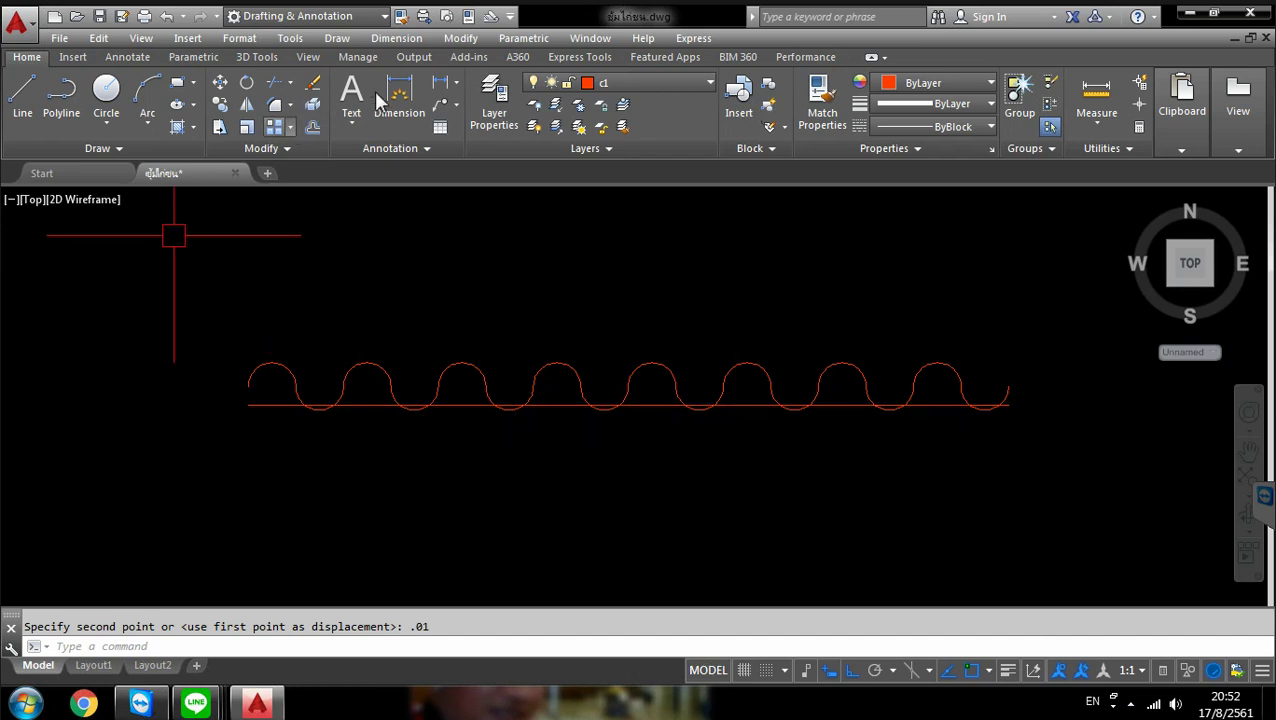
pyautogui.scroll(4, 225, 405)
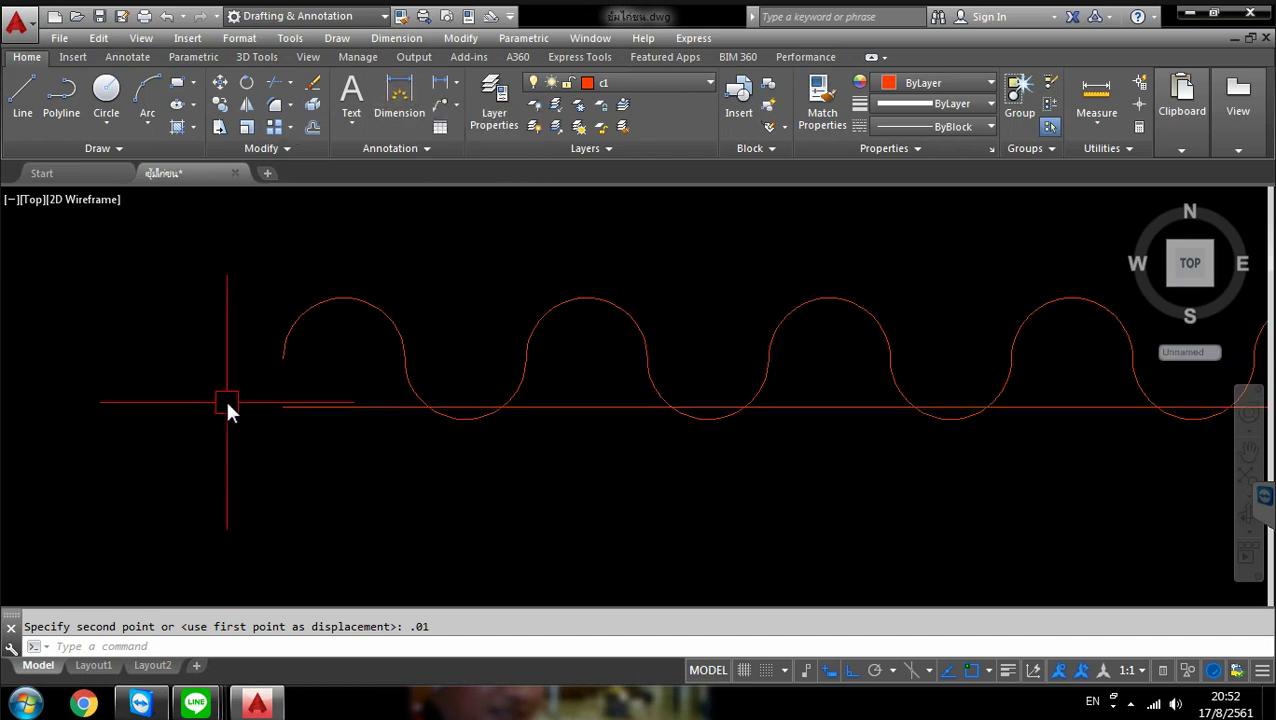
pyautogui.click(24, 92)
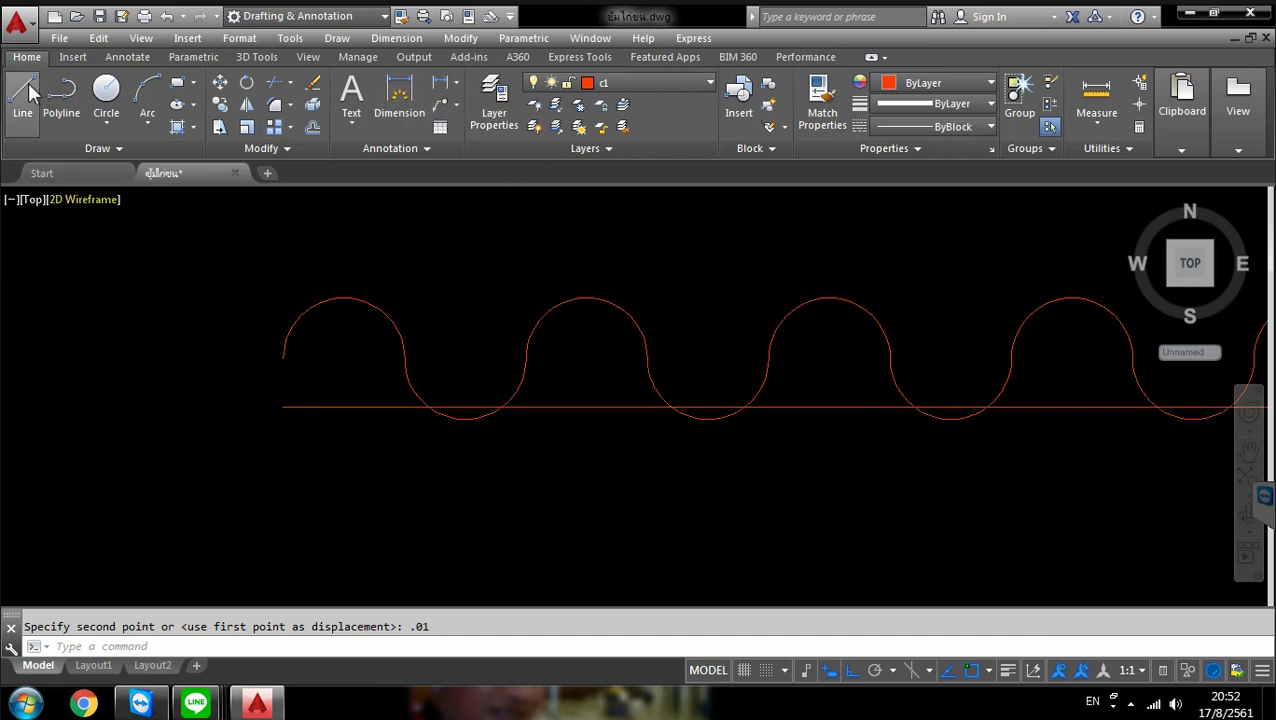
pyautogui.click(282, 358)
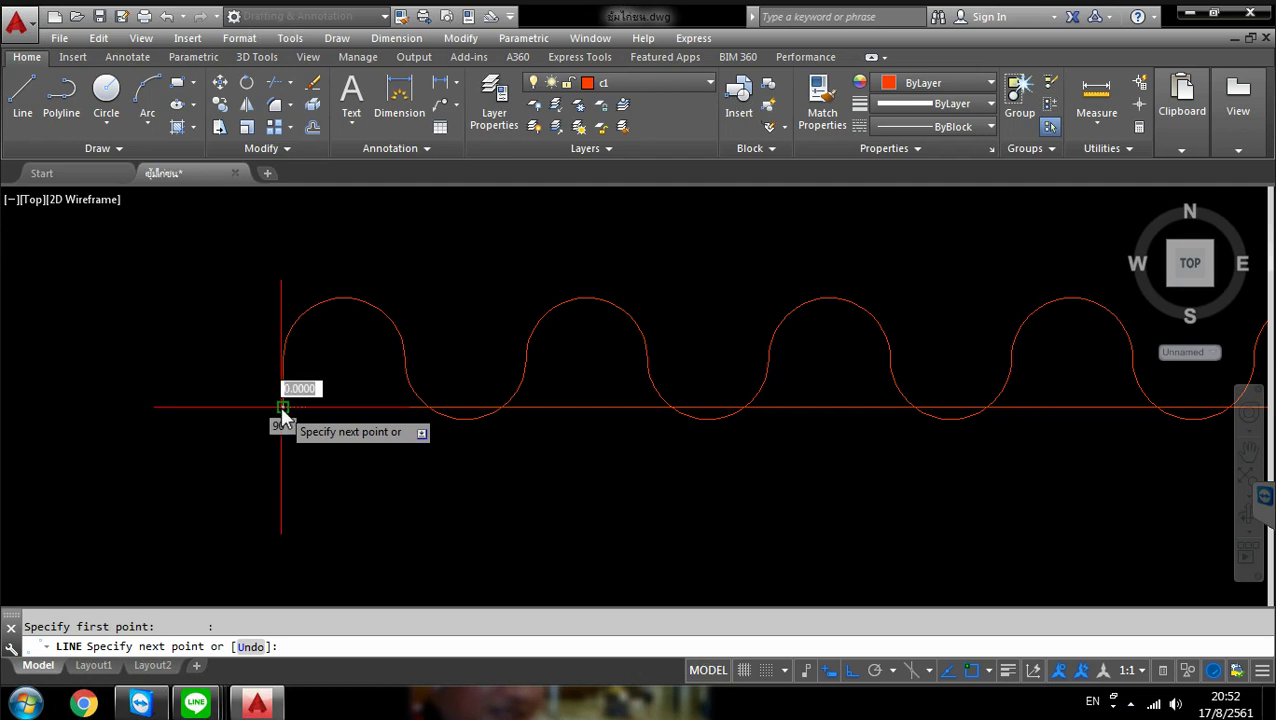
pyautogui.click(282, 408)
pyautogui.press('Escape')
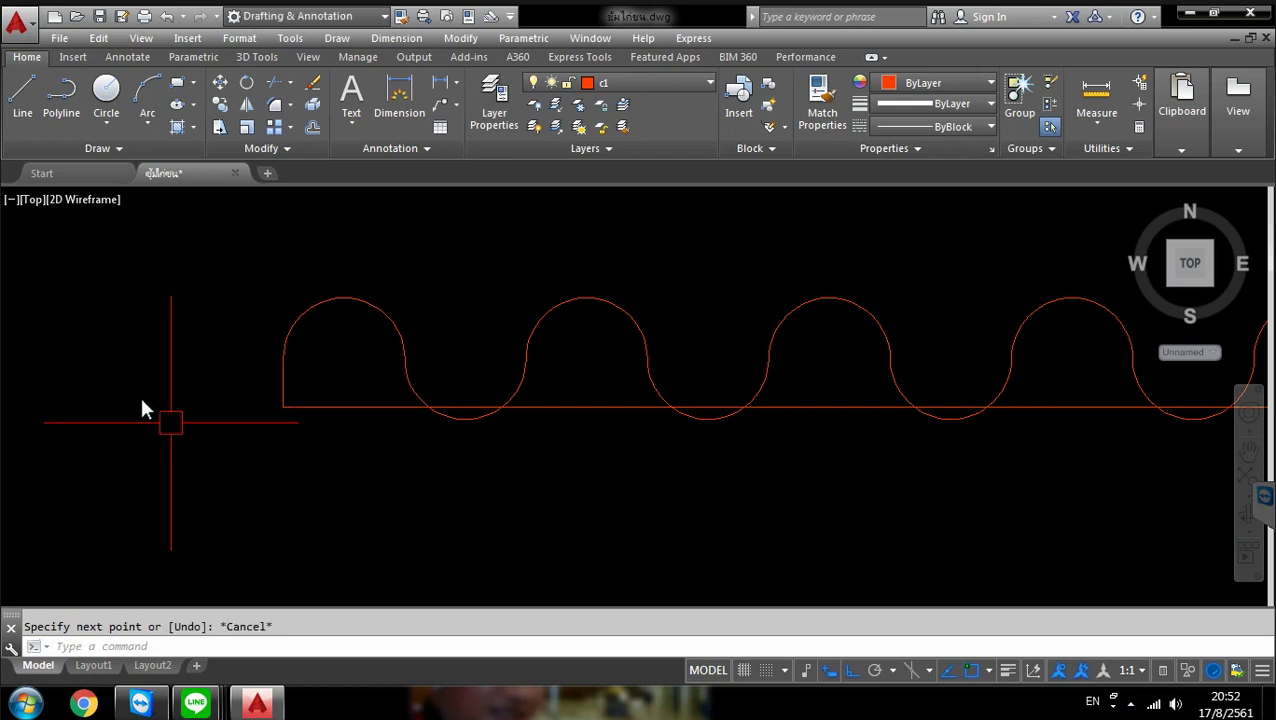
pyautogui.scroll(-4, 142, 405)
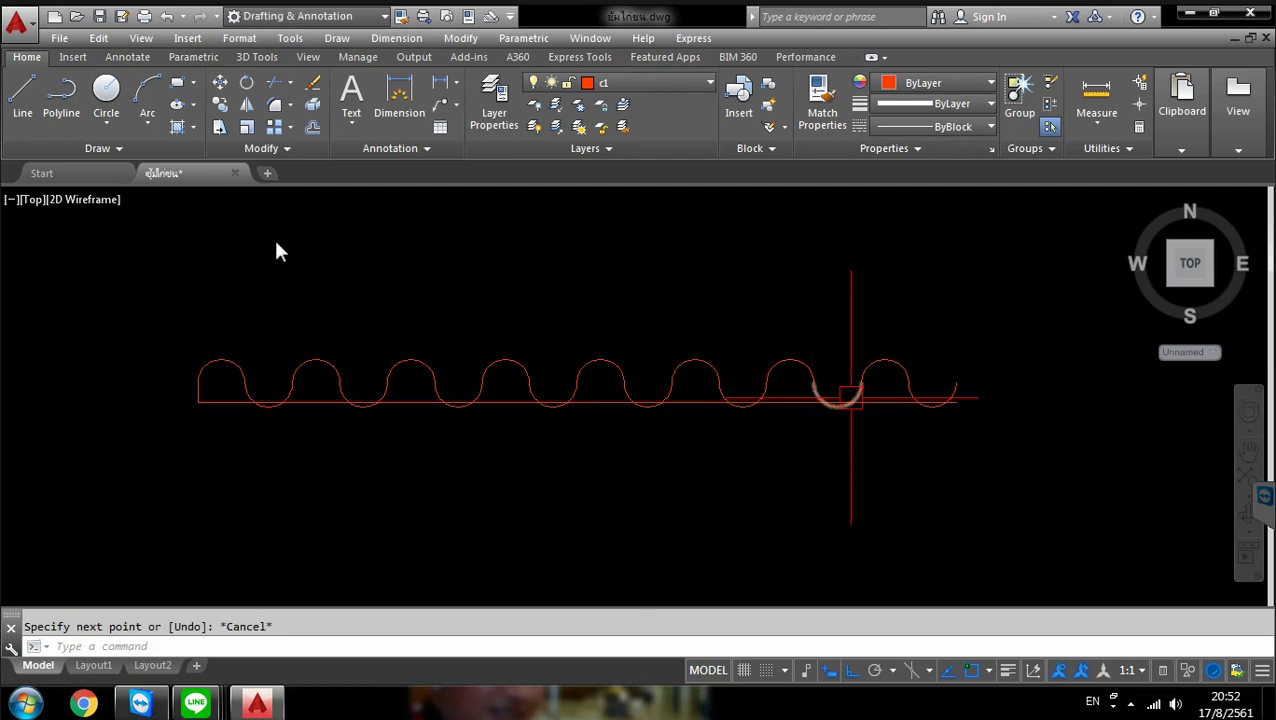
# Copy the horizontal base line straight up by 0.04, so the copy crosses the upper semicircles
pyautogui.click(220, 104)
pyautogui.click(220, 401)
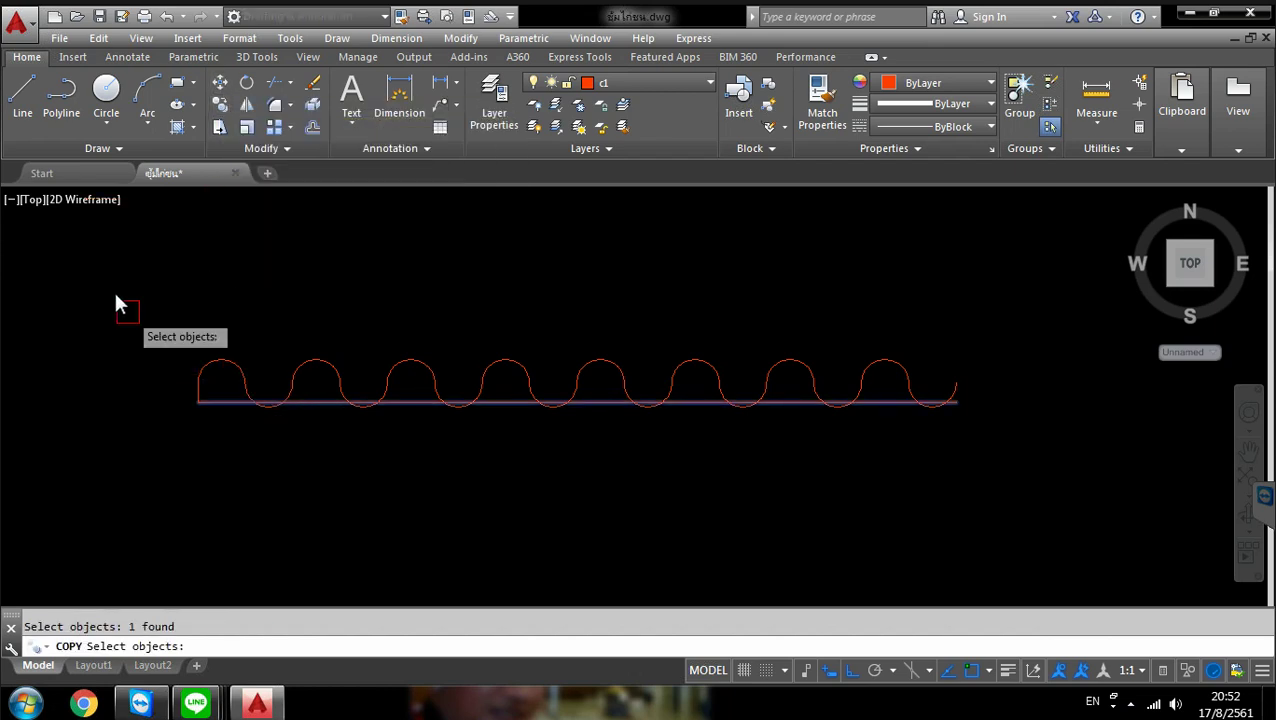
pyautogui.press('Return')
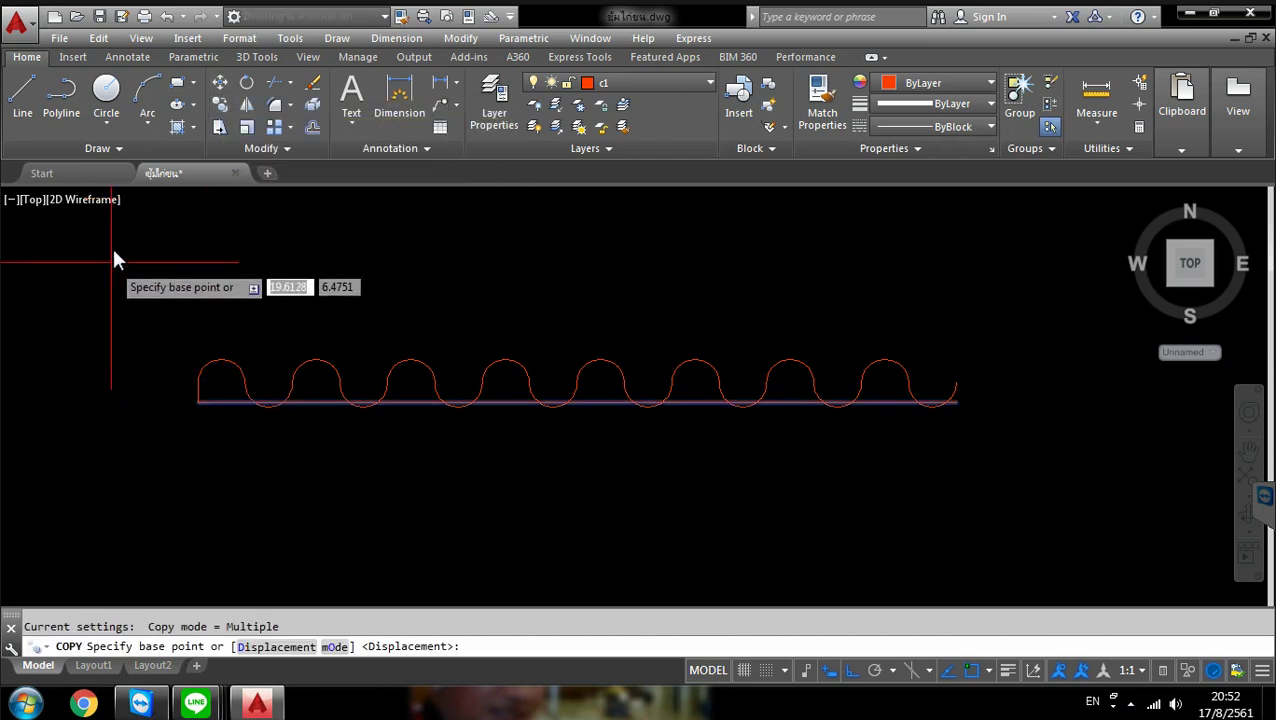
pyautogui.click(118, 356)
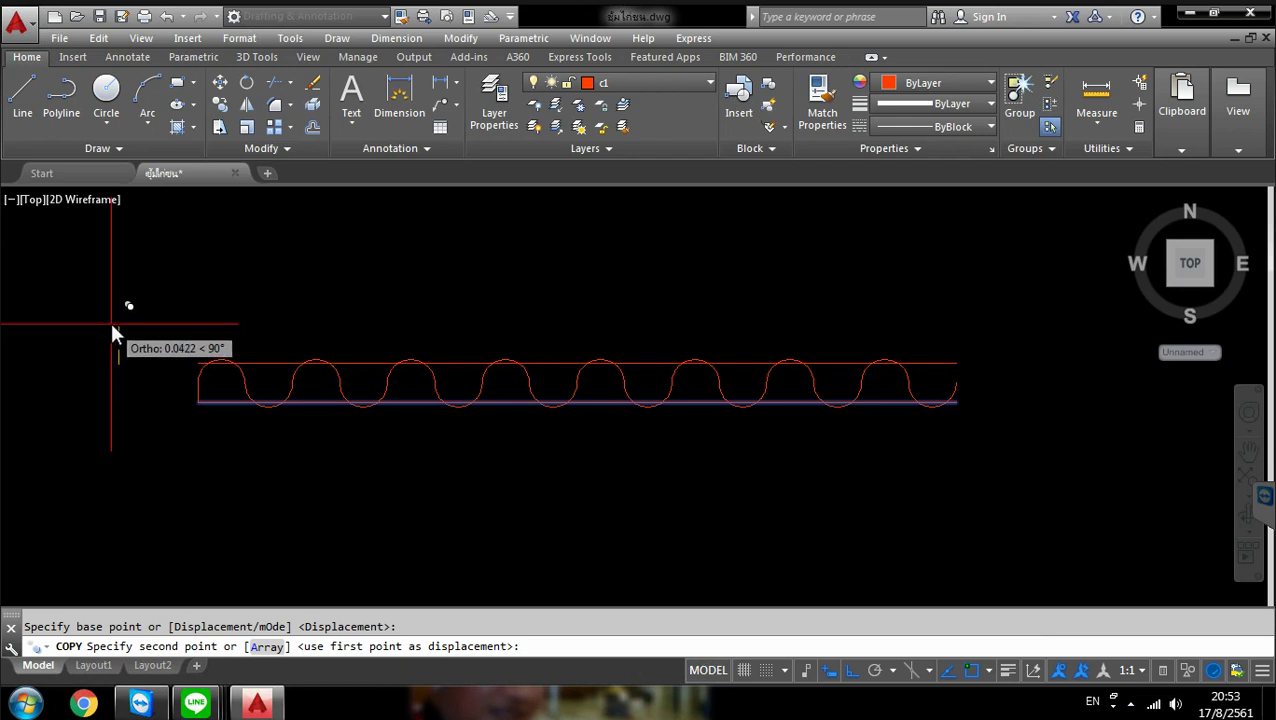
pyautogui.write('20')
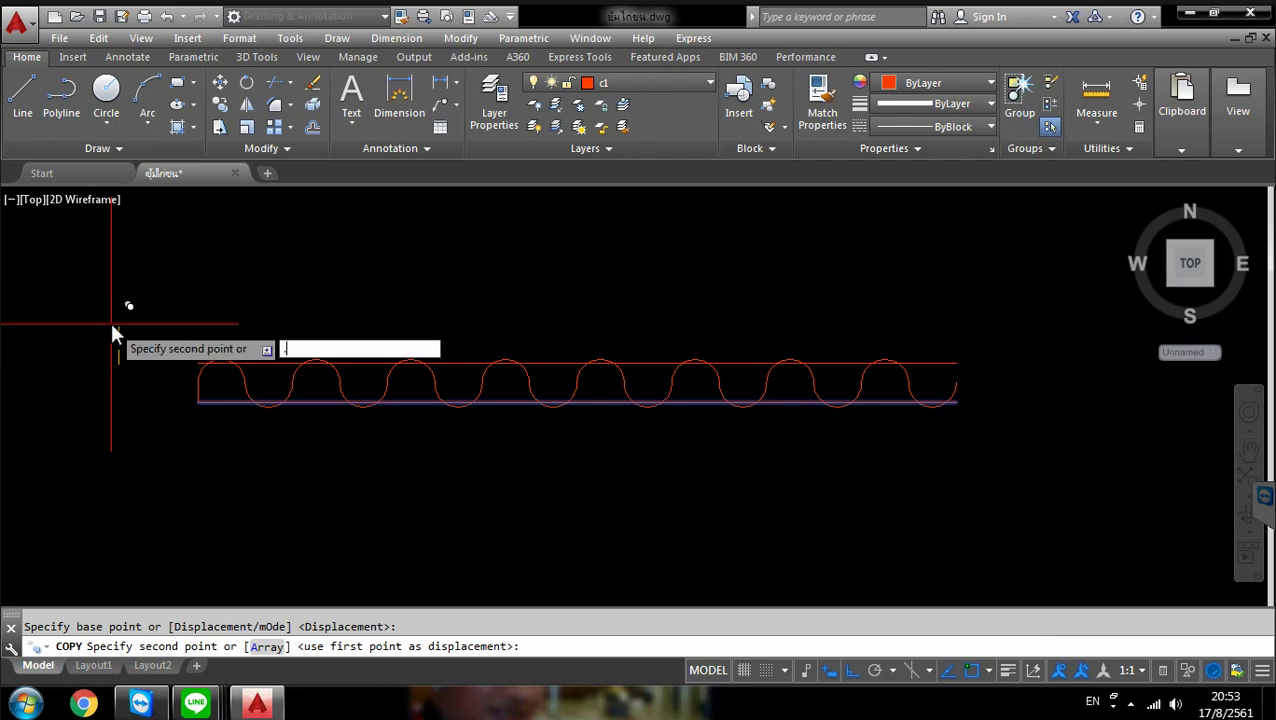
pyautogui.press('BackSpace')
pyautogui.press('BackSpace')
pyautogui.write('.04')
pyautogui.press('Return')
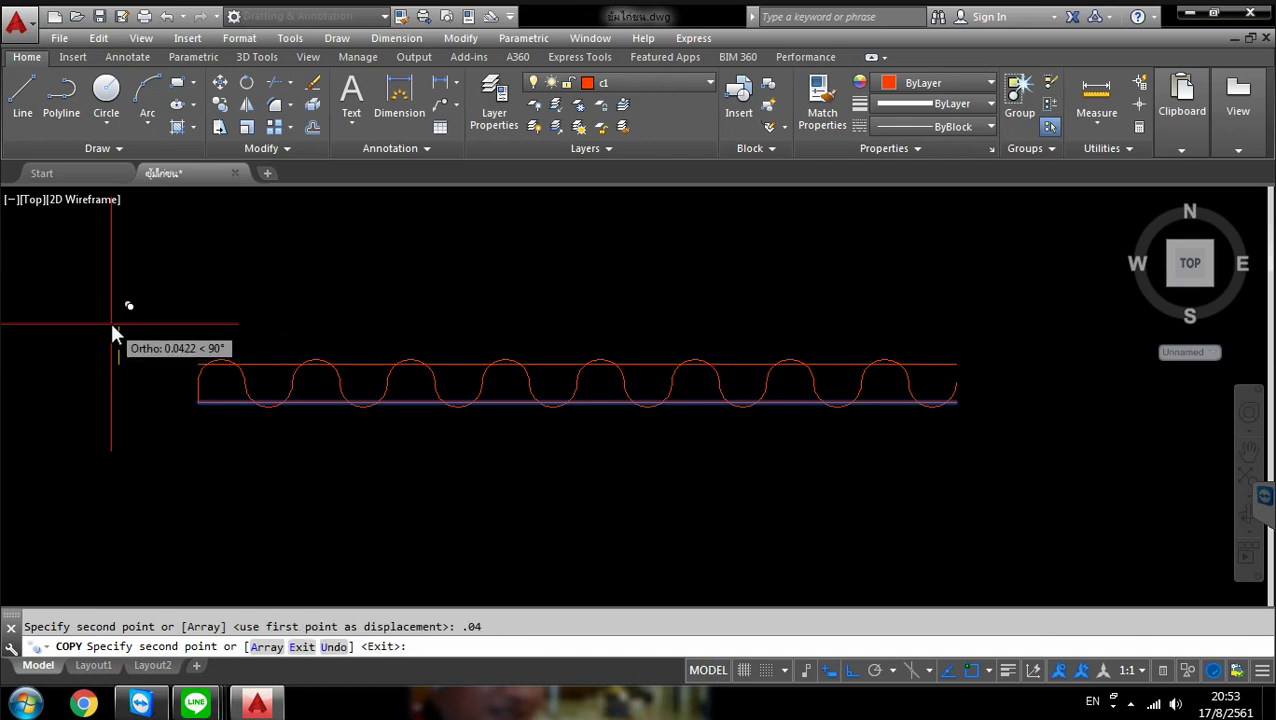
pyautogui.press('Escape')
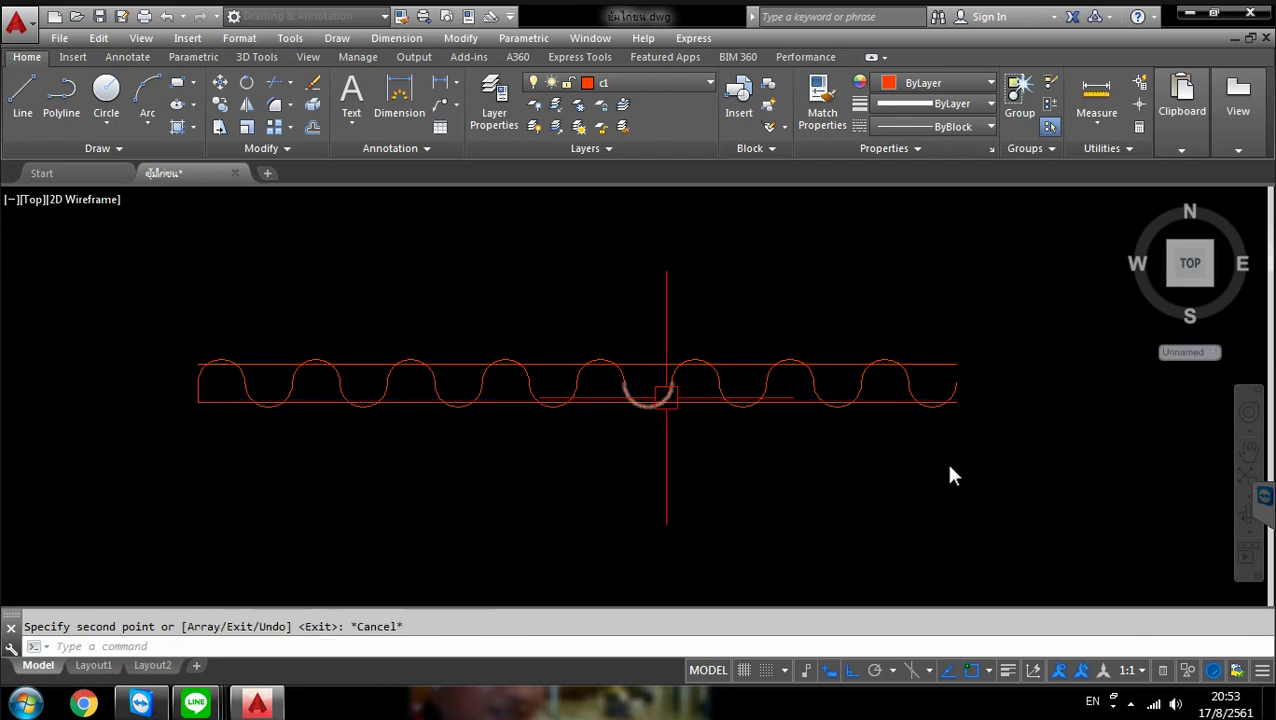
# Draw a vertical line from the wave's right endpoint up to the right endpoint of the upper horizontal line
pyautogui.scroll(5, 960, 352)
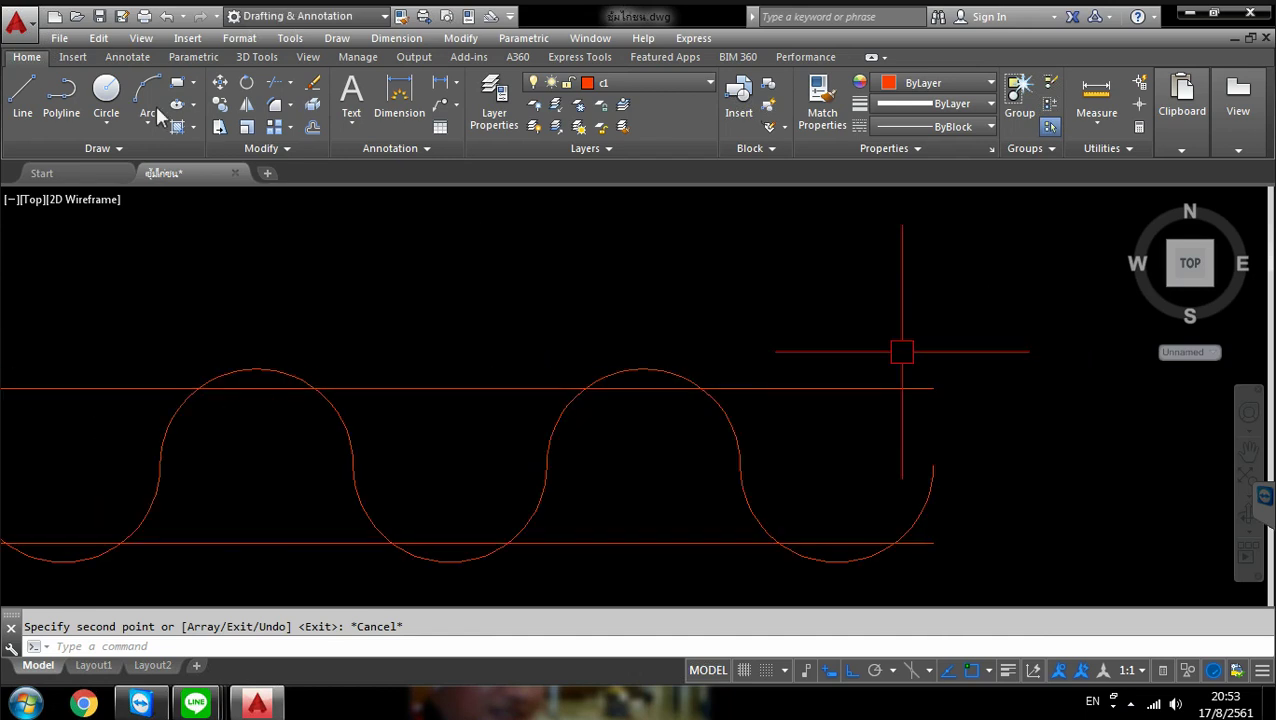
pyautogui.click(22, 92)
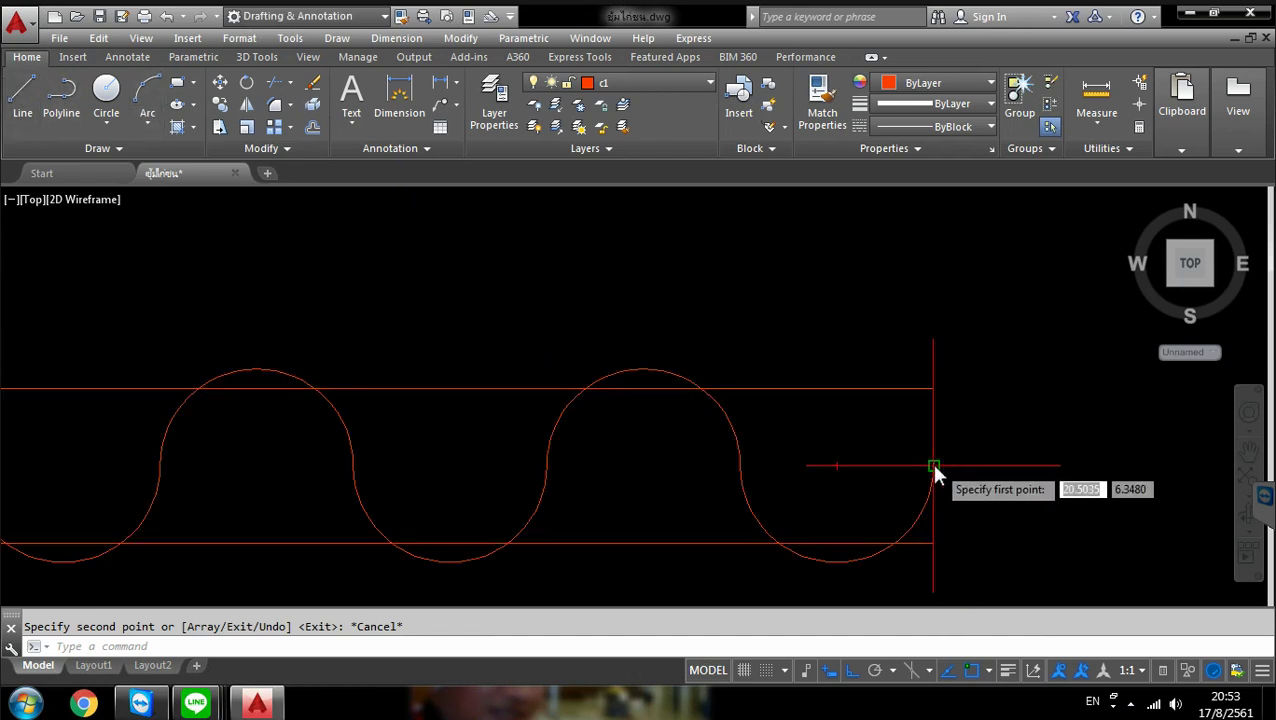
pyautogui.click(932, 392)
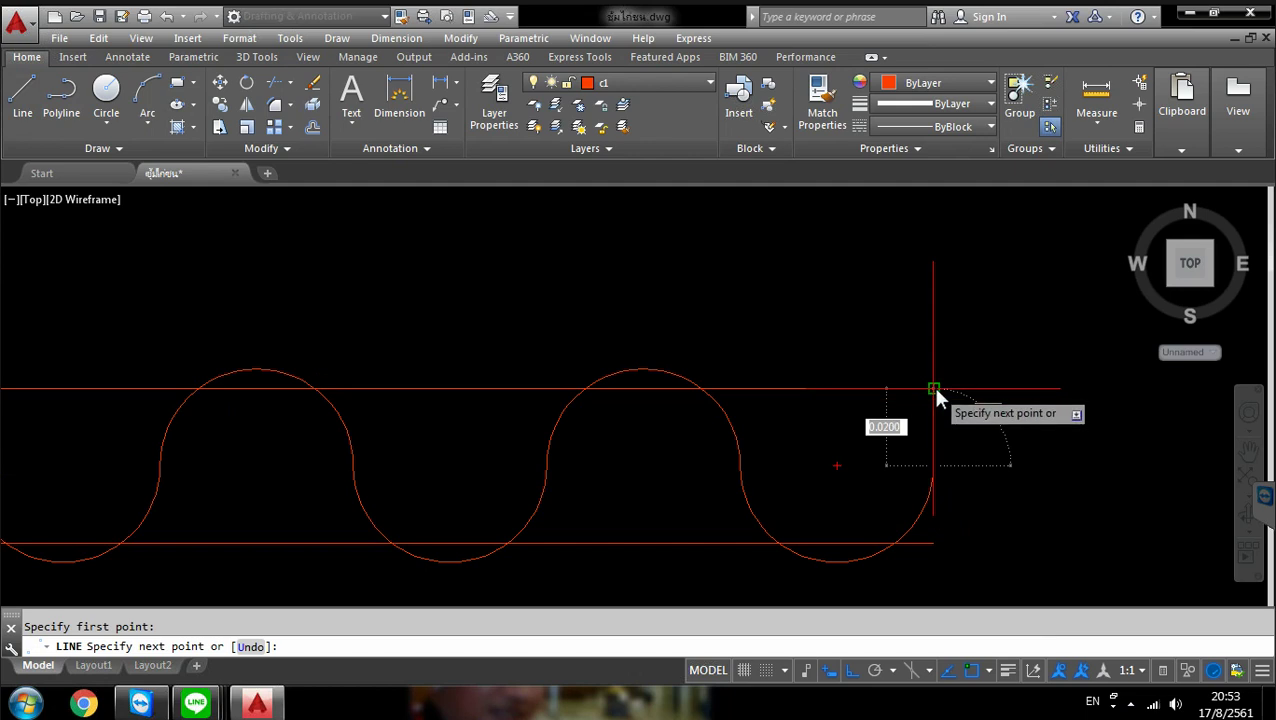
pyautogui.click(933, 393)
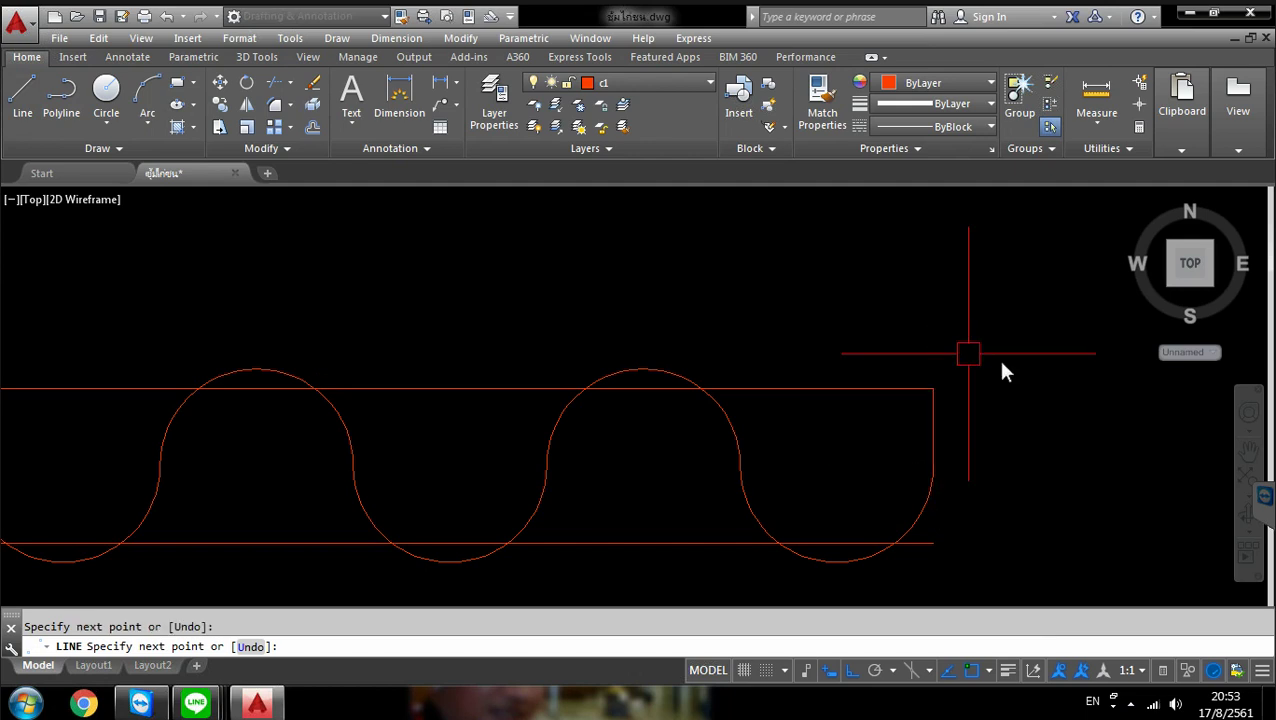
pyautogui.press('Escape')
# Trim off all the semicircle bottoms that extend below the lower horizontal line
pyautogui.scroll(-3, 998, 352)
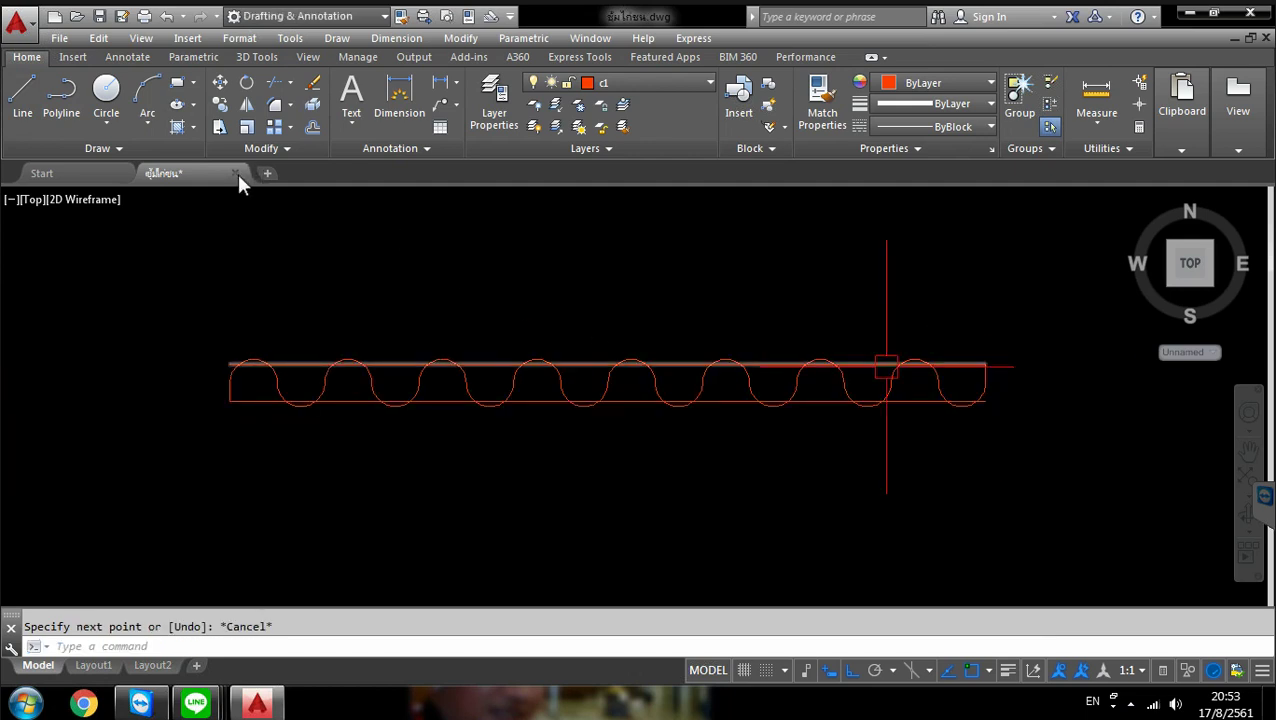
pyautogui.click(280, 87)
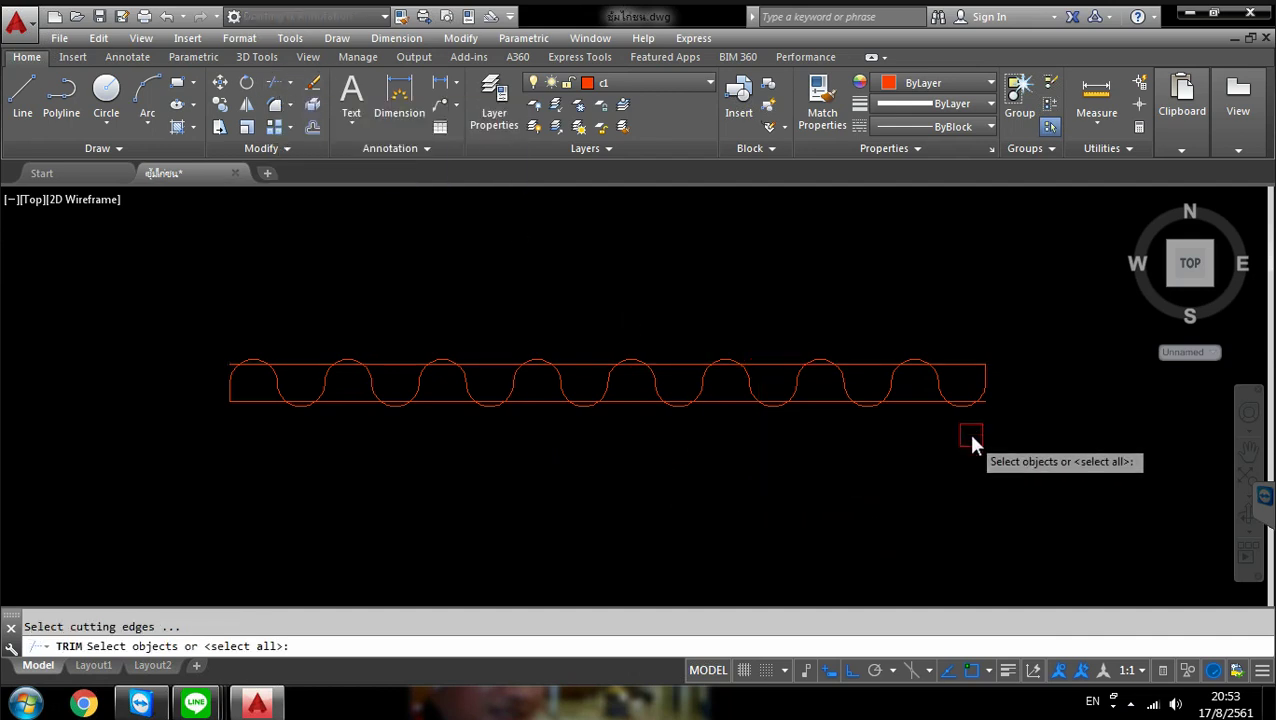
pyautogui.press('Return')
pyautogui.scroll(5, 975, 414)
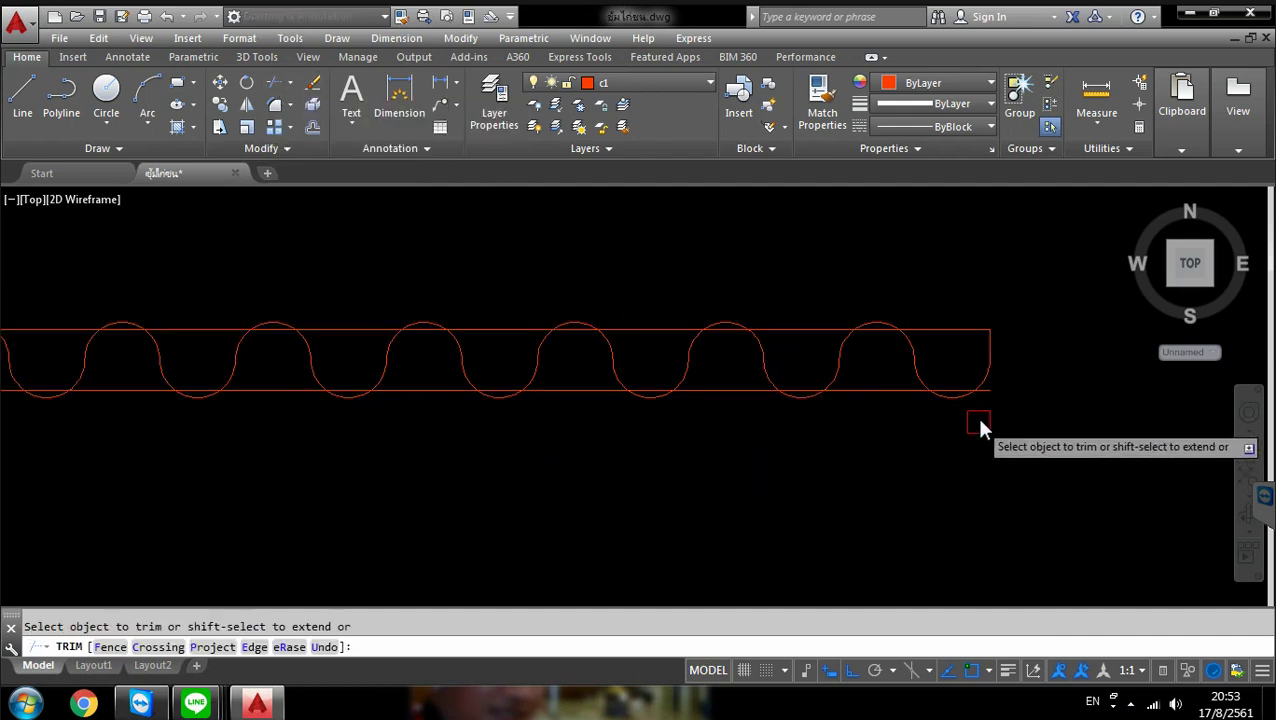
pyautogui.click(1003, 364)
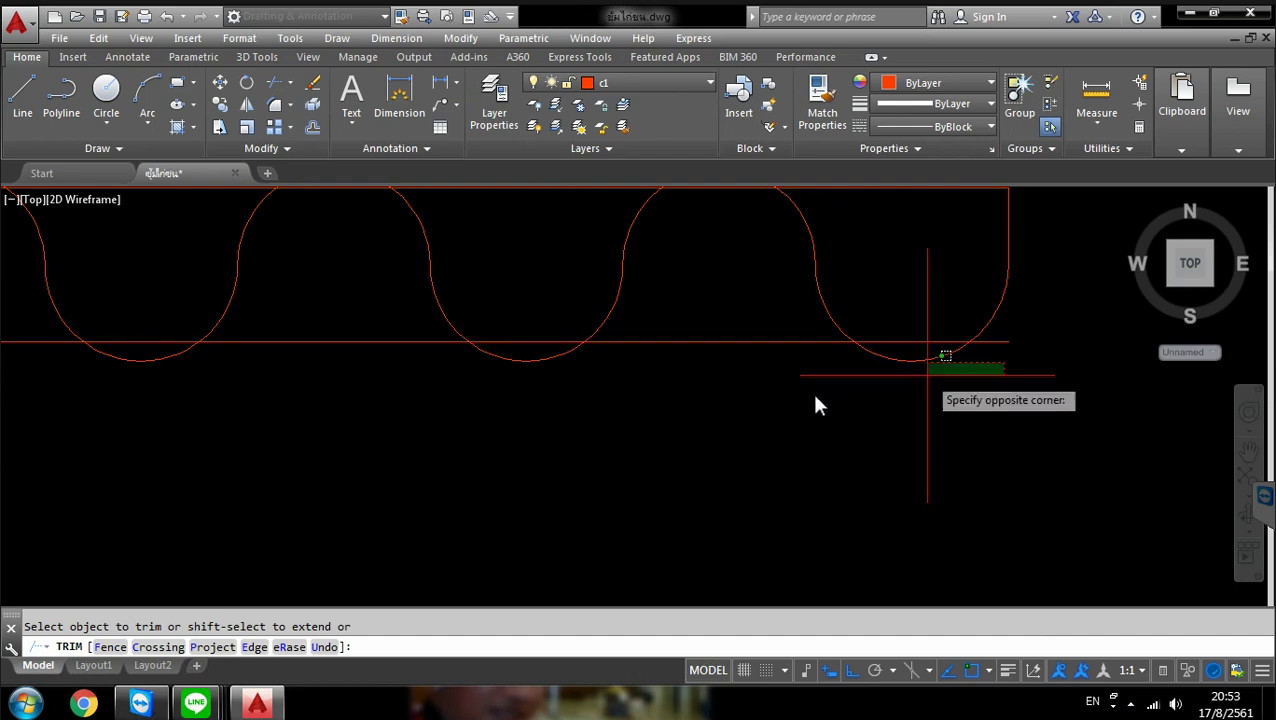
pyautogui.click(987, 365)
pyautogui.scroll(2, 987, 362)
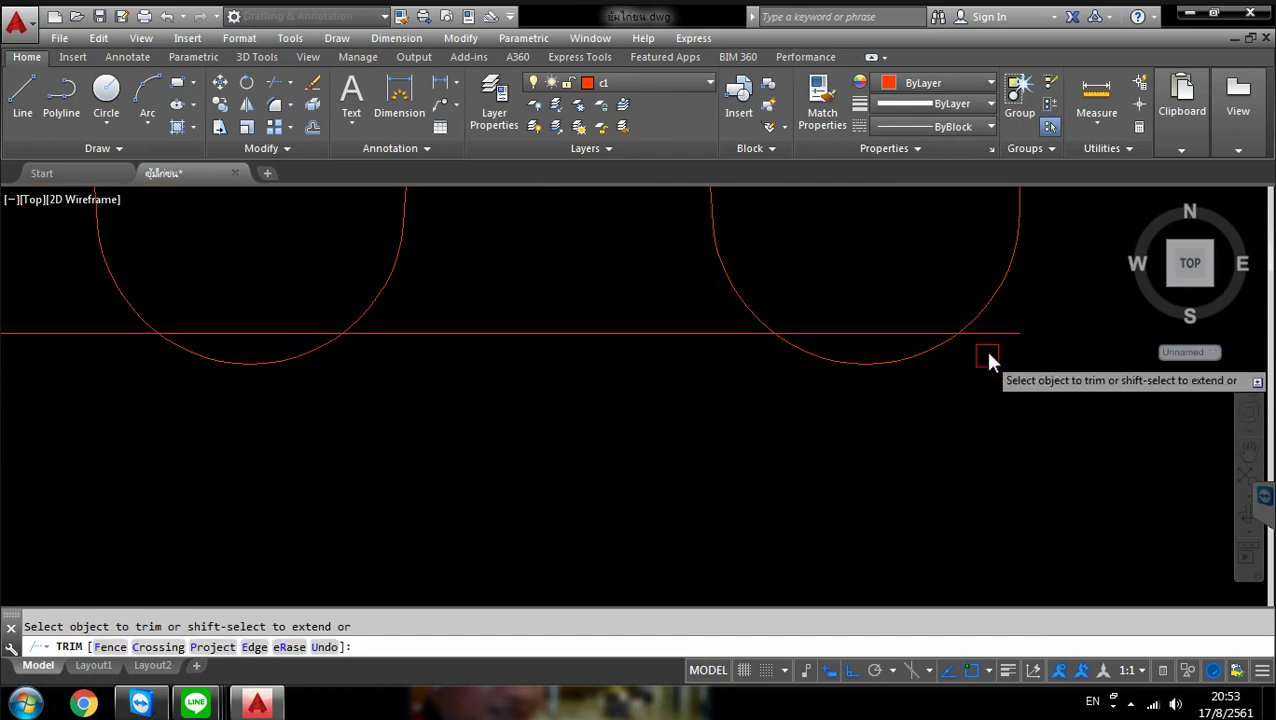
pyautogui.click(988, 352)
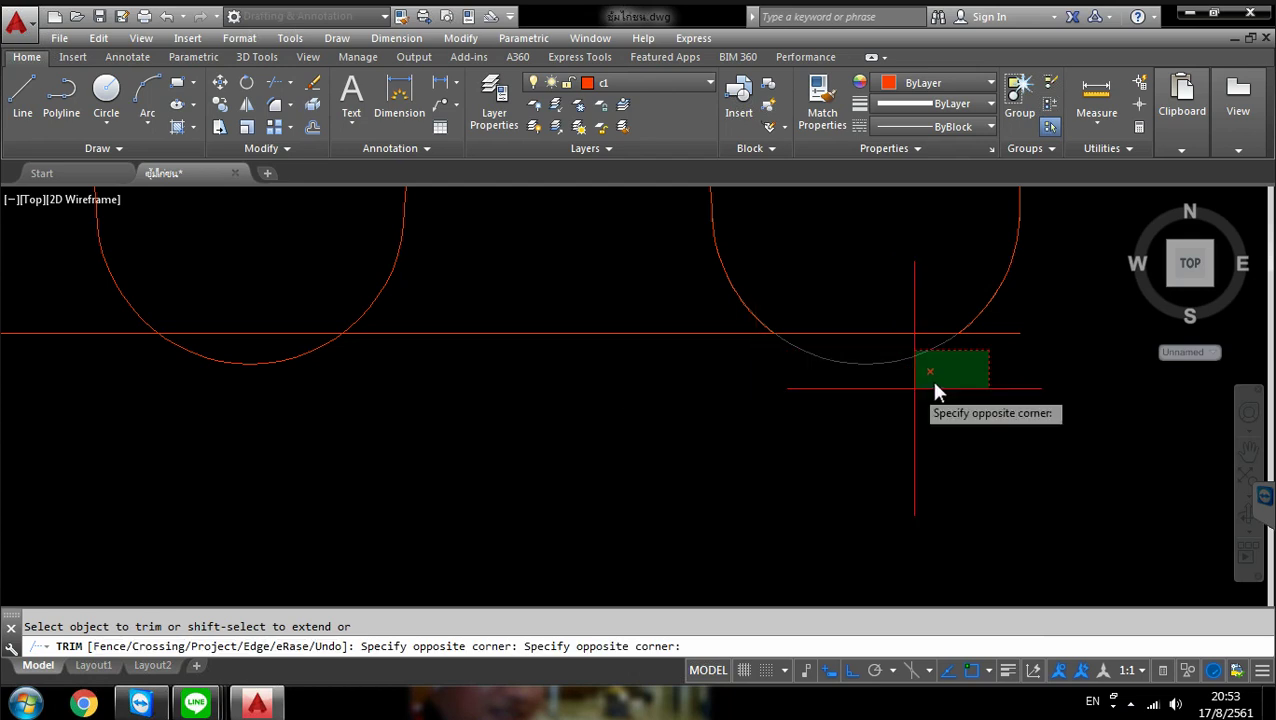
pyautogui.scroll(-10, 935, 388)
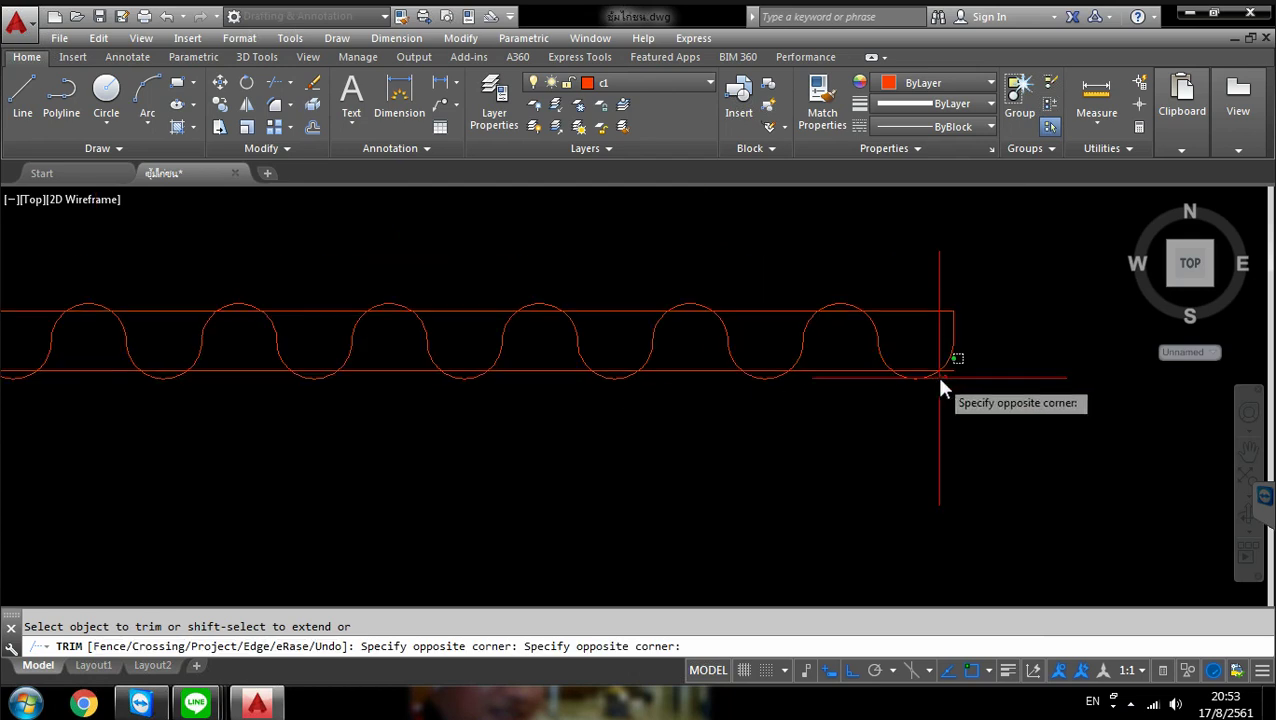
pyautogui.click(552, 410)
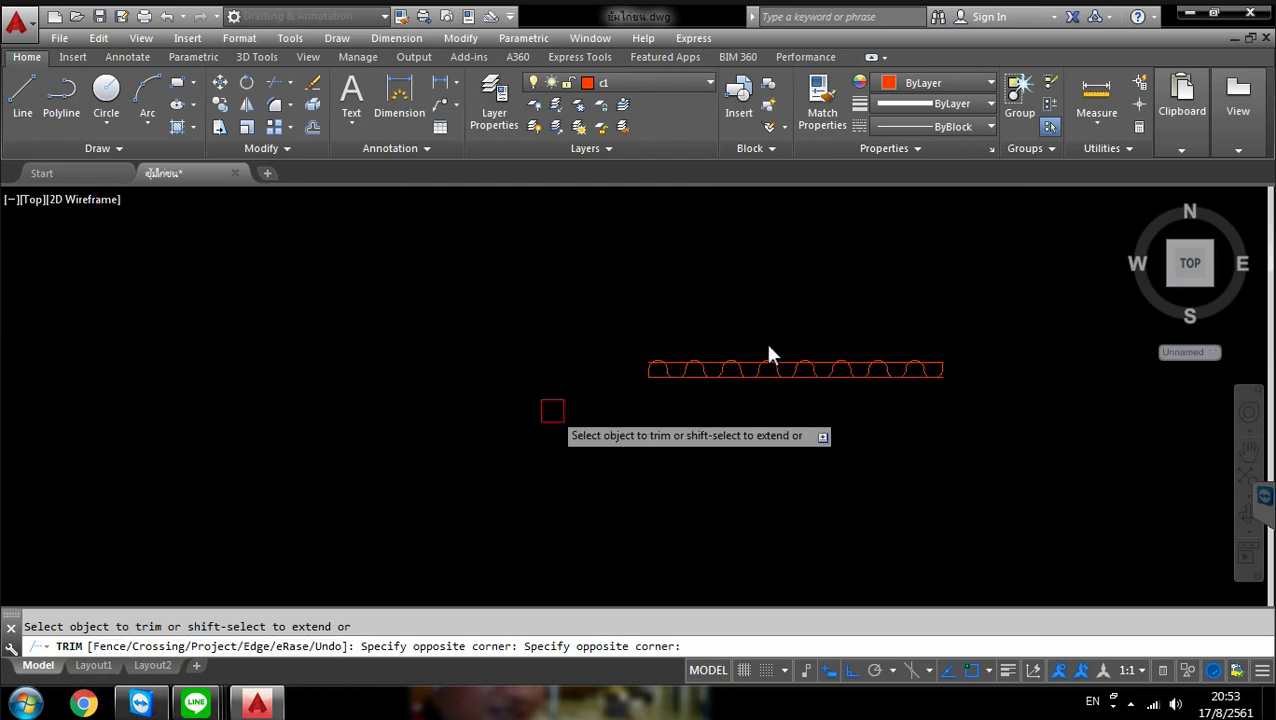
# Trim the lower line's right end stub and its segments beneath the upper humps, keeping only the flat bottoms of the troughs
pyautogui.scroll(6, 941, 344)
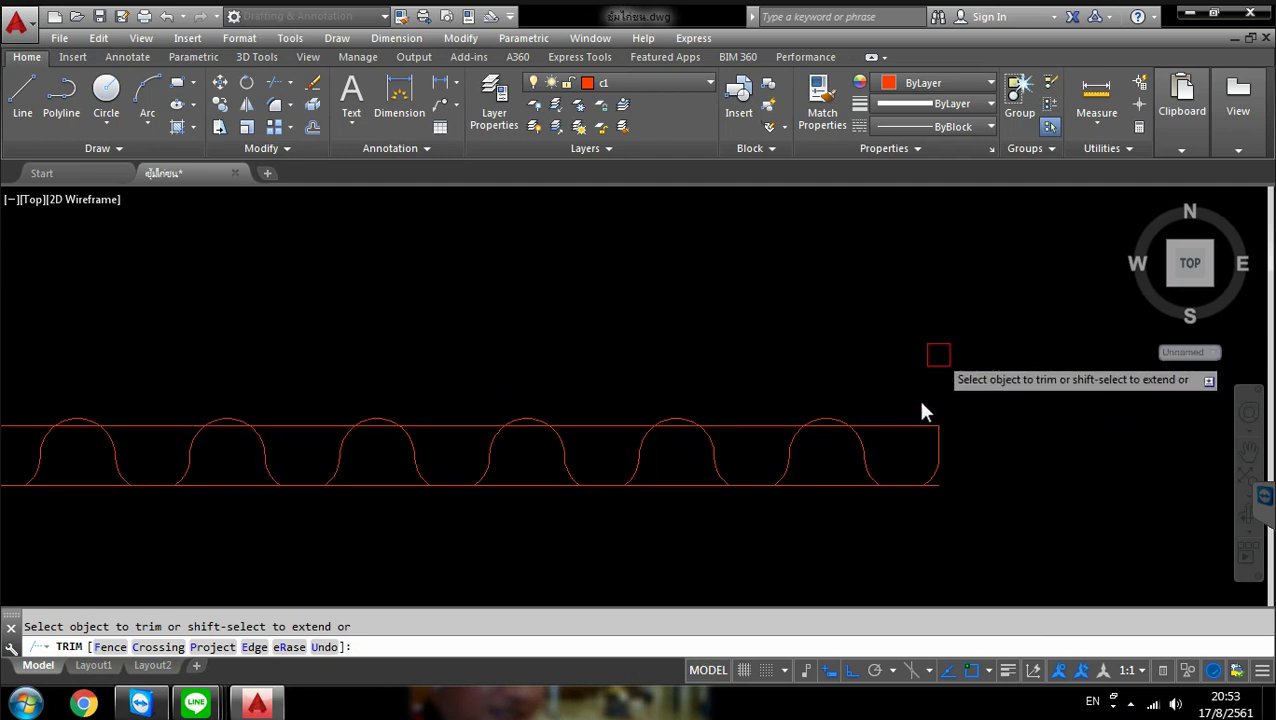
pyautogui.scroll(6, 936, 494)
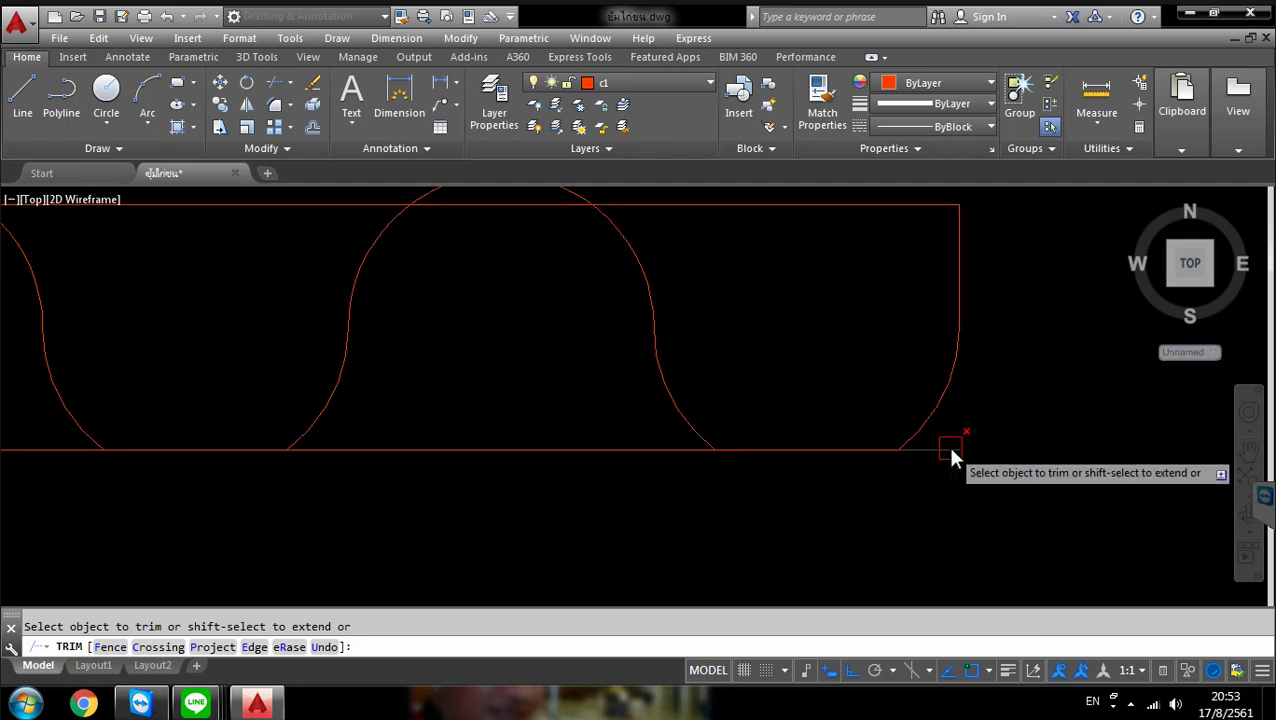
pyautogui.click(950, 449)
pyautogui.click(497, 450)
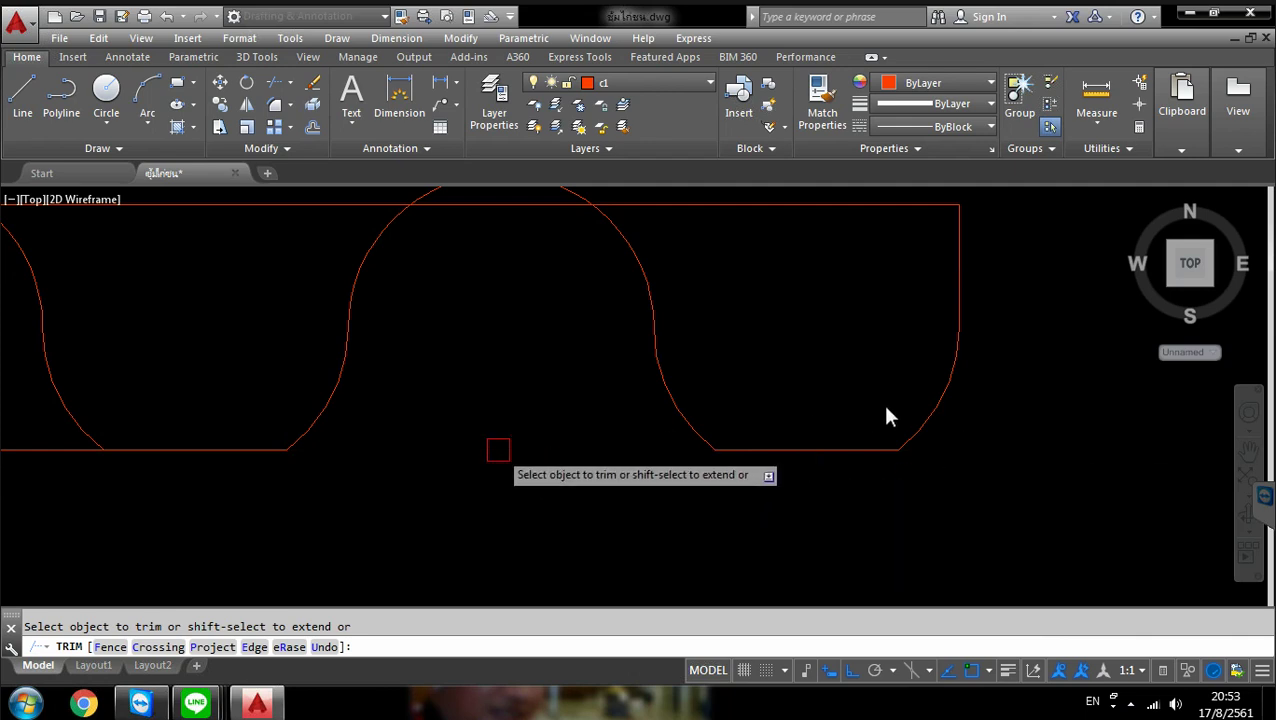
pyautogui.scroll(-5, 888, 416)
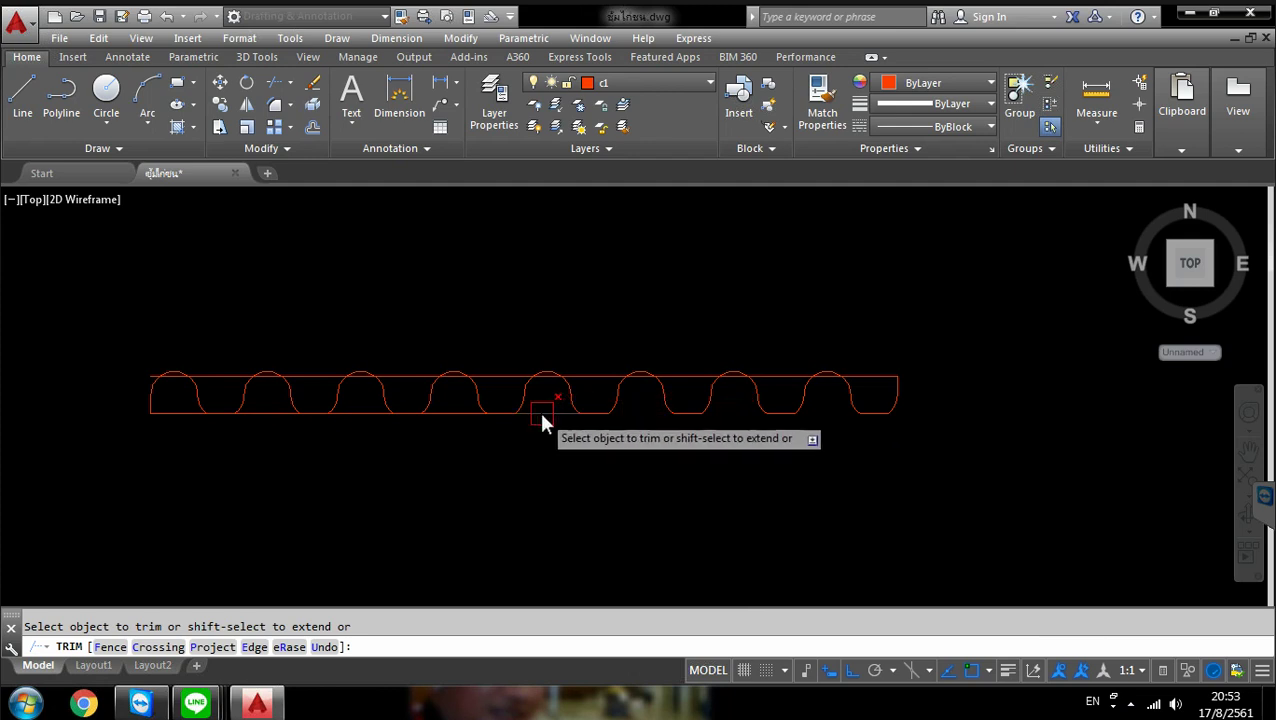
pyautogui.click(350, 413)
pyautogui.click(262, 412)
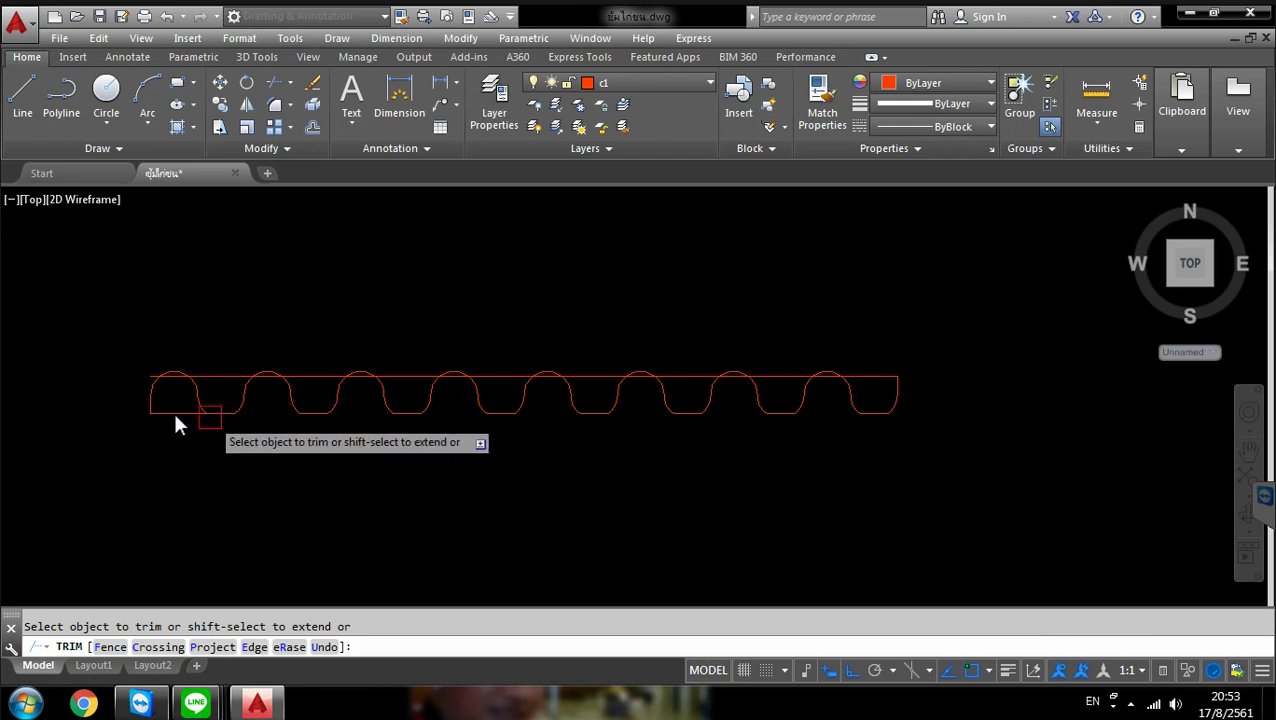
pyautogui.click(168, 410)
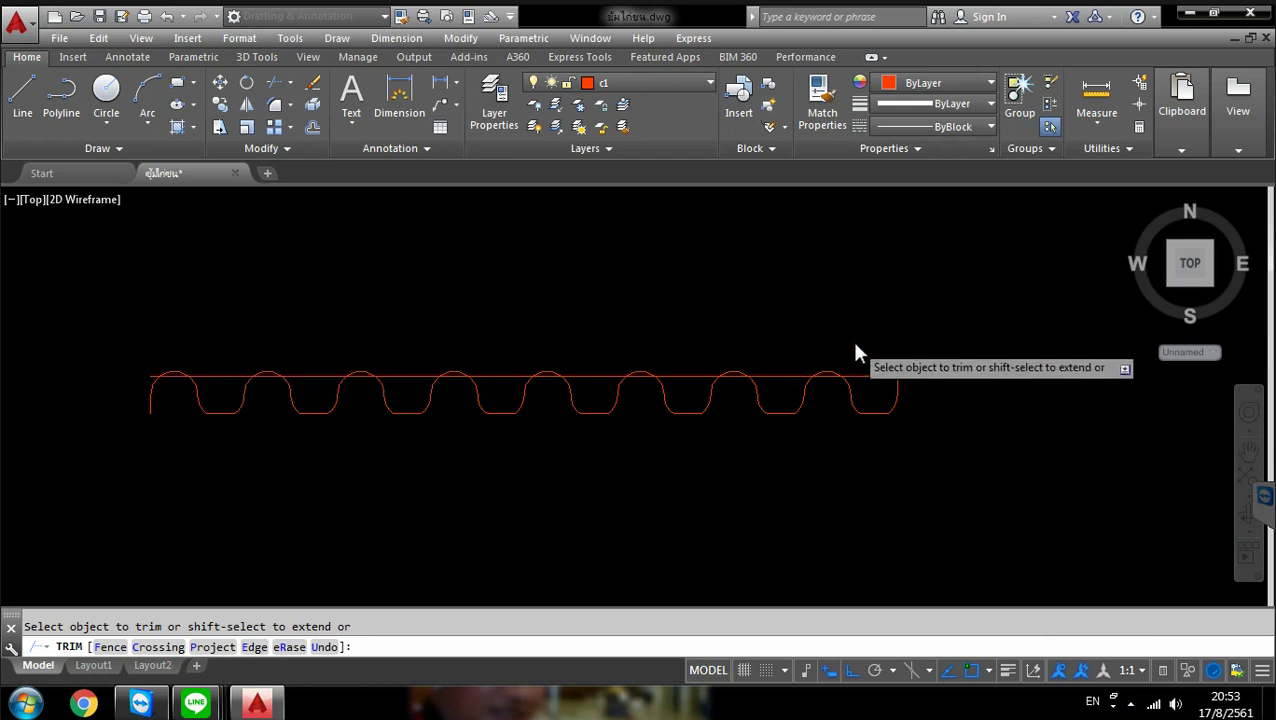
# Trim off all the semicircle tops that extend above the upper horizontal line
pyautogui.scroll(6, 854, 345)
pyautogui.scroll(-8, 949, 347)
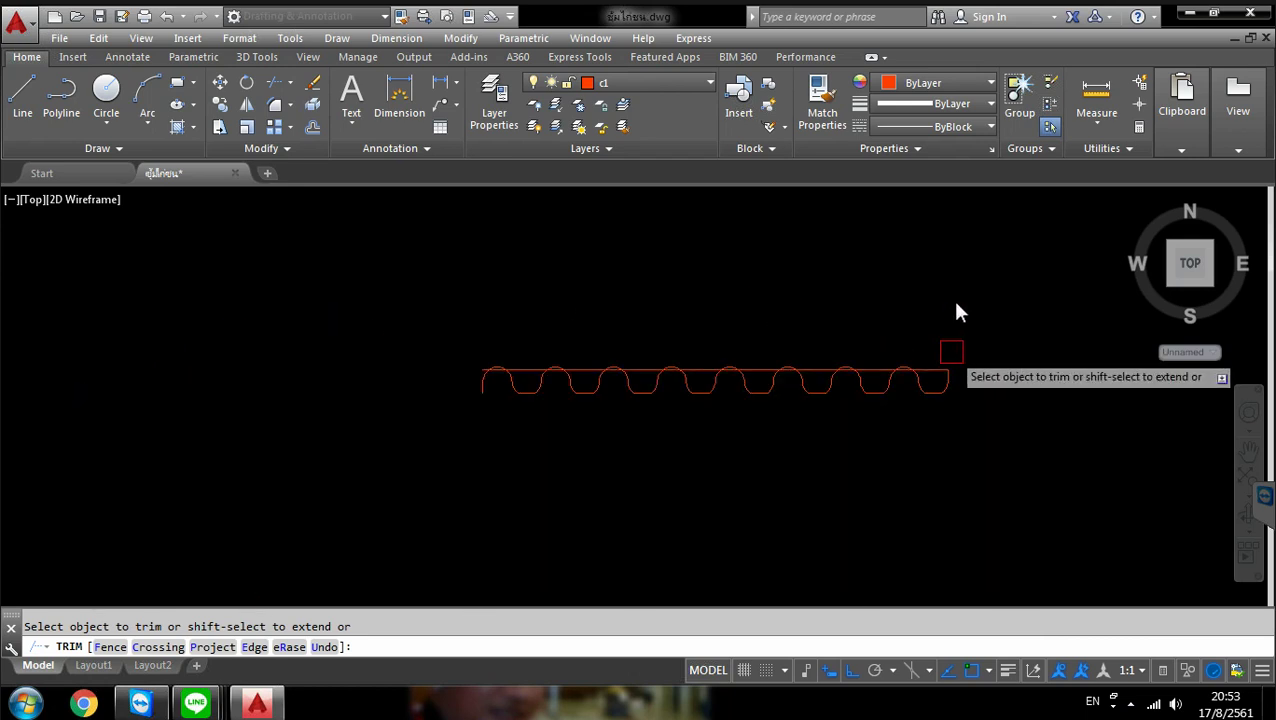
pyautogui.click(957, 313)
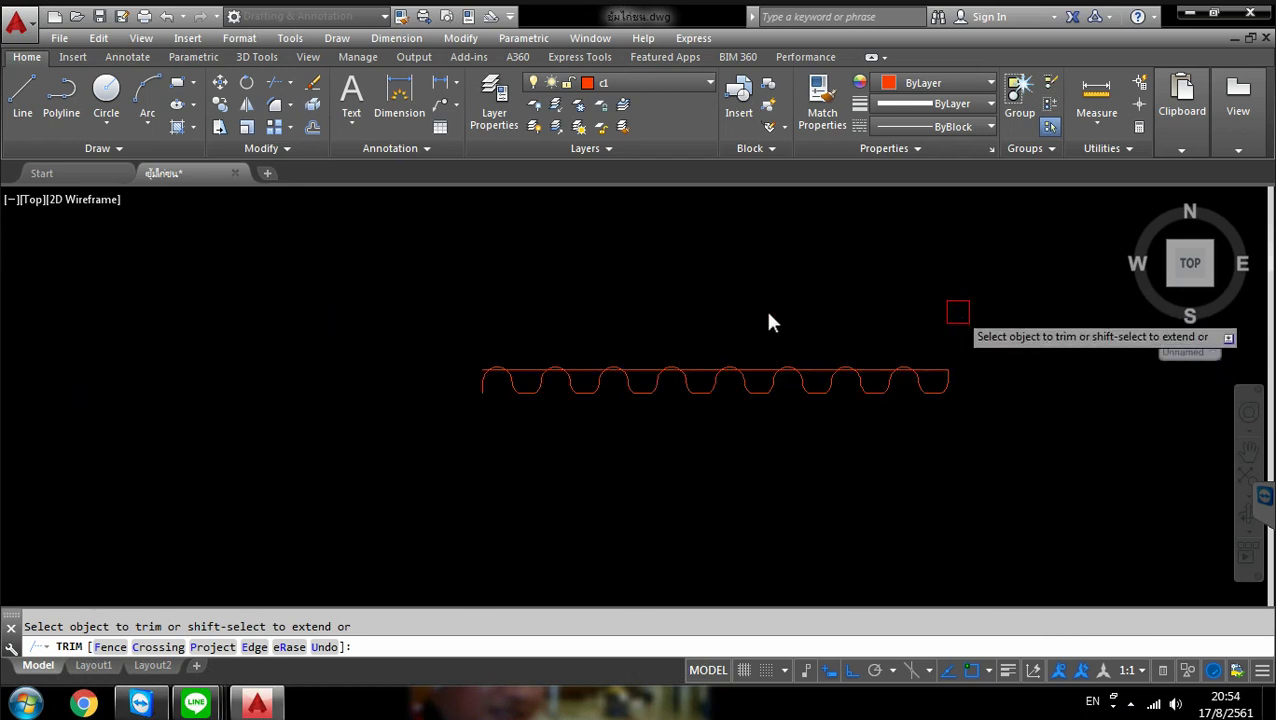
pyautogui.click(297, 369)
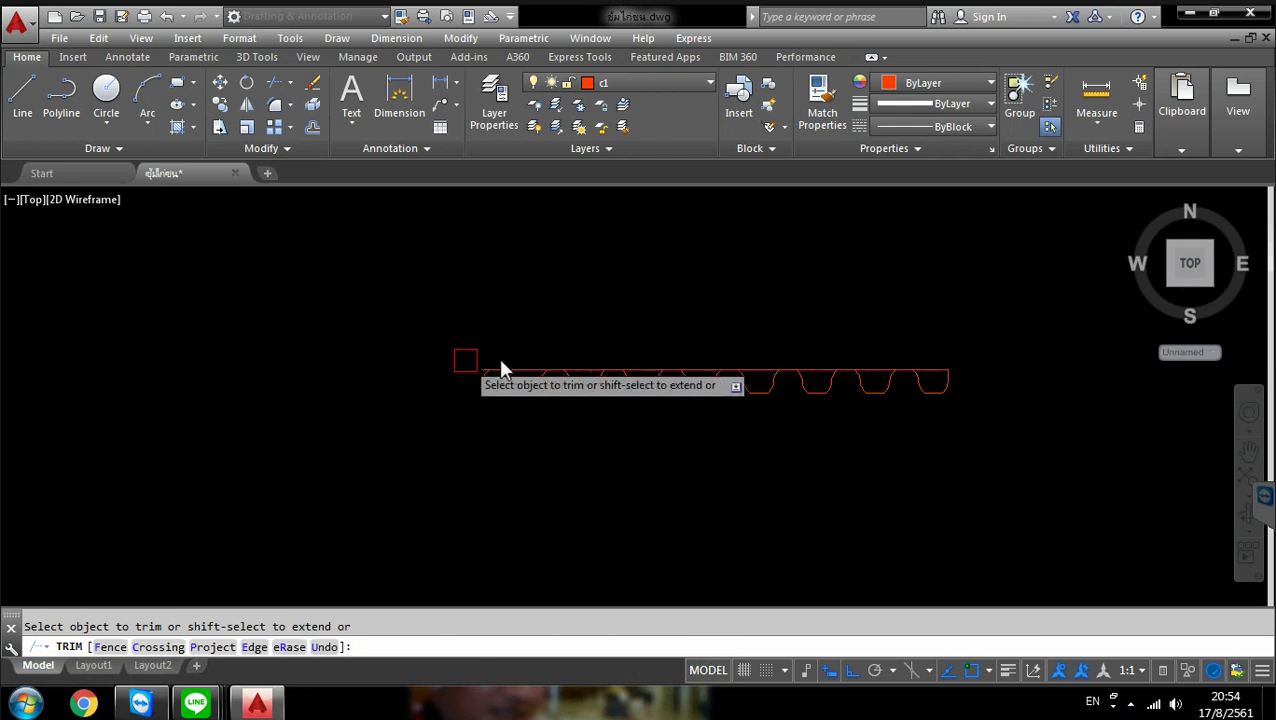
# Trim the upper line's left end stub and its segments above the troughs, keeping only the flat tops of the humps
pyautogui.scroll(10, 495, 366)
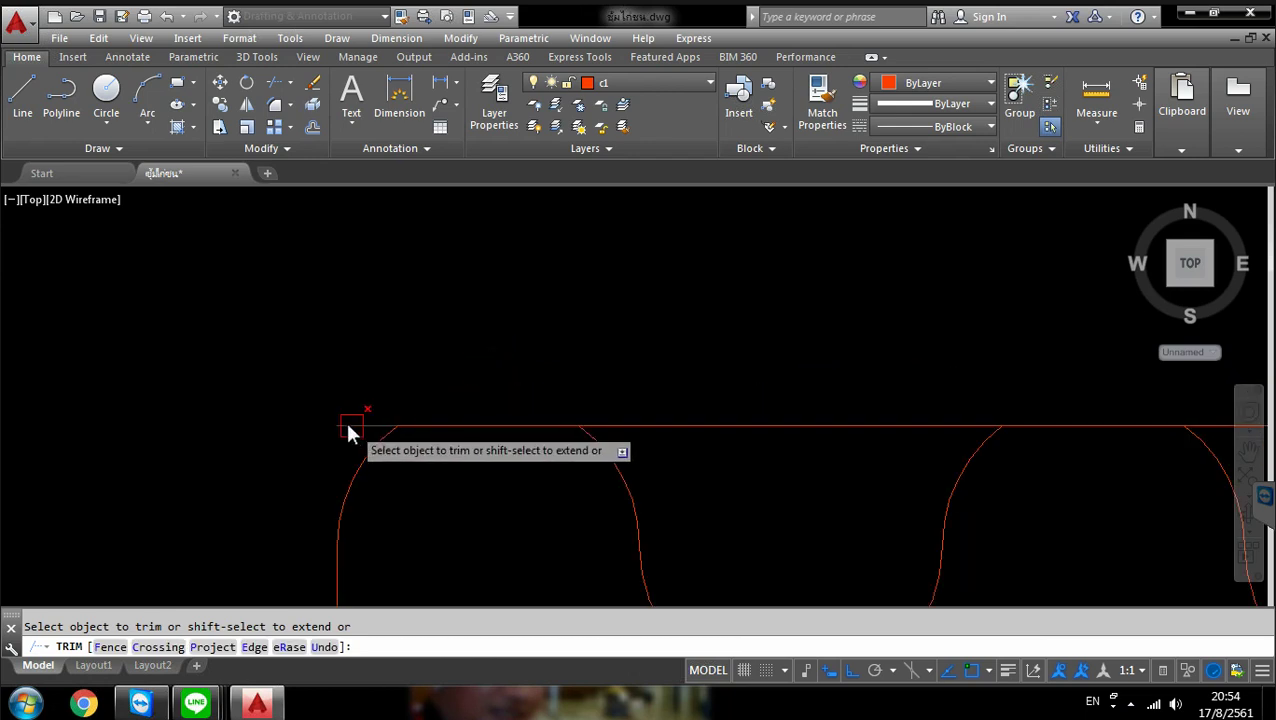
pyautogui.click(350, 427)
pyautogui.click(697, 429)
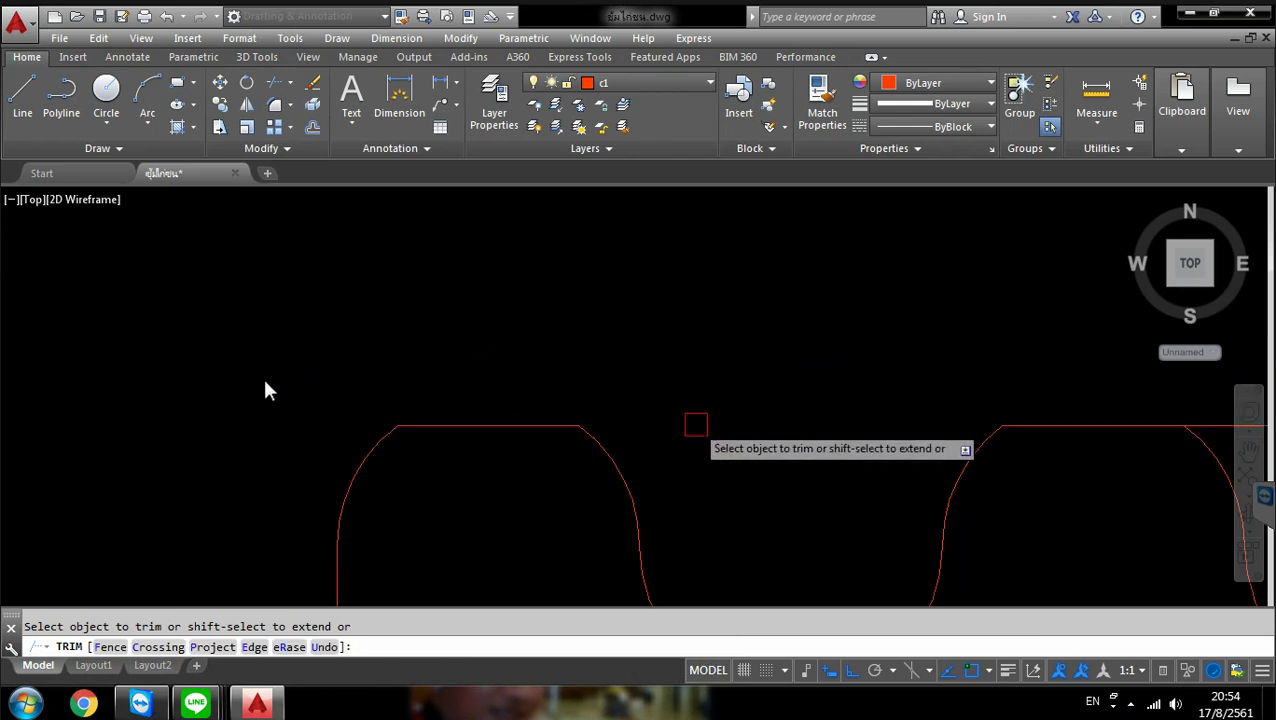
pyautogui.scroll(-2, 265, 387)
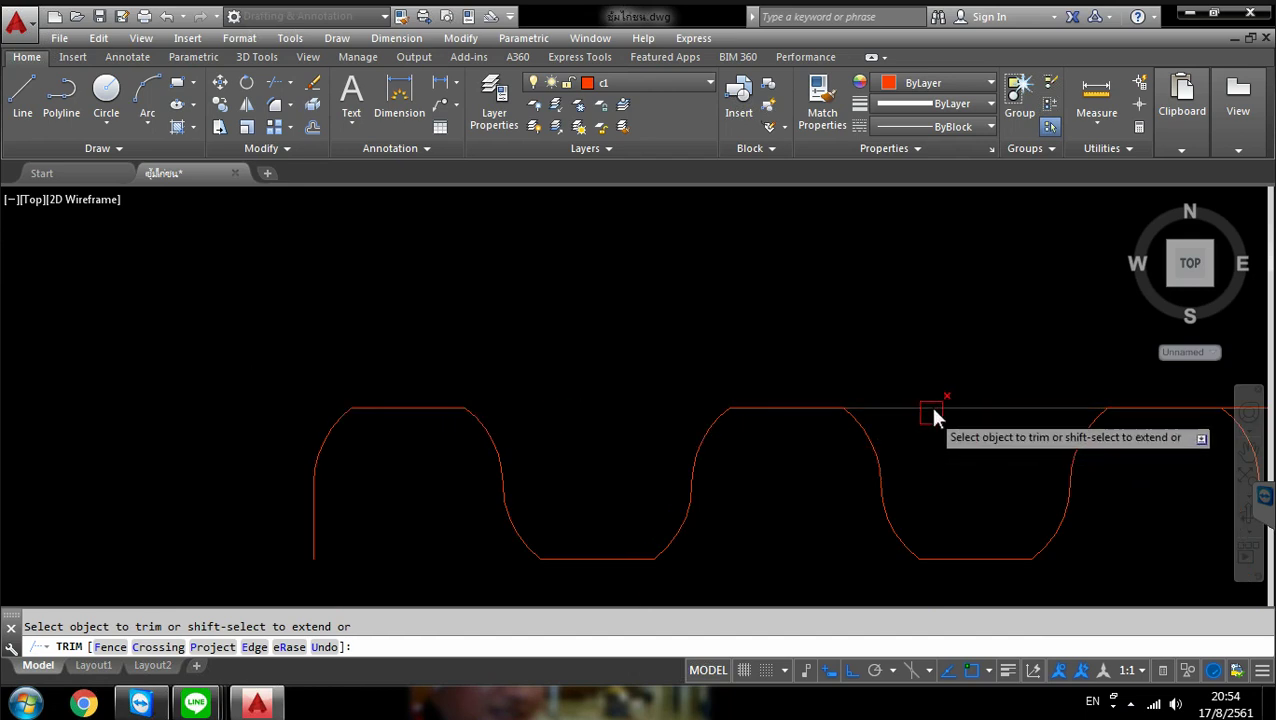
pyautogui.scroll(-6, 128, 390)
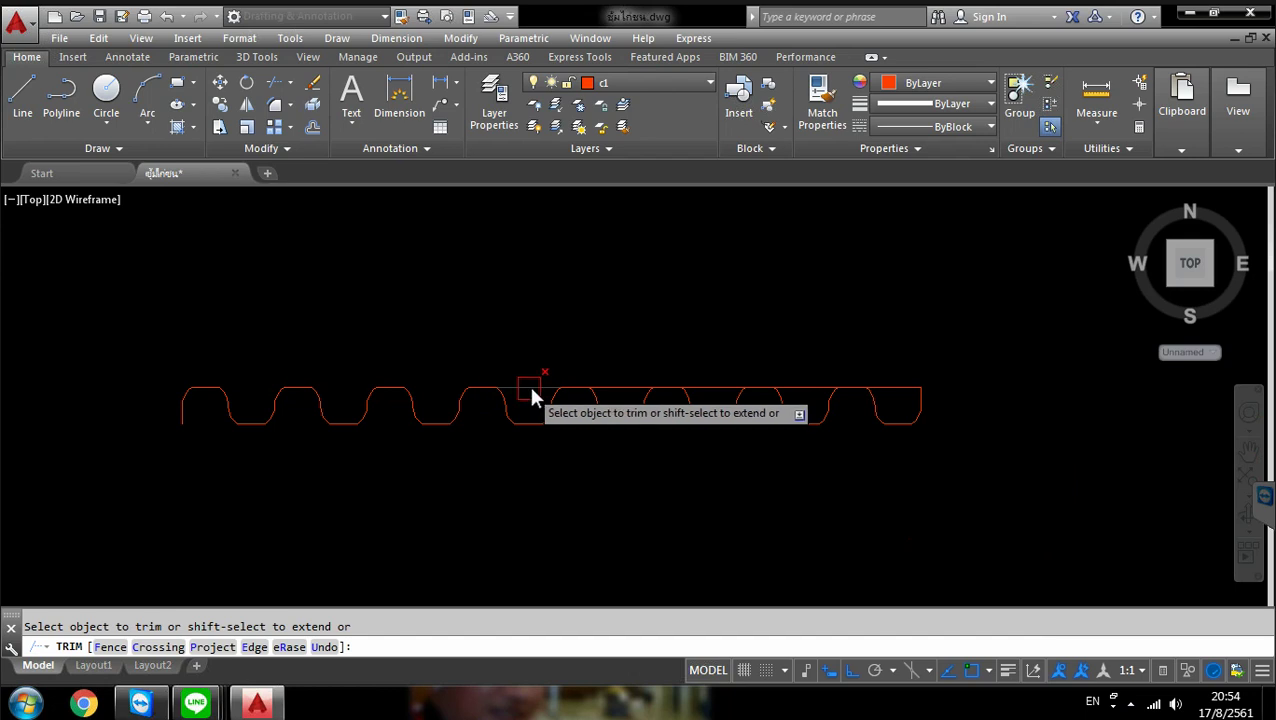
pyautogui.click(609, 386)
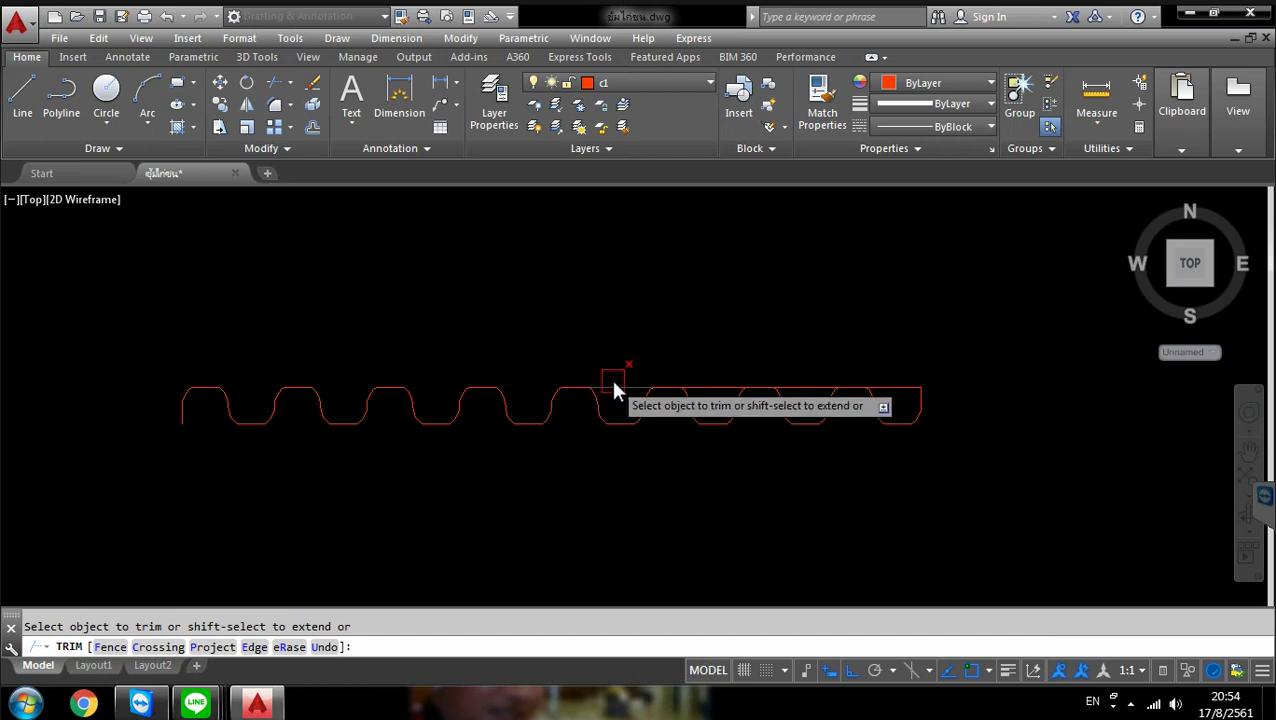
pyautogui.click(710, 387)
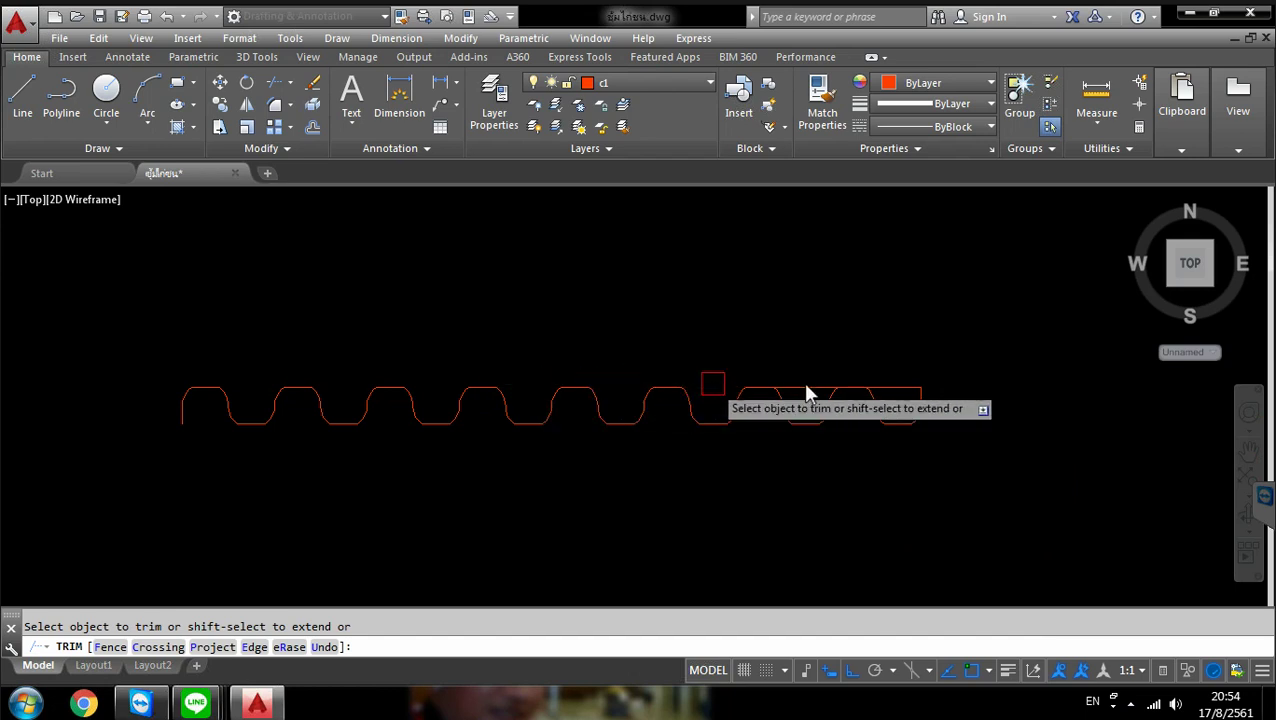
pyautogui.click(897, 386)
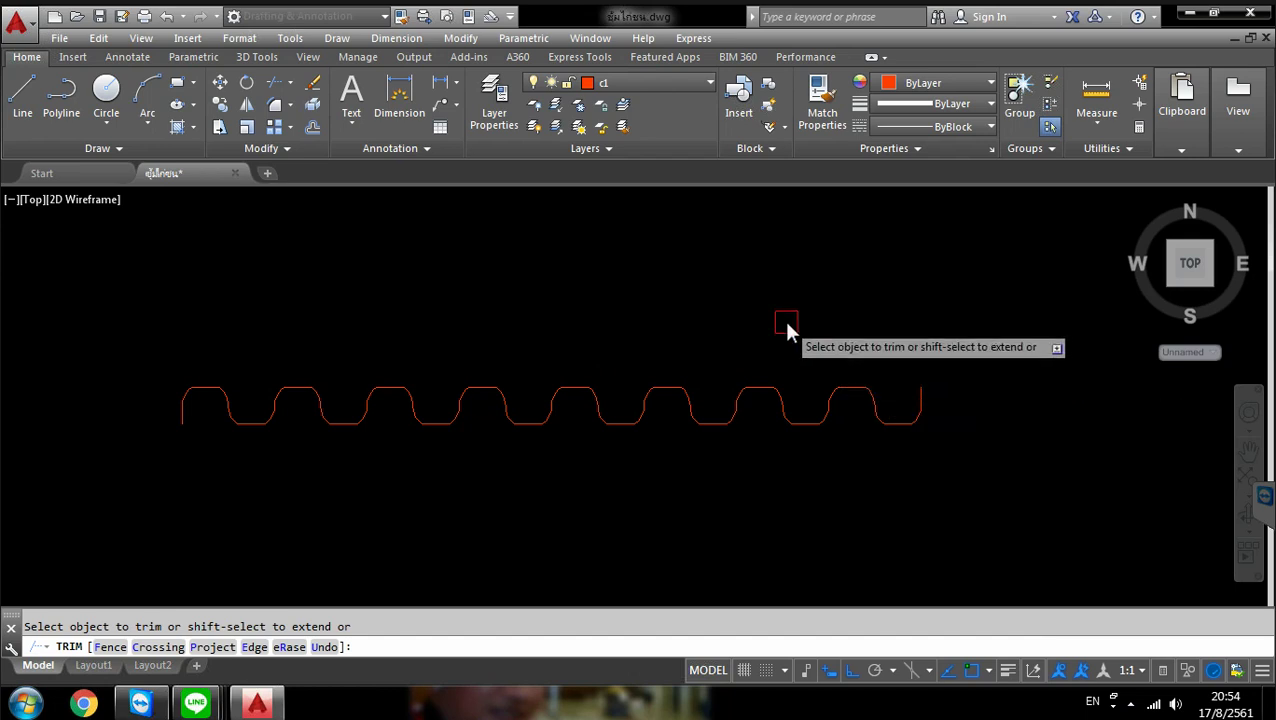
pyautogui.rightClick(767, 299)
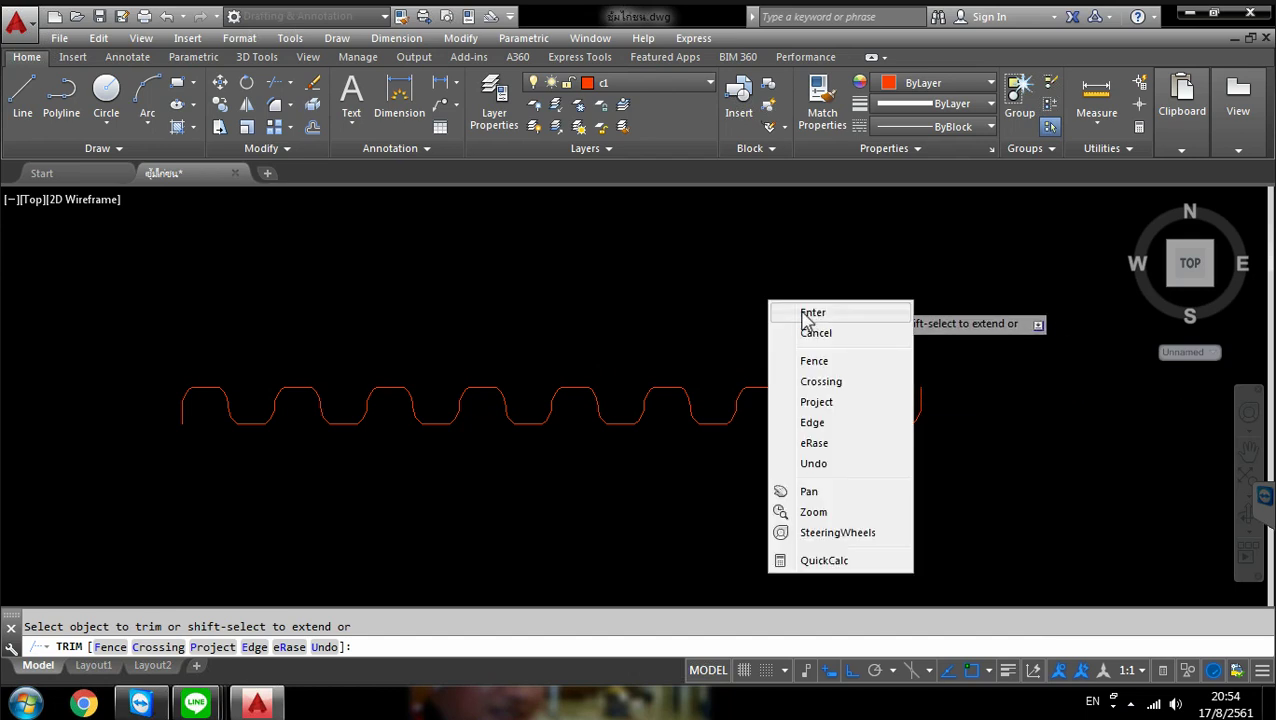
# Finish trimming and join all the arcs and lines of the corrugated profile into polylines
pyautogui.click(812, 314)
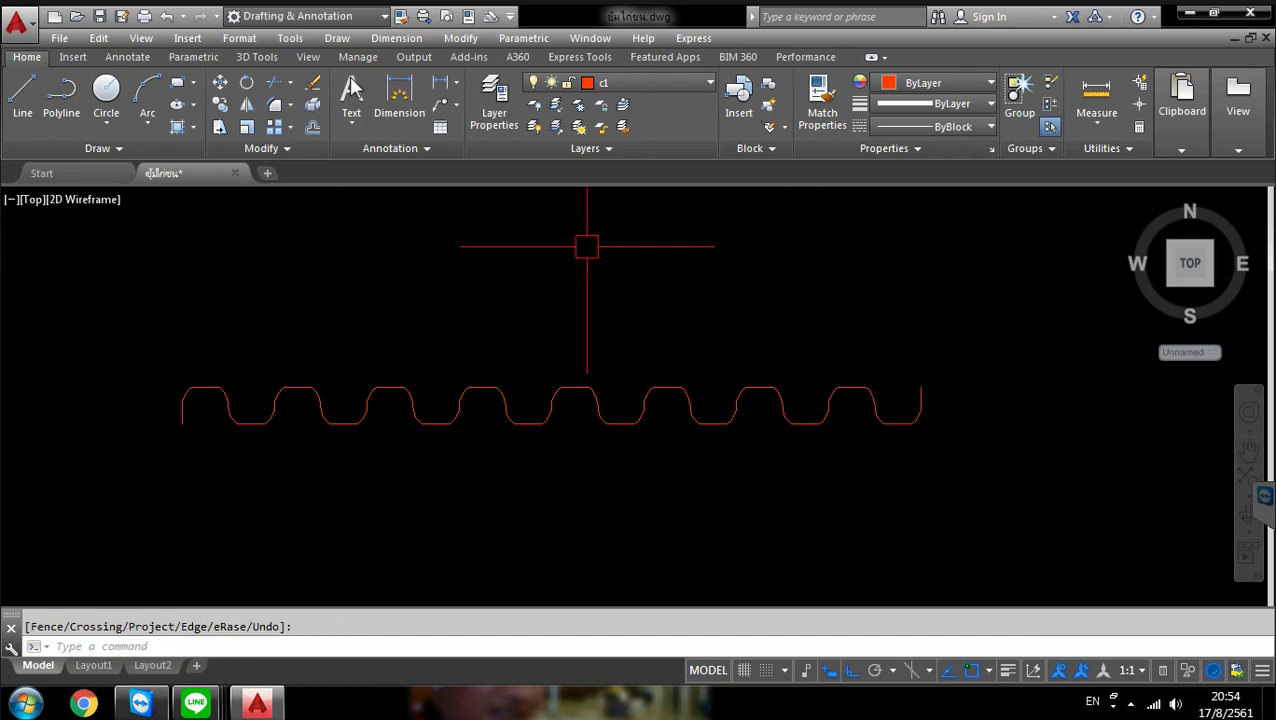
pyautogui.click(456, 40)
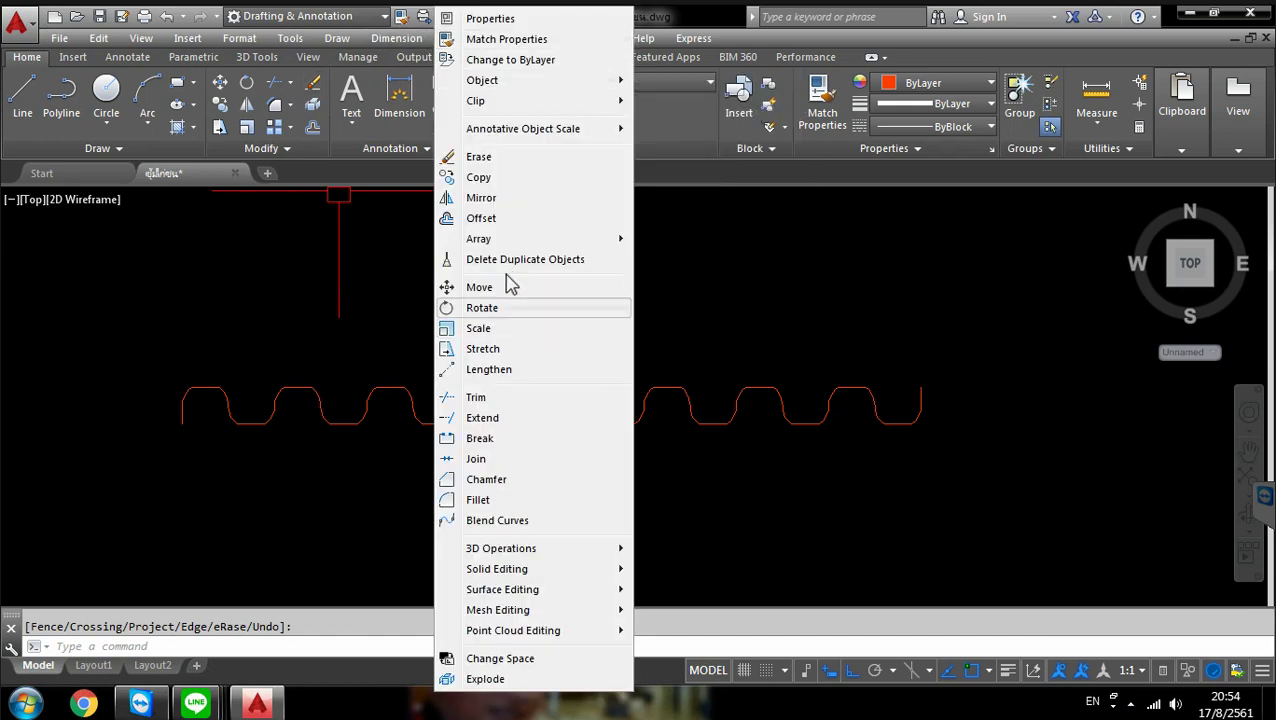
pyautogui.press('Return')
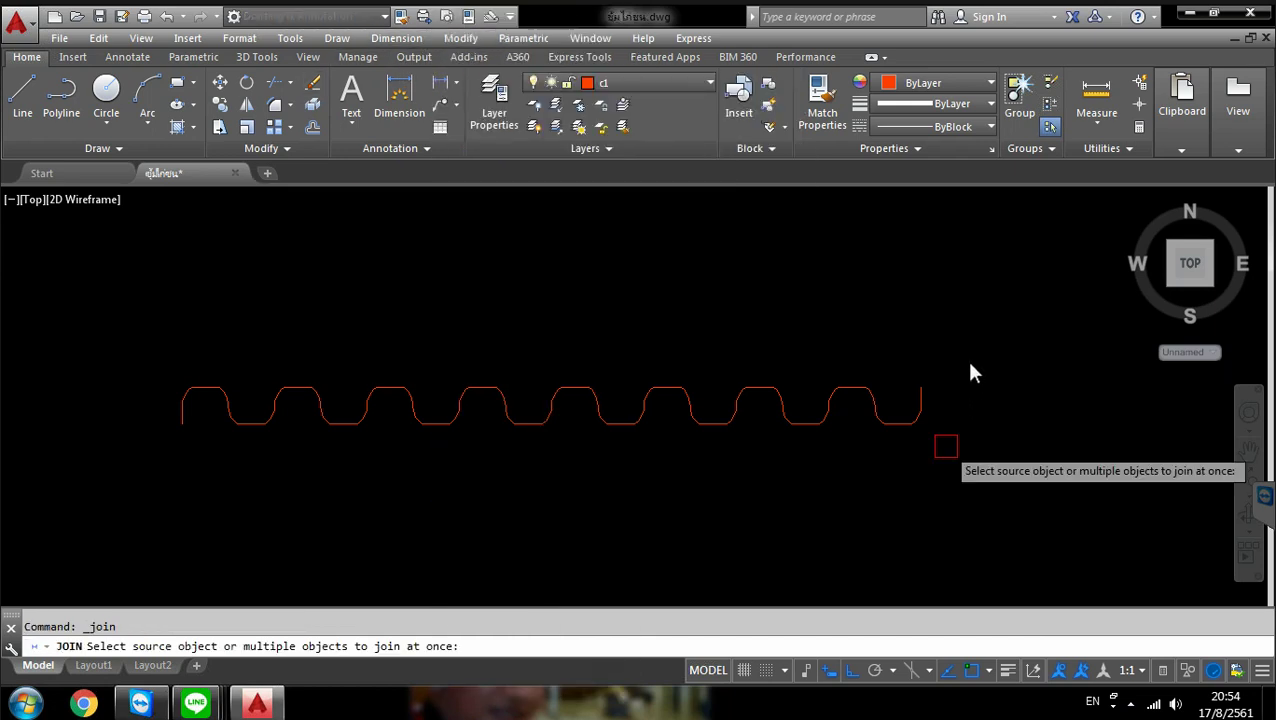
pyautogui.click(969, 355)
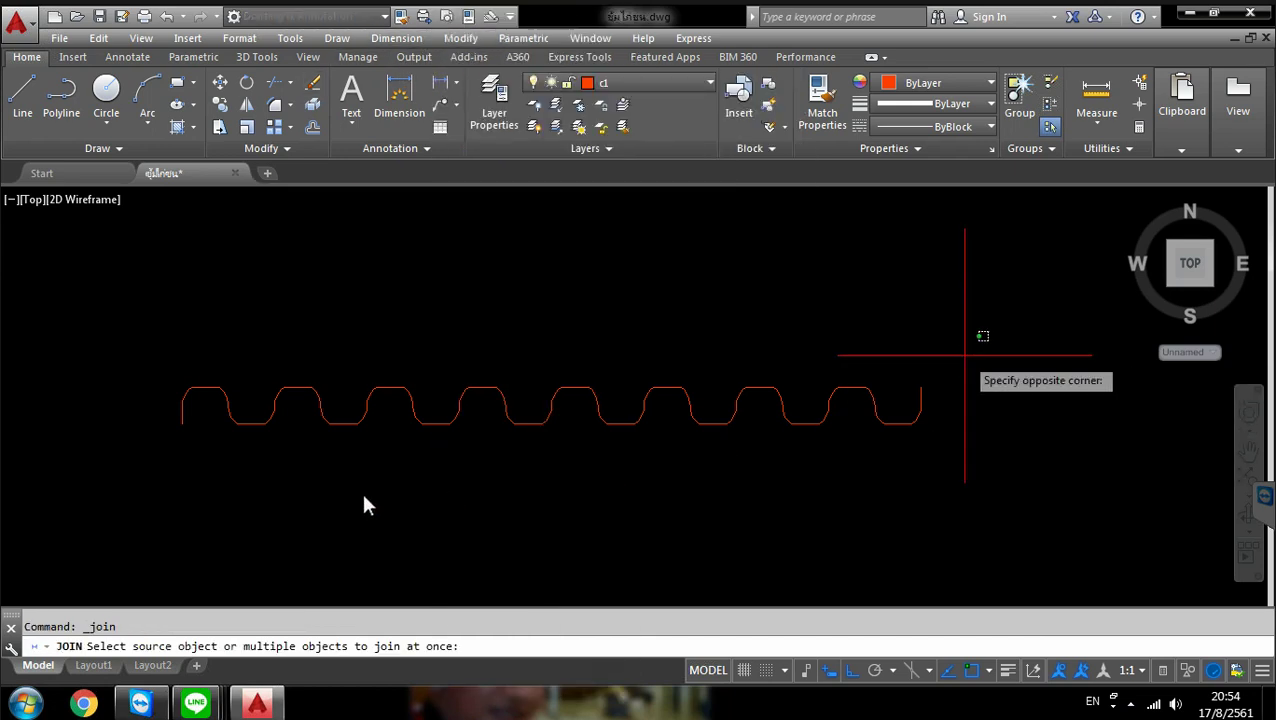
pyautogui.click(153, 452)
pyautogui.press('Return')
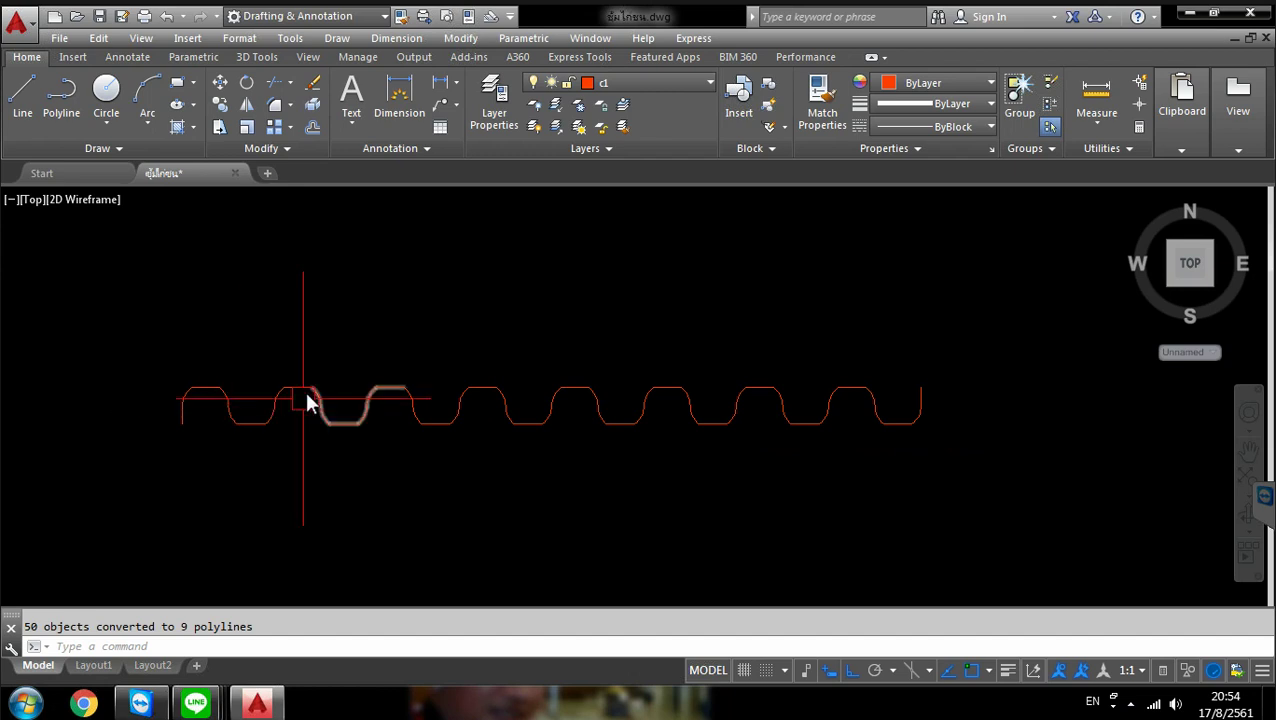
# Join the three polyline pieces at the profile's left end into one polyline
pyautogui.scroll(8, 306, 387)
pyautogui.scroll(4, 310, 390)
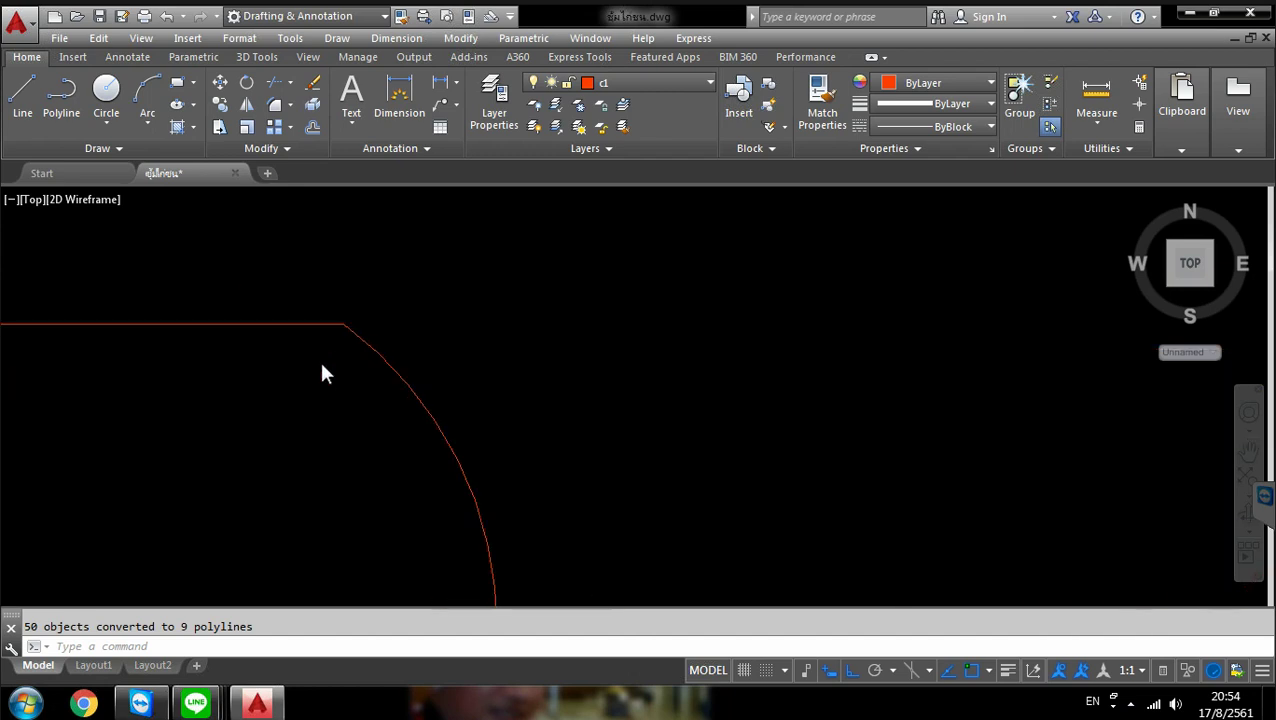
pyautogui.scroll(-10, 490, 355)
pyautogui.scroll(-8, 480, 345)
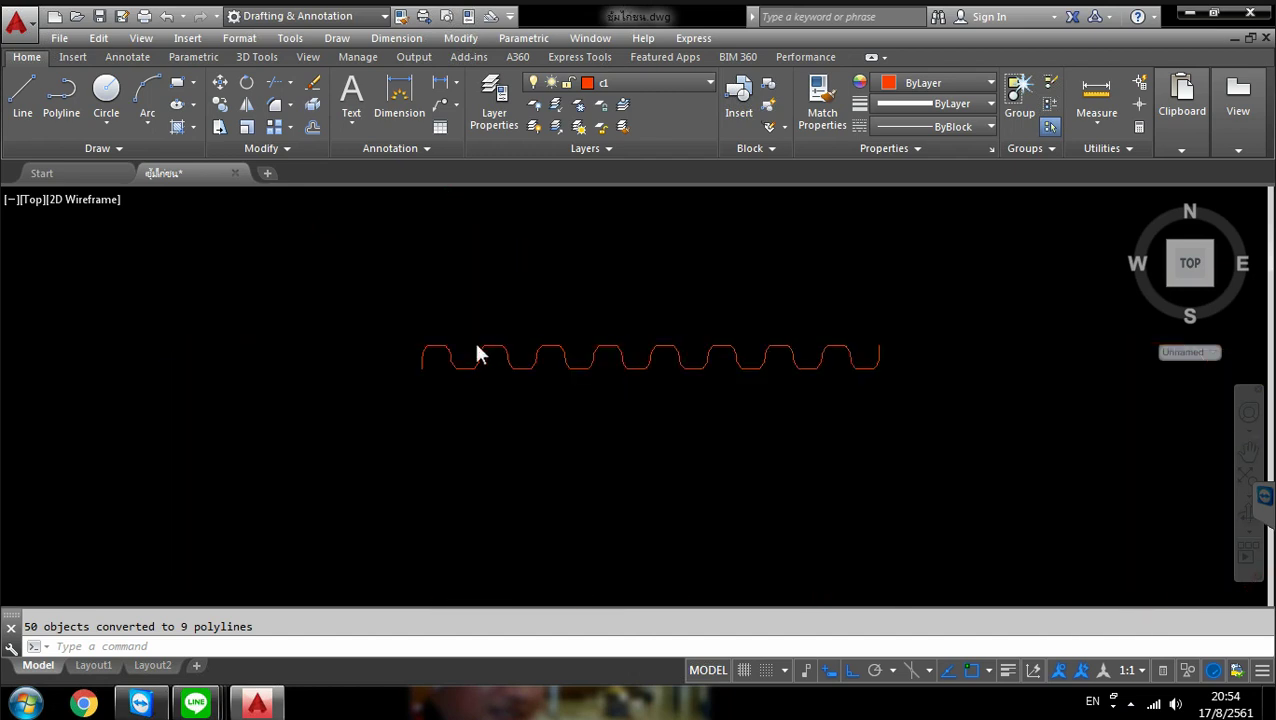
pyautogui.scroll(10, 474, 345)
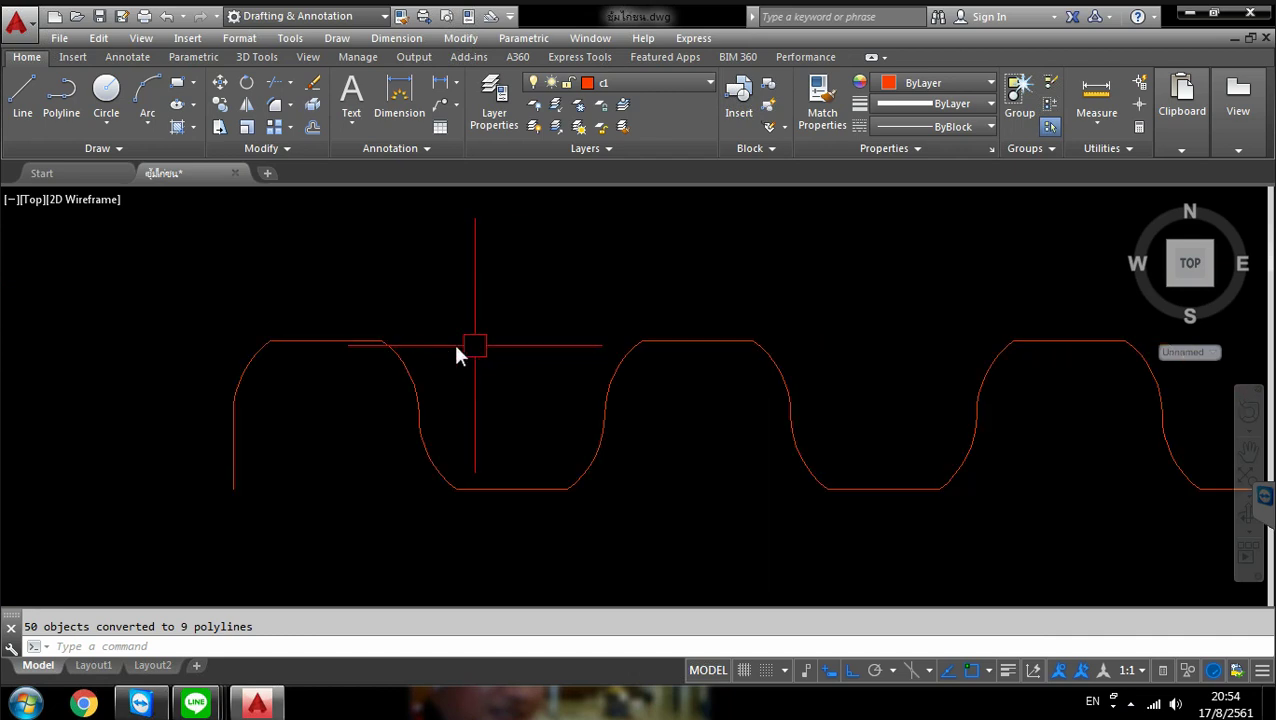
pyautogui.click(234, 383)
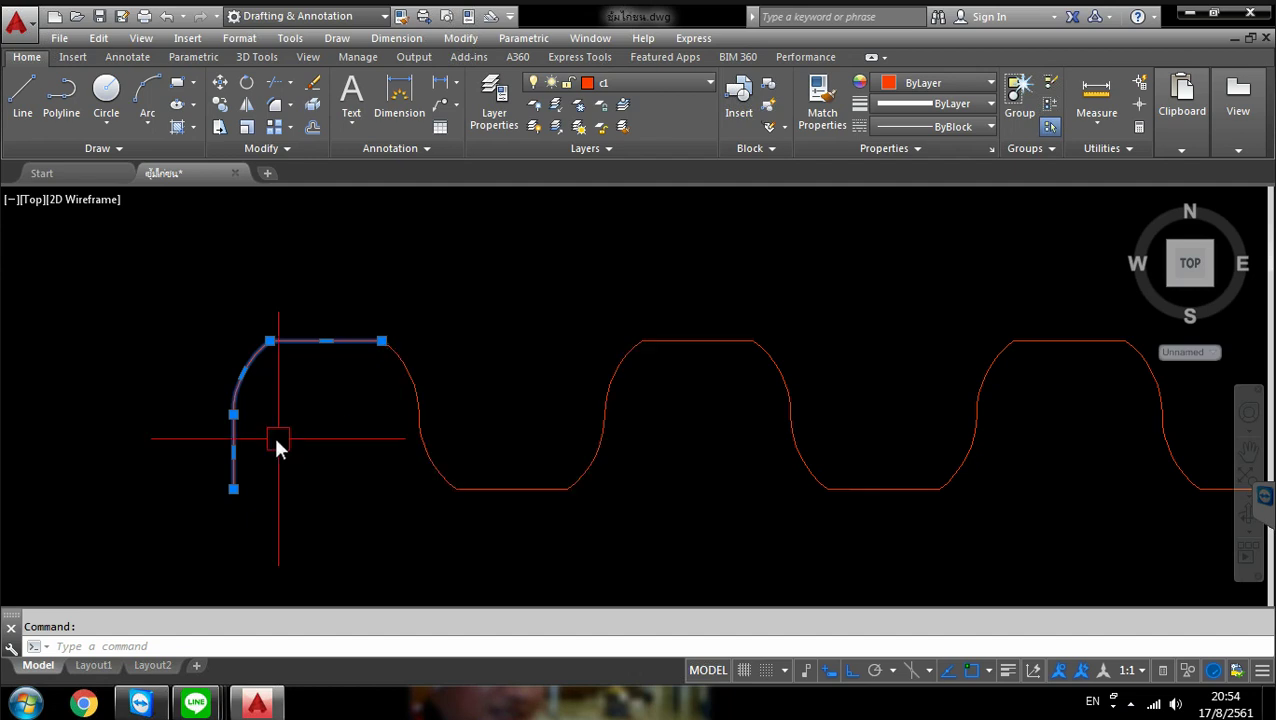
pyautogui.click(412, 396)
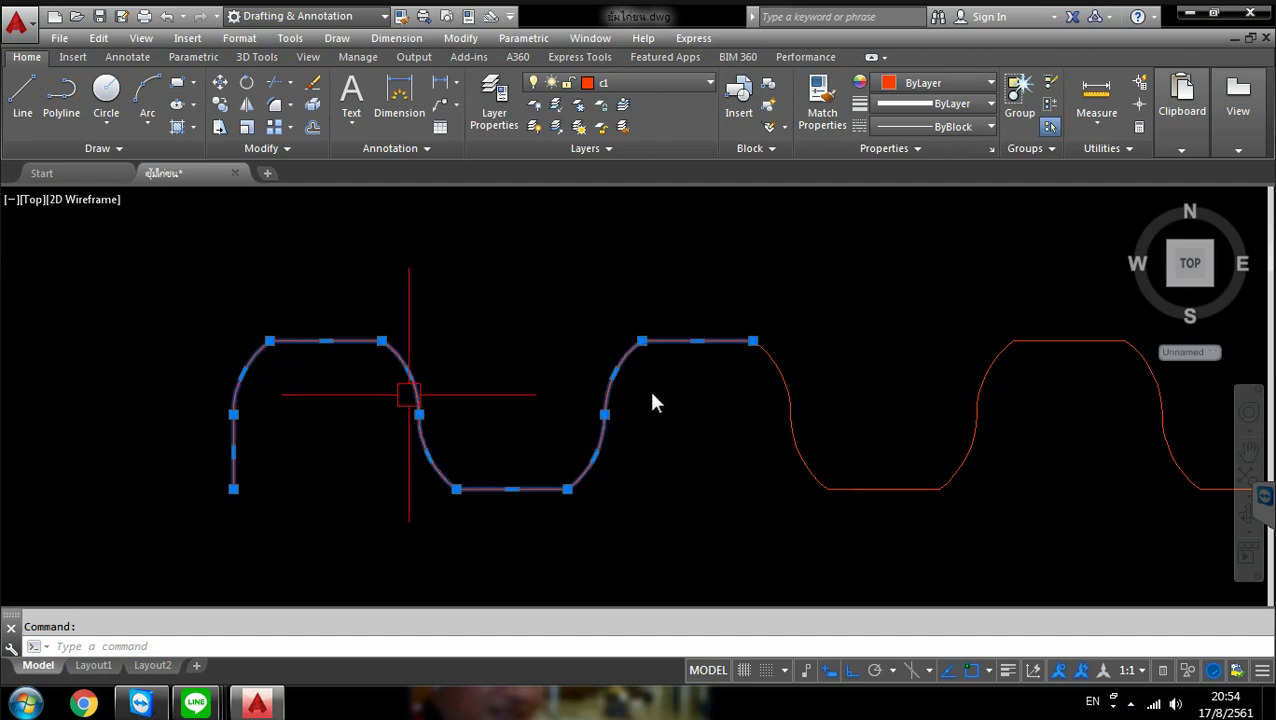
pyautogui.click(781, 398)
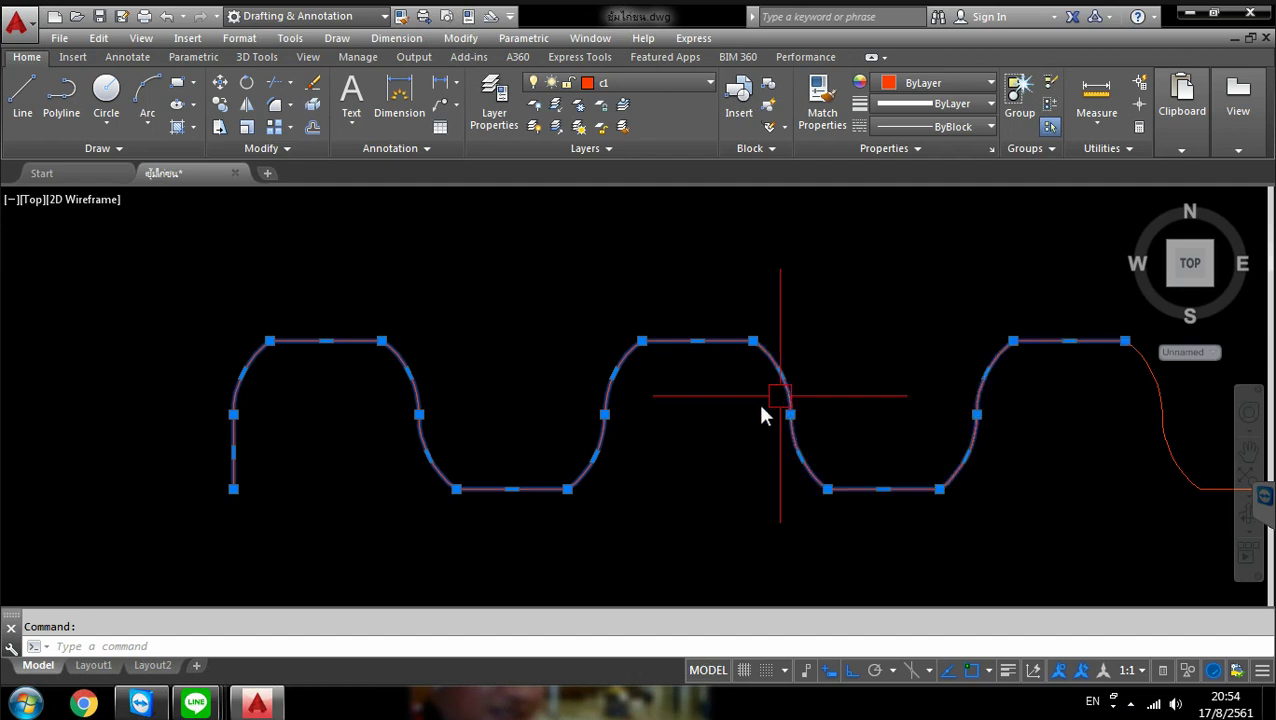
pyautogui.click(462, 38)
pyautogui.click(477, 459)
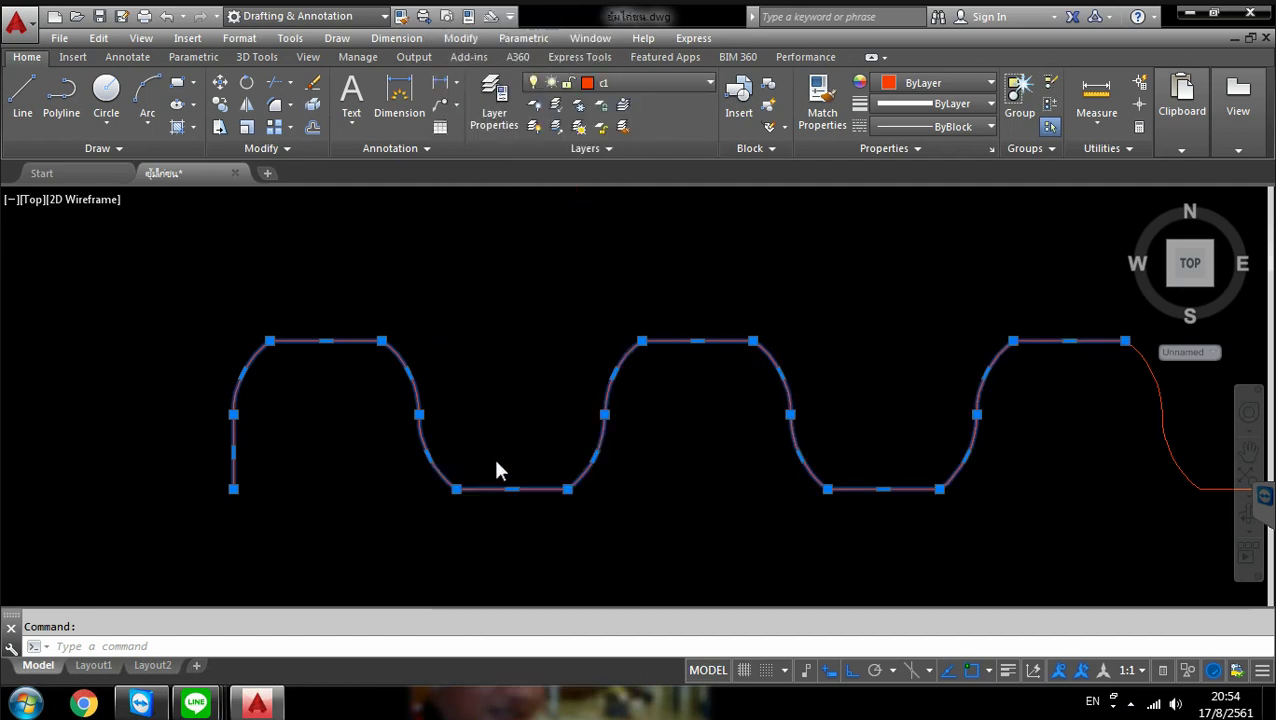
# Join the remaining polyline pieces, from the third hump to the profile's right end, into one polyline
pyautogui.scroll(-2, 400, 400)
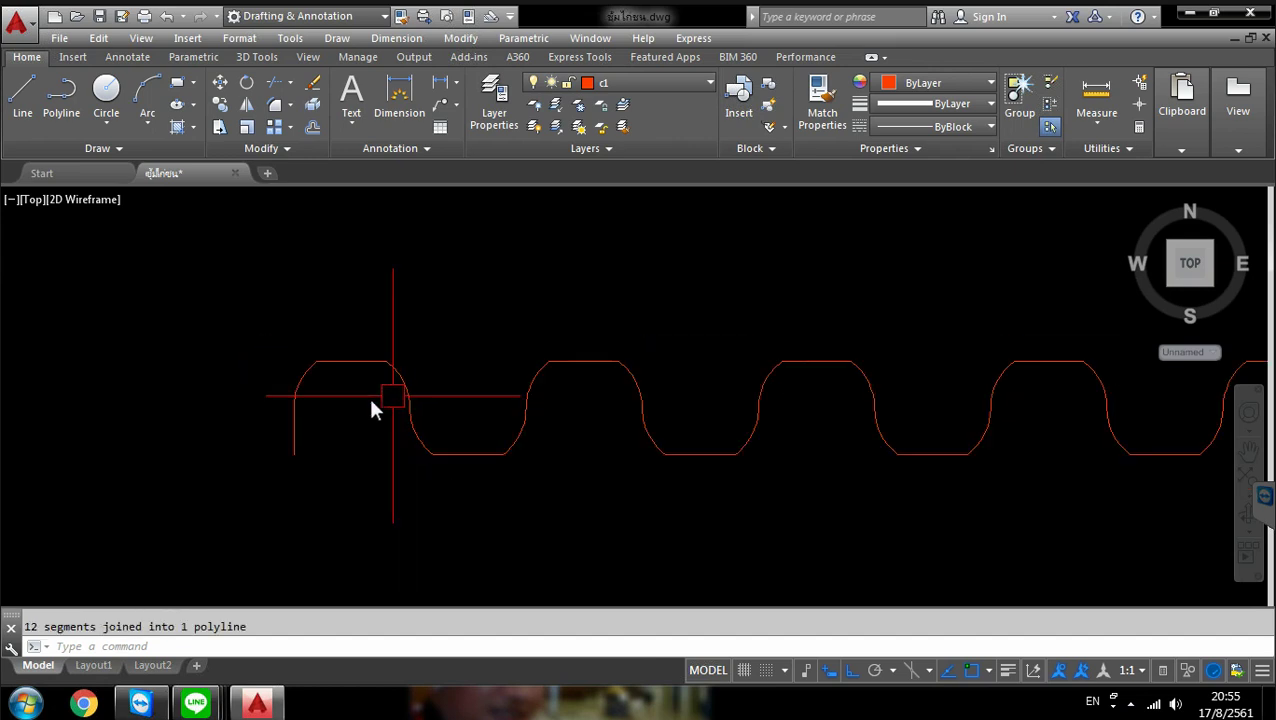
pyautogui.scroll(-2, 534, 400)
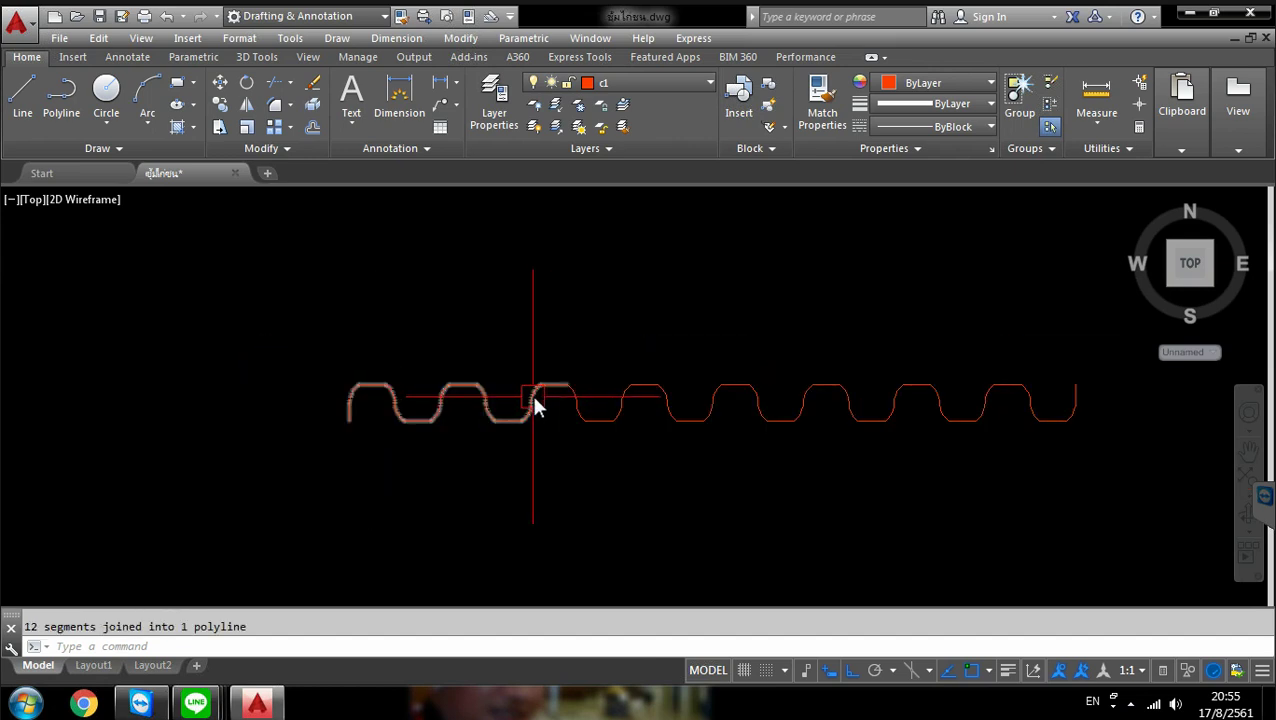
pyautogui.click(575, 401)
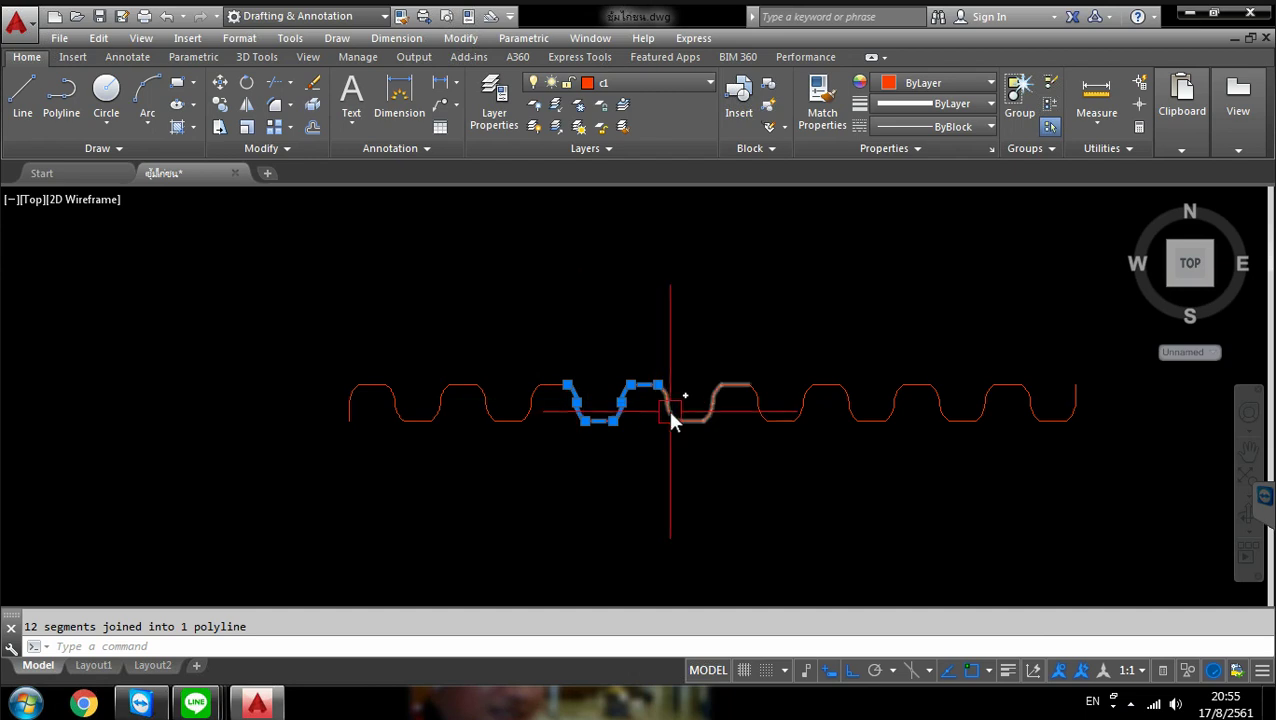
pyautogui.click(766, 417)
pyautogui.click(850, 416)
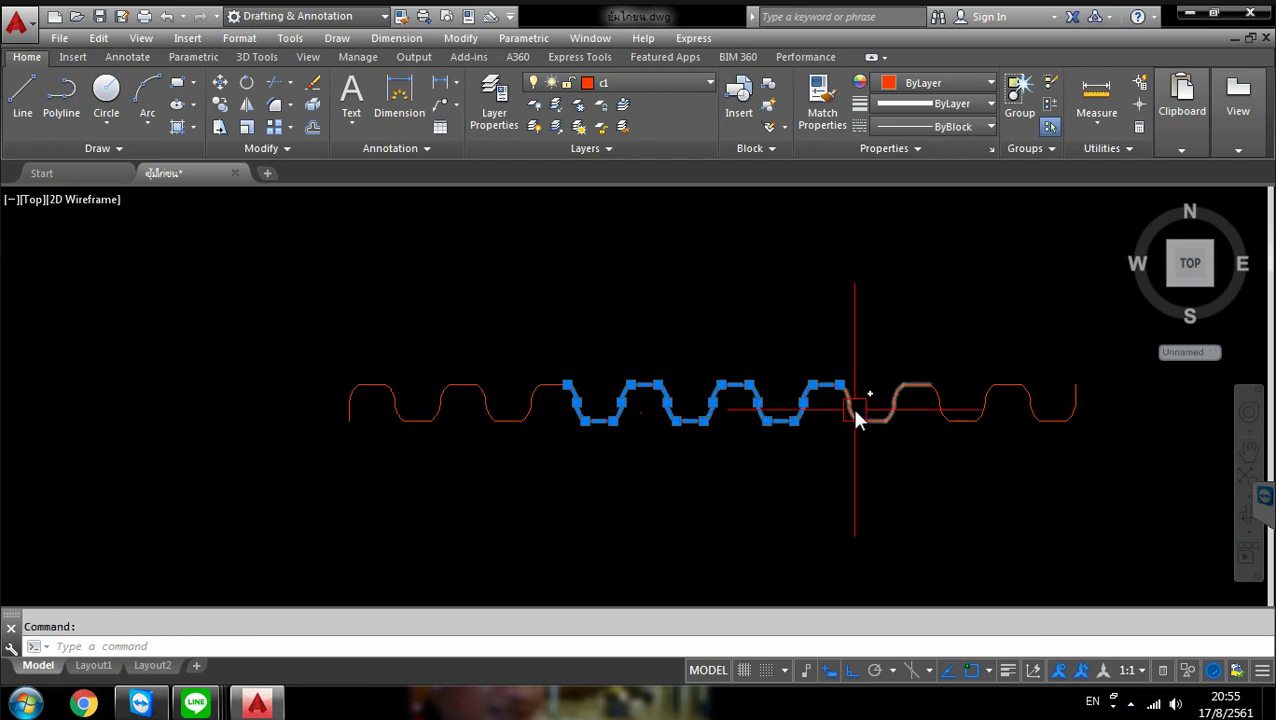
pyautogui.click(943, 417)
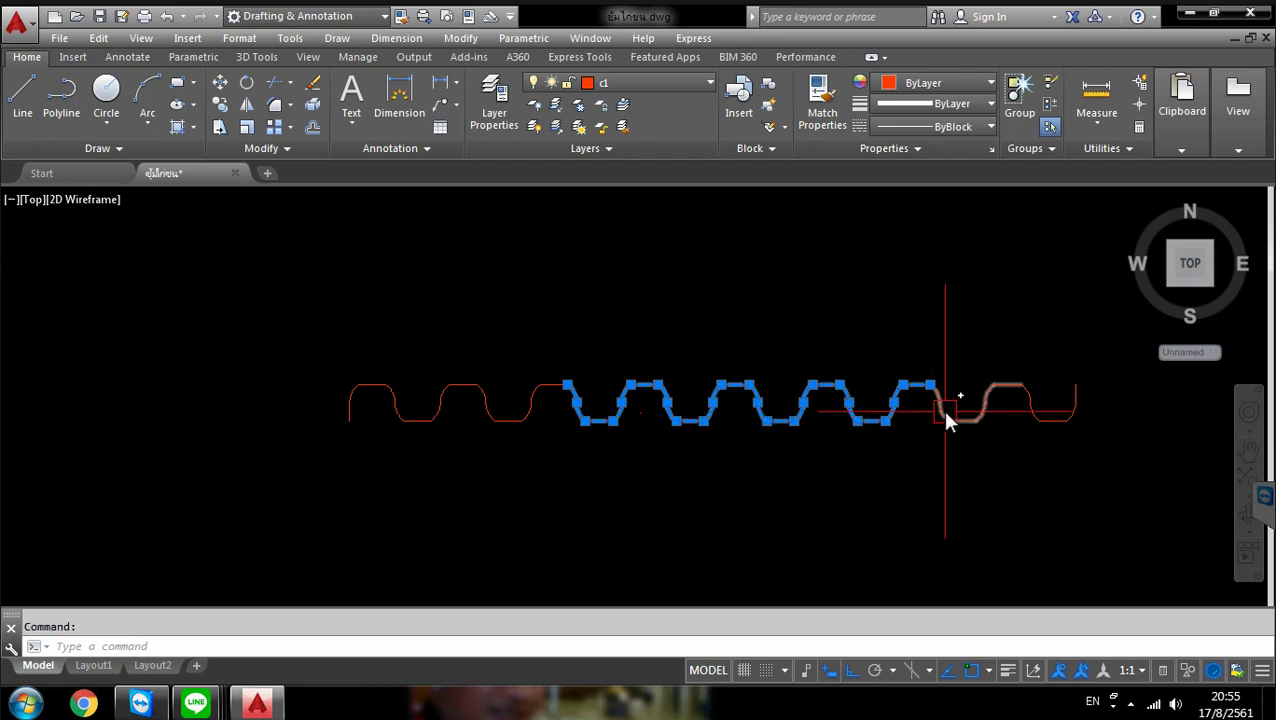
pyautogui.click(1052, 420)
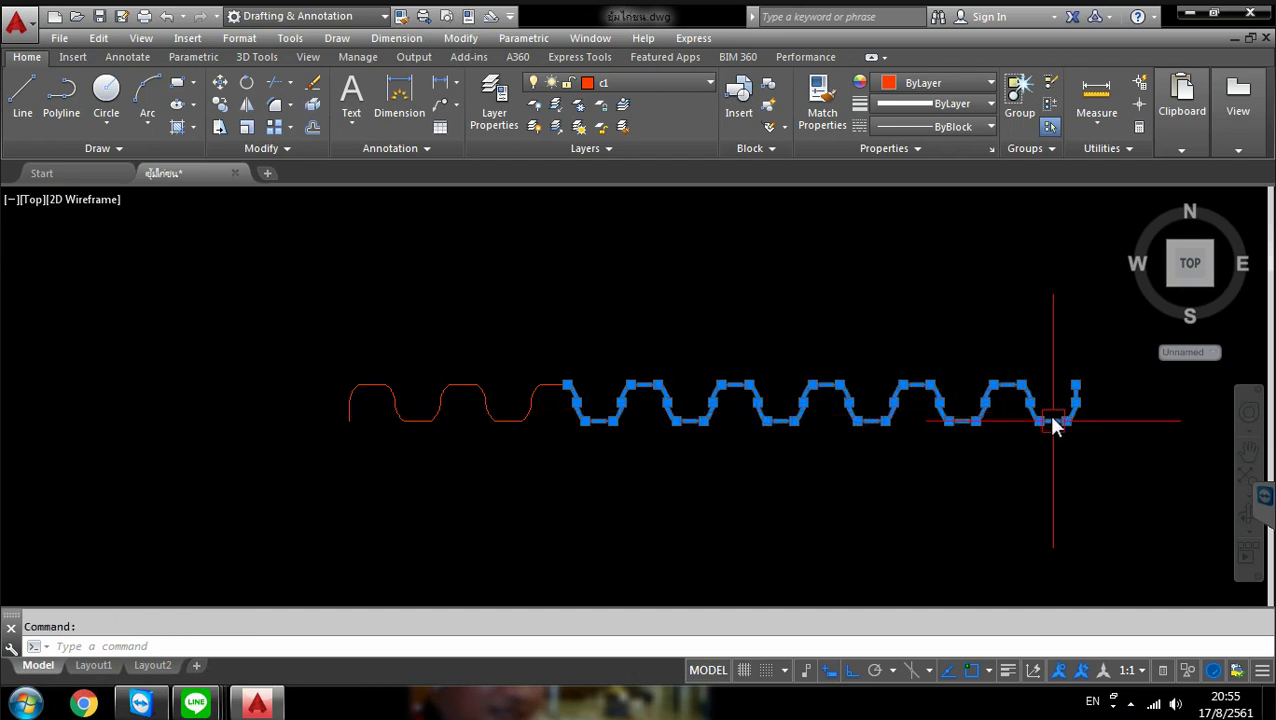
pyautogui.click(467, 40)
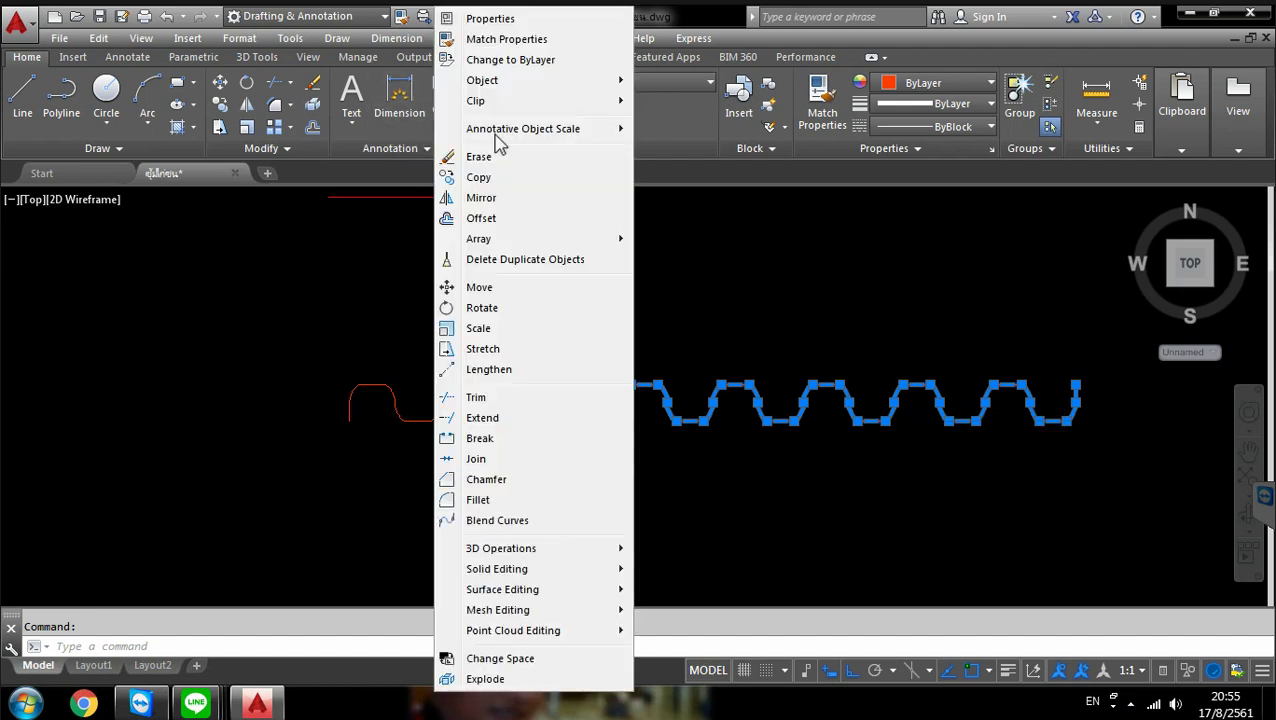
pyautogui.click(501, 465)
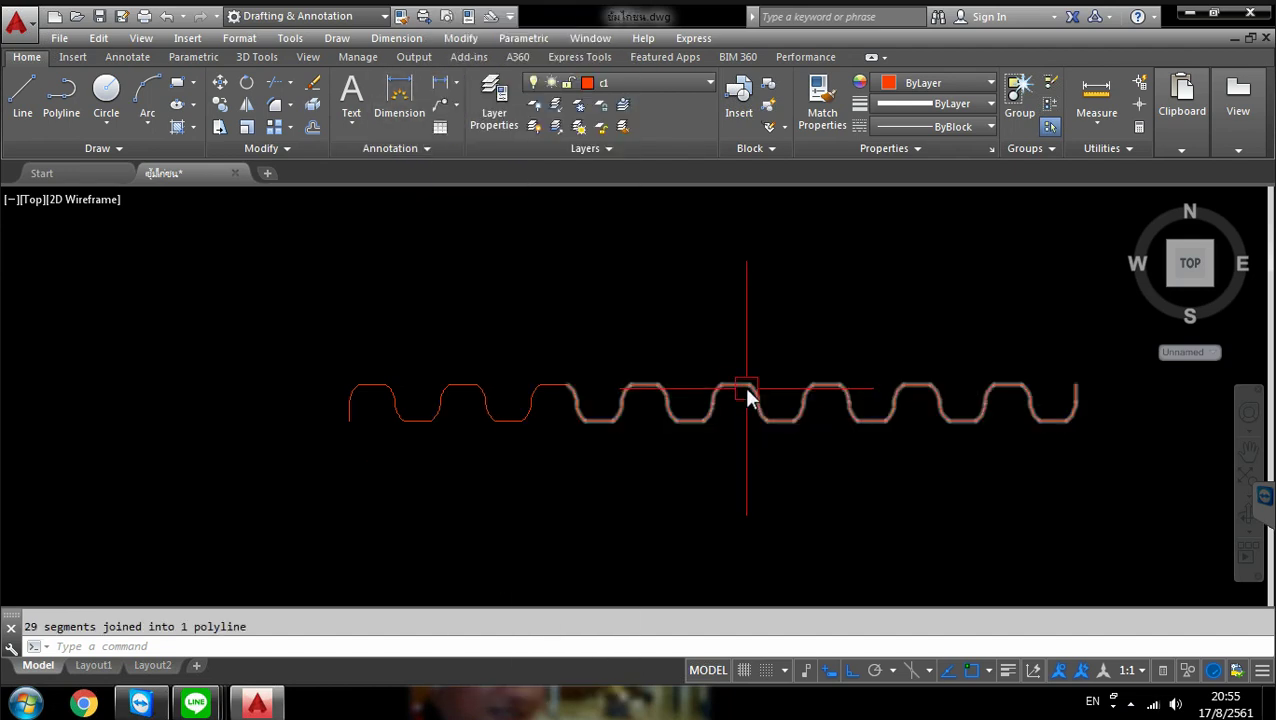
# Join the left and right sections of the corrugated profile into a single continuous polyline
pyautogui.click(745, 394)
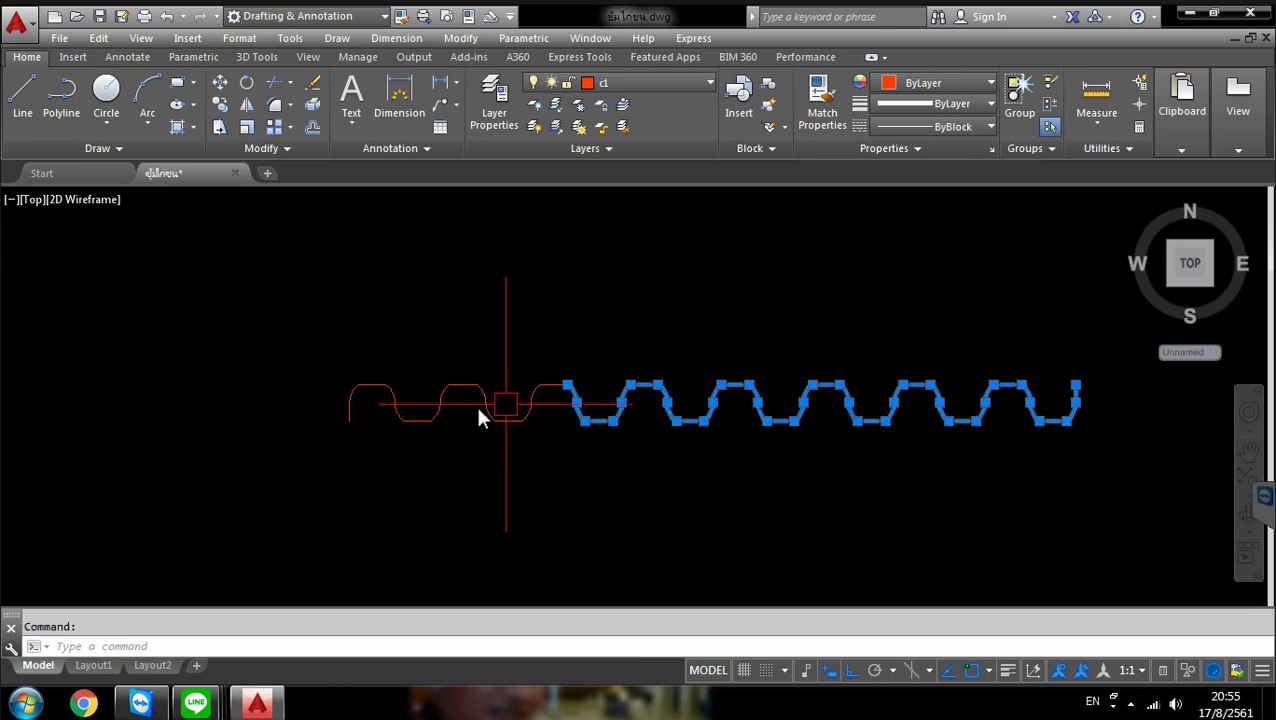
pyautogui.click(479, 408)
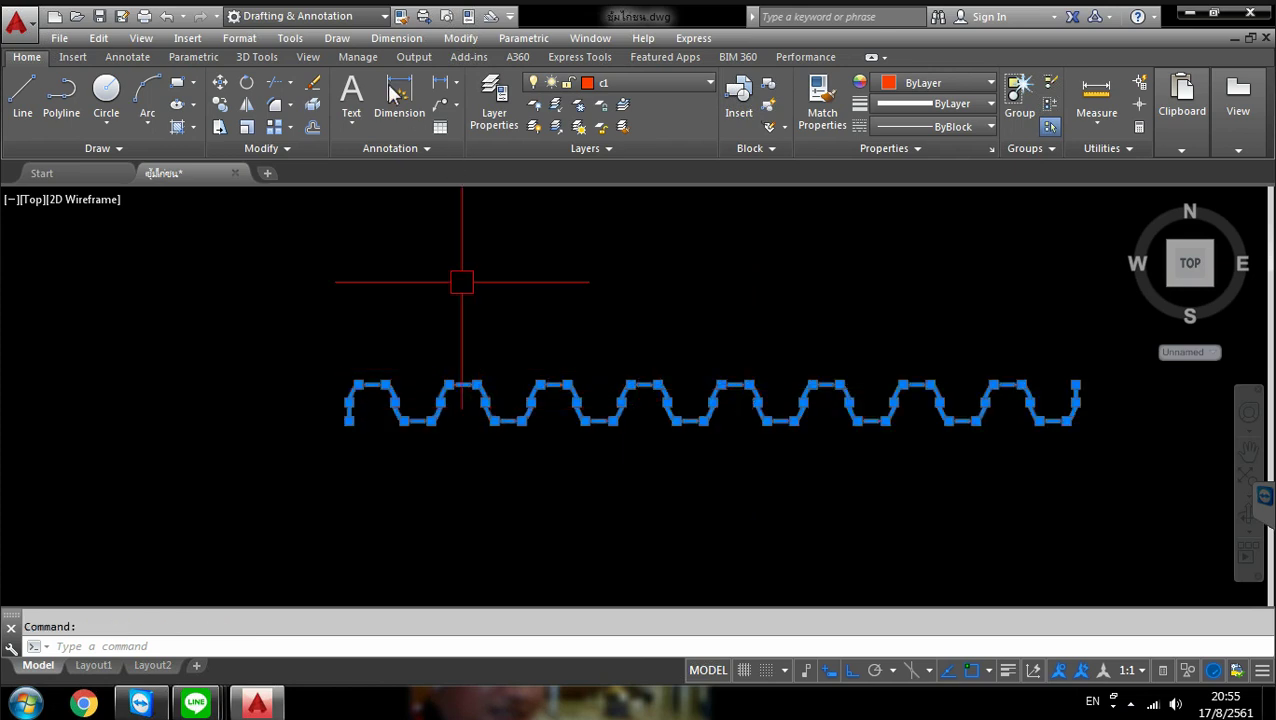
pyautogui.click(463, 38)
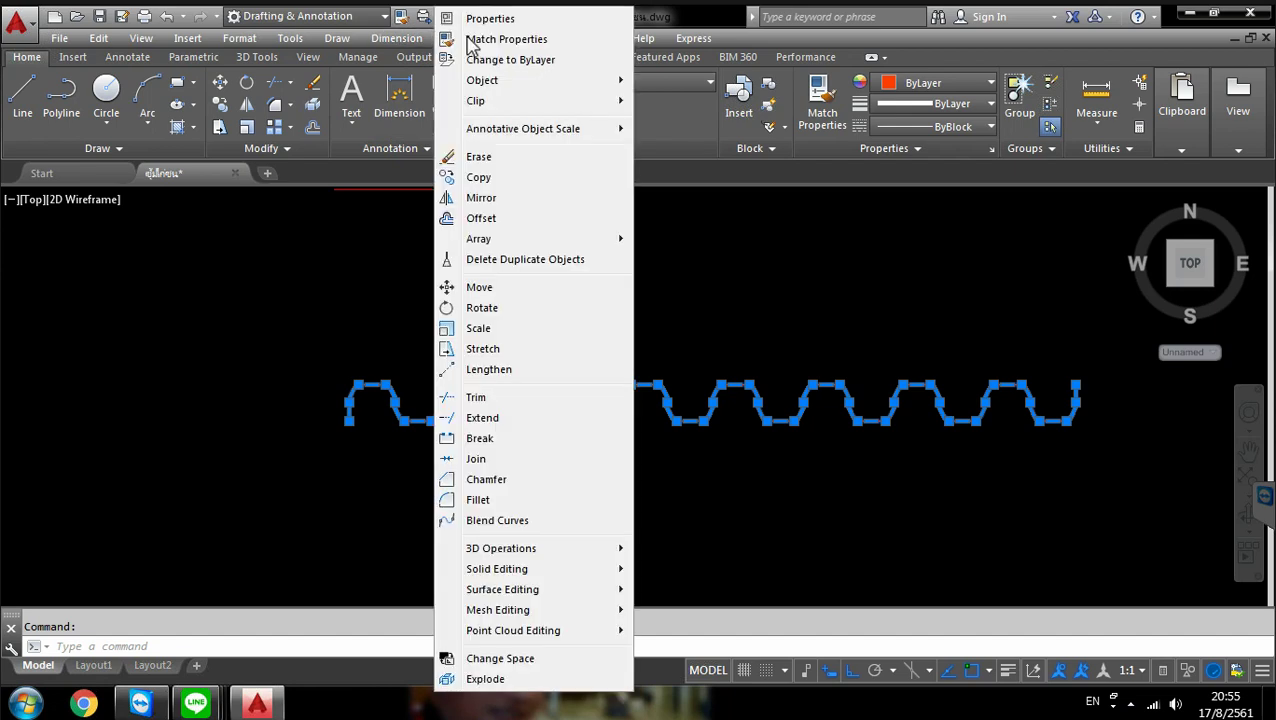
pyautogui.click(510, 459)
pyautogui.press('Escape')
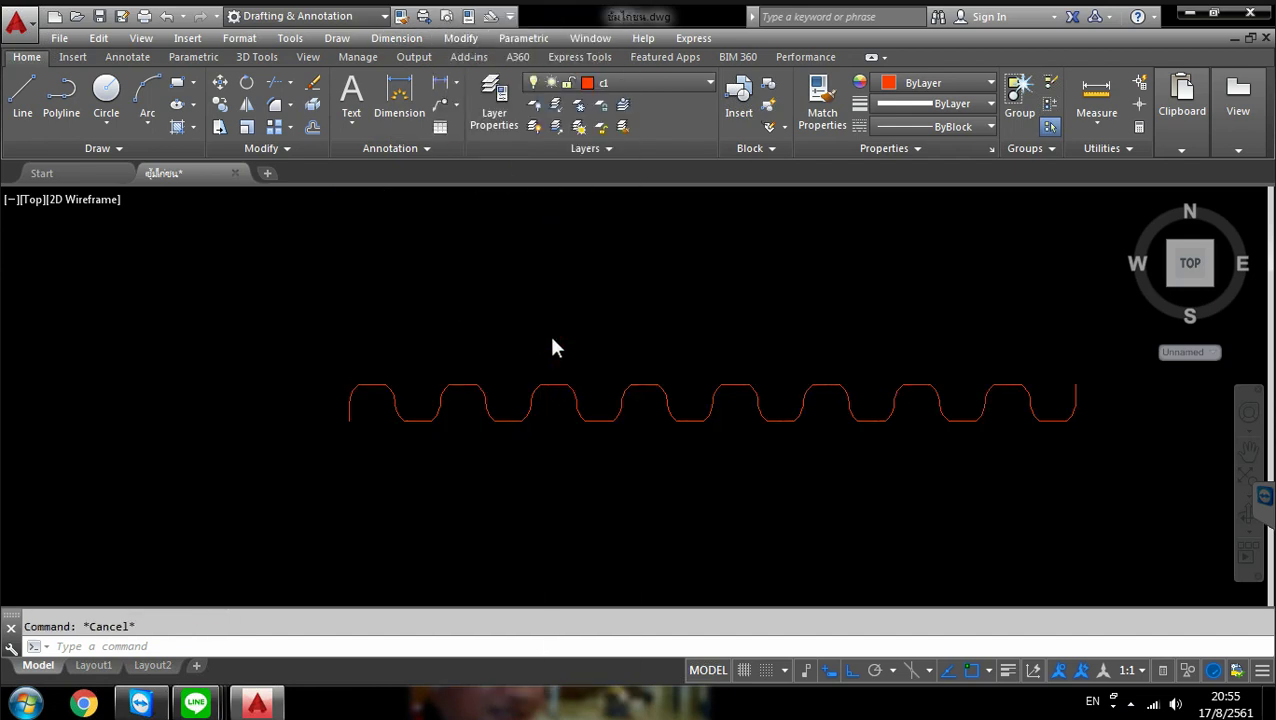
# Switch the model to the SE Isometric view and inspect the end of the blue roof arc above the corner column
pyautogui.scroll(-4, 552, 347)
pyautogui.scroll(-6, 587, 364)
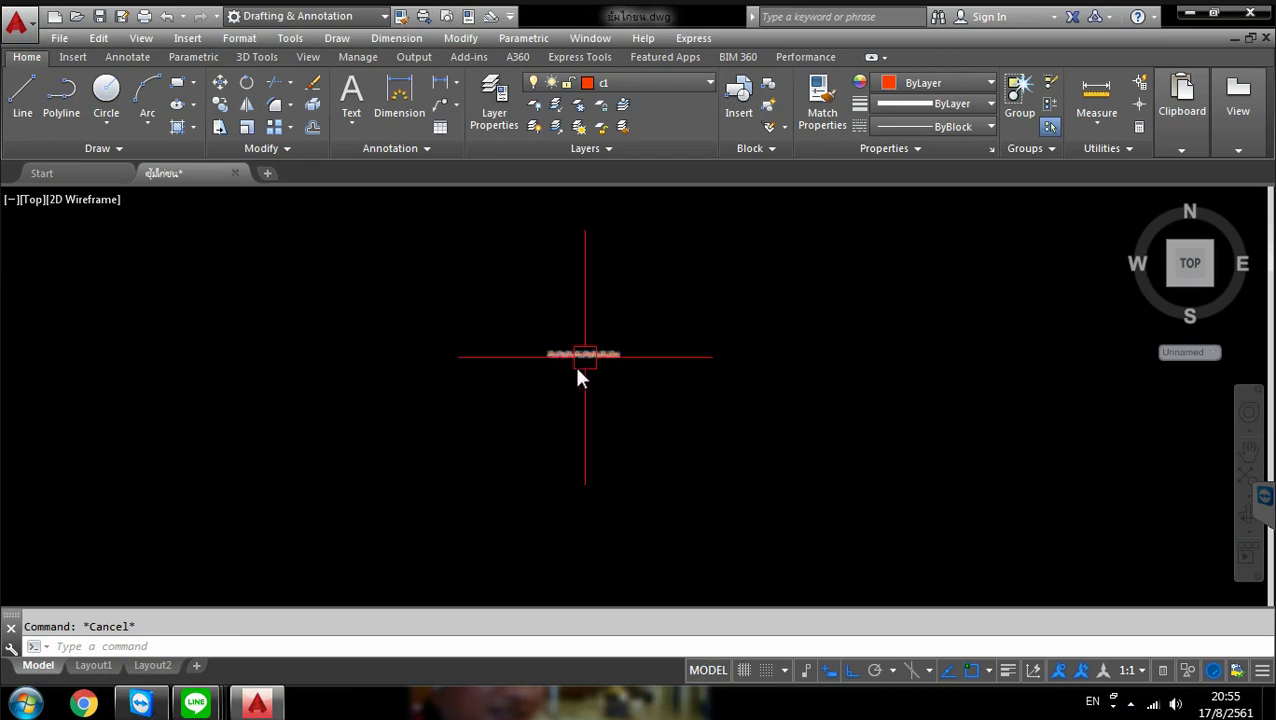
pyautogui.scroll(-4, 584, 357)
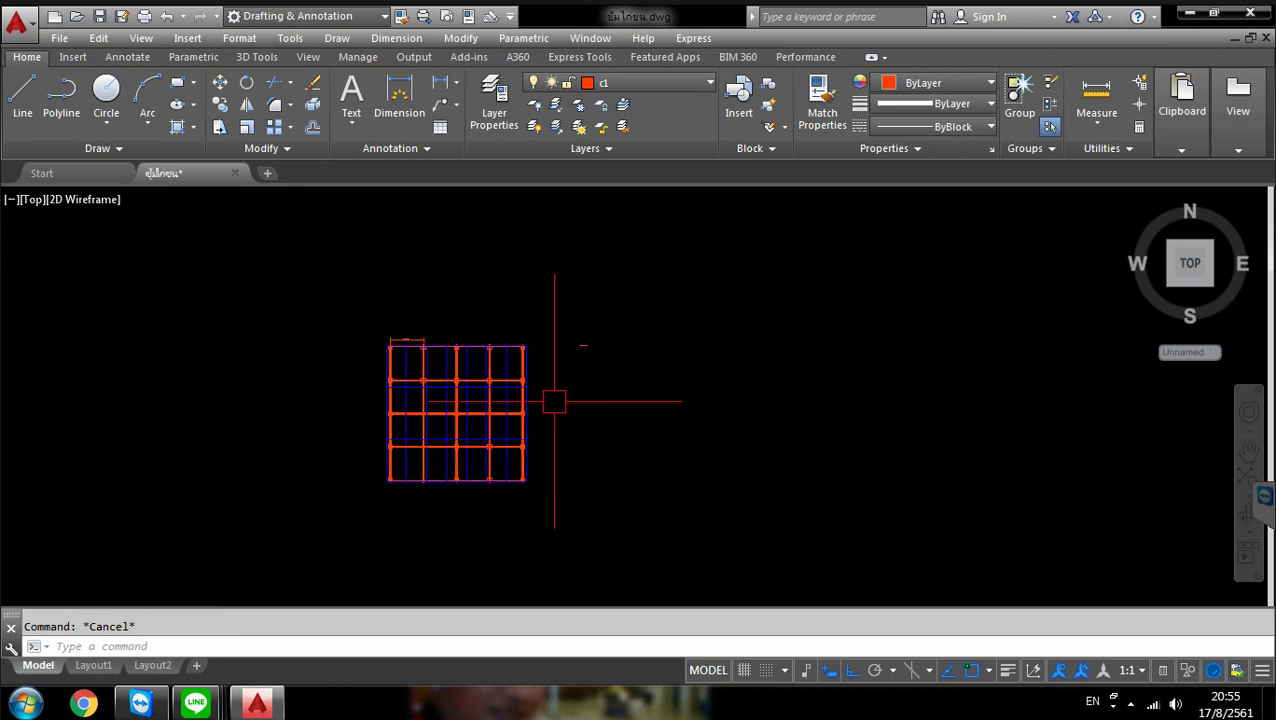
pyautogui.click(35, 200)
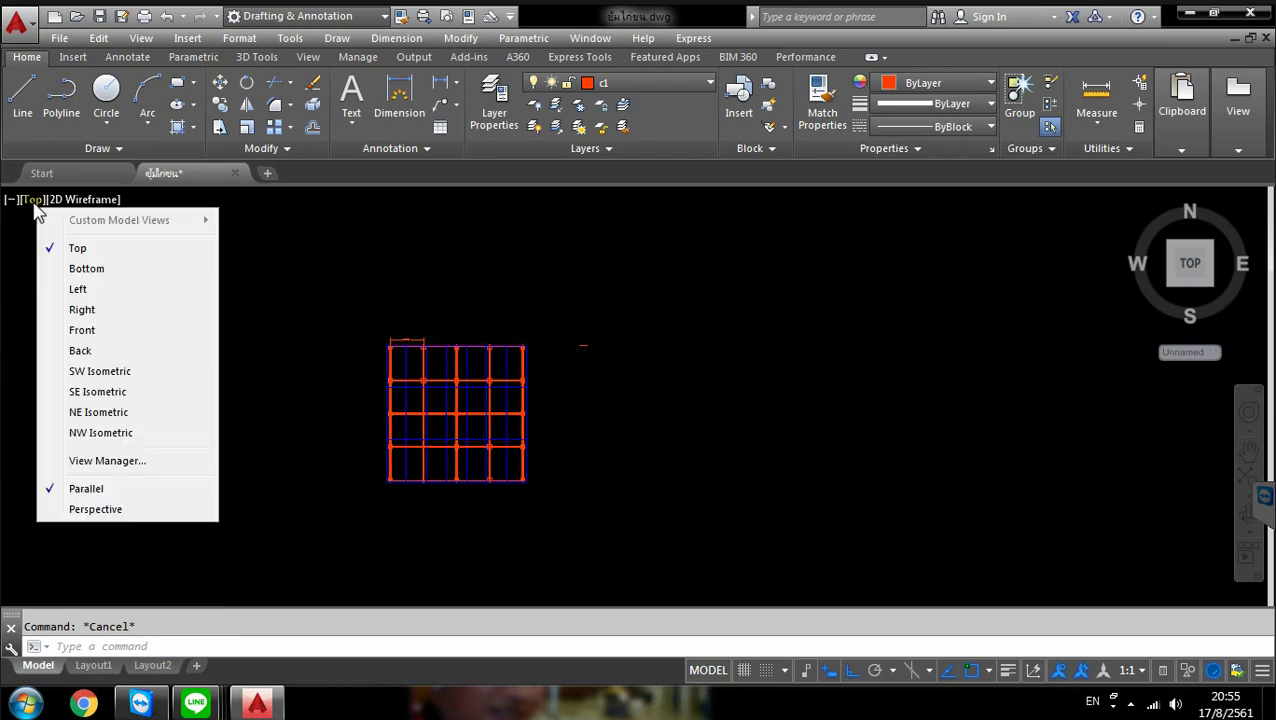
pyautogui.click(100, 392)
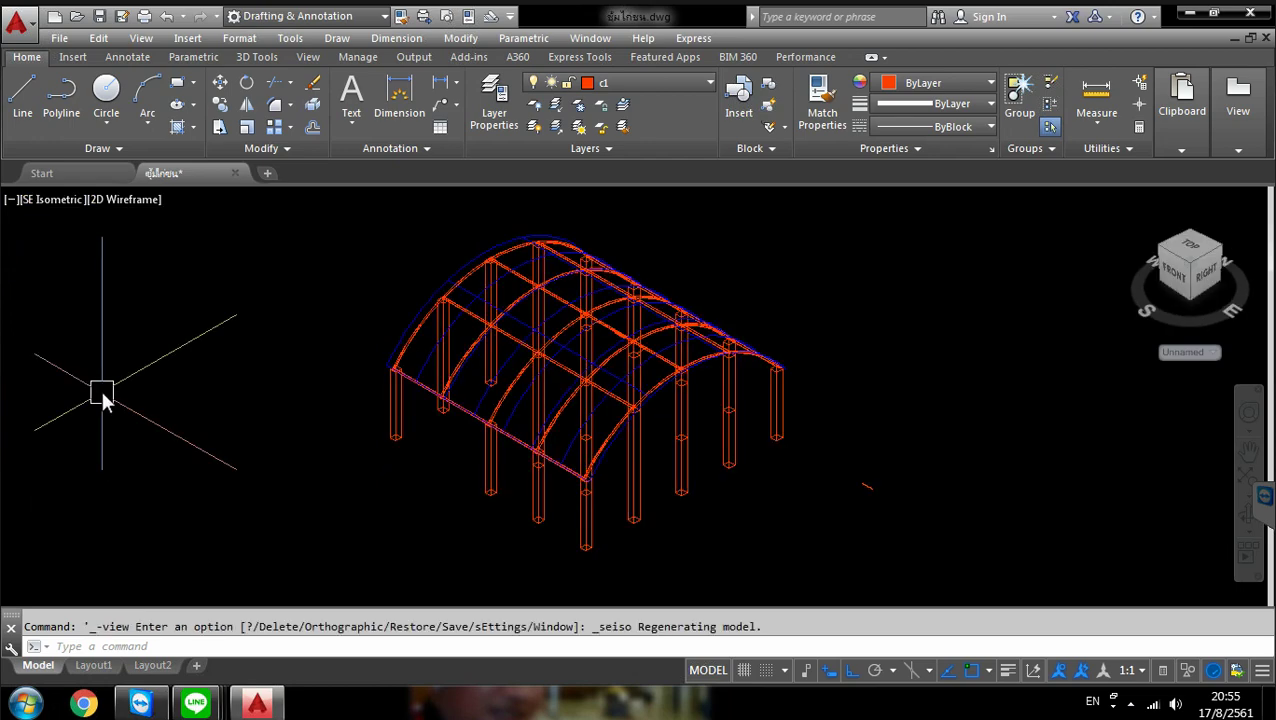
pyautogui.scroll(5, 795, 360)
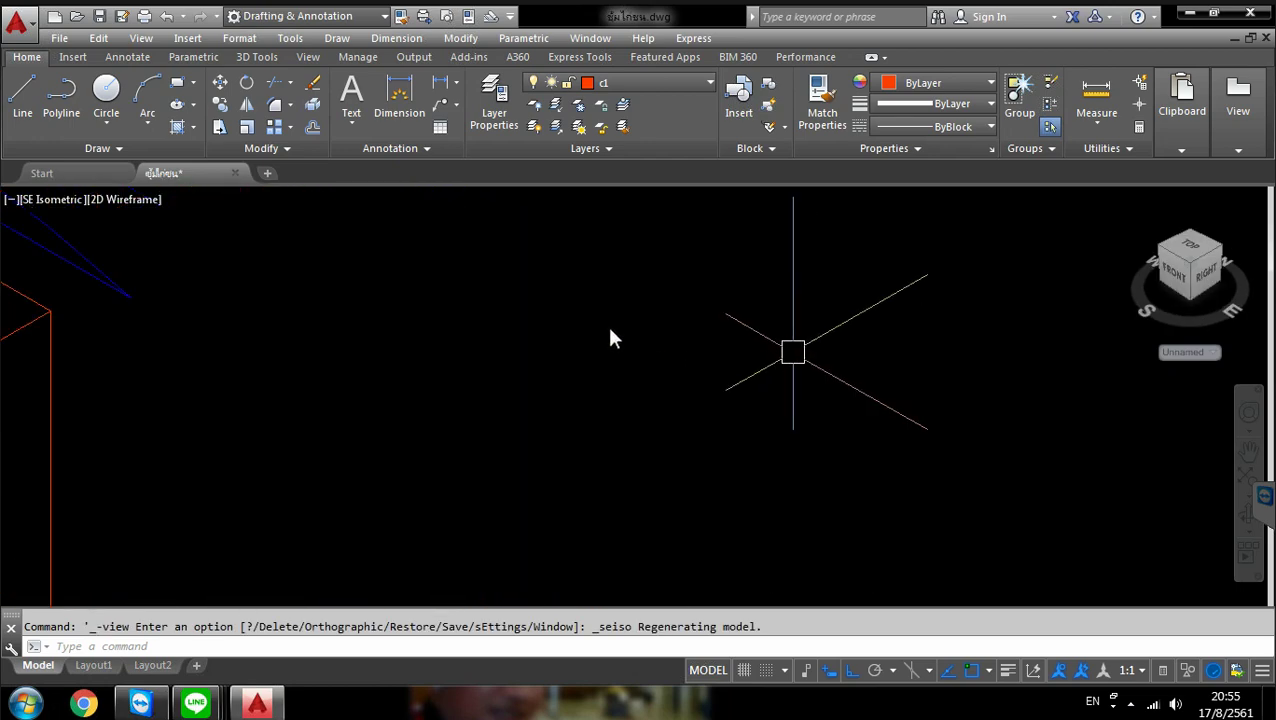
pyautogui.scroll(-1, 650, 355)
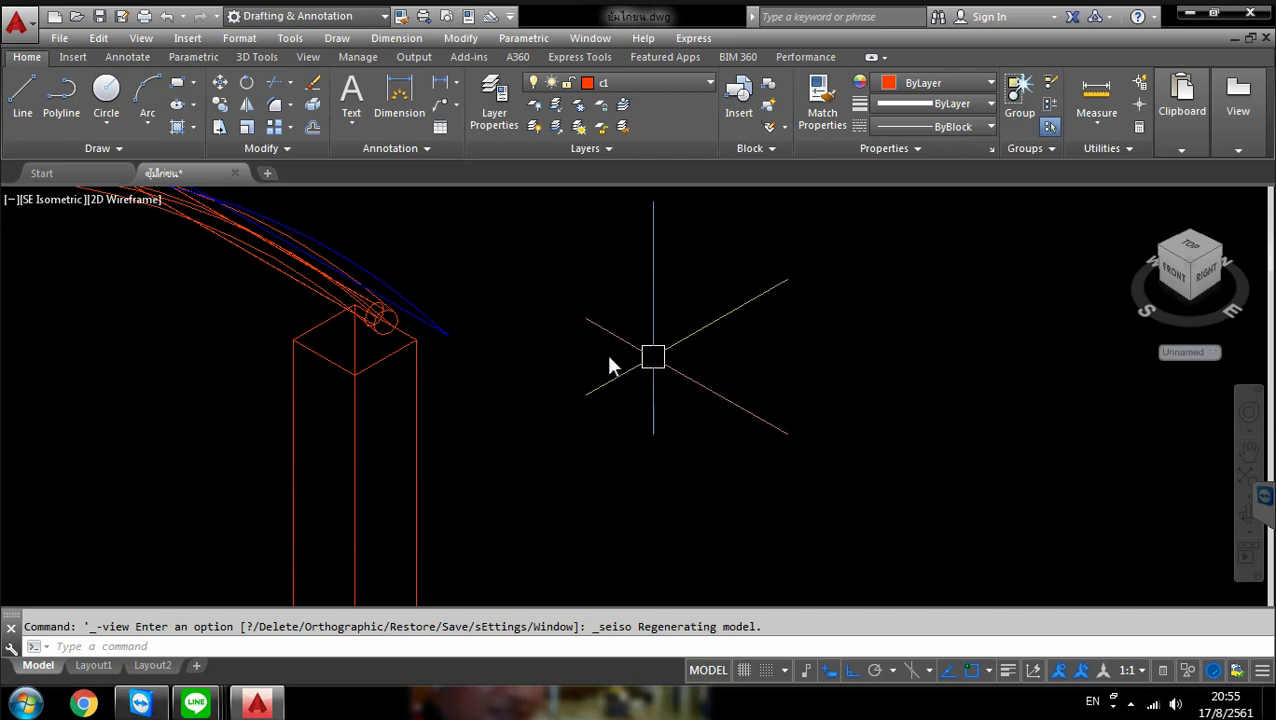
pyautogui.scroll(-2, 664, 351)
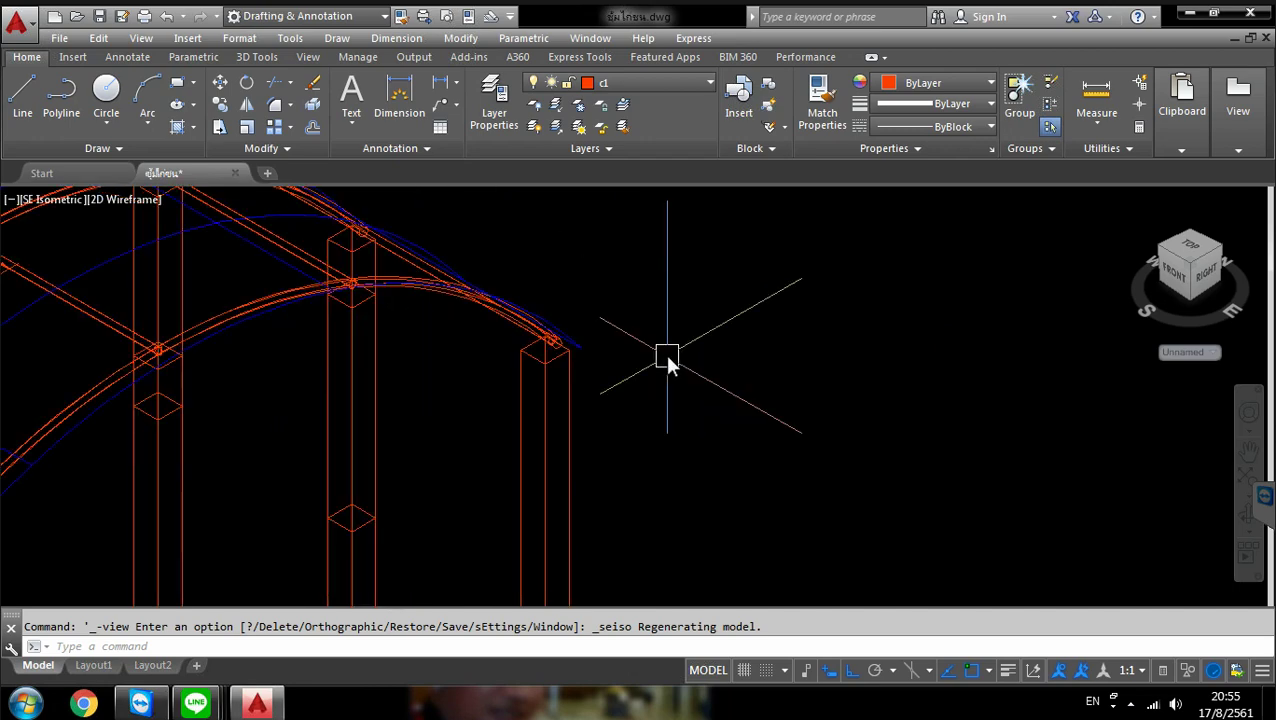
pyautogui.scroll(2, 541, 305)
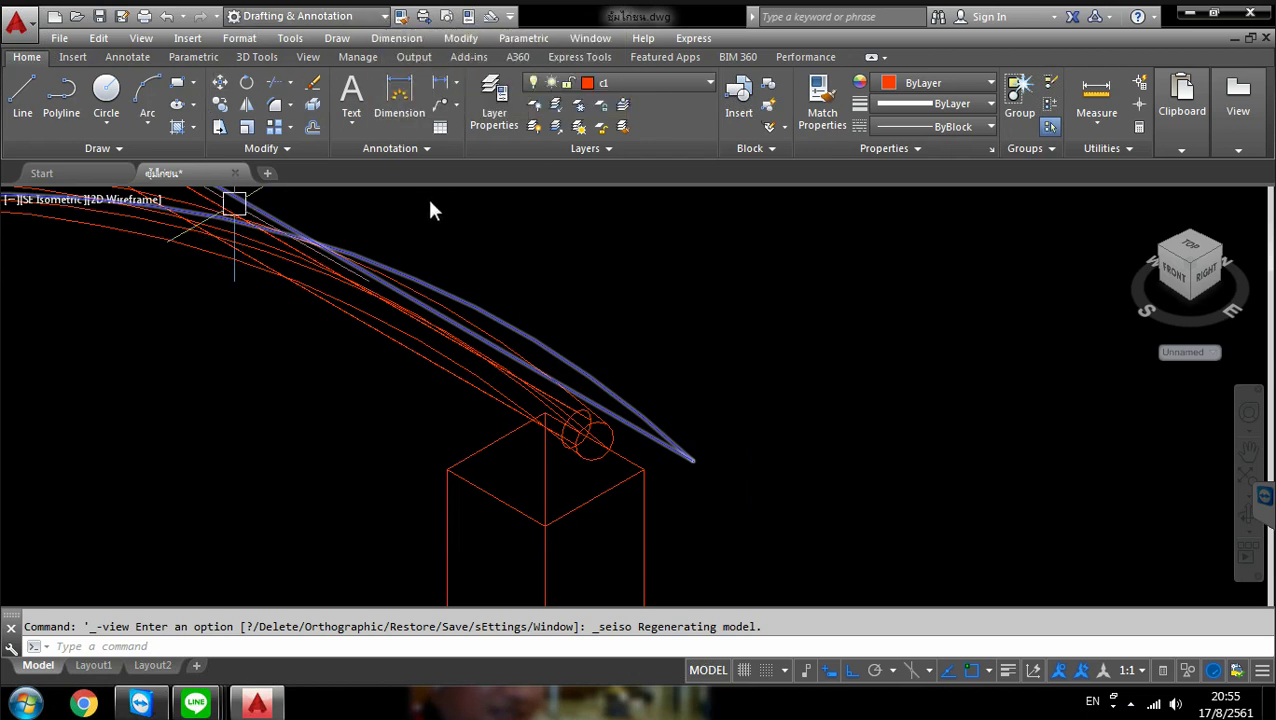
pyautogui.press('Escape')
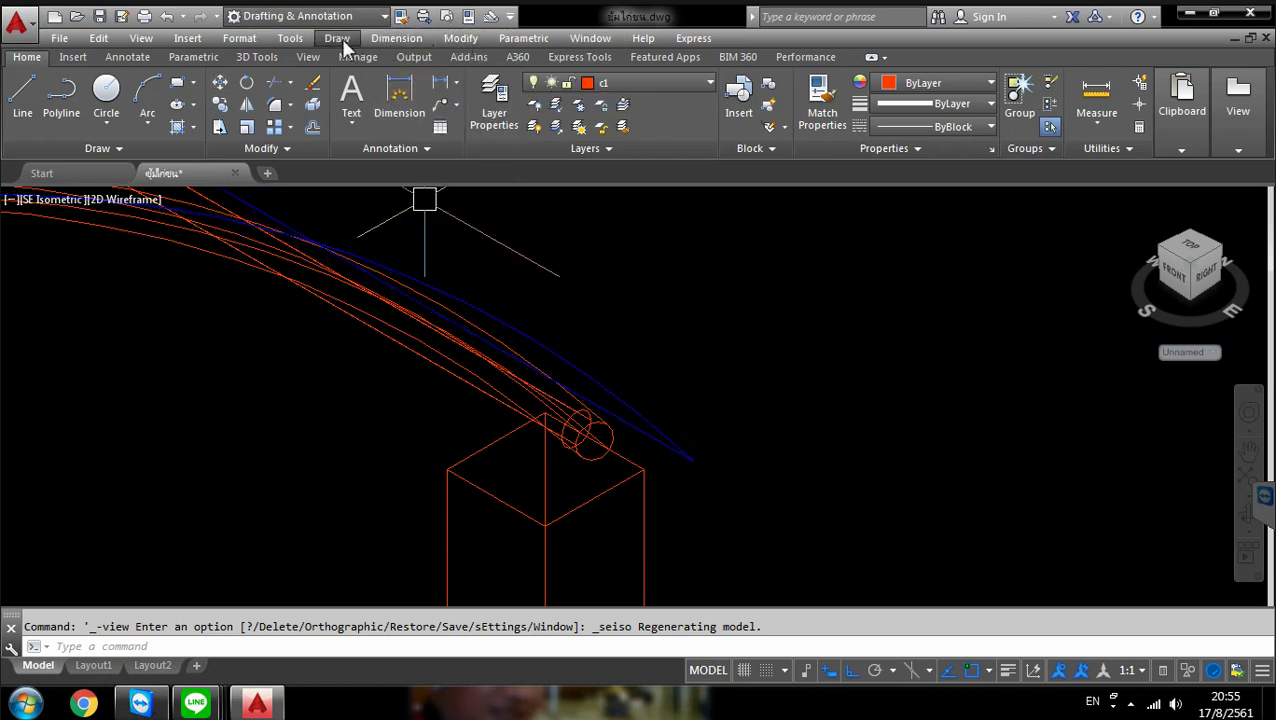
pyautogui.click(466, 38)
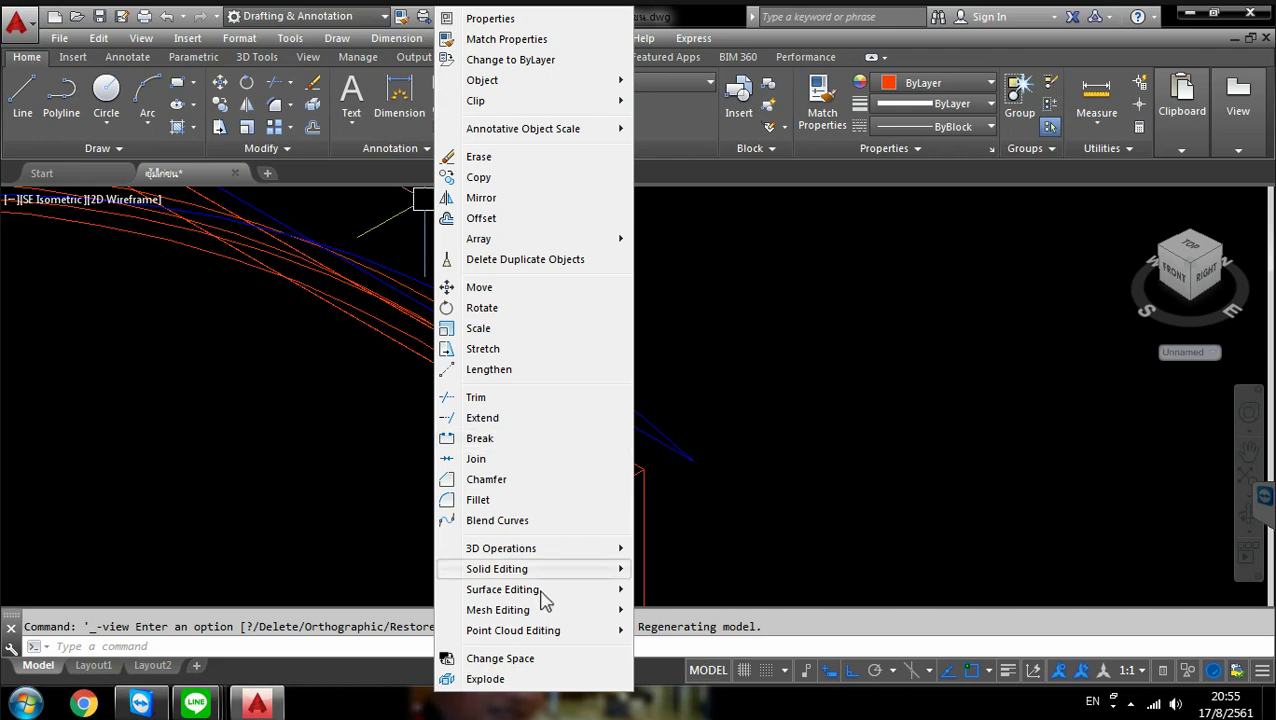
pyautogui.moveTo(540, 572)
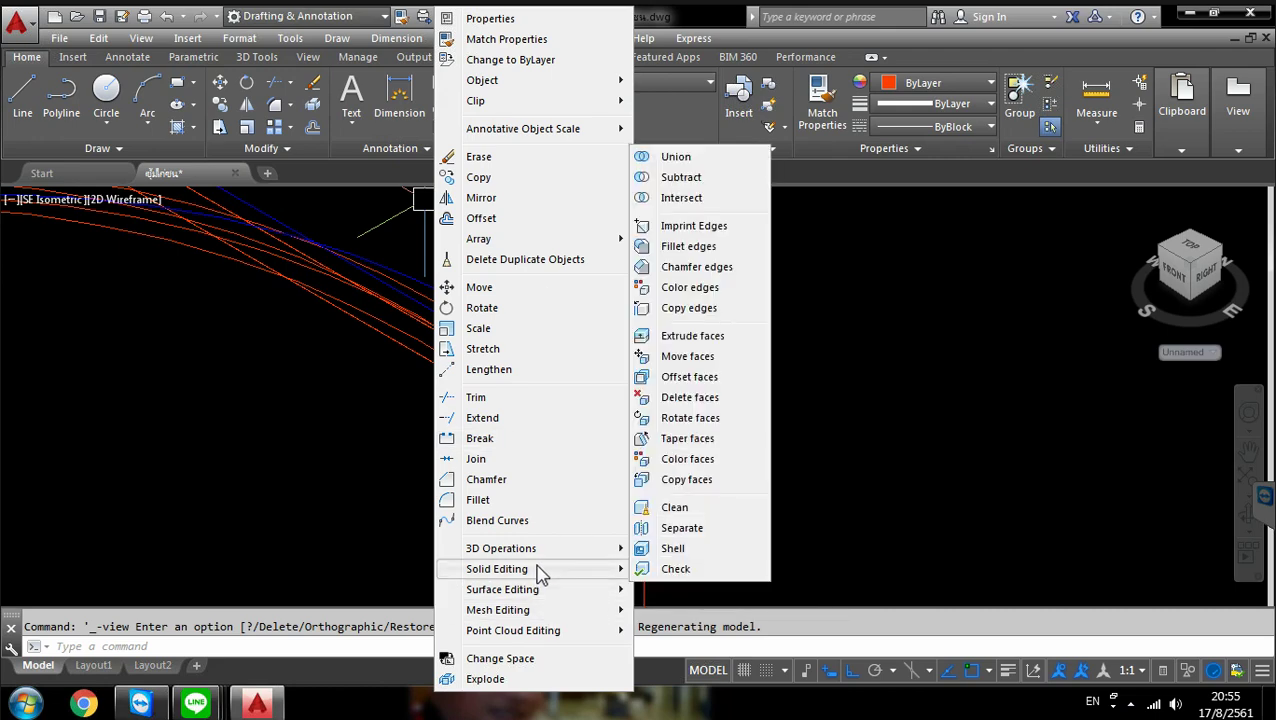
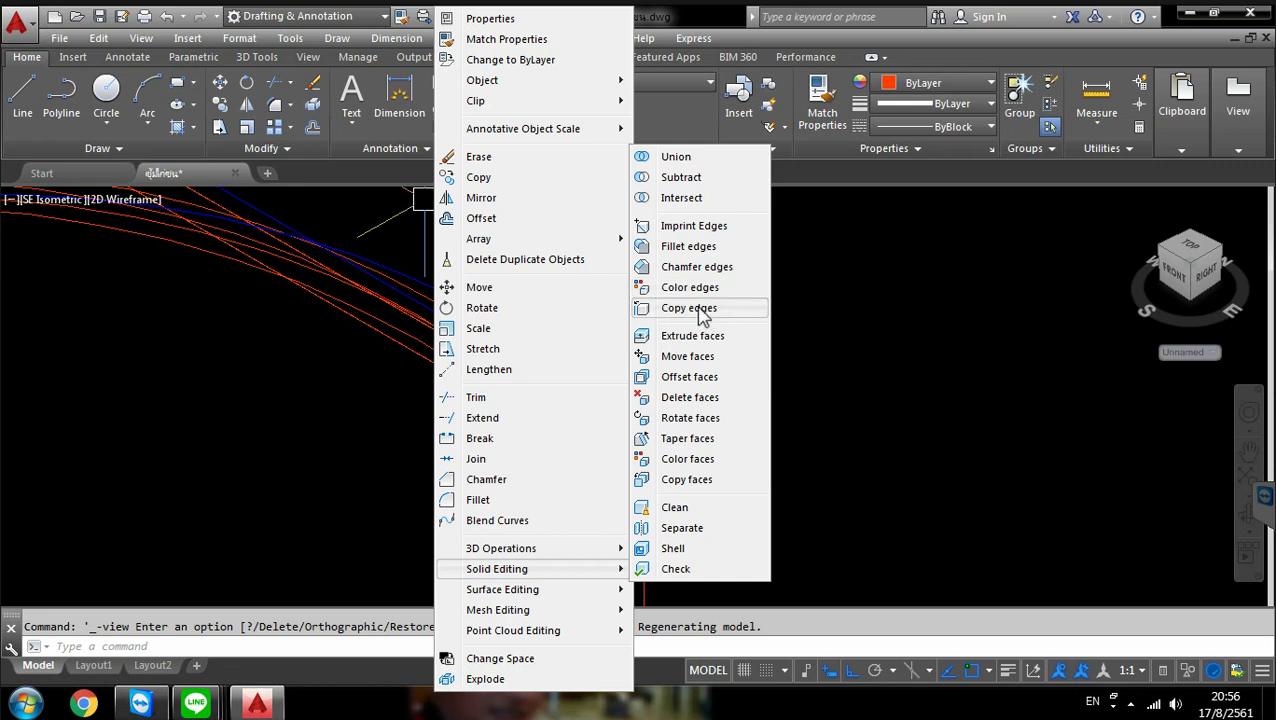
pyautogui.click(689, 308)
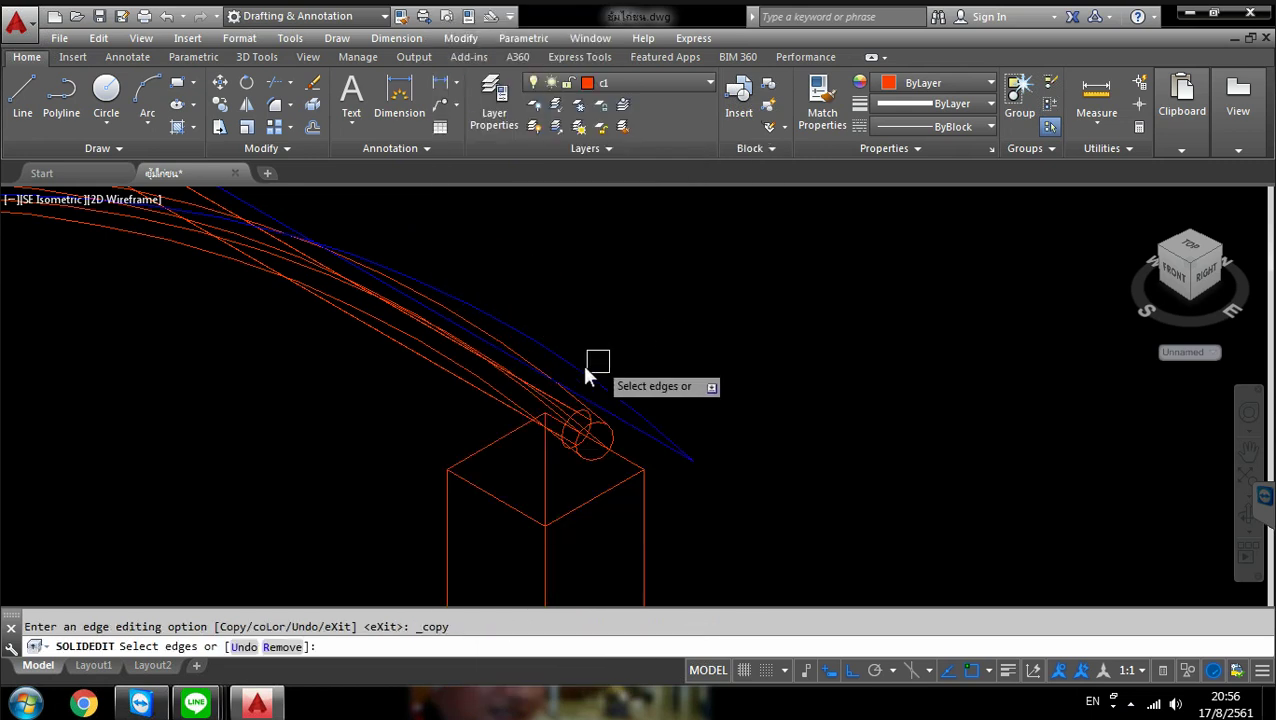
pyautogui.click(579, 370)
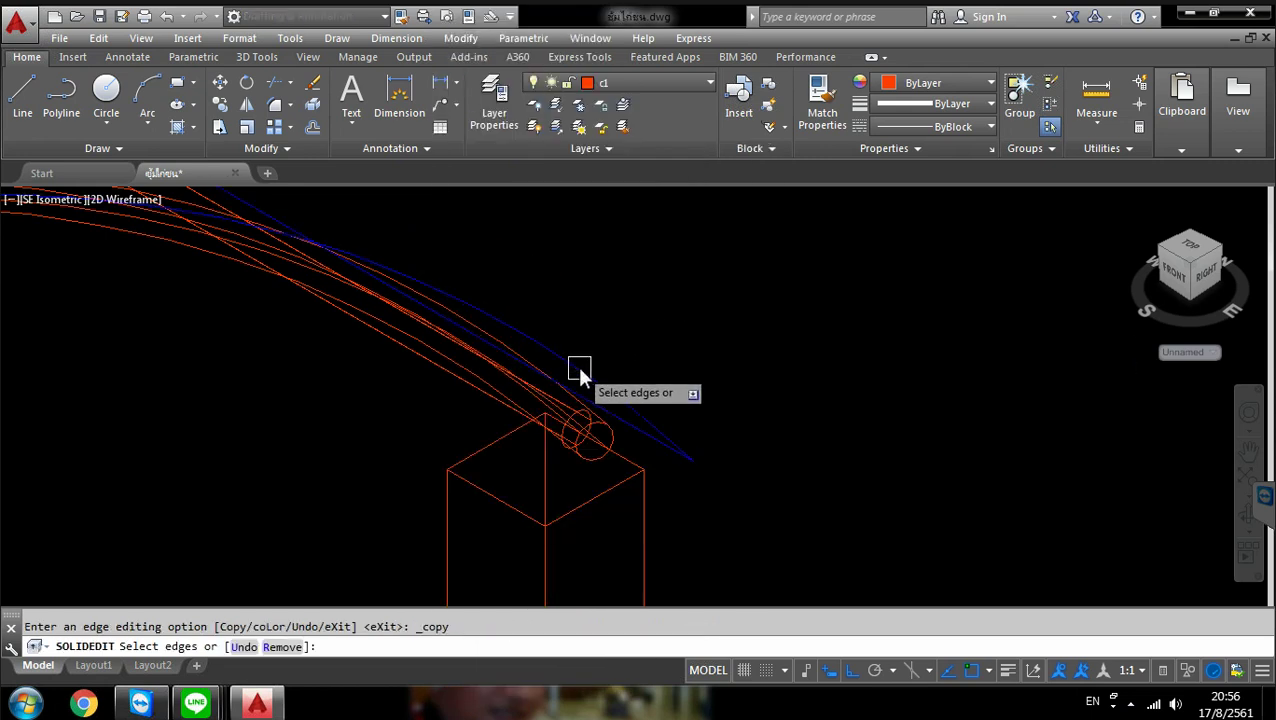
pyautogui.click(627, 403)
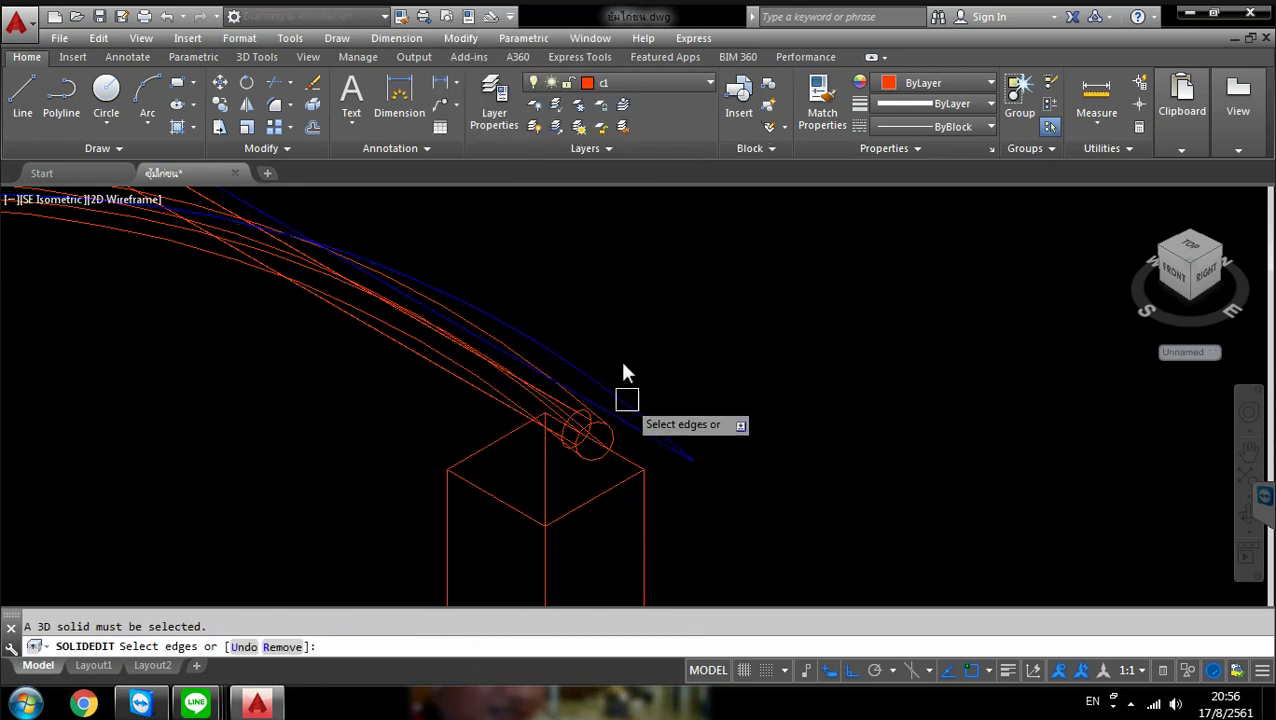
pyautogui.scroll(-5, 605, 289)
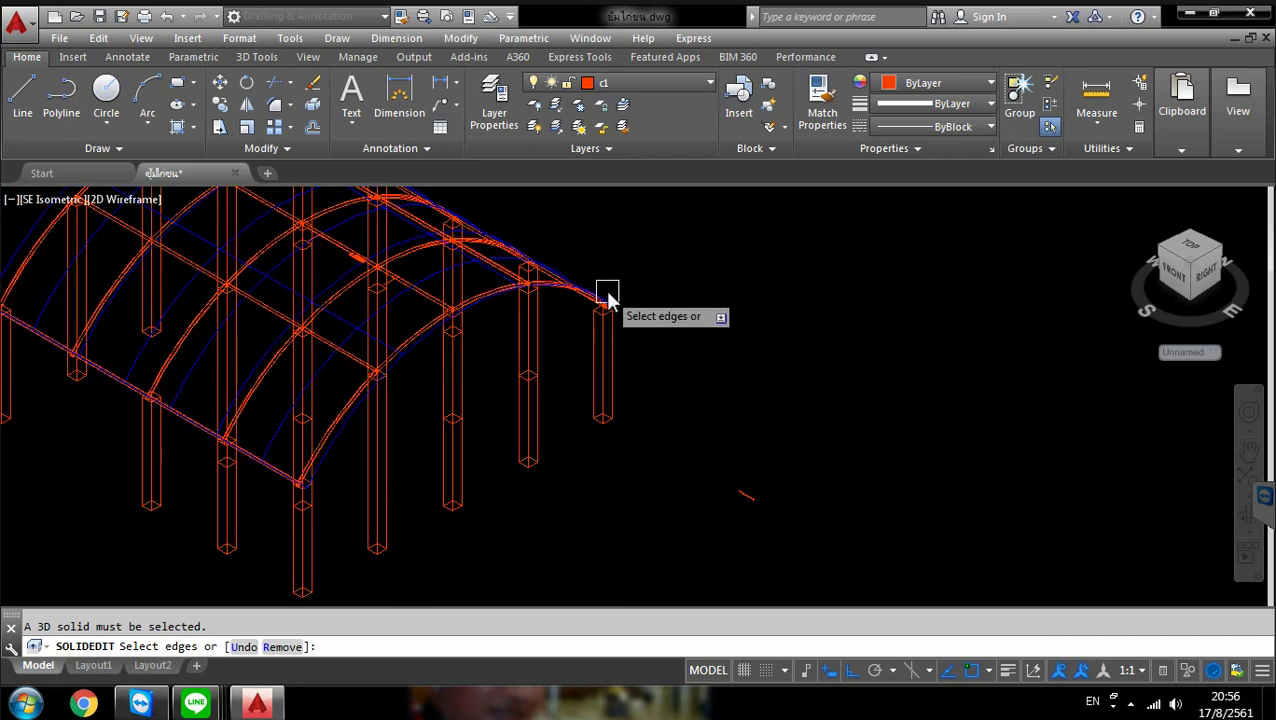
pyautogui.scroll(4, 607, 293)
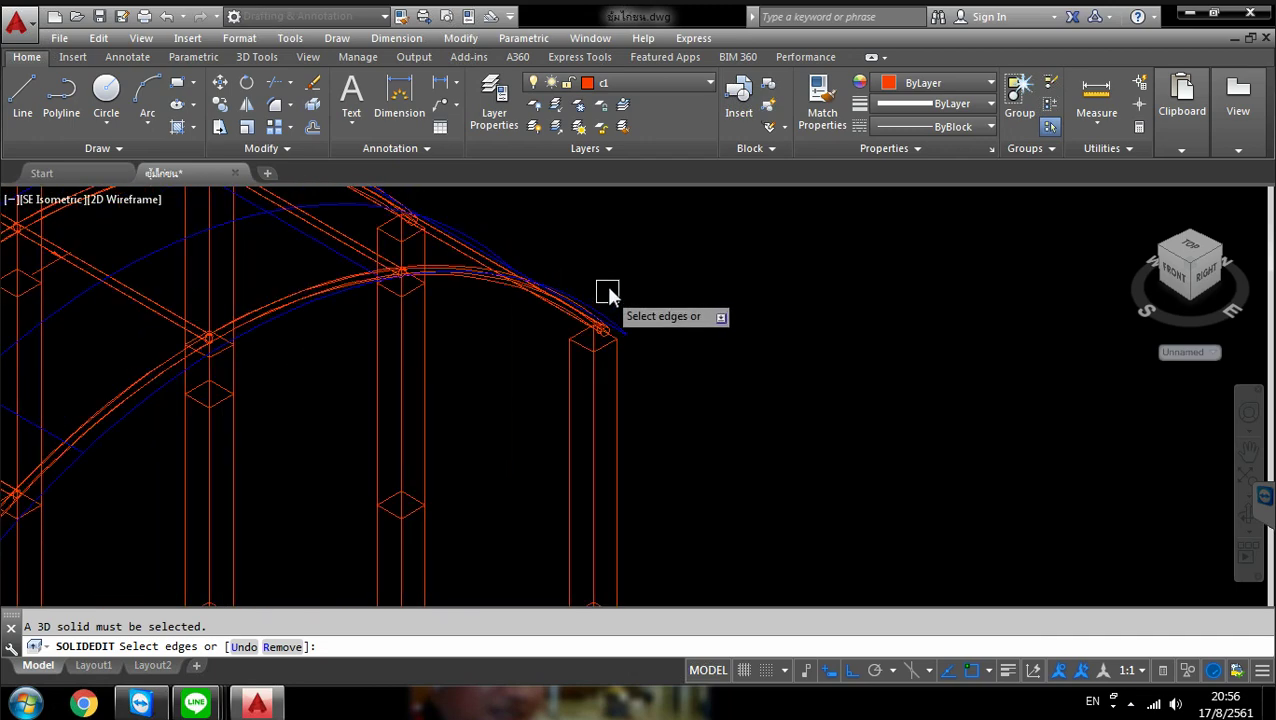
pyautogui.press('Escape')
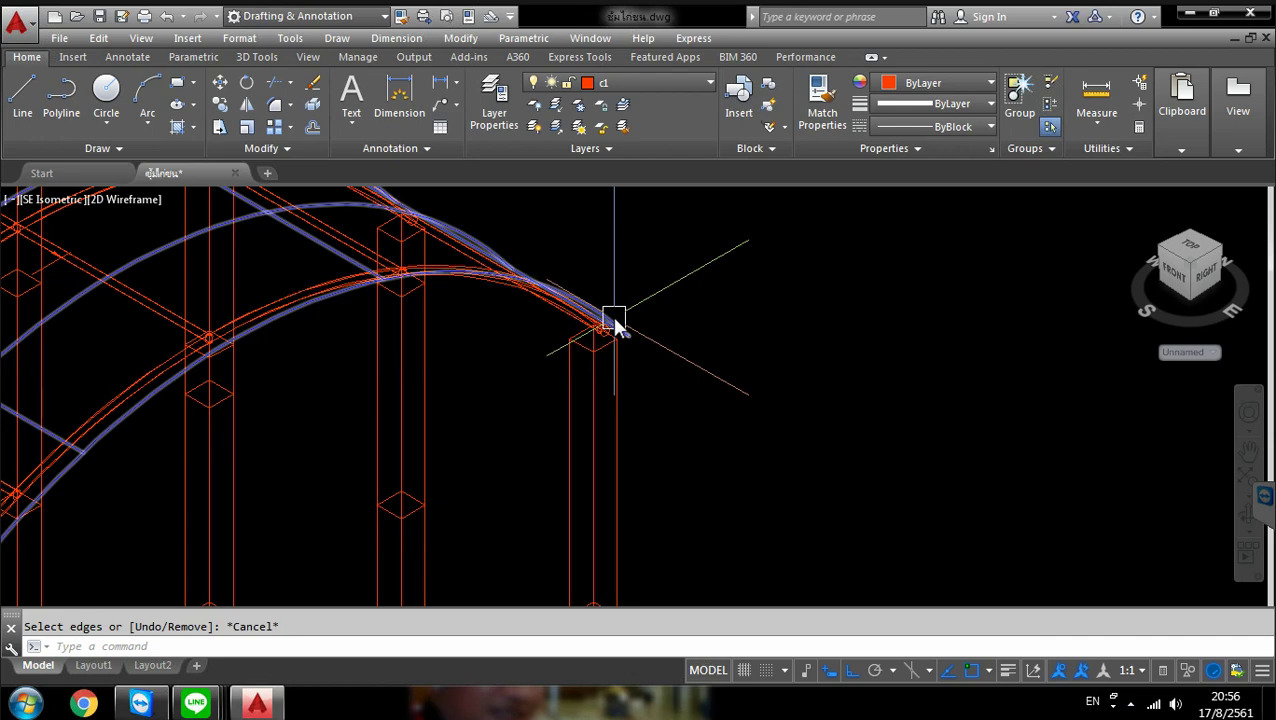
# Copy the blue arched roof surface about 38 units along the X axis to the empty area beside the structure
pyautogui.click(614, 323)
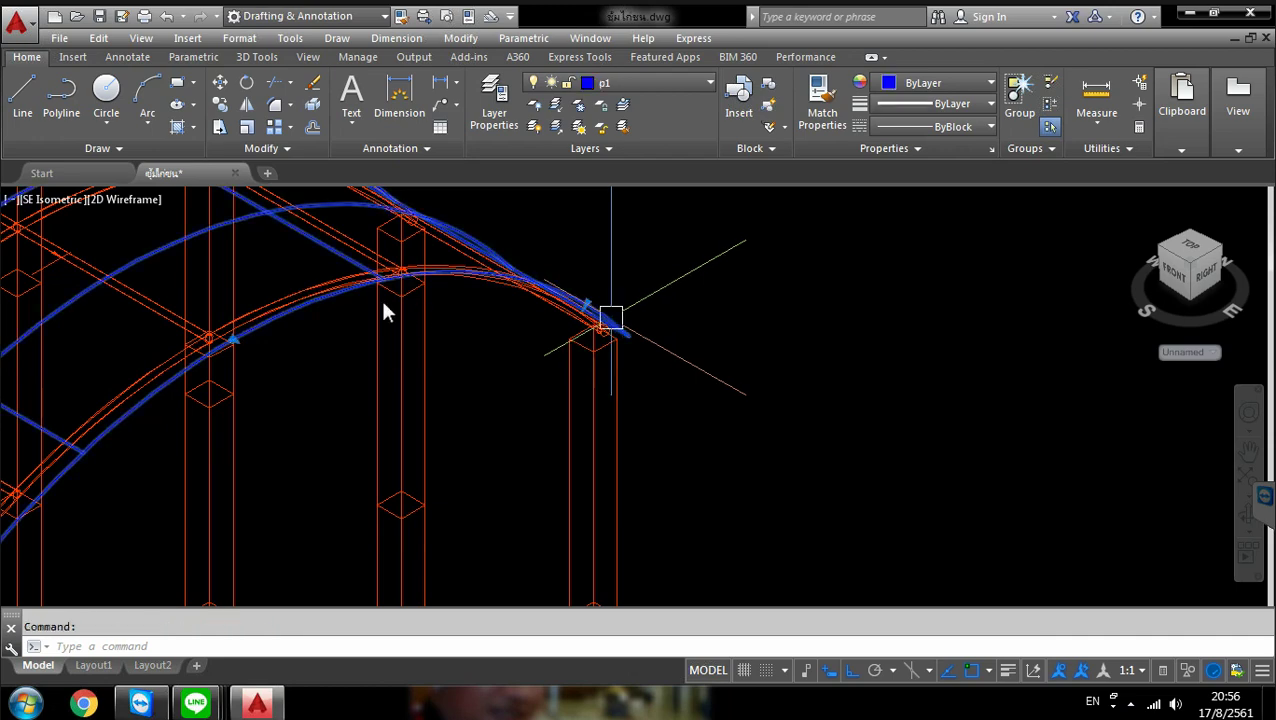
pyautogui.click(221, 104)
pyautogui.scroll(-5, 330, 295)
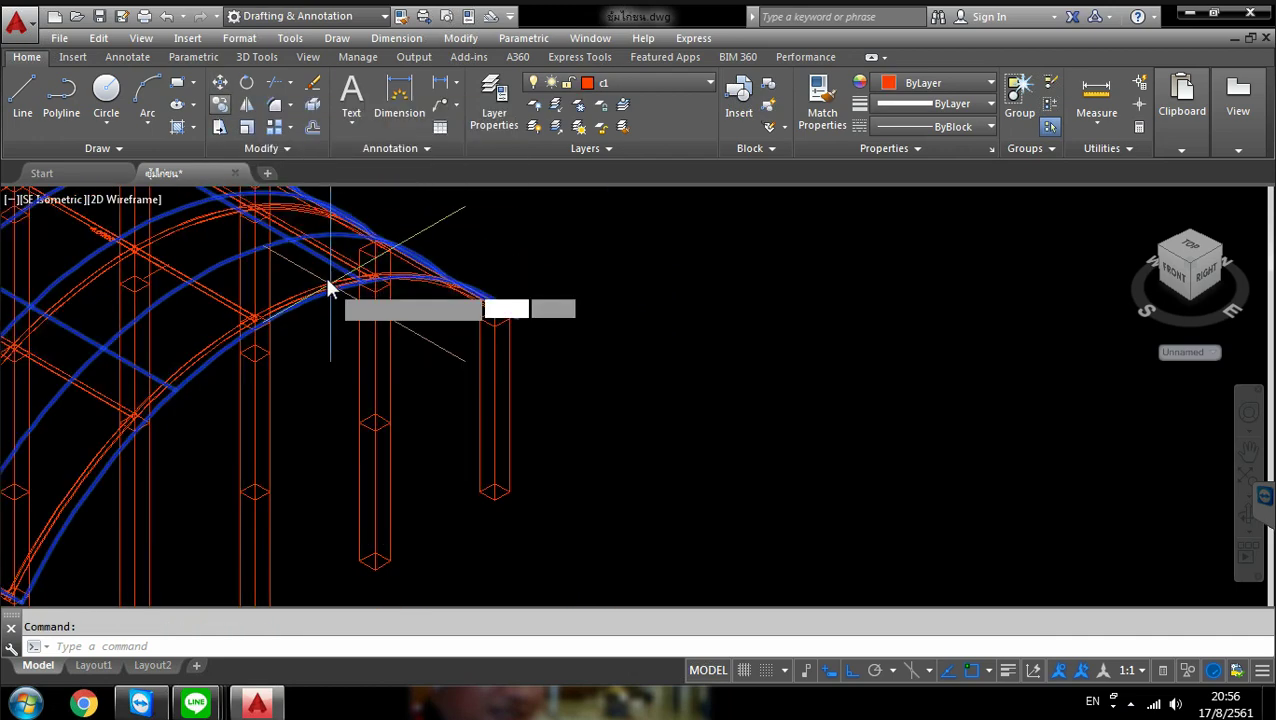
pyautogui.click(321, 327)
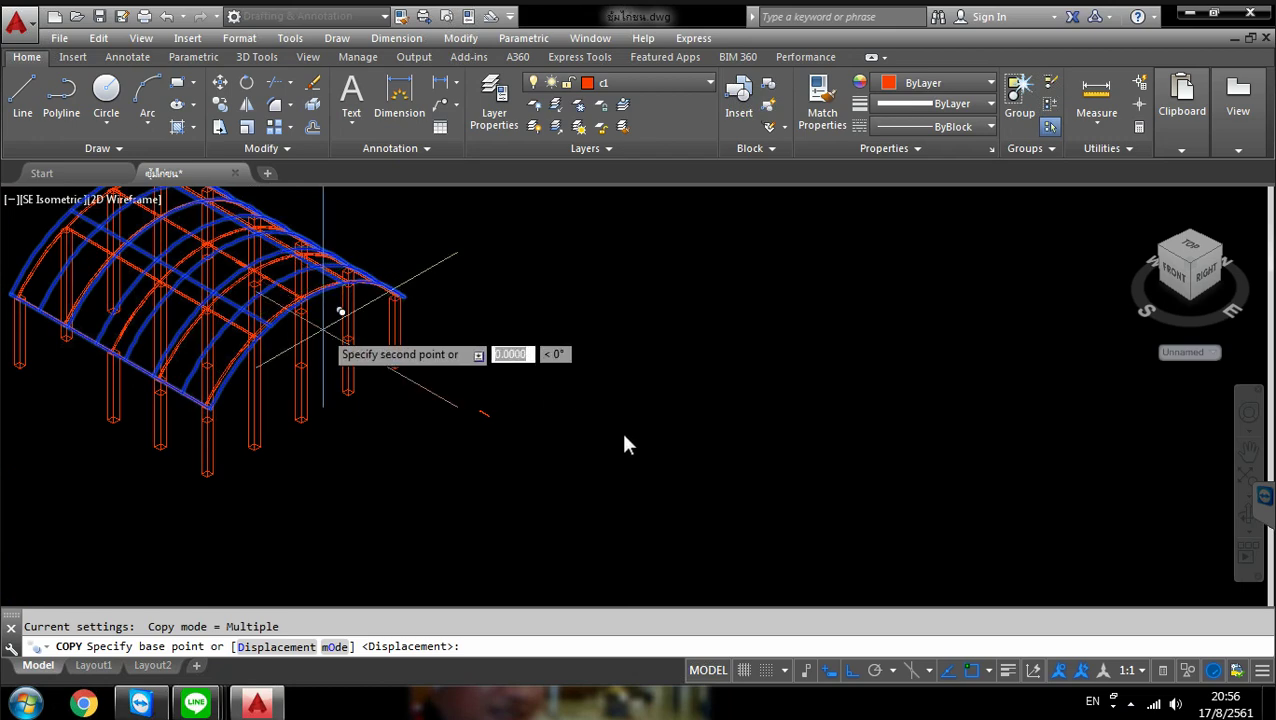
pyautogui.click(877, 517)
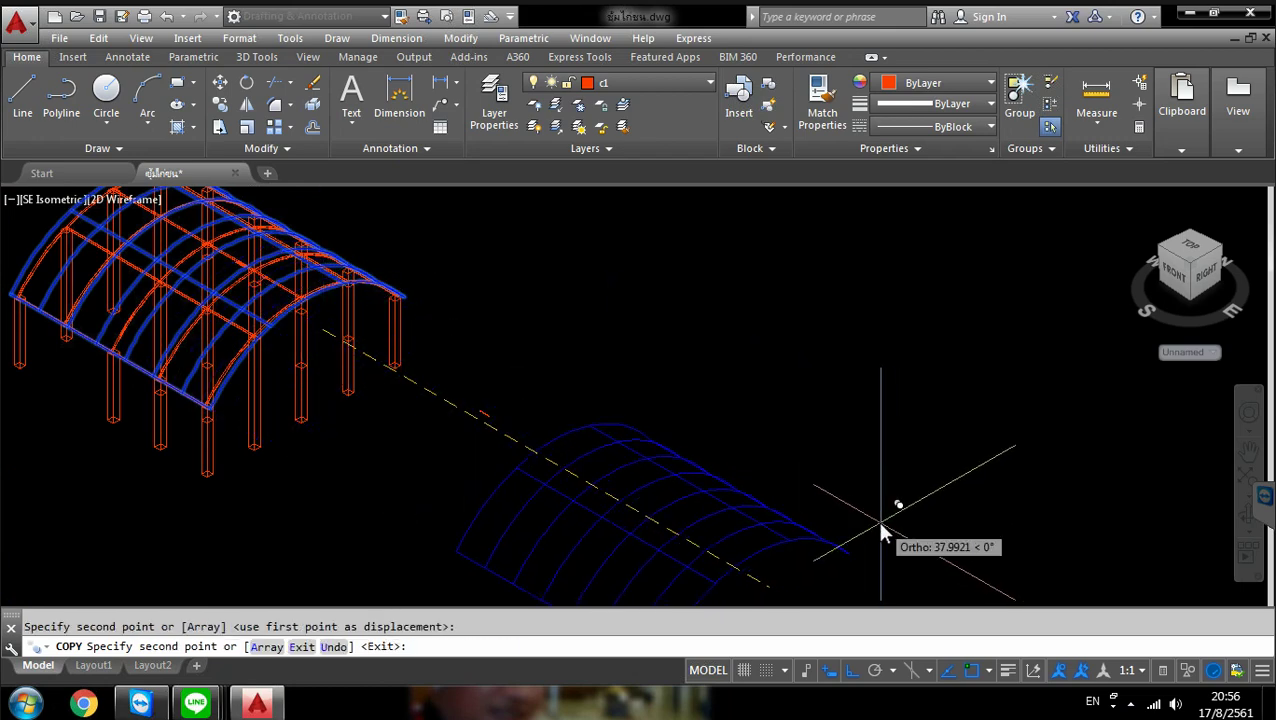
pyautogui.press('Escape')
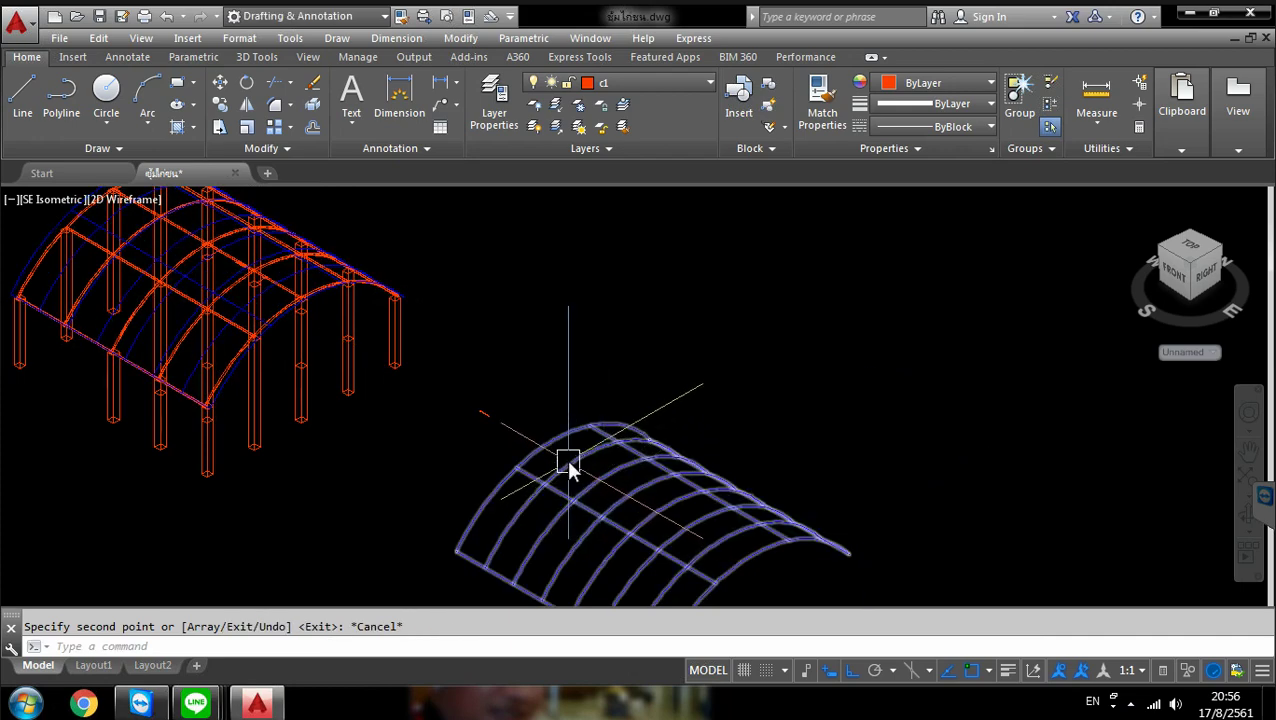
# Explode the copied blue roof surface into its separate boundary curves
pyautogui.click(567, 465)
pyautogui.click(234, 192)
pyautogui.press('Return')
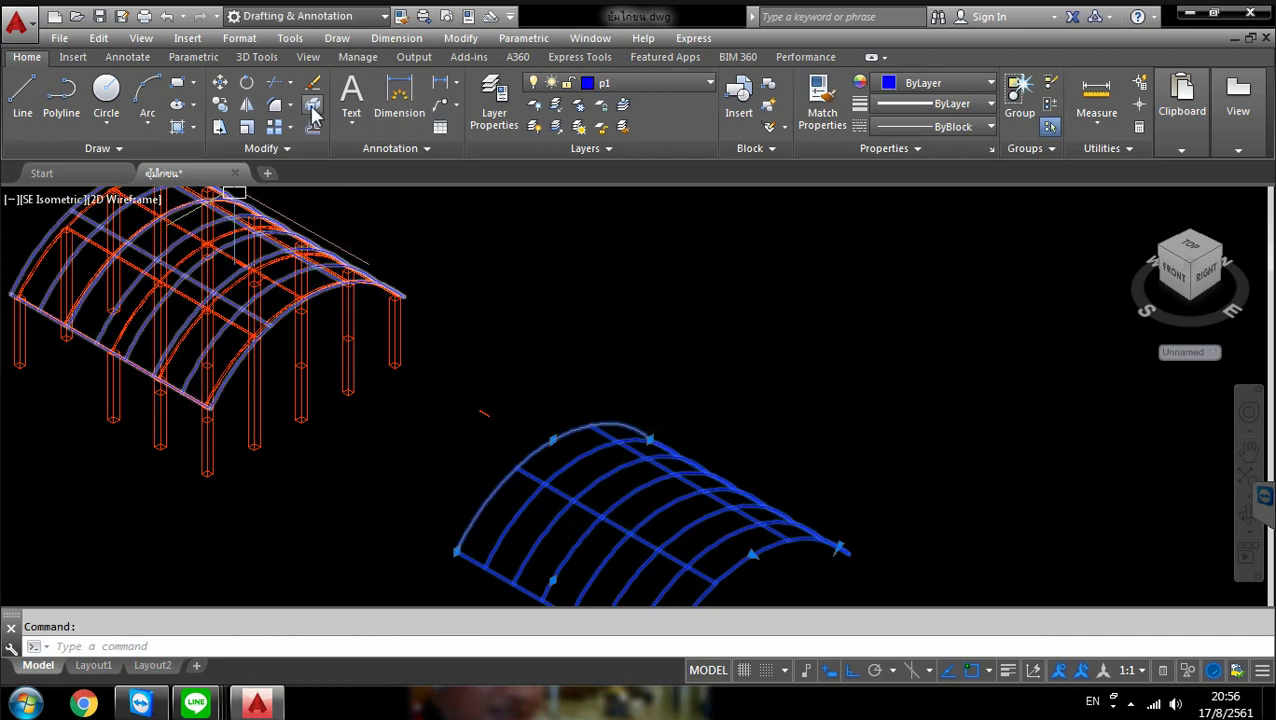
pyautogui.click(312, 104)
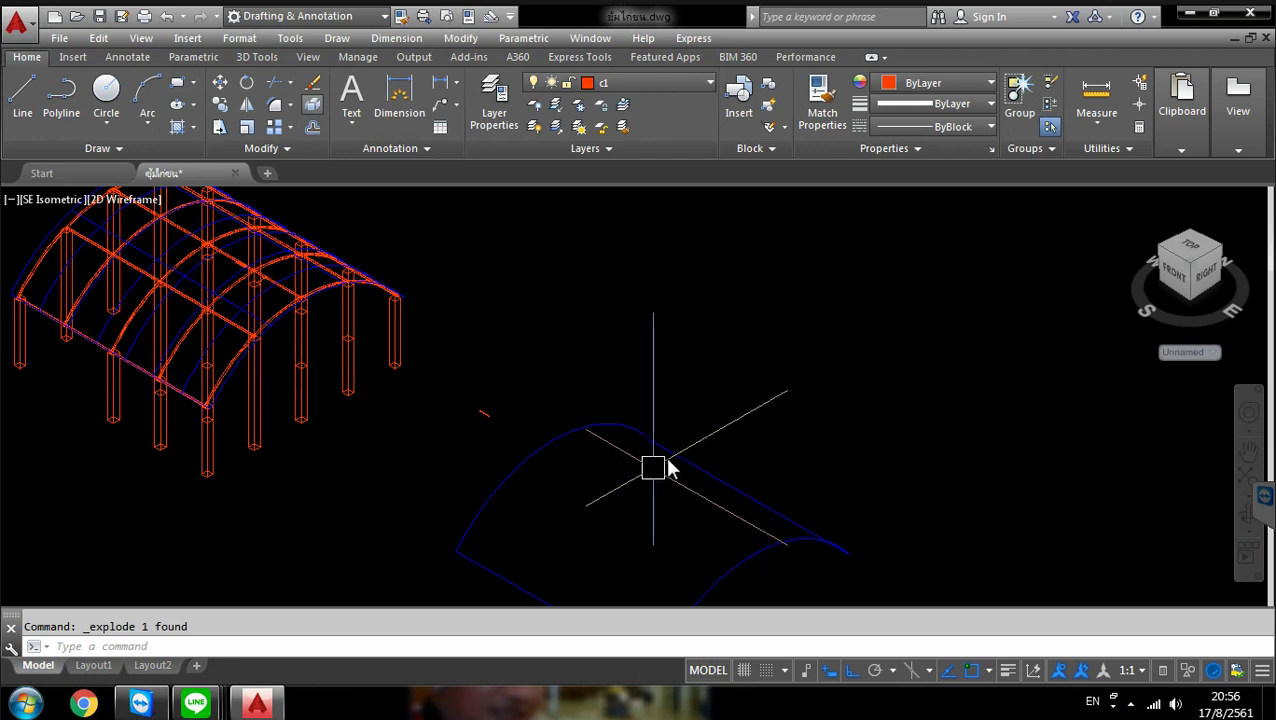
# Delete the two straight edges and the near arc of the exploded copy, keeping only the far arc
pyautogui.click(686, 450)
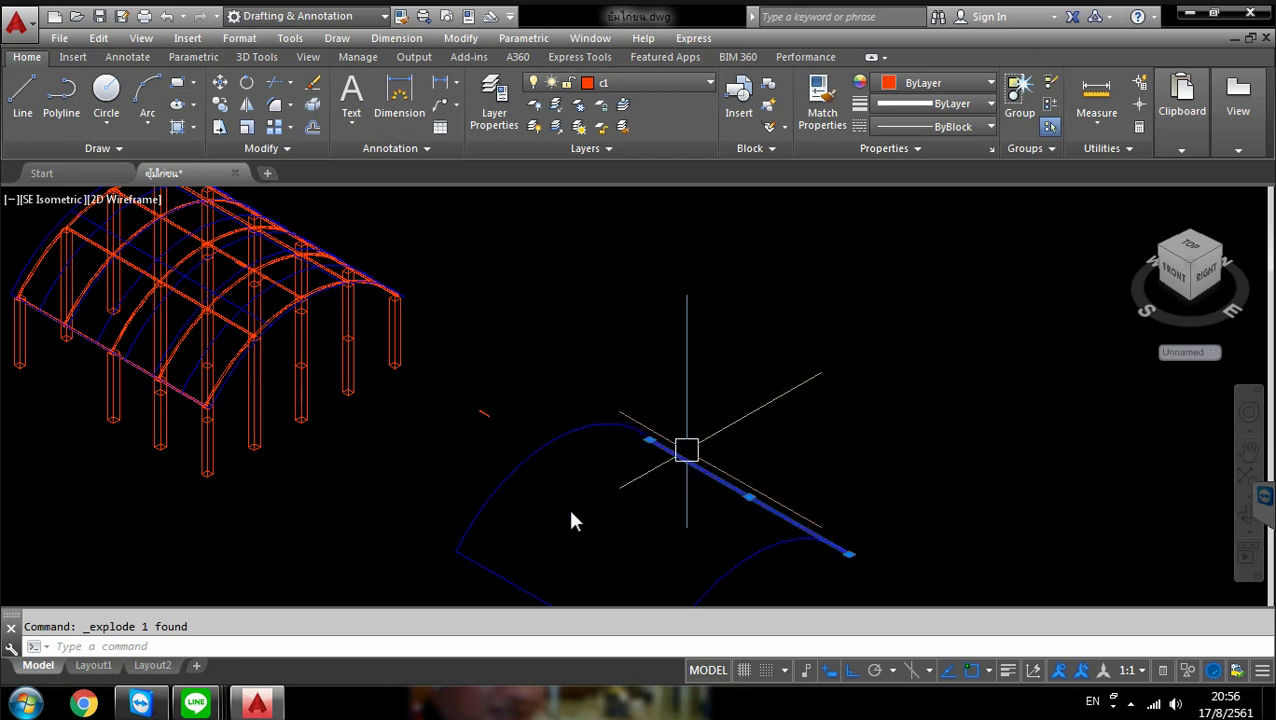
pyautogui.click(502, 574)
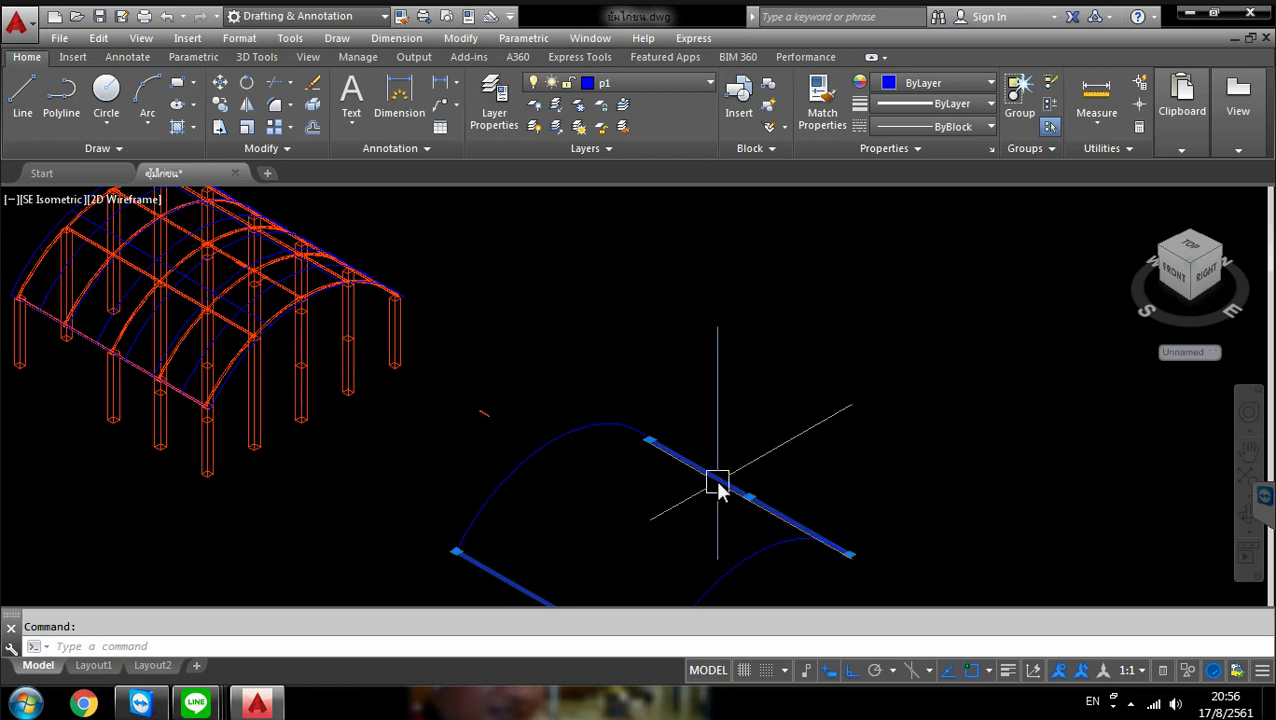
pyautogui.press('Delete')
pyautogui.scroll(-4, 757, 438)
pyautogui.click(752, 480)
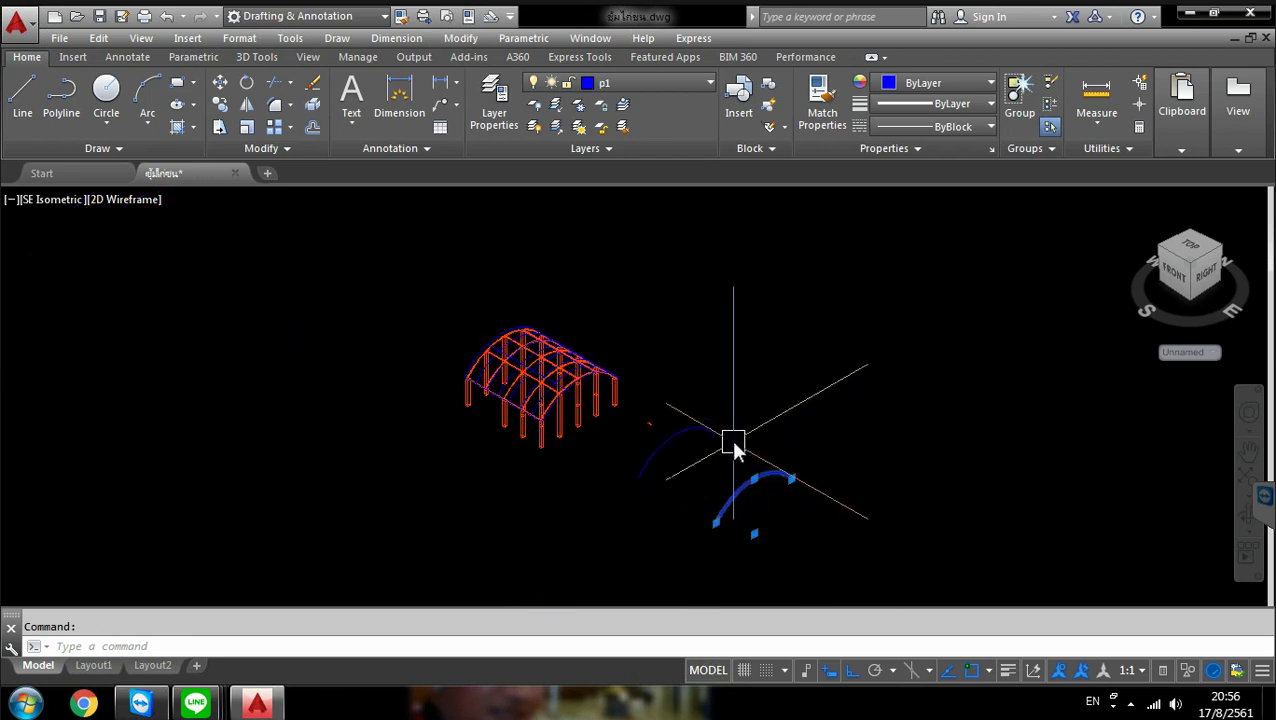
pyautogui.press('Delete')
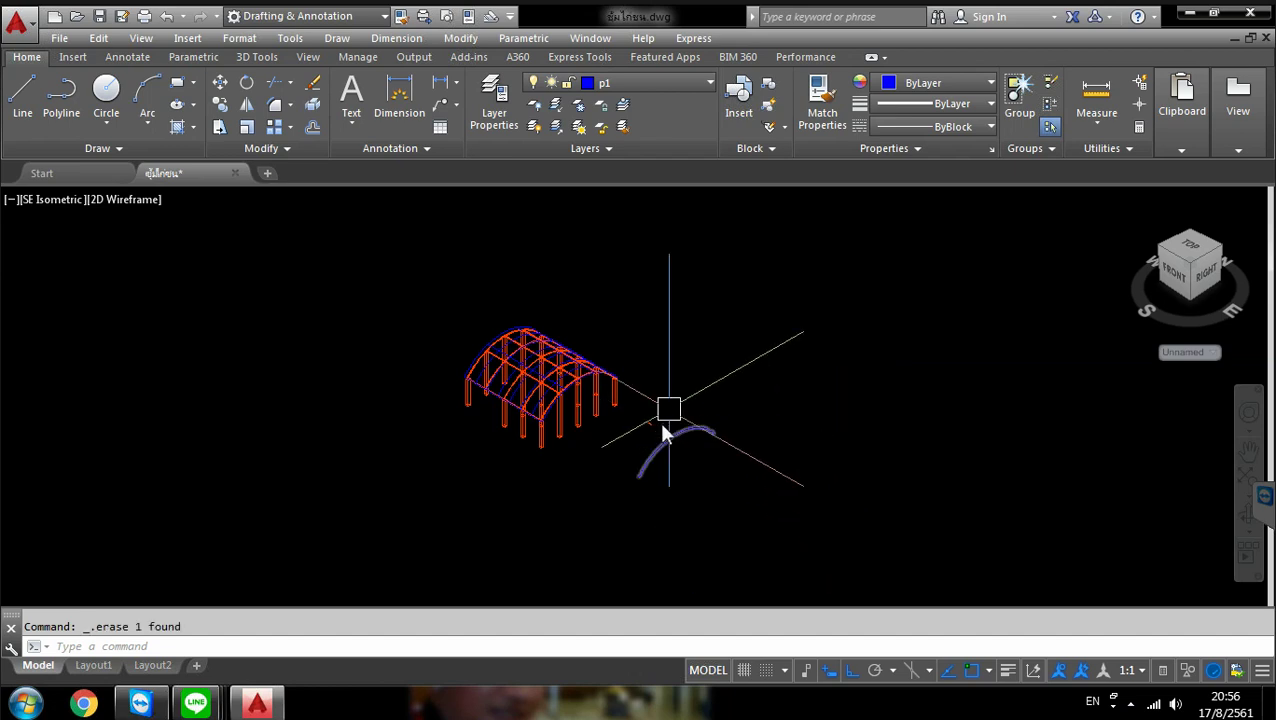
# Move the corrugated profile from its right endpoint onto the lower endpoint of the remaining blue arc
pyautogui.scroll(5, 640, 445)
pyautogui.moveTo(568, 510); pyautogui.dragTo(600, 425, button='middle')
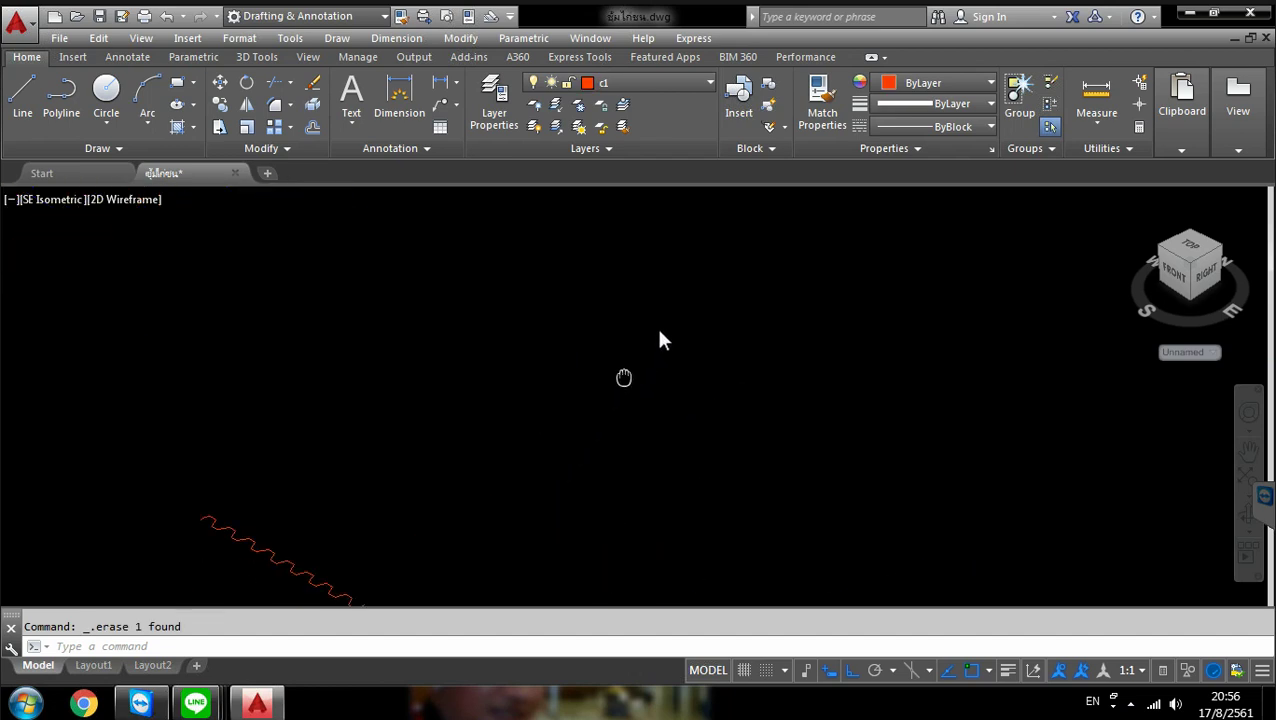
pyautogui.moveTo(623, 377); pyautogui.dragTo(661, 325, button='middle')
pyautogui.moveTo(353, 464); pyautogui.dragTo(446, 362, button='middle')
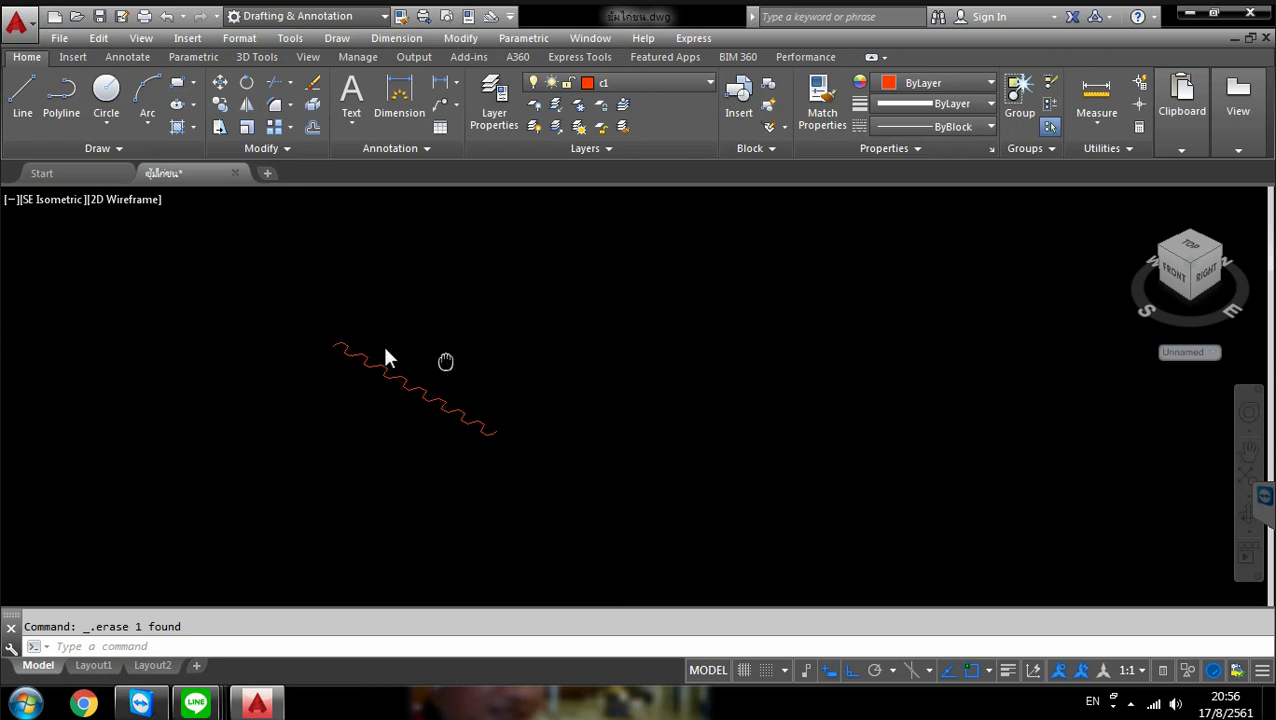
pyautogui.press('Return')
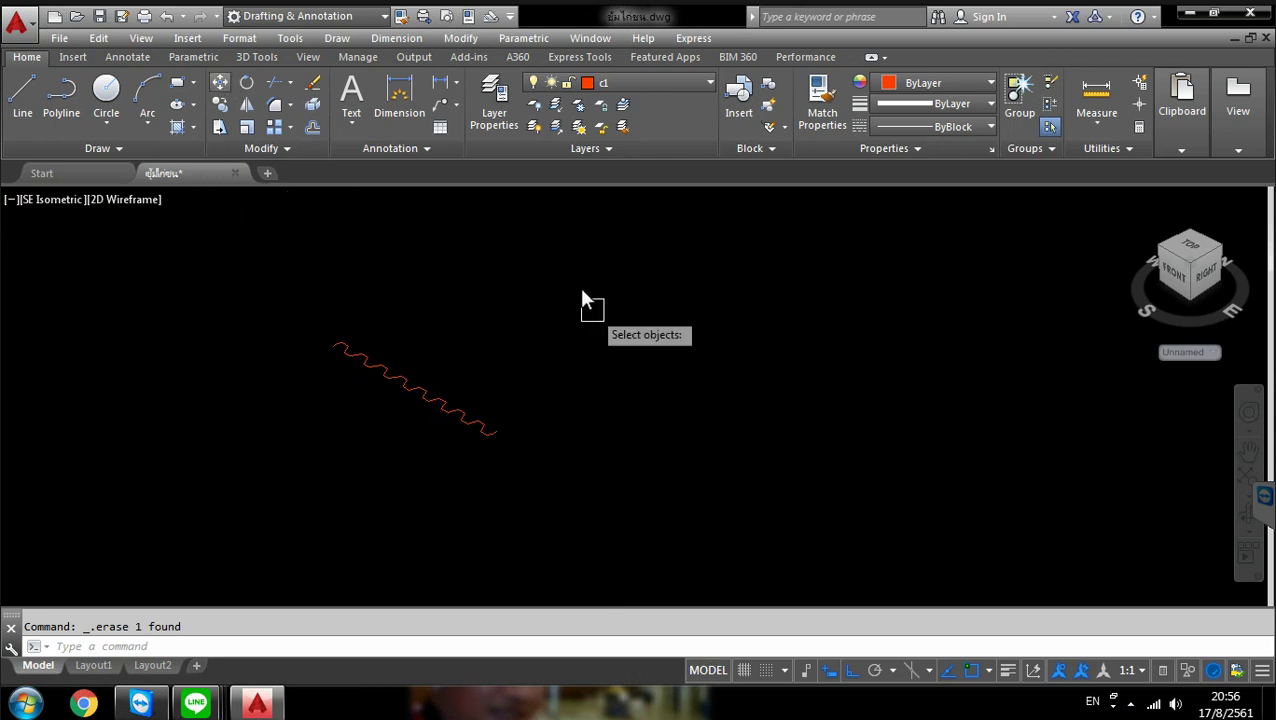
pyautogui.click(581, 289)
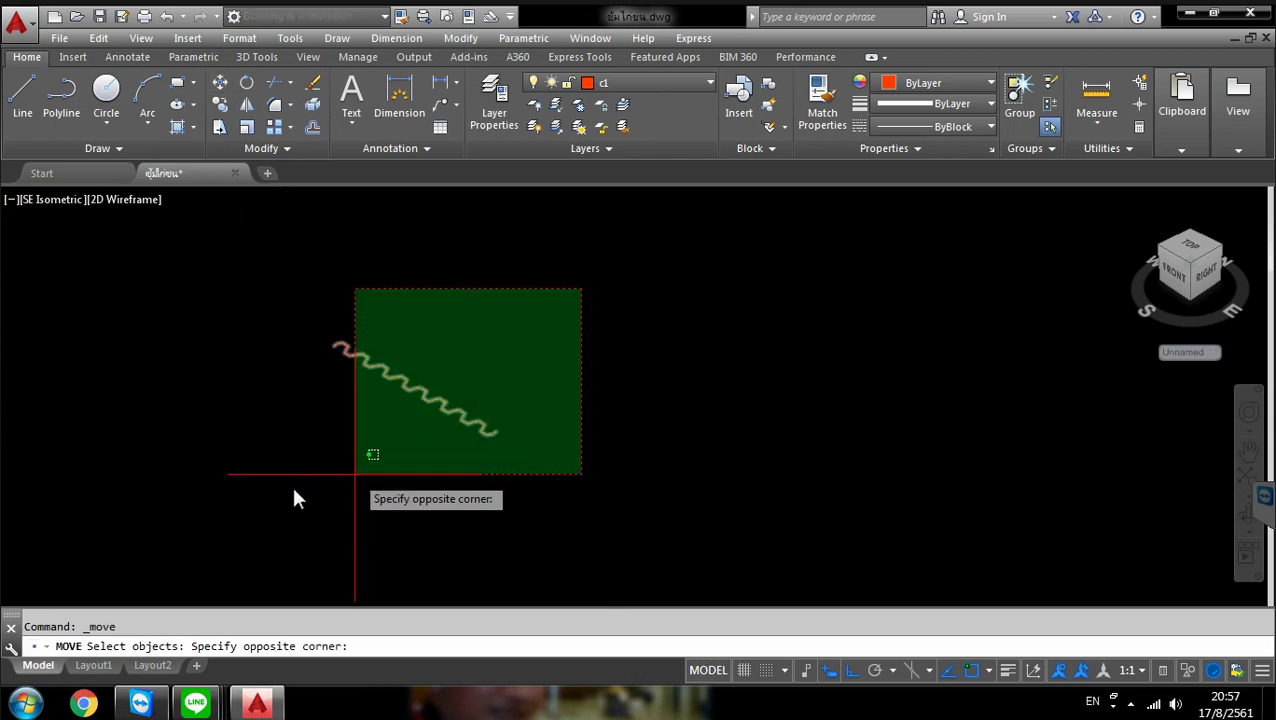
pyautogui.click(240, 500)
pyautogui.press('Return')
pyautogui.scroll(5, 505, 440)
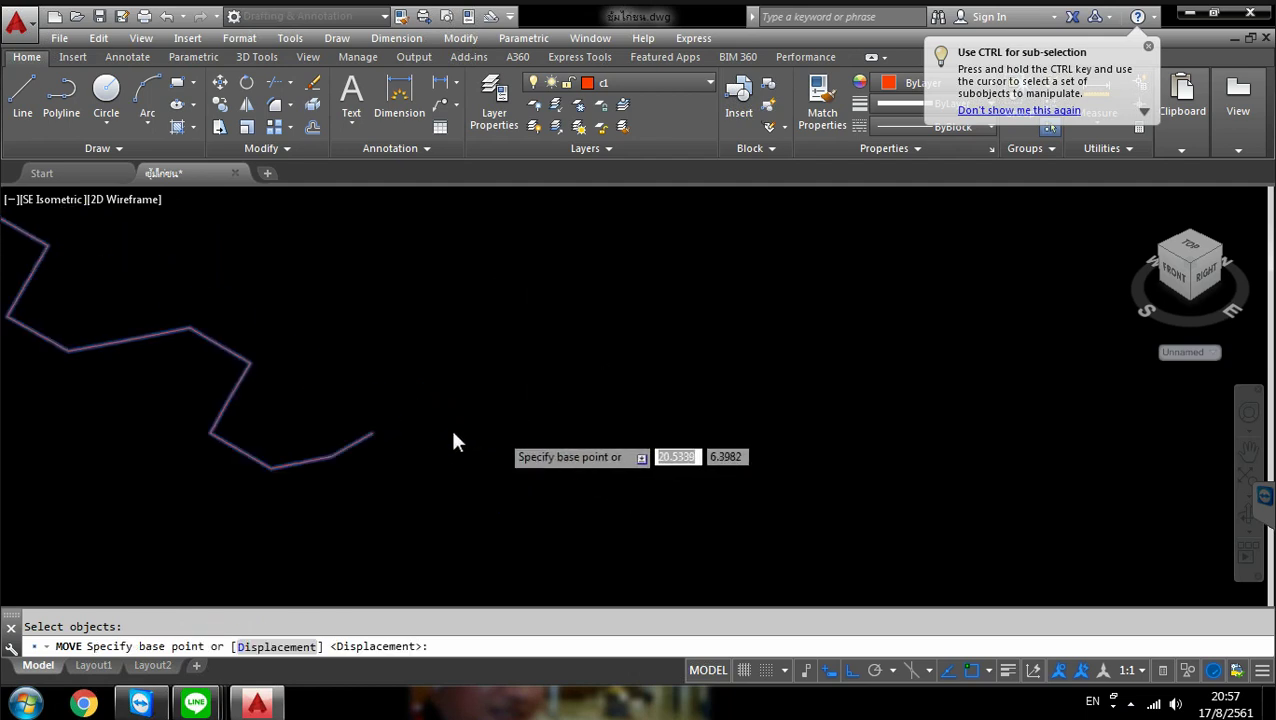
pyautogui.click(371, 433)
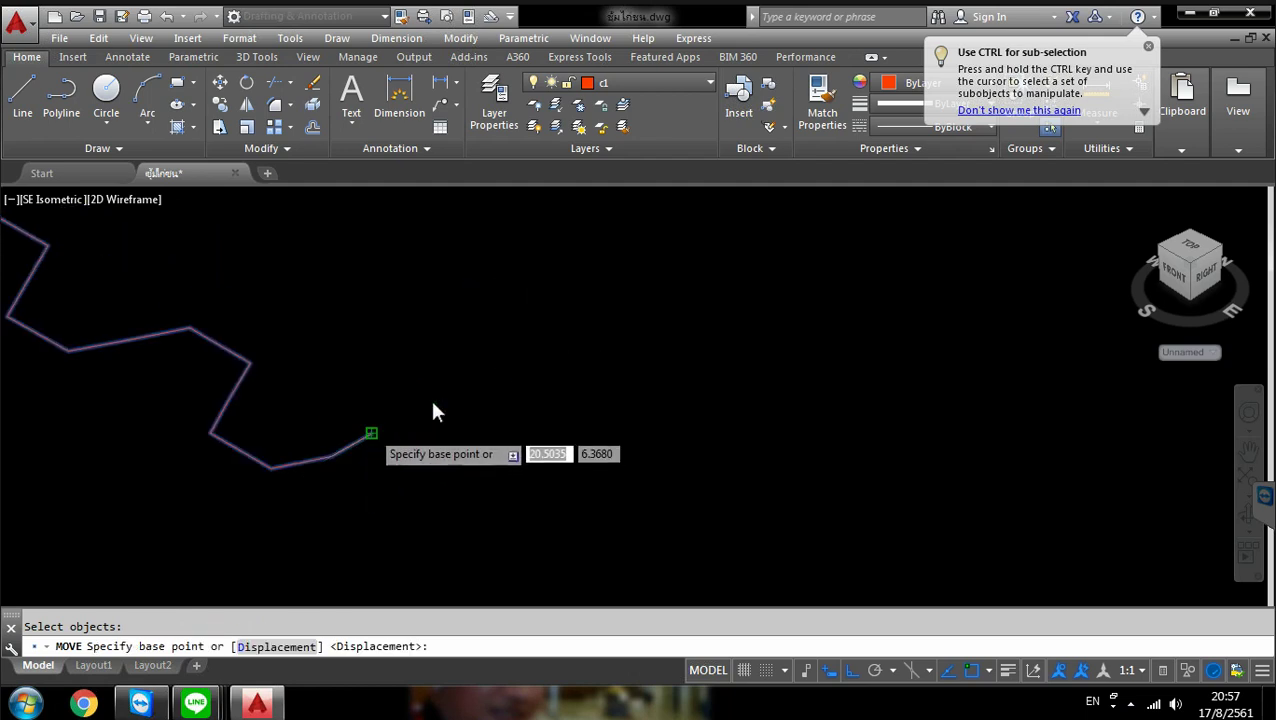
pyautogui.scroll(-6, 497, 348)
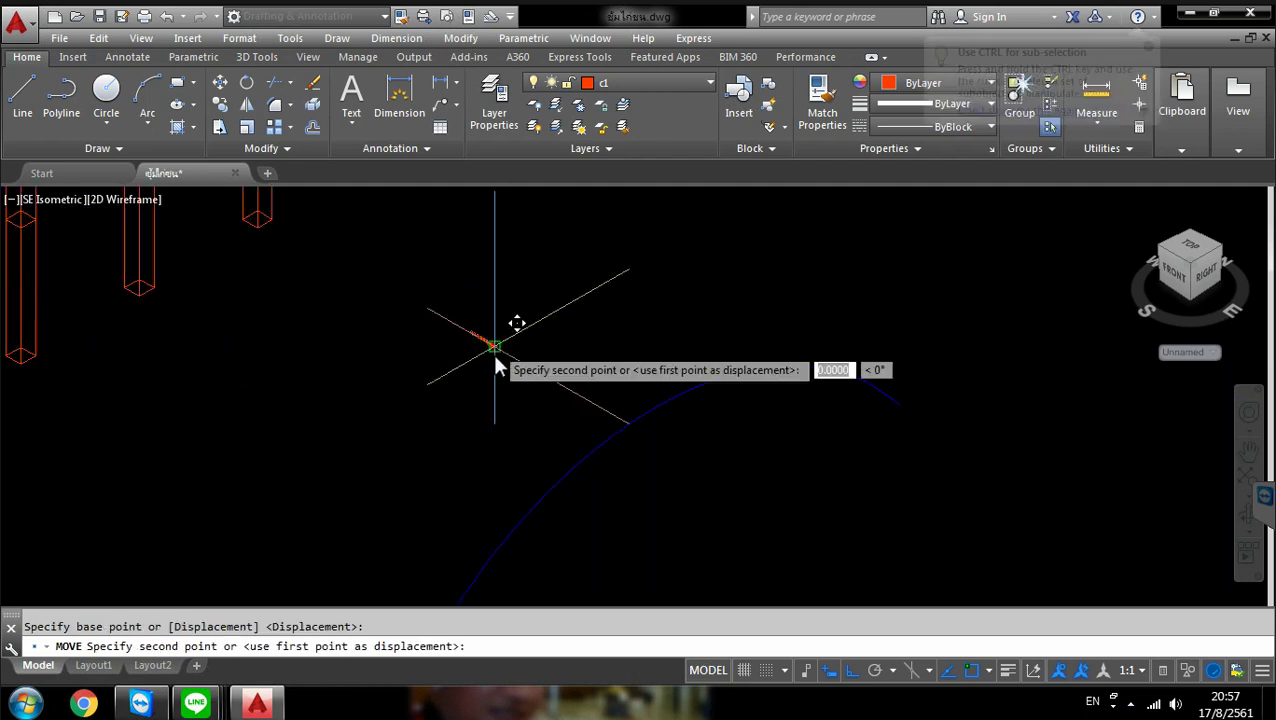
pyautogui.scroll(-4, 495, 400)
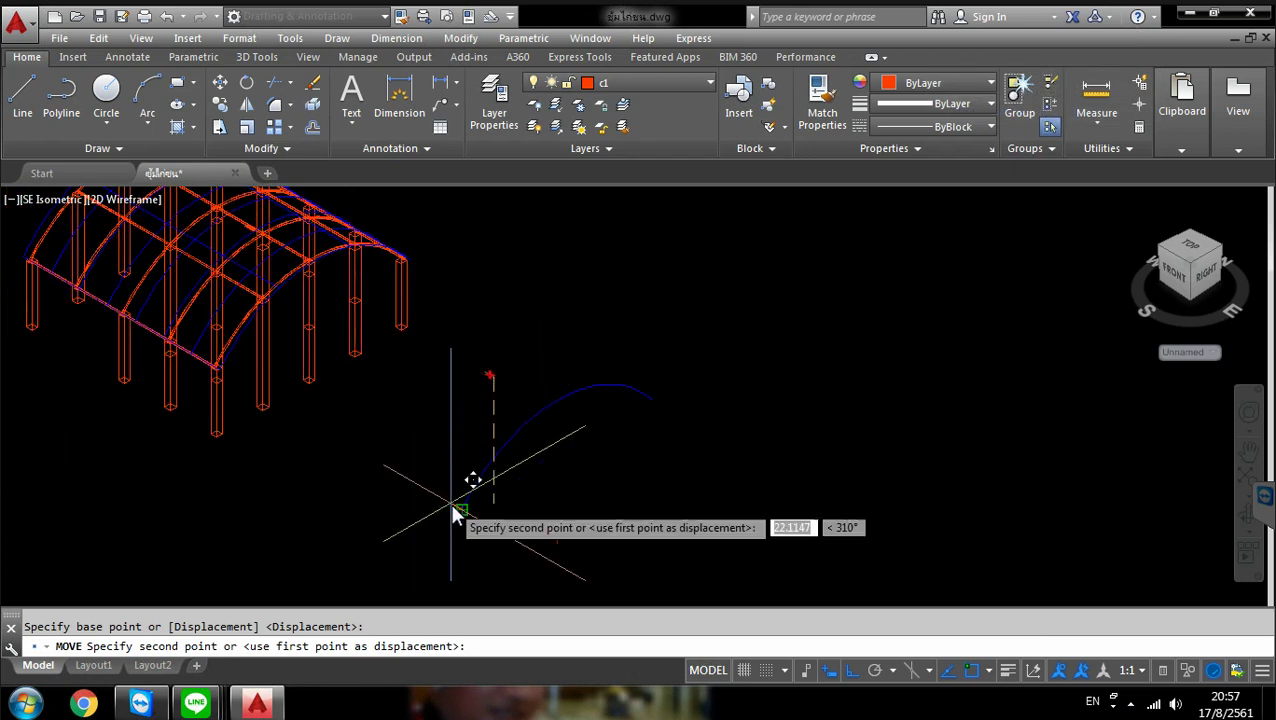
pyautogui.scroll(6, 457, 515)
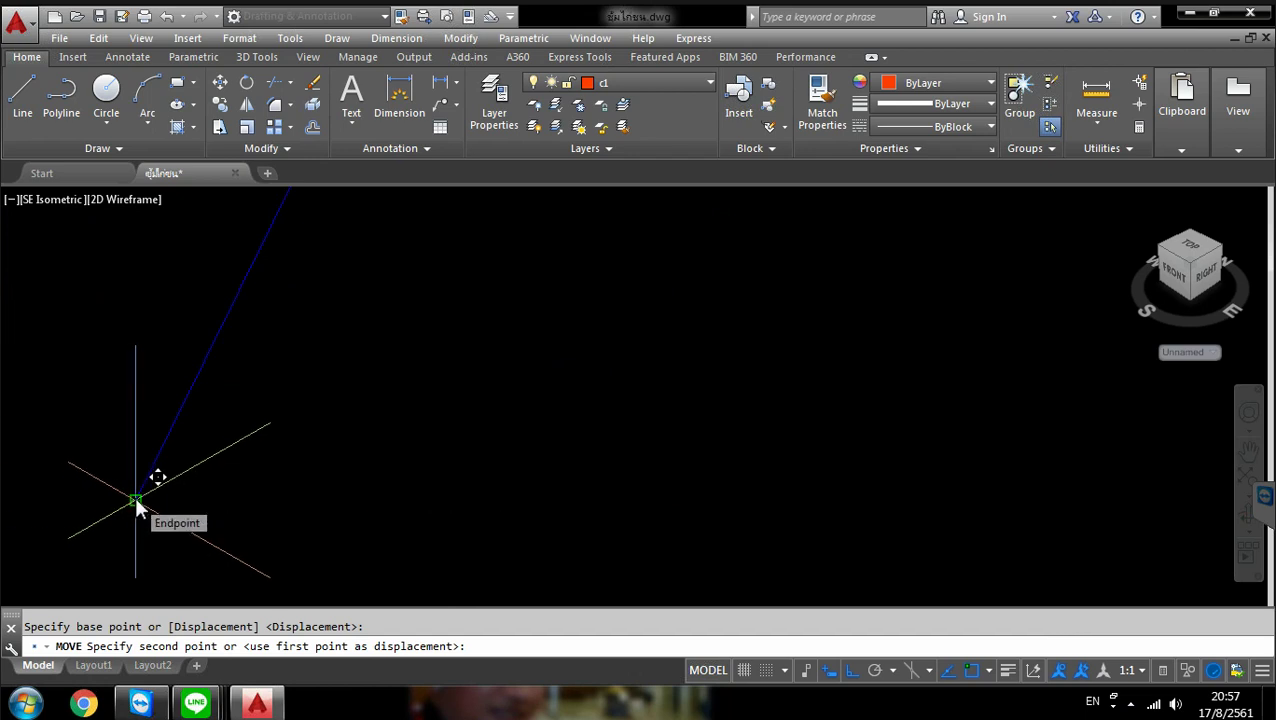
pyautogui.click(136, 499)
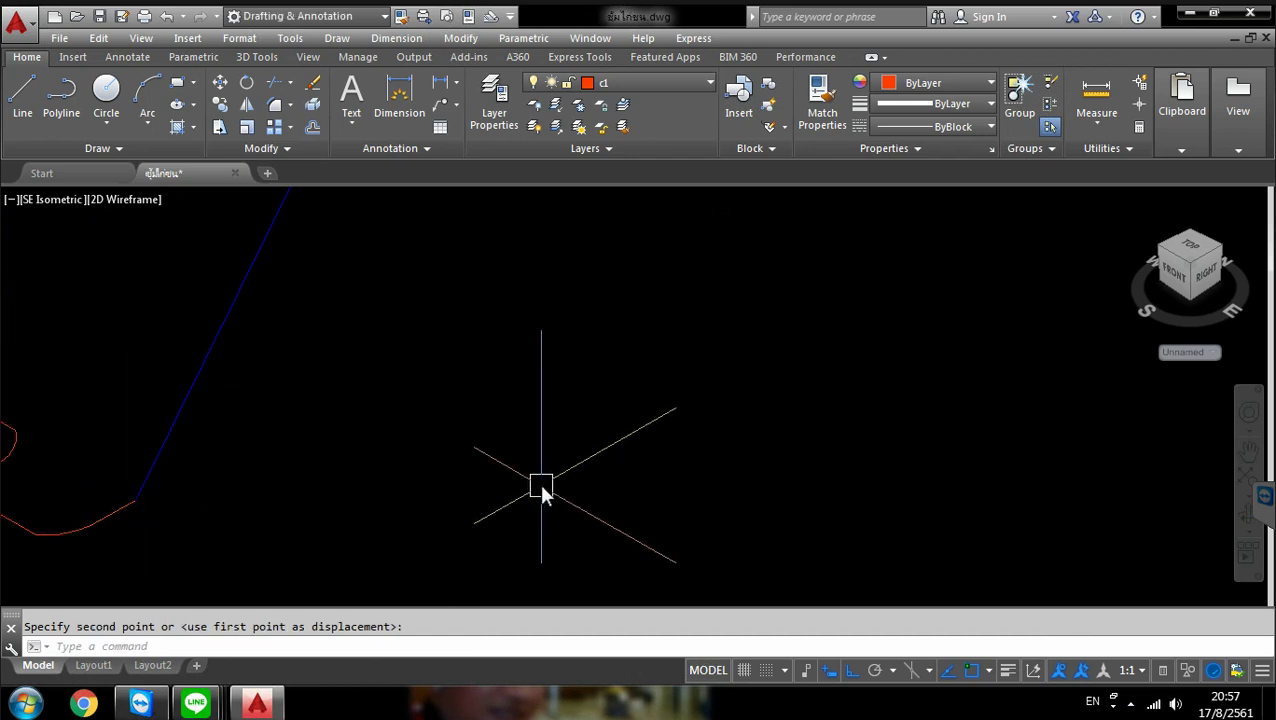
# Sweep the red corrugated profile along the blue arc to form the curved corrugated roof sheet
pyautogui.scroll(-6, 537, 488)
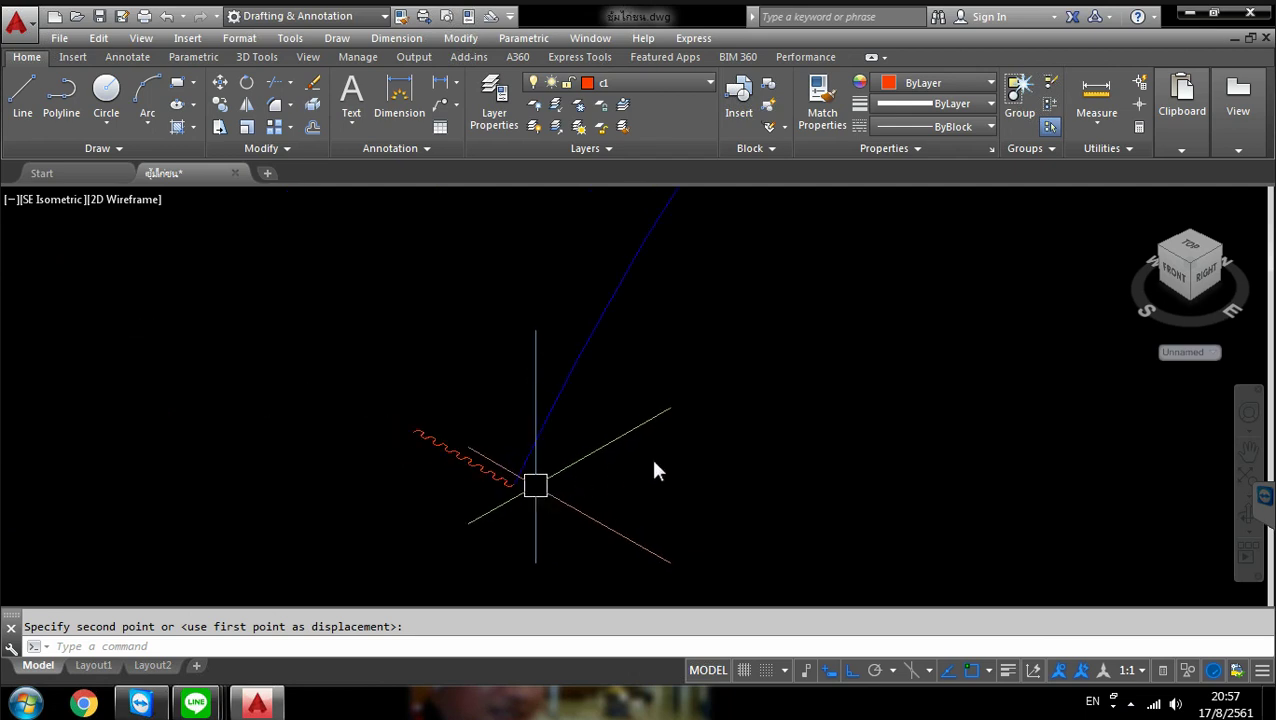
pyautogui.moveTo(650, 455); pyautogui.dragTo(410, 482, button='middle')
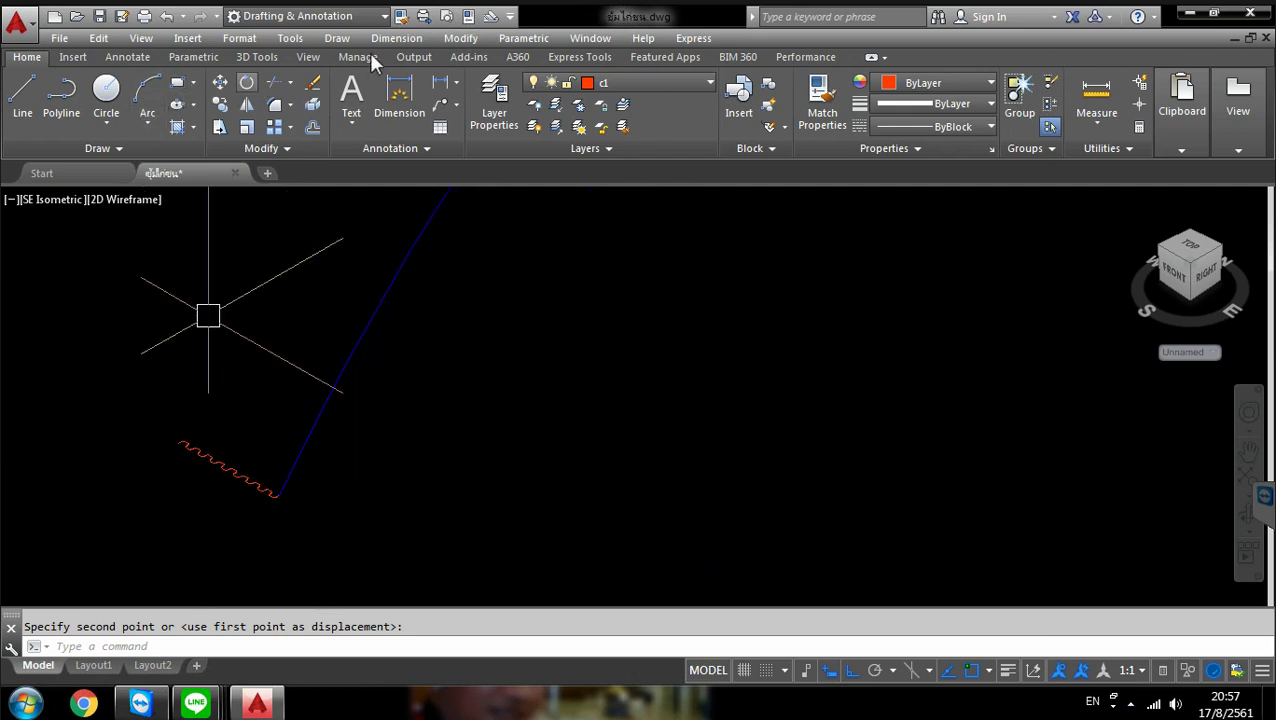
pyautogui.click(466, 40)
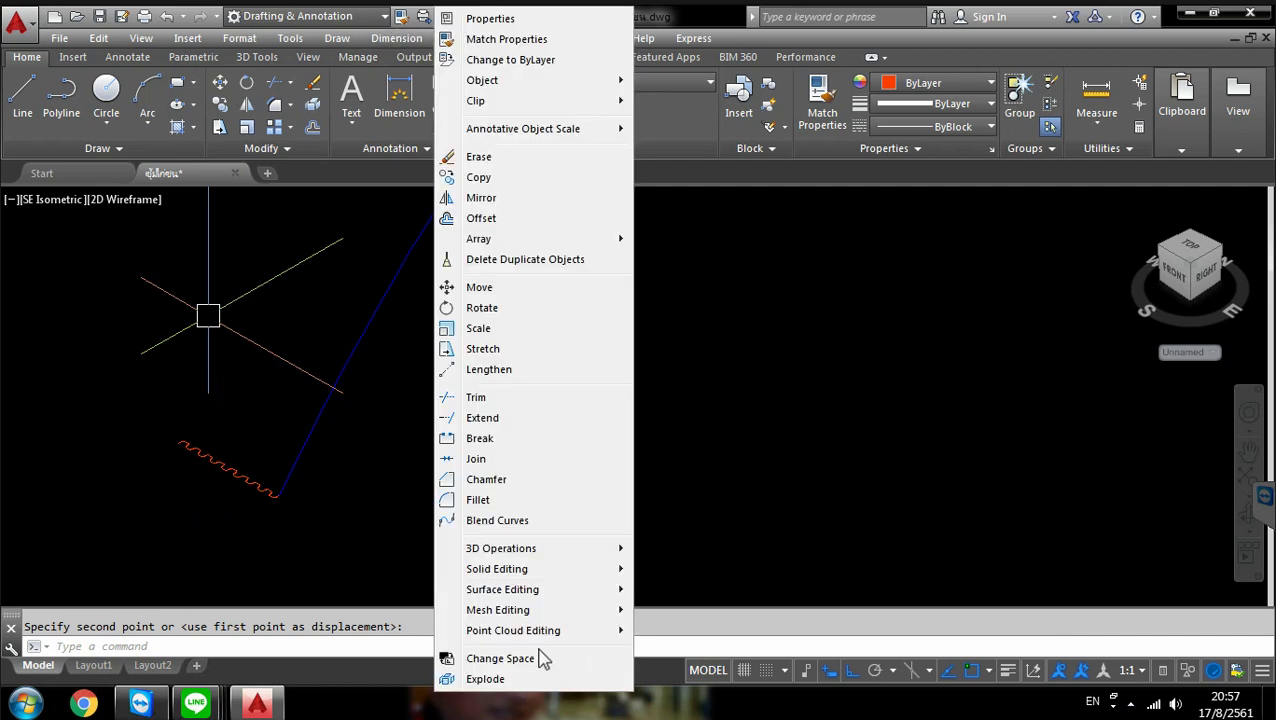
pyautogui.moveTo(541, 558)
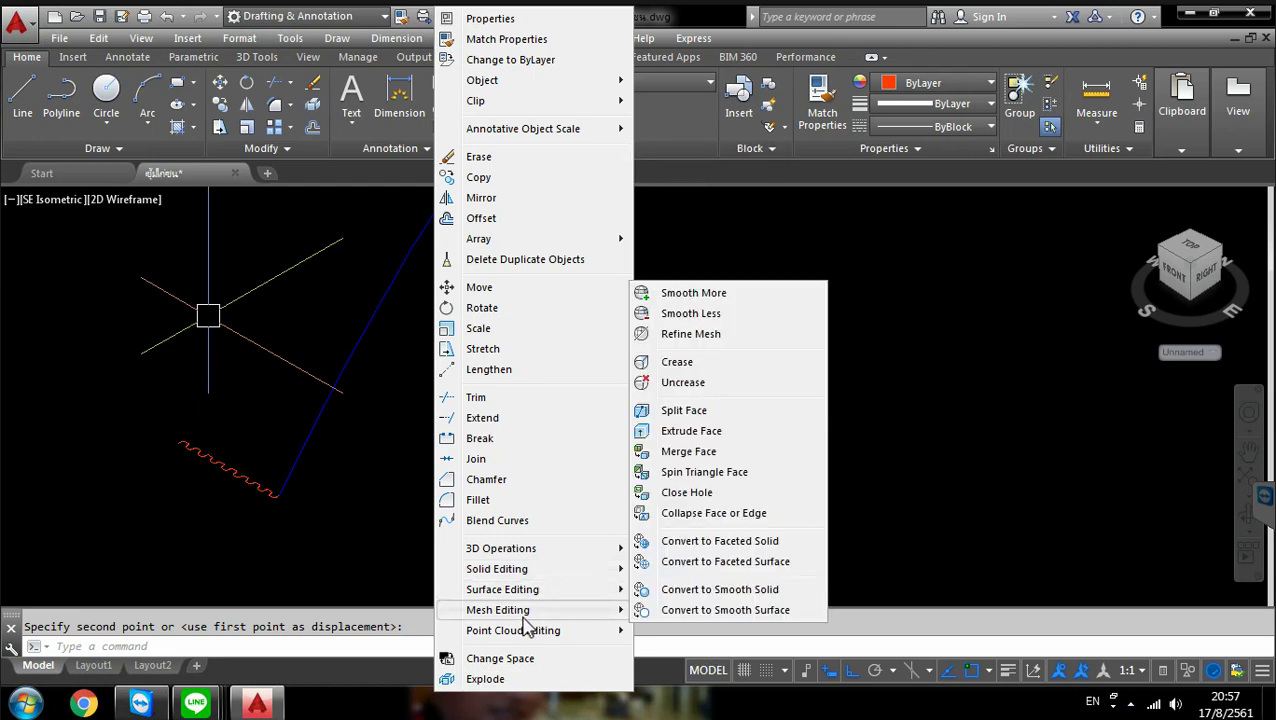
pyautogui.click(336, 38)
pyautogui.click(336, 38)
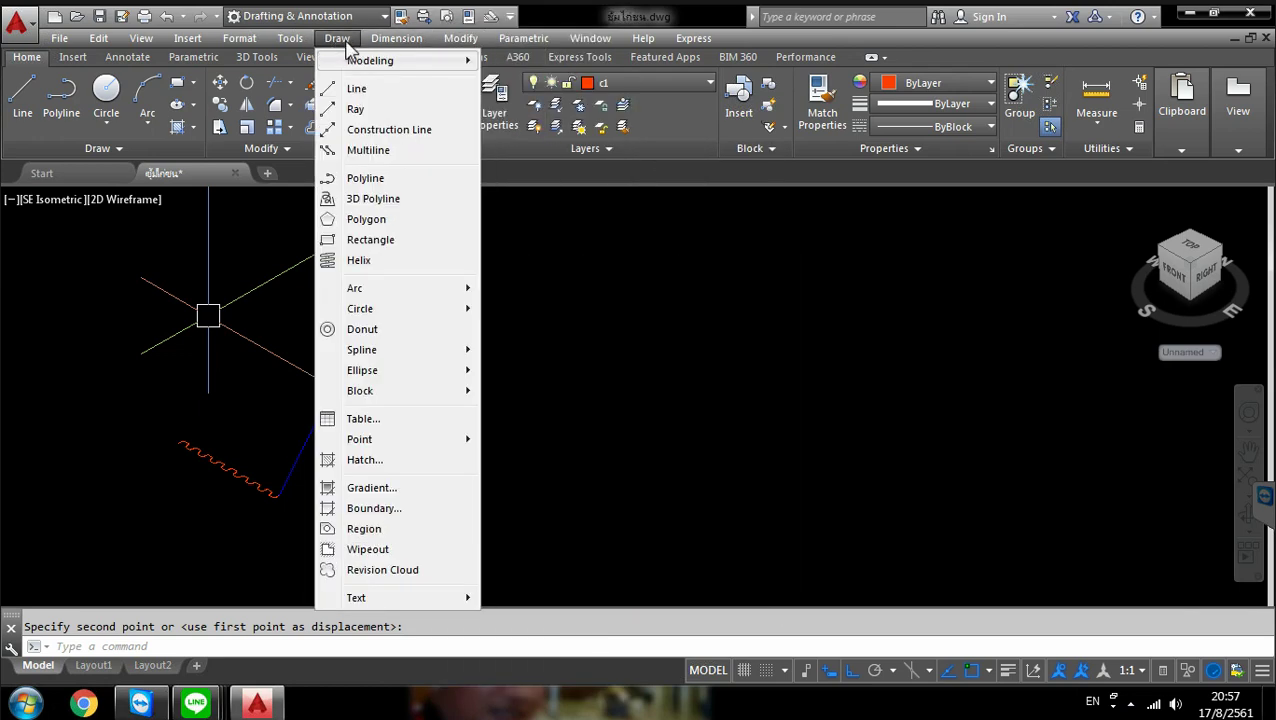
pyautogui.moveTo(378, 58)
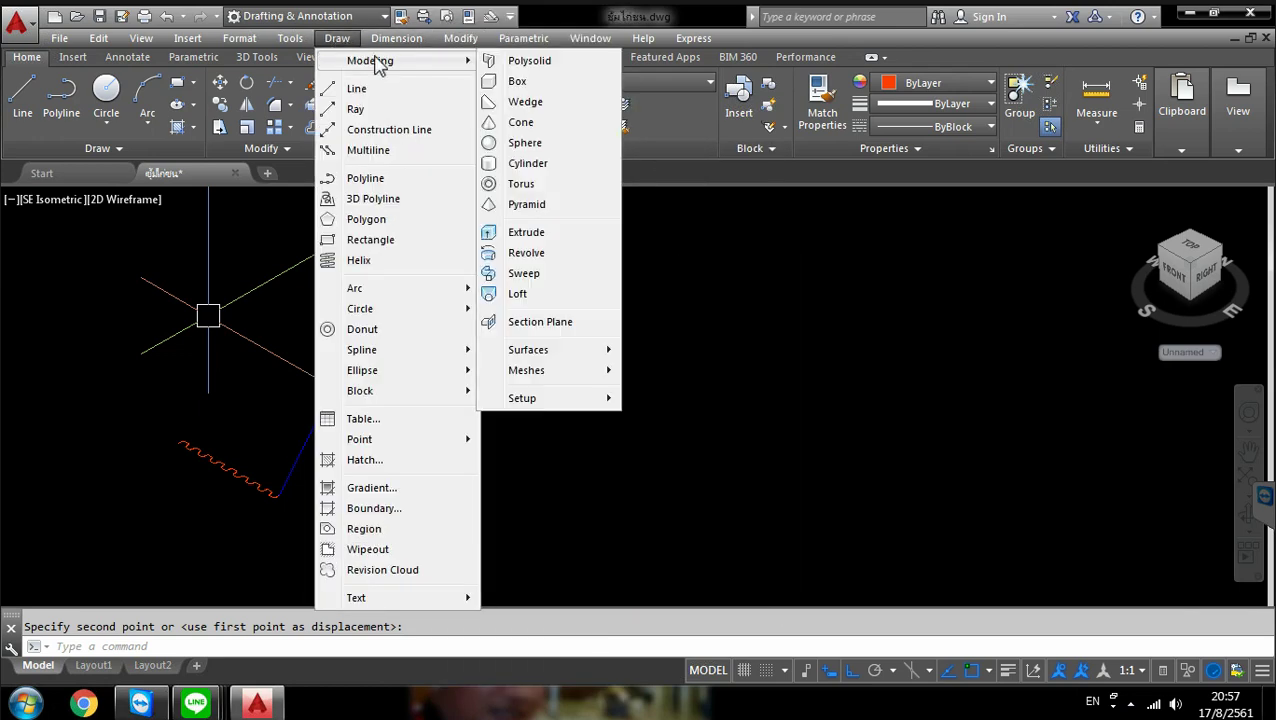
pyautogui.click(530, 274)
pyautogui.click(240, 474)
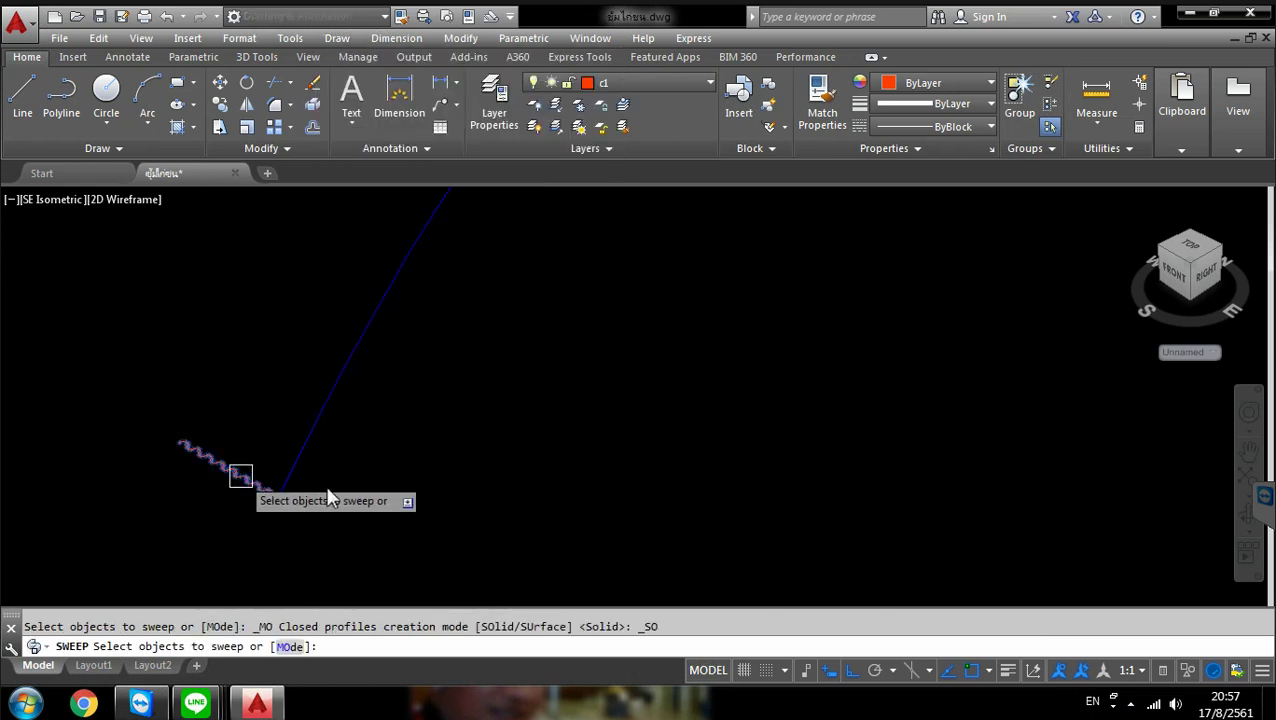
pyautogui.rightClick(334, 486)
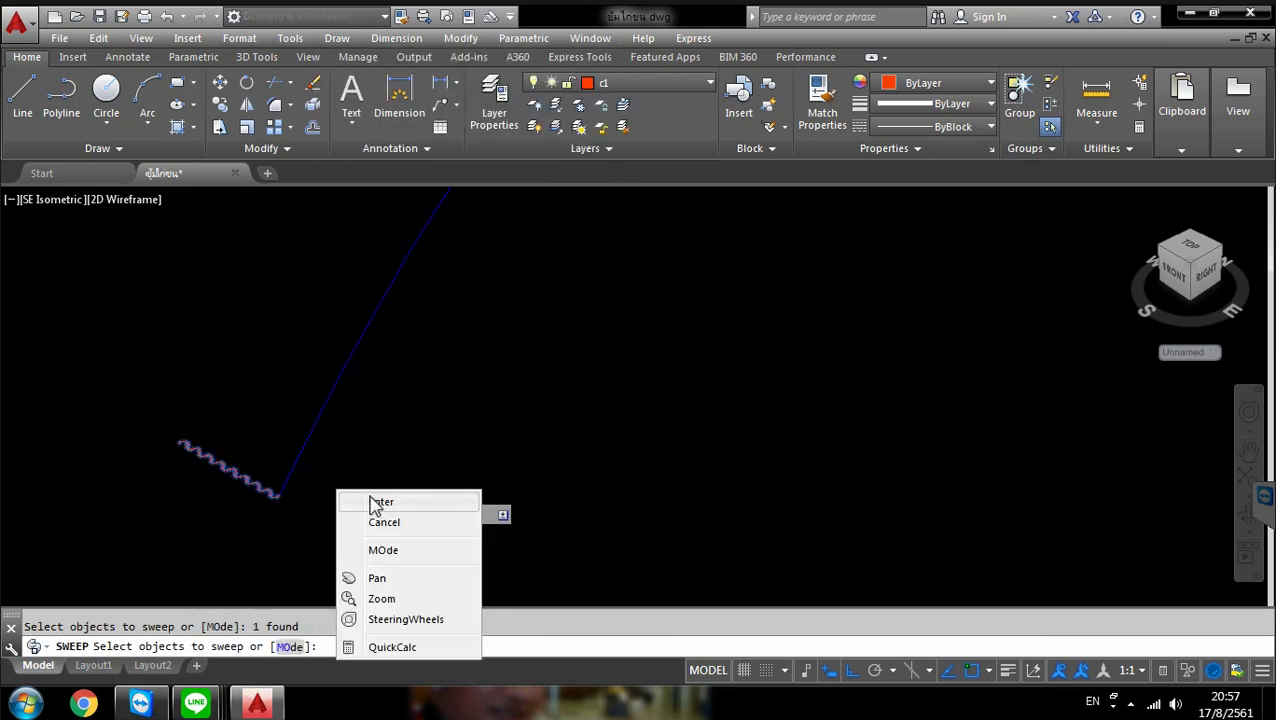
pyautogui.click(375, 503)
pyautogui.click(328, 403)
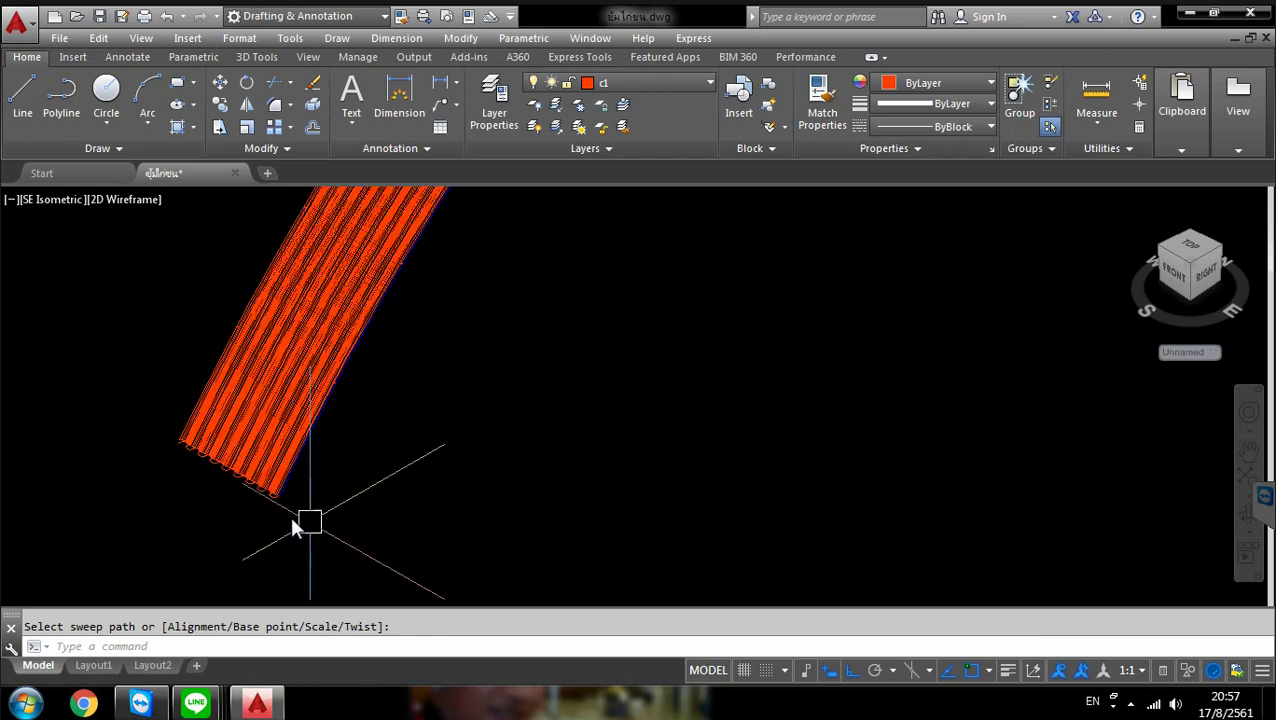
# Switch the viewport to the Conceptual visual style to shade the swept corrugated sheet
pyautogui.scroll(2, 280, 483)
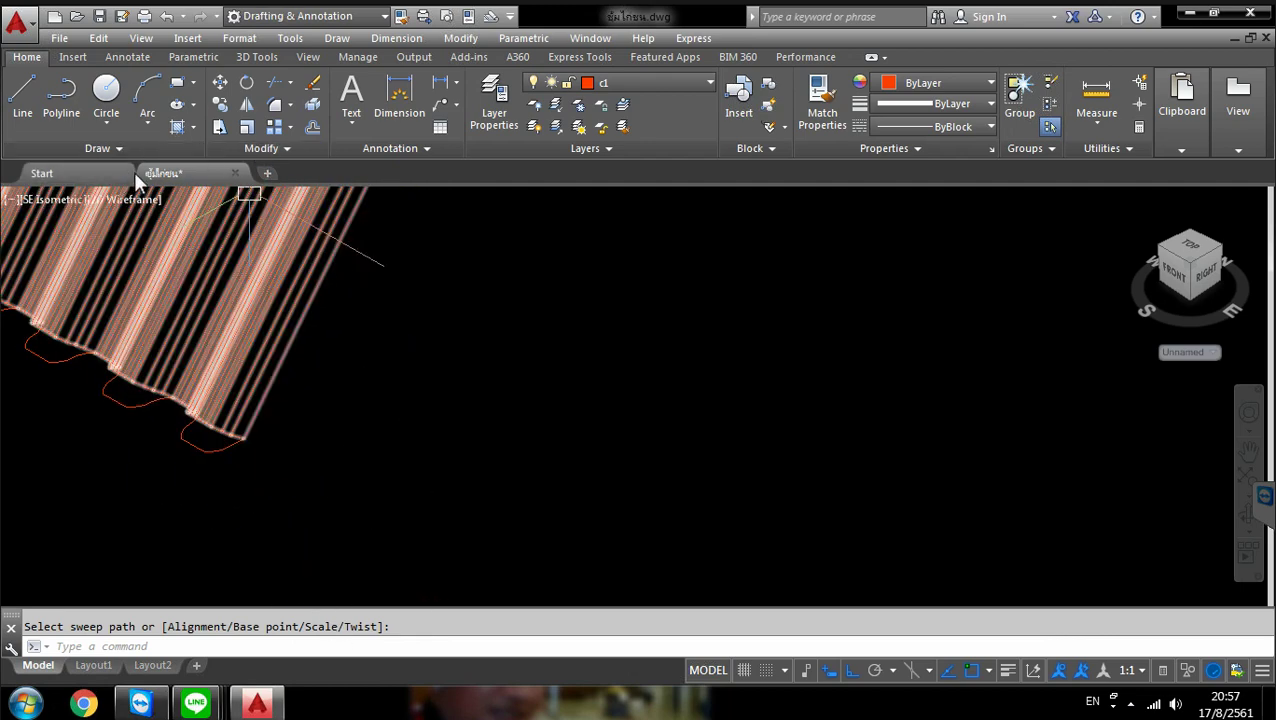
pyautogui.click(120, 201)
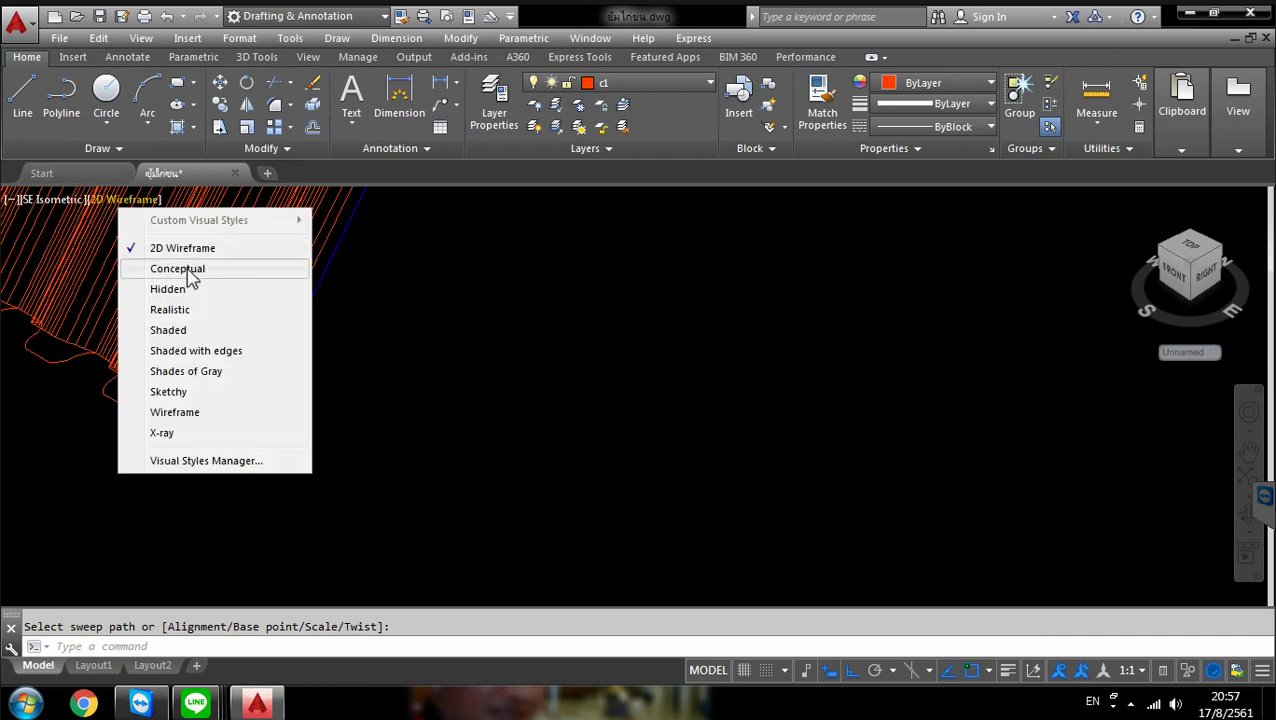
pyautogui.click(517, 478)
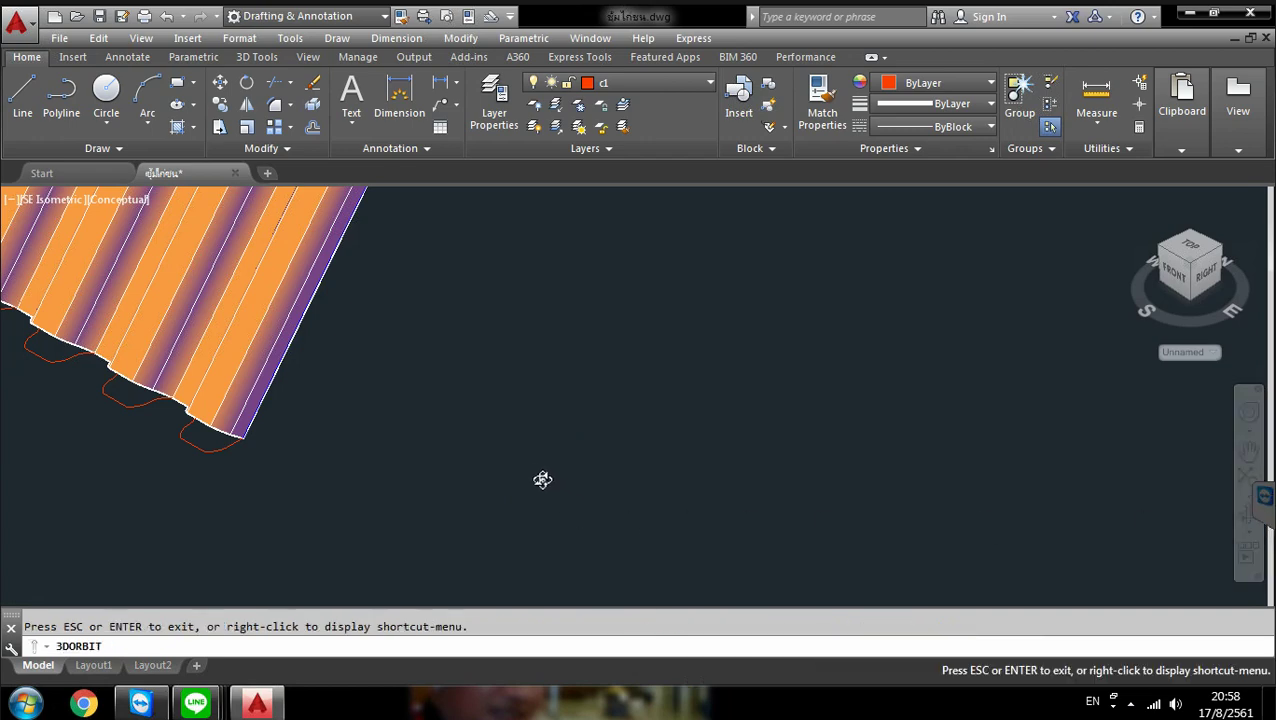
# Examine the swept sheet edge-on from the side, checking its end and its curvature against the arched roof structure
pyautogui.moveTo(518, 476); pyautogui.dragTo(883, 447)
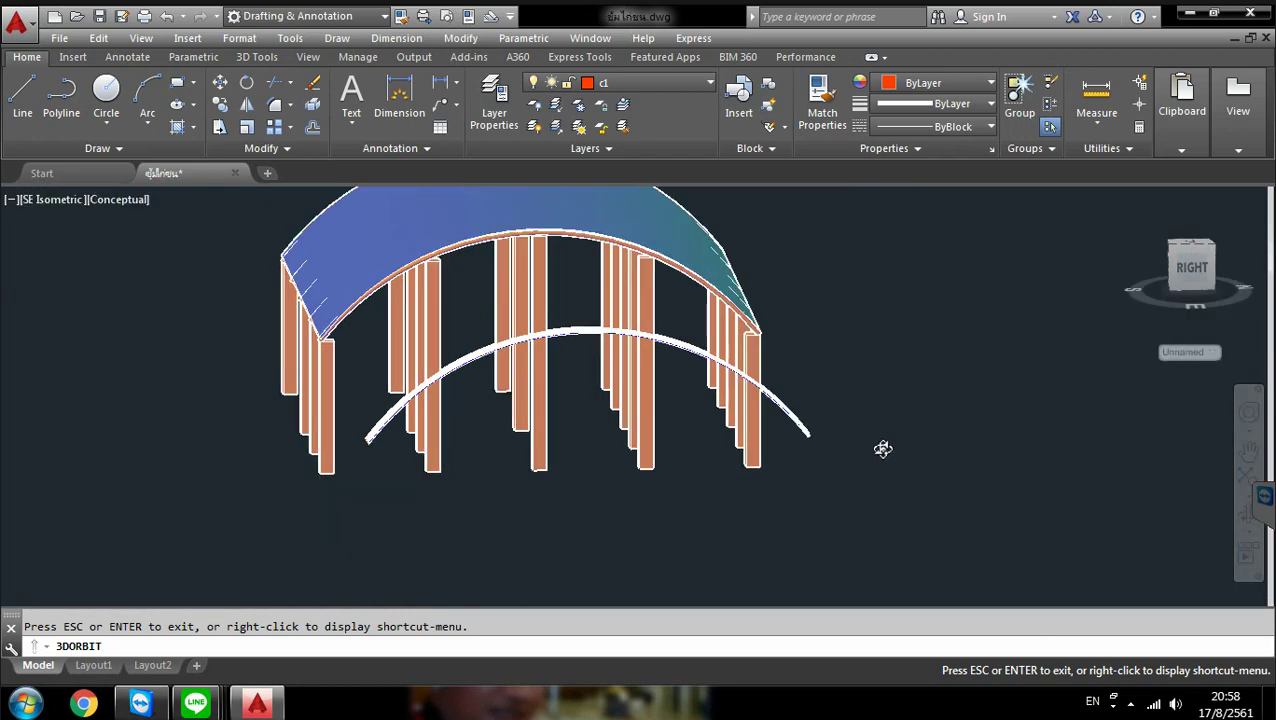
pyautogui.moveTo(783, 438); pyautogui.dragTo(796, 445)
pyautogui.scroll(10, 796, 445)
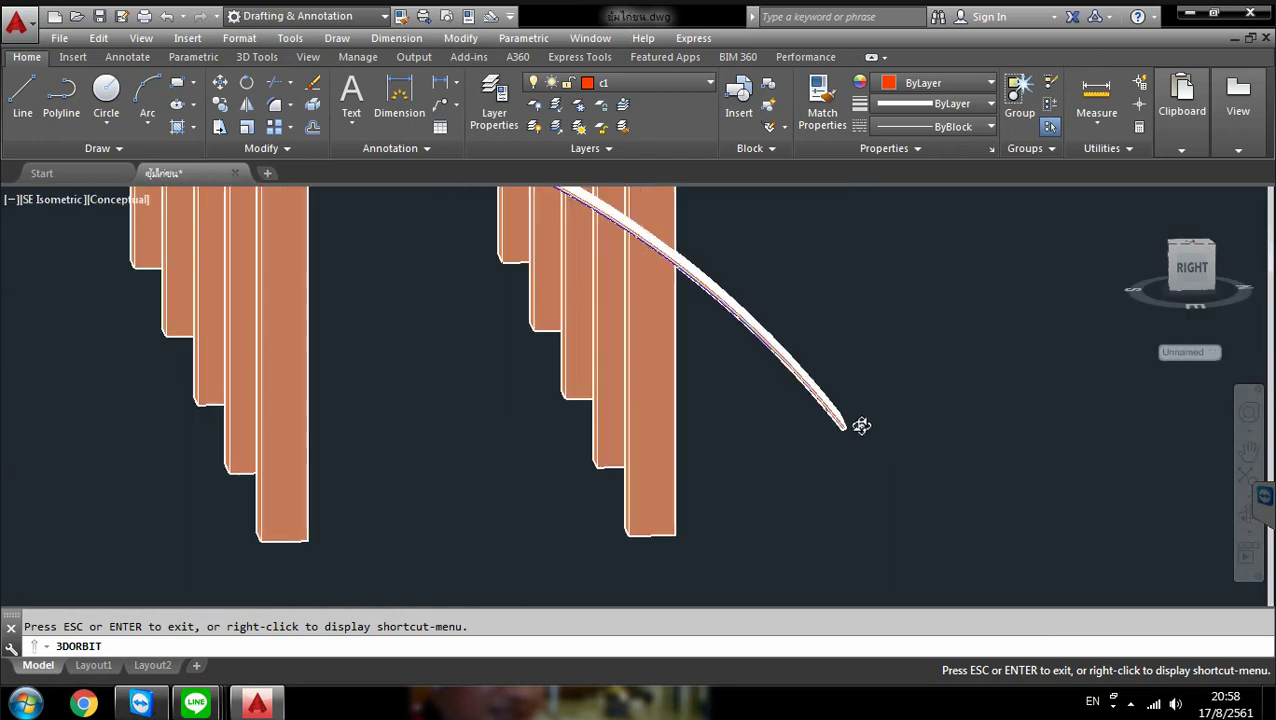
pyautogui.scroll(10, 825, 424)
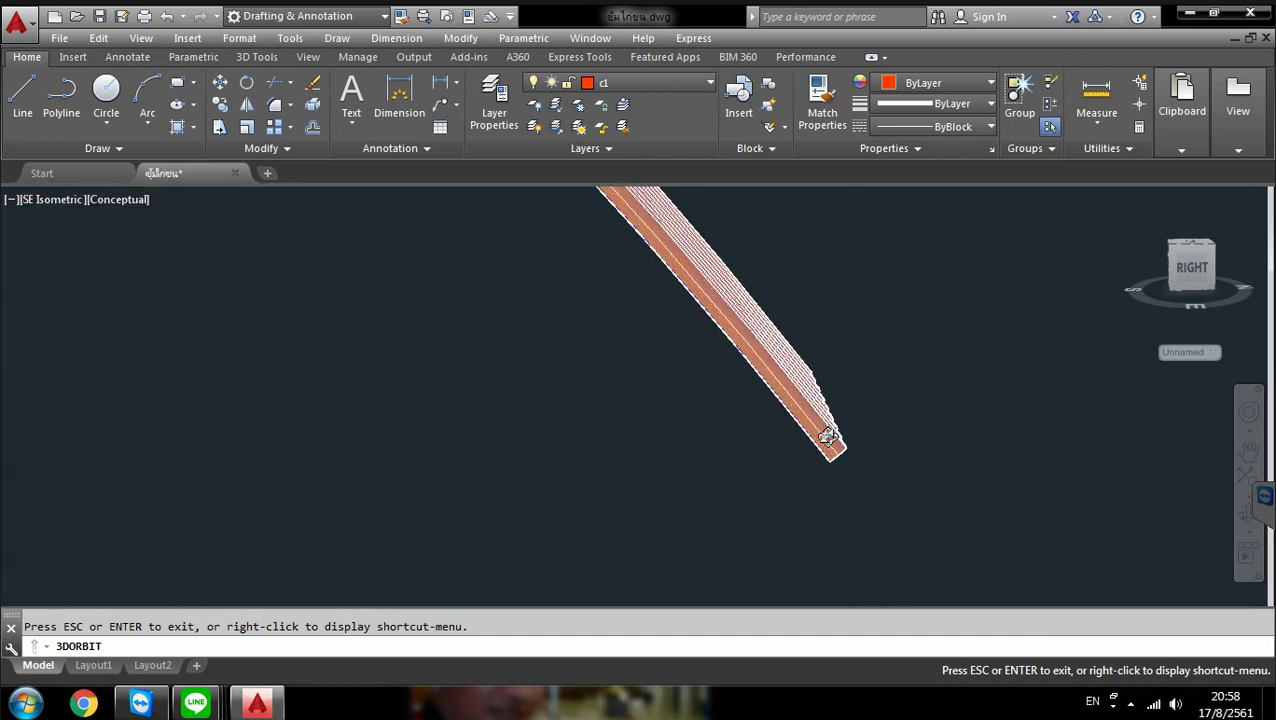
pyautogui.scroll(-10, 805, 415)
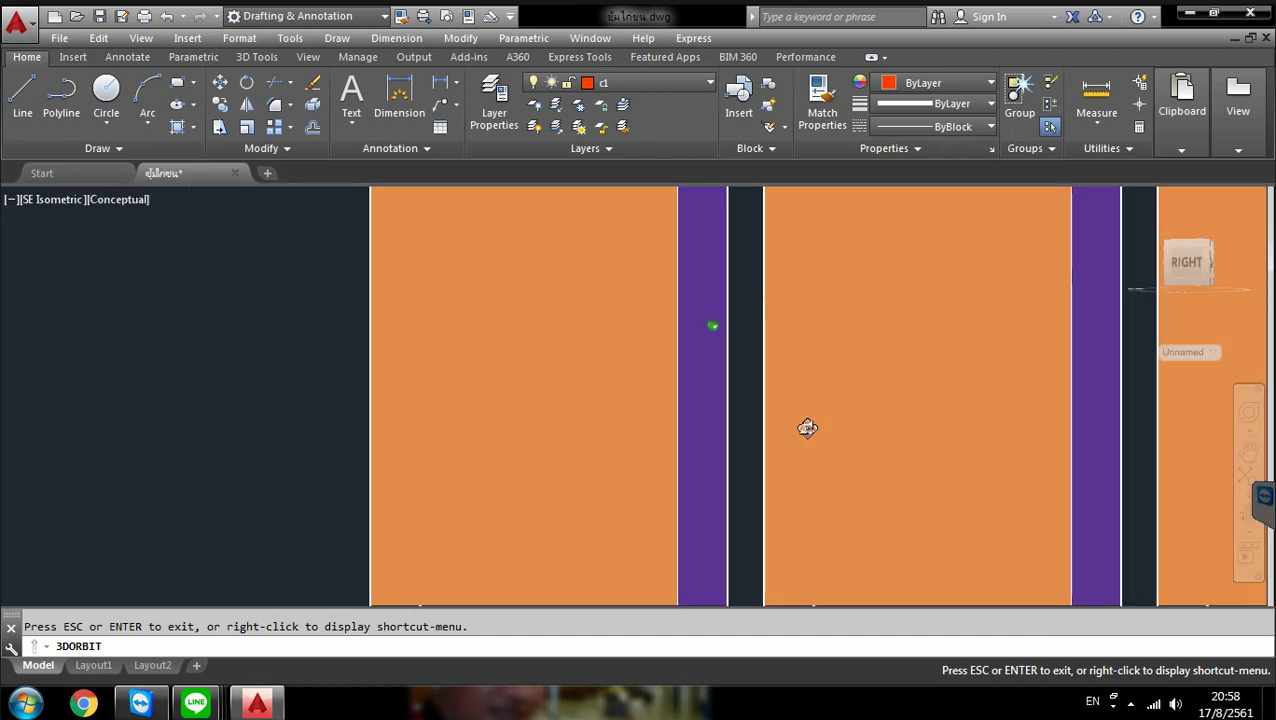
pyautogui.scroll(-8, 797, 404)
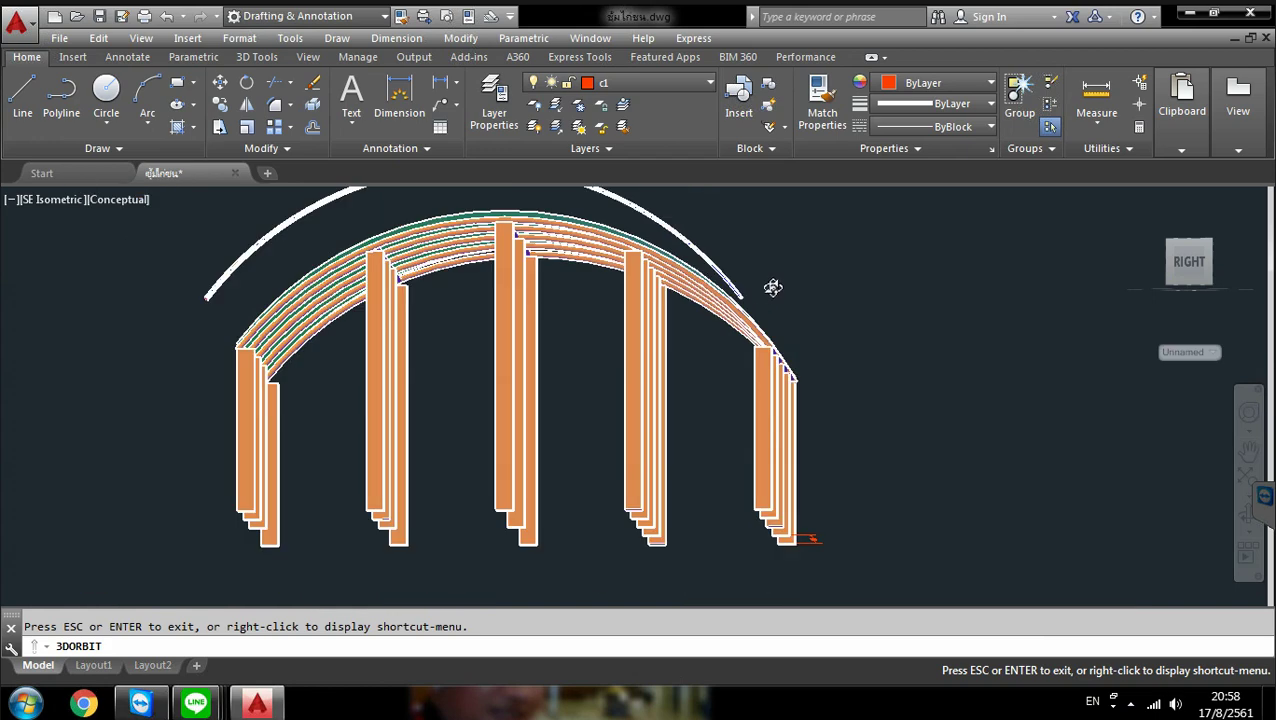
pyautogui.scroll(3, 790, 370)
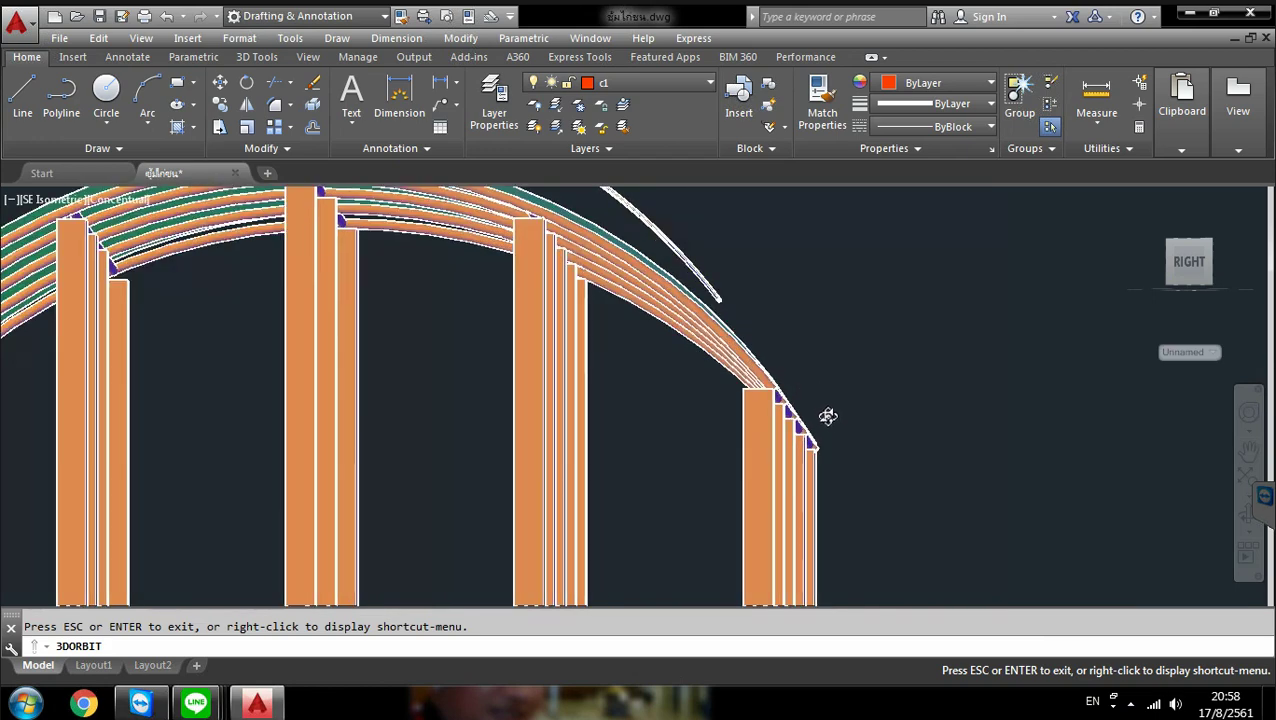
pyautogui.scroll(-2, 826, 419)
pyautogui.scroll(-5, 770, 410)
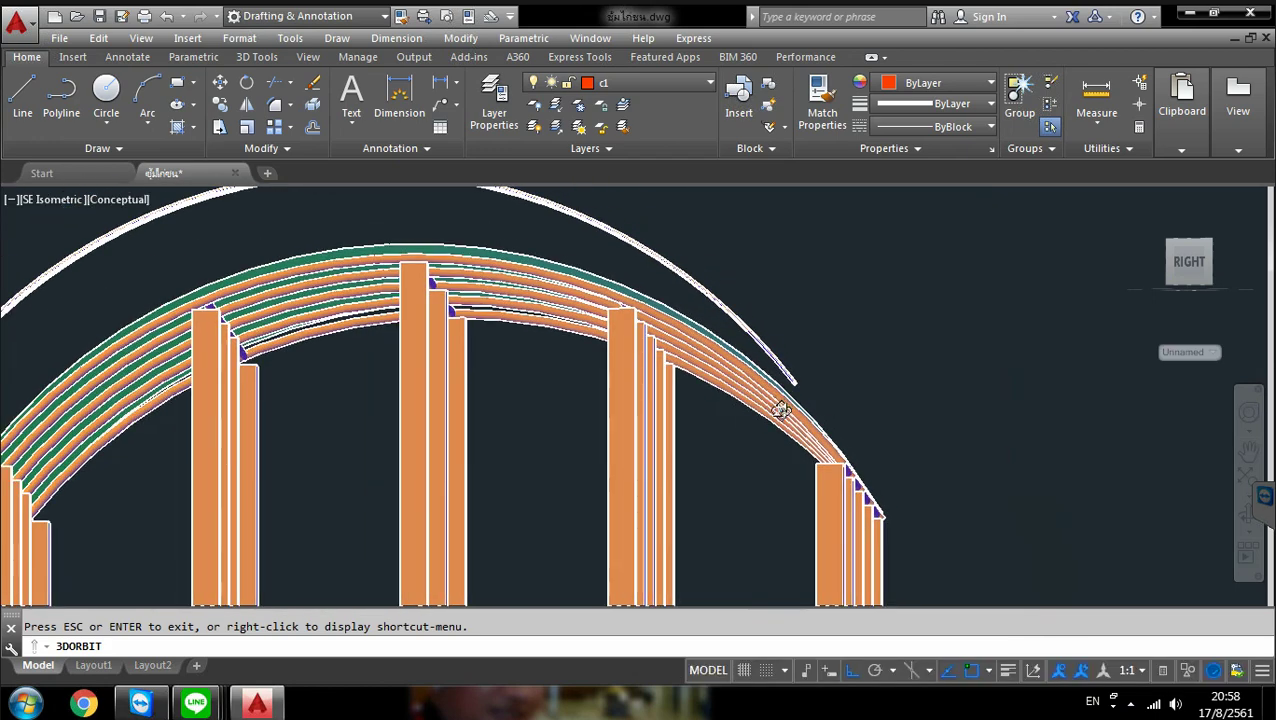
# Inspect the corrugations at the sheet's lower end in an isometric view, comparing them with the original profile curve
pyautogui.moveTo(812, 485); pyautogui.dragTo(829, 490)
pyautogui.scroll(-3, 790, 465)
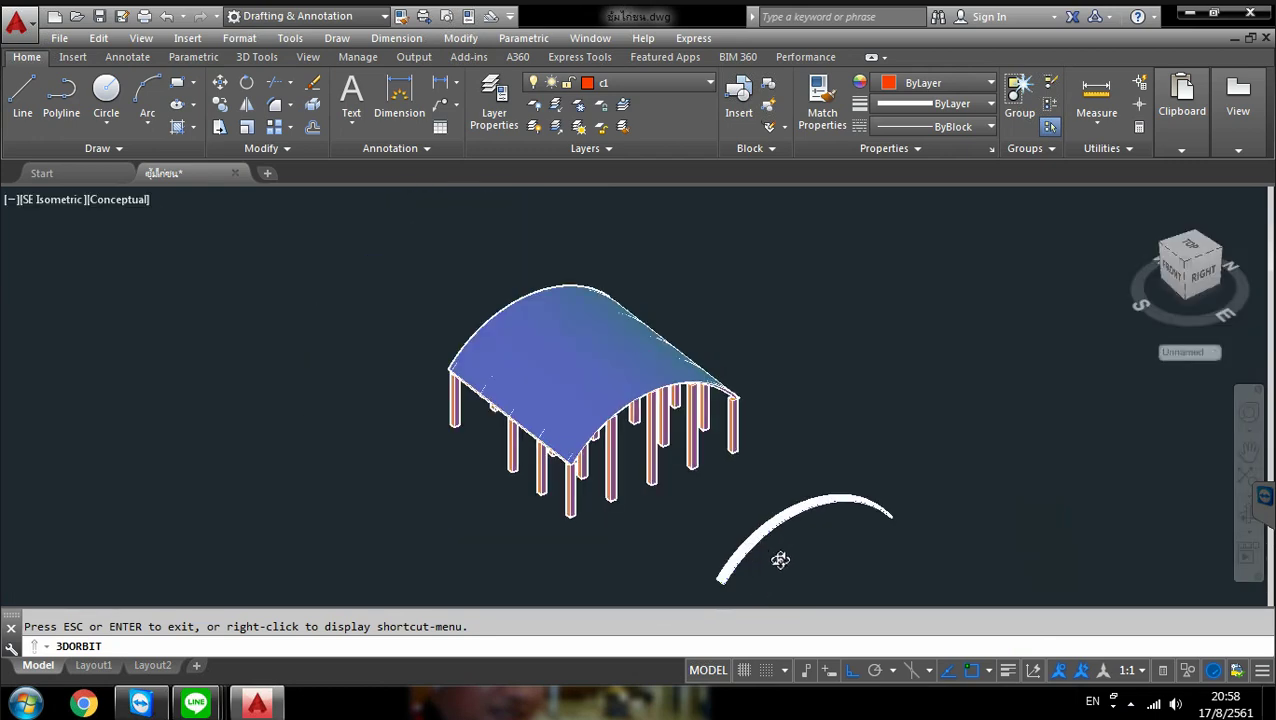
pyautogui.scroll(3, 745, 586)
pyautogui.scroll(2, 725, 580)
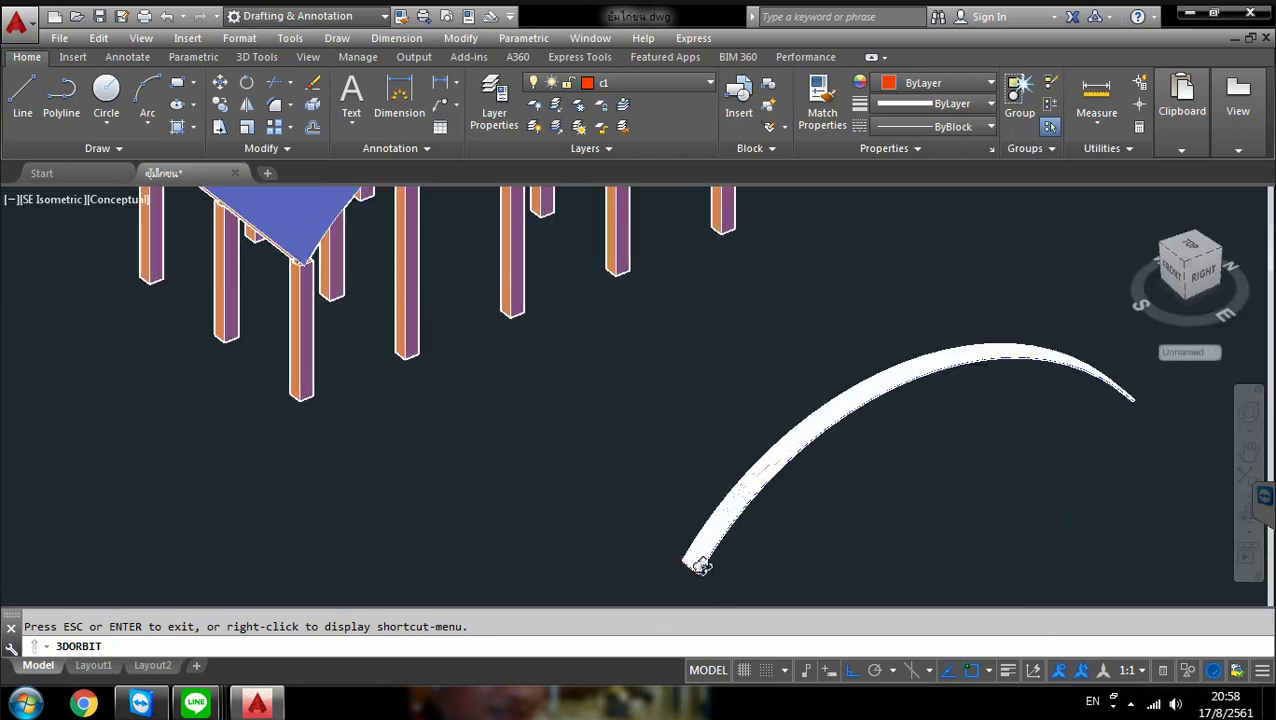
pyautogui.scroll(4, 698, 566)
pyautogui.scroll(5, 650, 548)
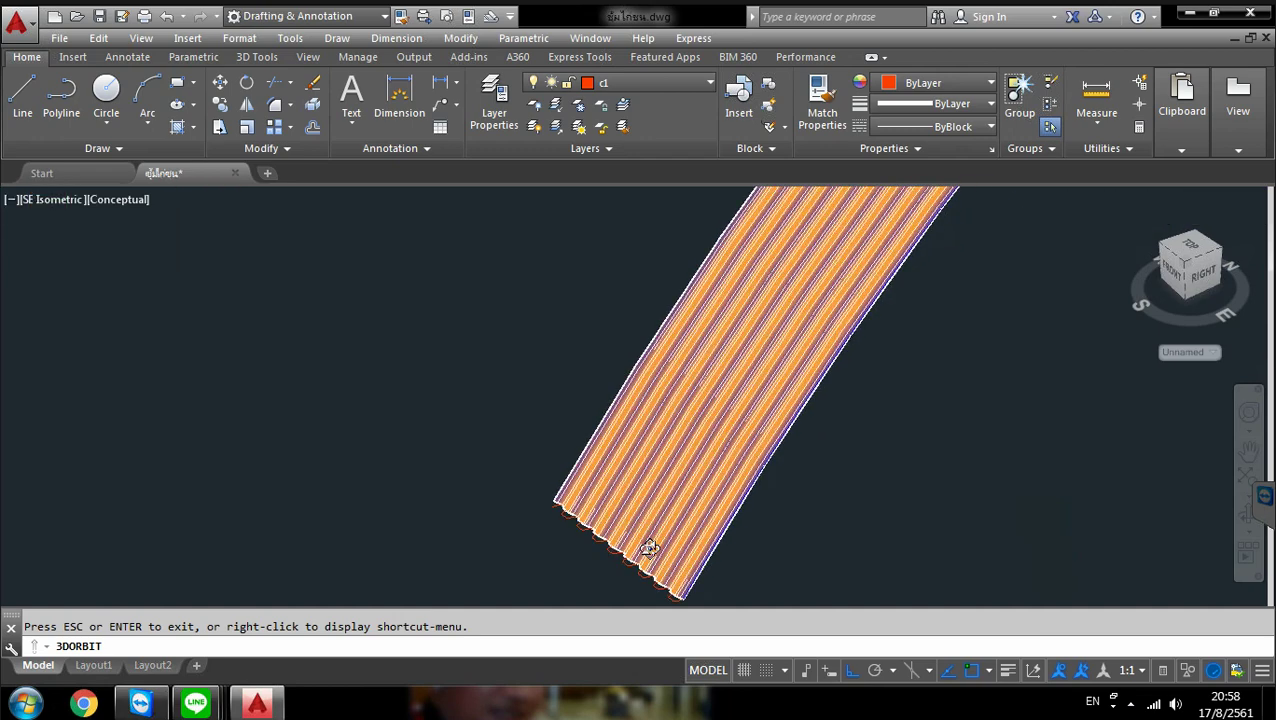
pyautogui.scroll(2, 649, 548)
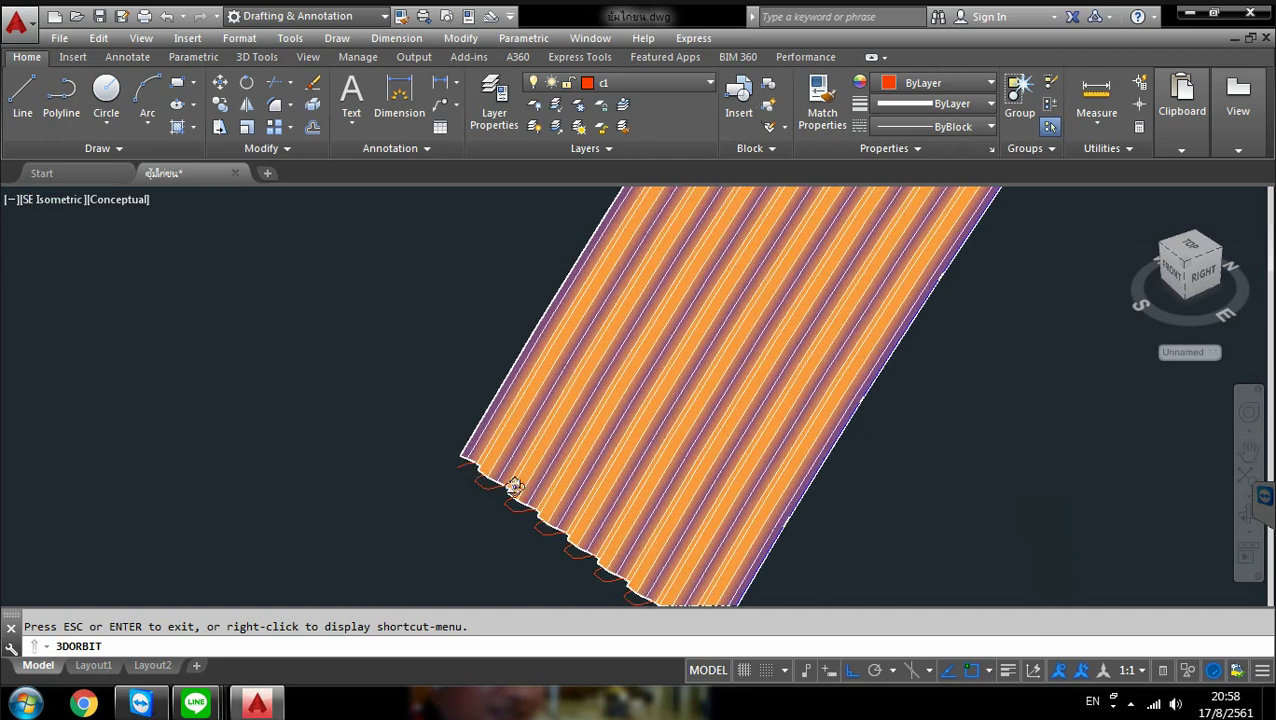
pyautogui.moveTo(575, 465); pyautogui.dragTo(622, 475)
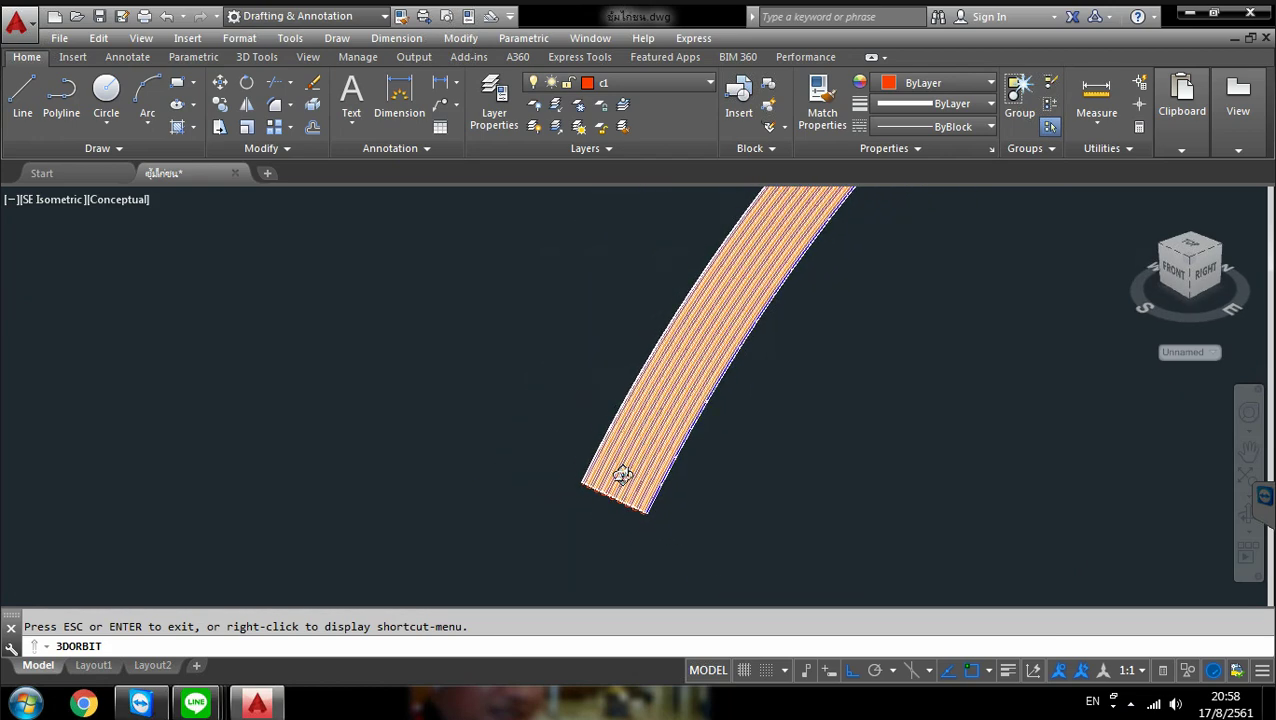